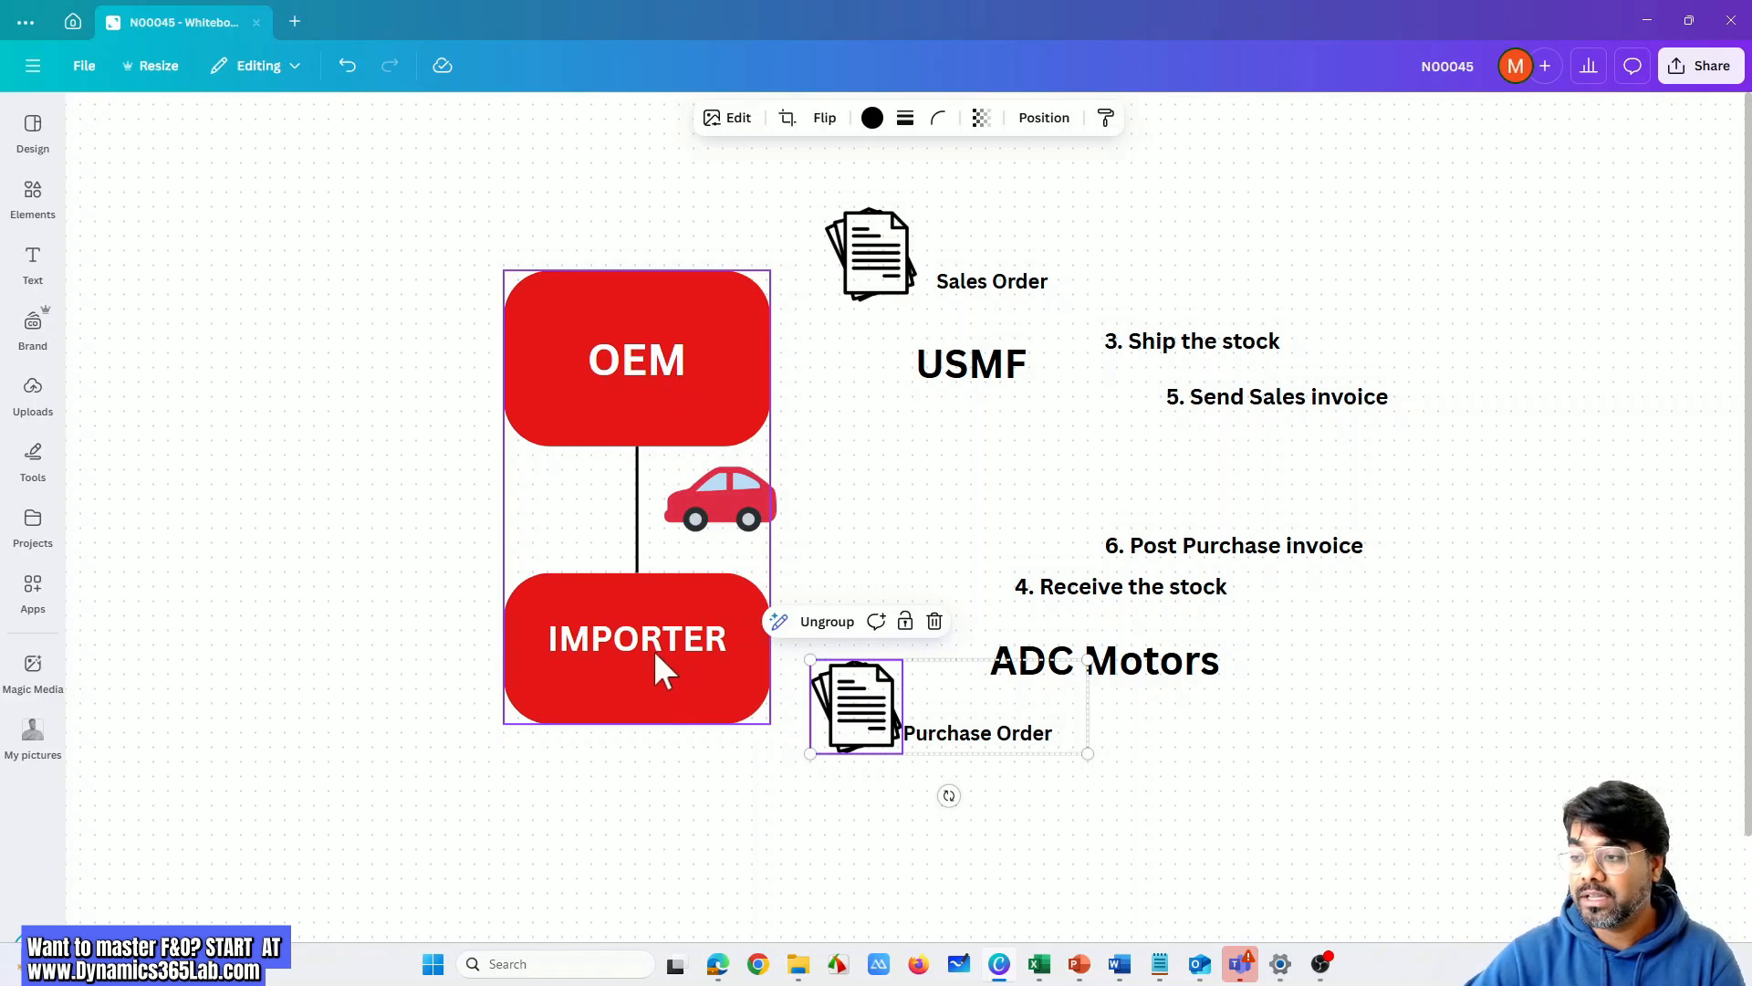
Switch from the whiteboard to Finance and Operations and start a new vendor record in the ADC company's All vendors list
left_click(1648, 20)
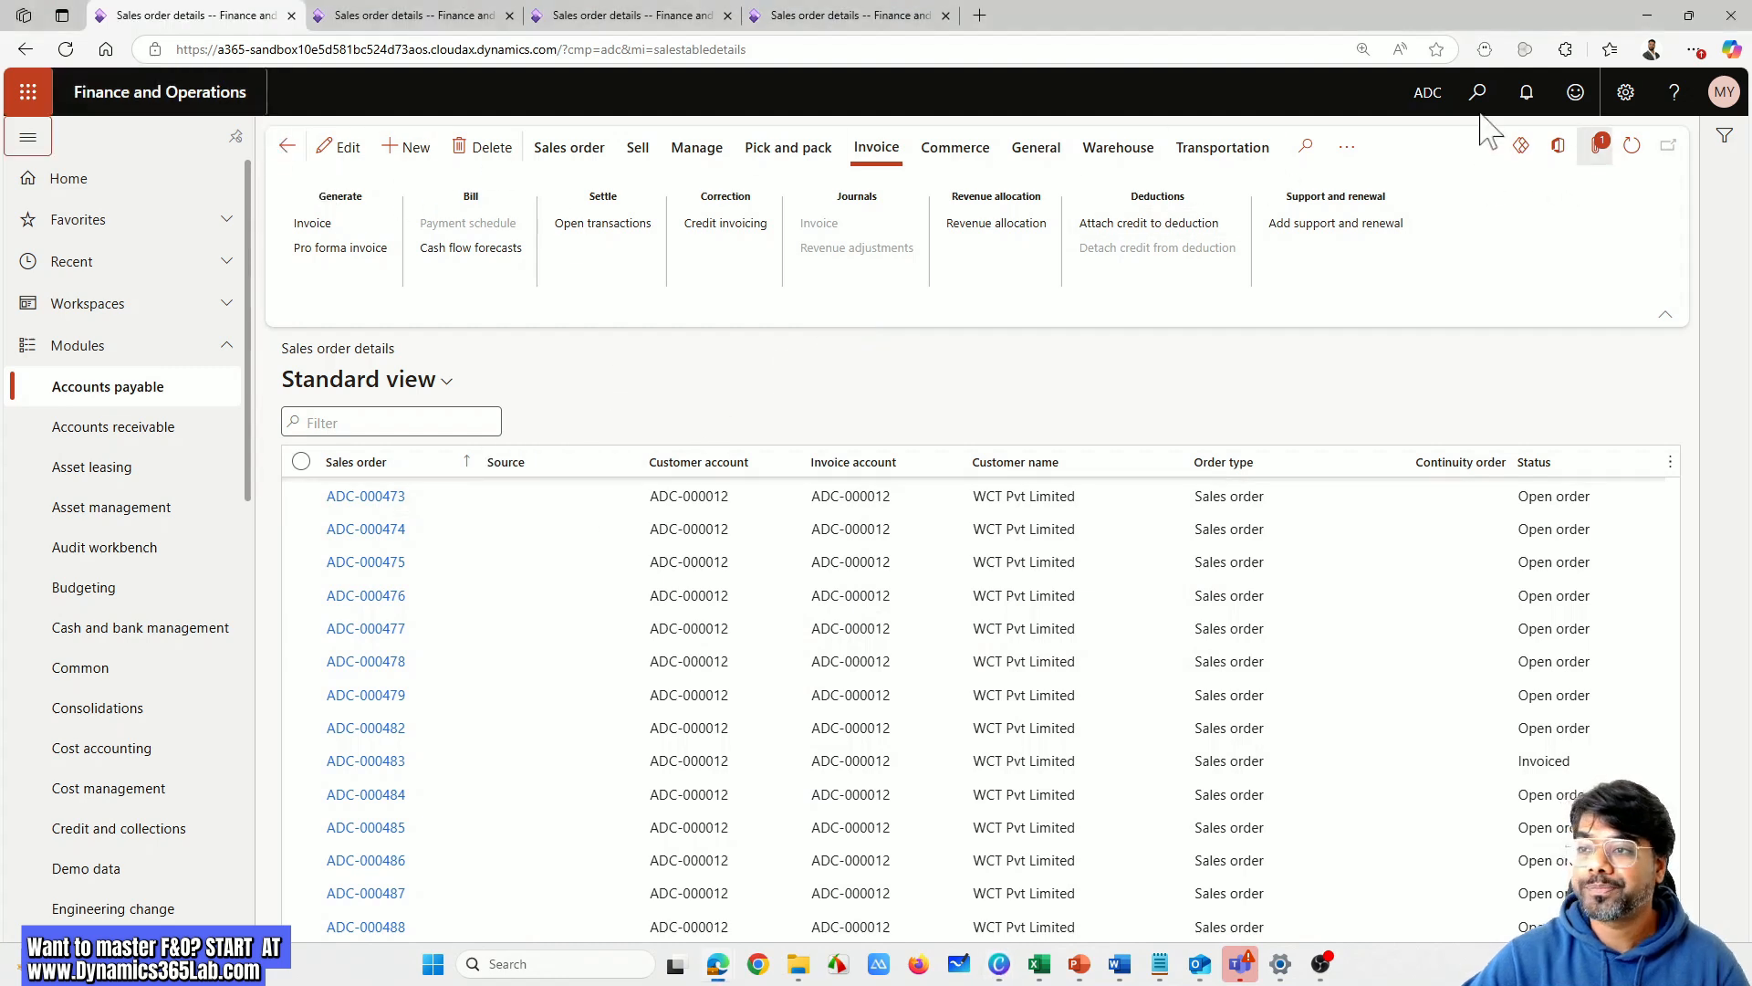
left_click(408, 17)
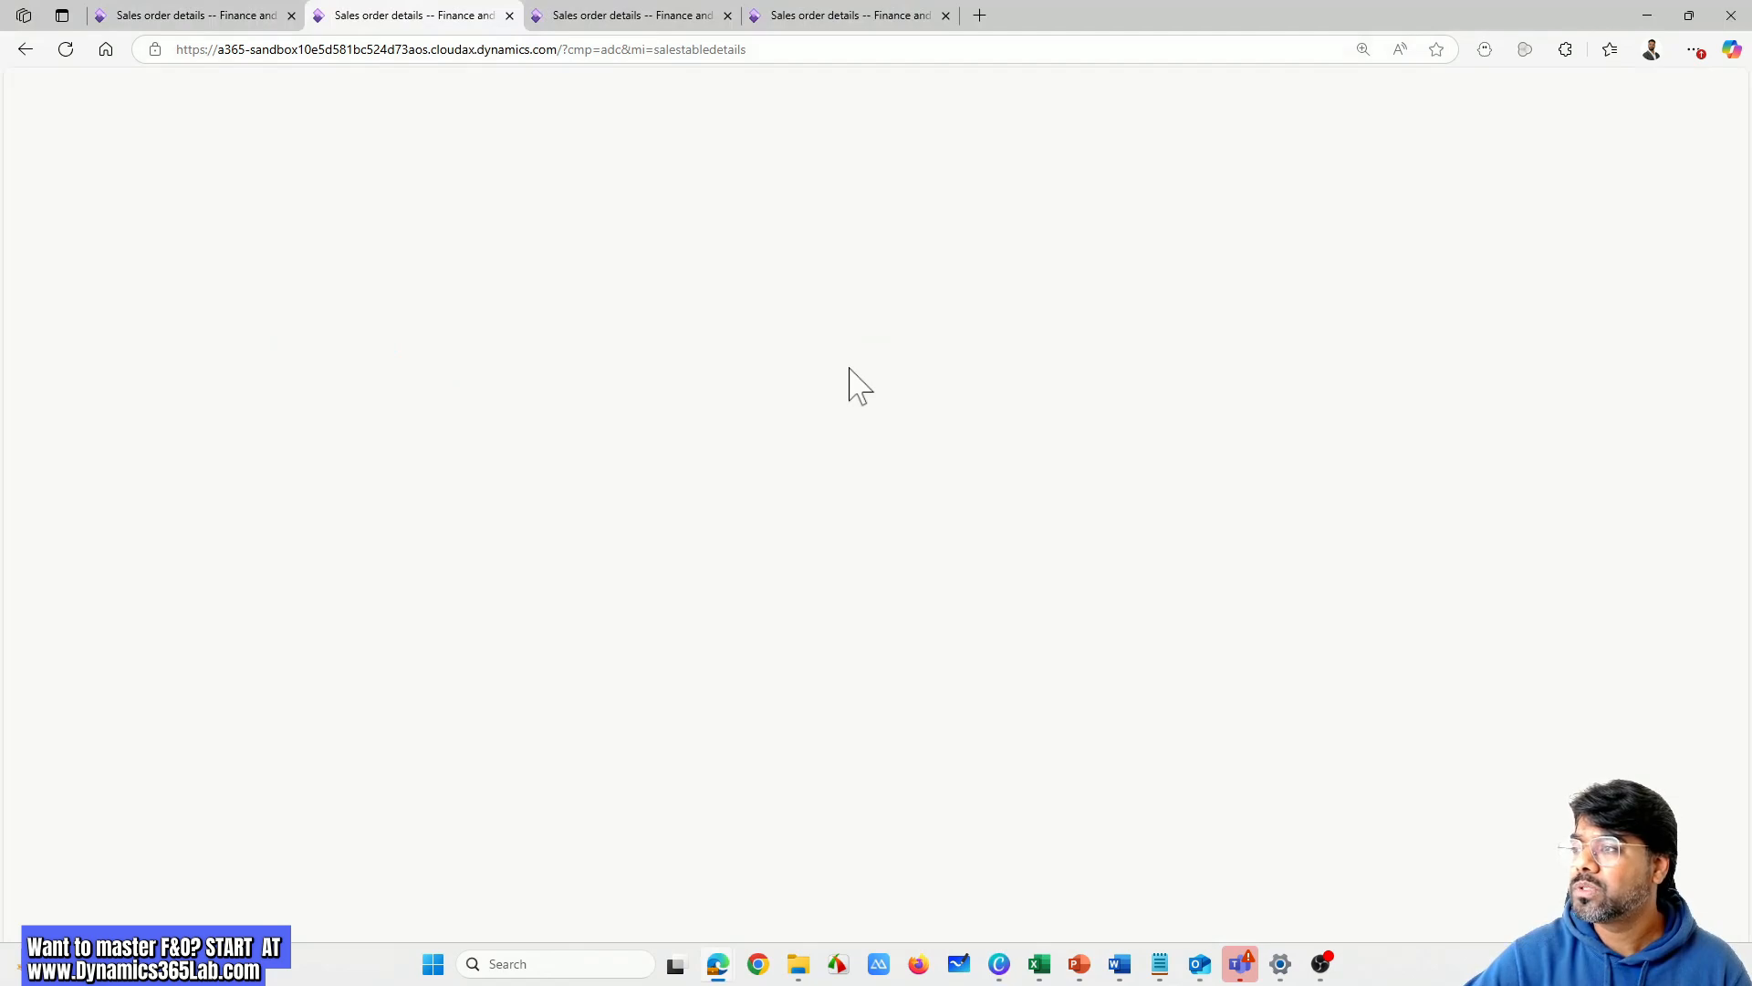
left_click(652, 16)
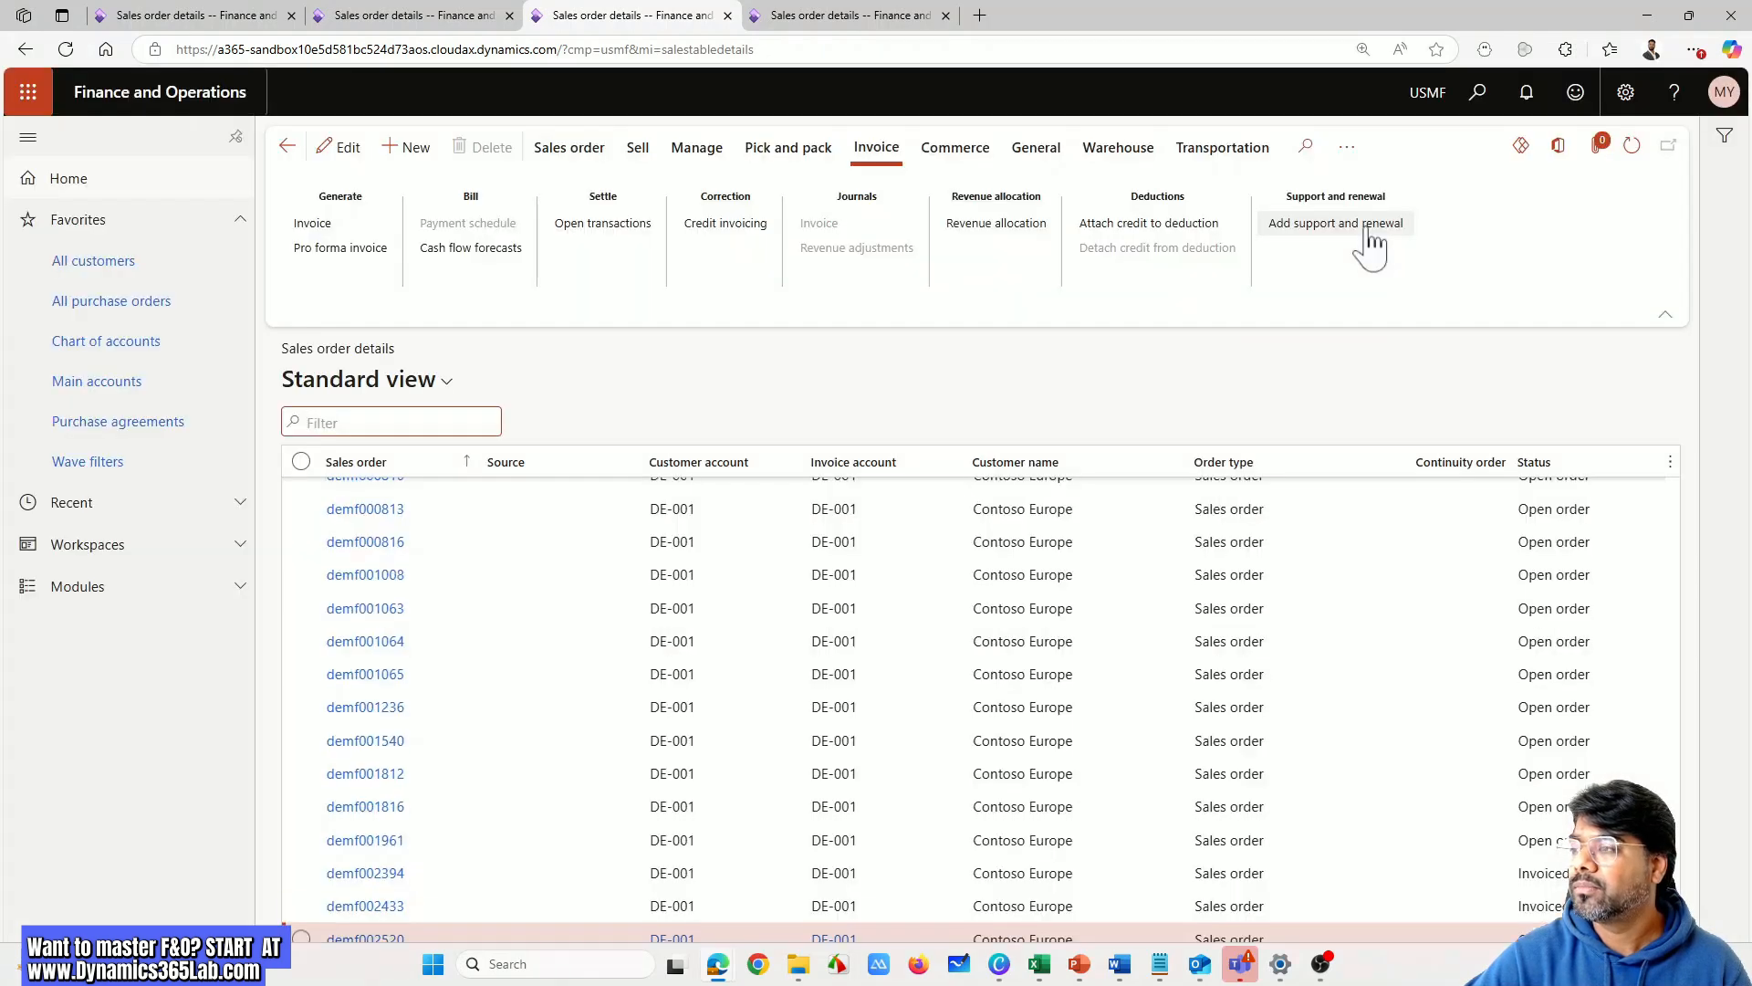
left_click(228, 17)
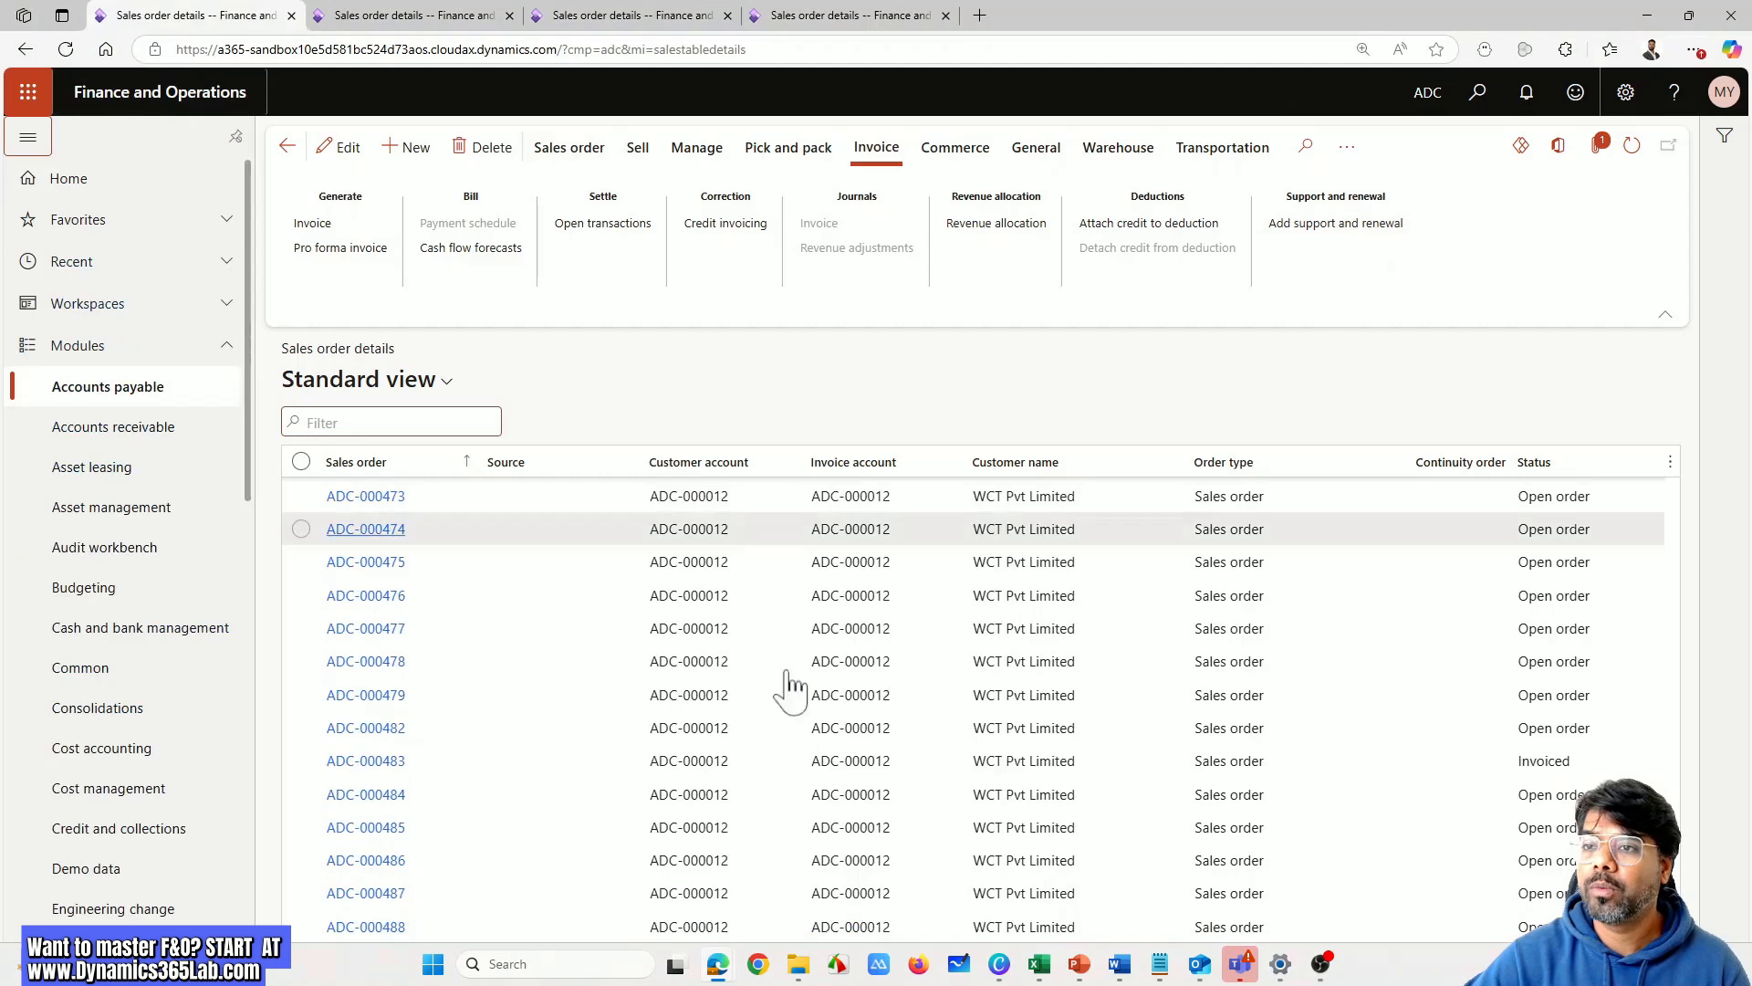
scroll(183, 557, "down", 4)
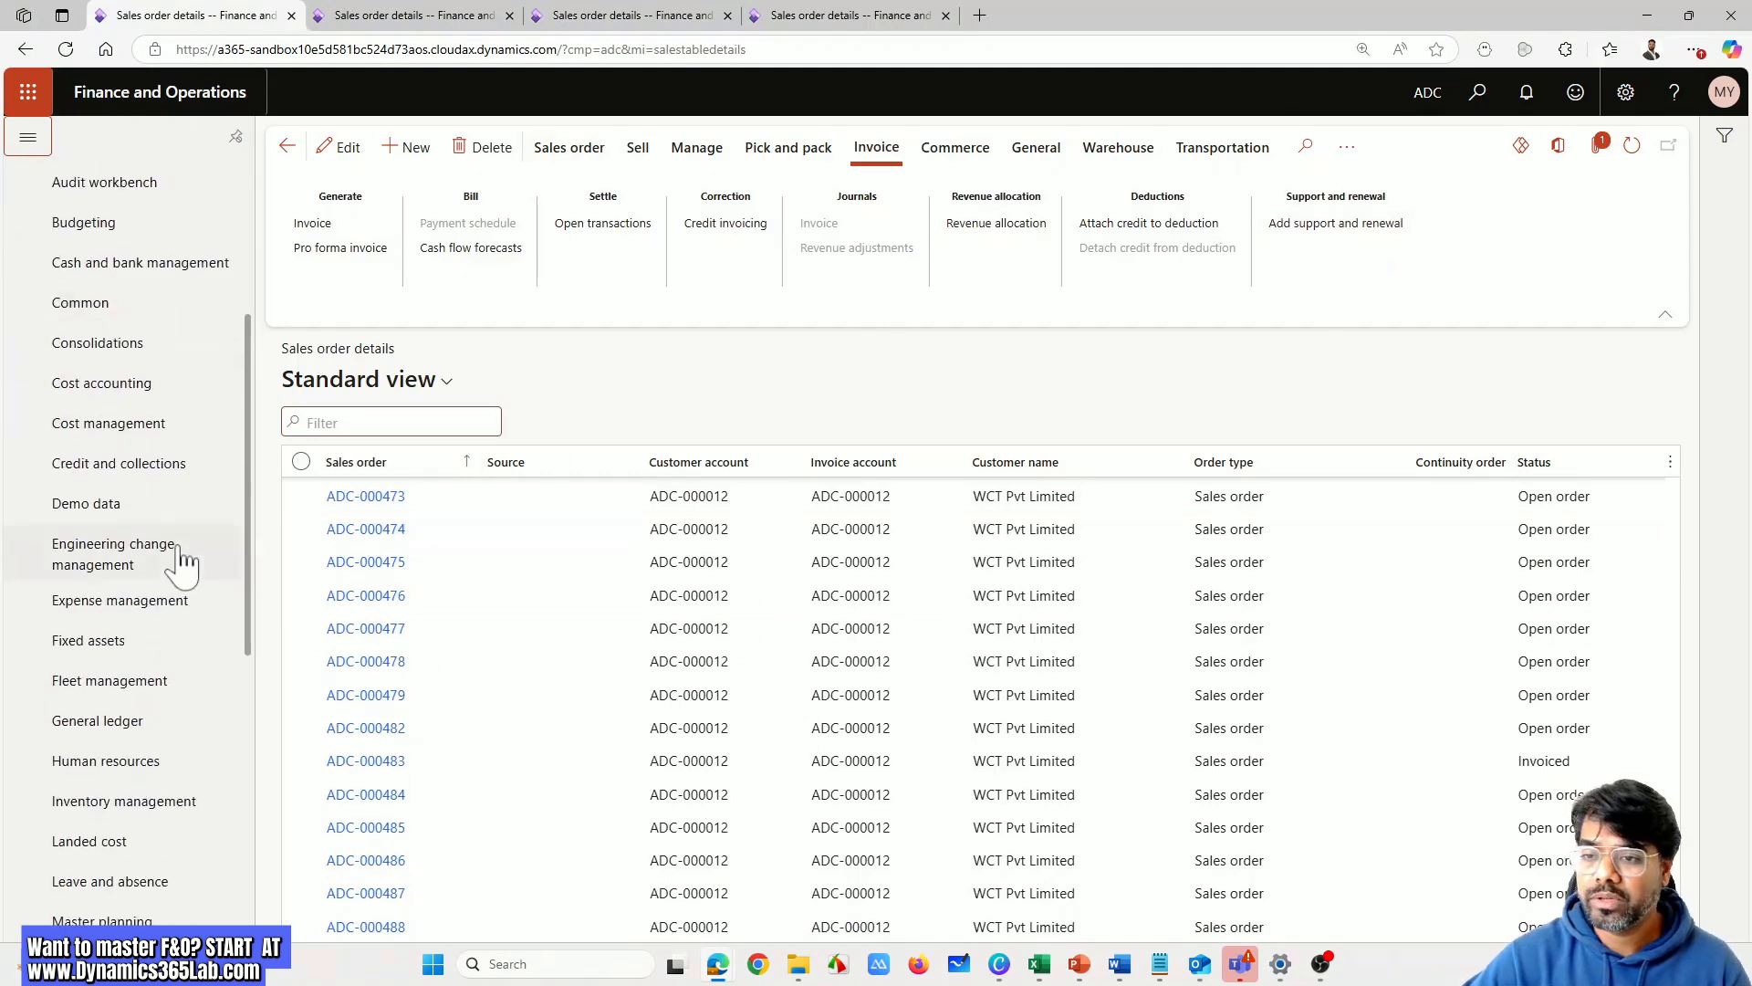
scroll(182, 562, "up", 5)
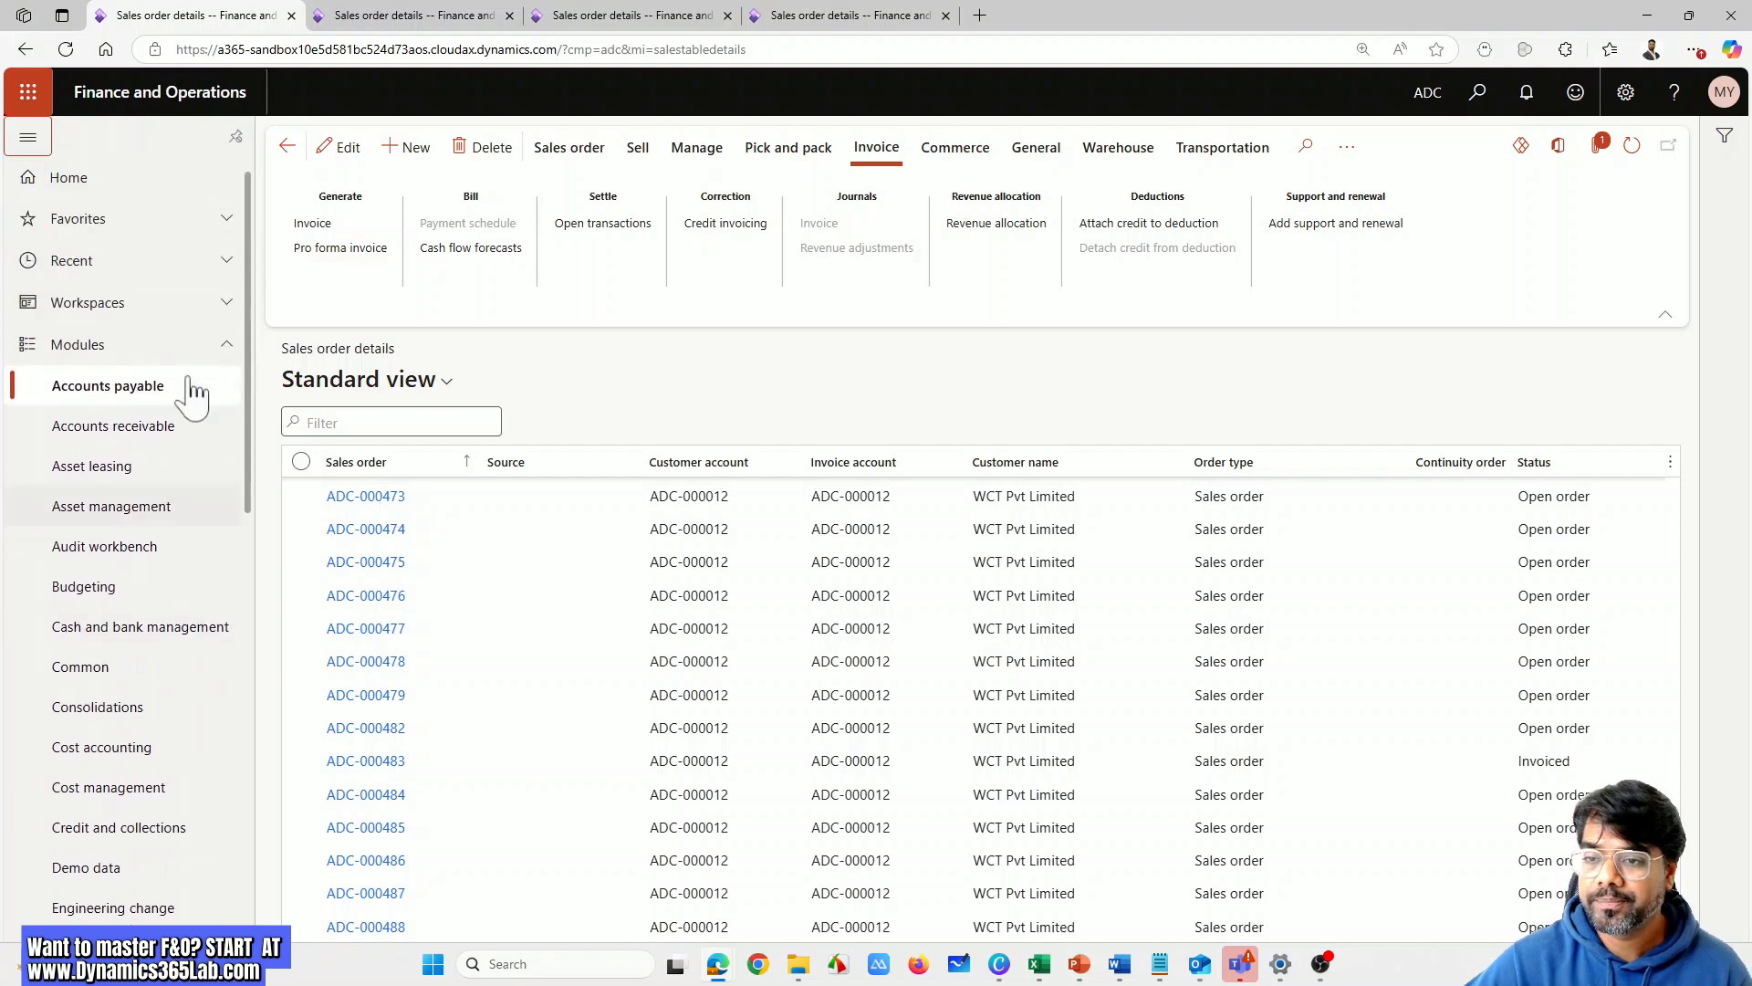
left_click(192, 383)
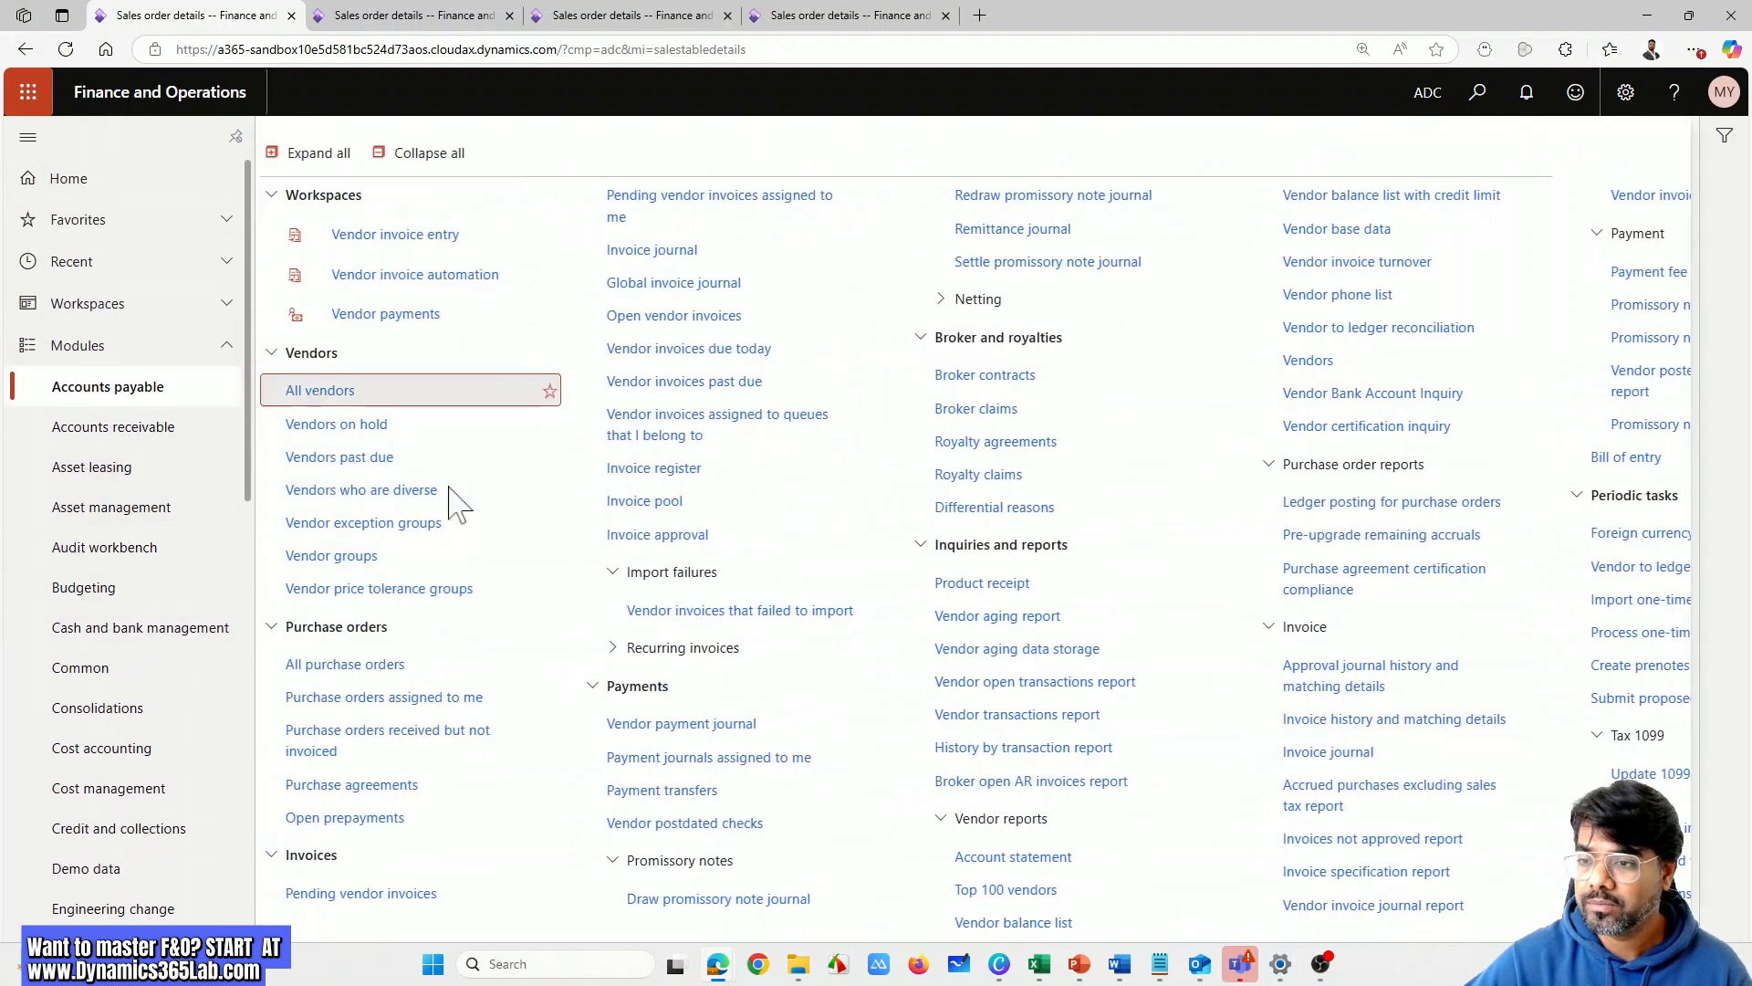
left_click(671, 613)
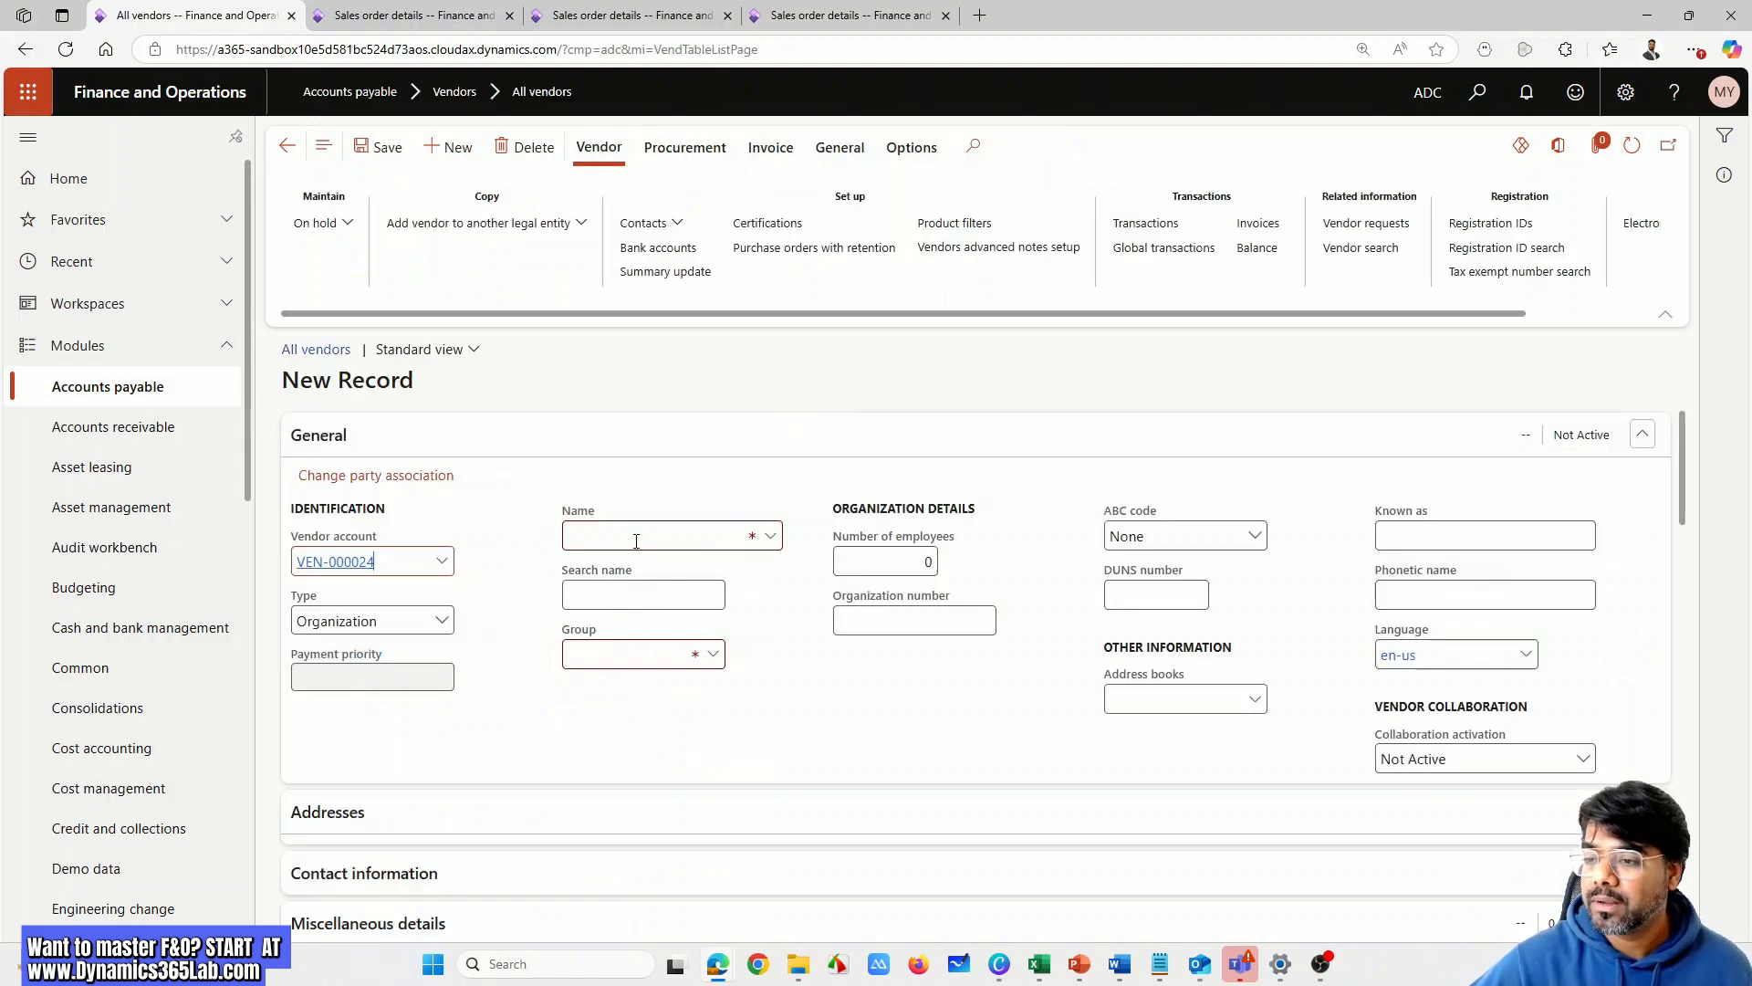
Name the new vendor USMF-Intercom Vendor
left_click(638, 535)
type("USMF-iNTER")
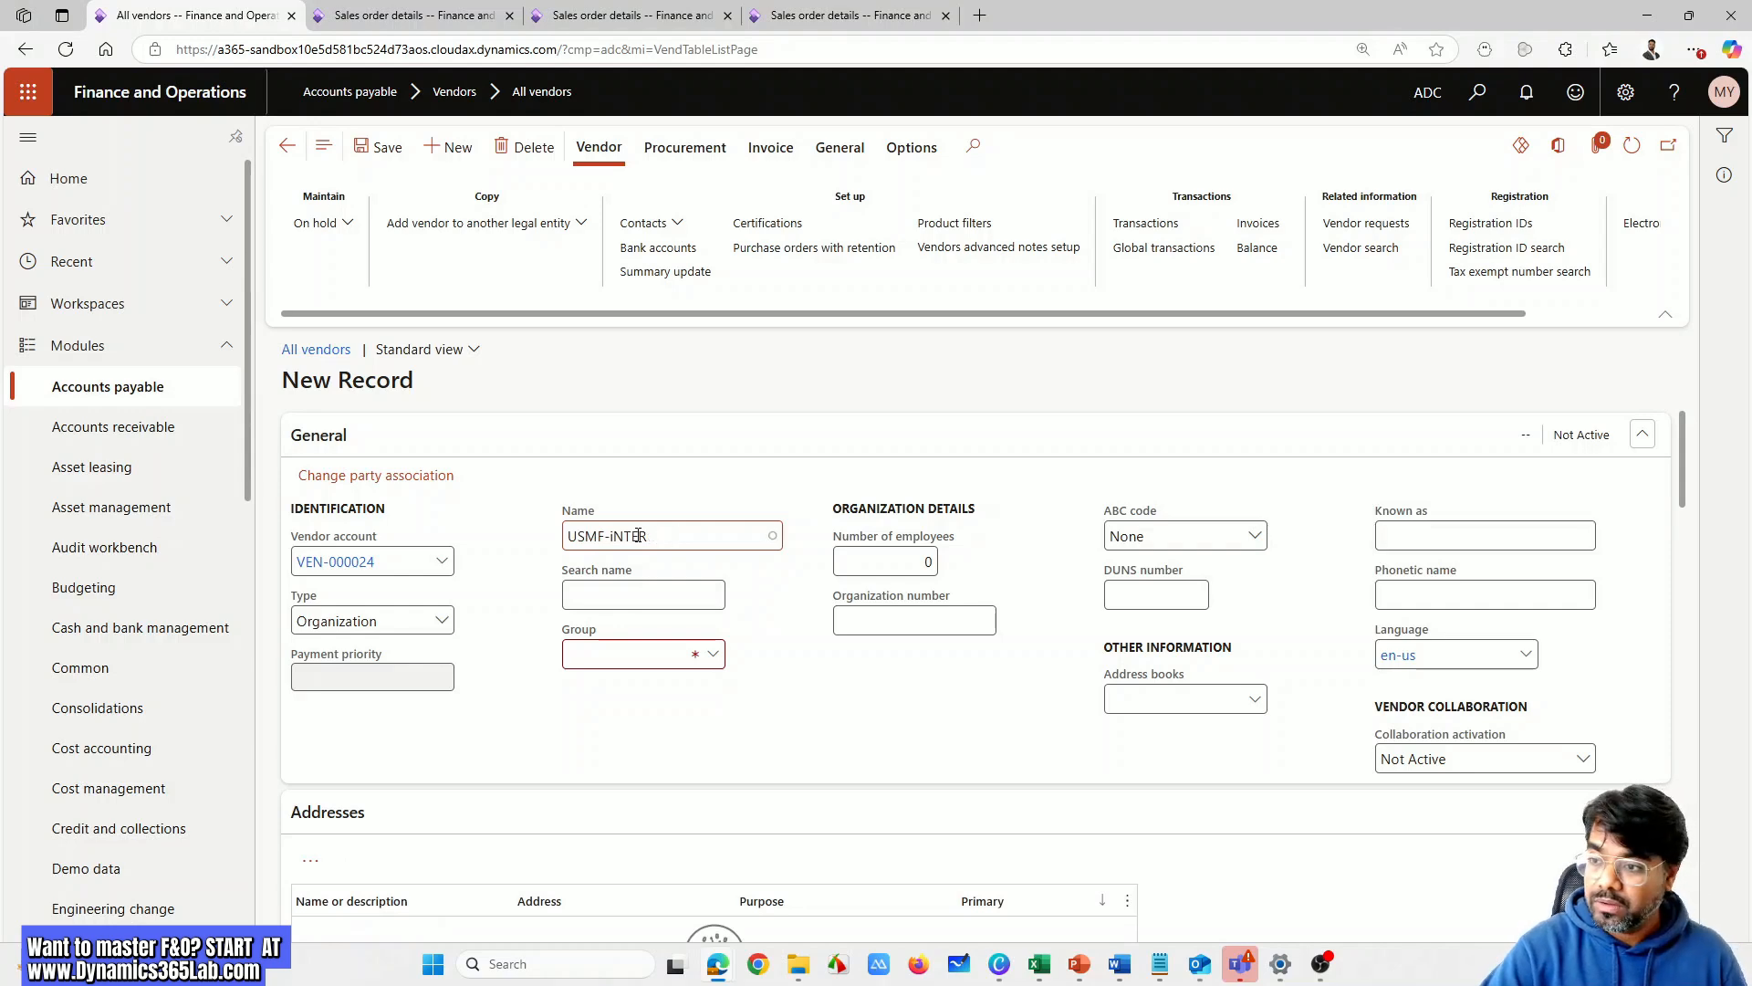
key("BackSpace")
key("BackSpace")
key("BackSpace")
key("BackSpace")
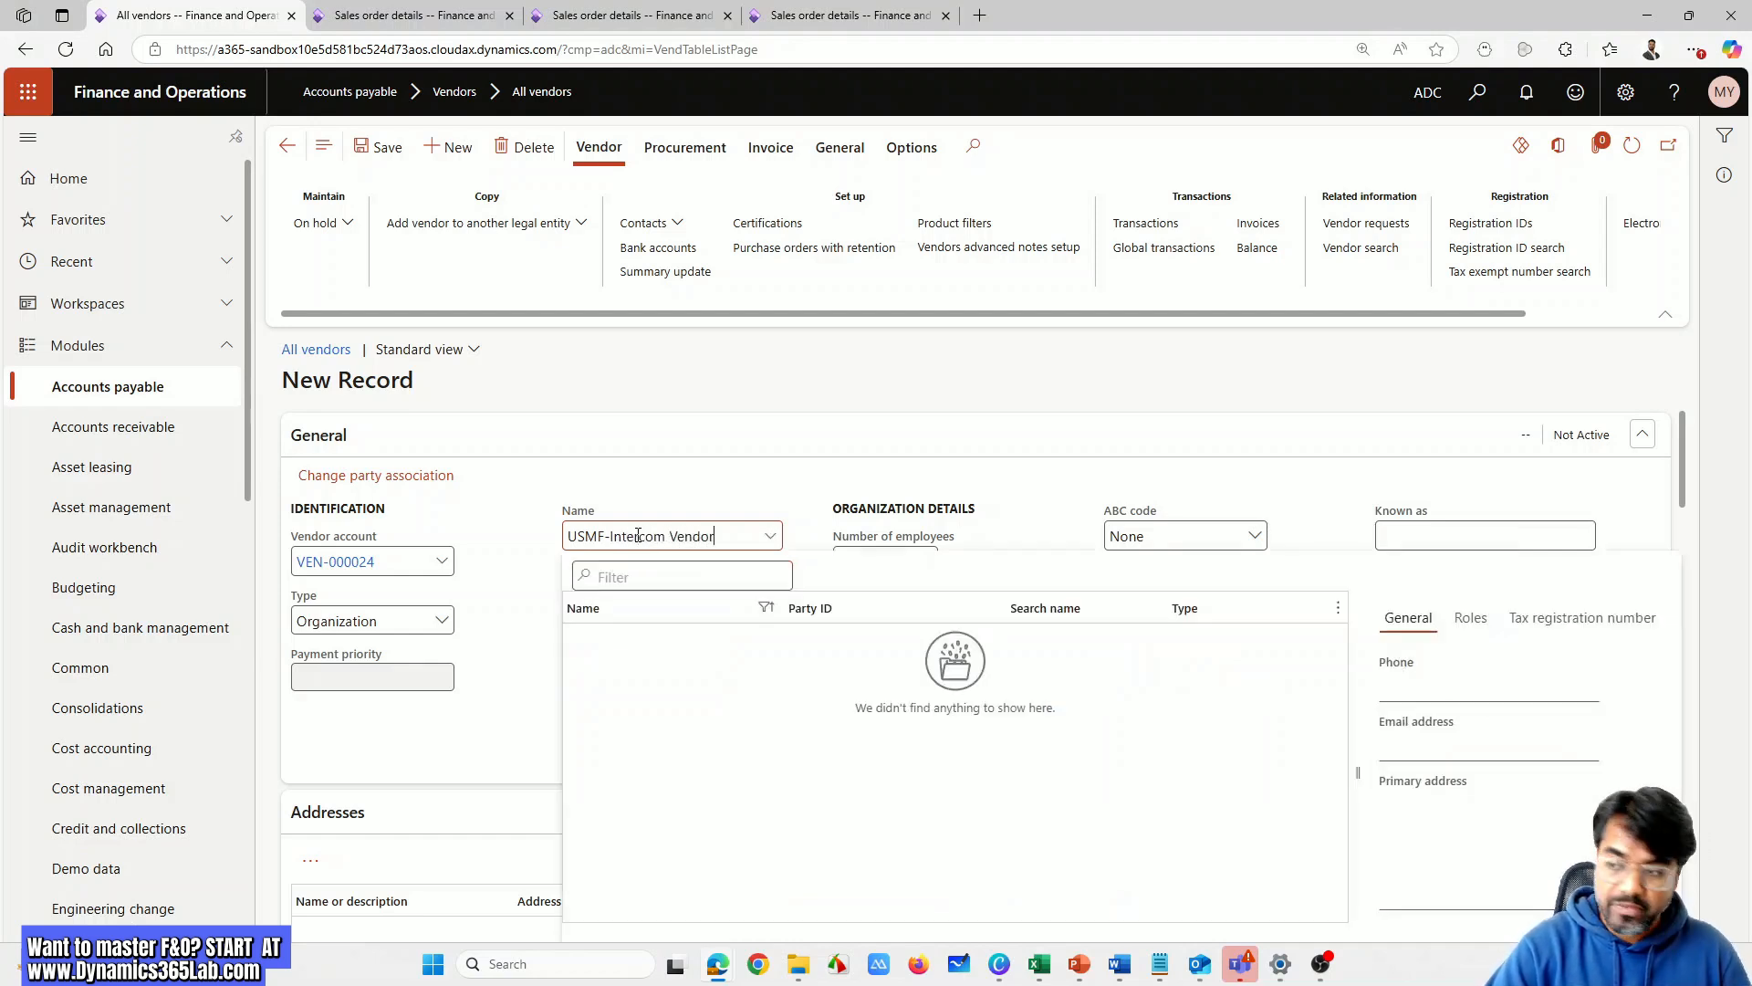
left_click(708, 457)
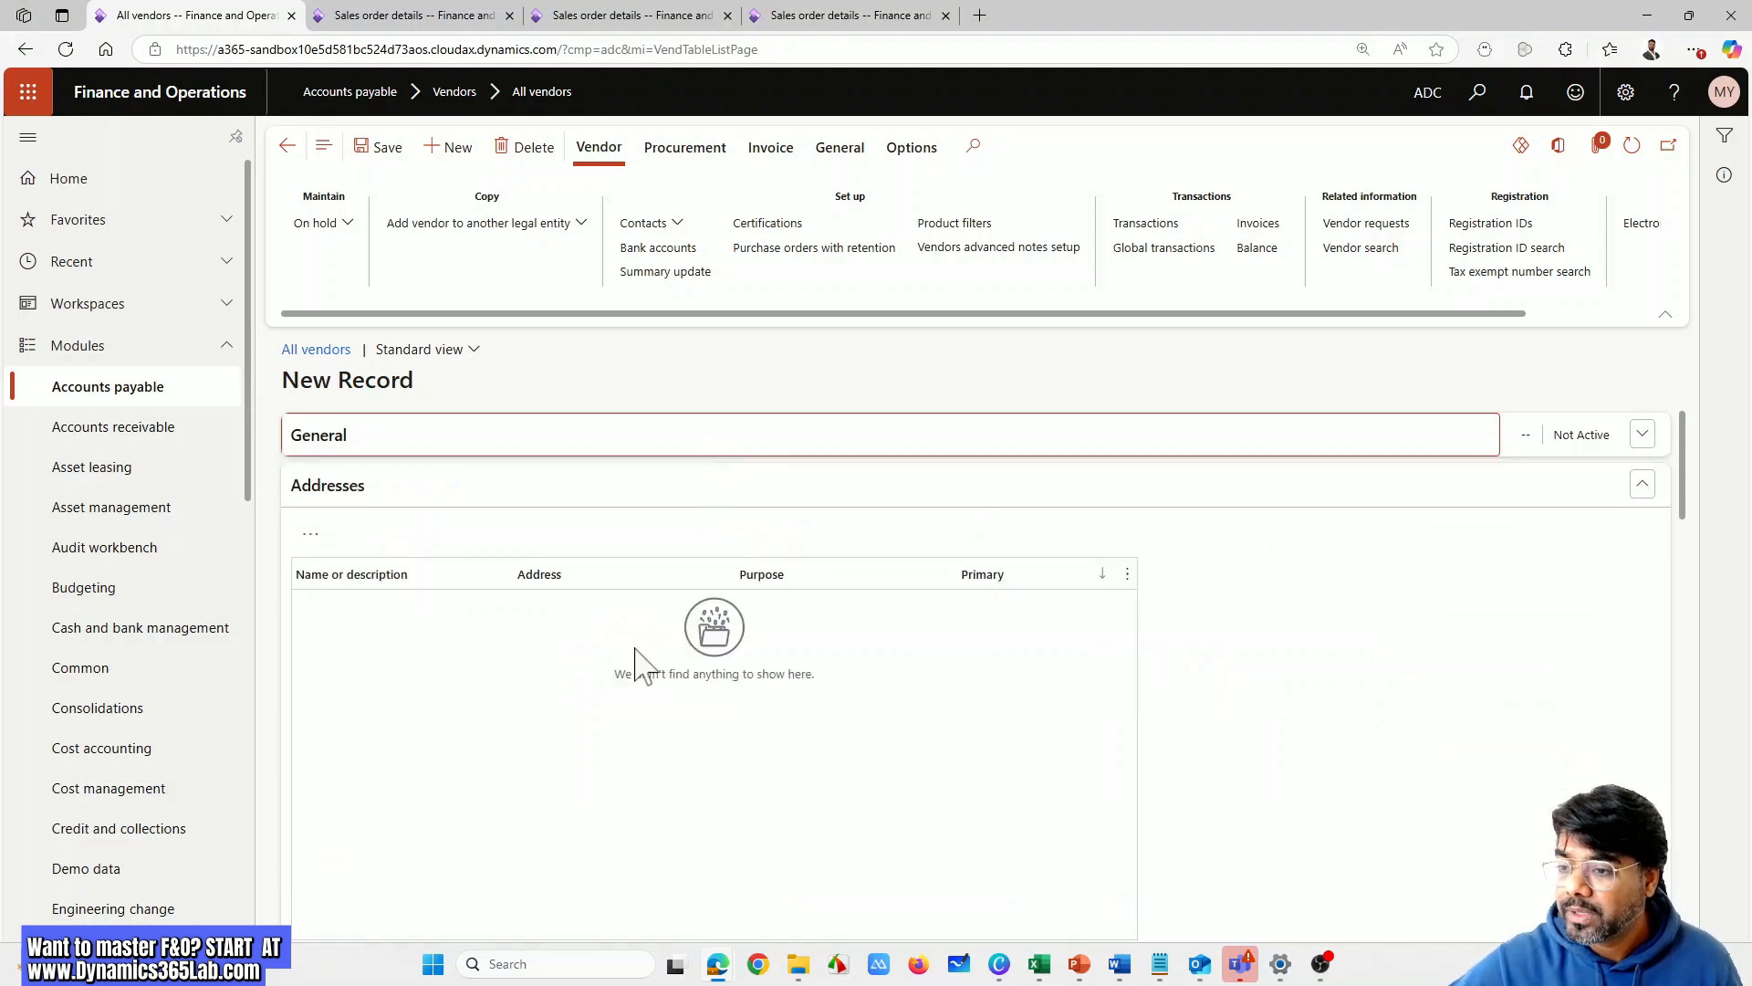
left_click(454, 459)
Assign the vendor to the intercompany vendor group IntercoVen and save the record
left_click(712, 655)
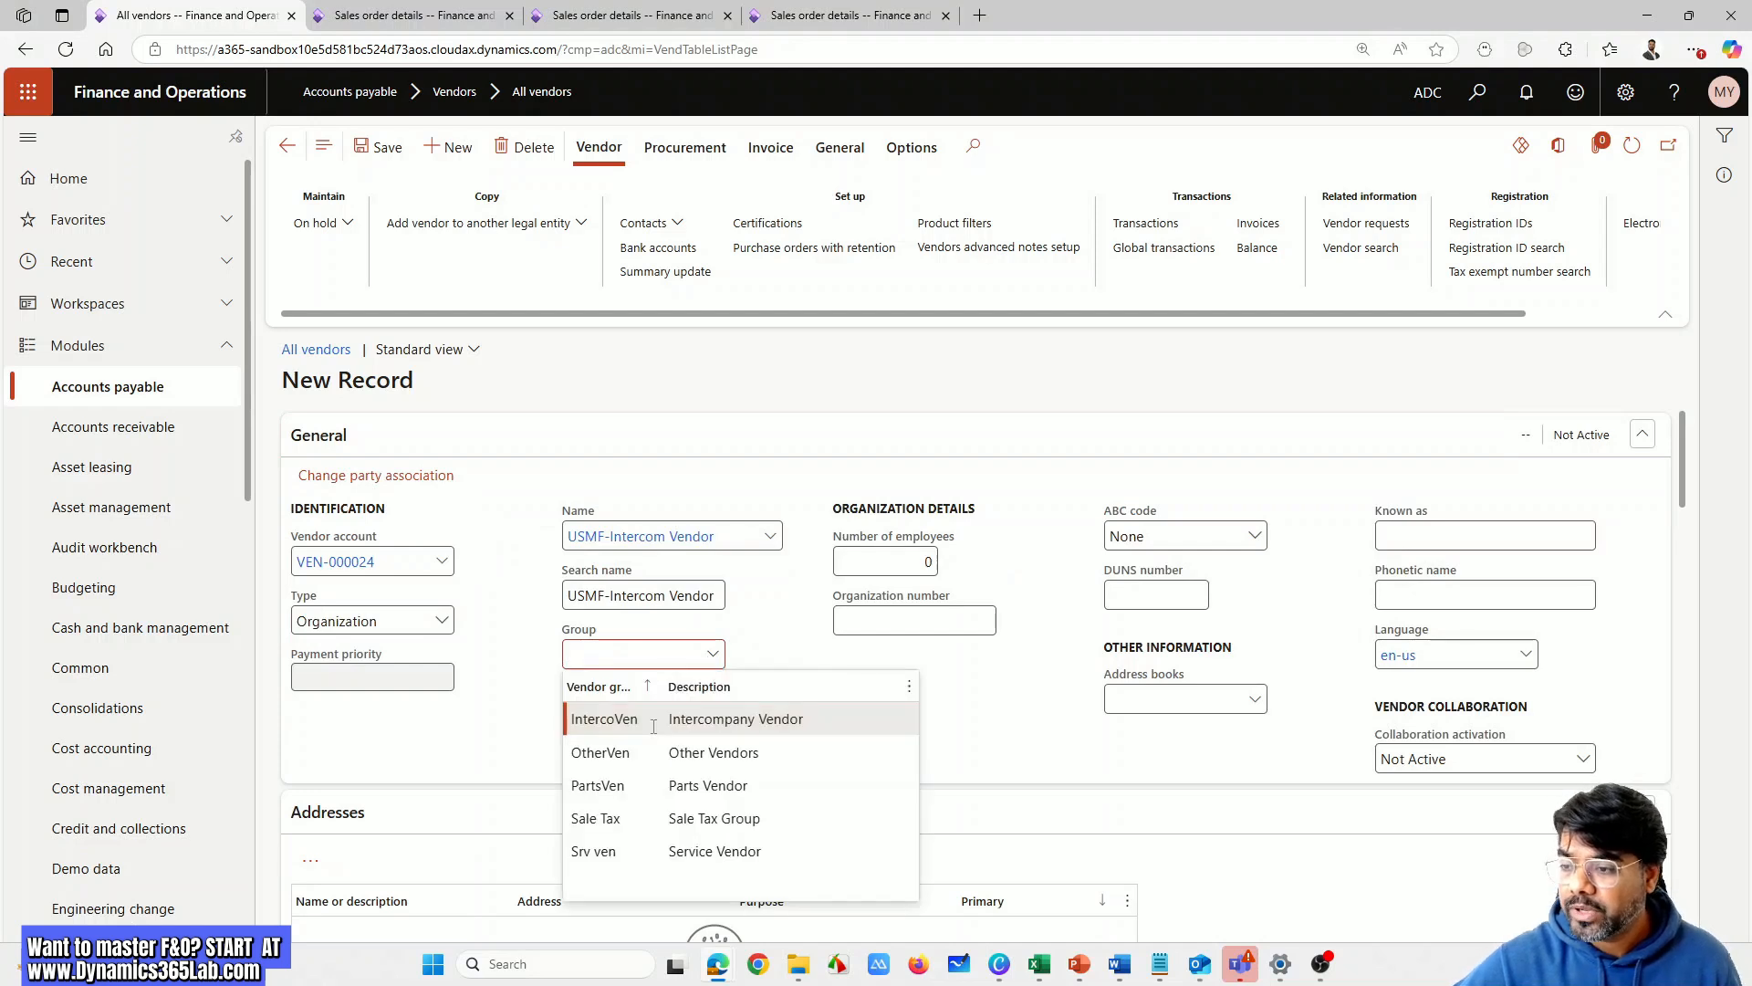
left_click(654, 718)
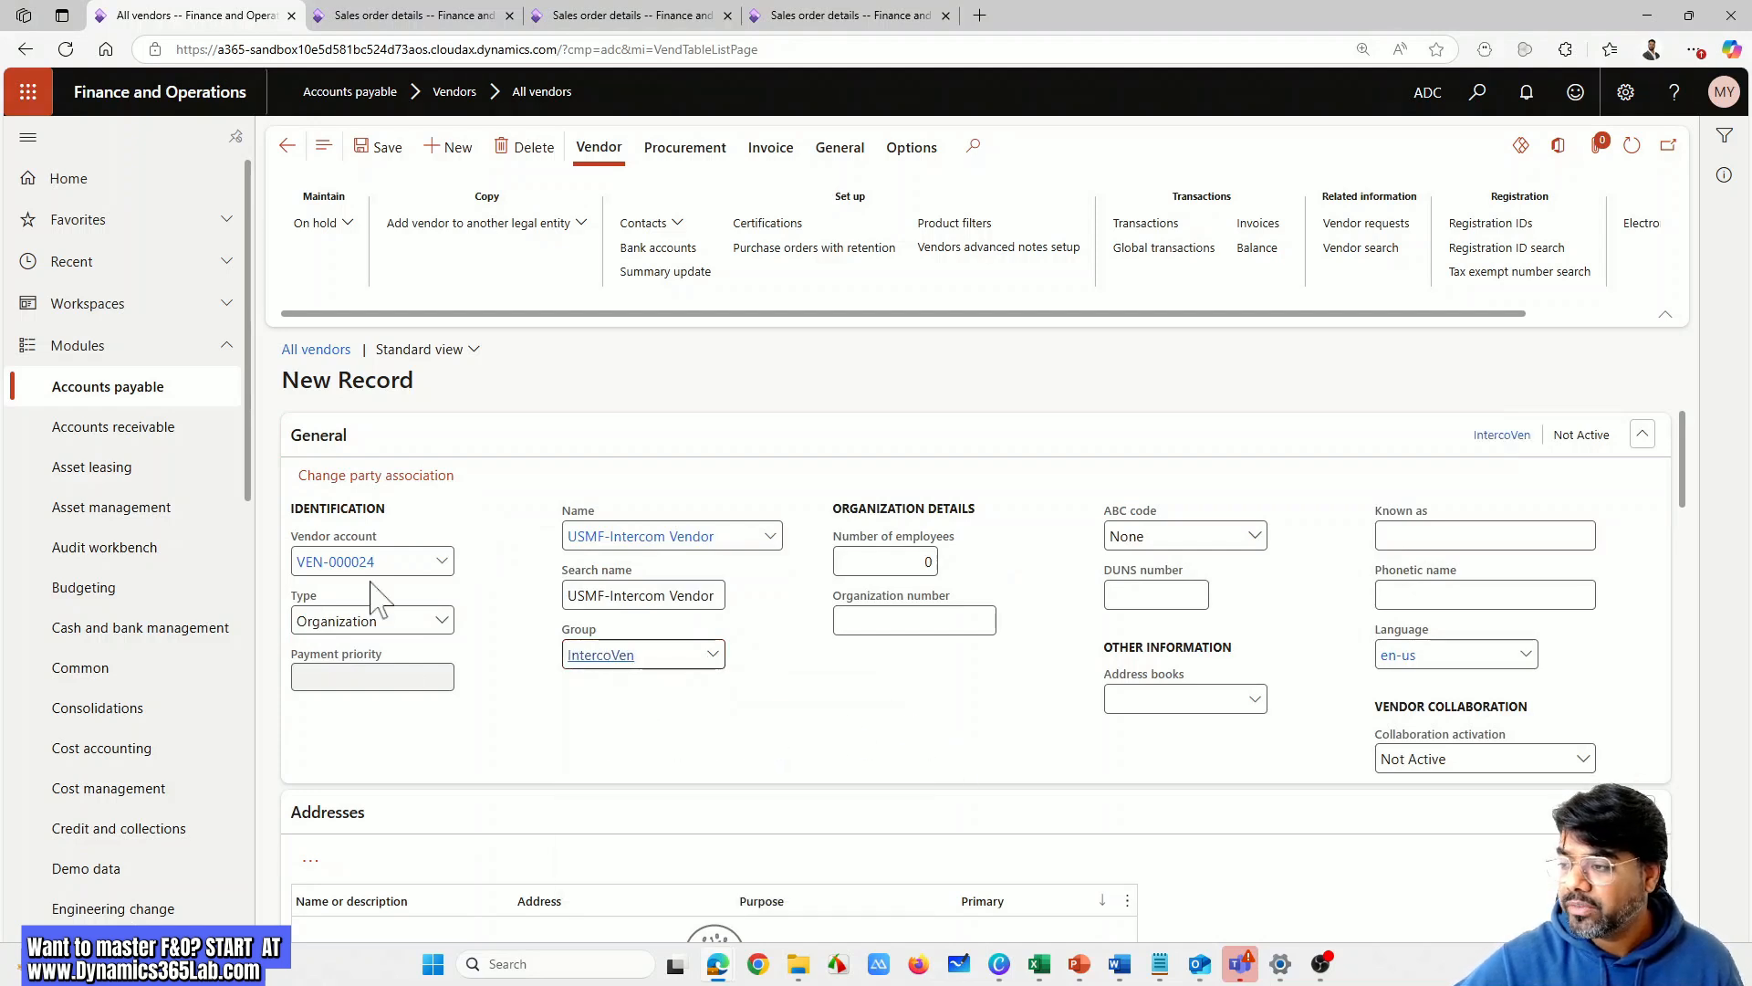
scroll(781, 771, "down", 1)
scroll(536, 731, "down", 3)
scroll(666, 770, "up", 3)
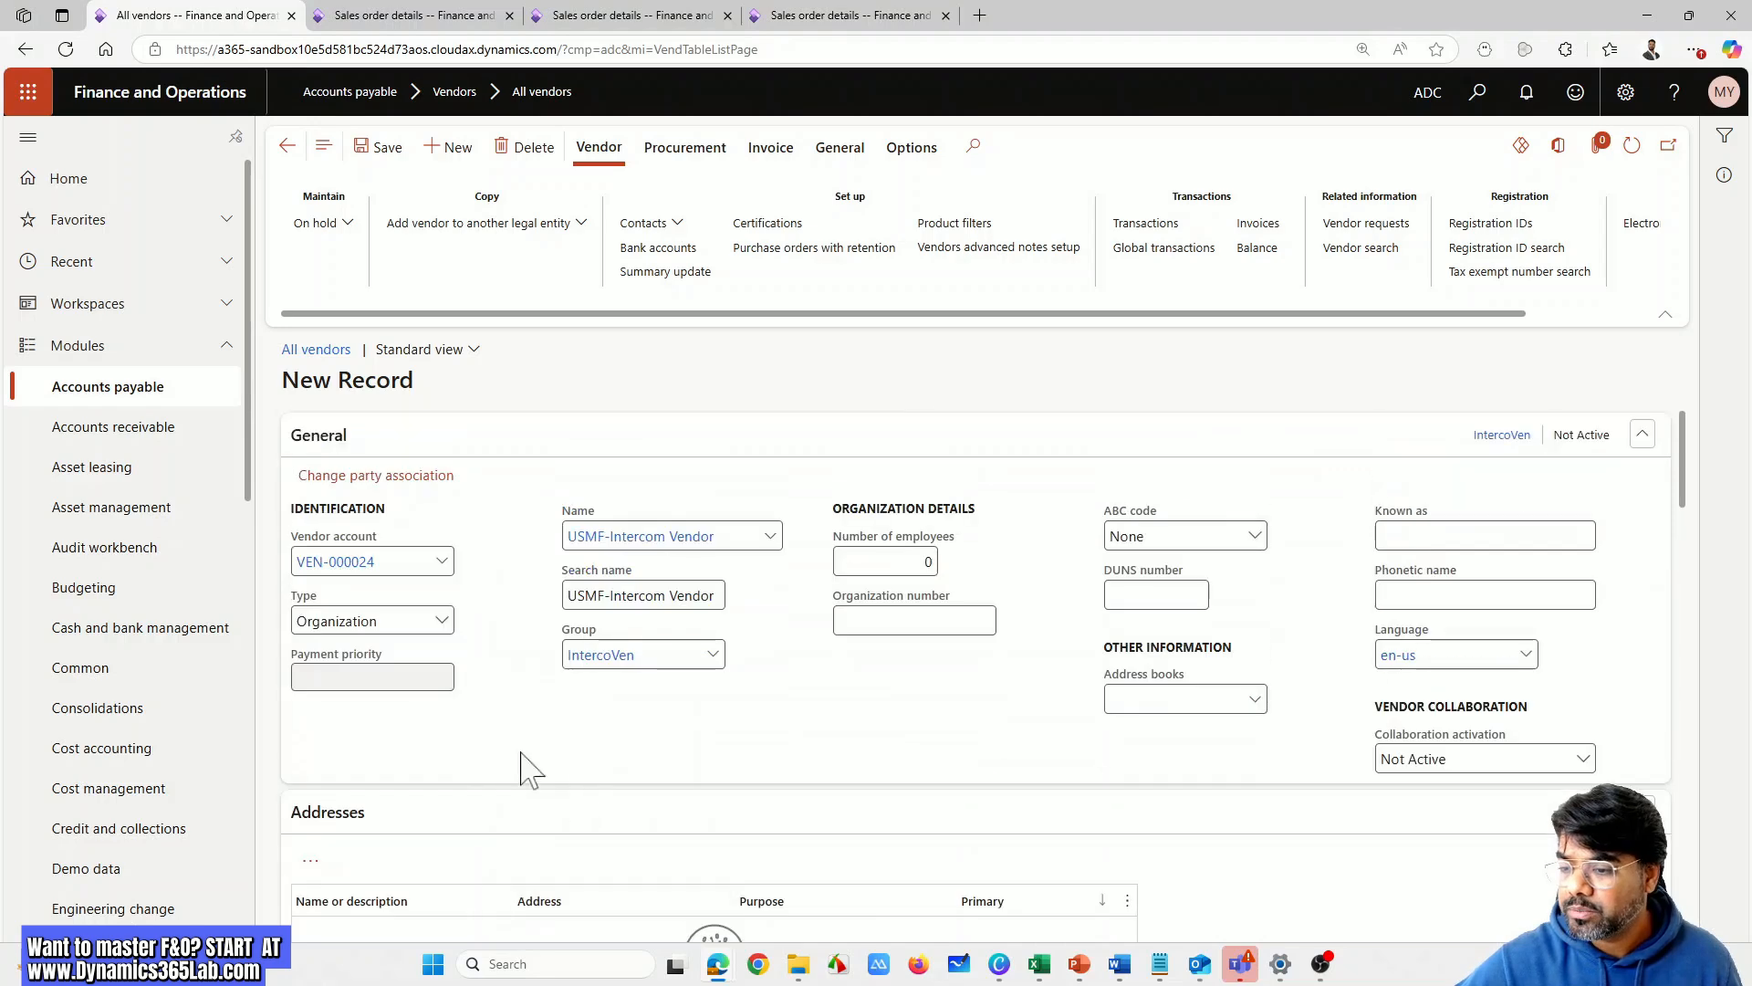
scroll(529, 763, "down", 2)
scroll(602, 812, "down", 10)
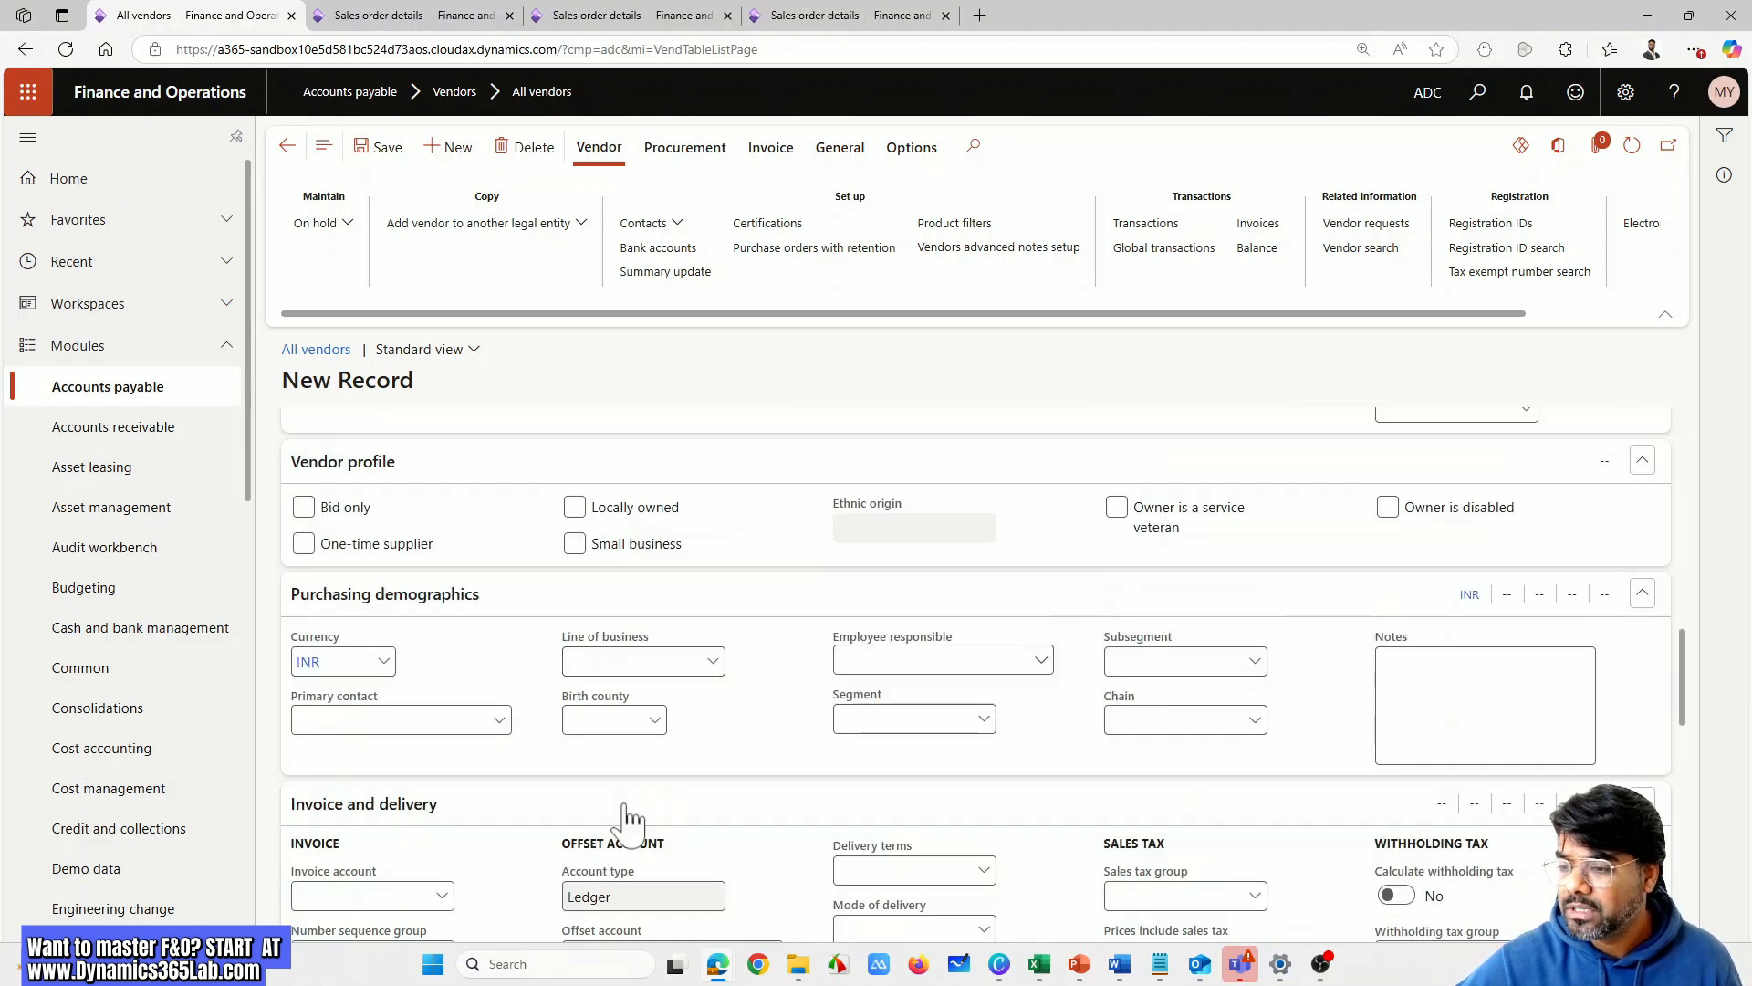
scroll(630, 817, "down", 5)
scroll(630, 812, "up", 10)
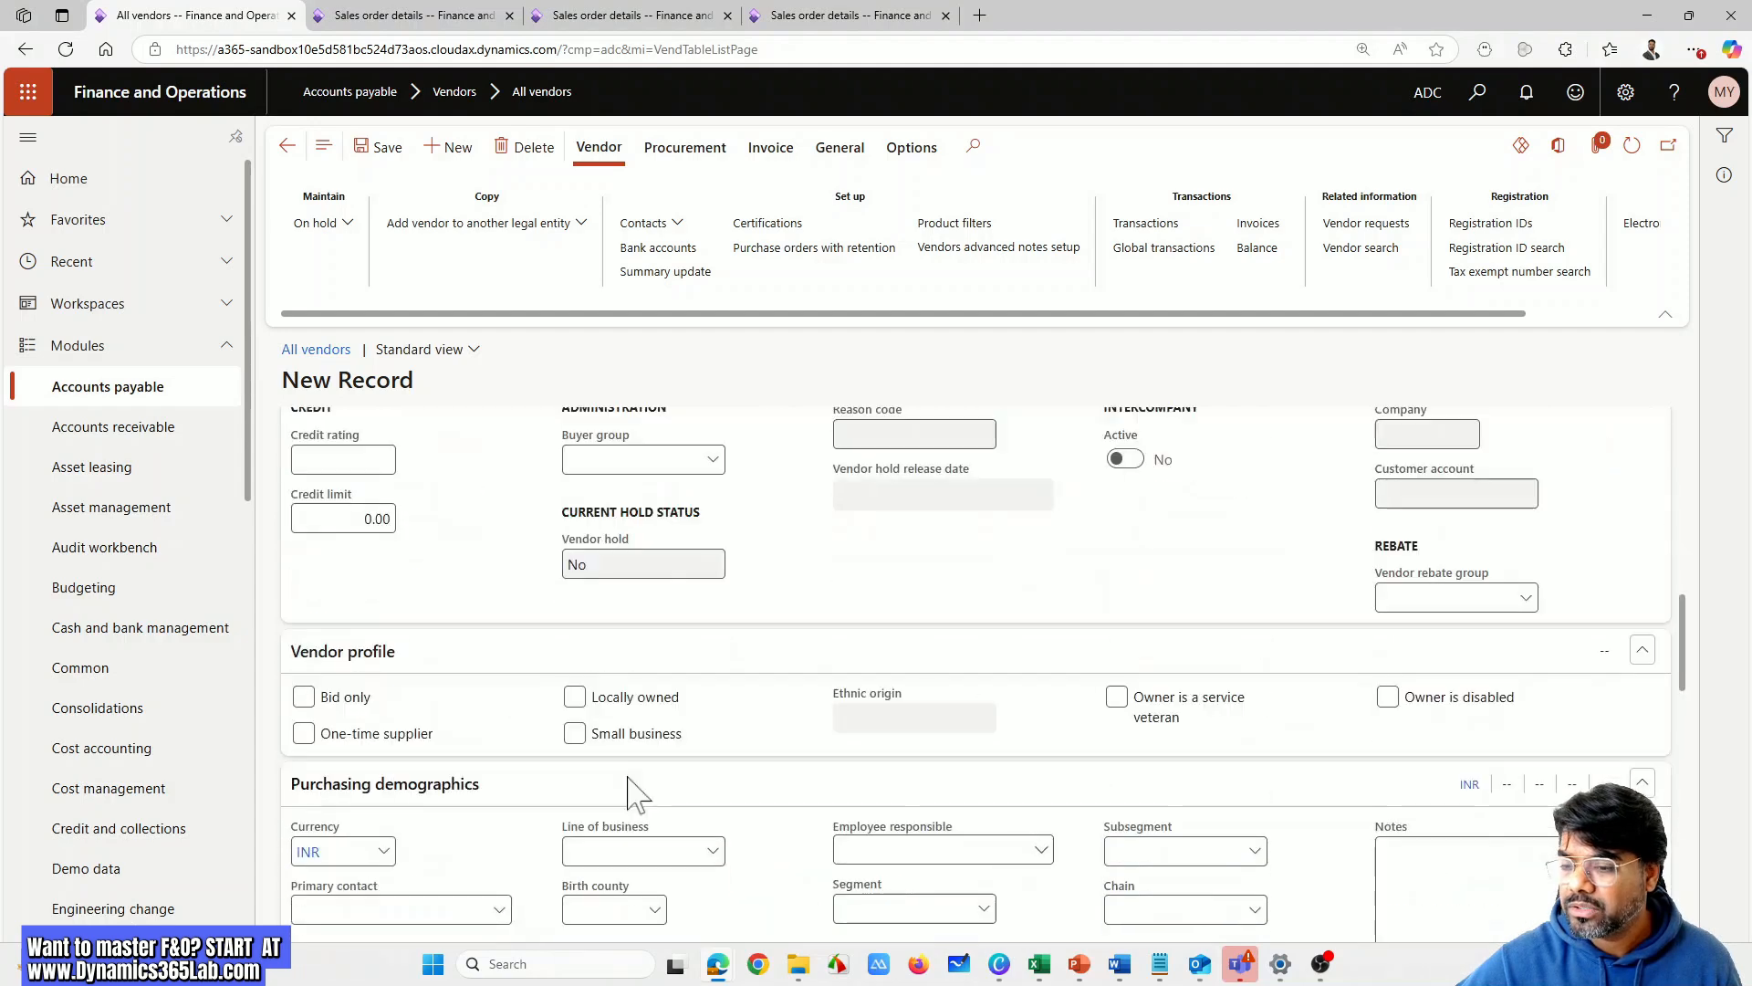
scroll(636, 799, "up", 10)
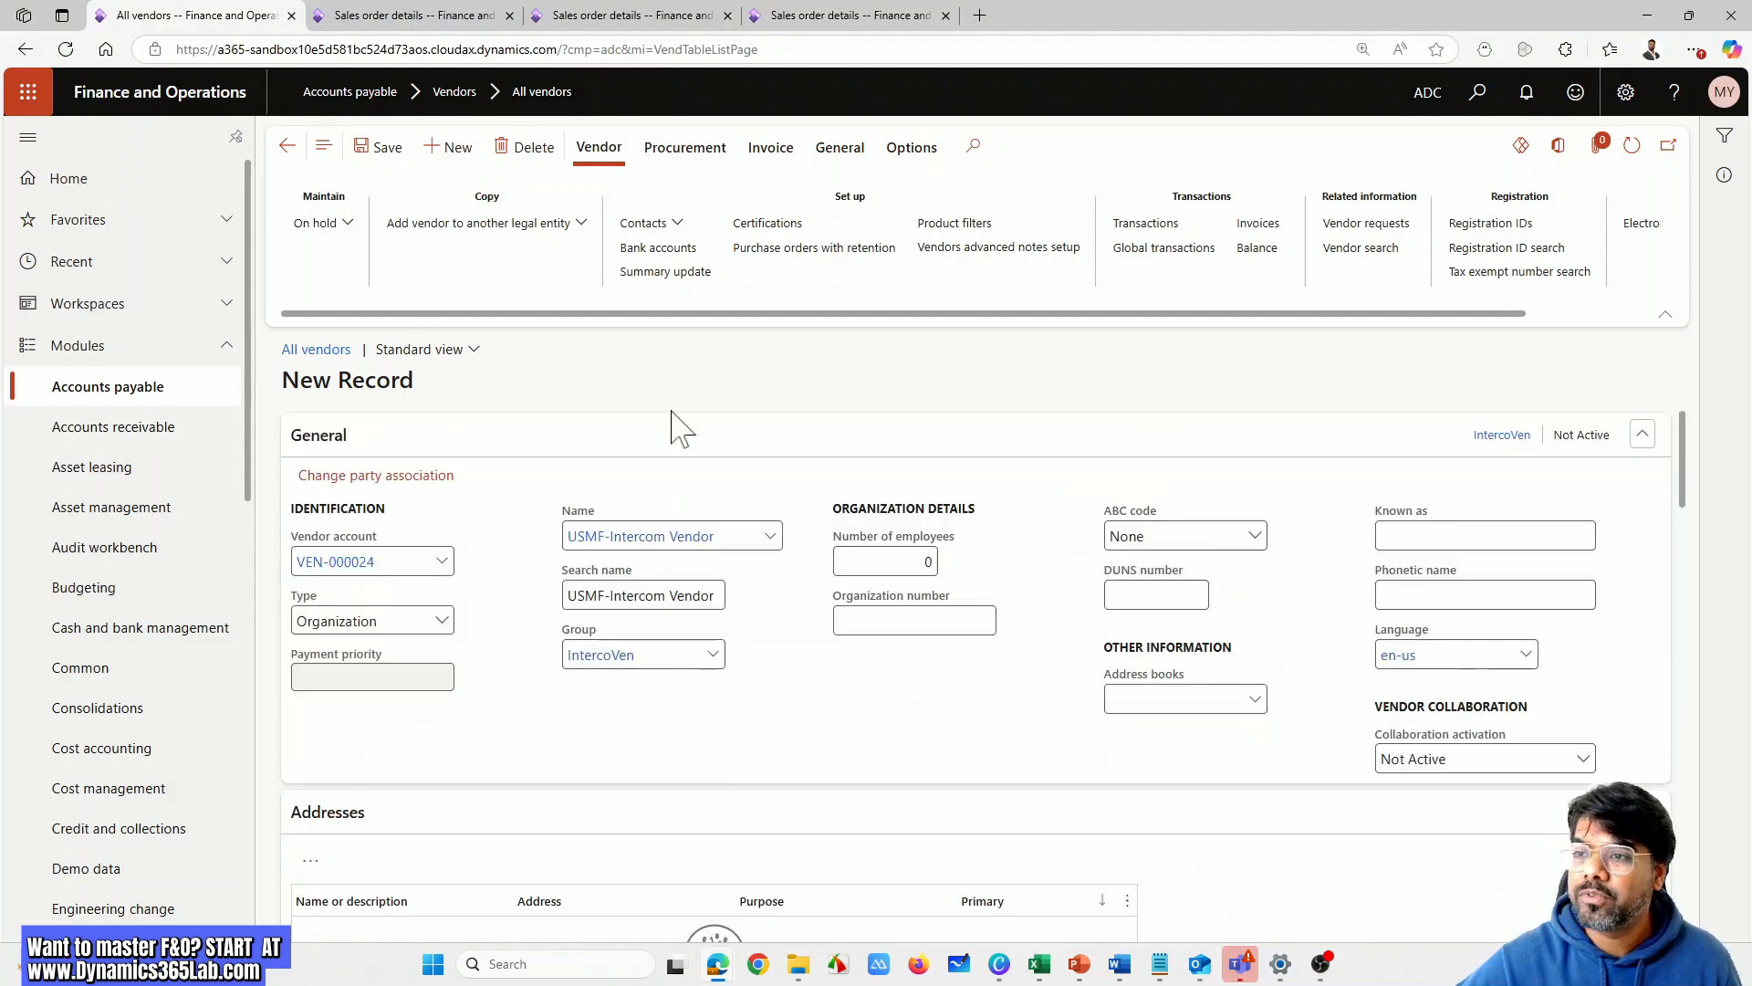
key("ctrl+s")
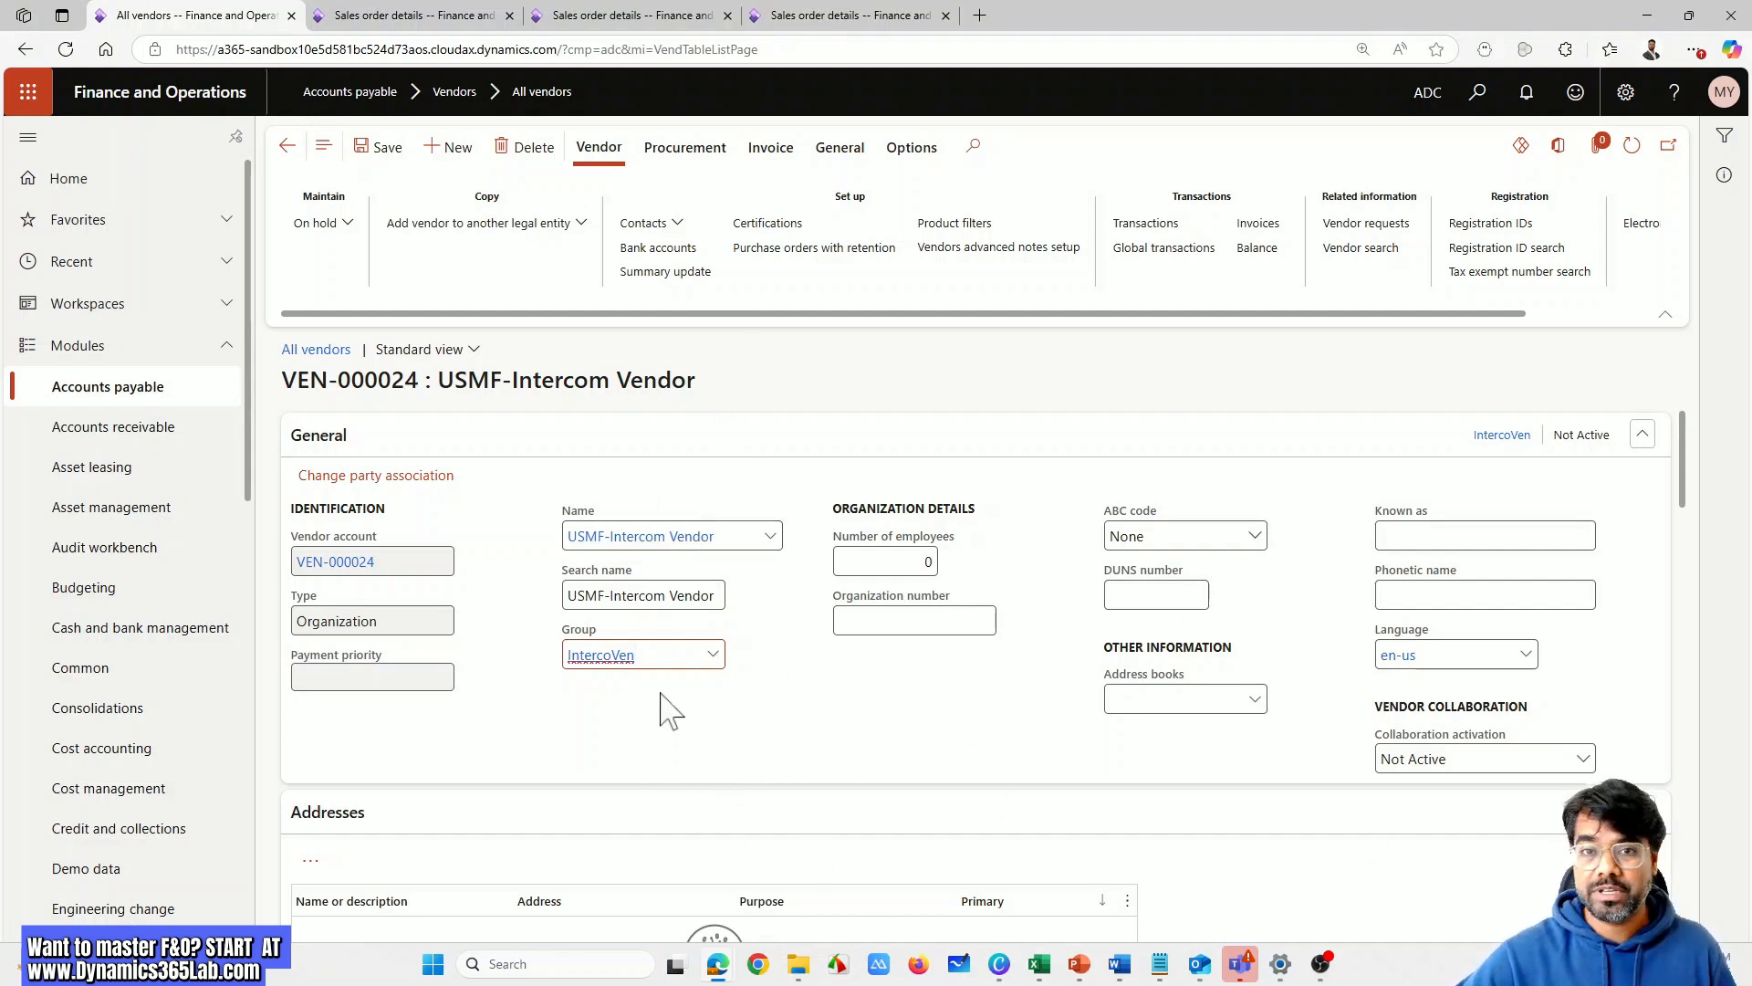
In the USMF company, start a new customer from the All customers list with the customer account ADC Motor intercom
scroll(791, 698, "down", 1)
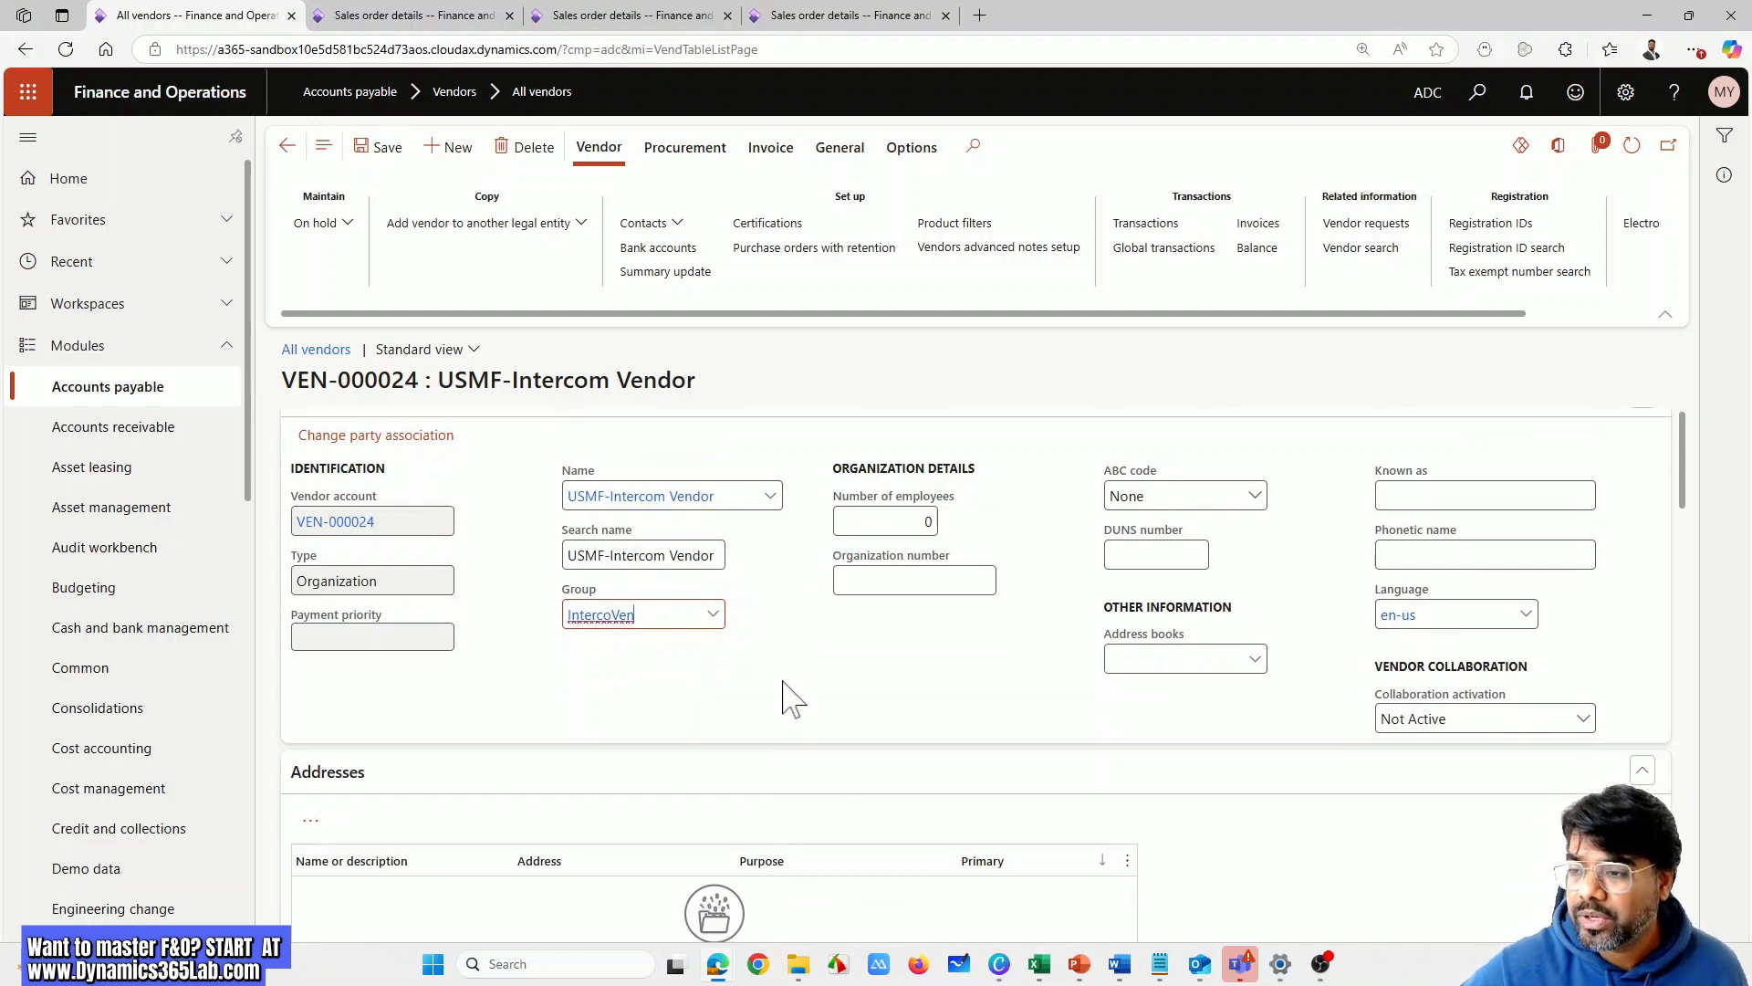
scroll(790, 699, "down", 8)
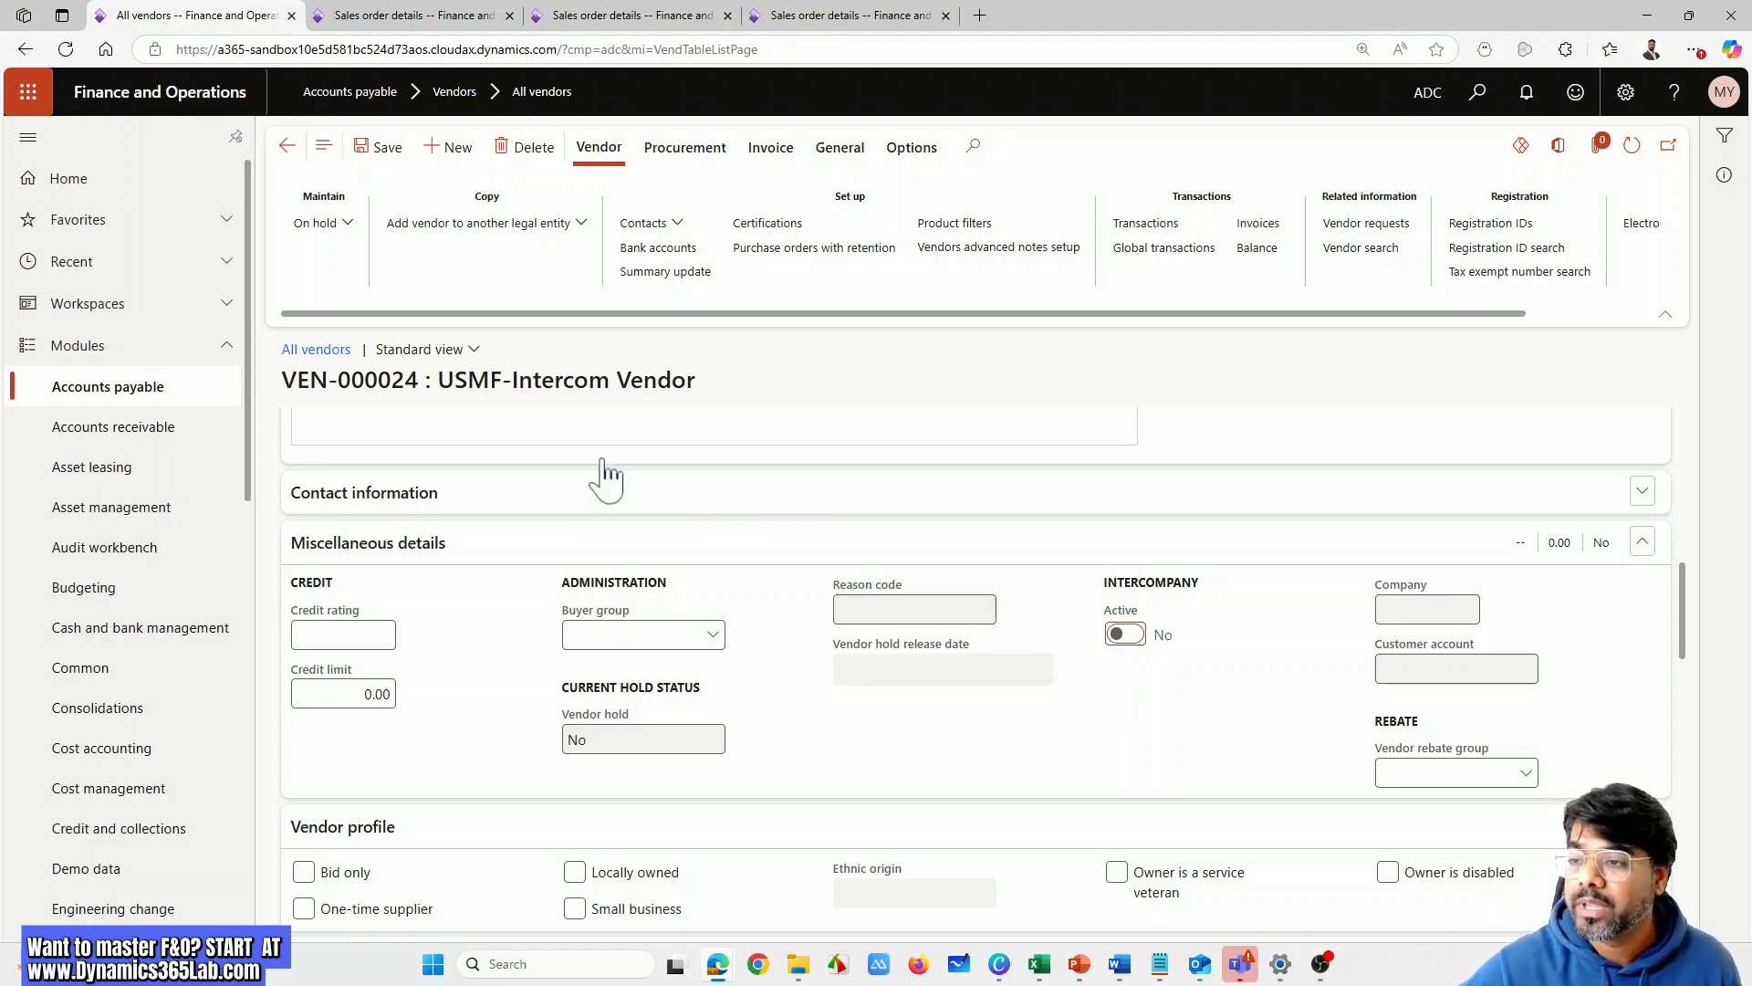
left_click(630, 16)
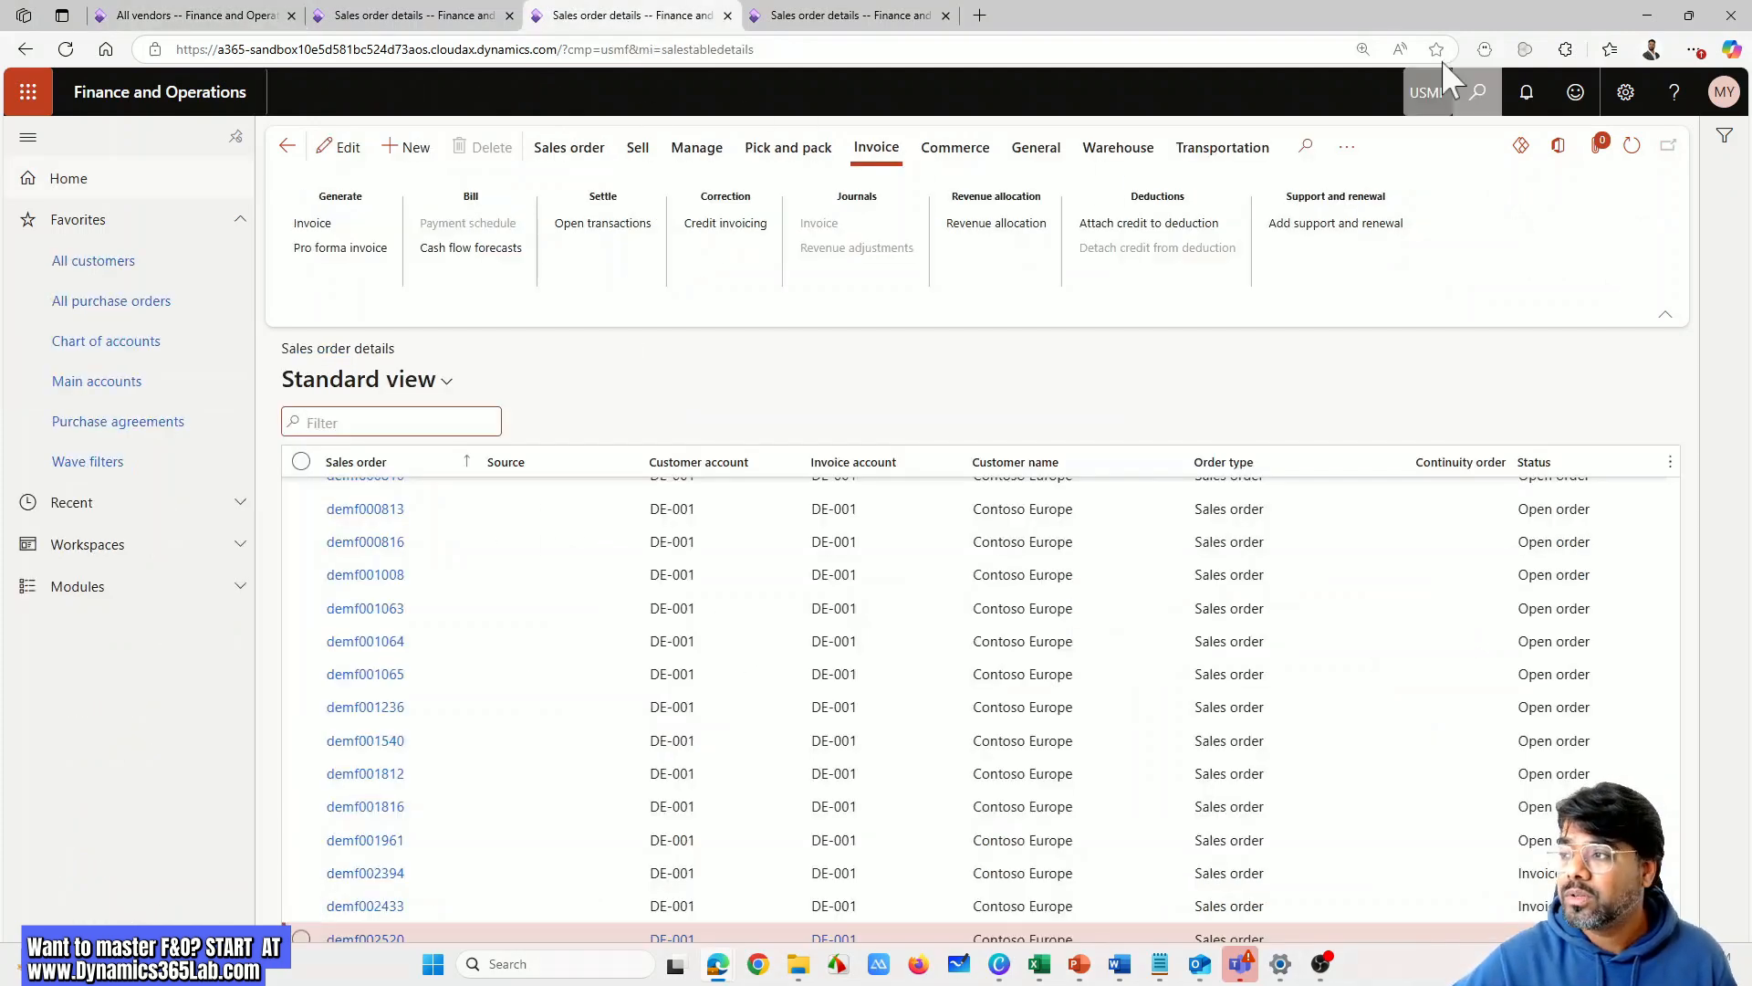
left_click(124, 427)
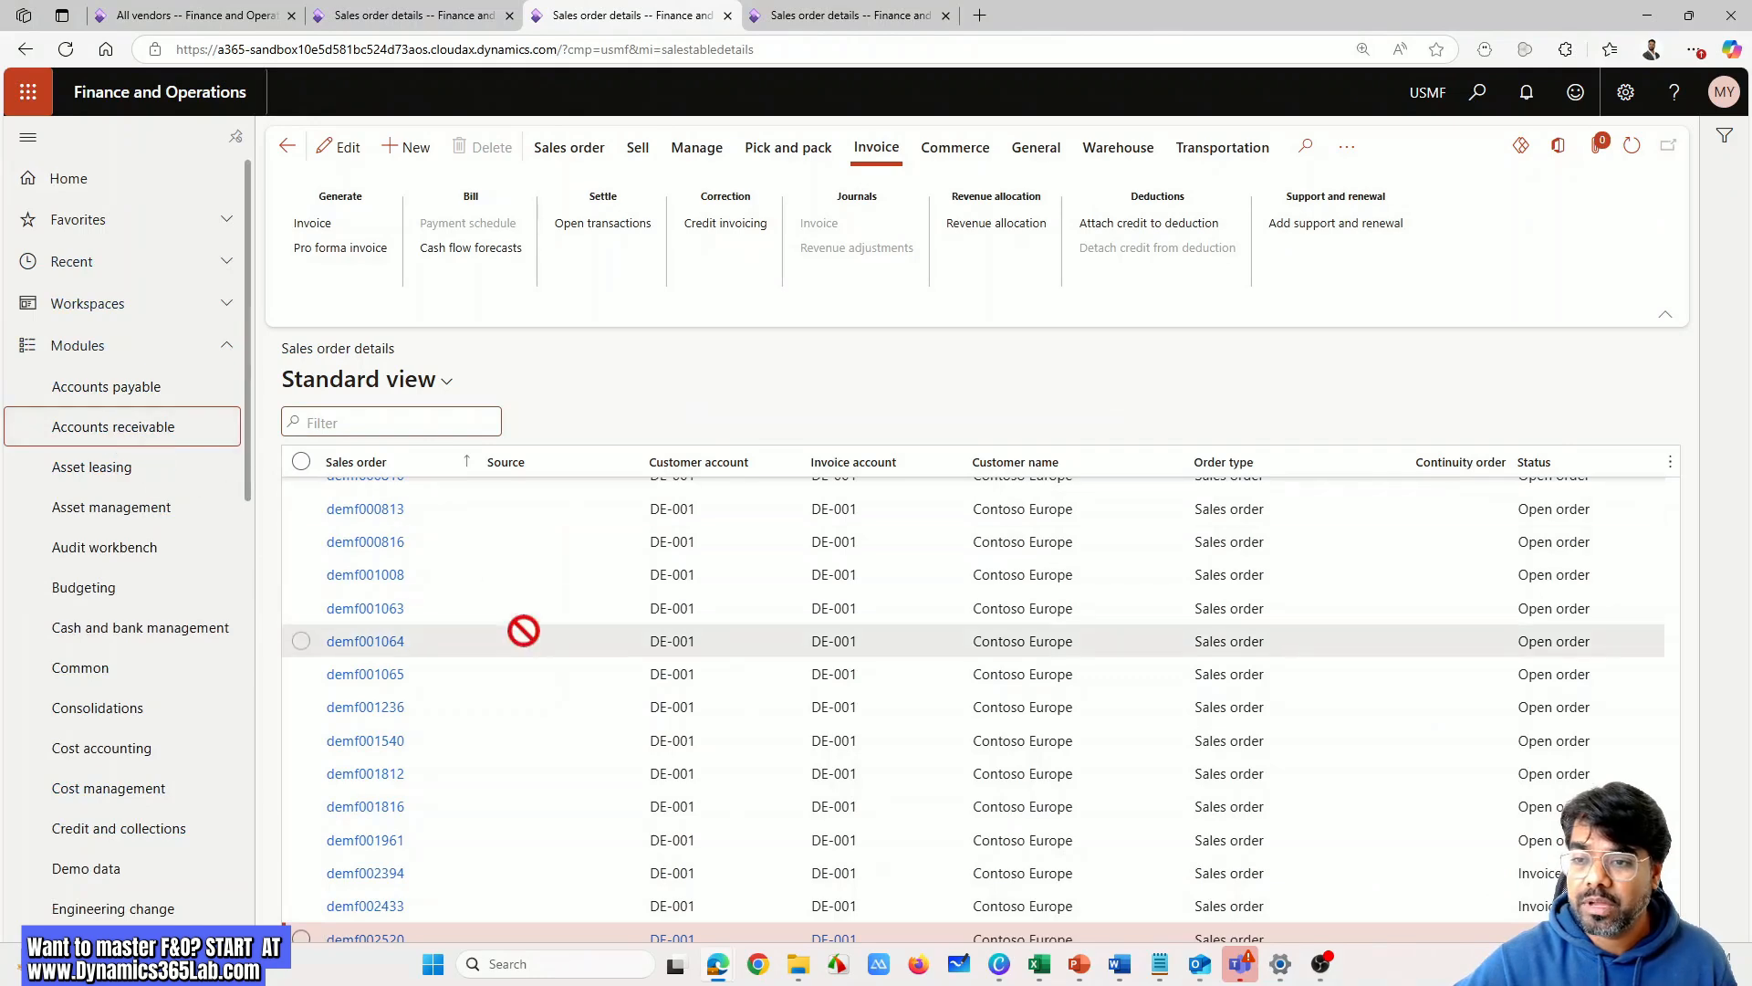
left_click(321, 418)
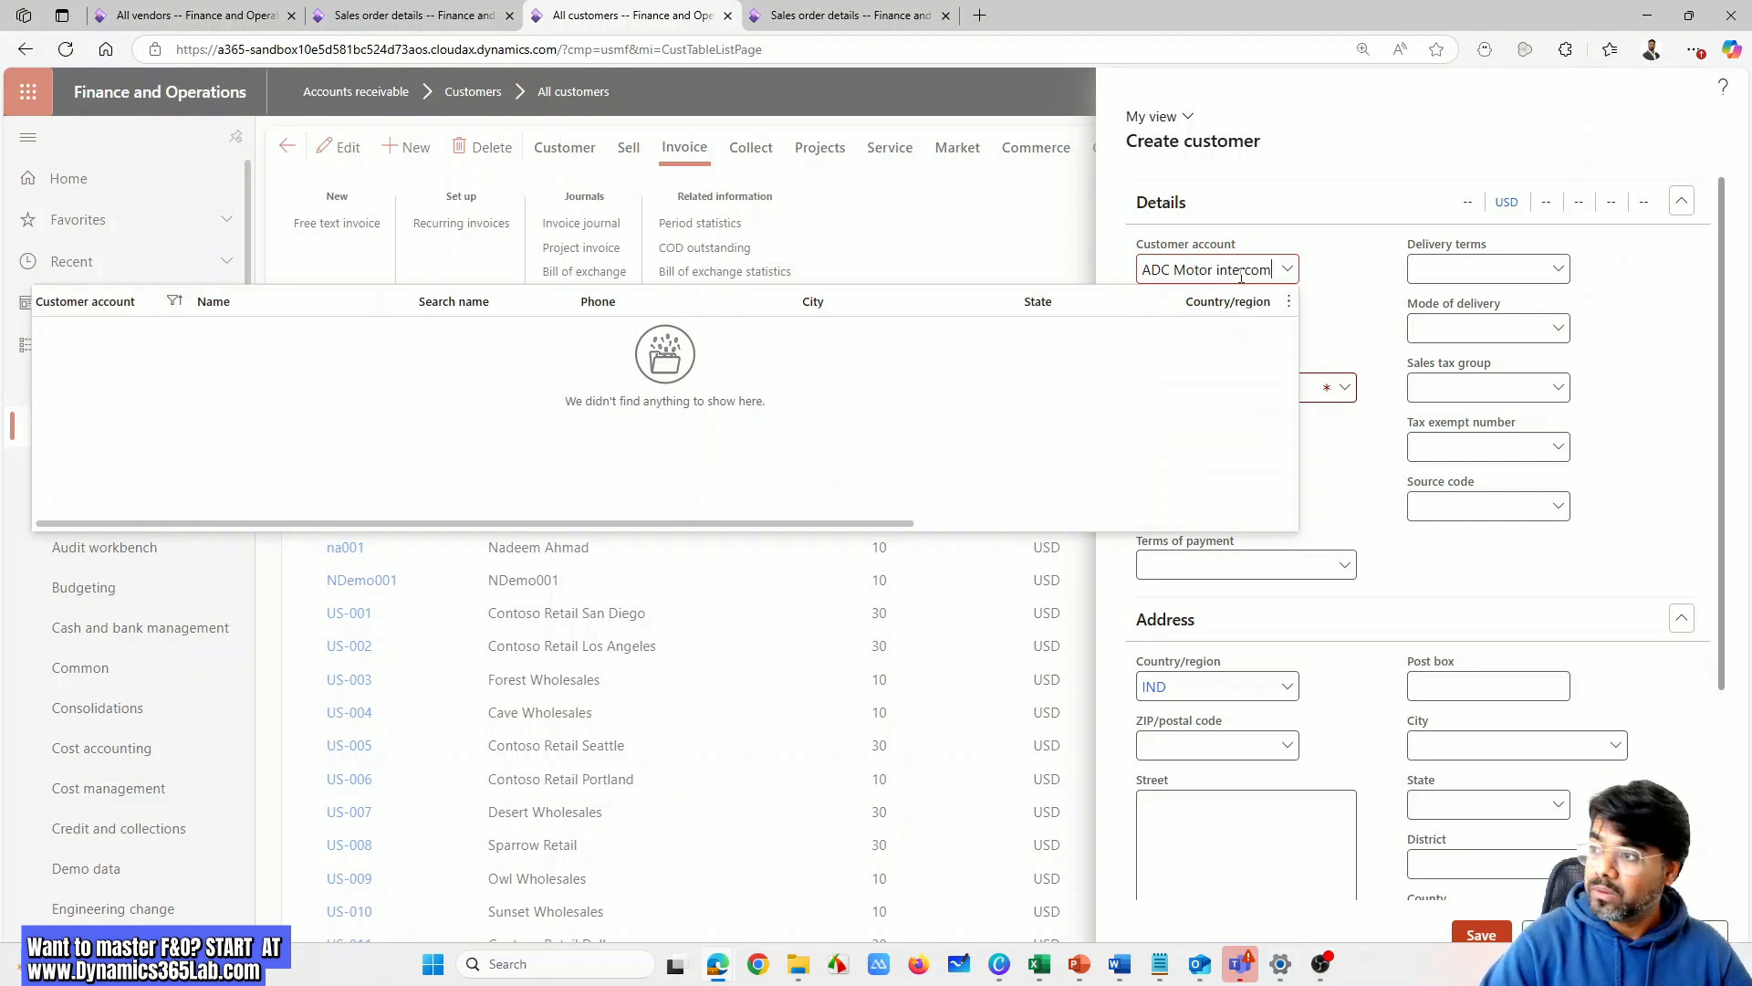
left_click(1377, 124)
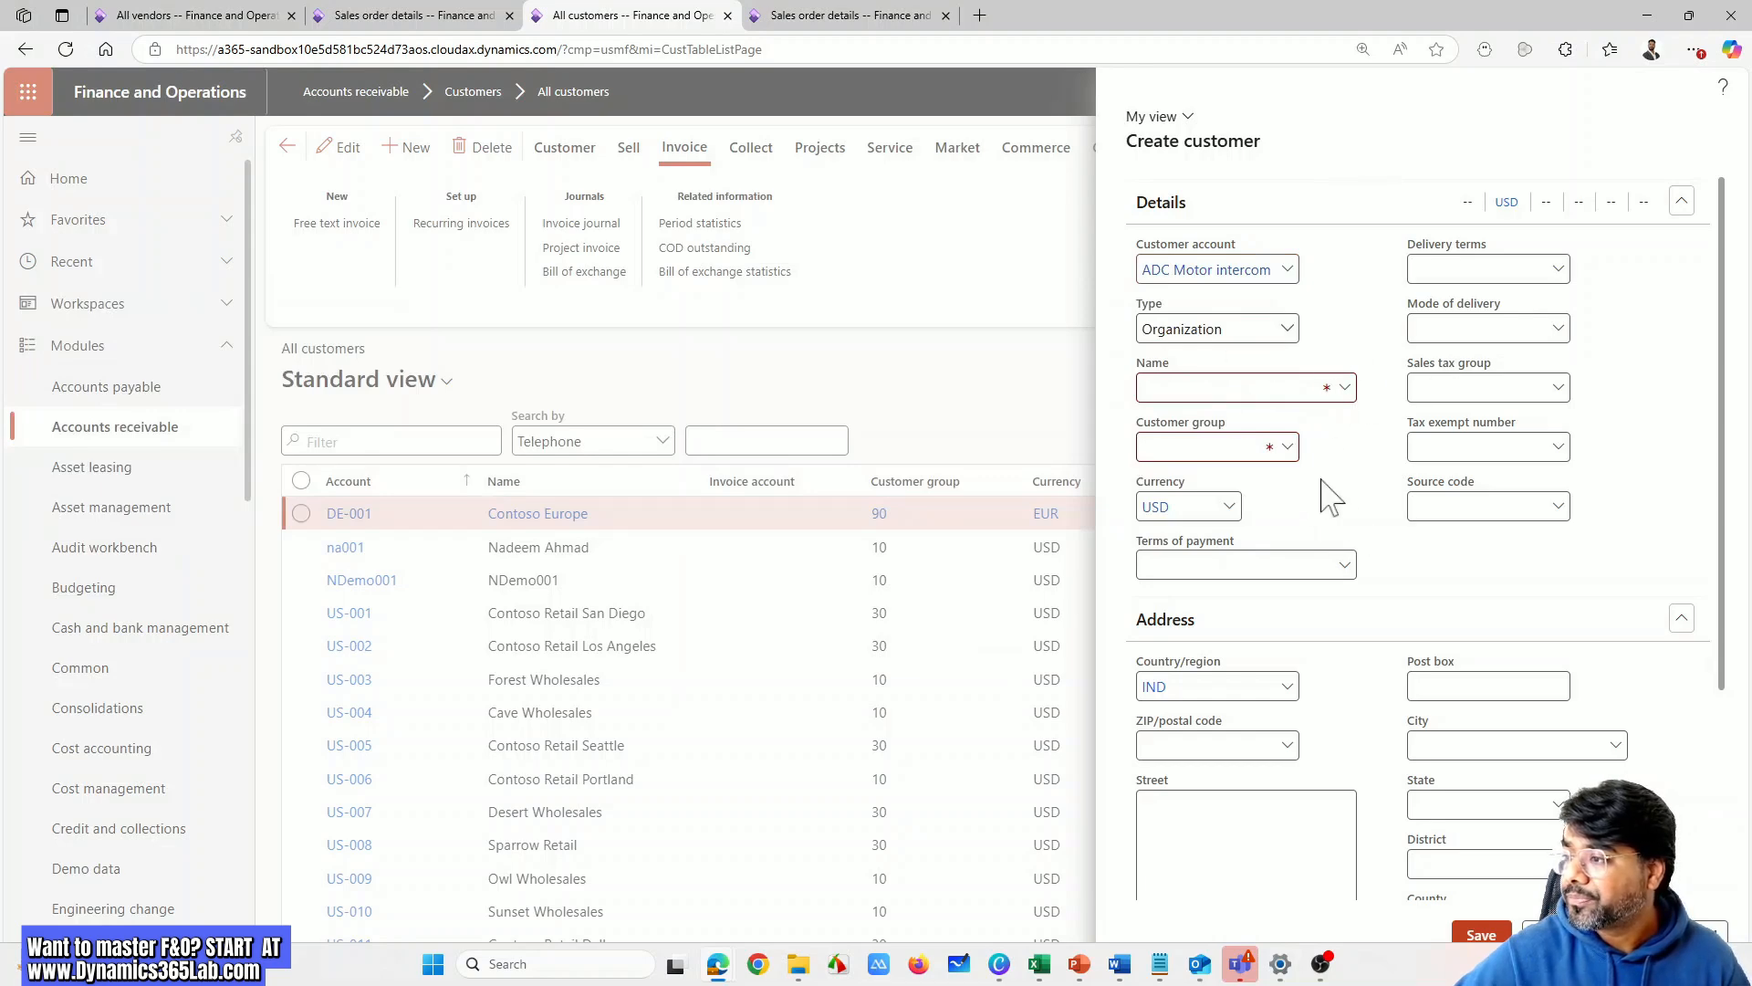
Set the customer group to 100 for intercompany retail customers and copy the customer account text into the name
left_click(1290, 449)
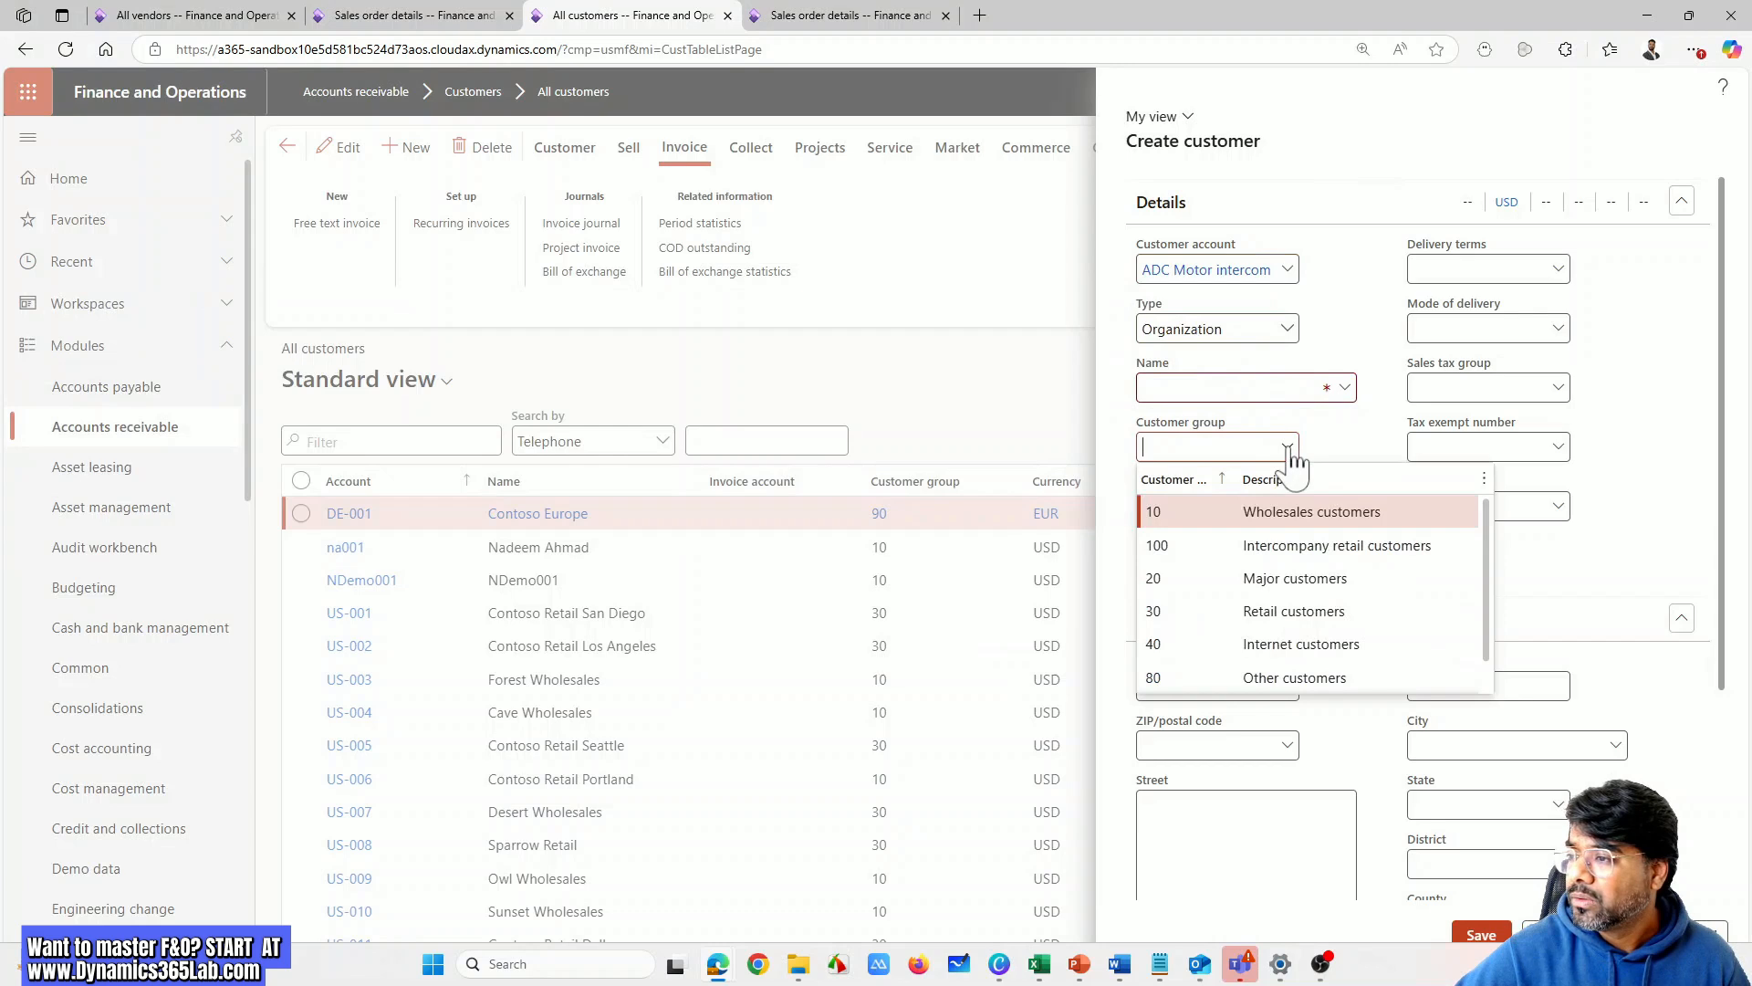
left_click(1221, 545)
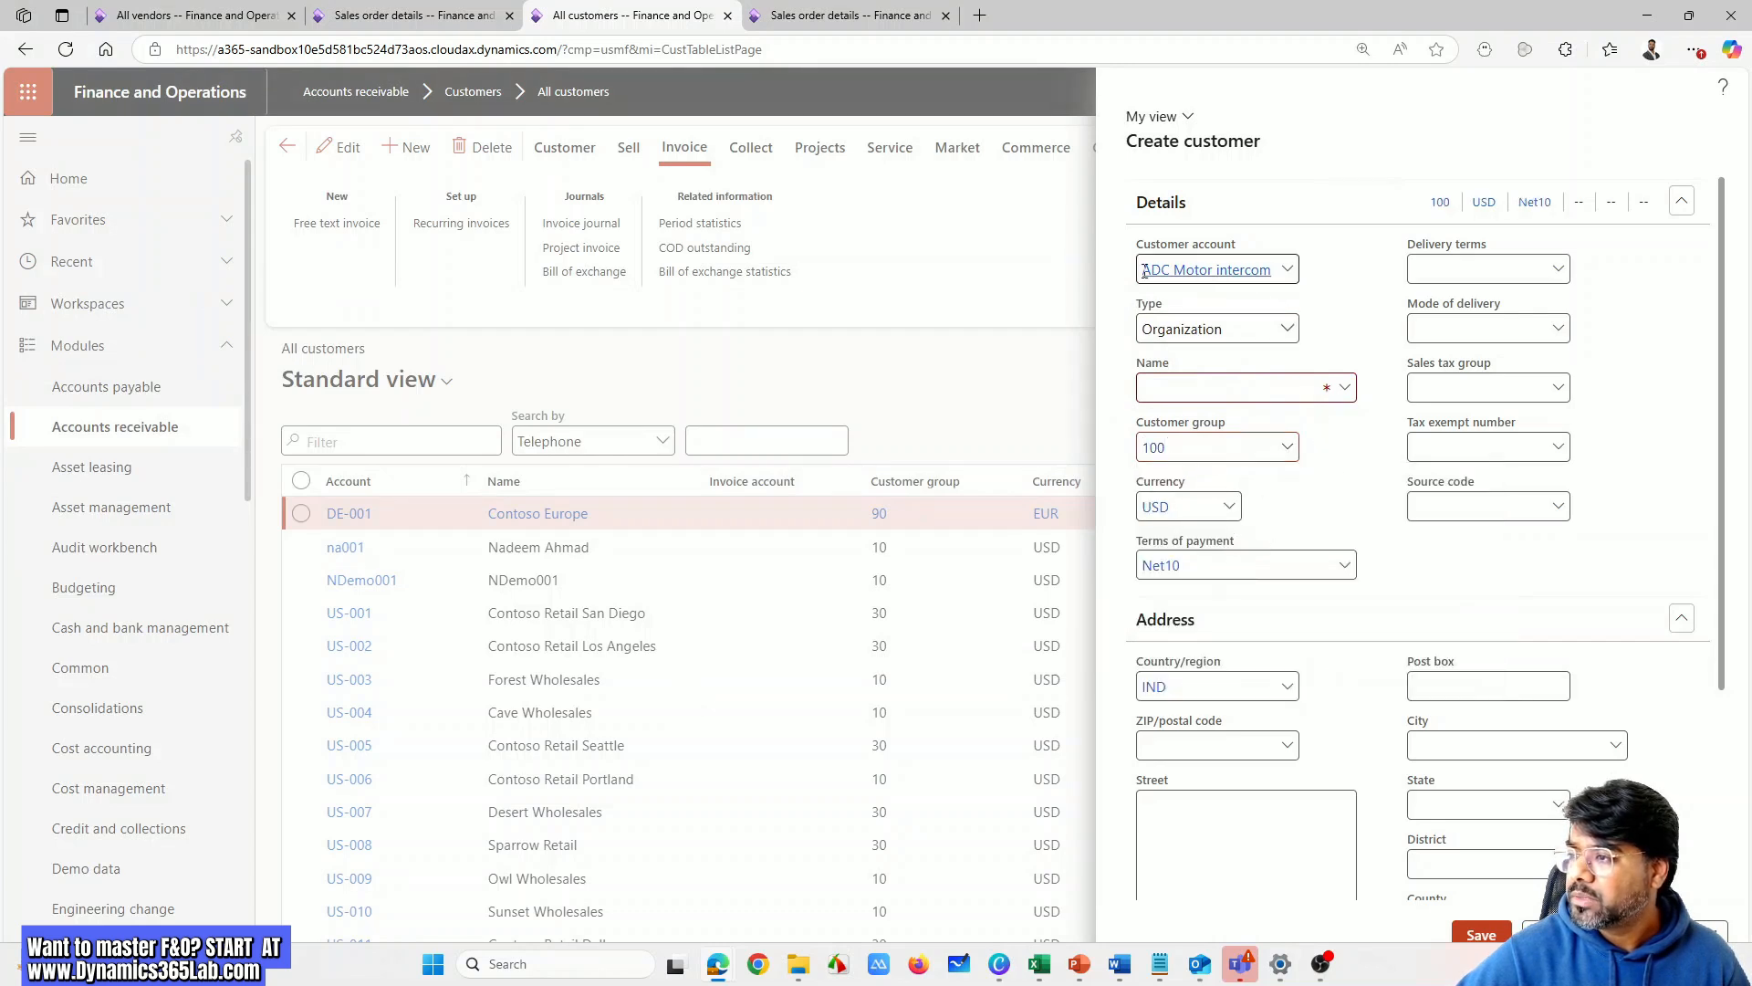
left_click(1276, 272)
key("ctrl+c")
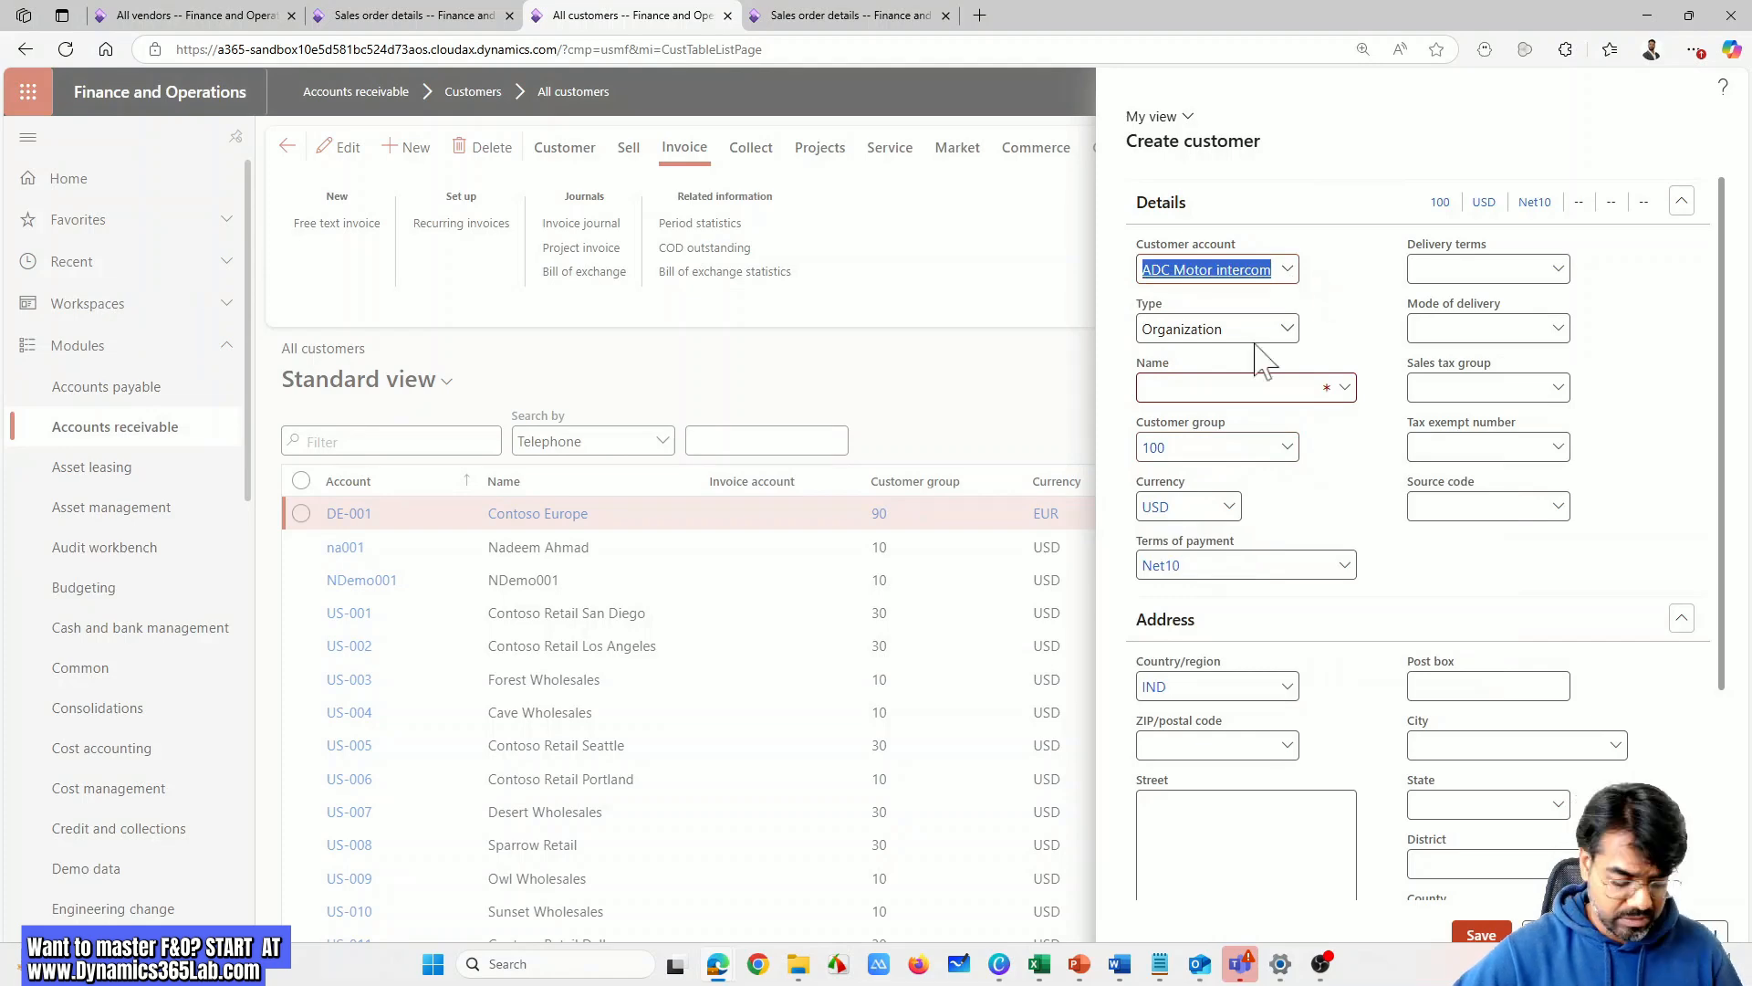
left_click(1232, 390)
key("ctrl+v")
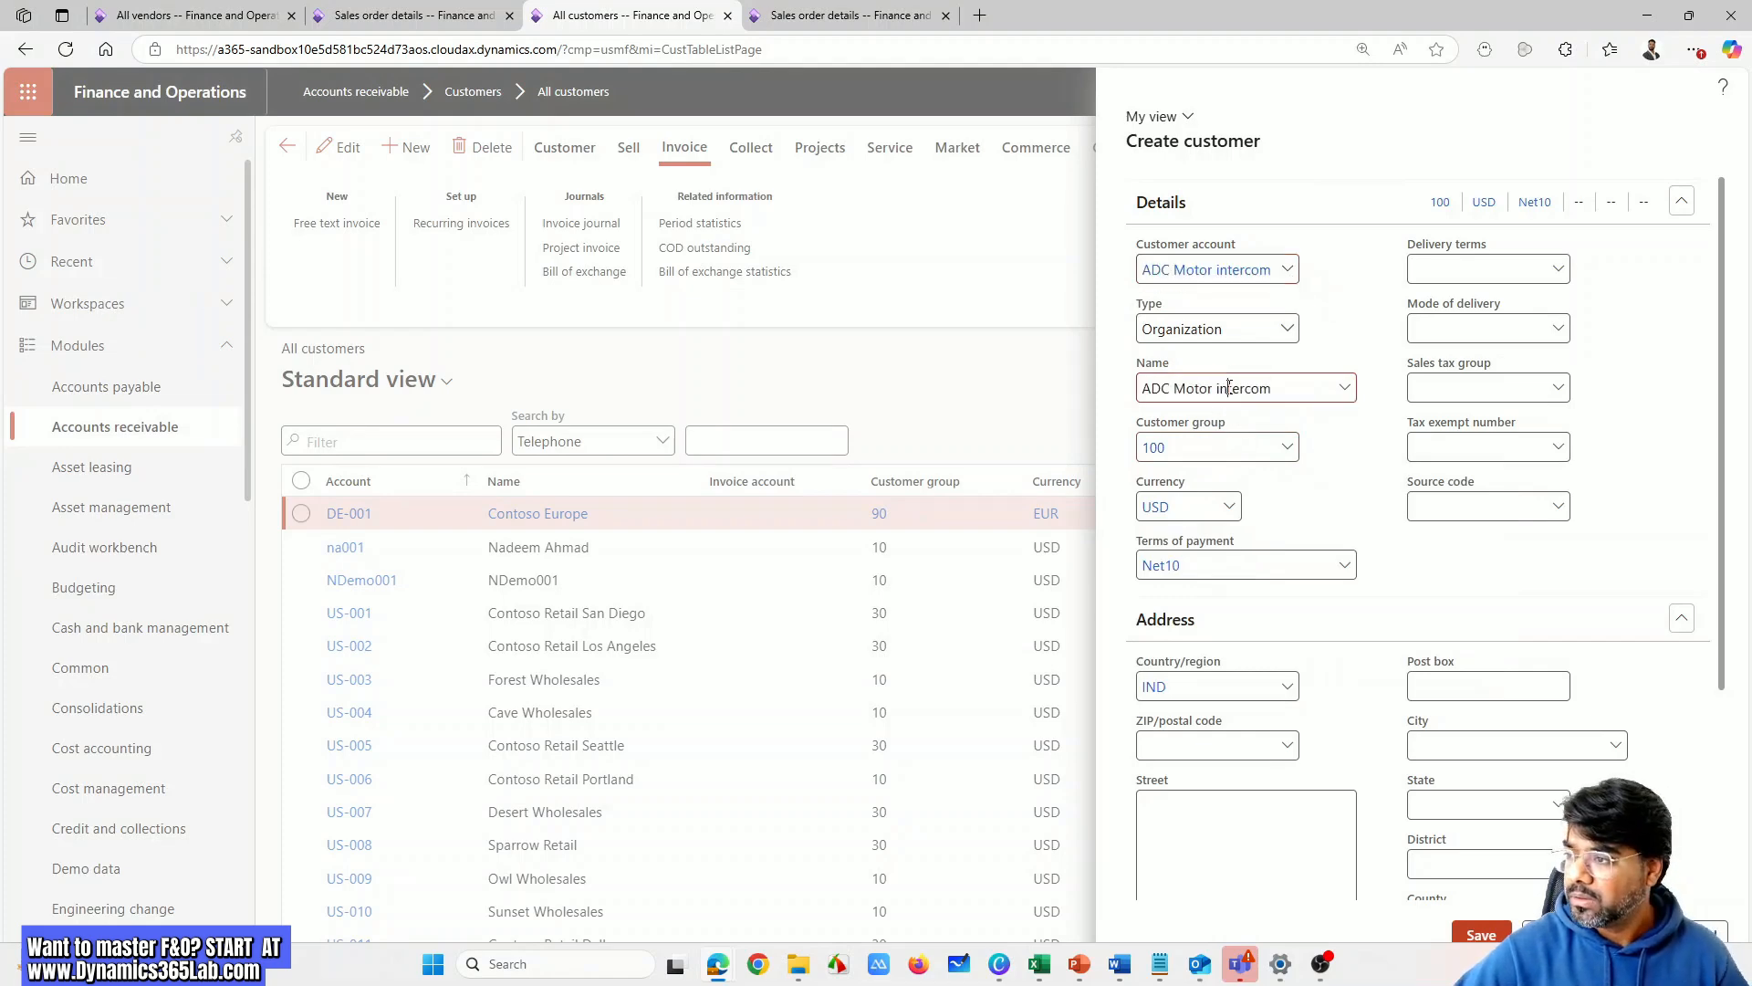
Save the new ADC Motor intercom customer in USMF
scroll(1341, 639, "down", 2)
scroll(1372, 705, "down", 1)
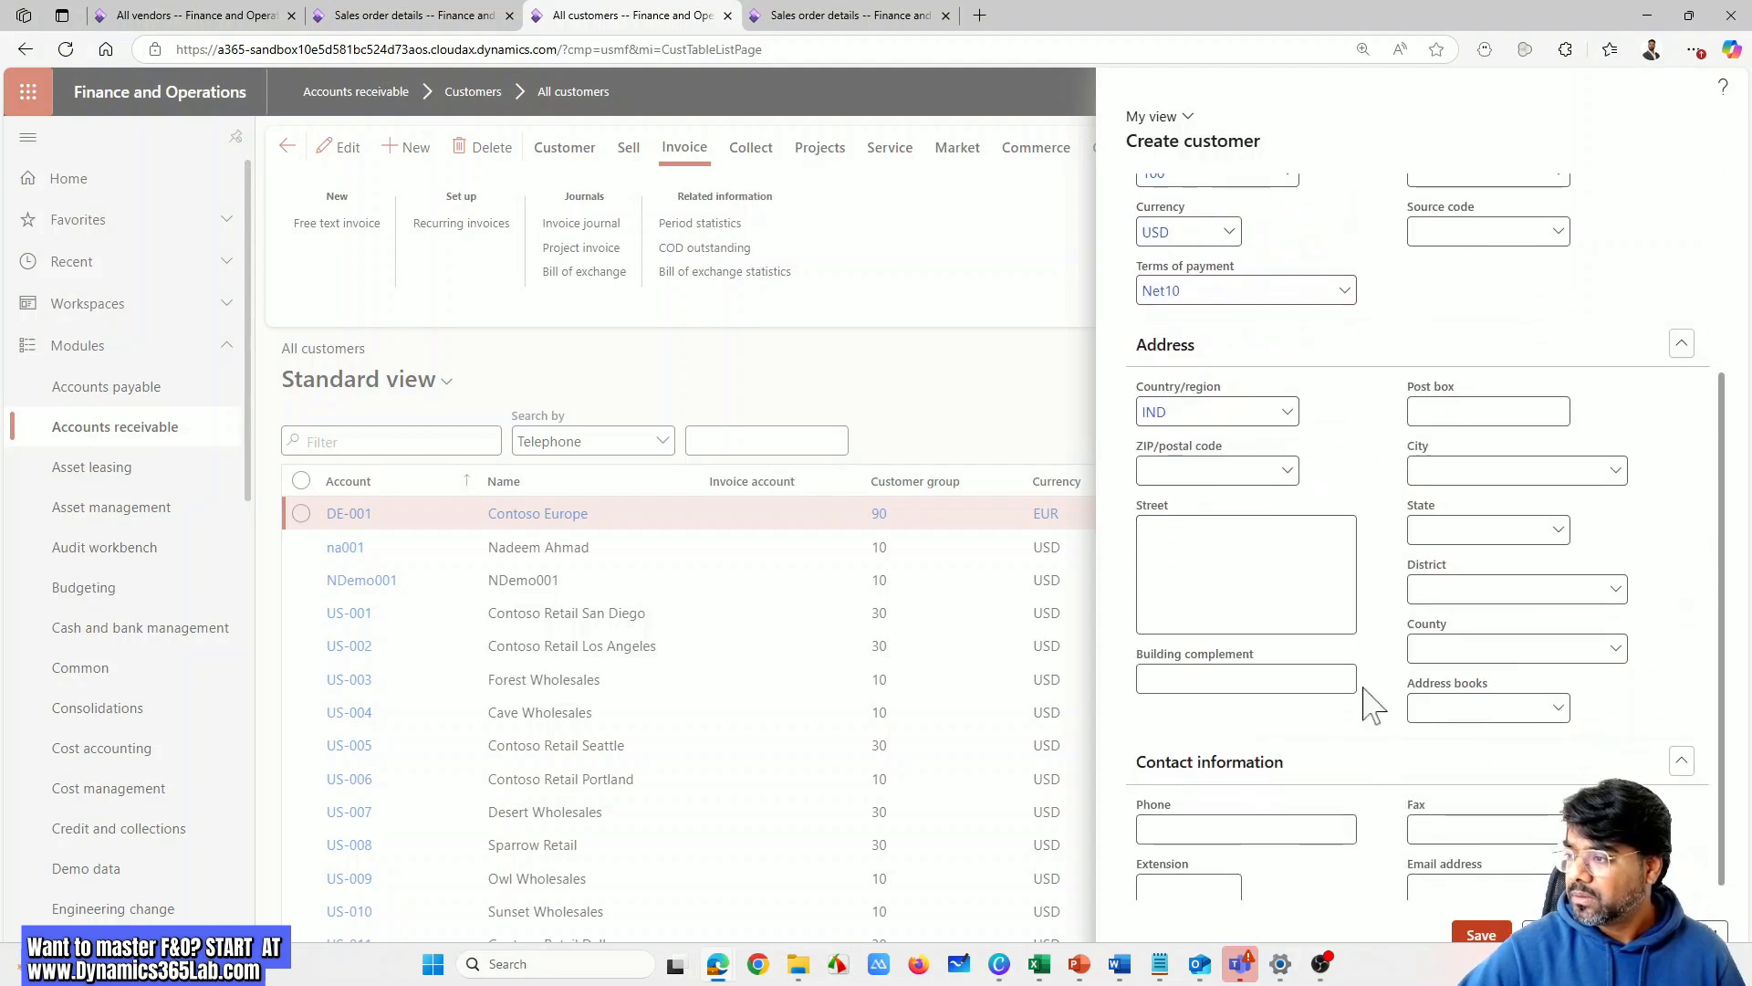
scroll(1372, 704, "up", 3)
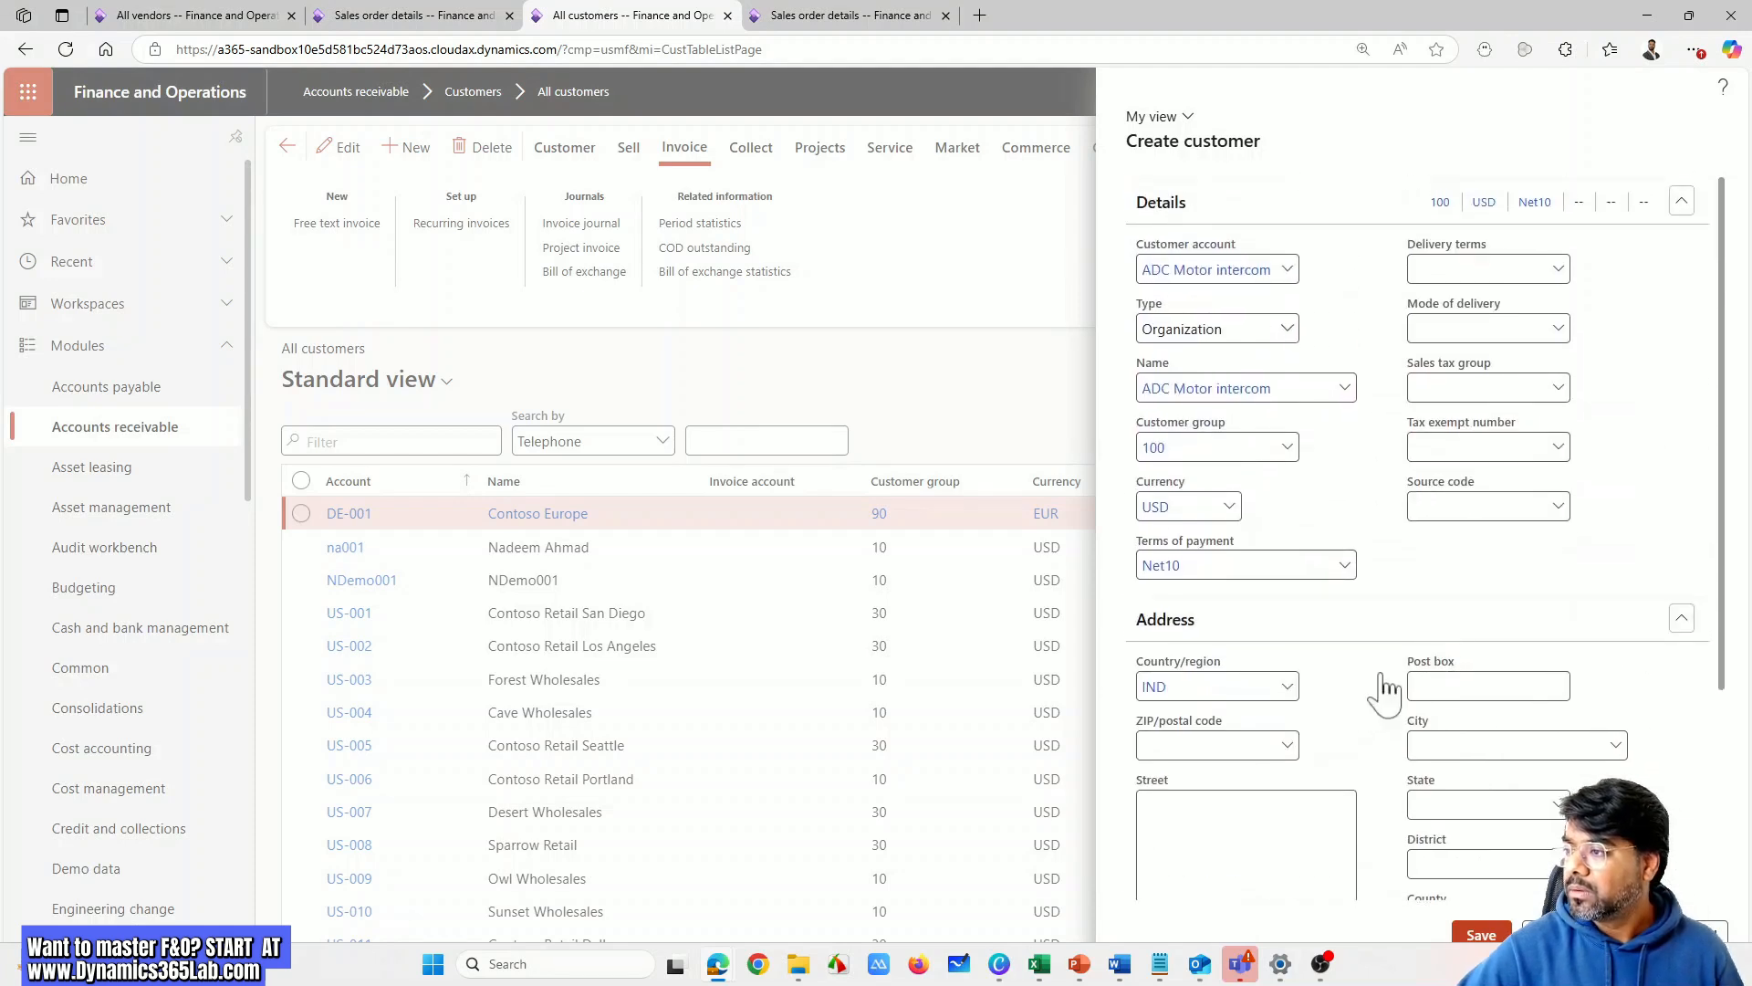
scroll(1455, 743, "down", 3)
left_click(1481, 936)
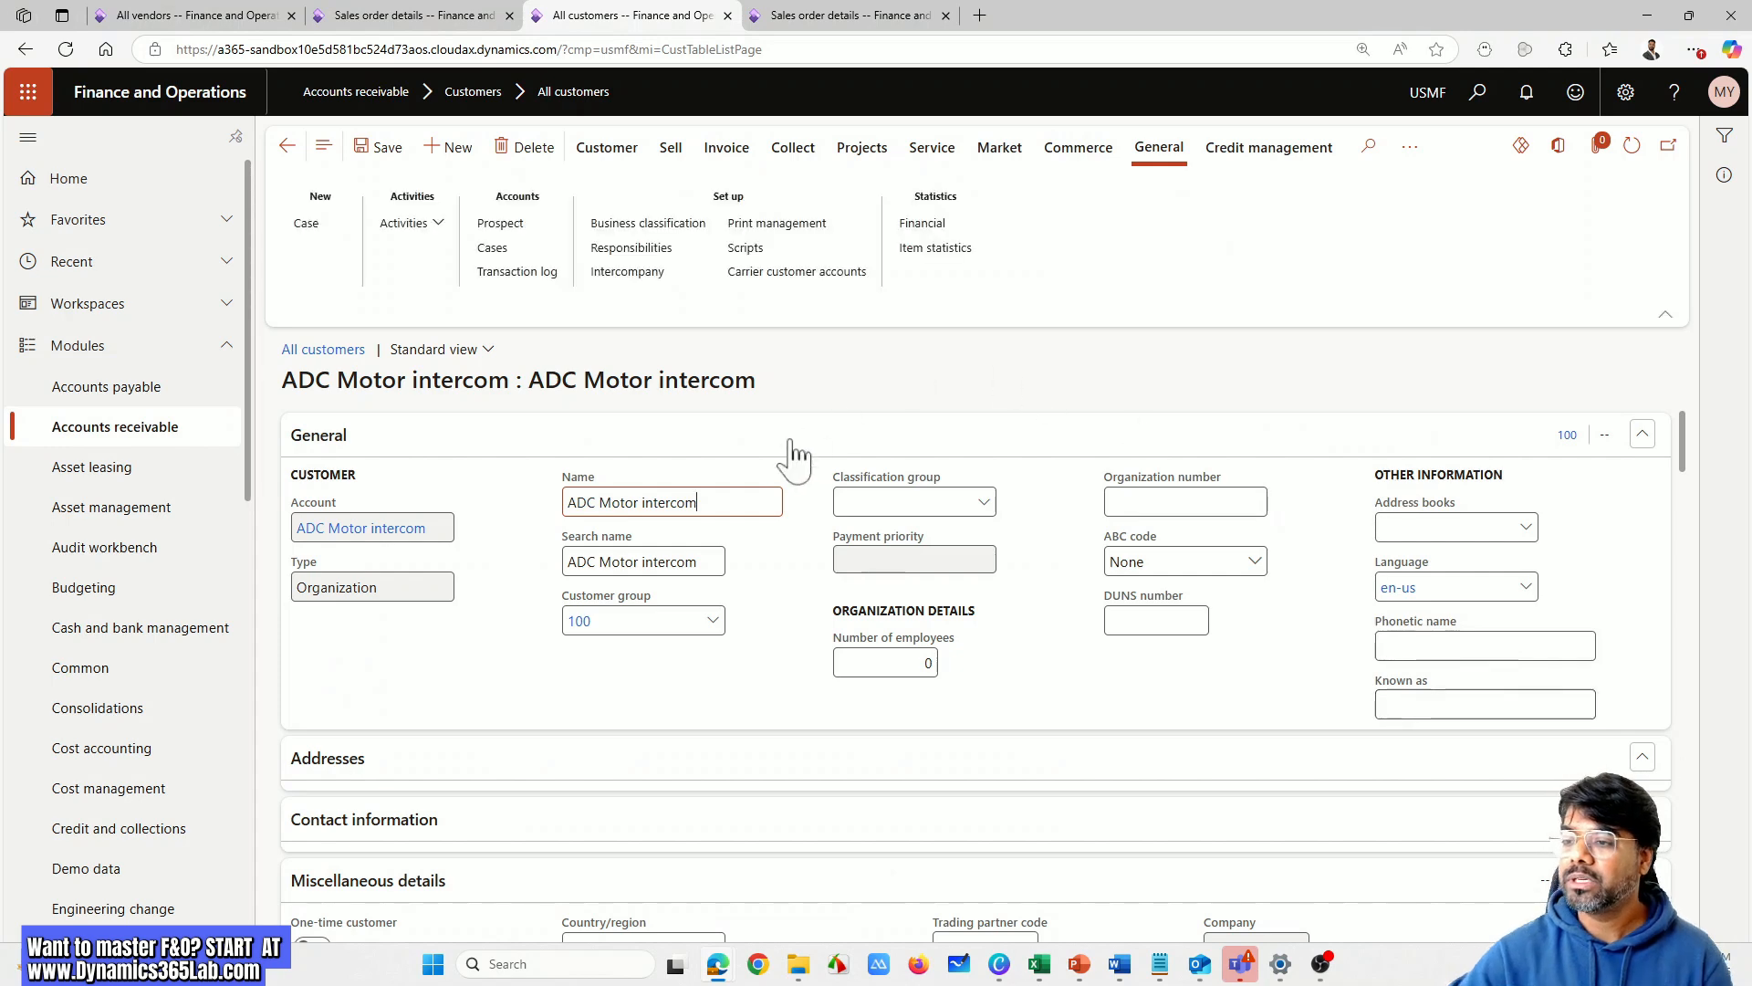
Return to the USMF-Intercom Vendor record in ADC and open its intercompany trading relationship setup
left_click(198, 20)
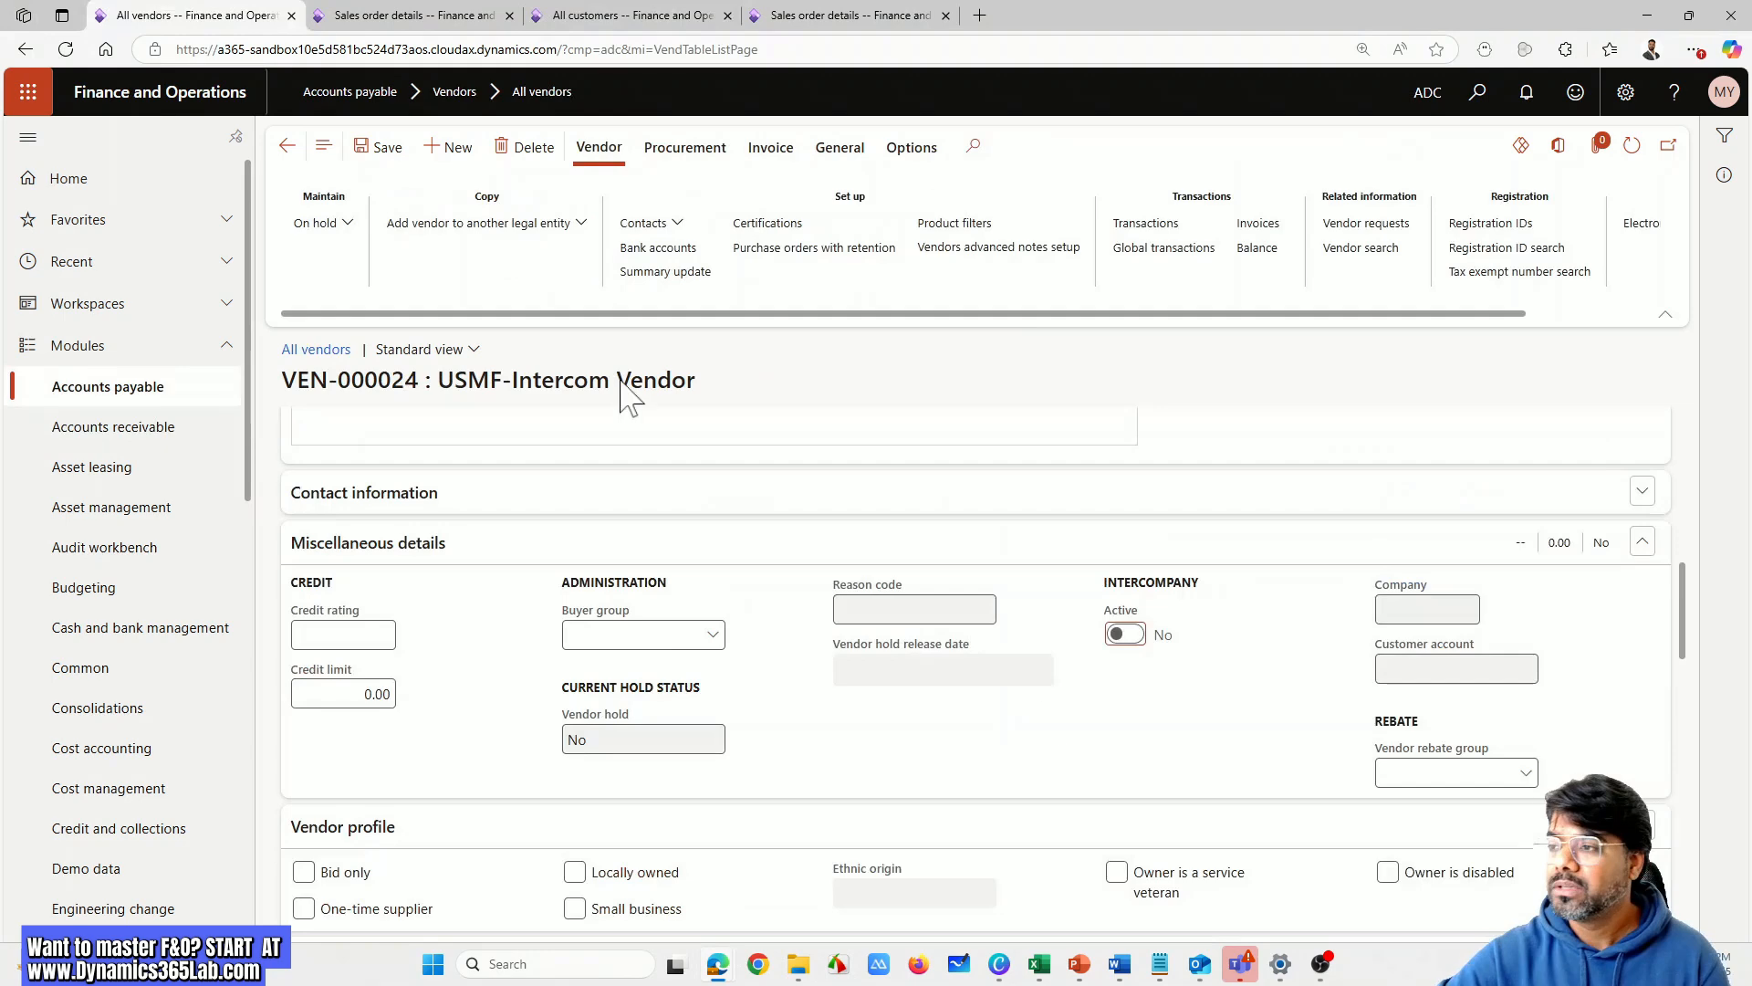
scroll(1029, 624, "up", 3)
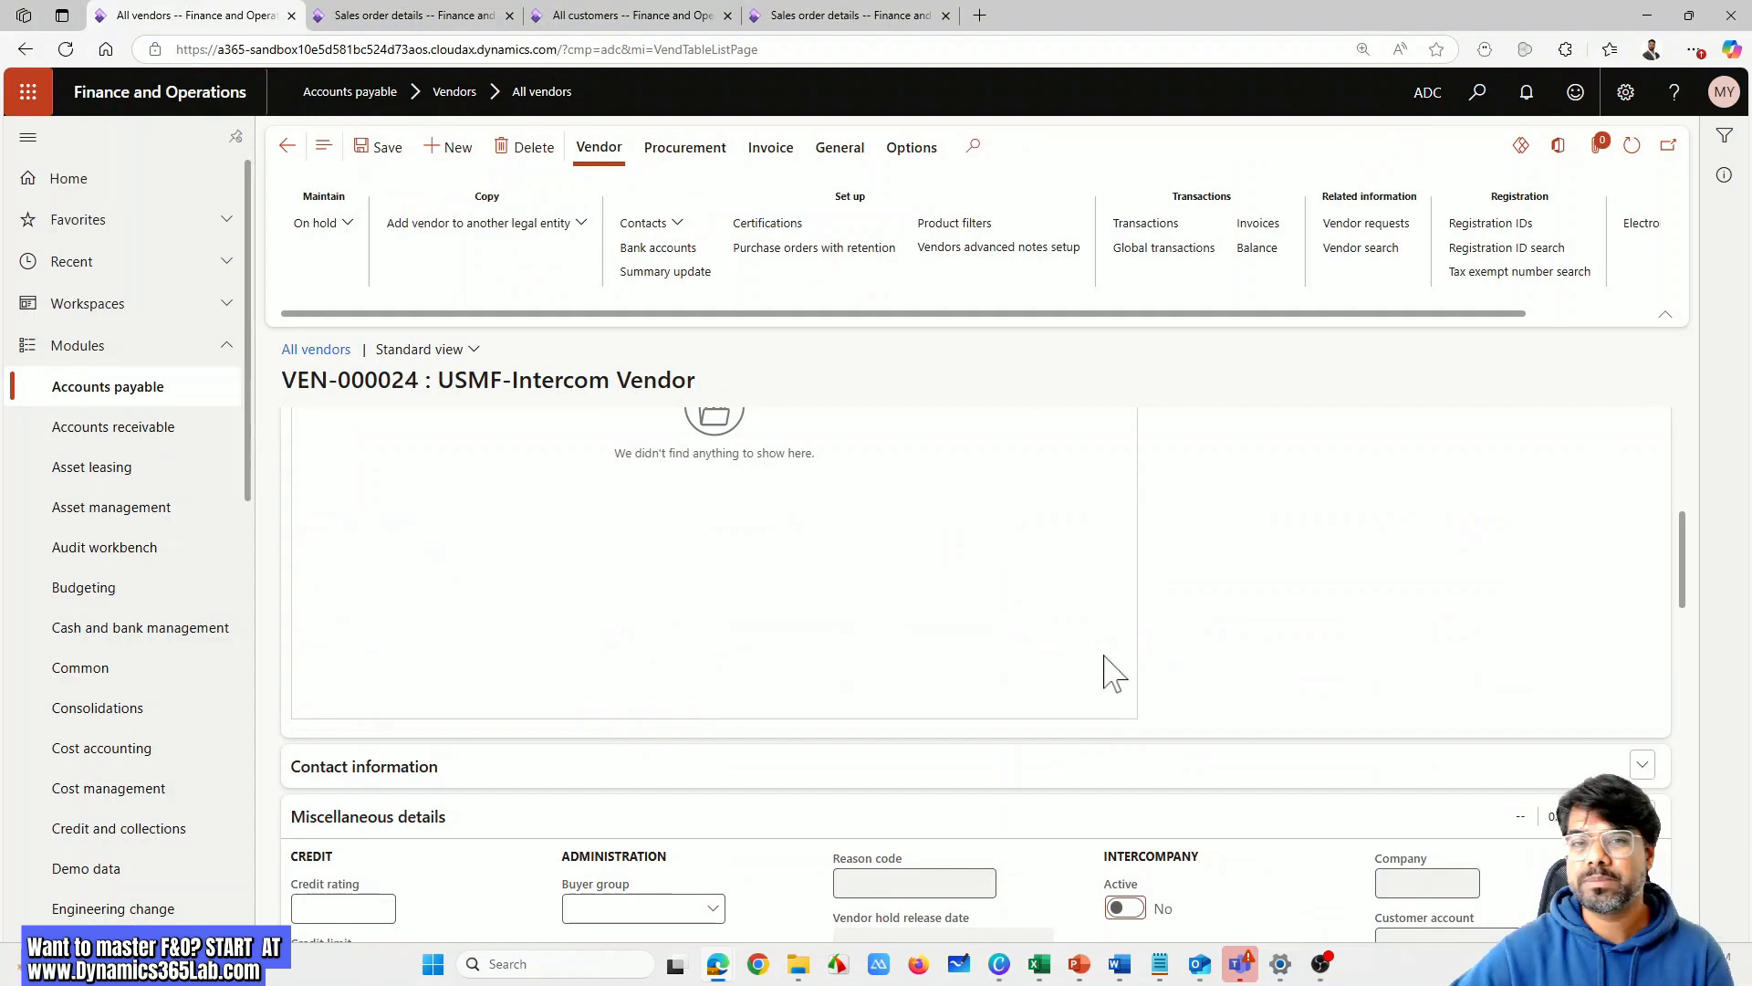
left_click(855, 157)
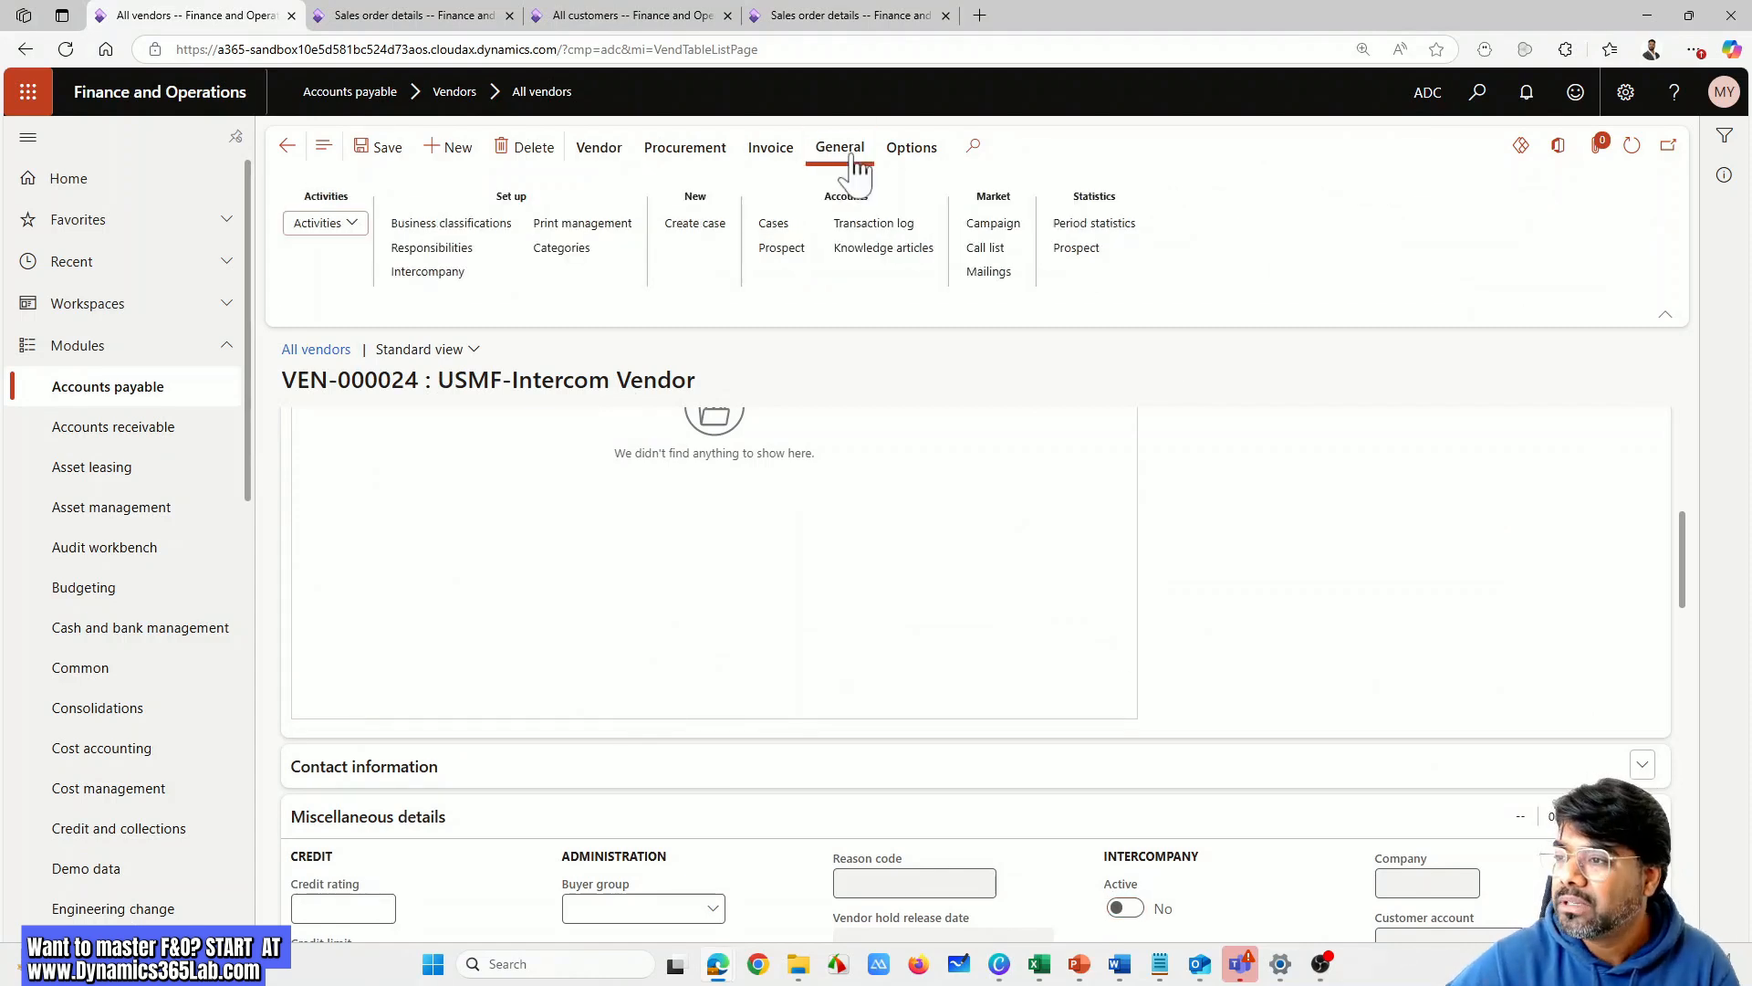
left_click(427, 272)
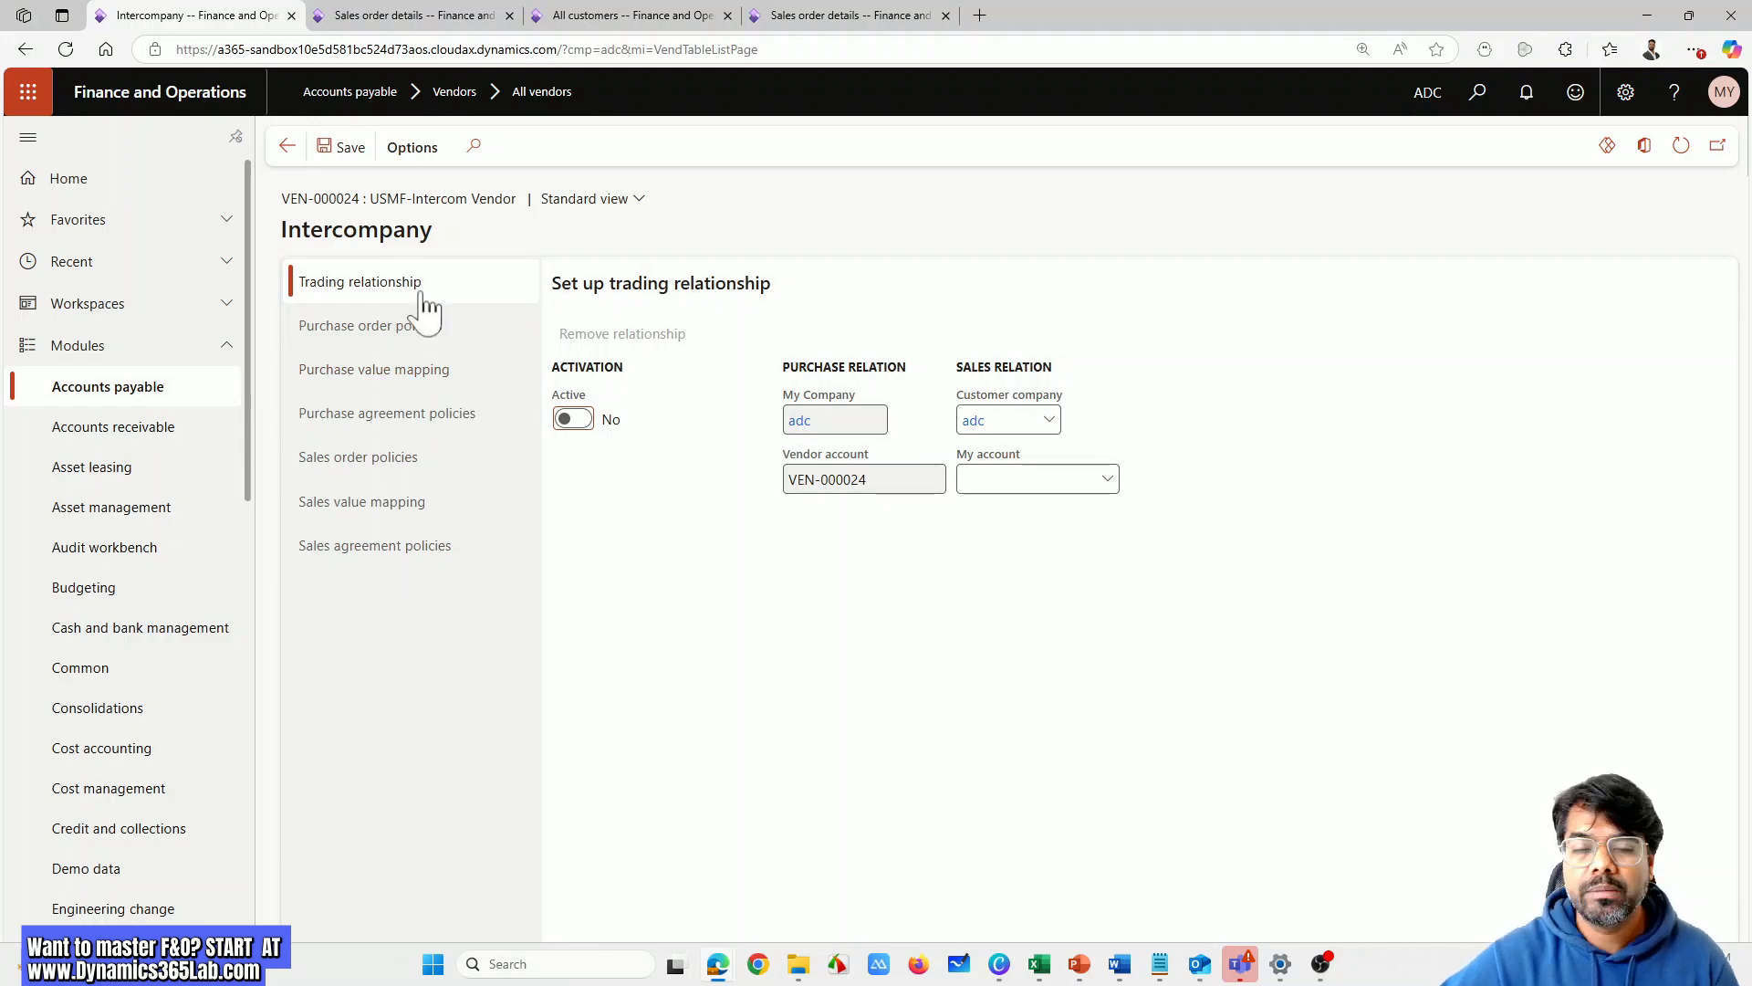
Activate the trading relationship for the USMF-Intercom Vendor with customer company USMF and customer account ADC Motor intercom
left_click(572, 420)
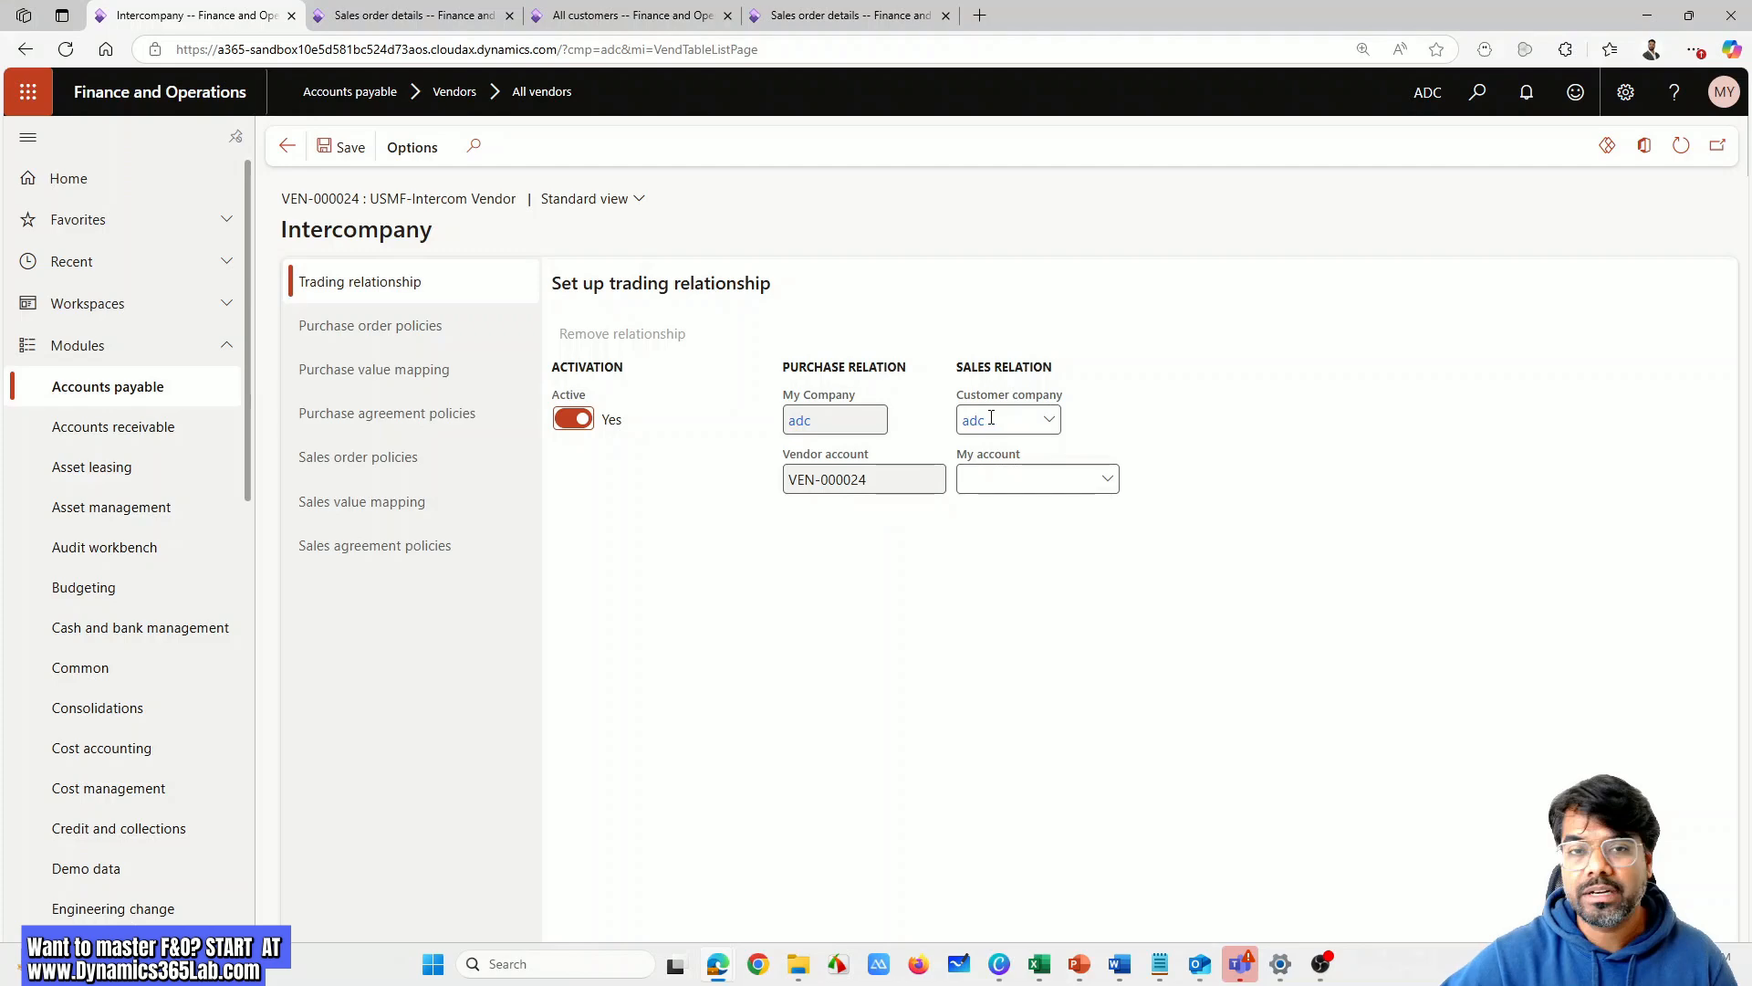
left_click(1049, 421)
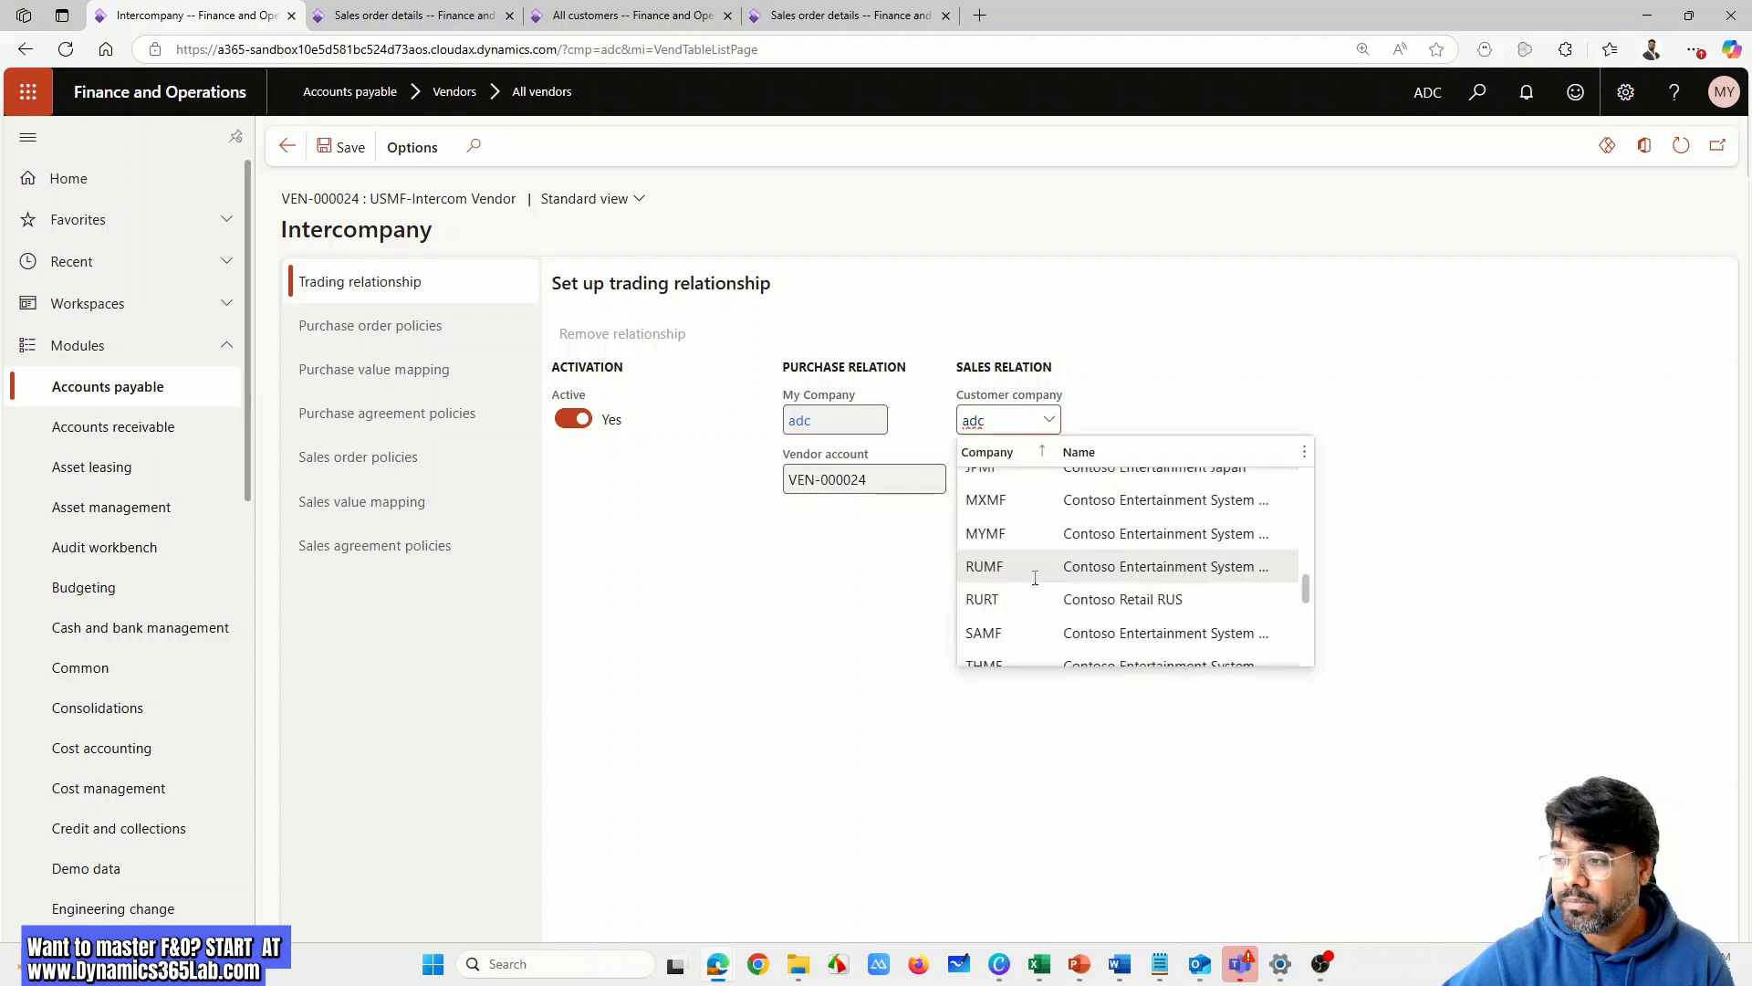
scroll(1035, 578, "down", 4)
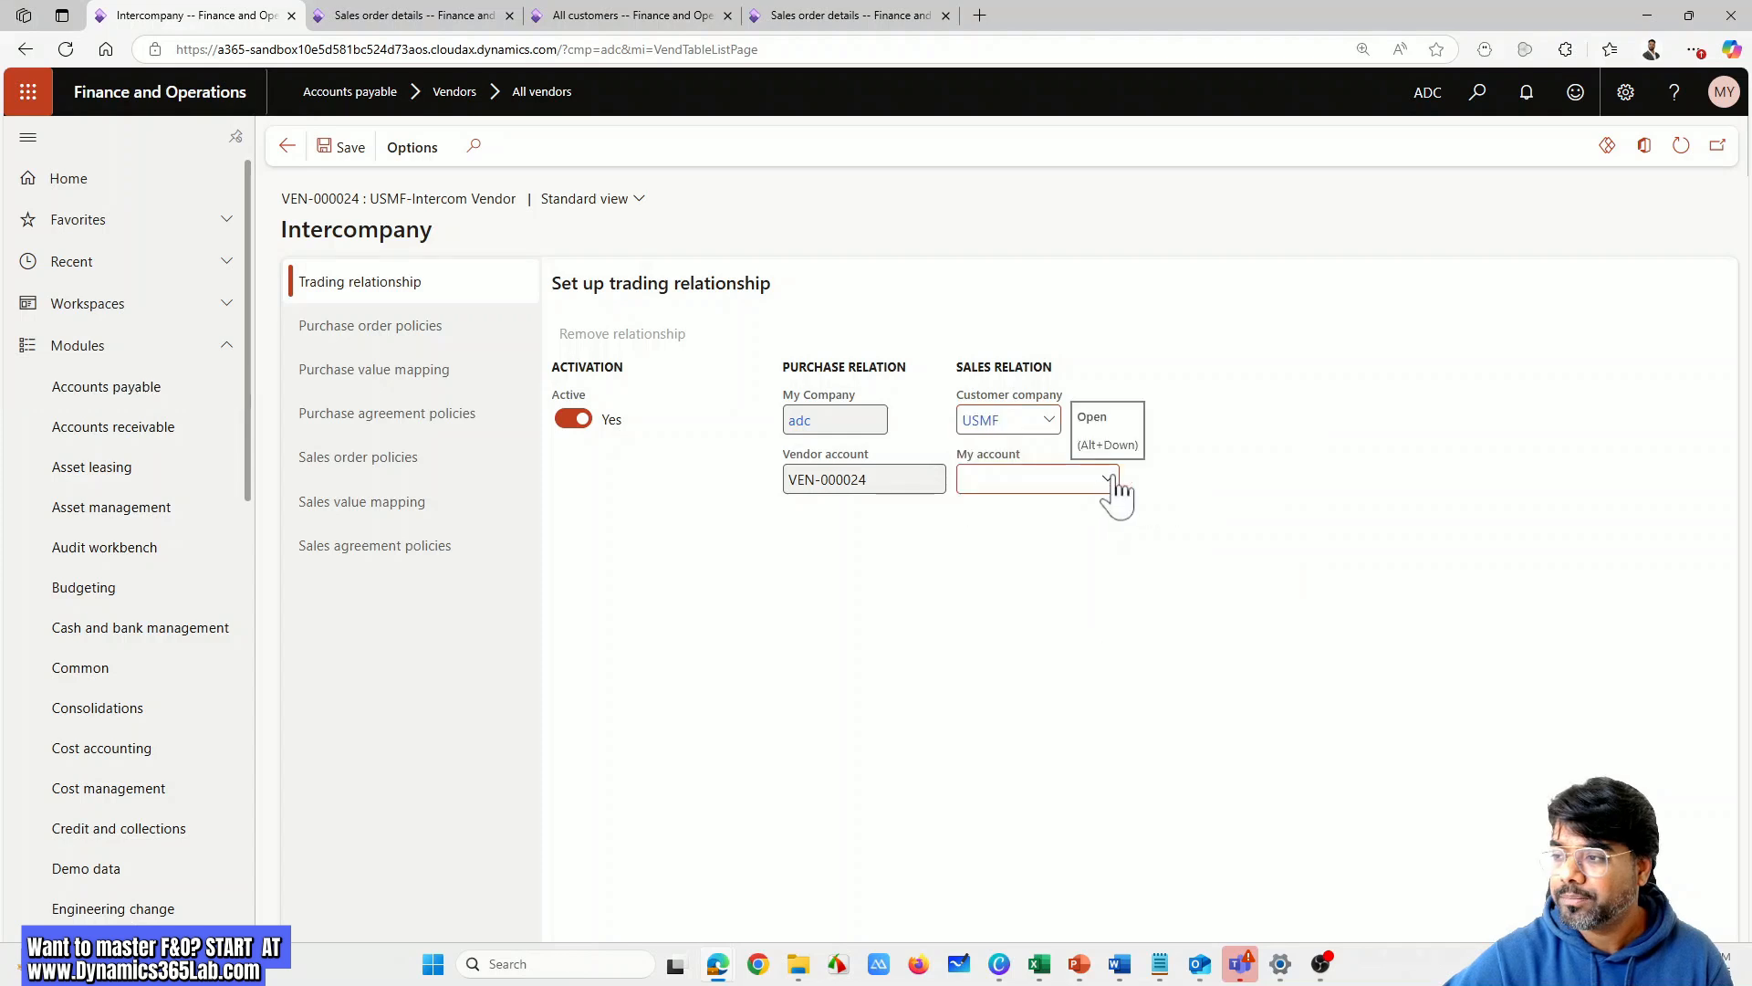
left_click(1109, 479)
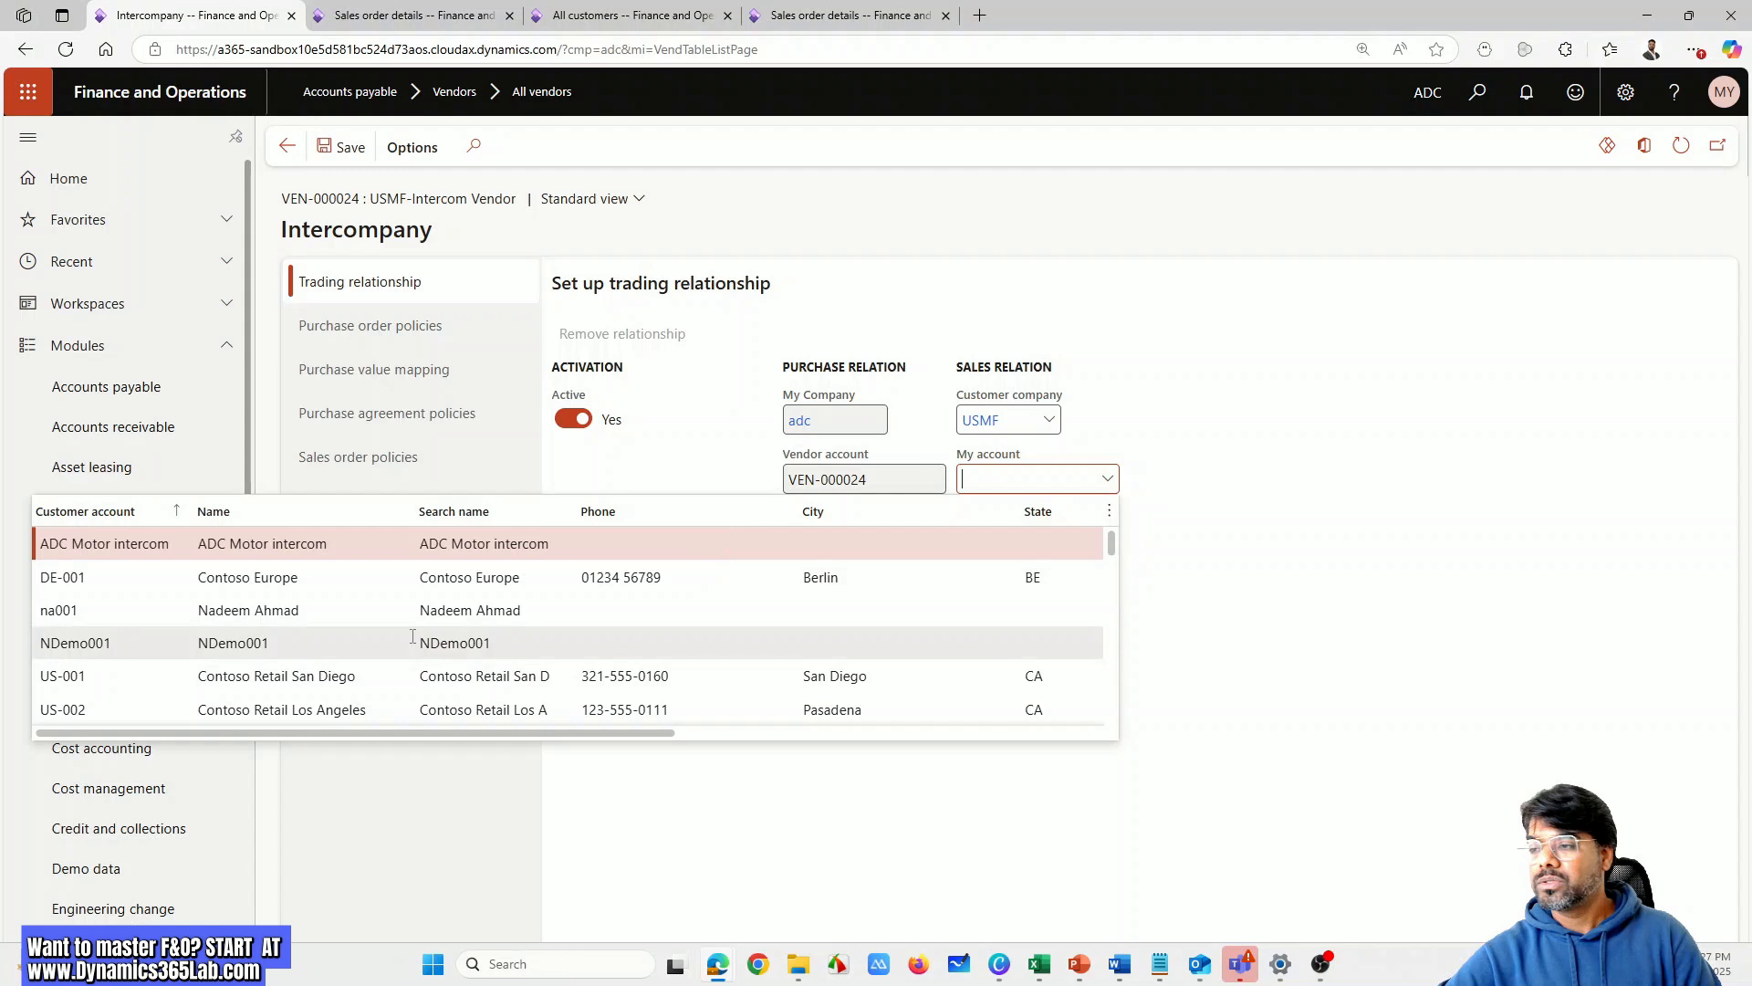
key("Return")
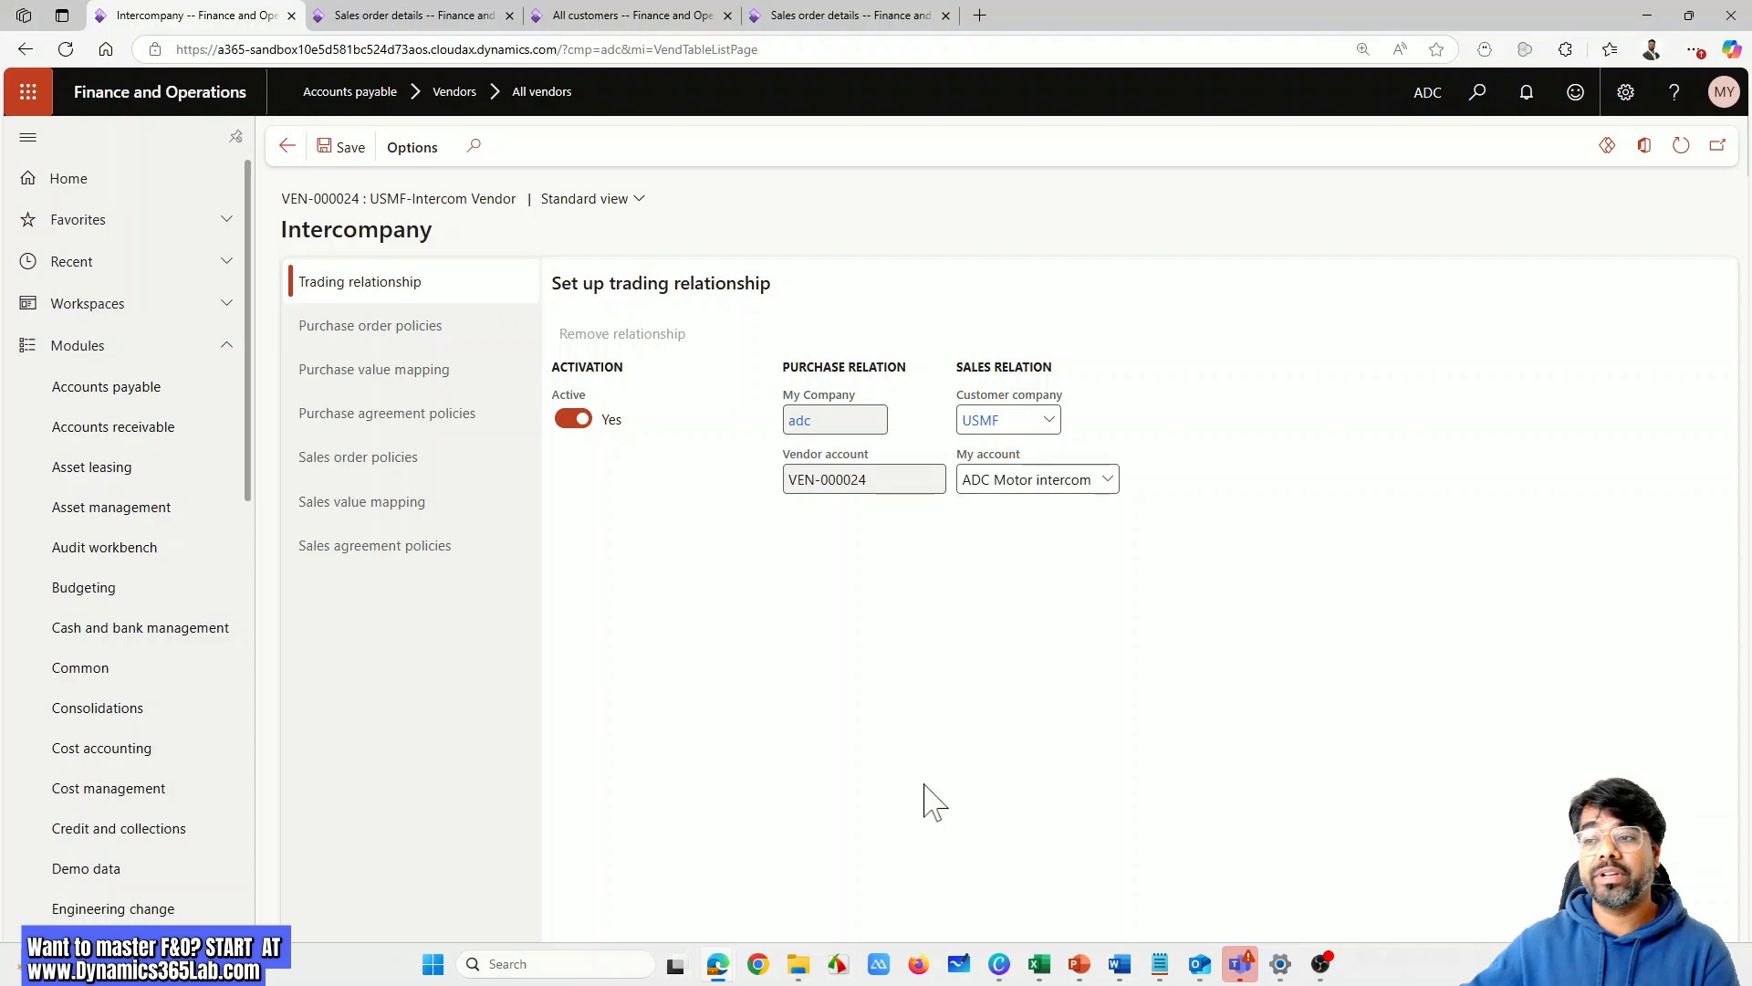
Review the relationship's purchase order policies, purchase value mapping and purchase agreement policies
left_click(404, 329)
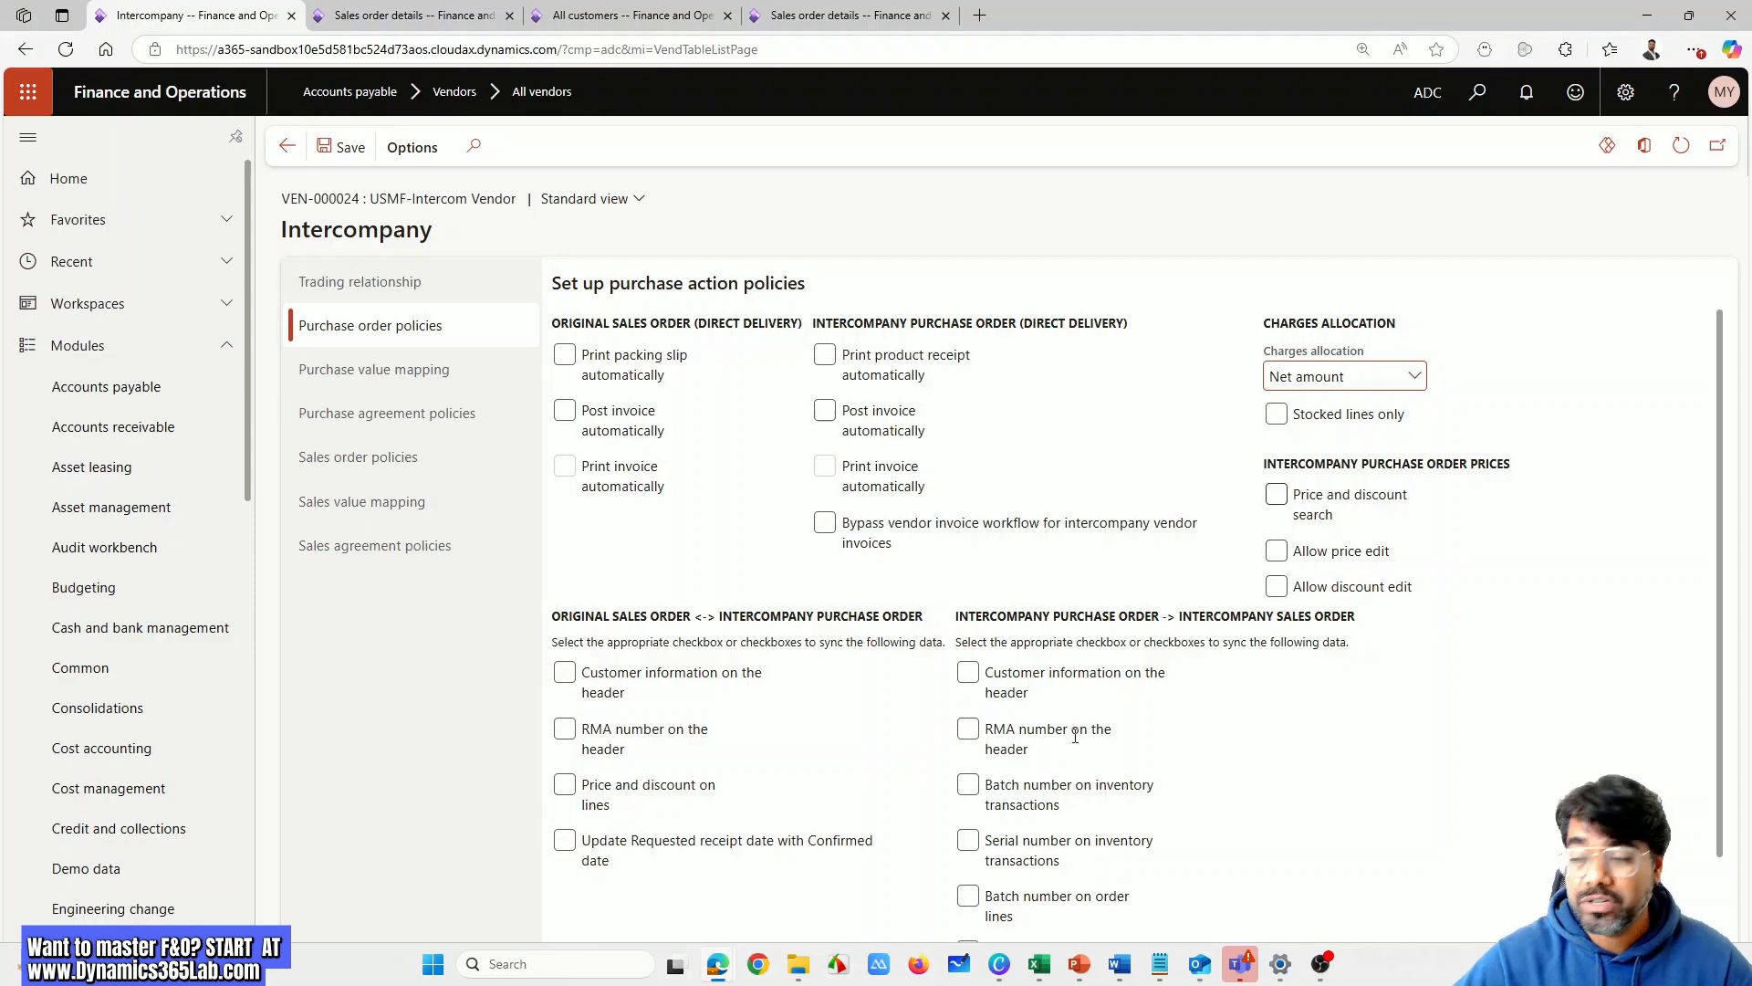
left_click(370, 373)
left_click(445, 418)
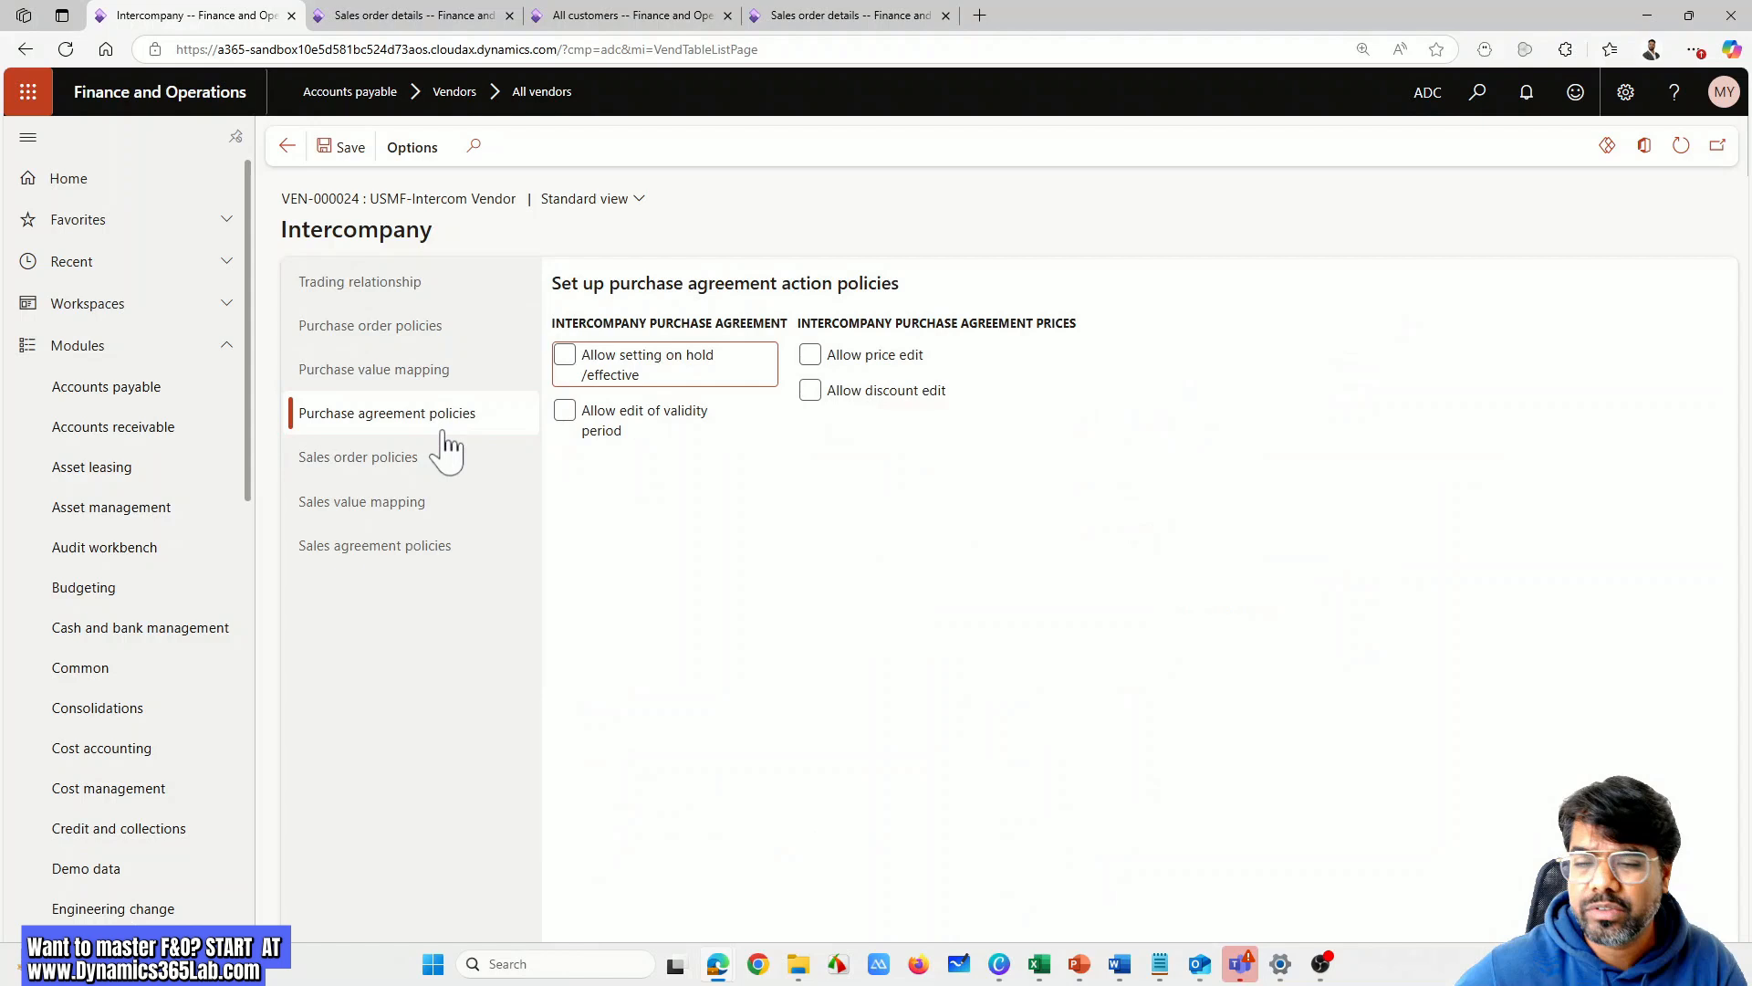
In the relationship's sales order policies, set the payment journal to CusPayment
left_click(419, 459)
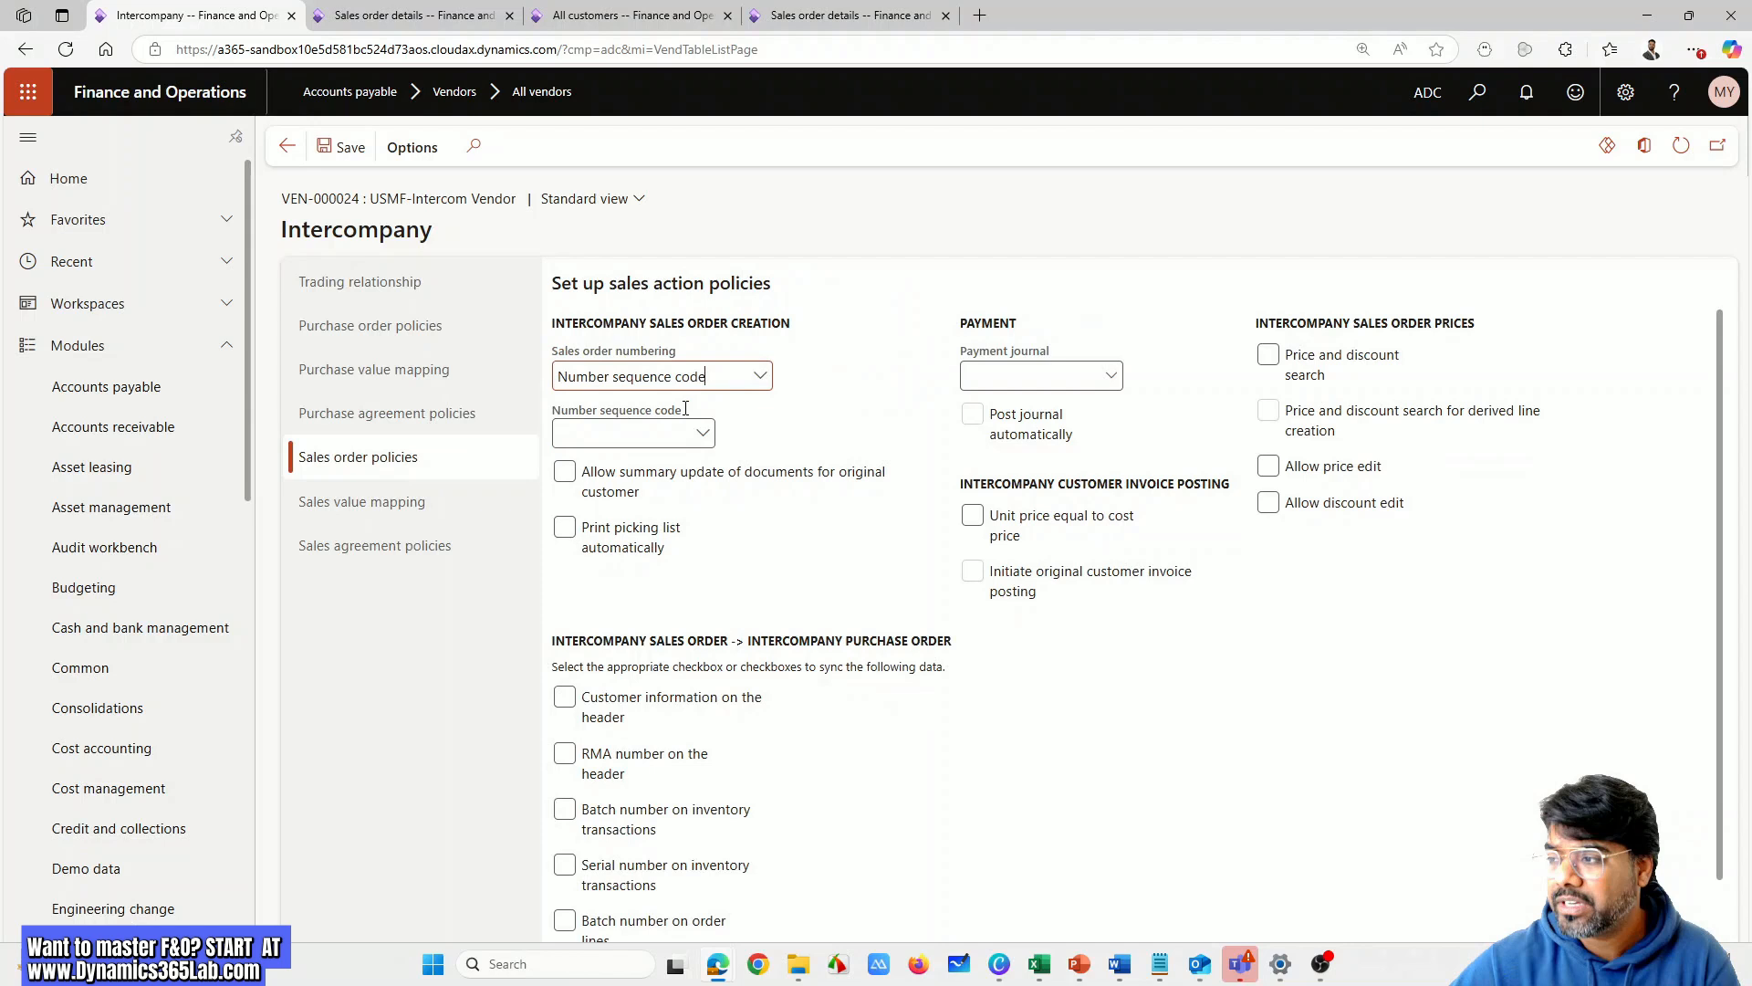
left_click(1113, 378)
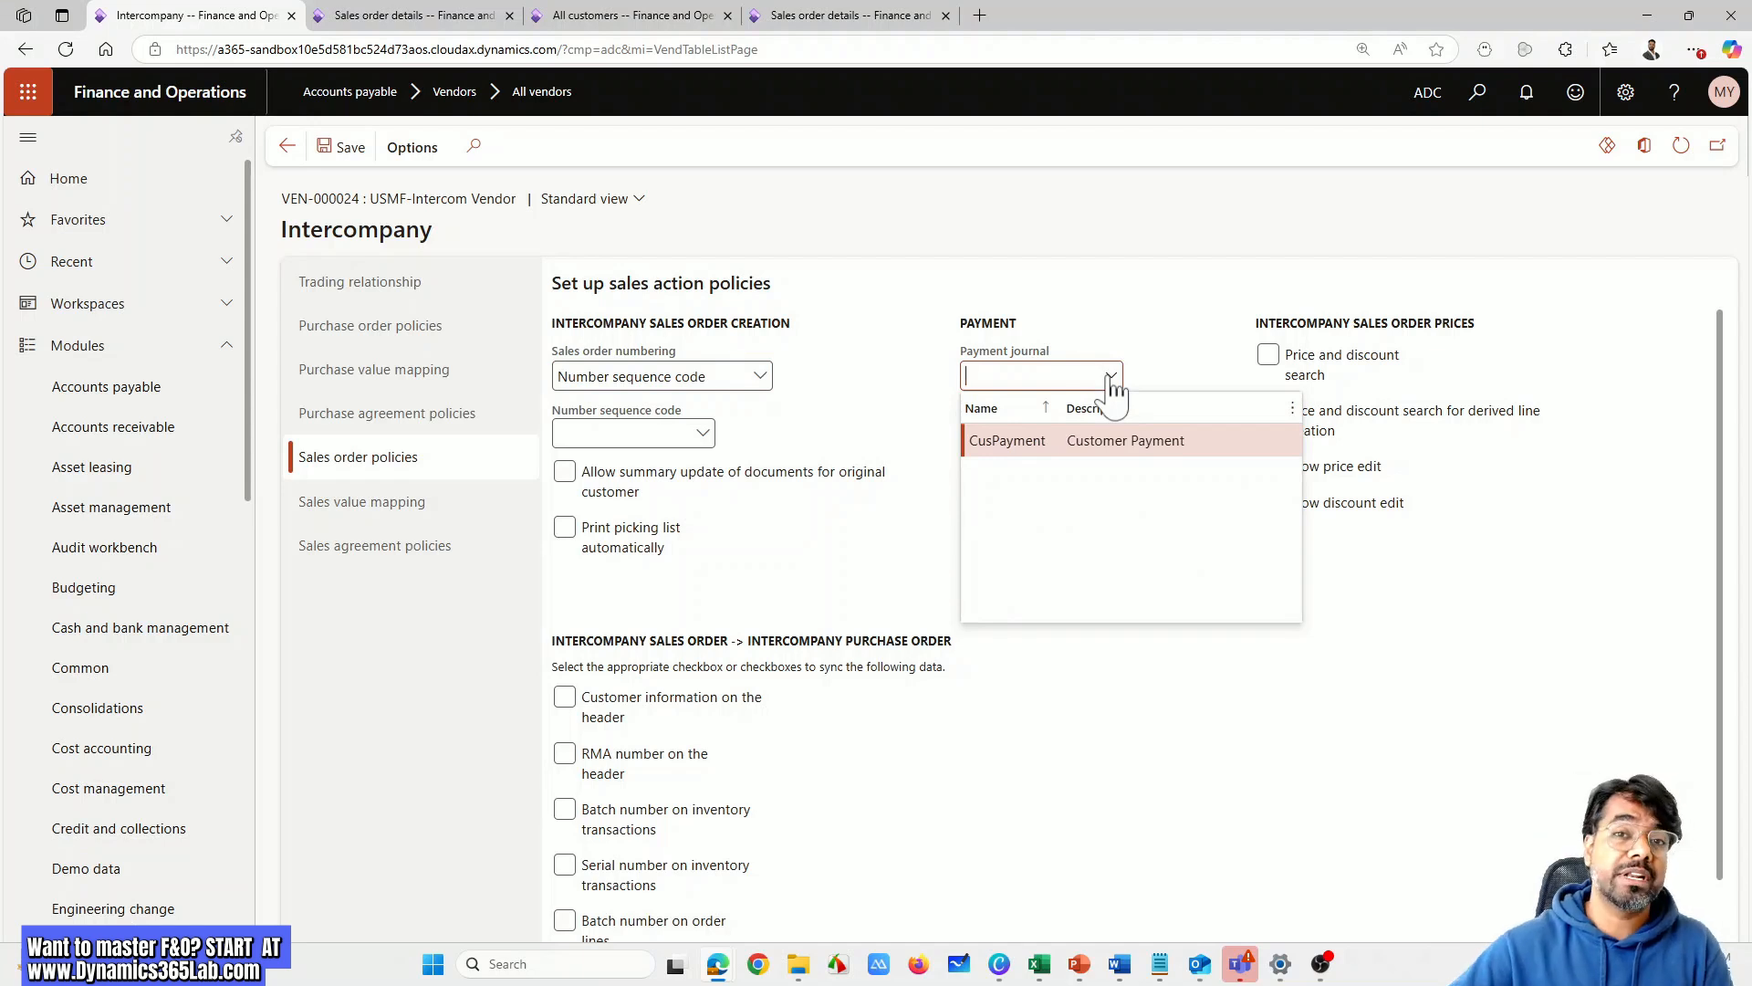
left_click(1029, 442)
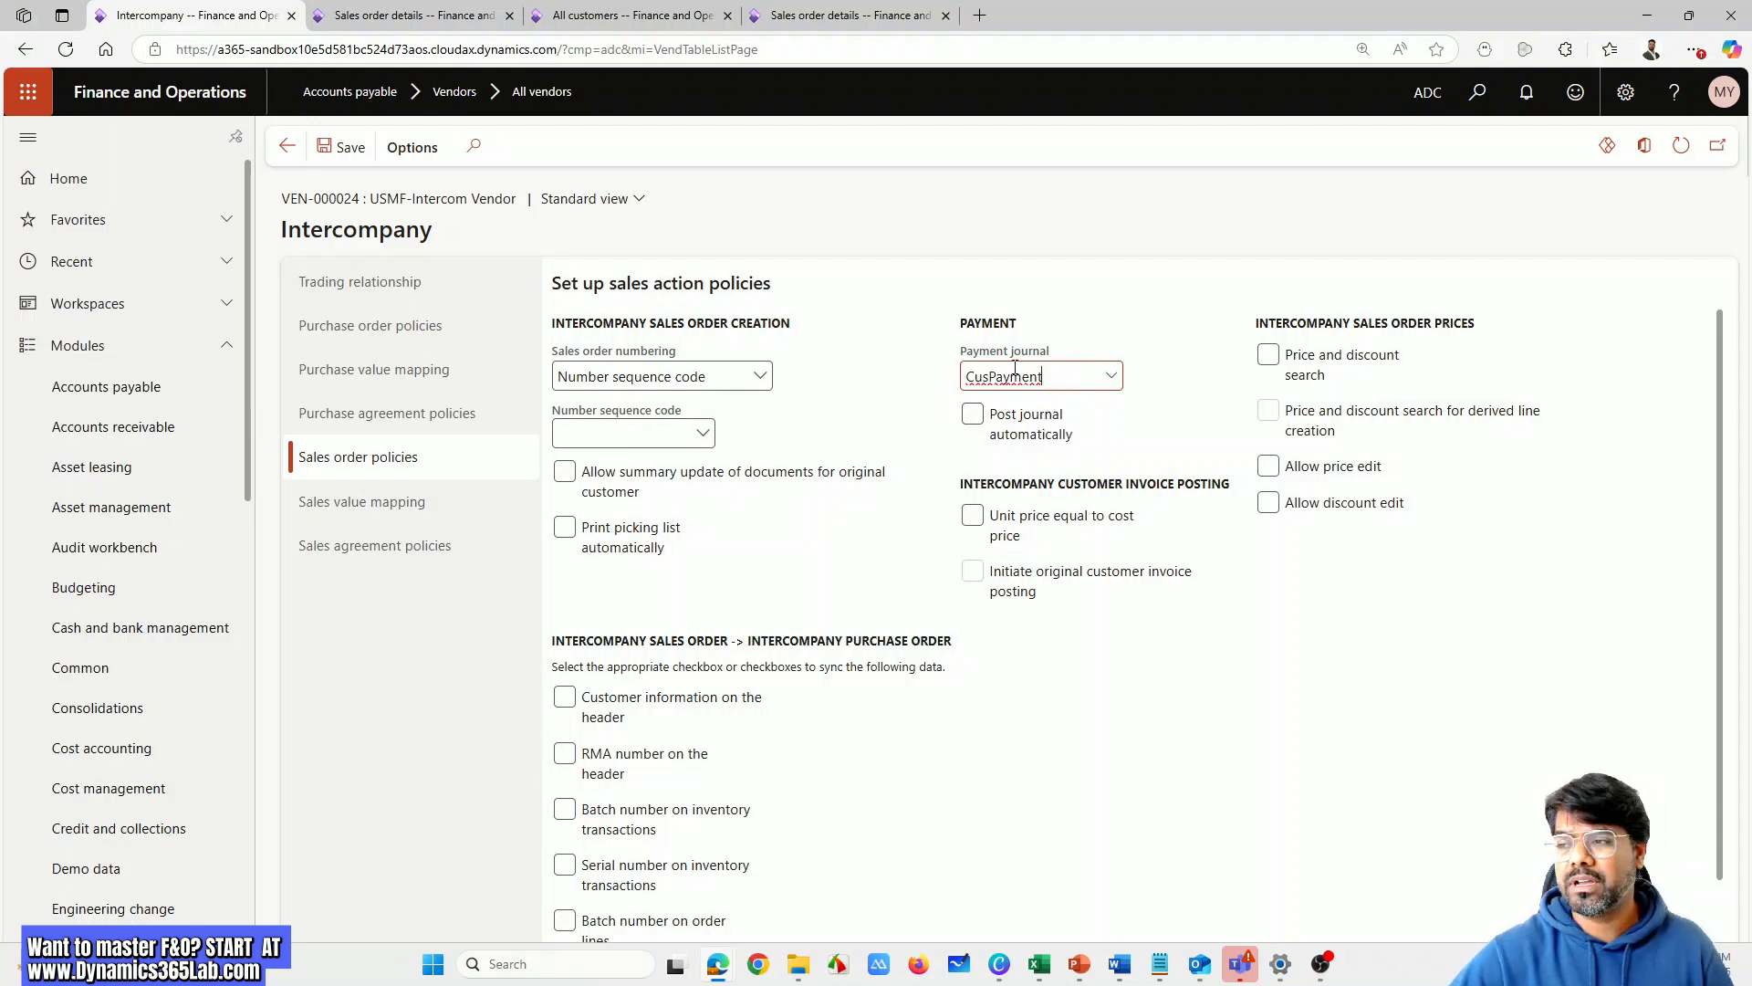
left_click(973, 418)
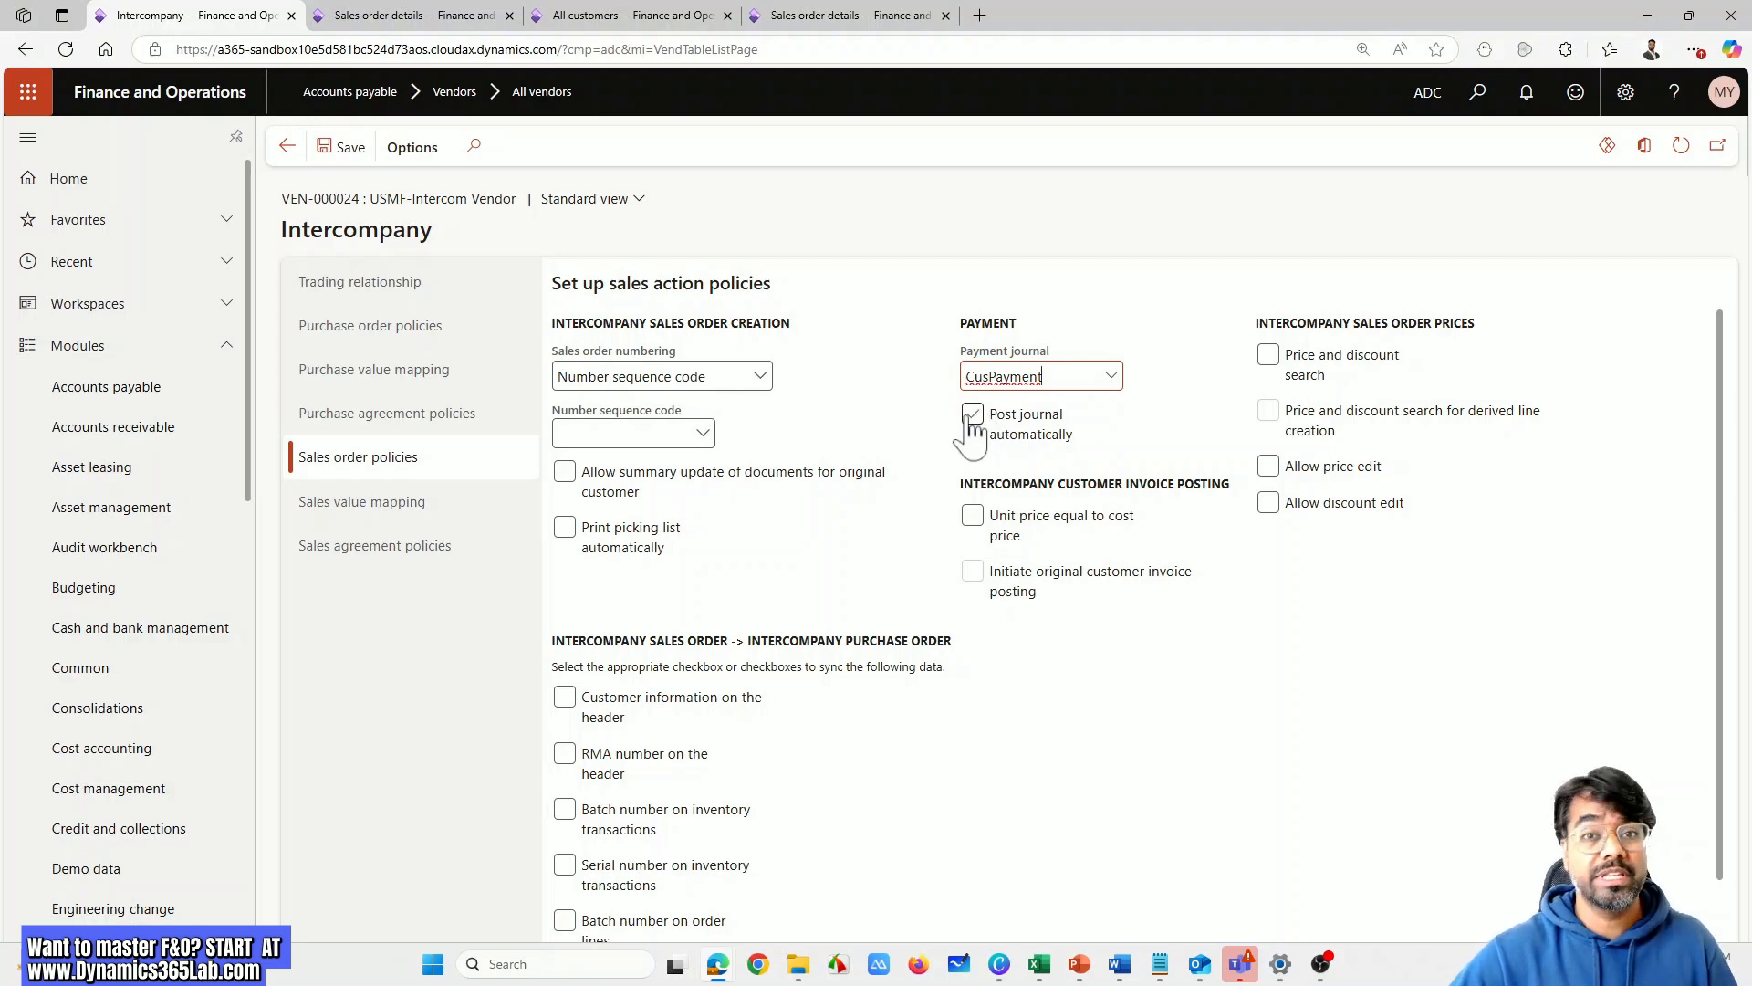
left_click(1150, 704)
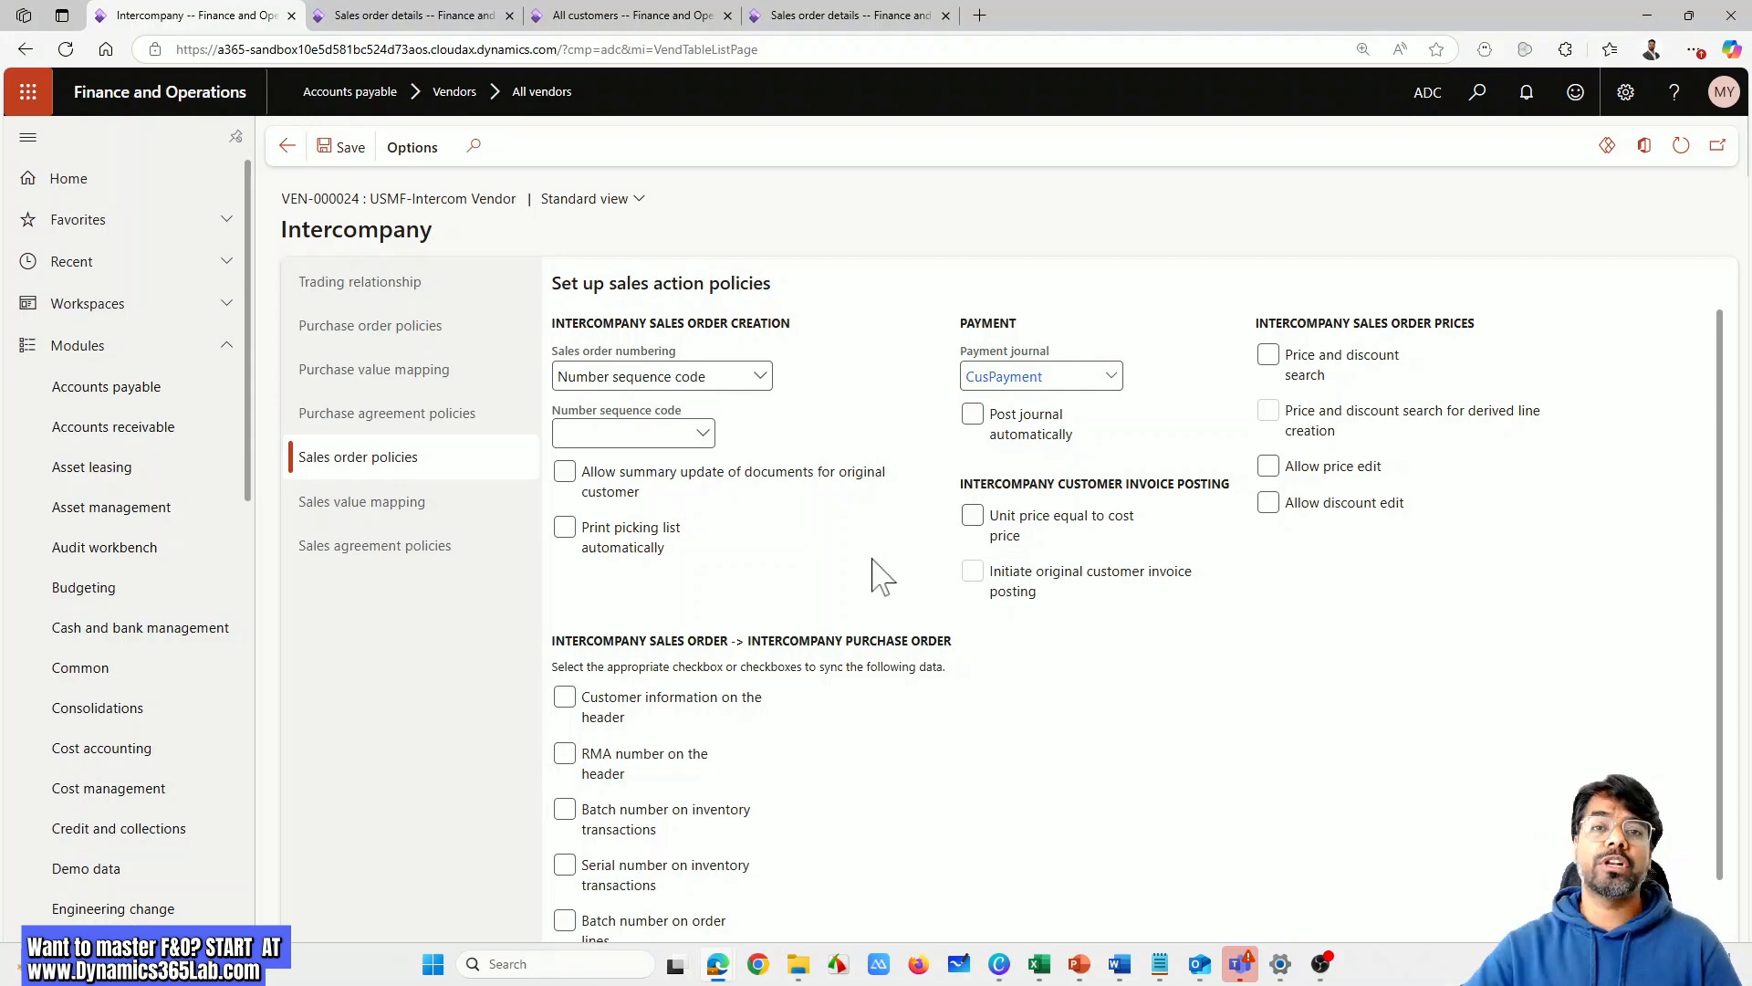
Review the intercompany sales order numbering options, the sales value mapping and the sales agreement policies
left_click(759, 378)
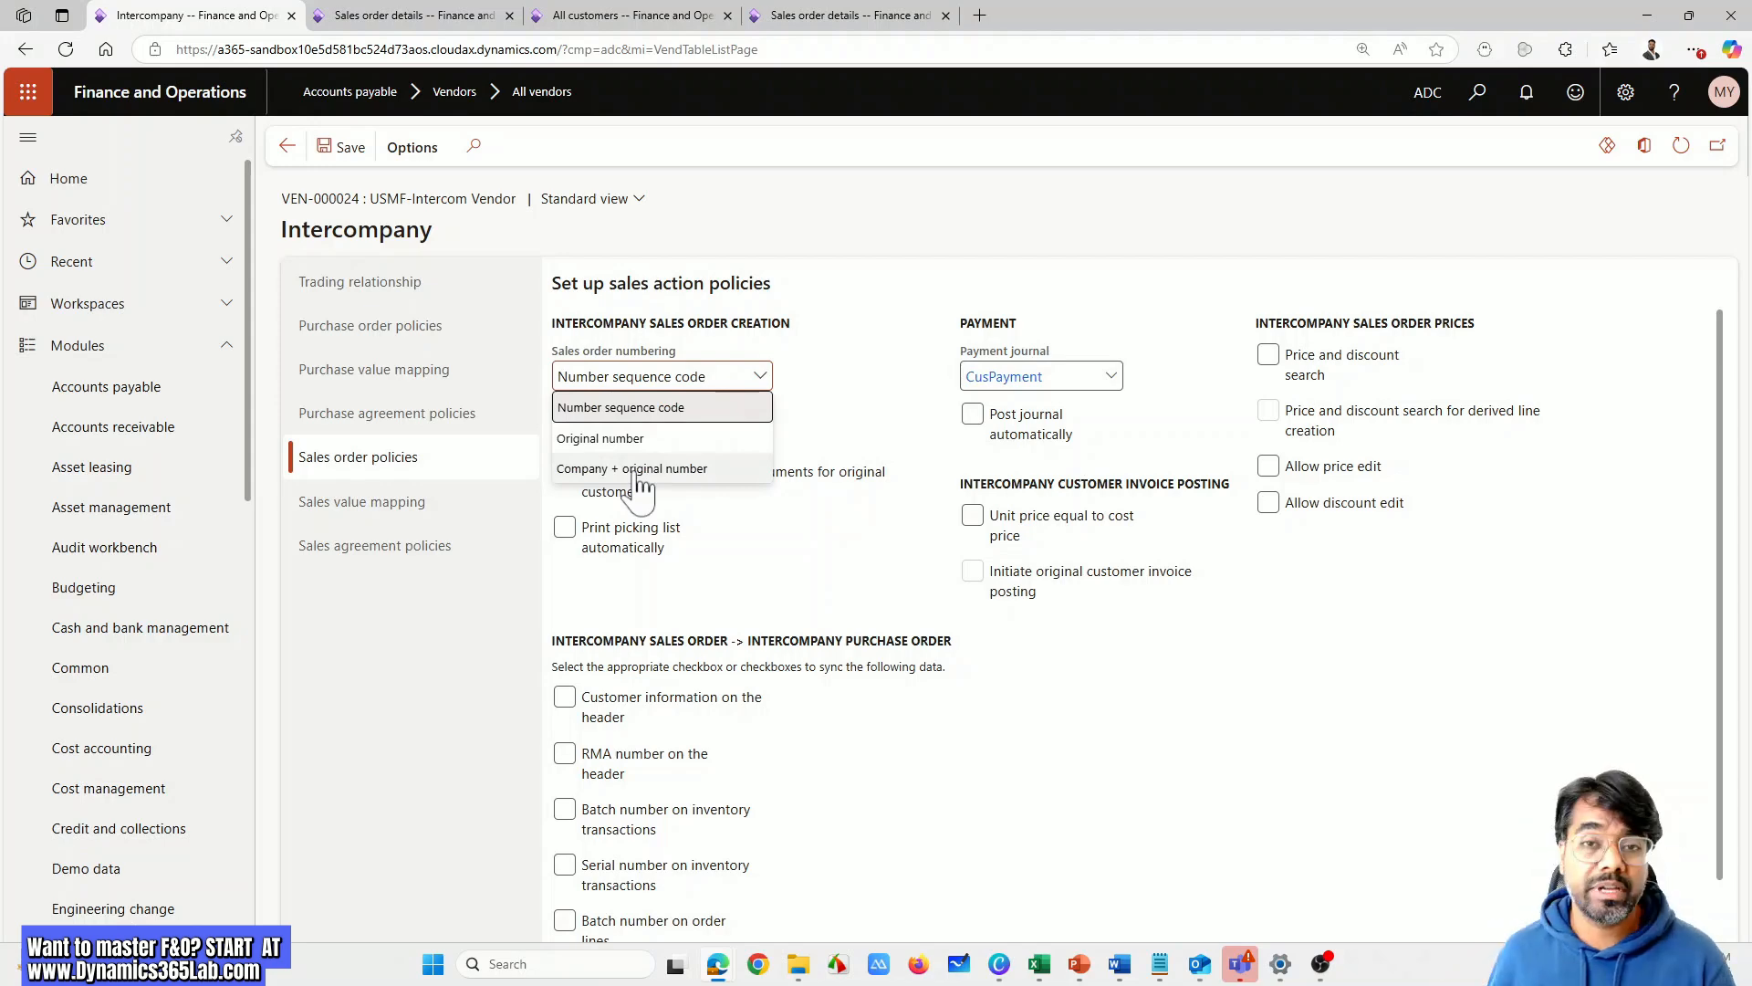
left_click(770, 549)
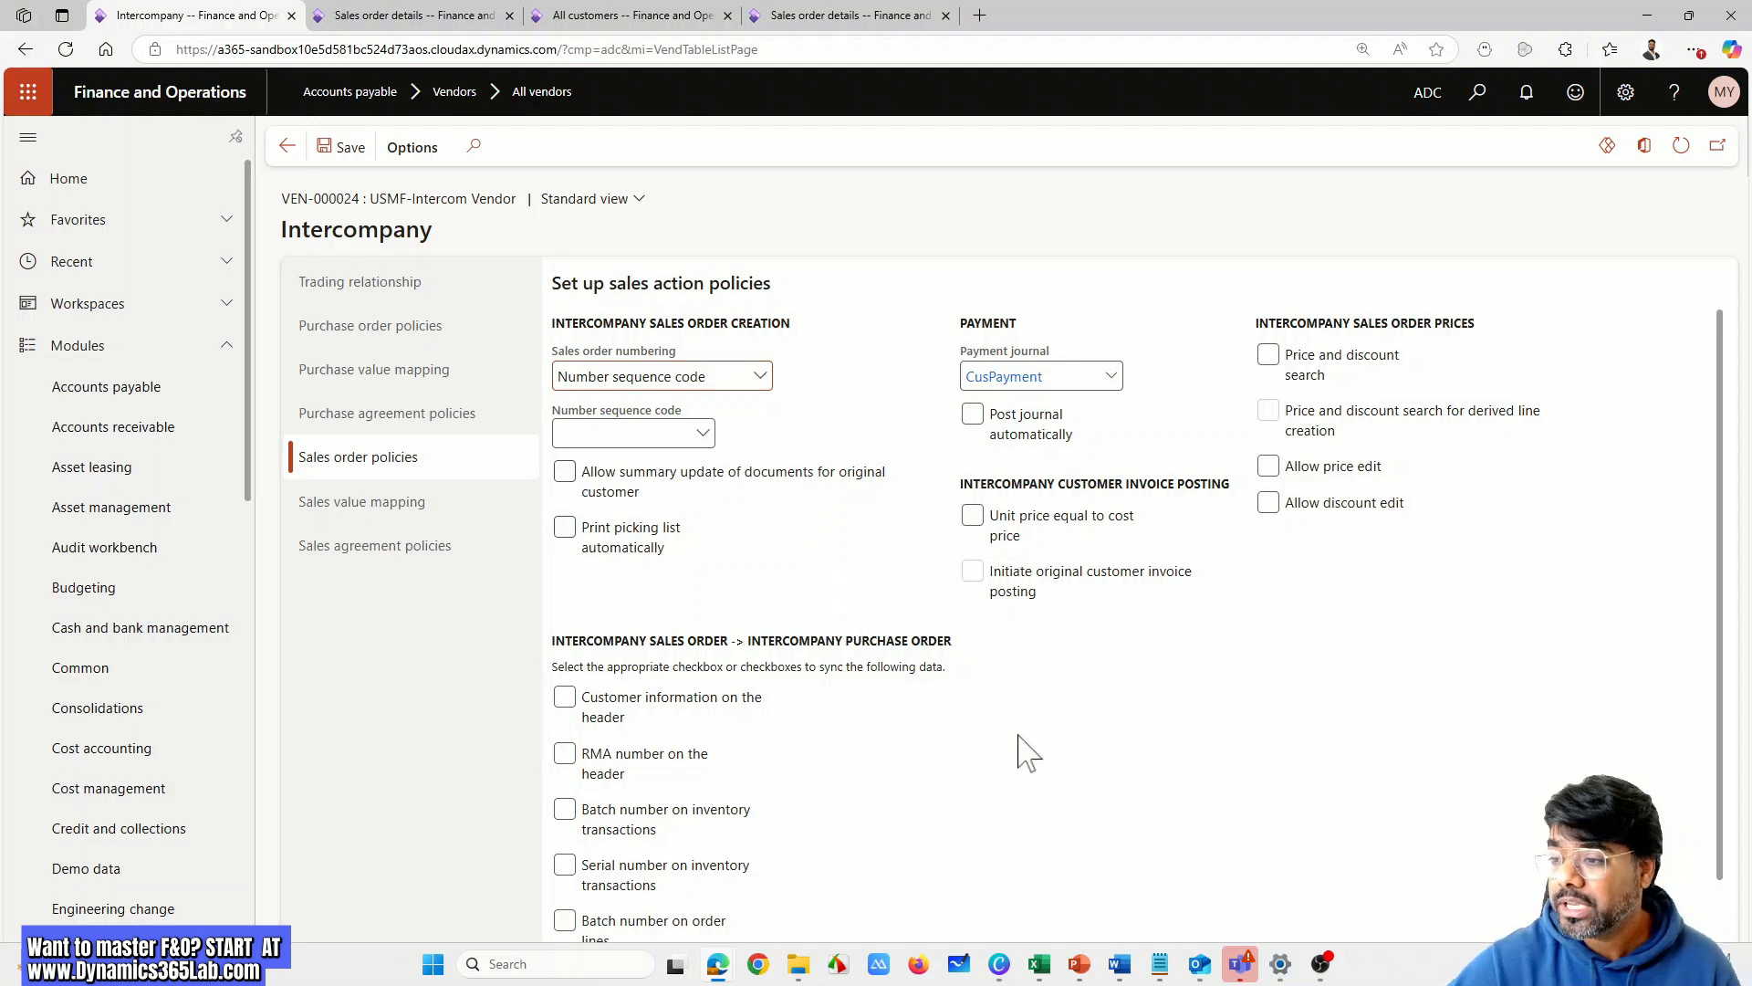
left_click(381, 513)
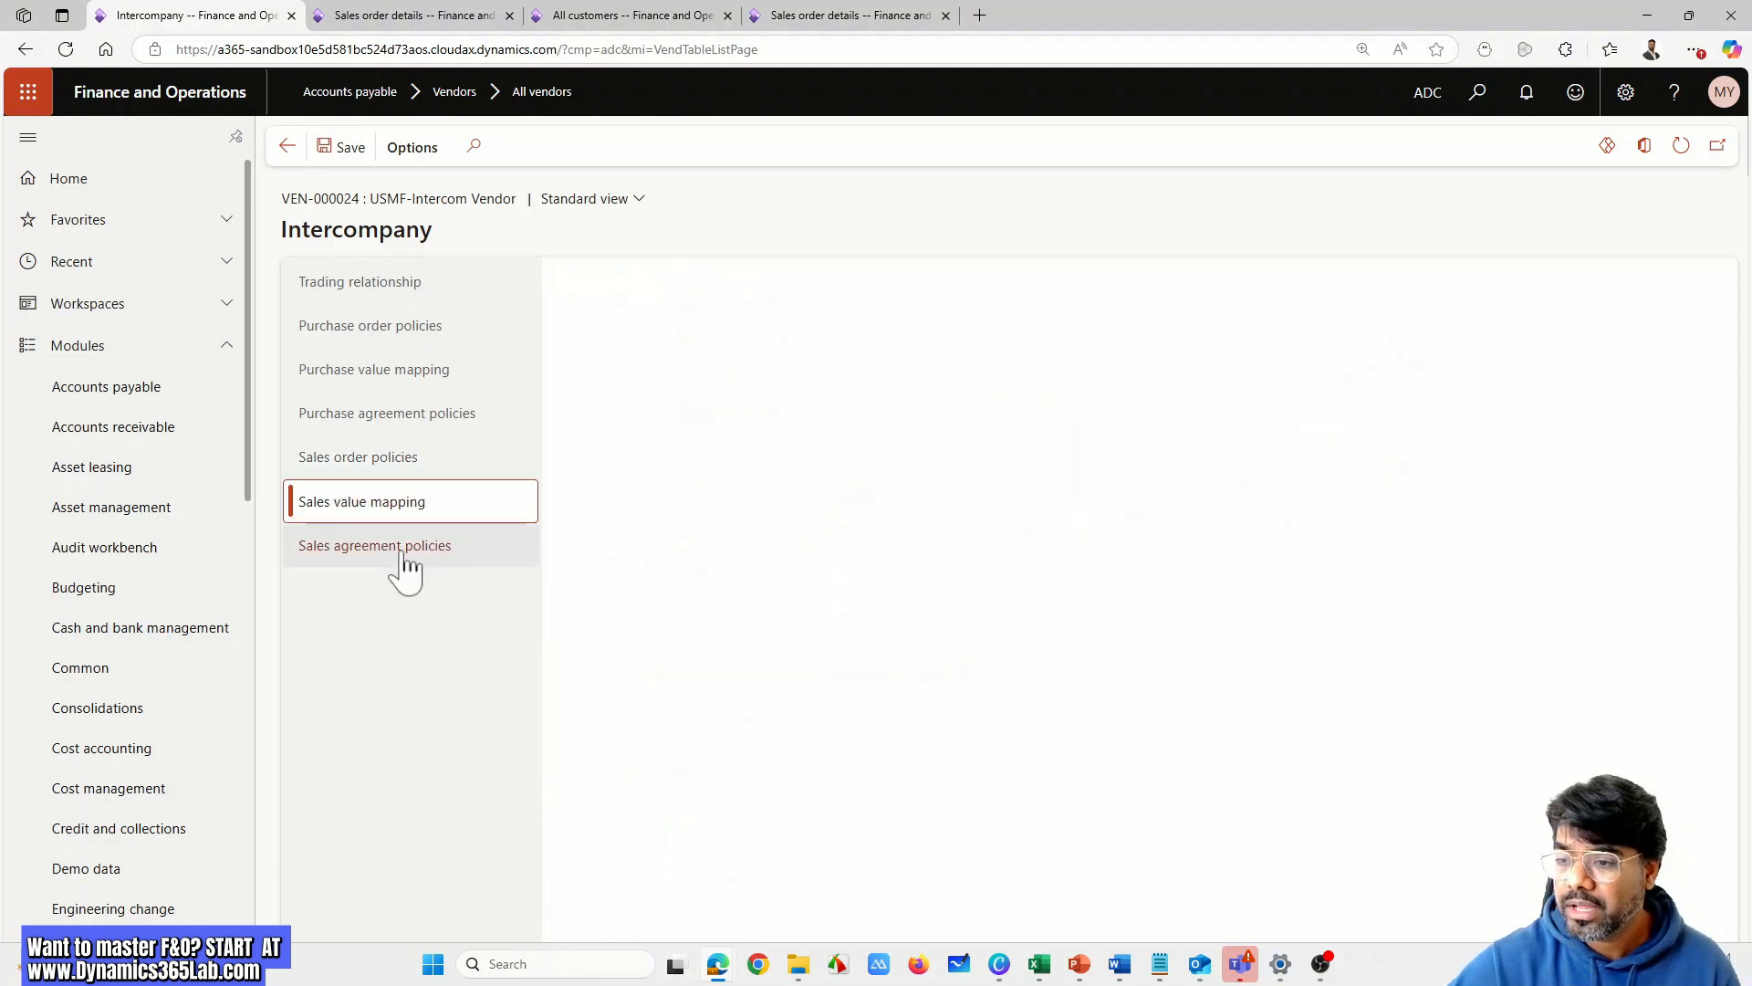
left_click(403, 553)
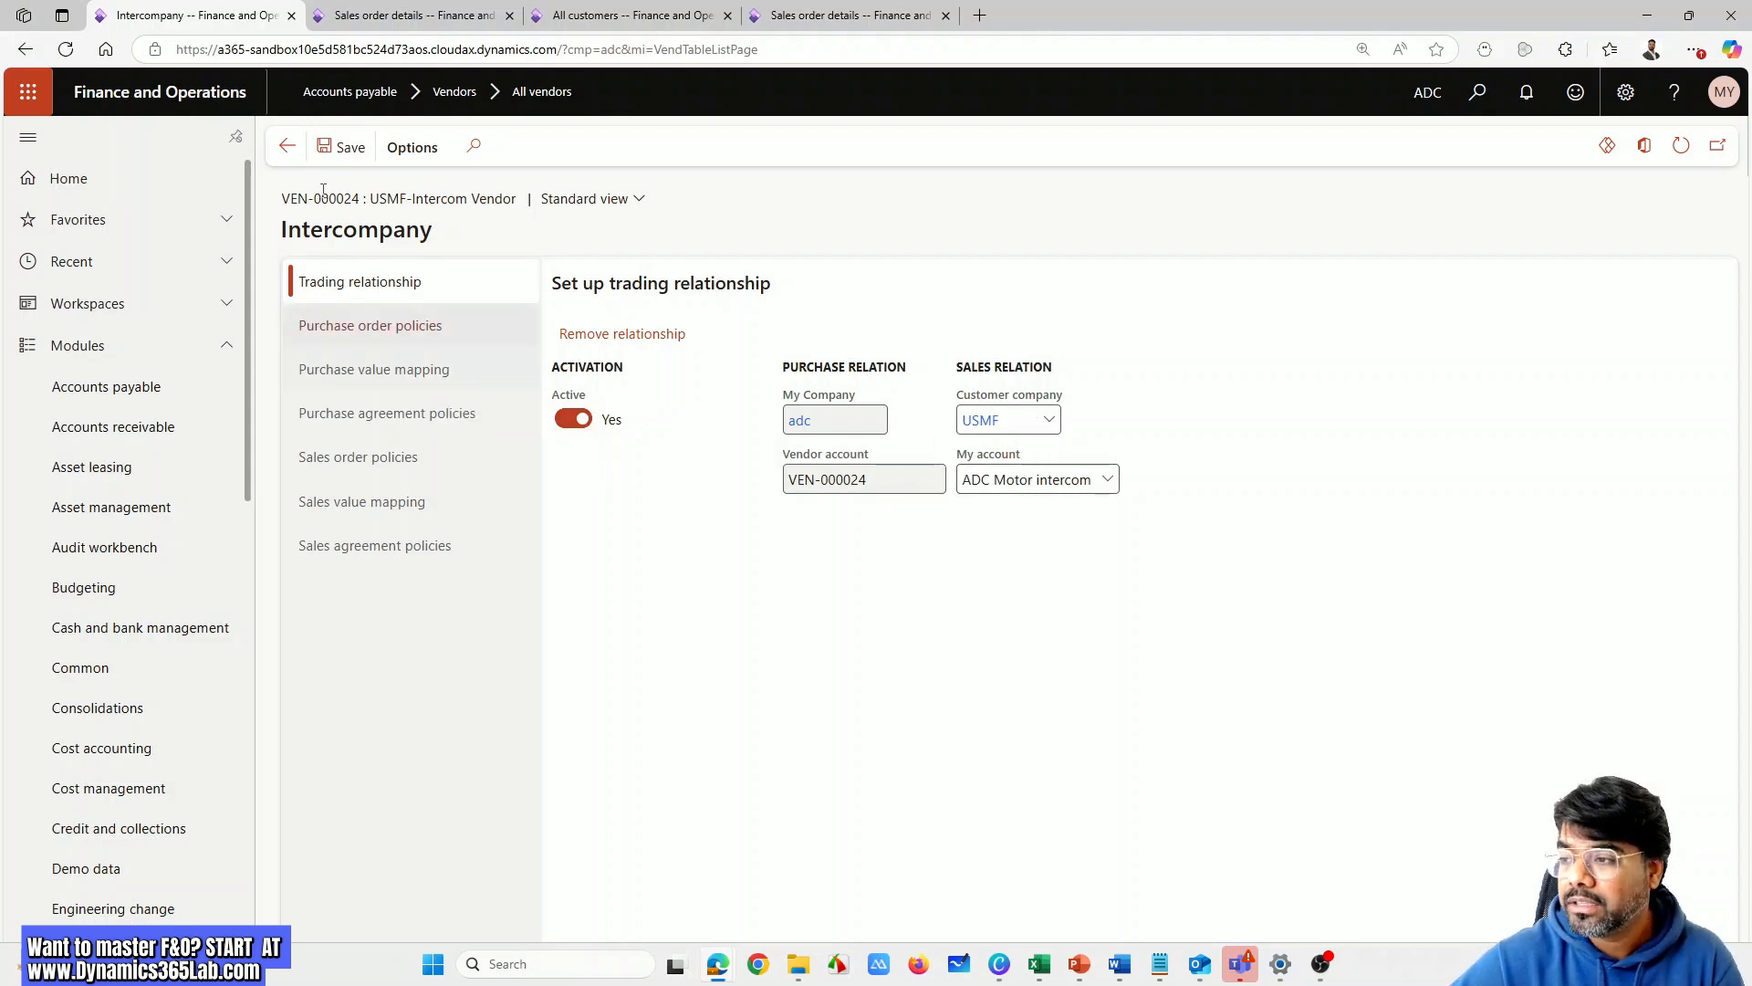
Check the intercompany details on the USMF-Intercom Vendor record and the trading relationship of the ADC Motor intercom customer in USMF
left_click(287, 146)
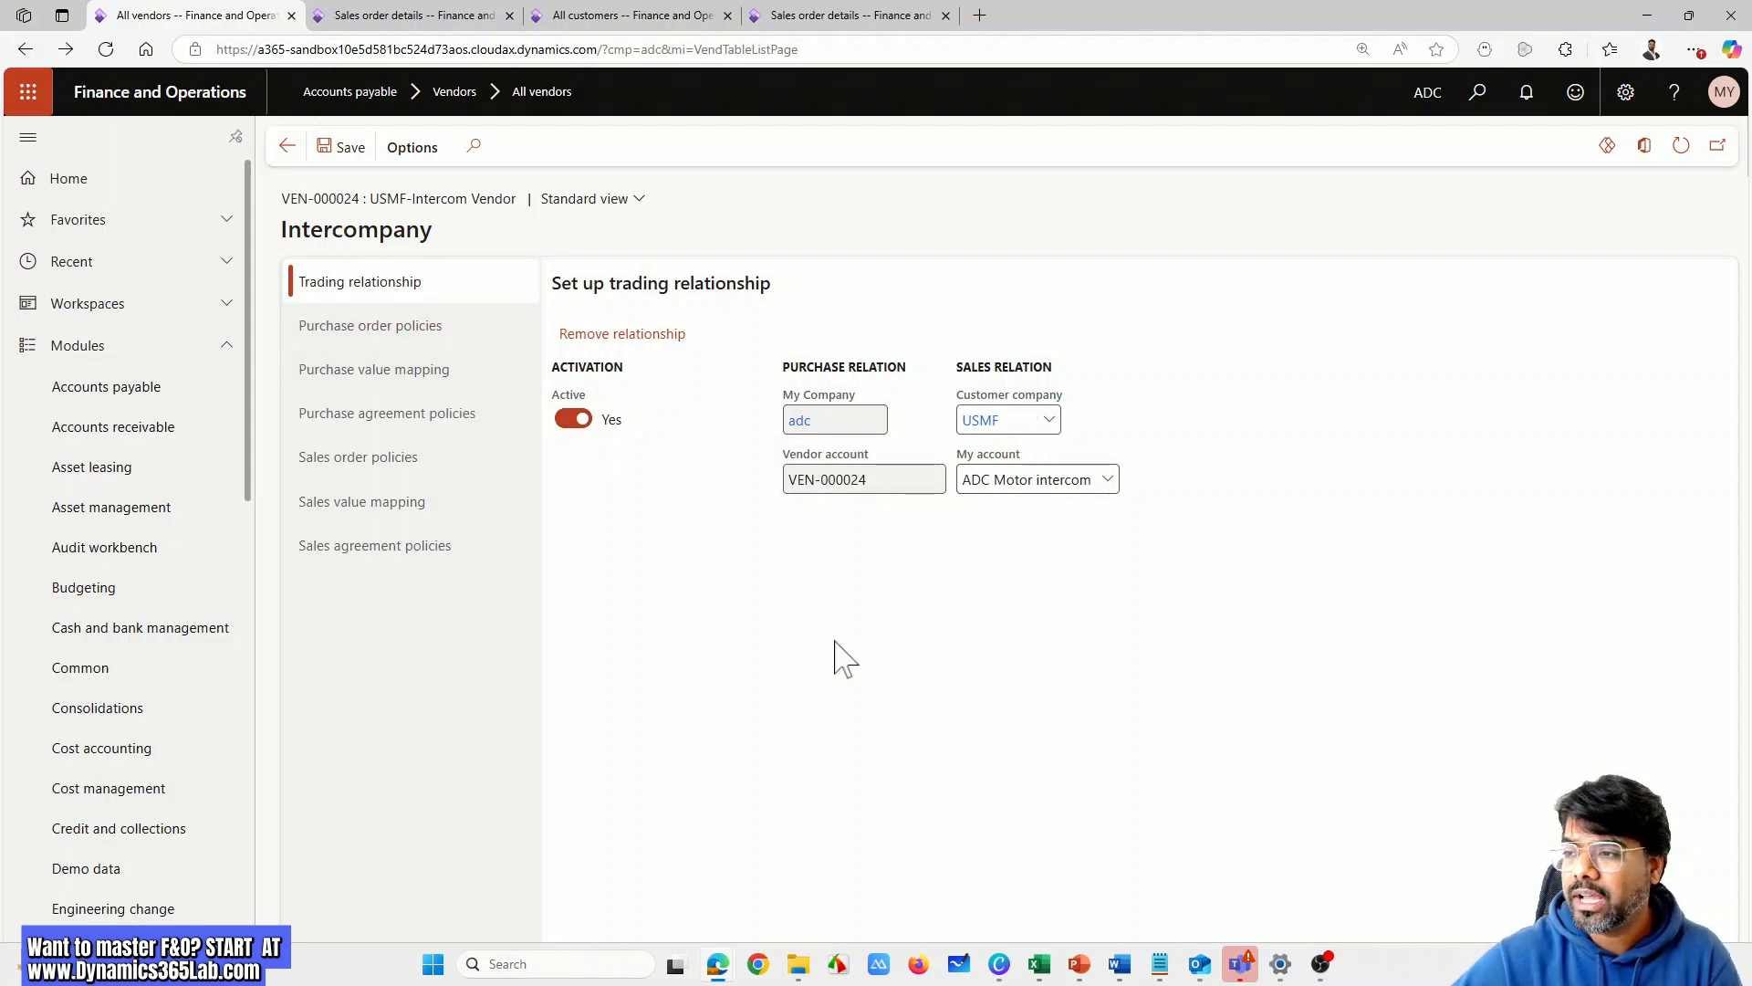
scroll(913, 639, "down", 3)
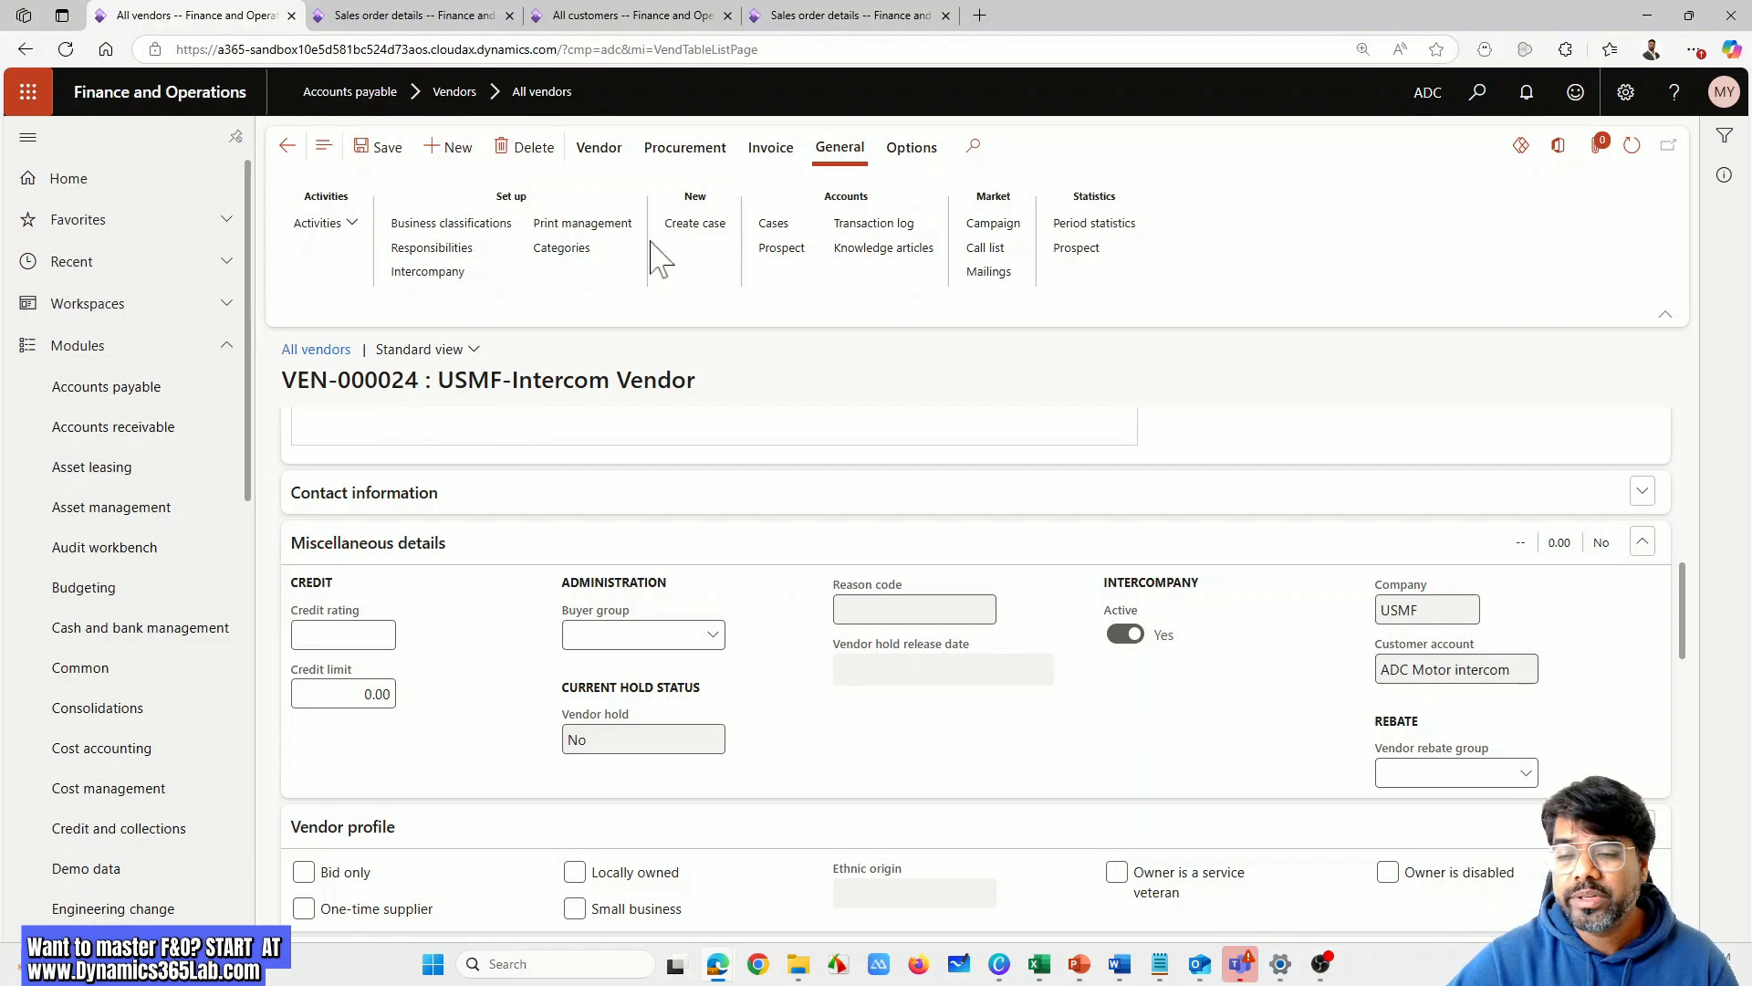
left_click(629, 16)
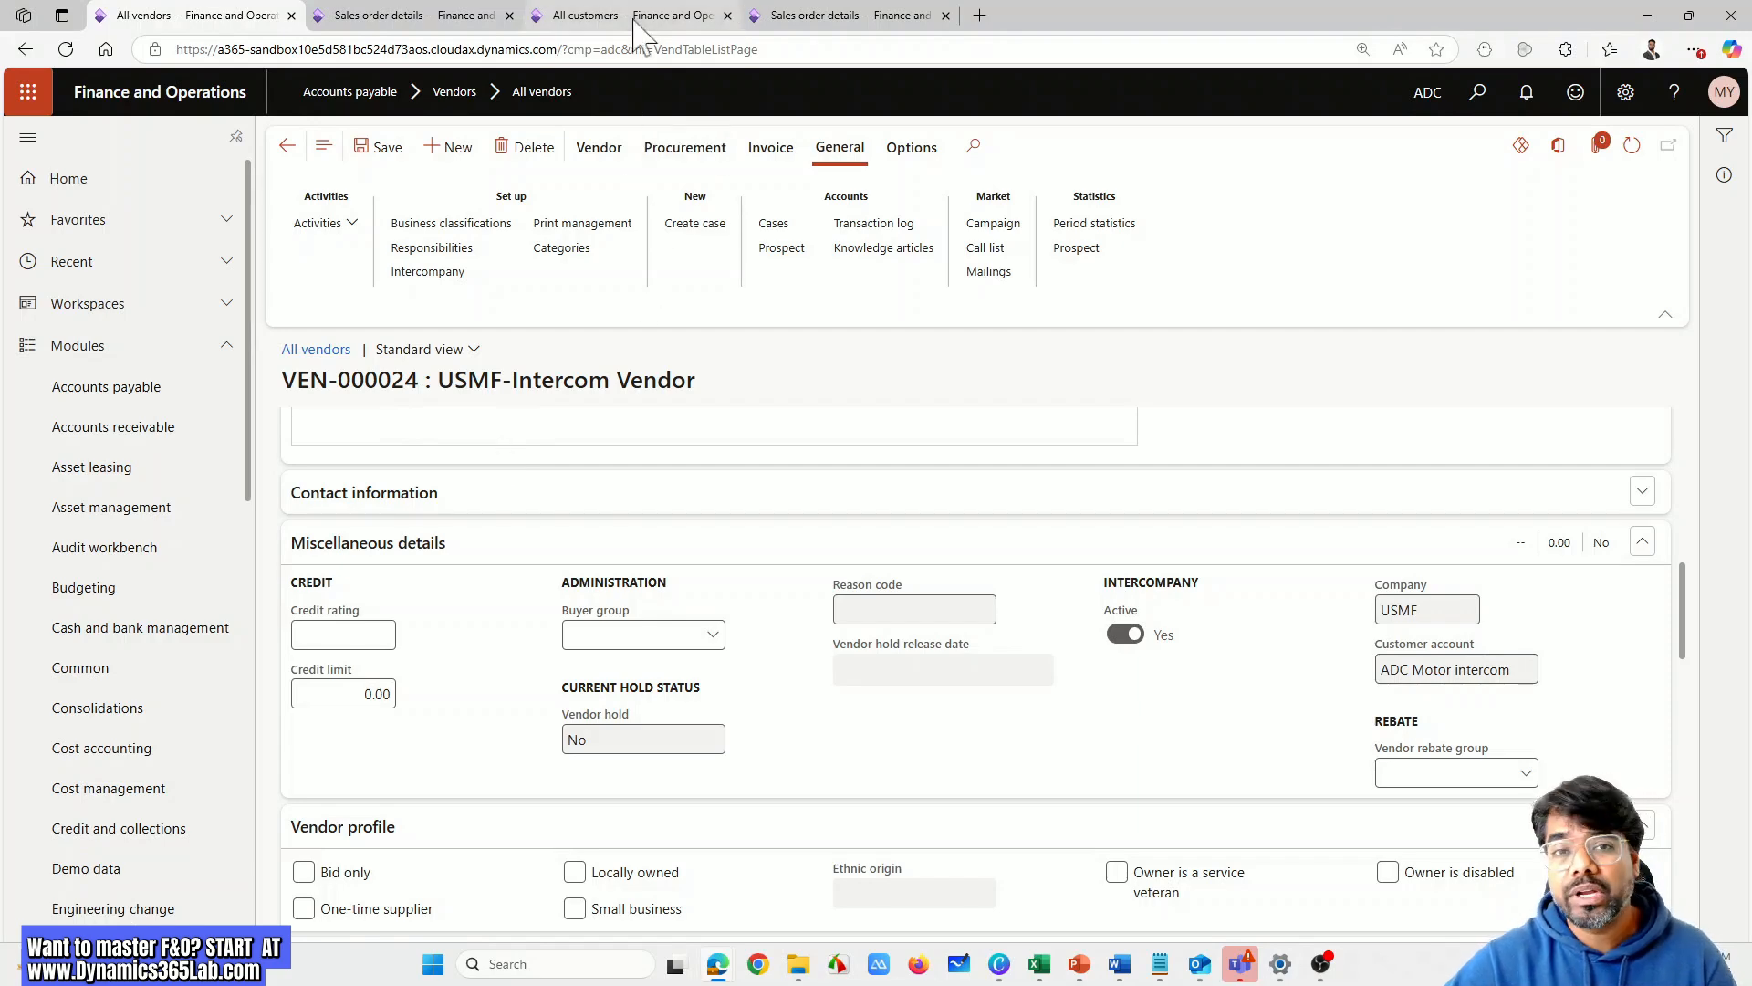
scroll(991, 685, "down", 10)
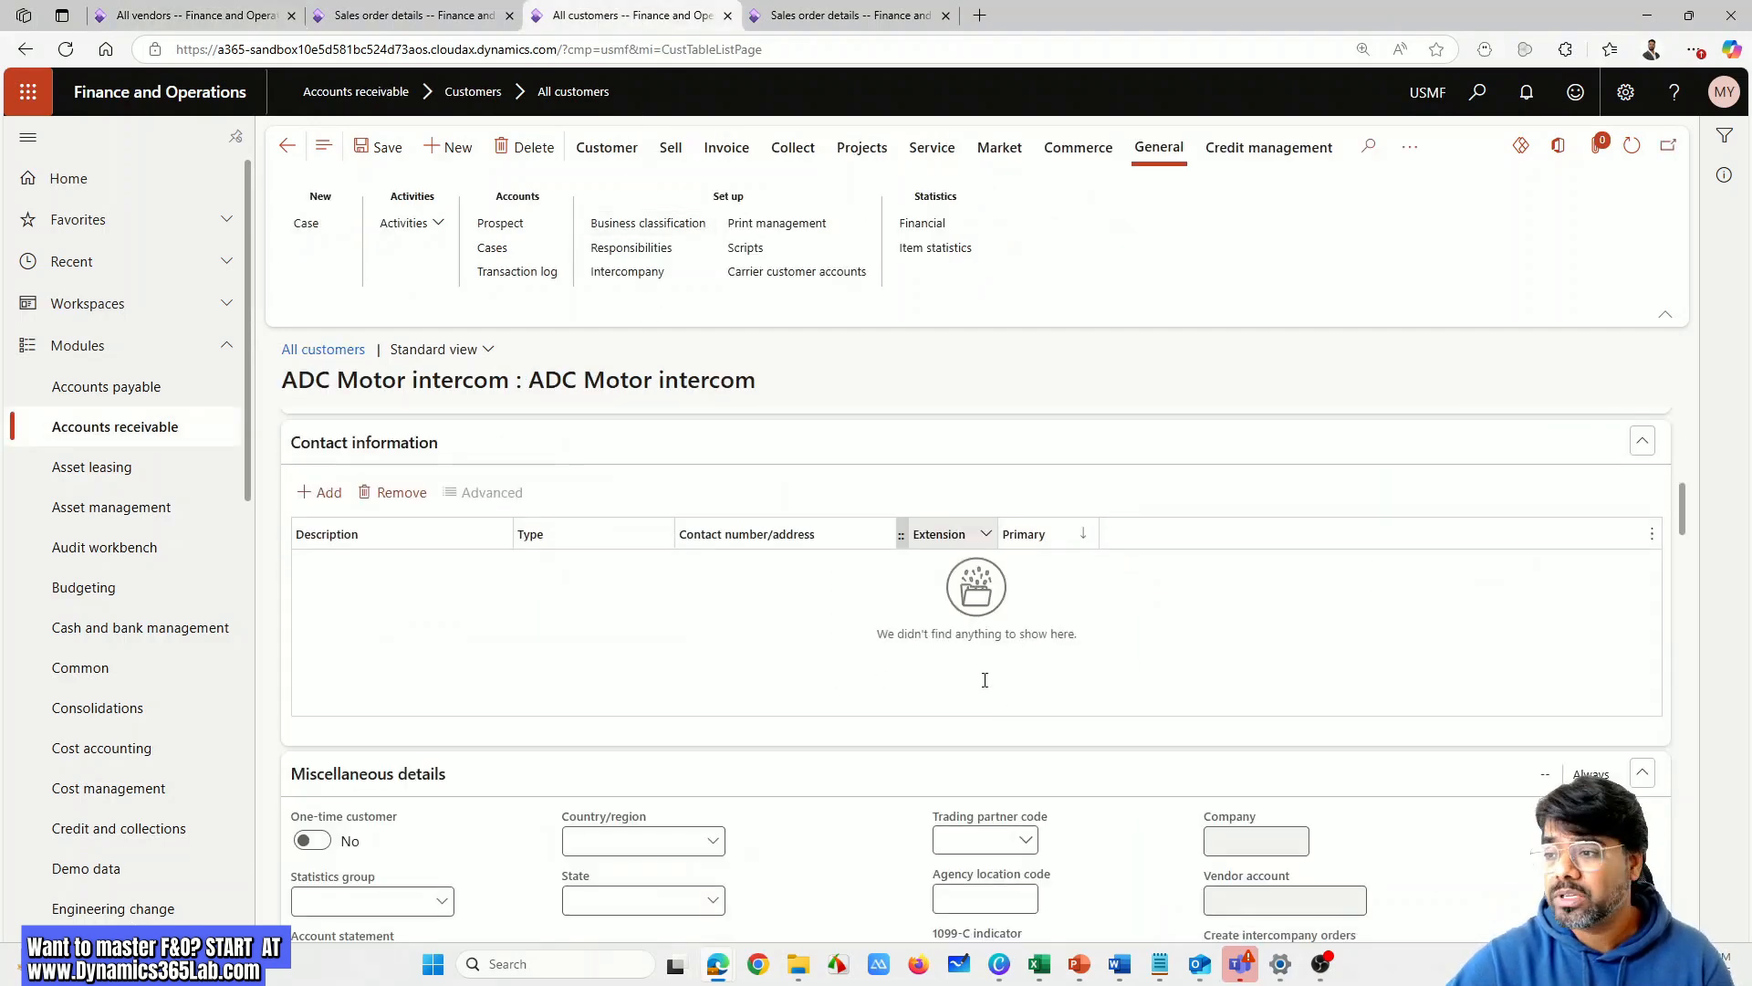
scroll(995, 708, "down", 10)
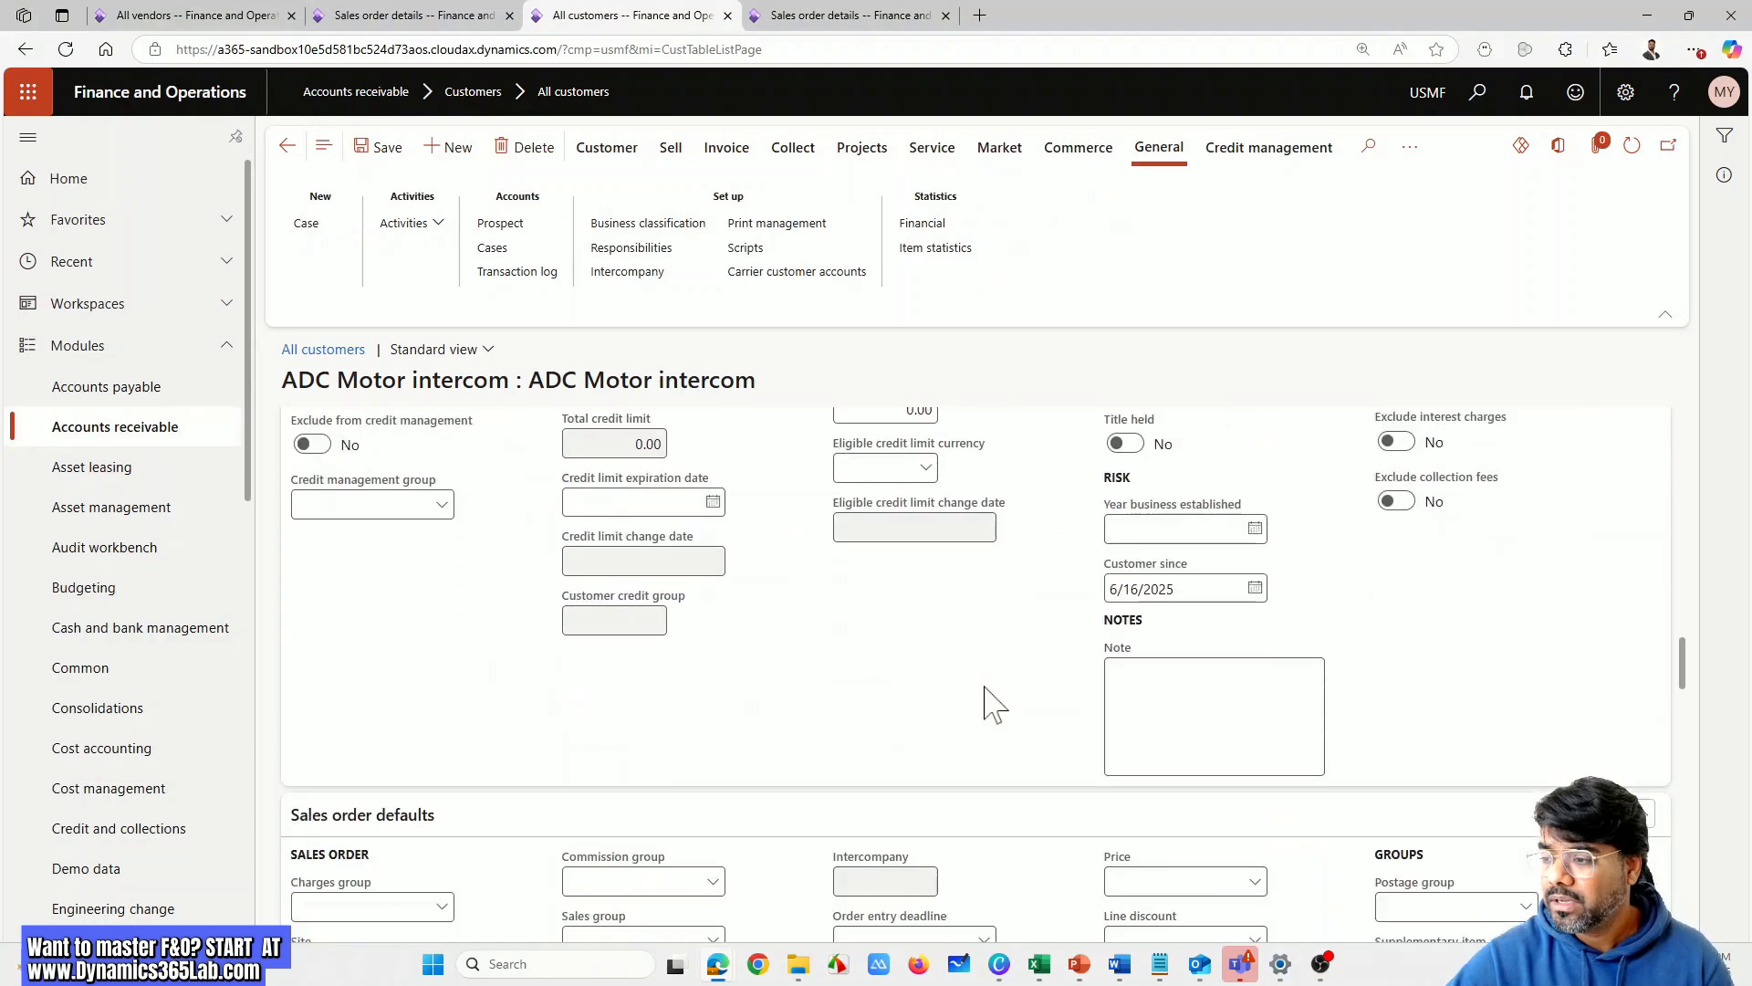
scroll(1001, 725, "up", 5)
scroll(1001, 725, "up", 15)
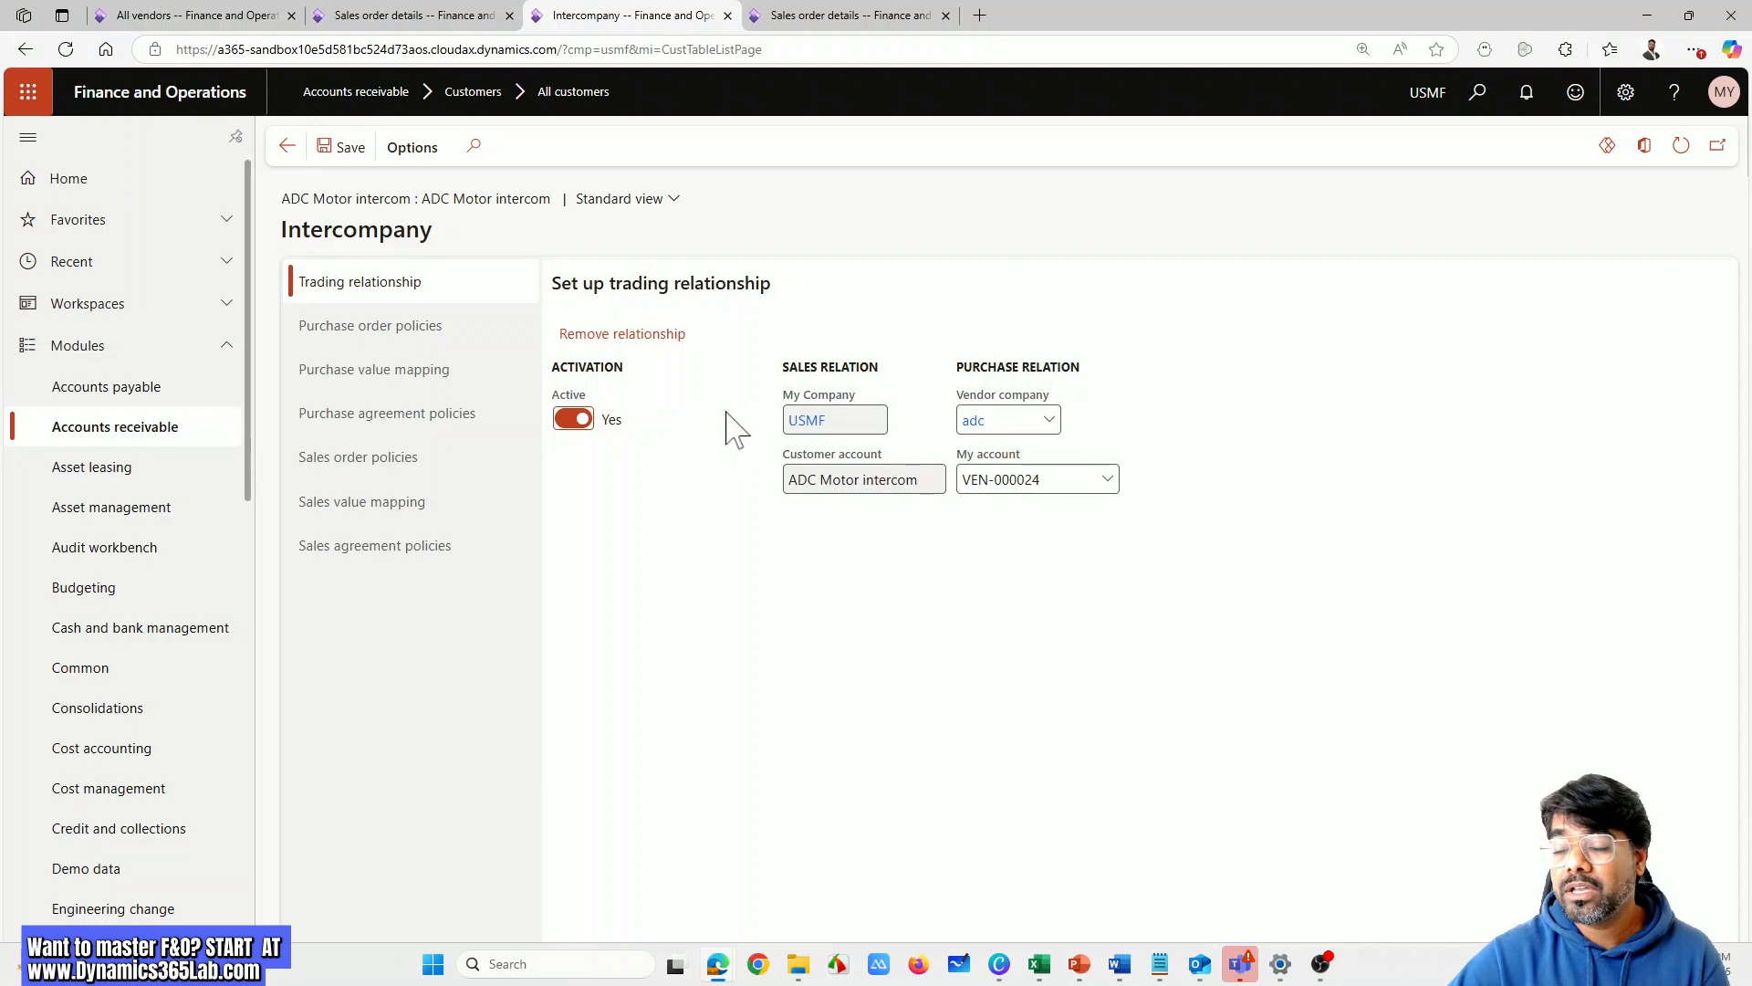
Return to the ADC company, open the released products list in Product information management and start a new released product
left_click(222, 15)
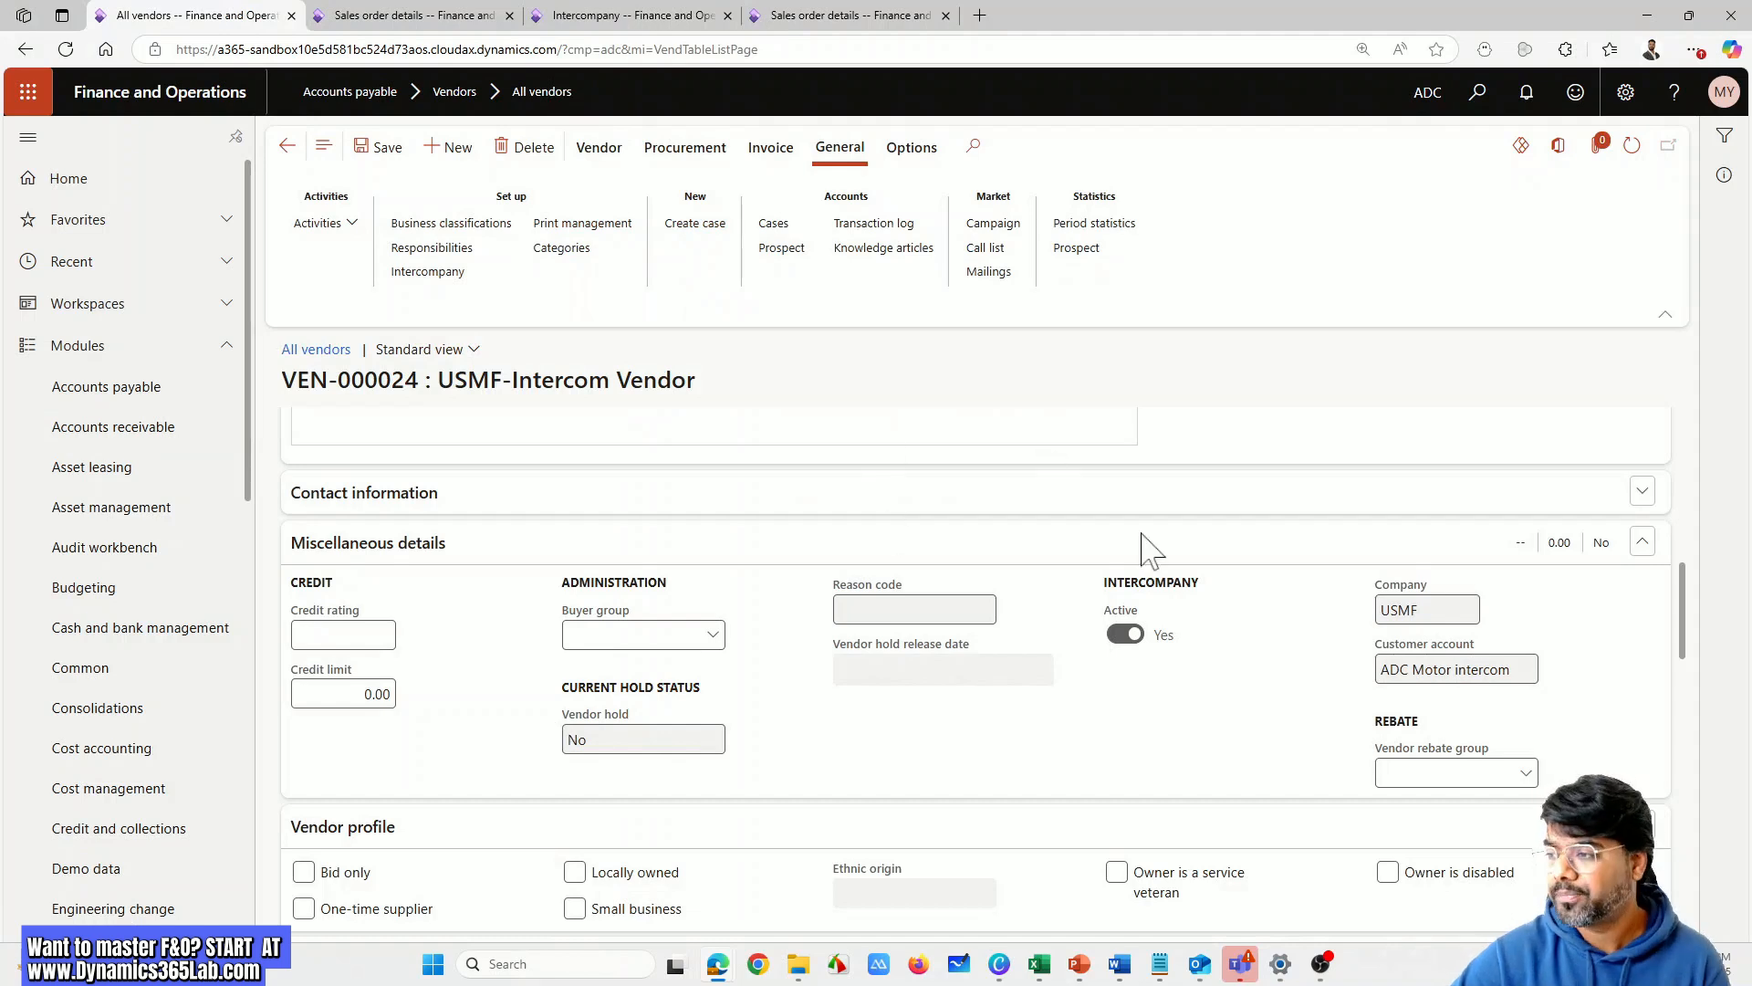
scroll(1154, 547, "up", 1)
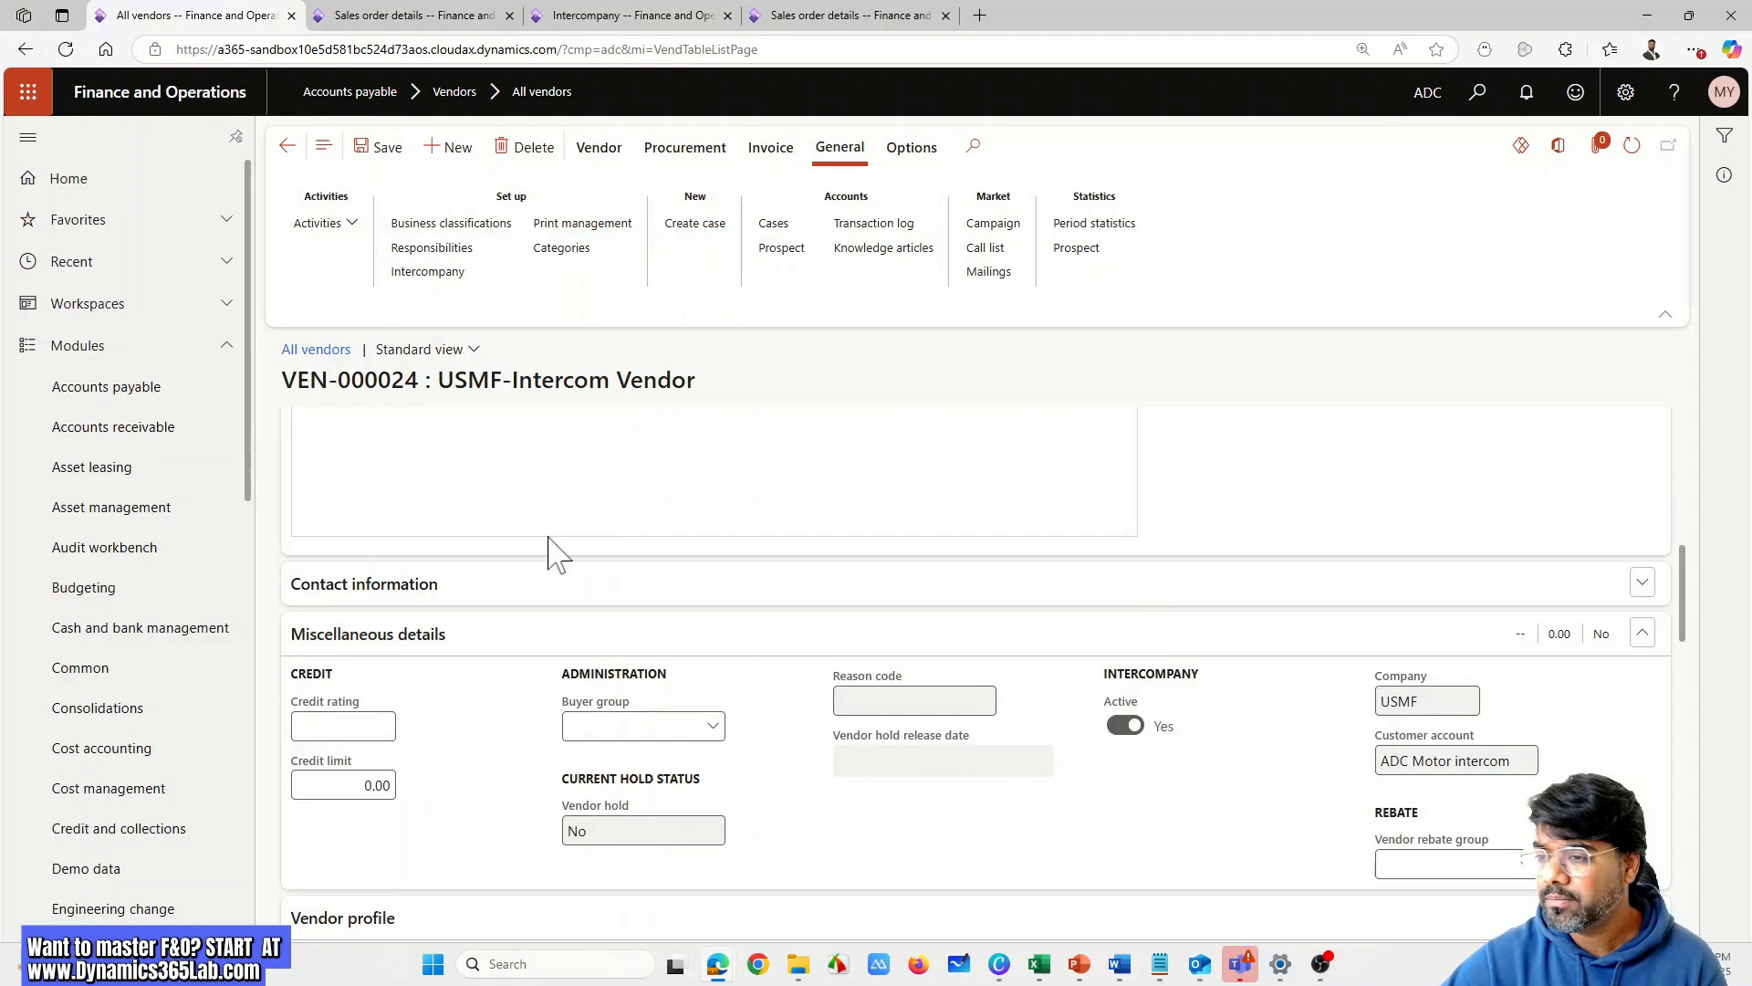
scroll(247, 767, "down", 5)
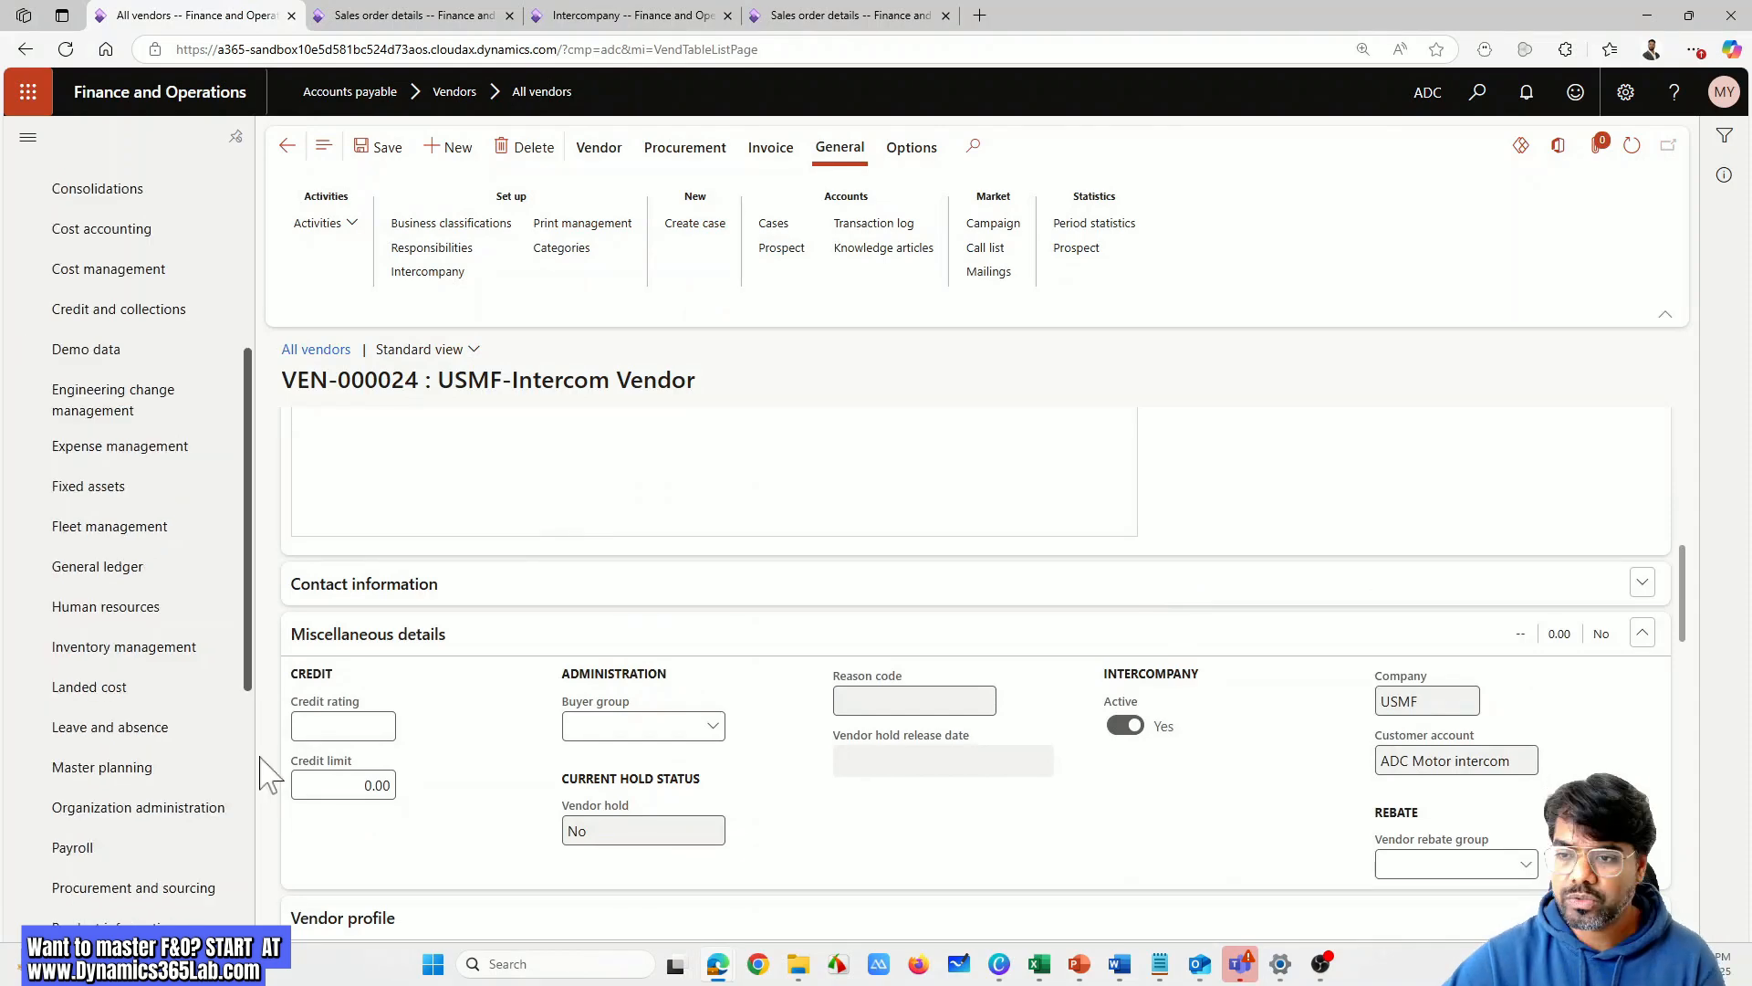
scroll(261, 785, "down", 2)
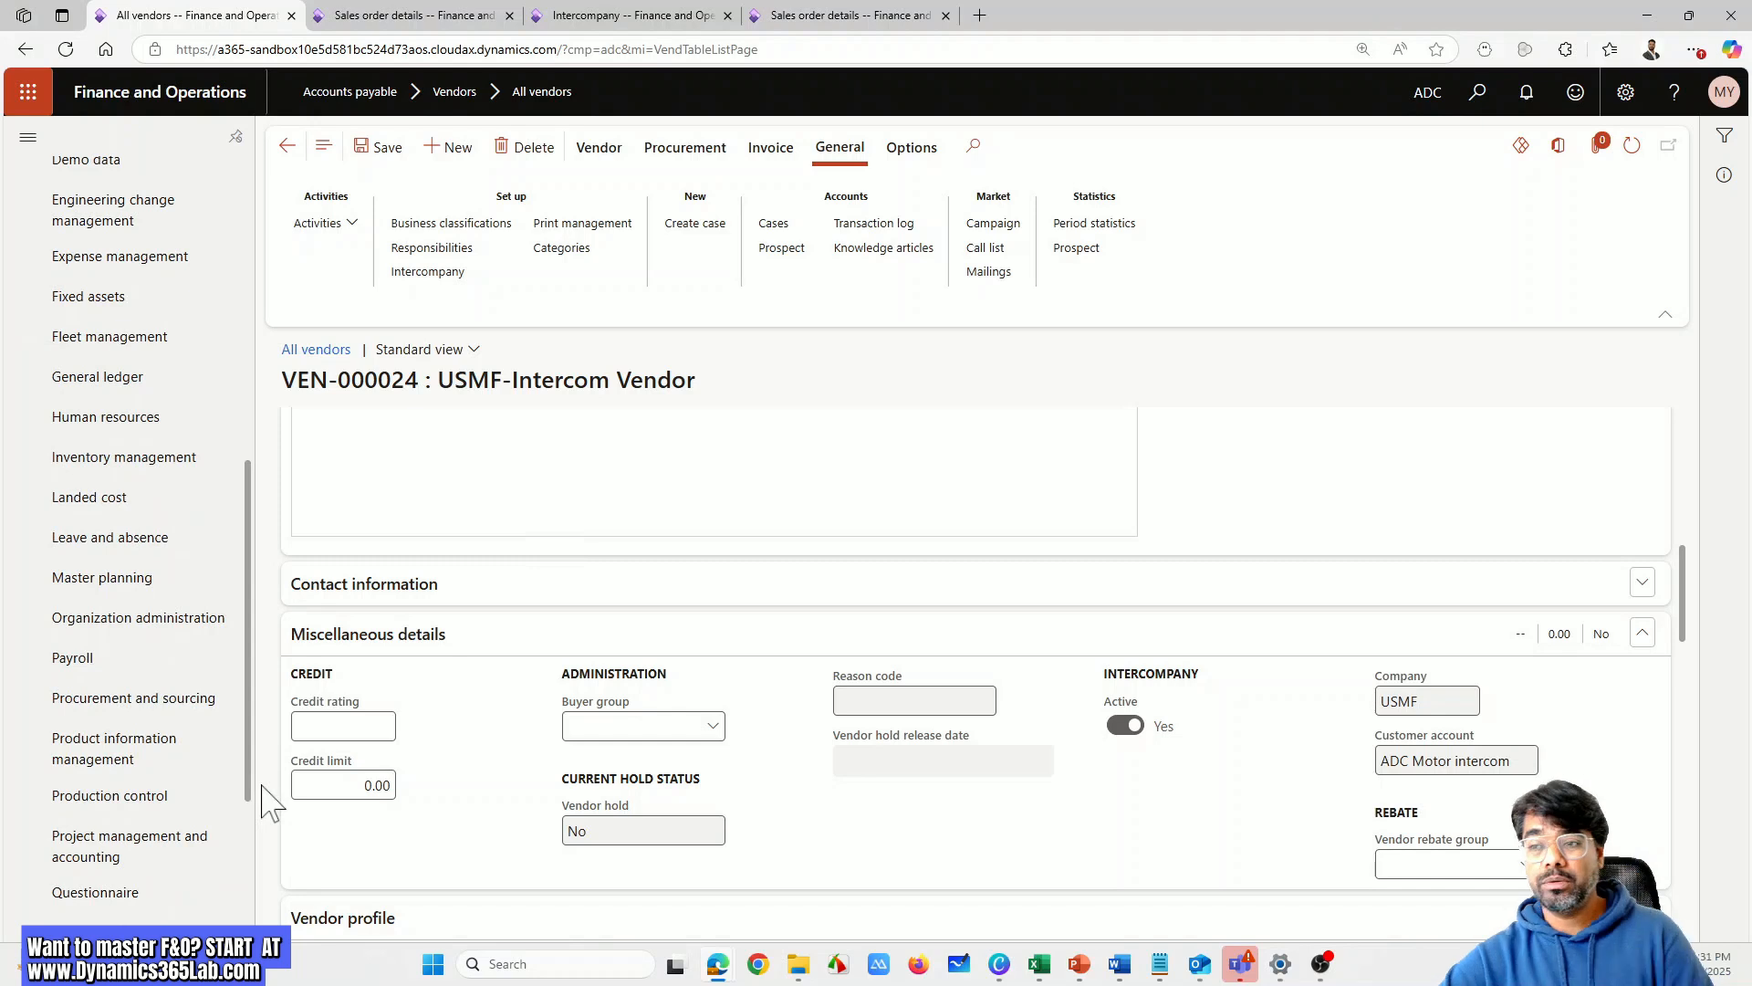
left_click(100, 759)
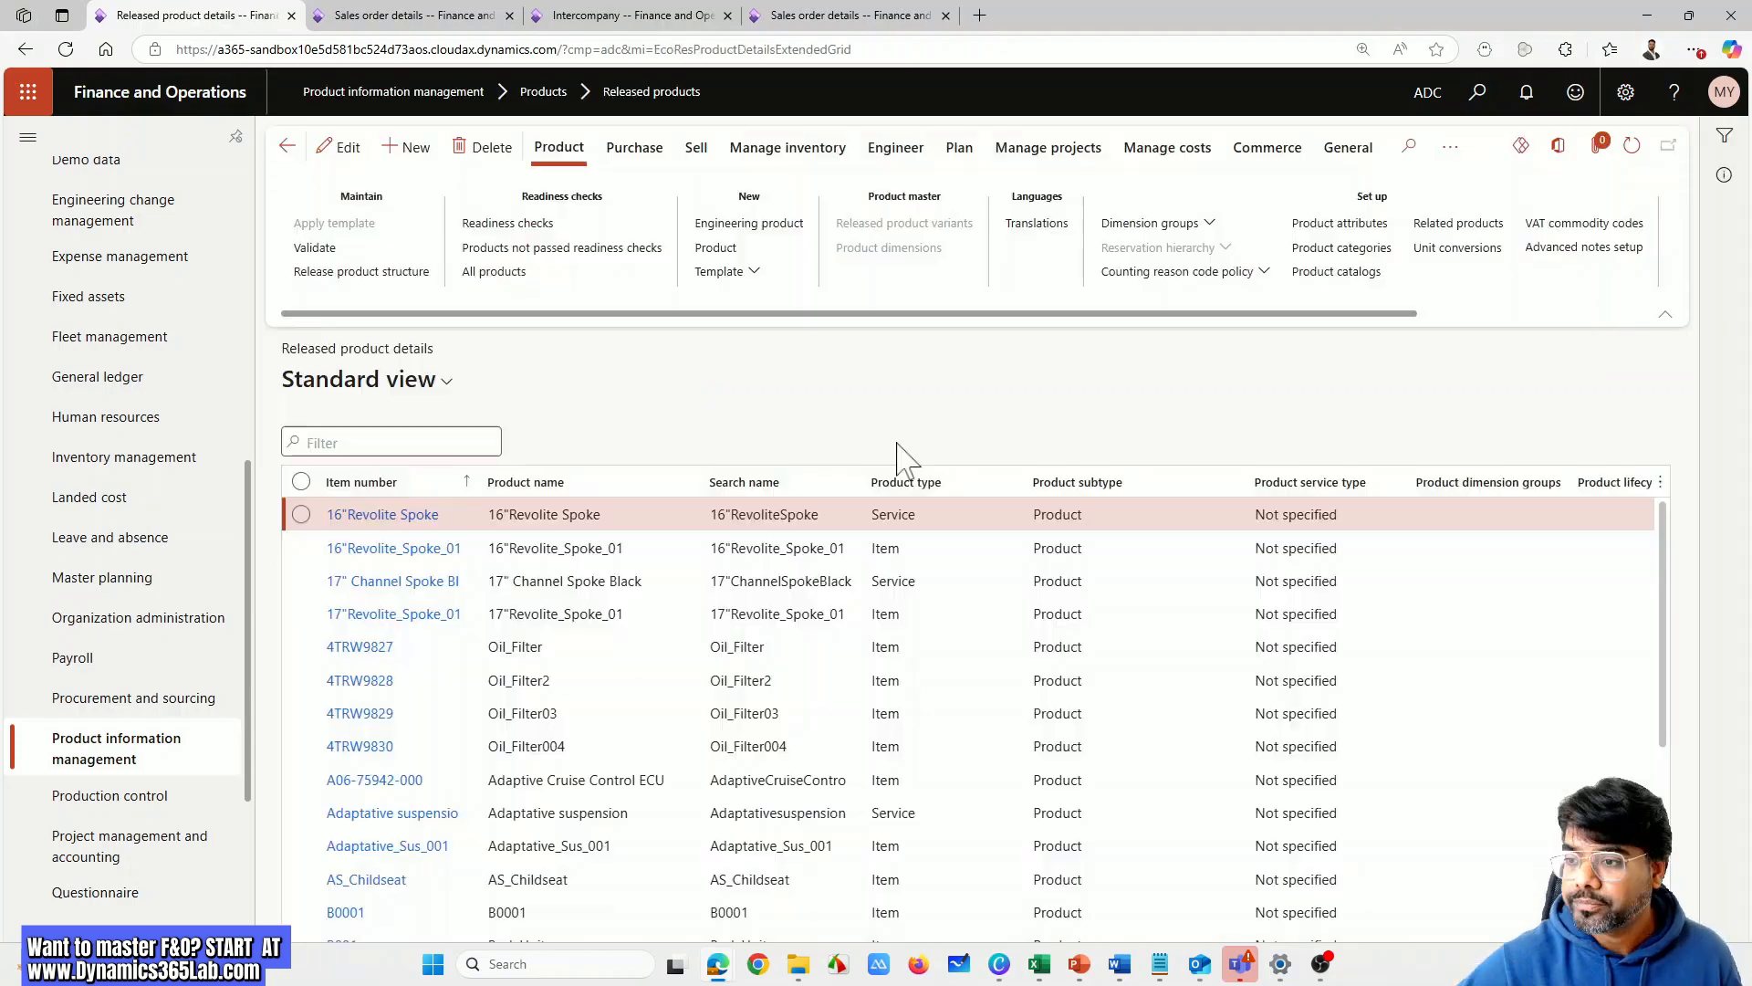
key("alt+n")
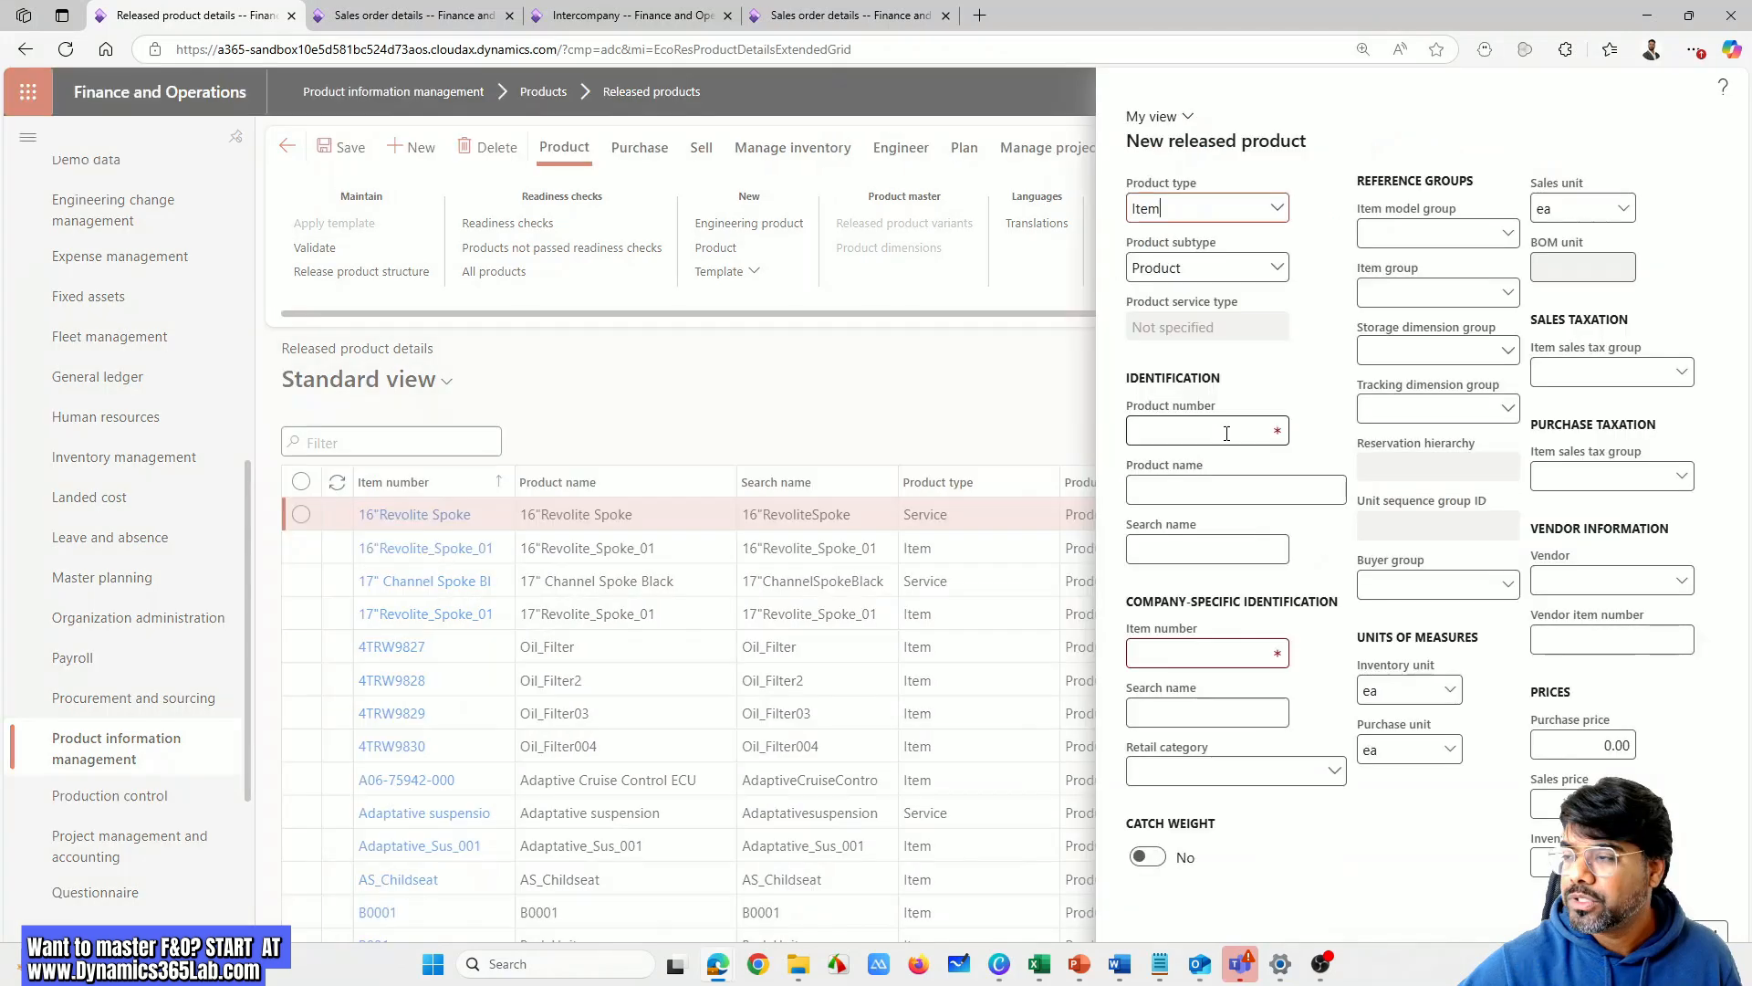
Enter Brake Disc as the product number and product name, and set the purchase price to 300.00
left_click(1227, 431)
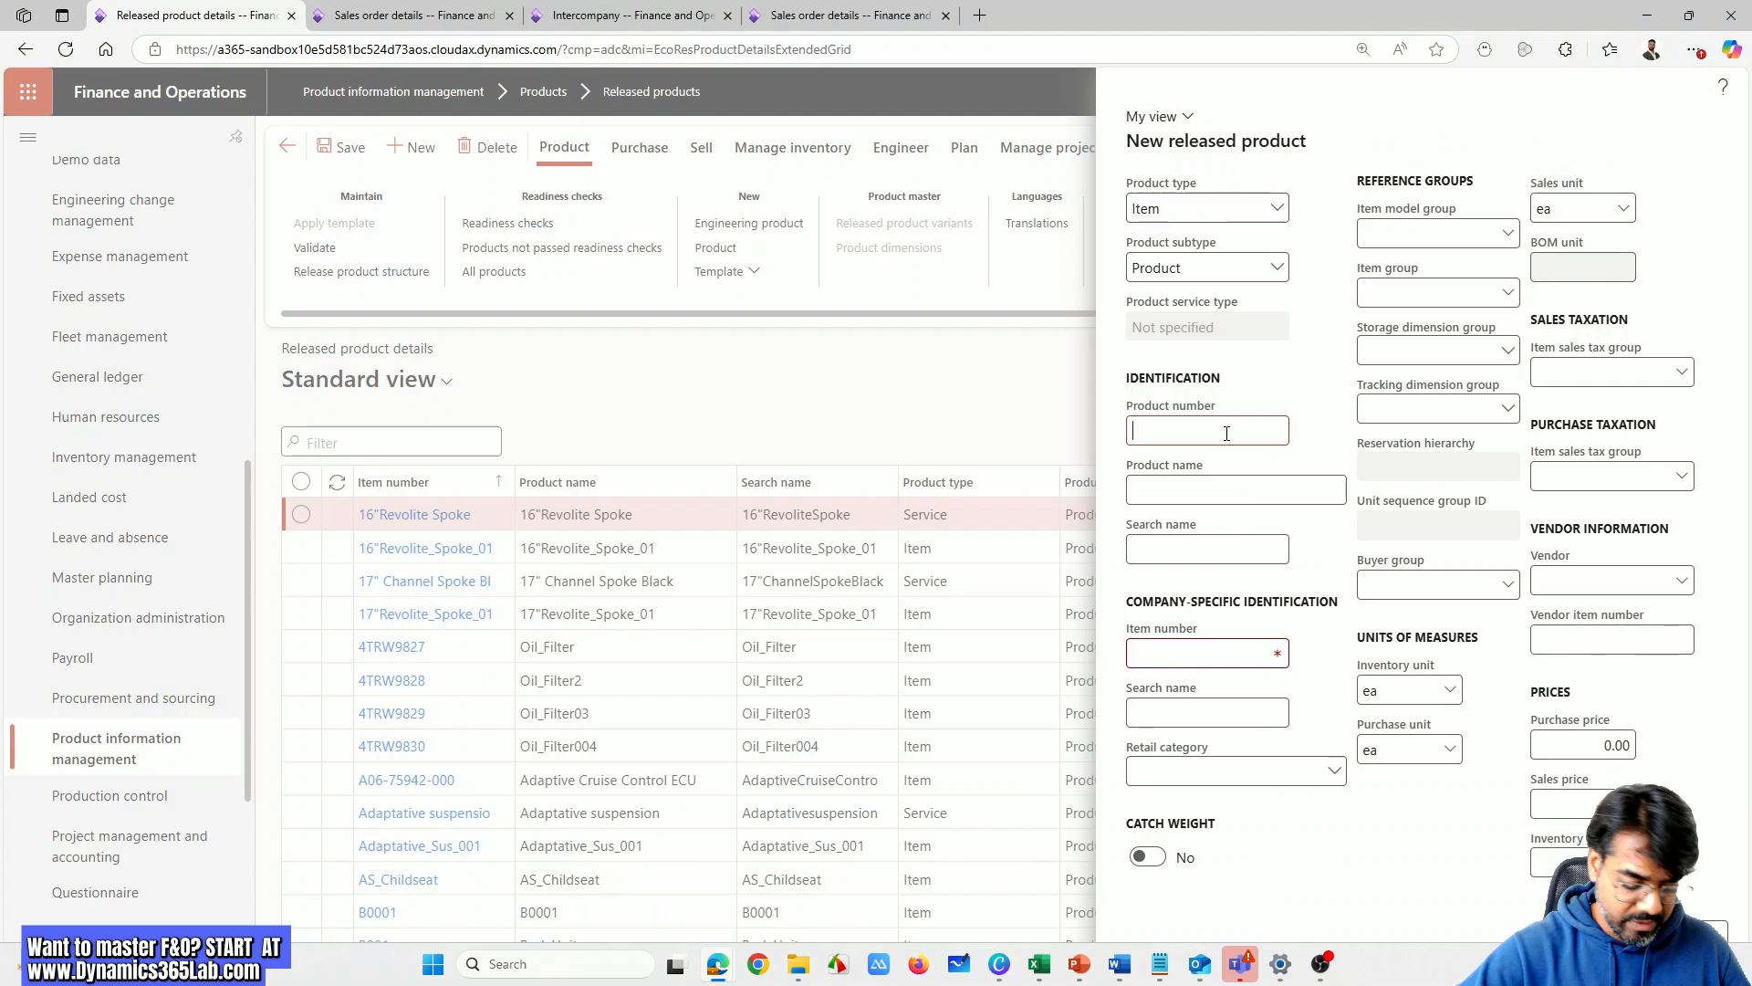
type("Bra")
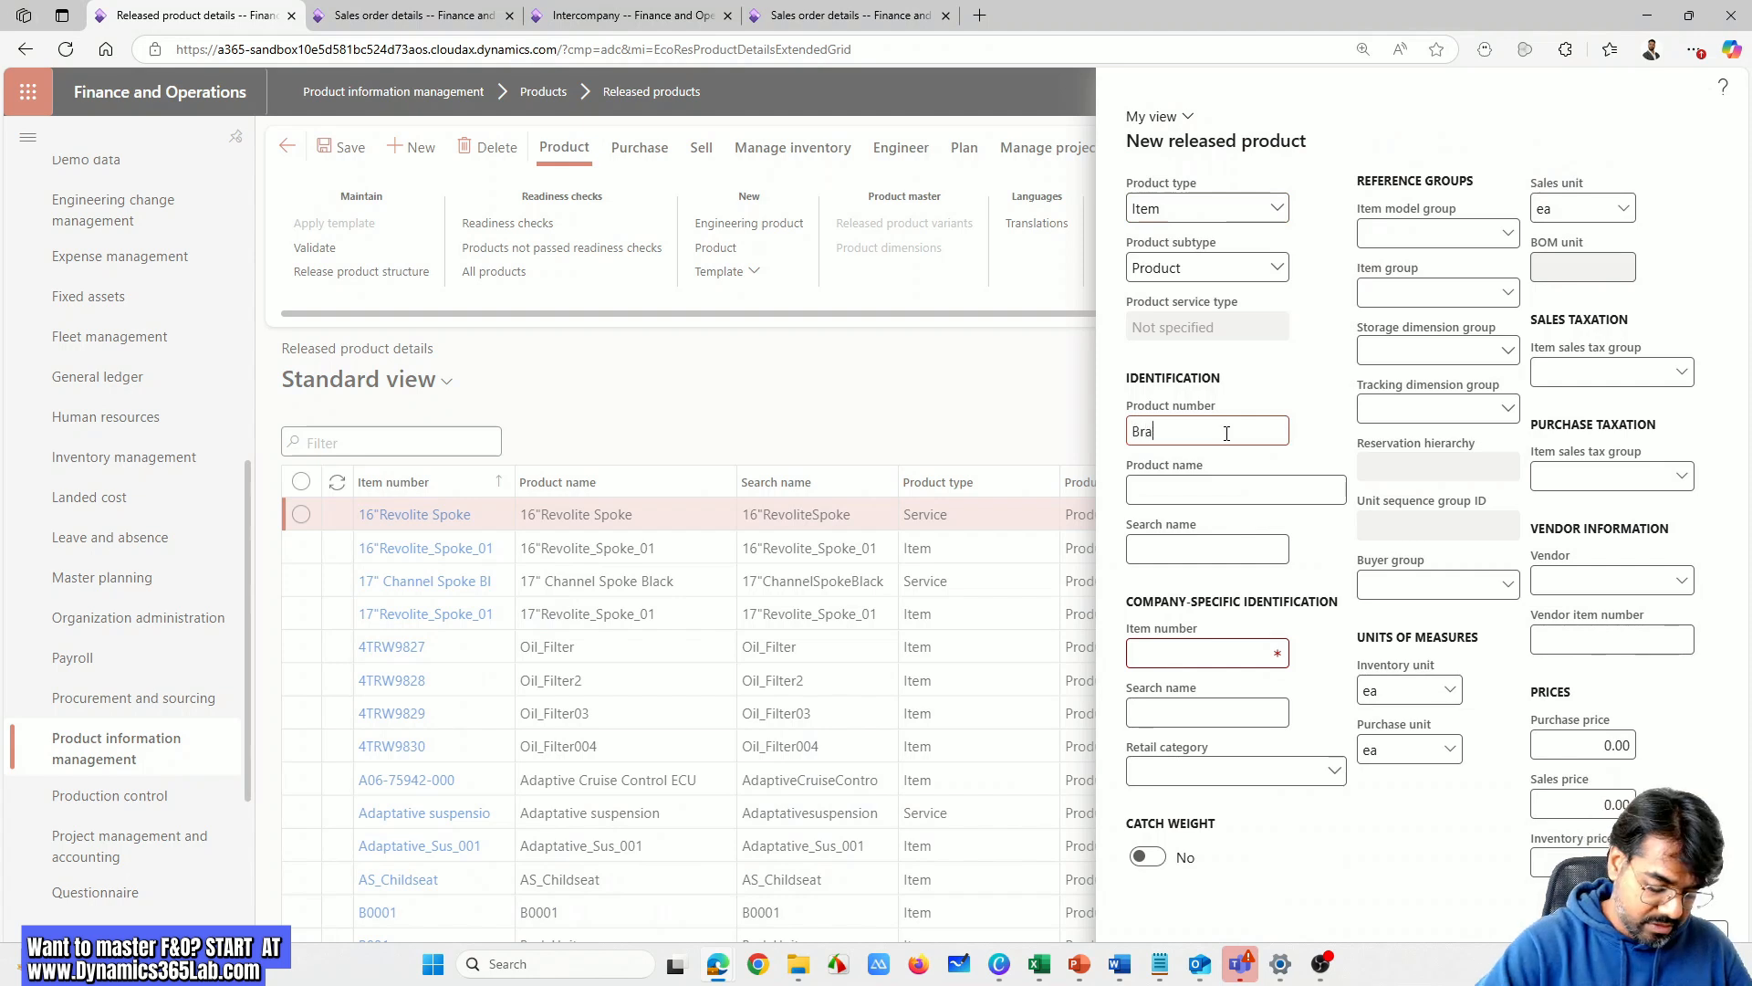
type("ke Disc")
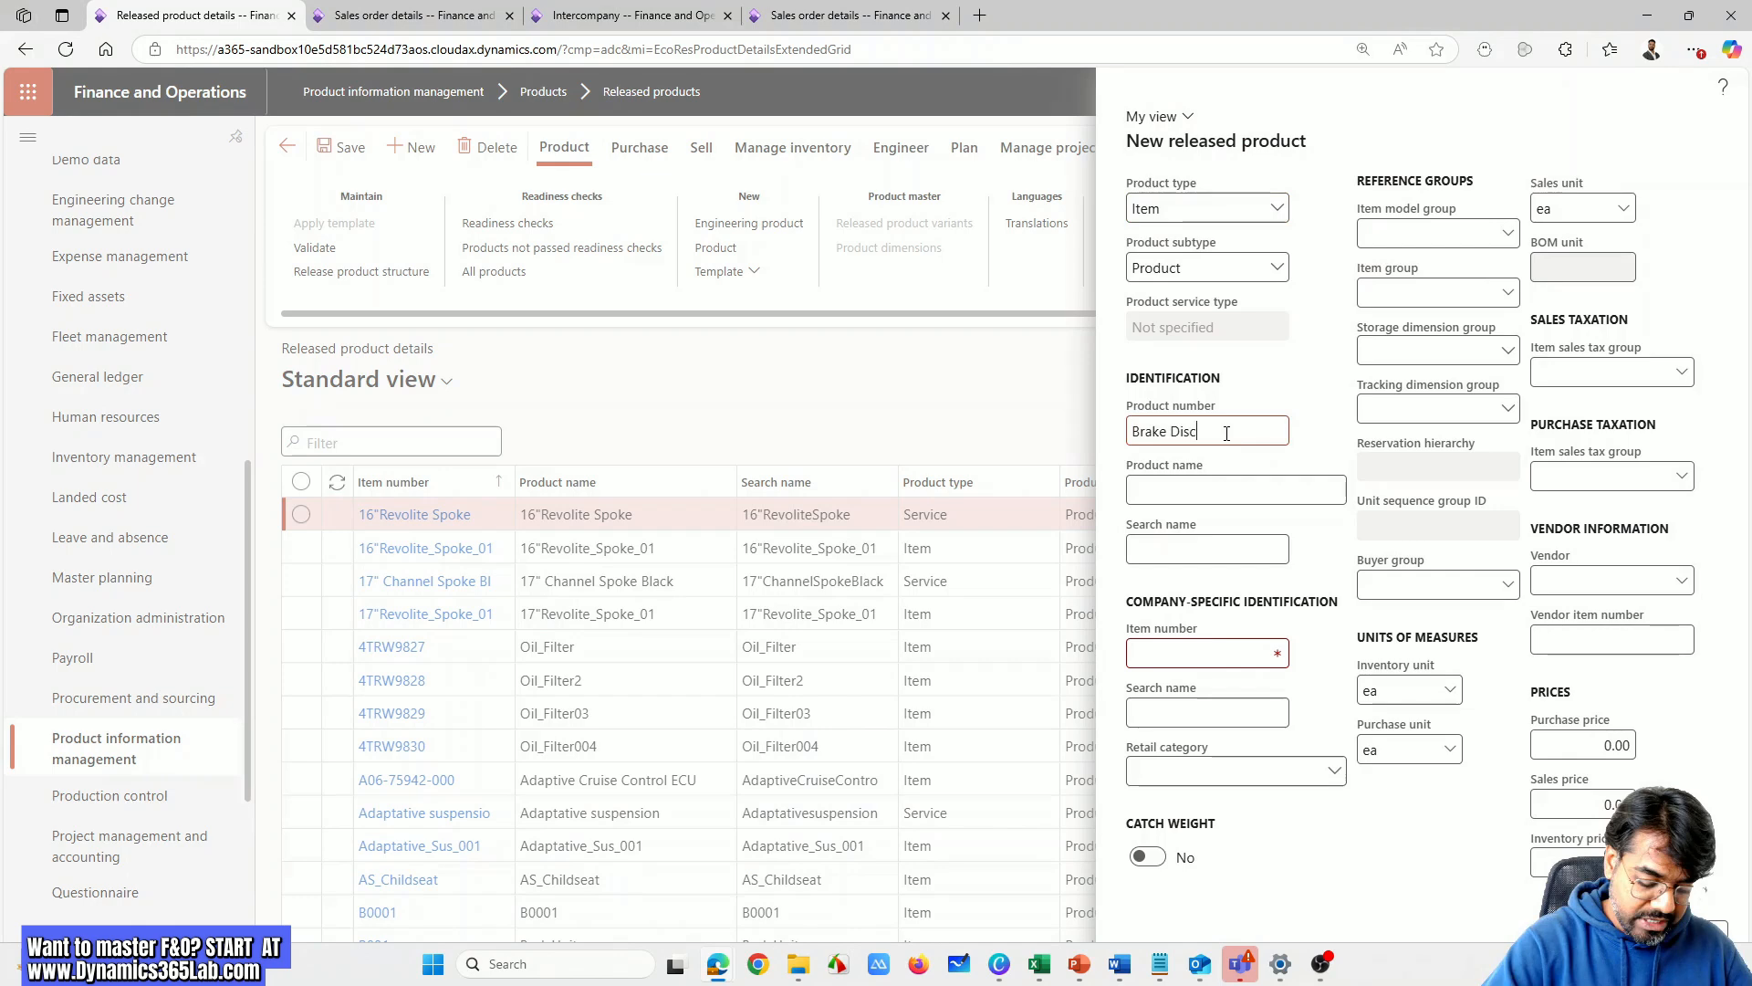
key("ctrl+a")
left_click(1275, 486)
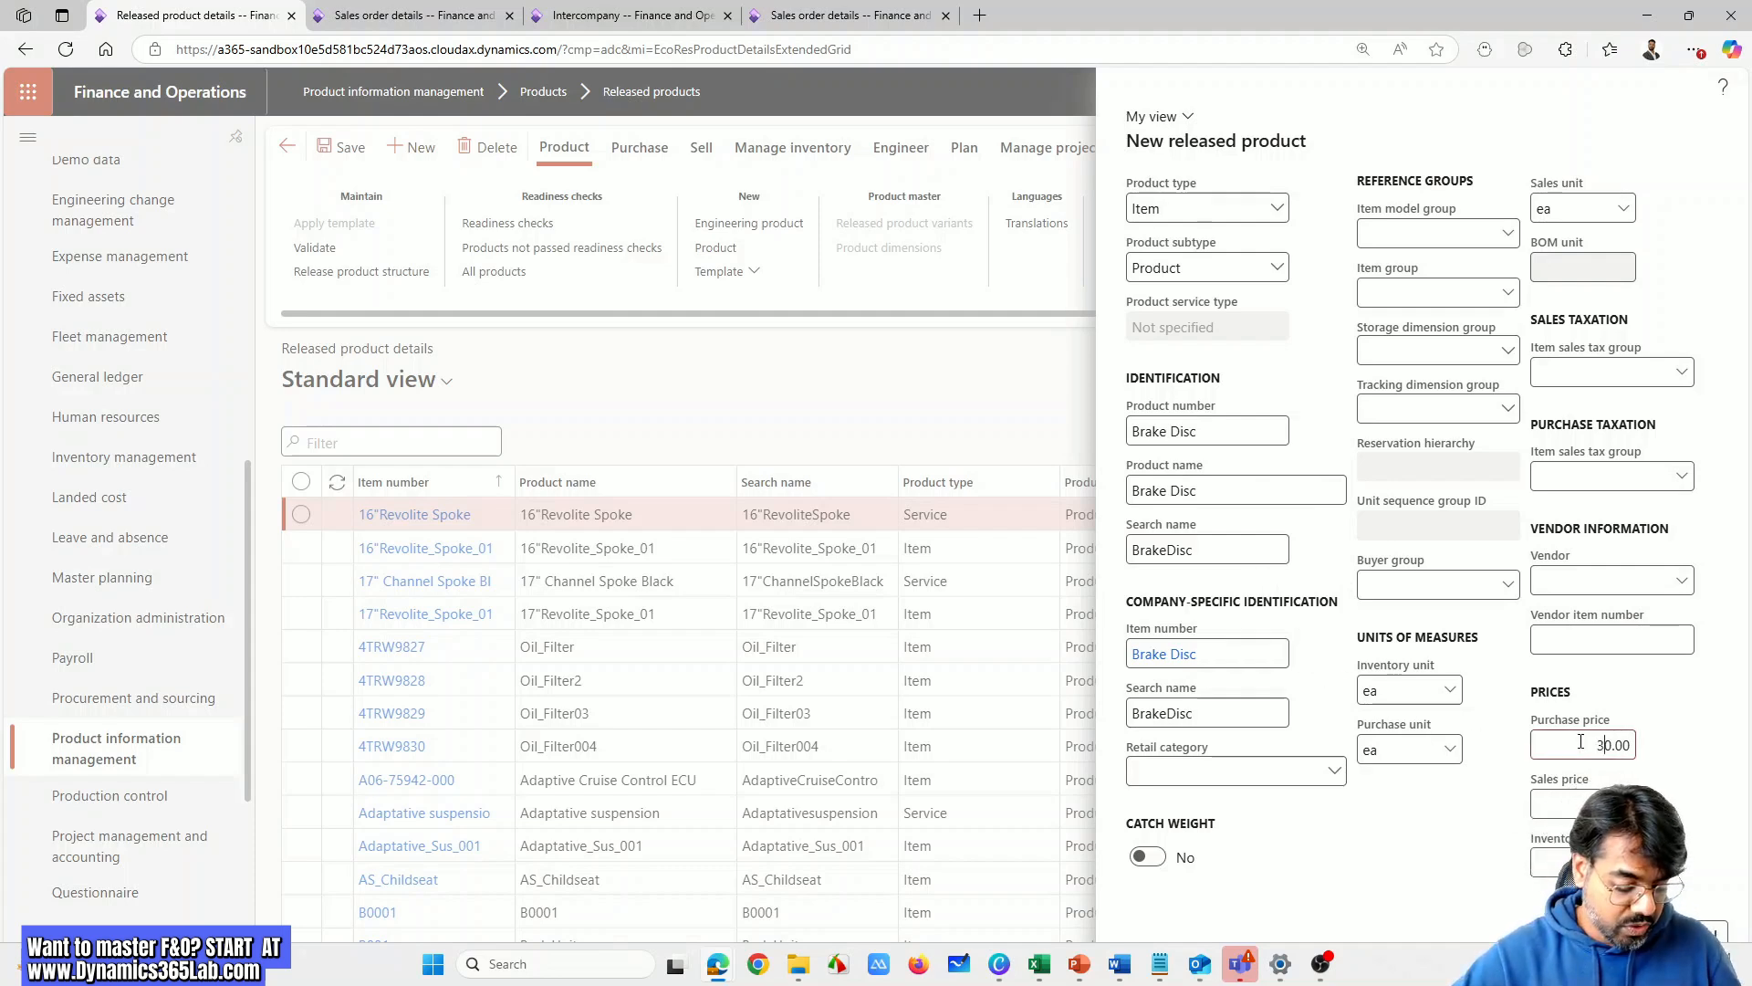
type("0")
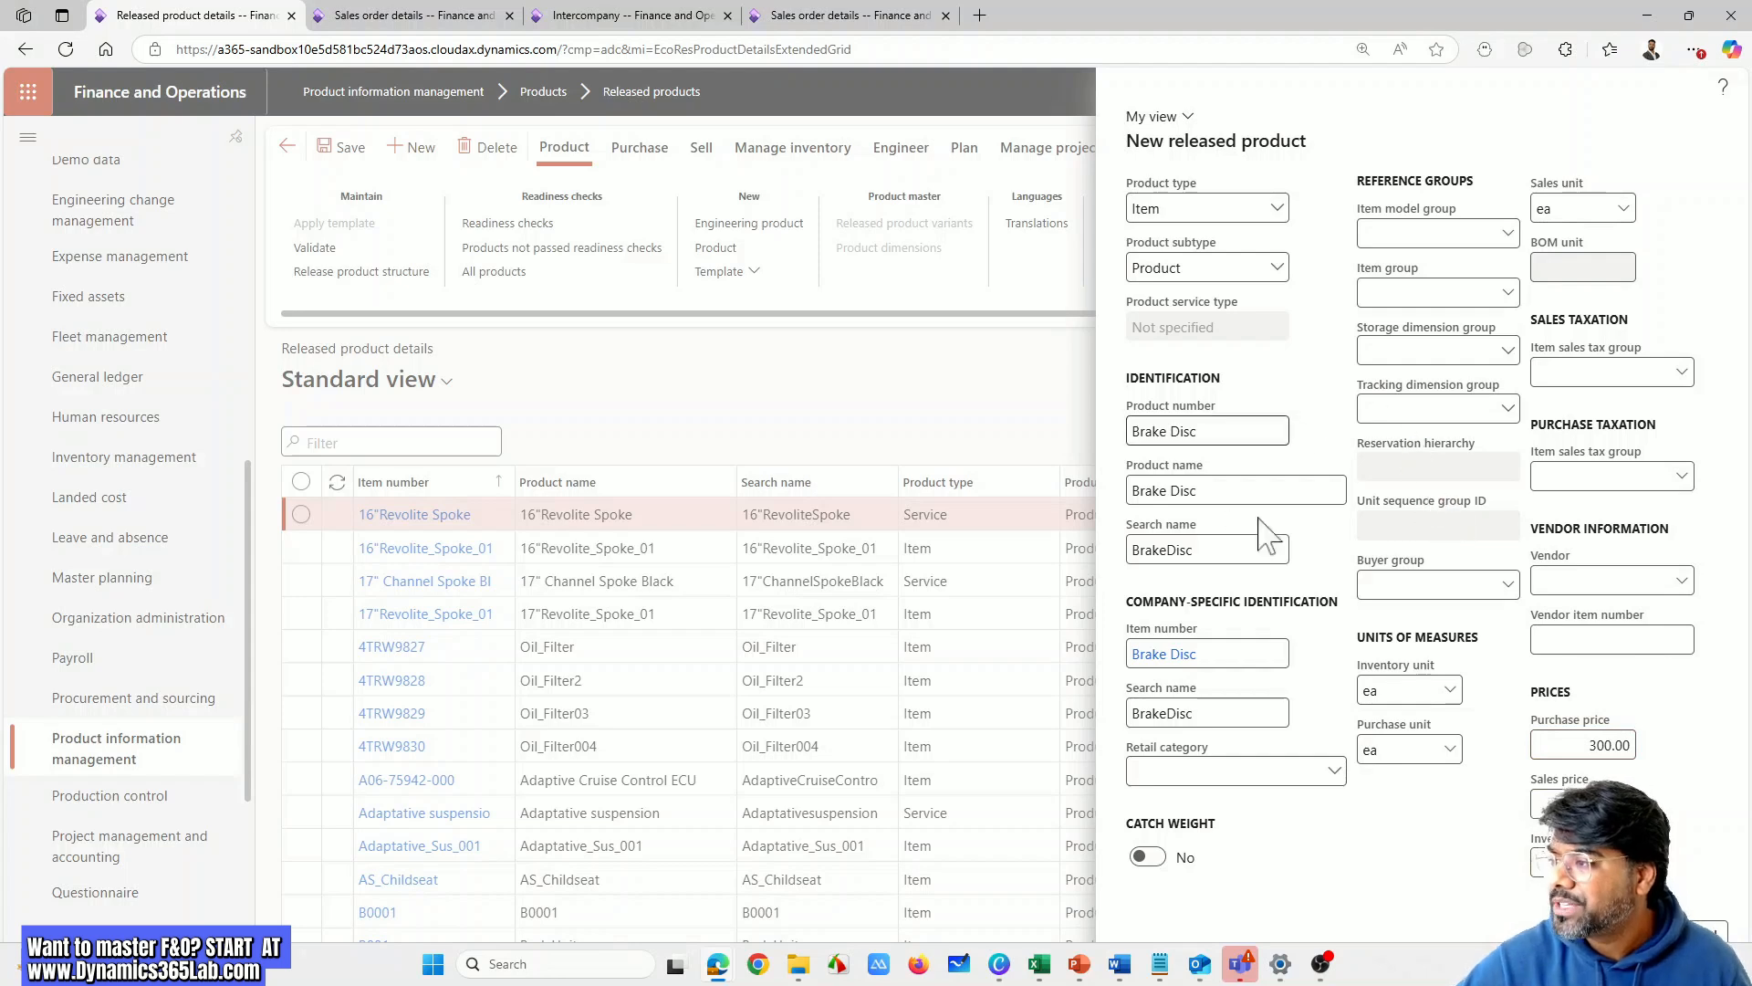
Set the new product's item model group to General
left_click(1508, 237)
left_click(1507, 239)
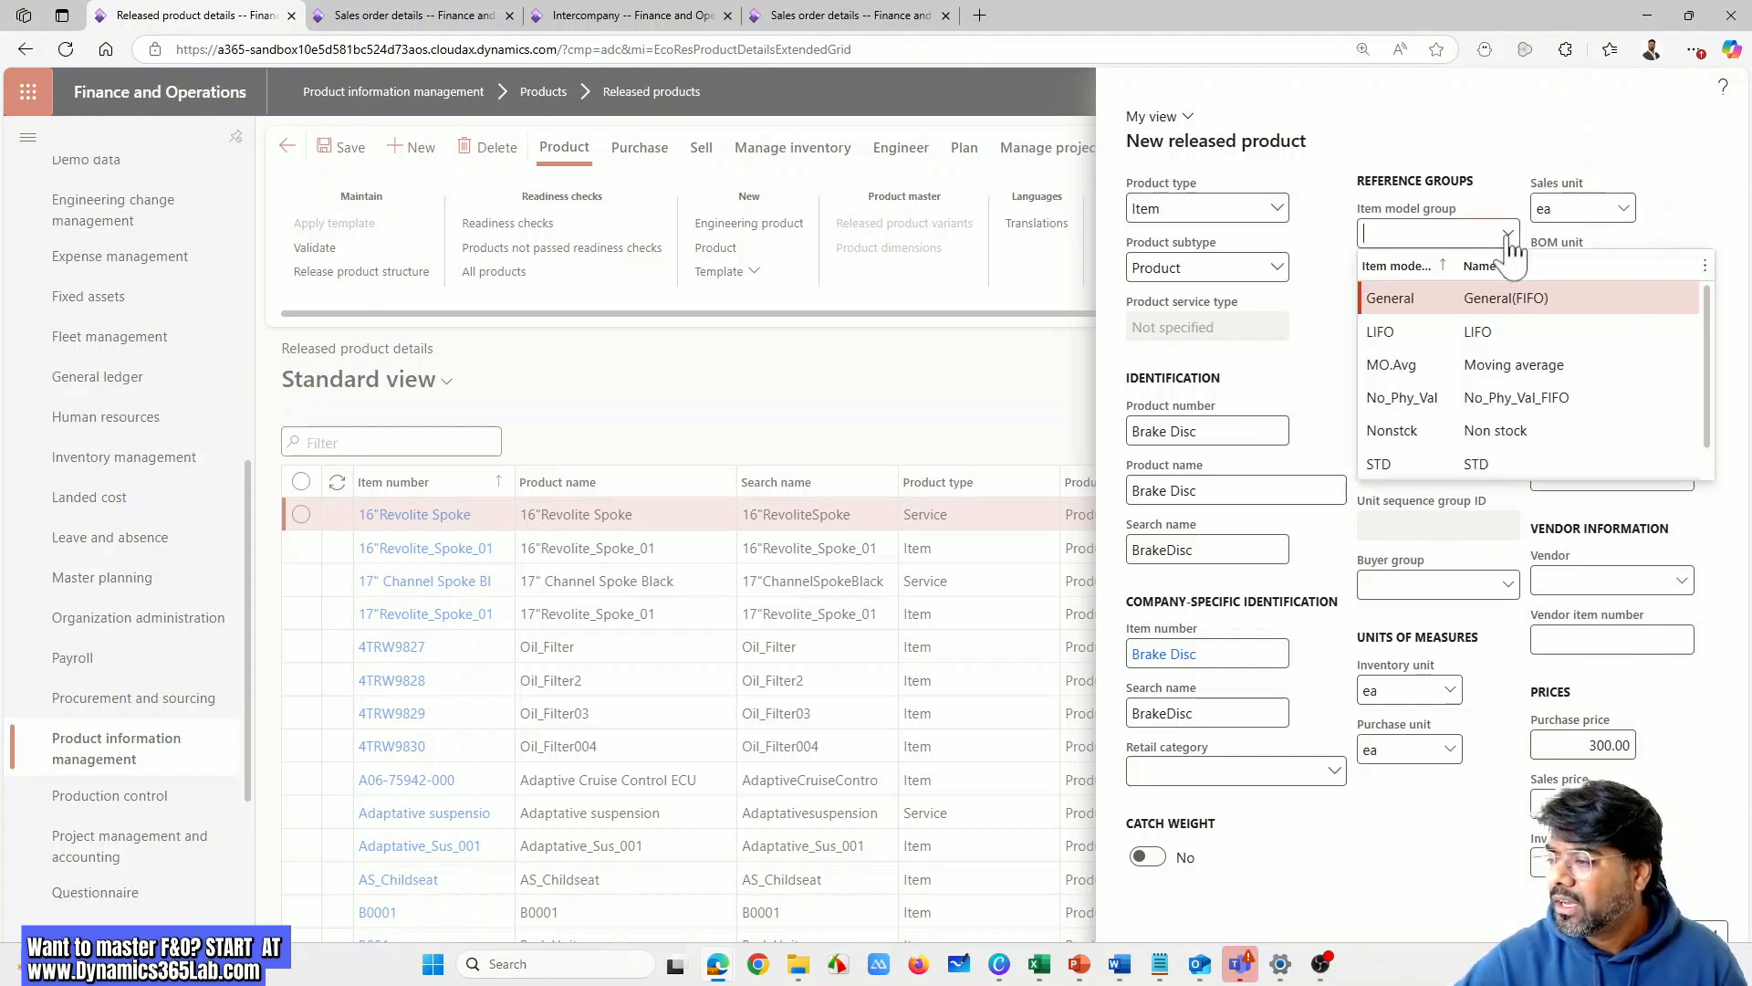
left_click(1500, 291)
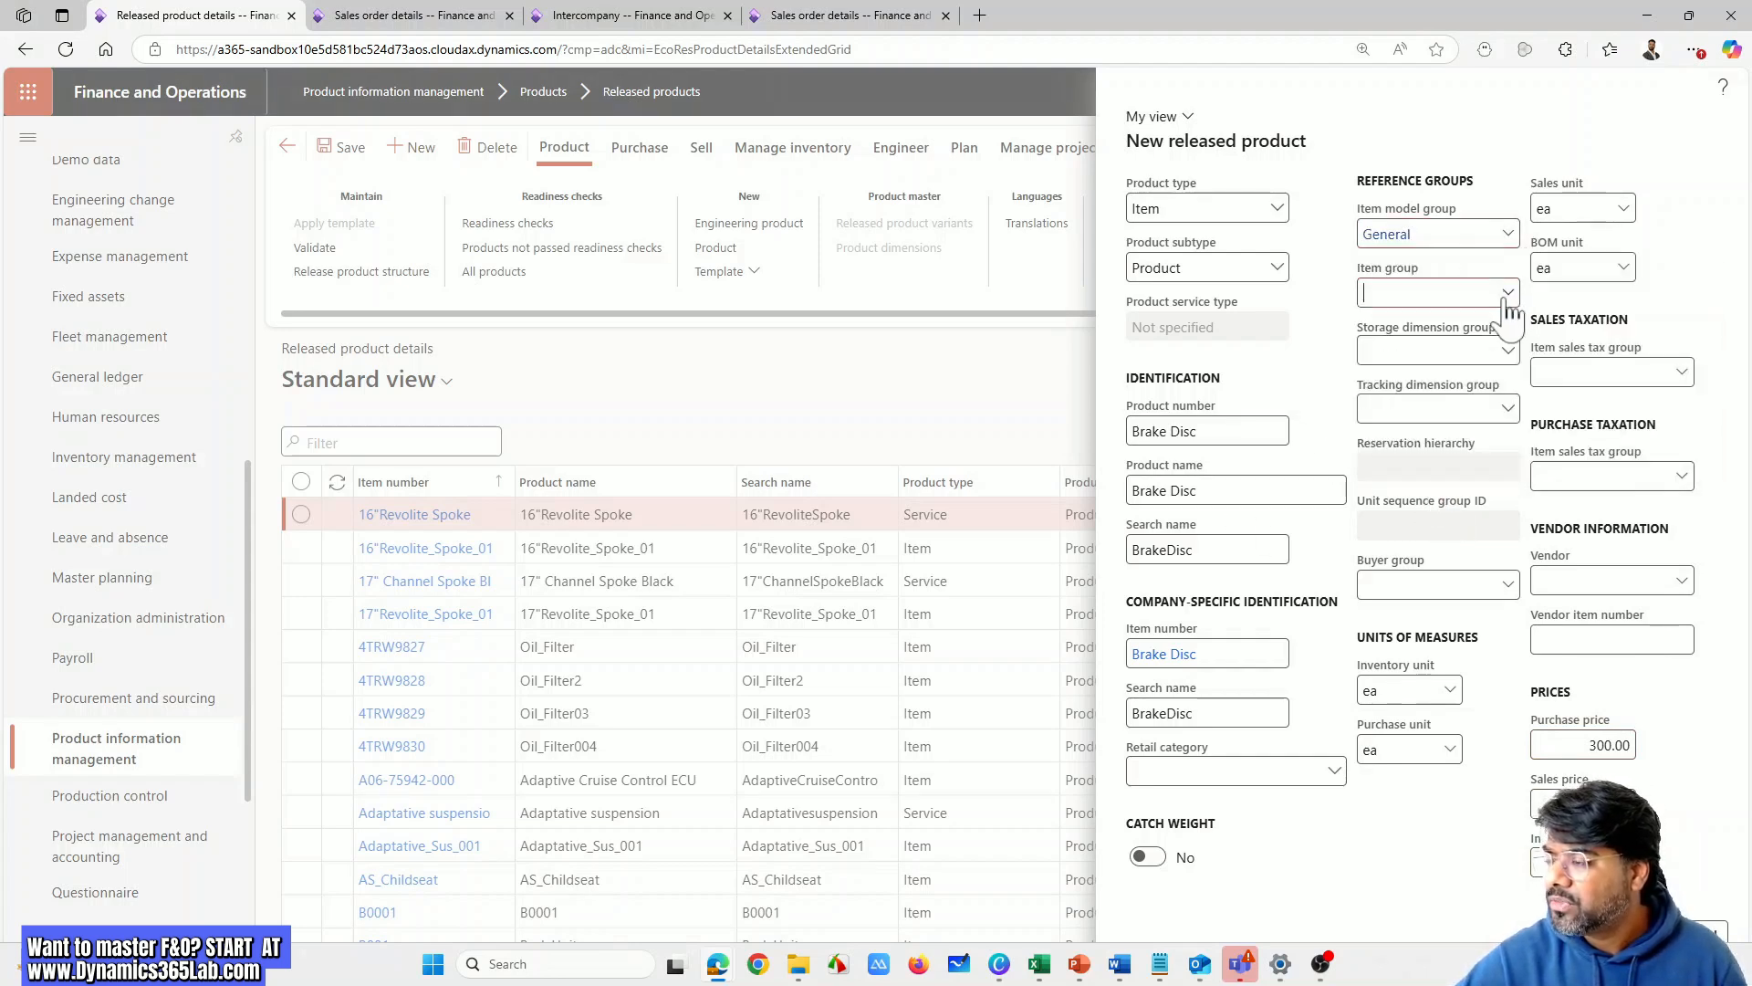
Set the new product's item group to SparePart, storage dimension group to SiteWH and tracking dimension group to None, and create it
left_click(1506, 292)
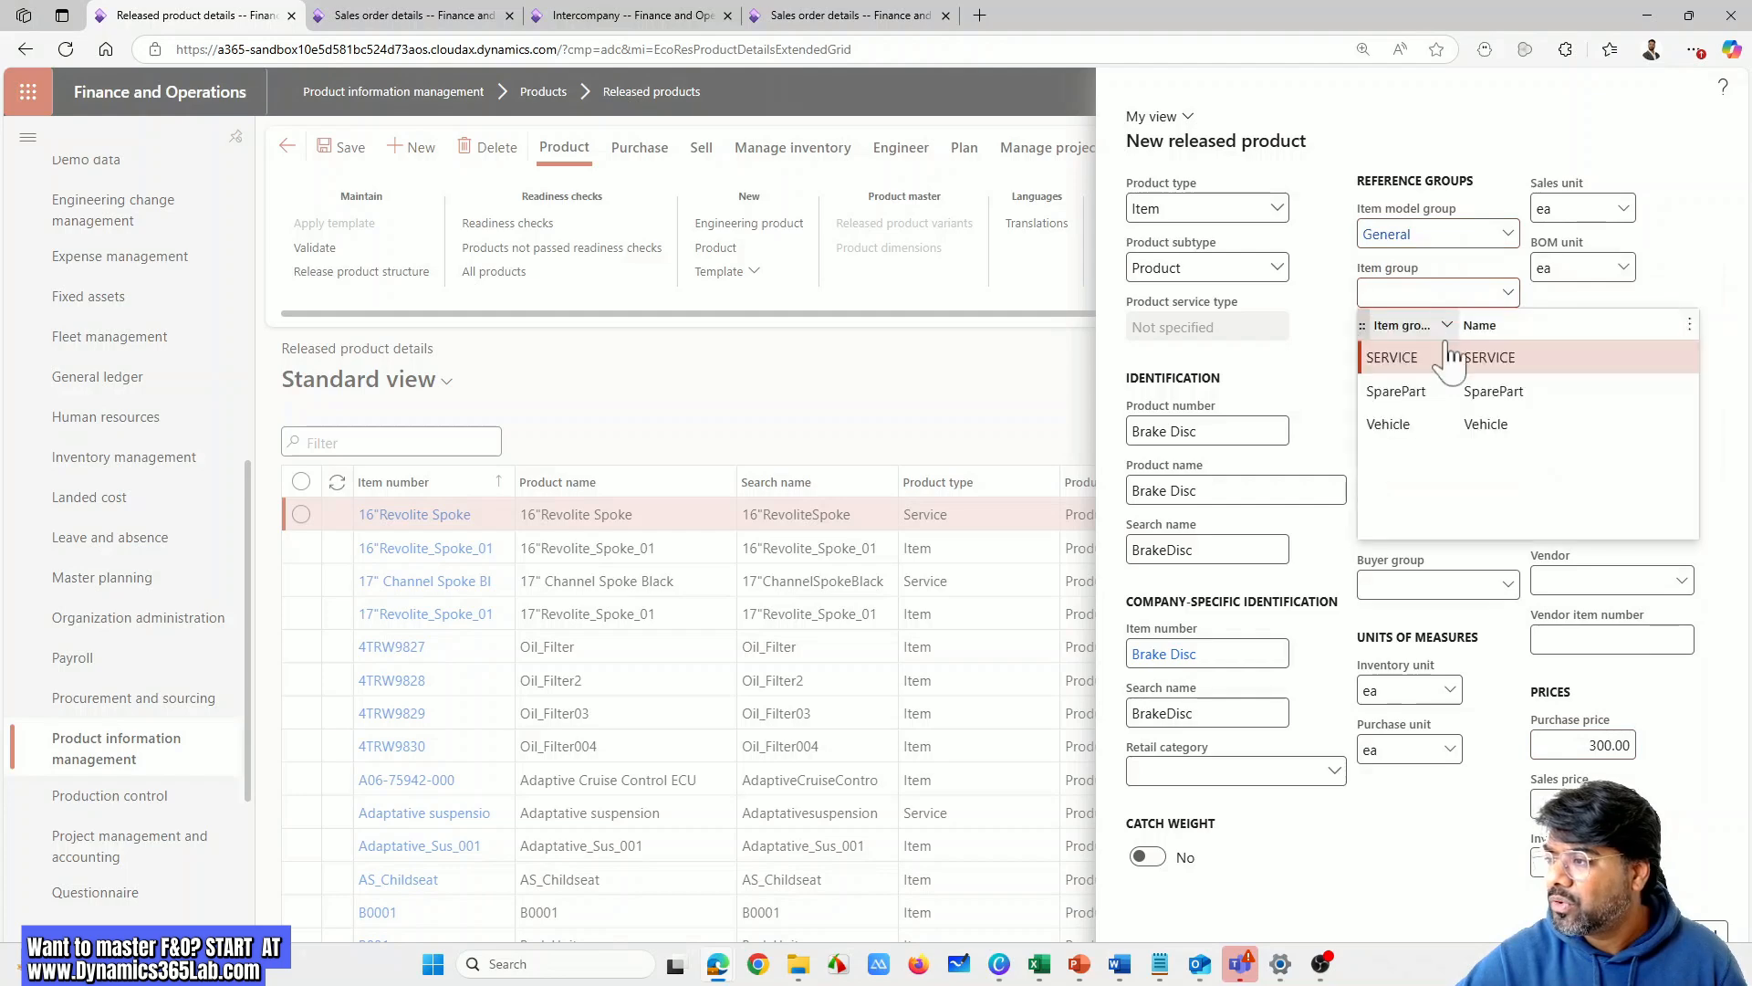
left_click(1497, 391)
left_click(1508, 351)
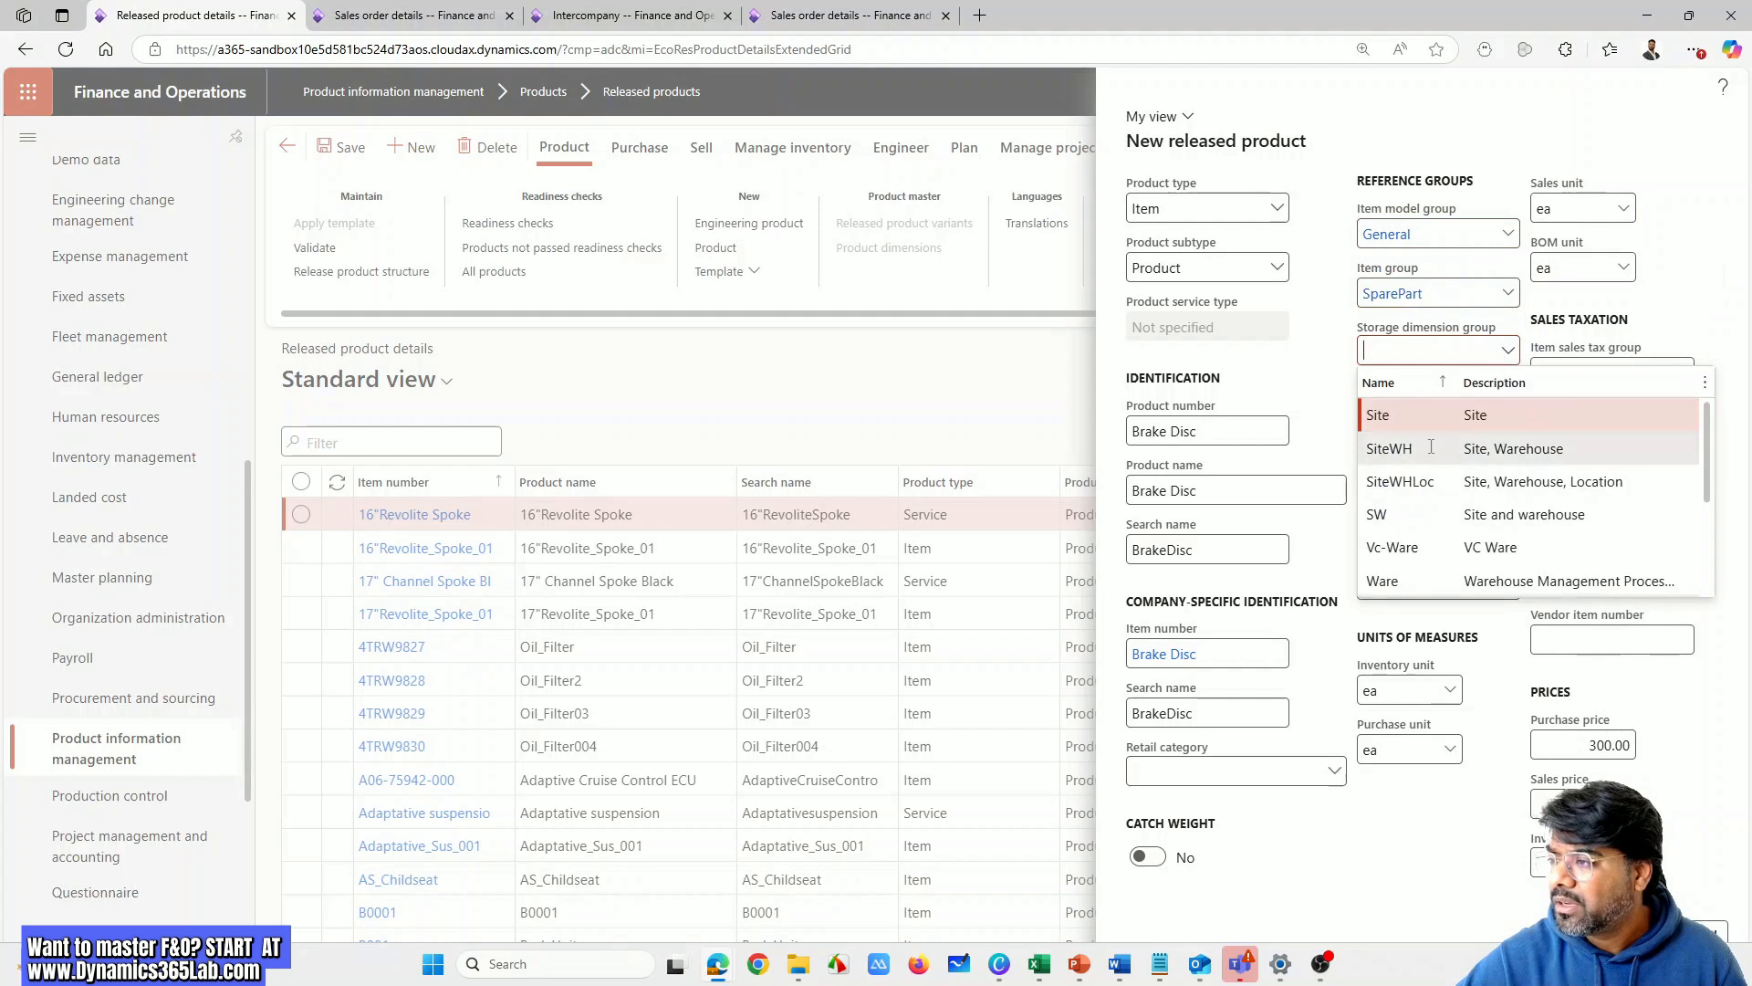
left_click(1431, 448)
left_click(1515, 408)
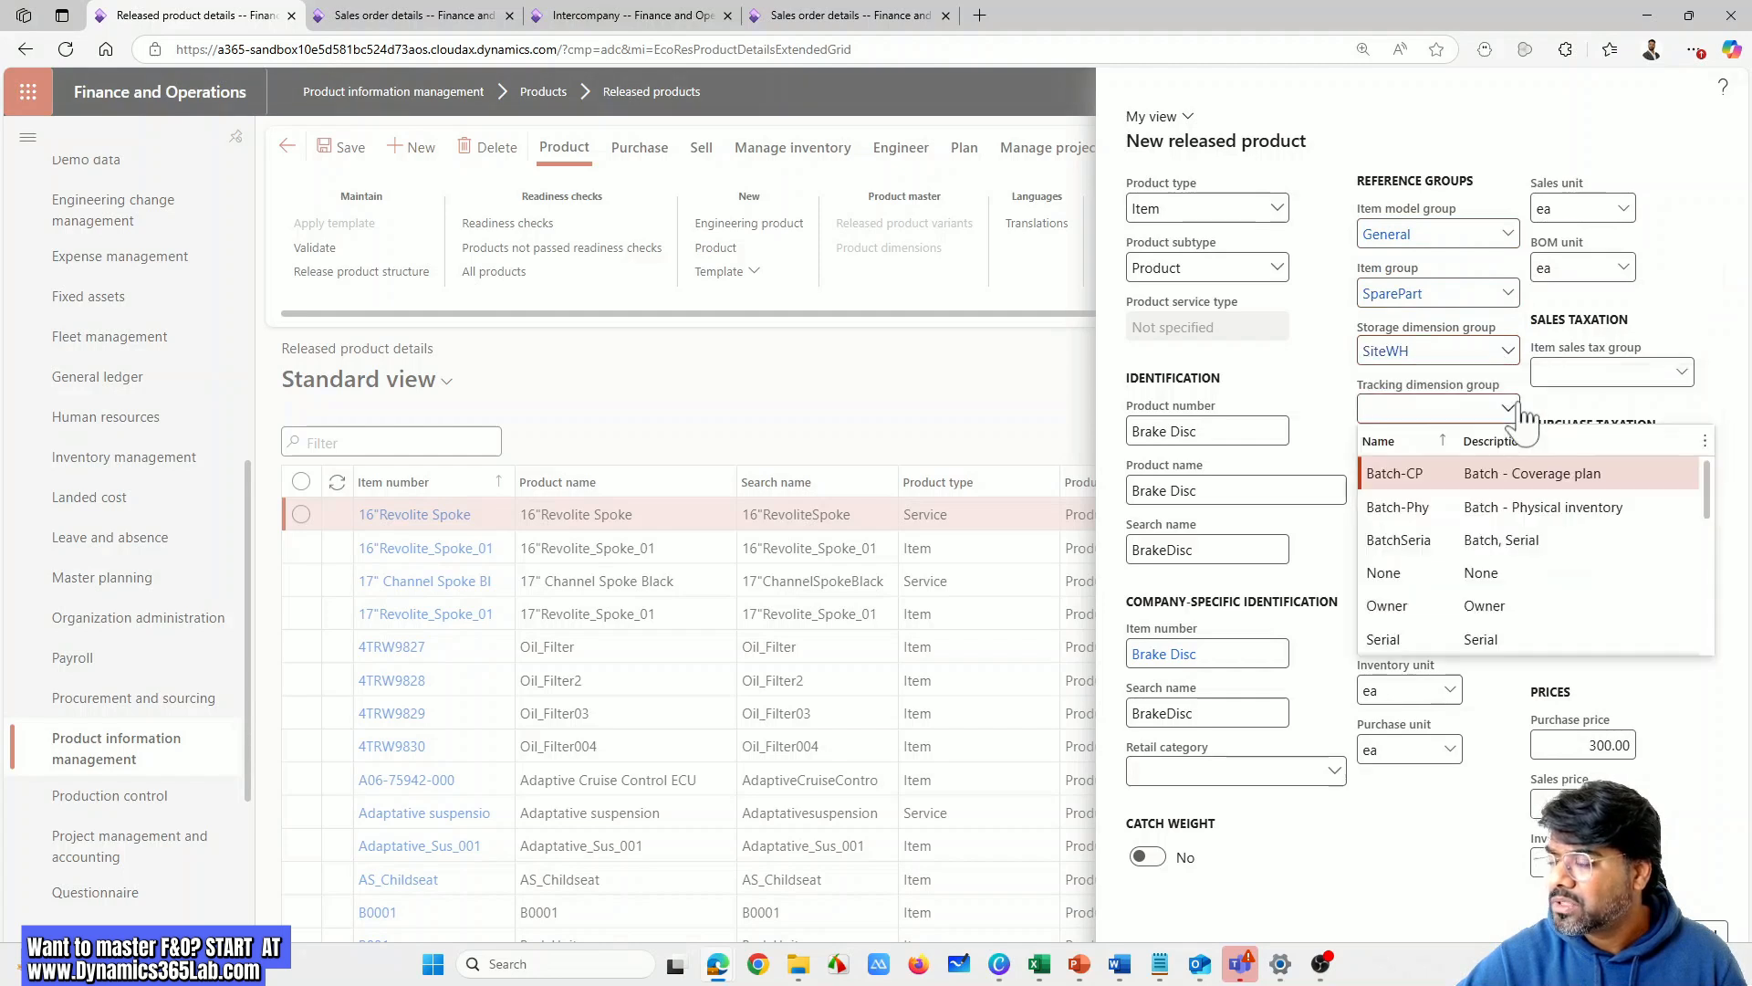
left_click(1423, 573)
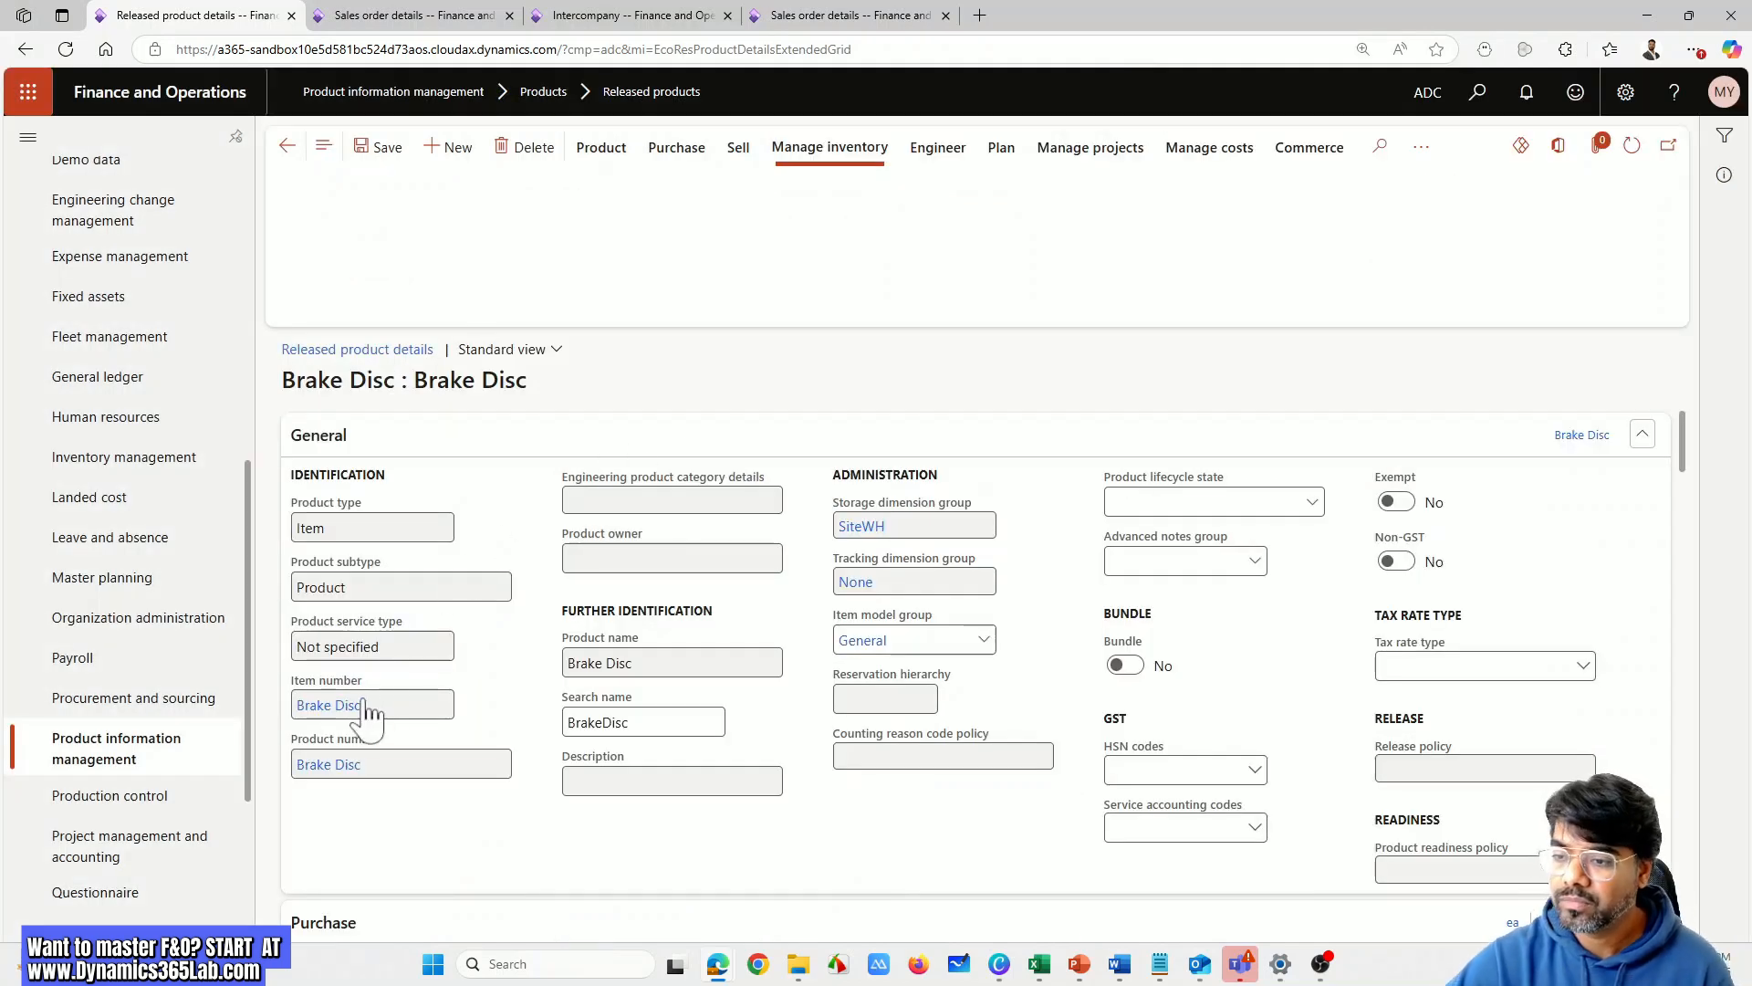
Select the new product's item number text and open the list of all purchase orders in Accounts payable
left_click_drag(363, 707, 289, 703)
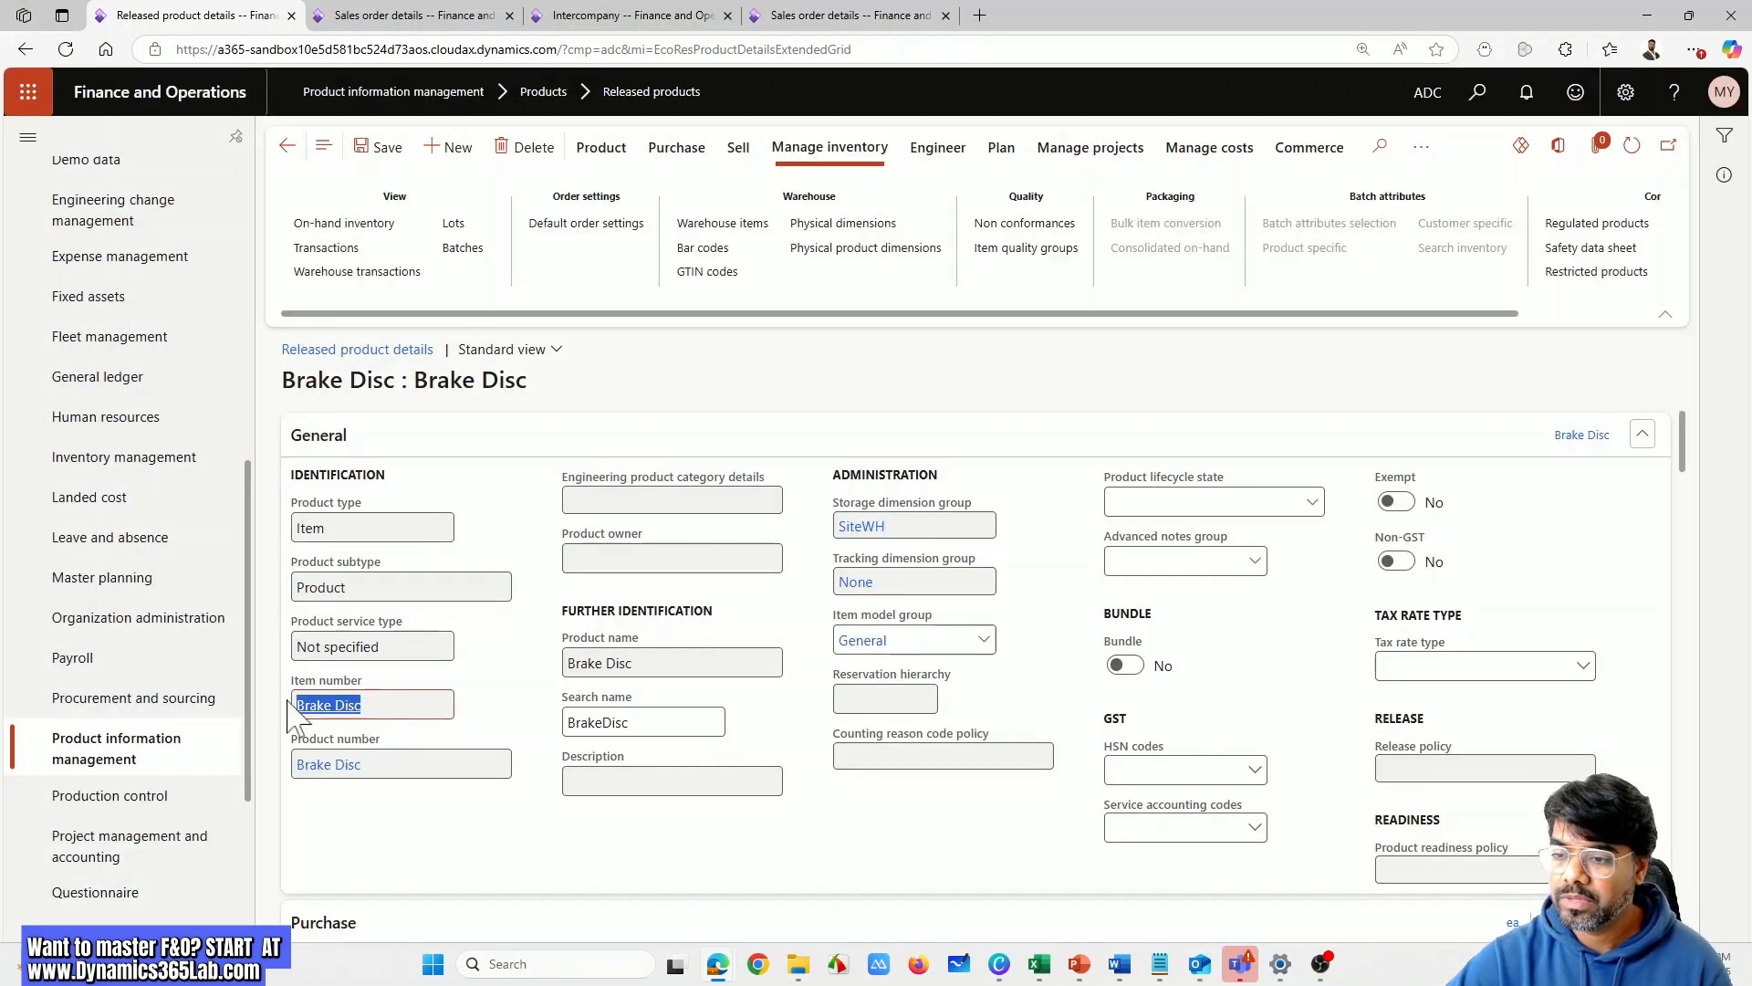
left_click(126, 753)
scroll(116, 483, "up", 7)
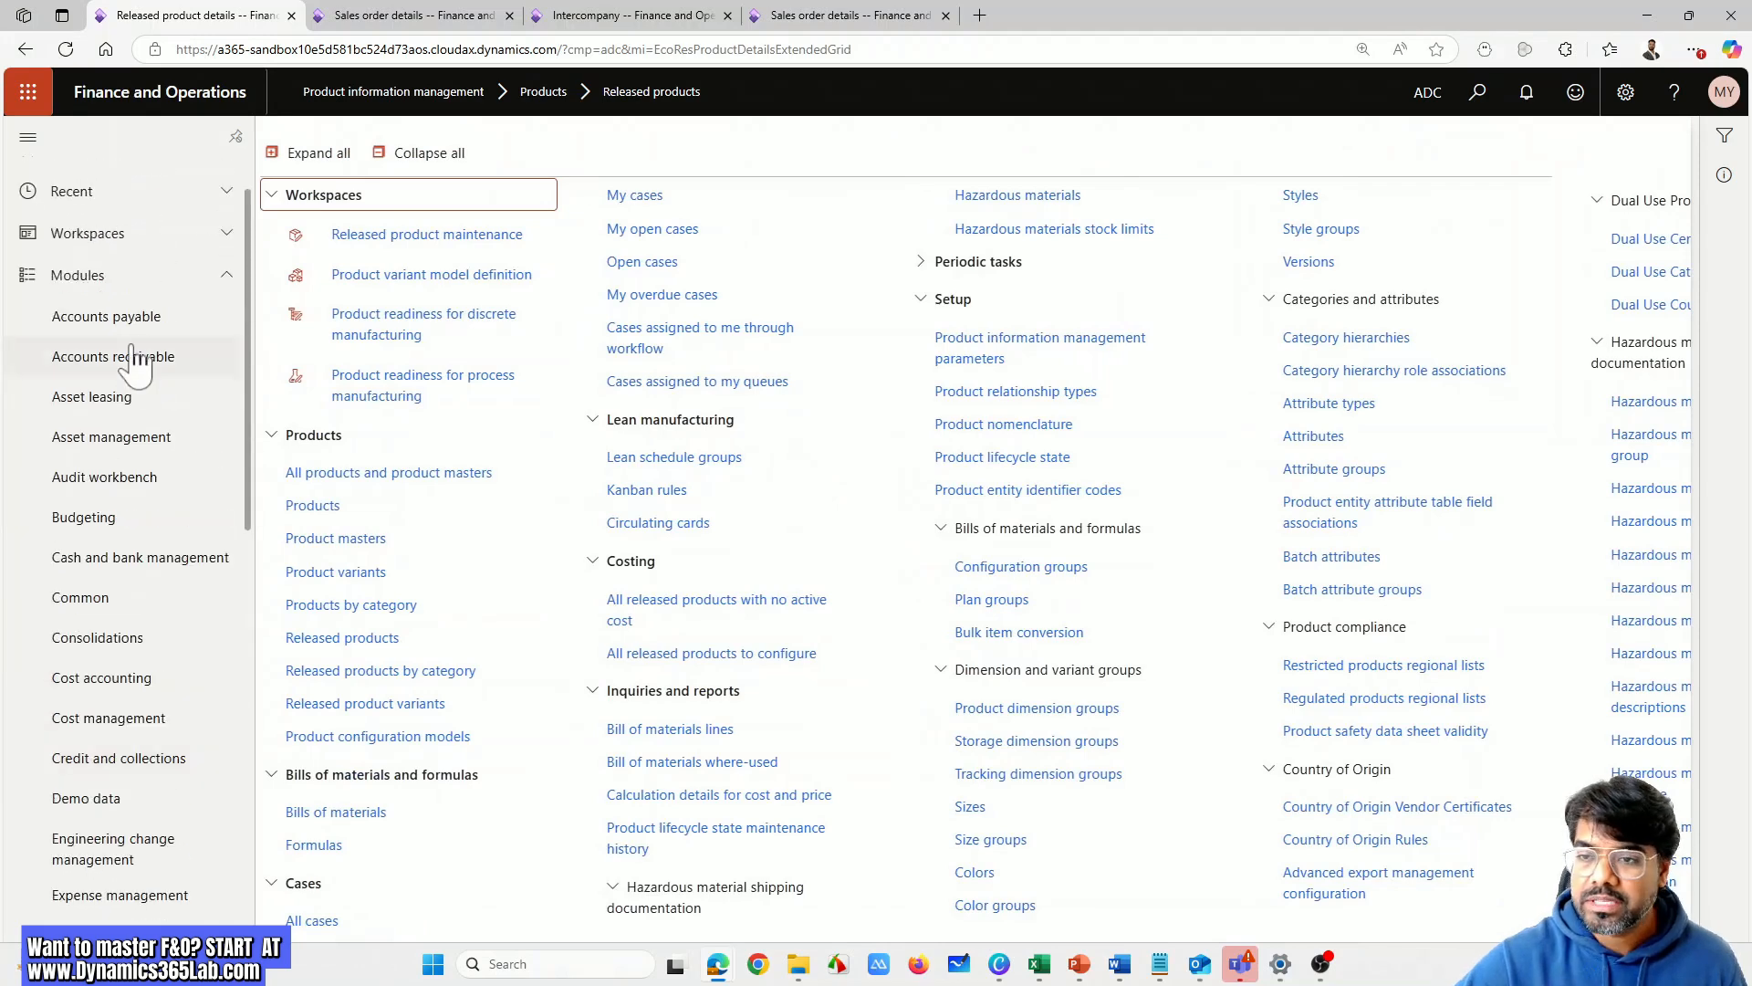
left_click(137, 328)
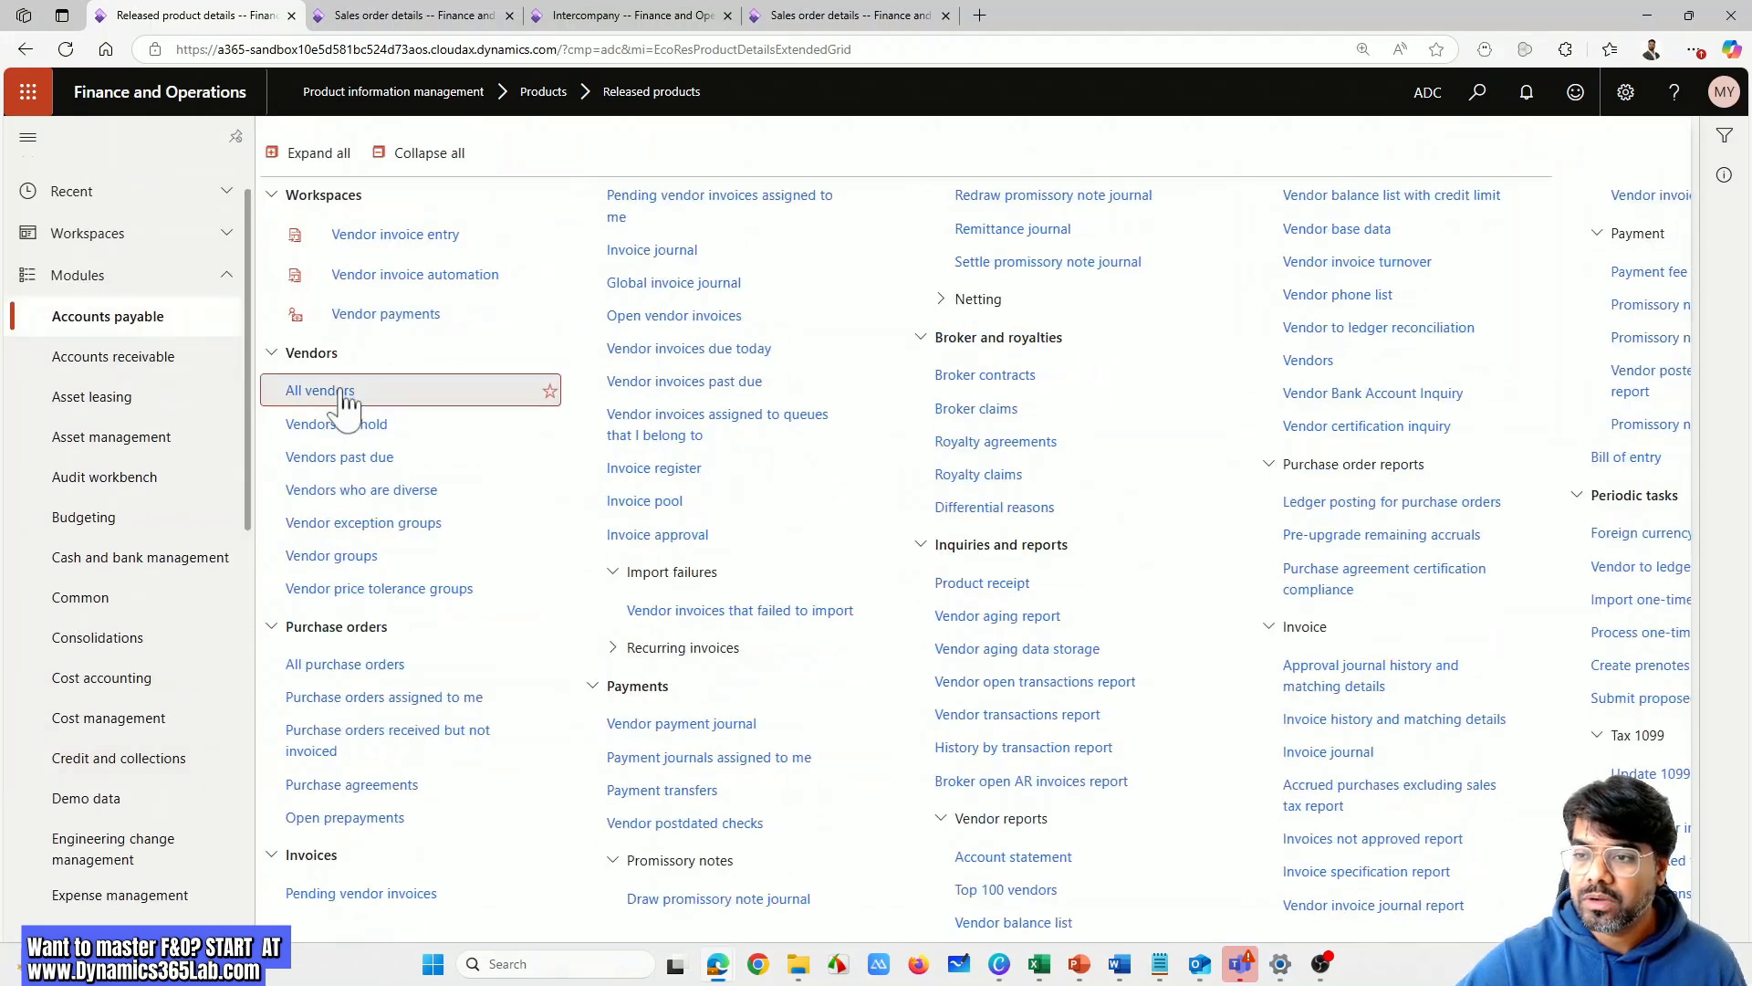
left_click_drag(346, 391, 356, 686)
left_click(354, 669)
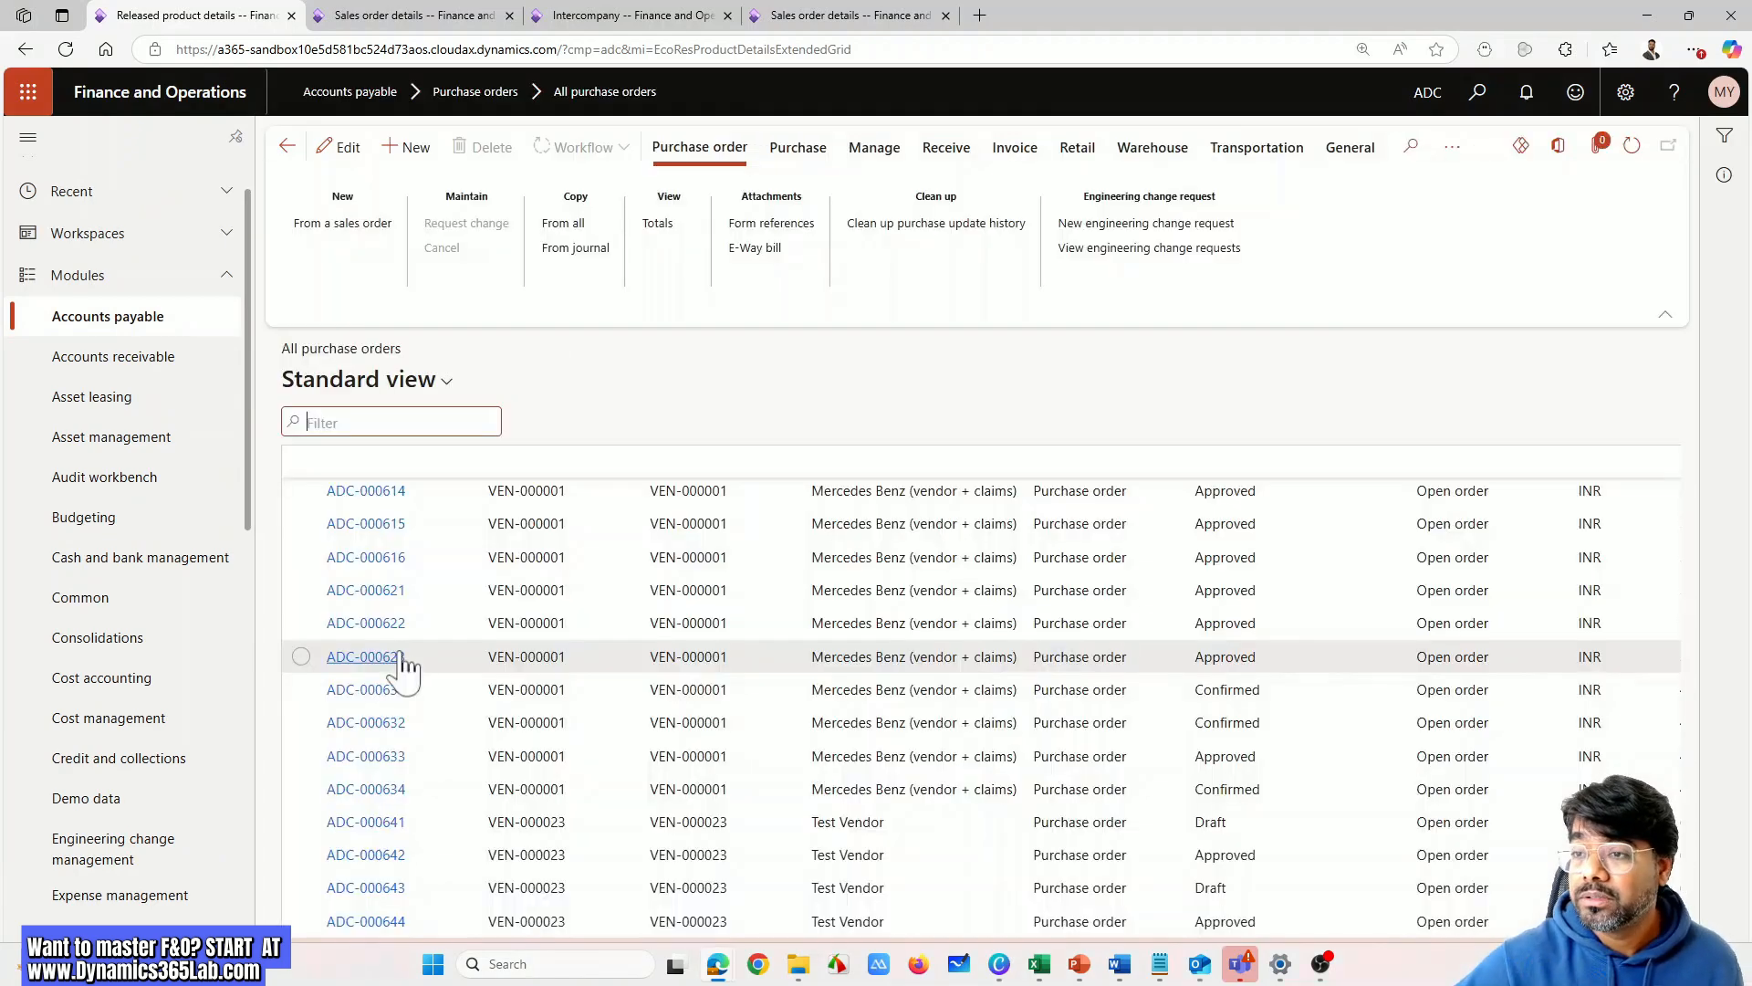
Open the USMF-Intercom Vendor record from the list of all vendors in Accounts payable
left_click(133, 317)
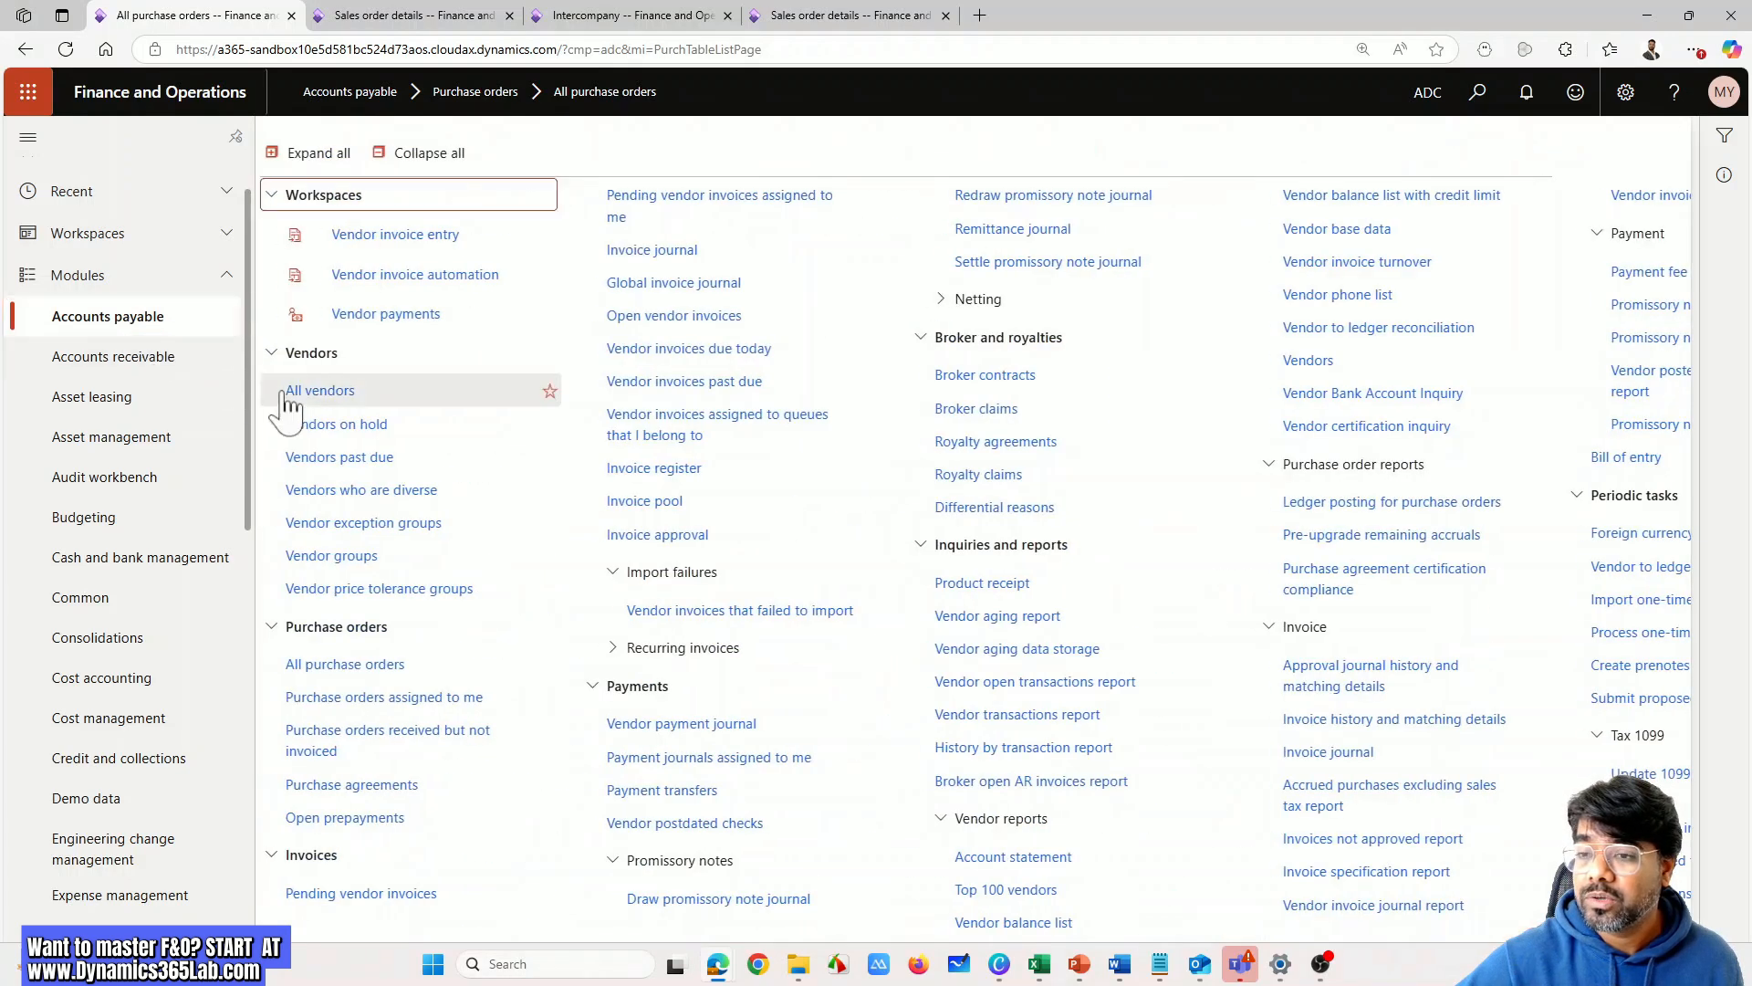
key("Escape")
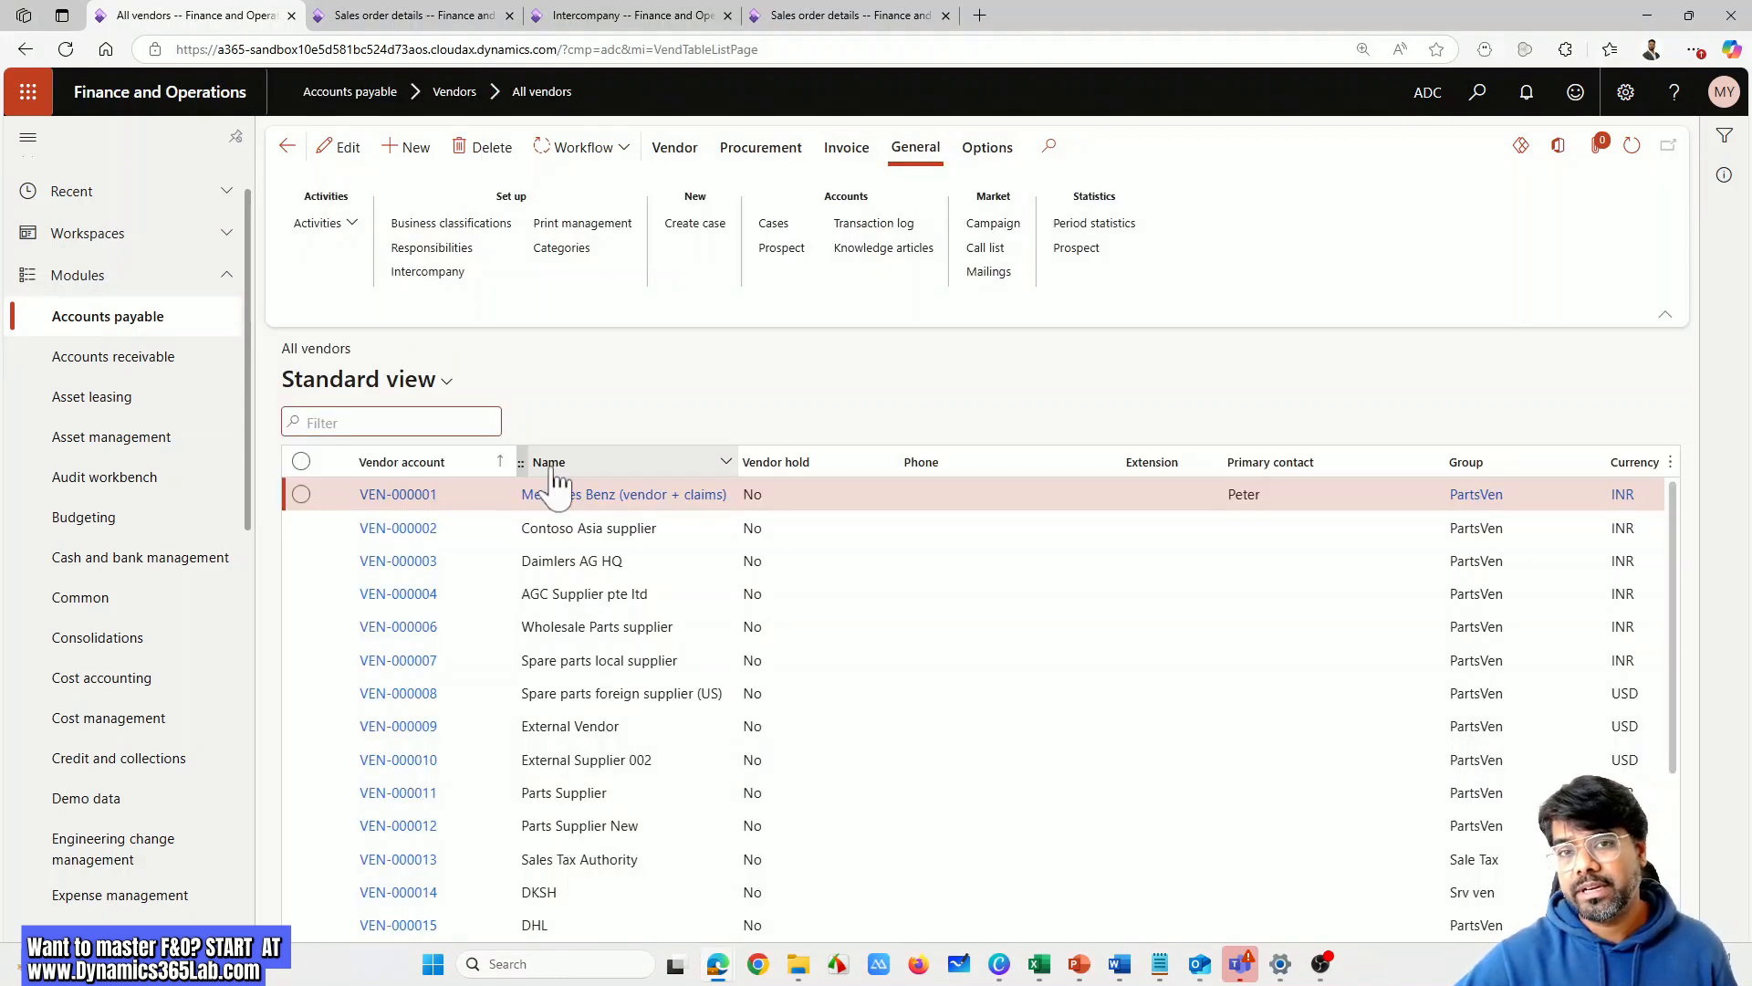
scroll(620, 767, "down", 3)
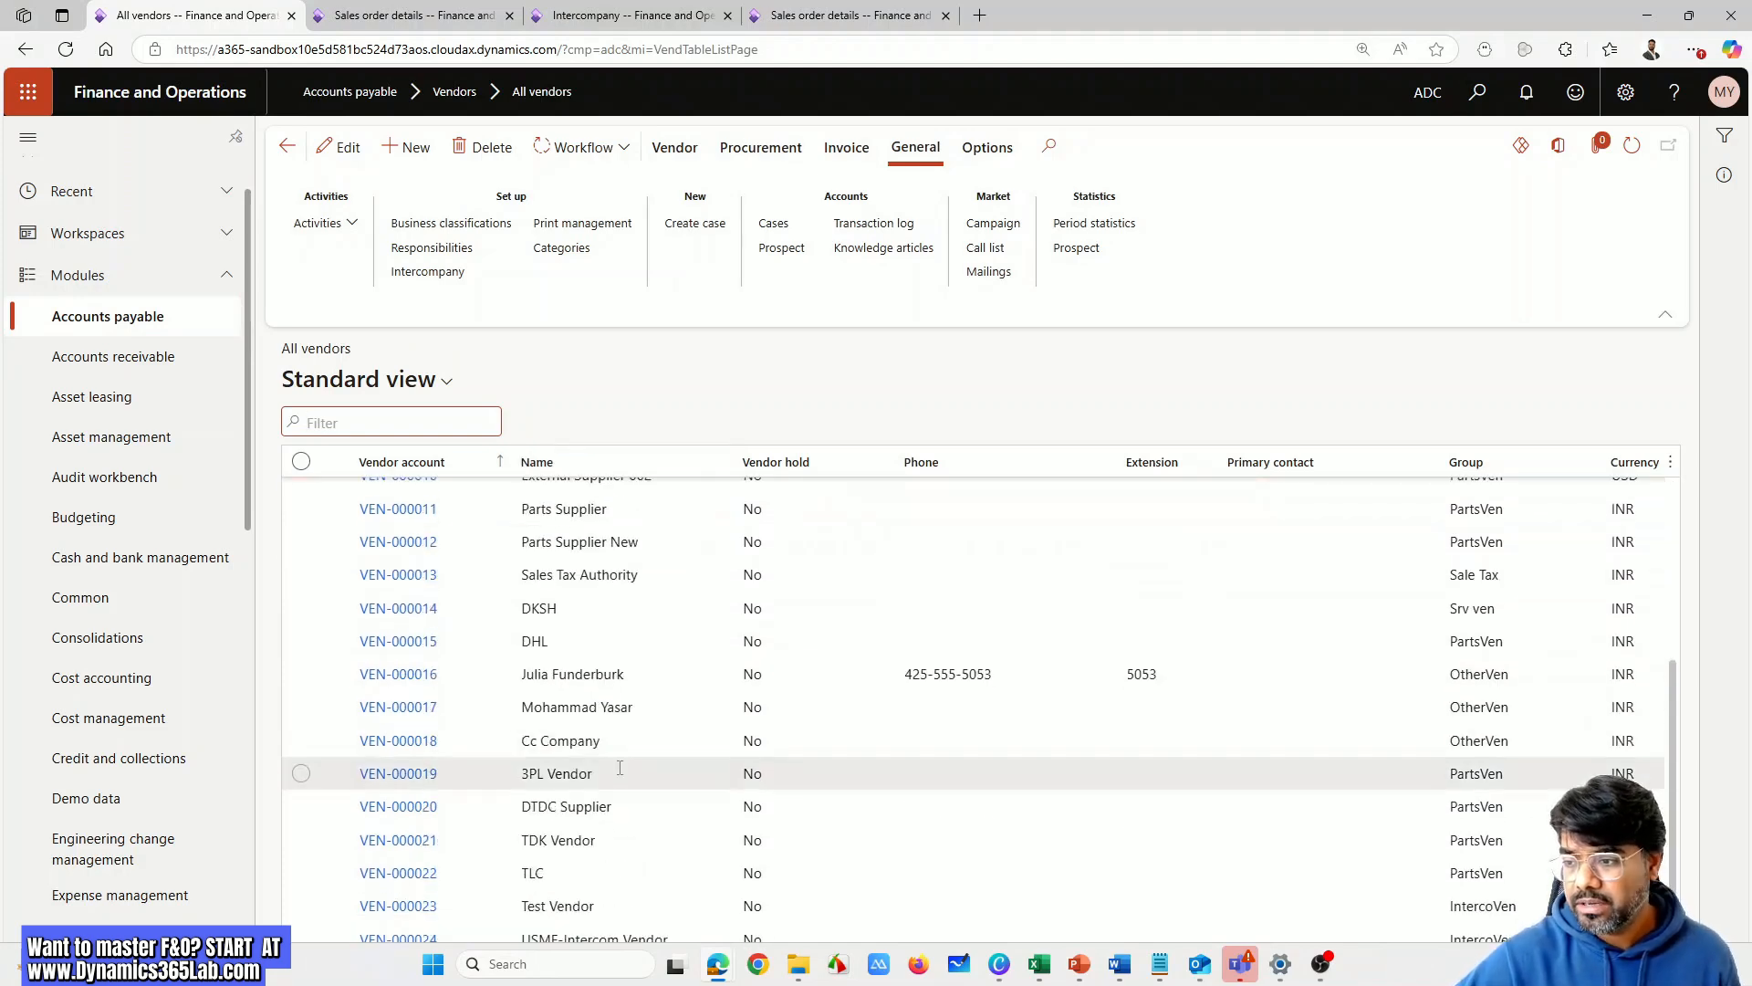
left_click(651, 938)
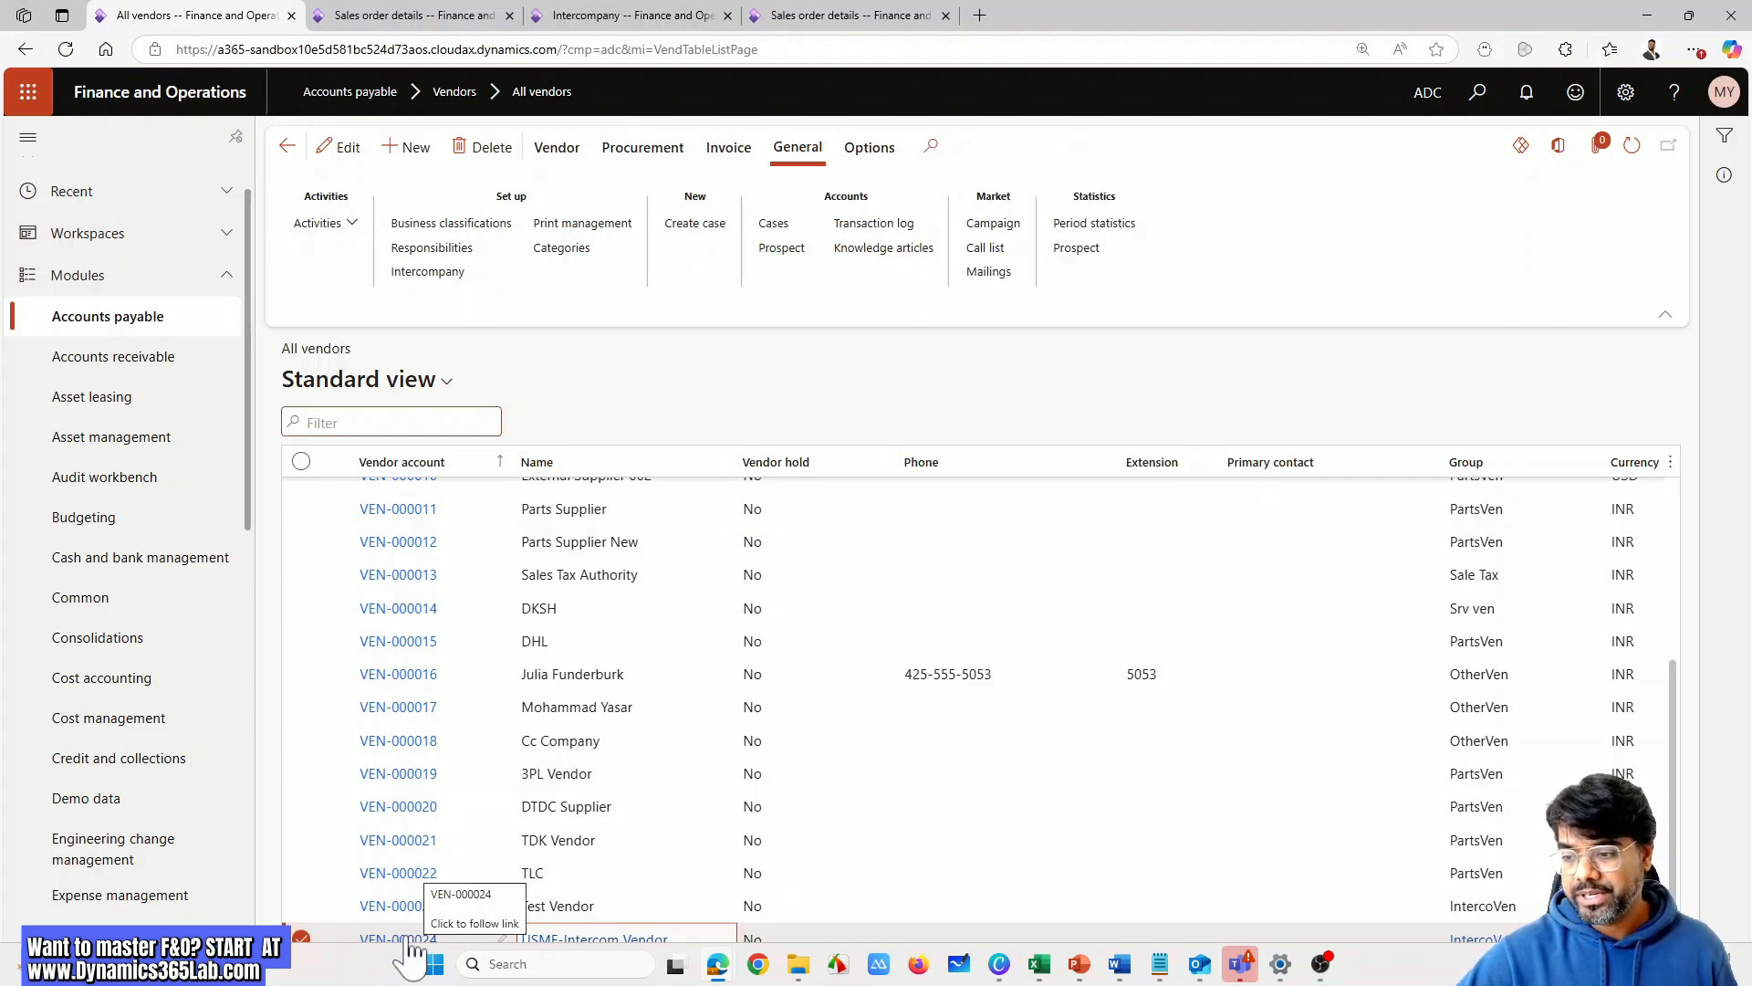
left_click(411, 940)
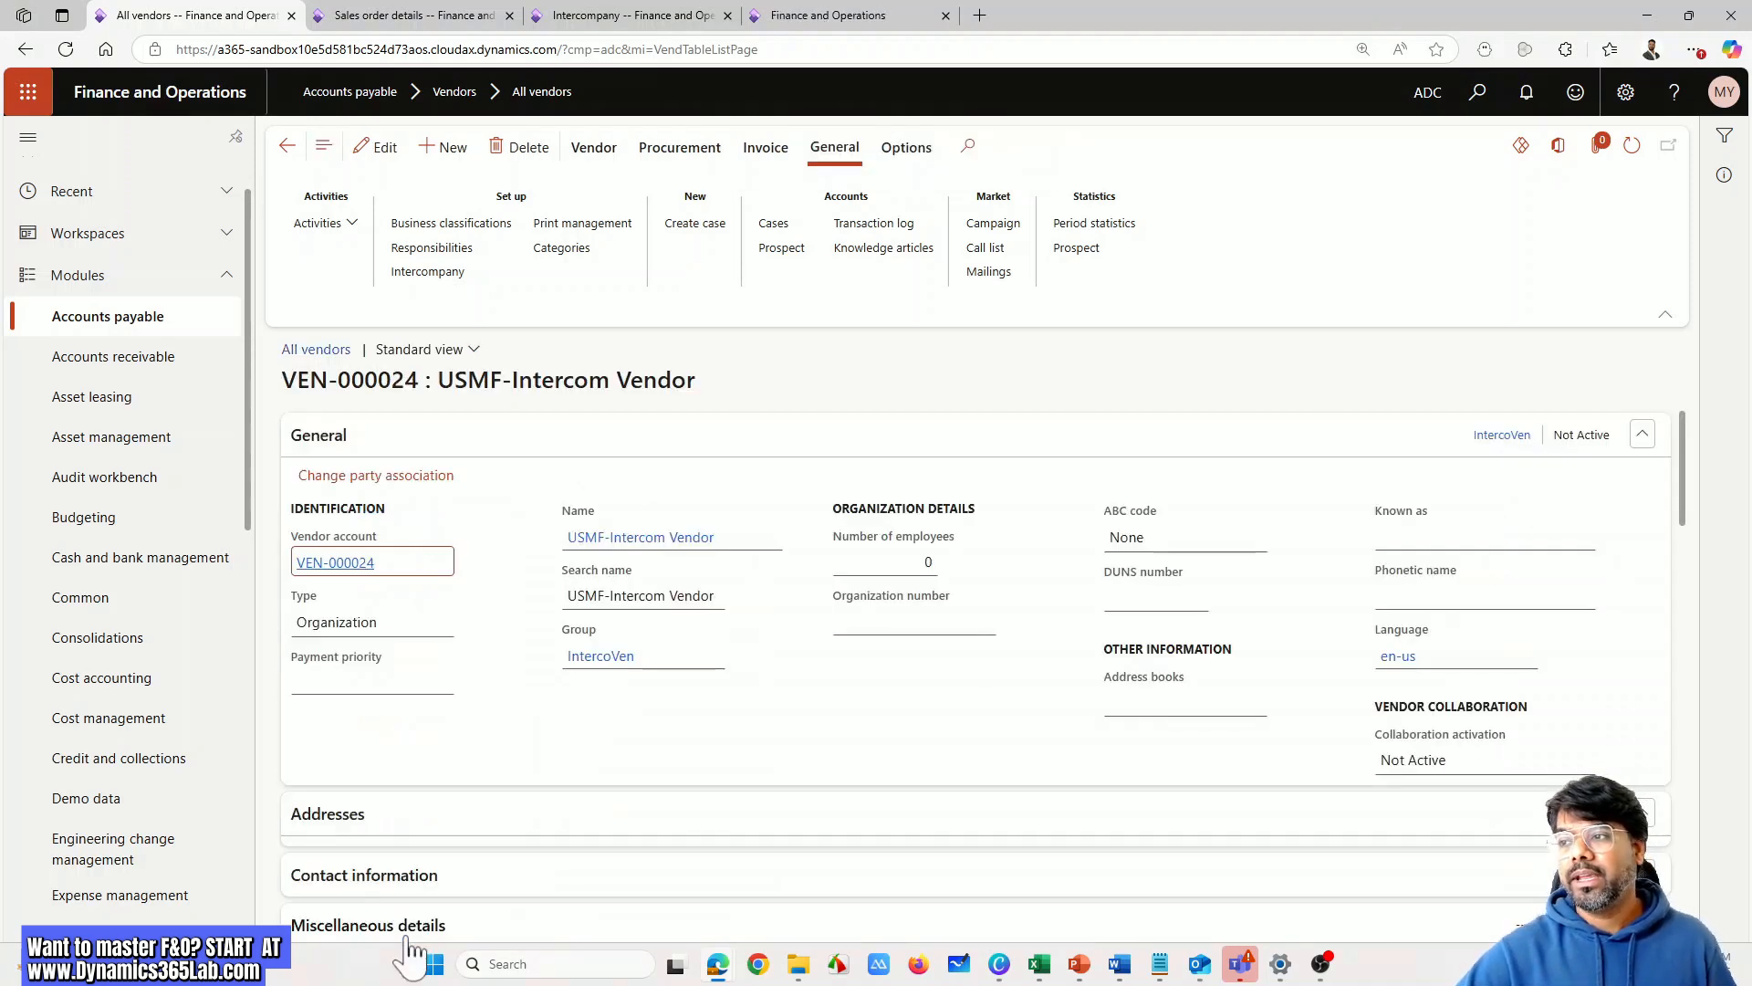
Turn on Override settings under change management for purchase orders in the vendor's purchase order defaults and return to the vendor list
left_click(618, 814)
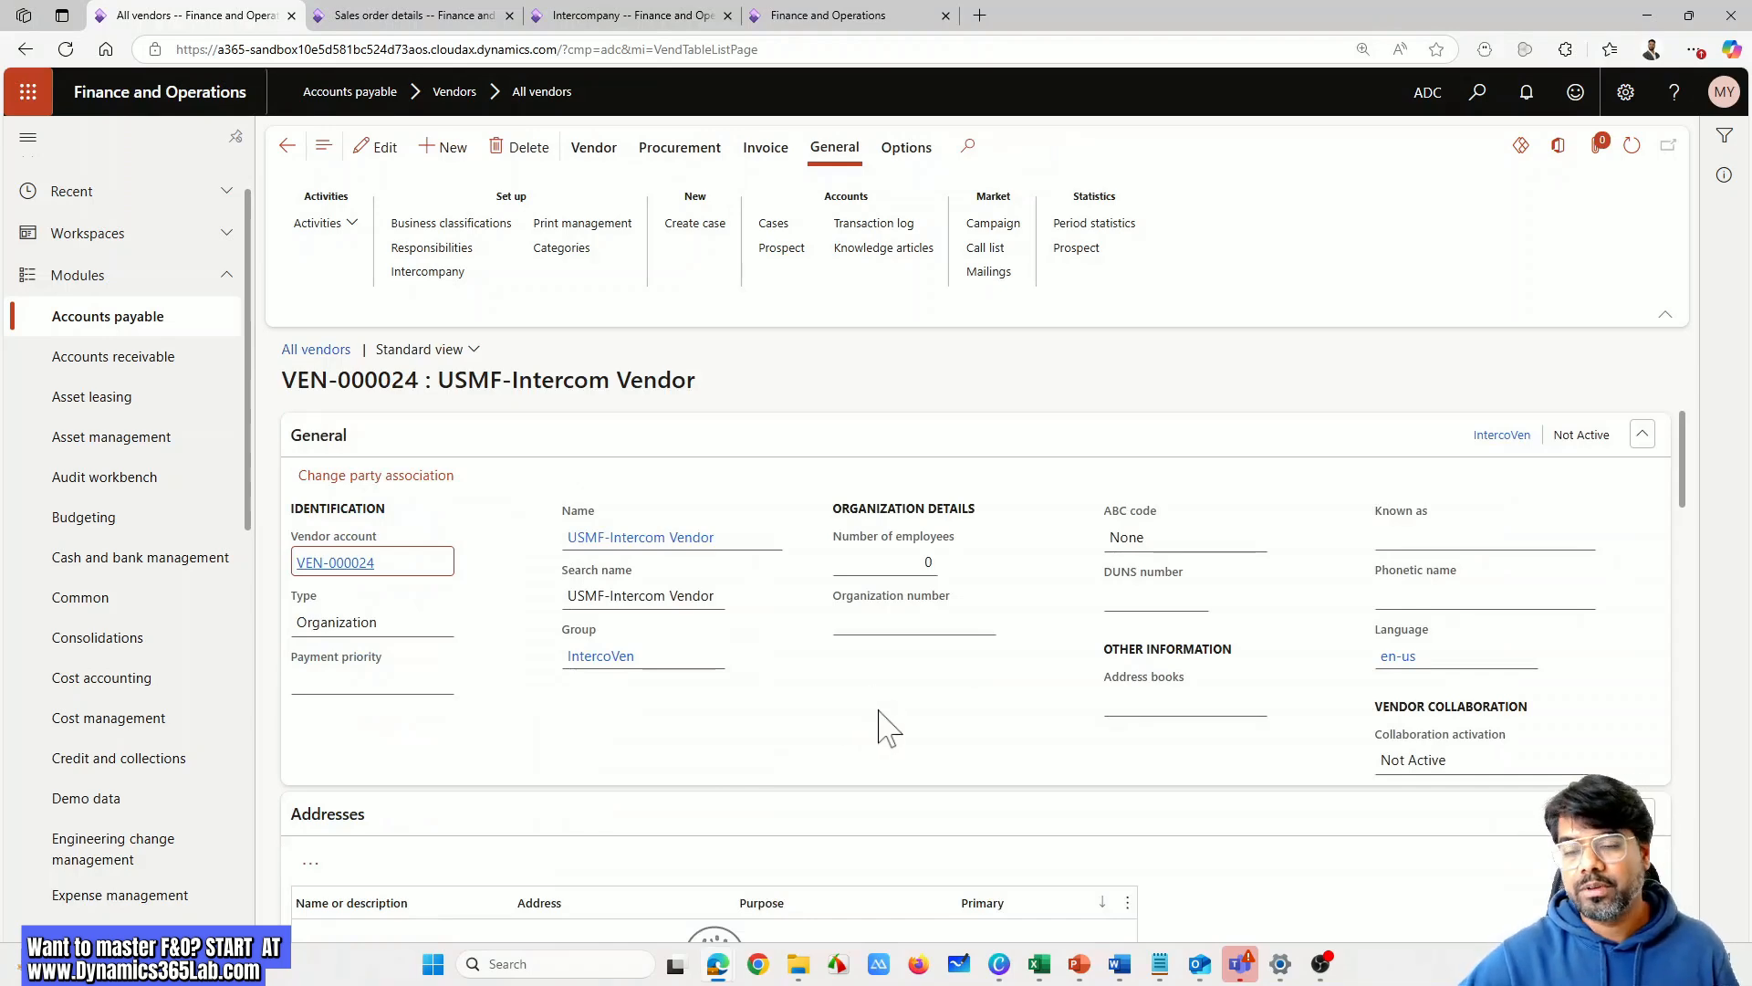
scroll(880, 721, "down", 6)
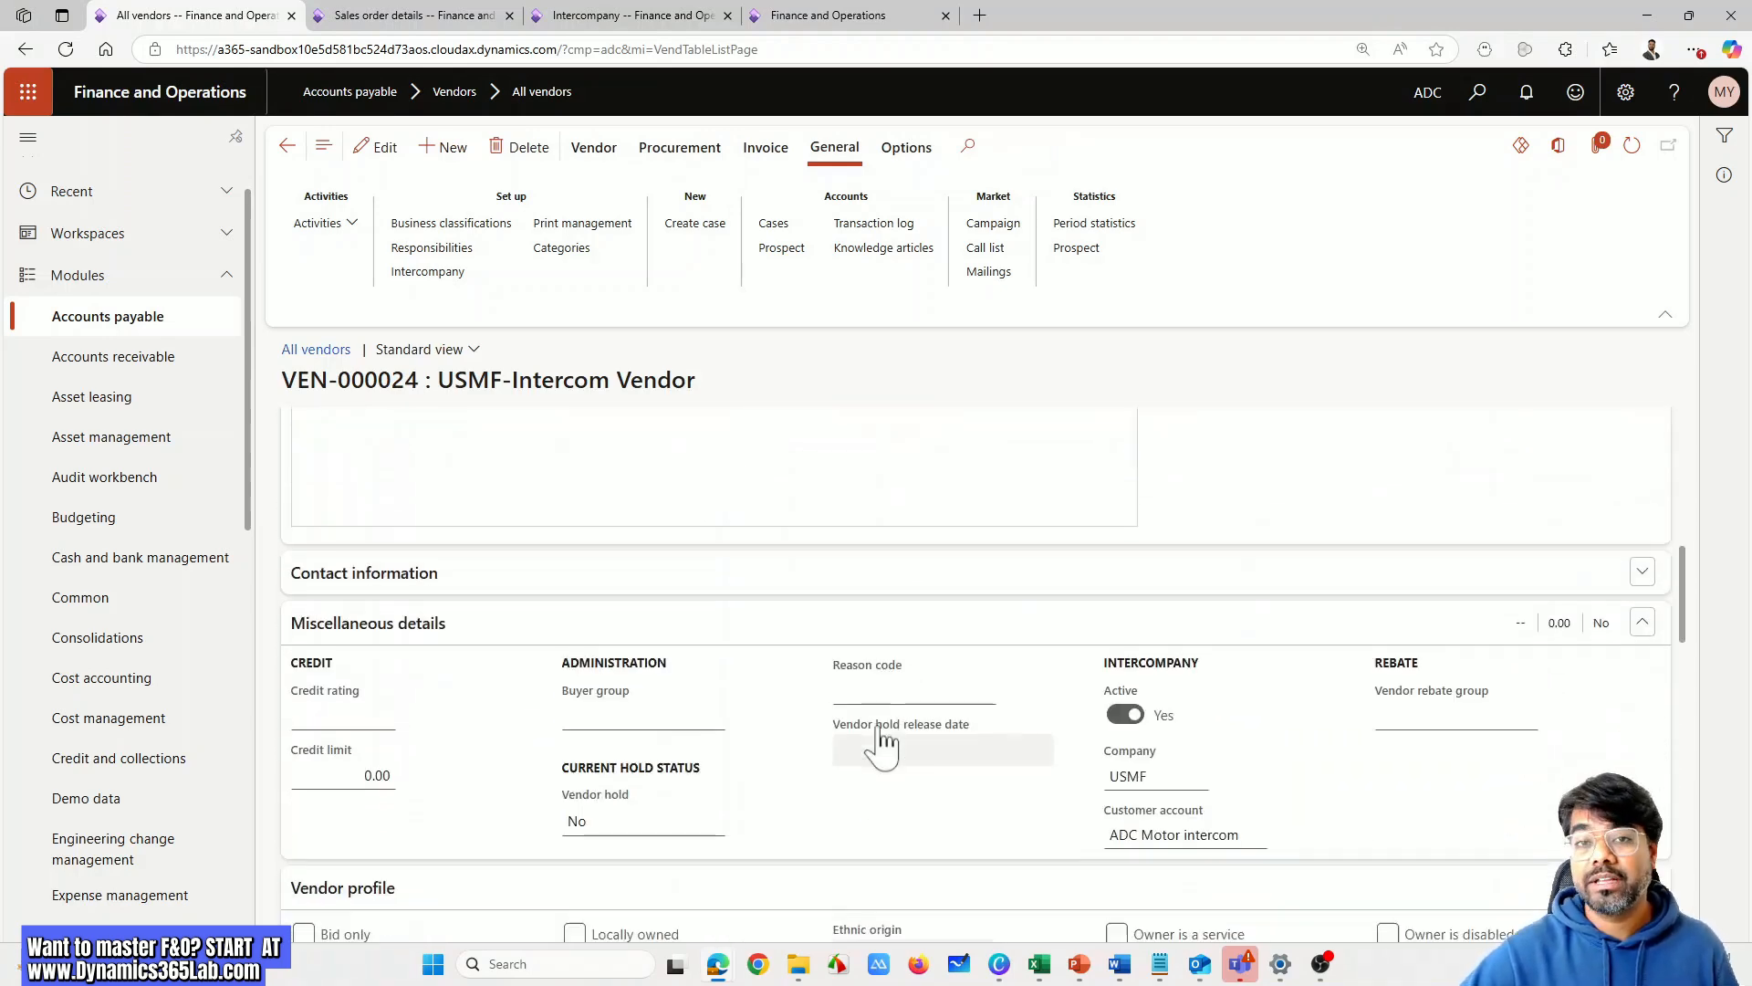
scroll(881, 744, "down", 10)
scroll(901, 765, "up", 3)
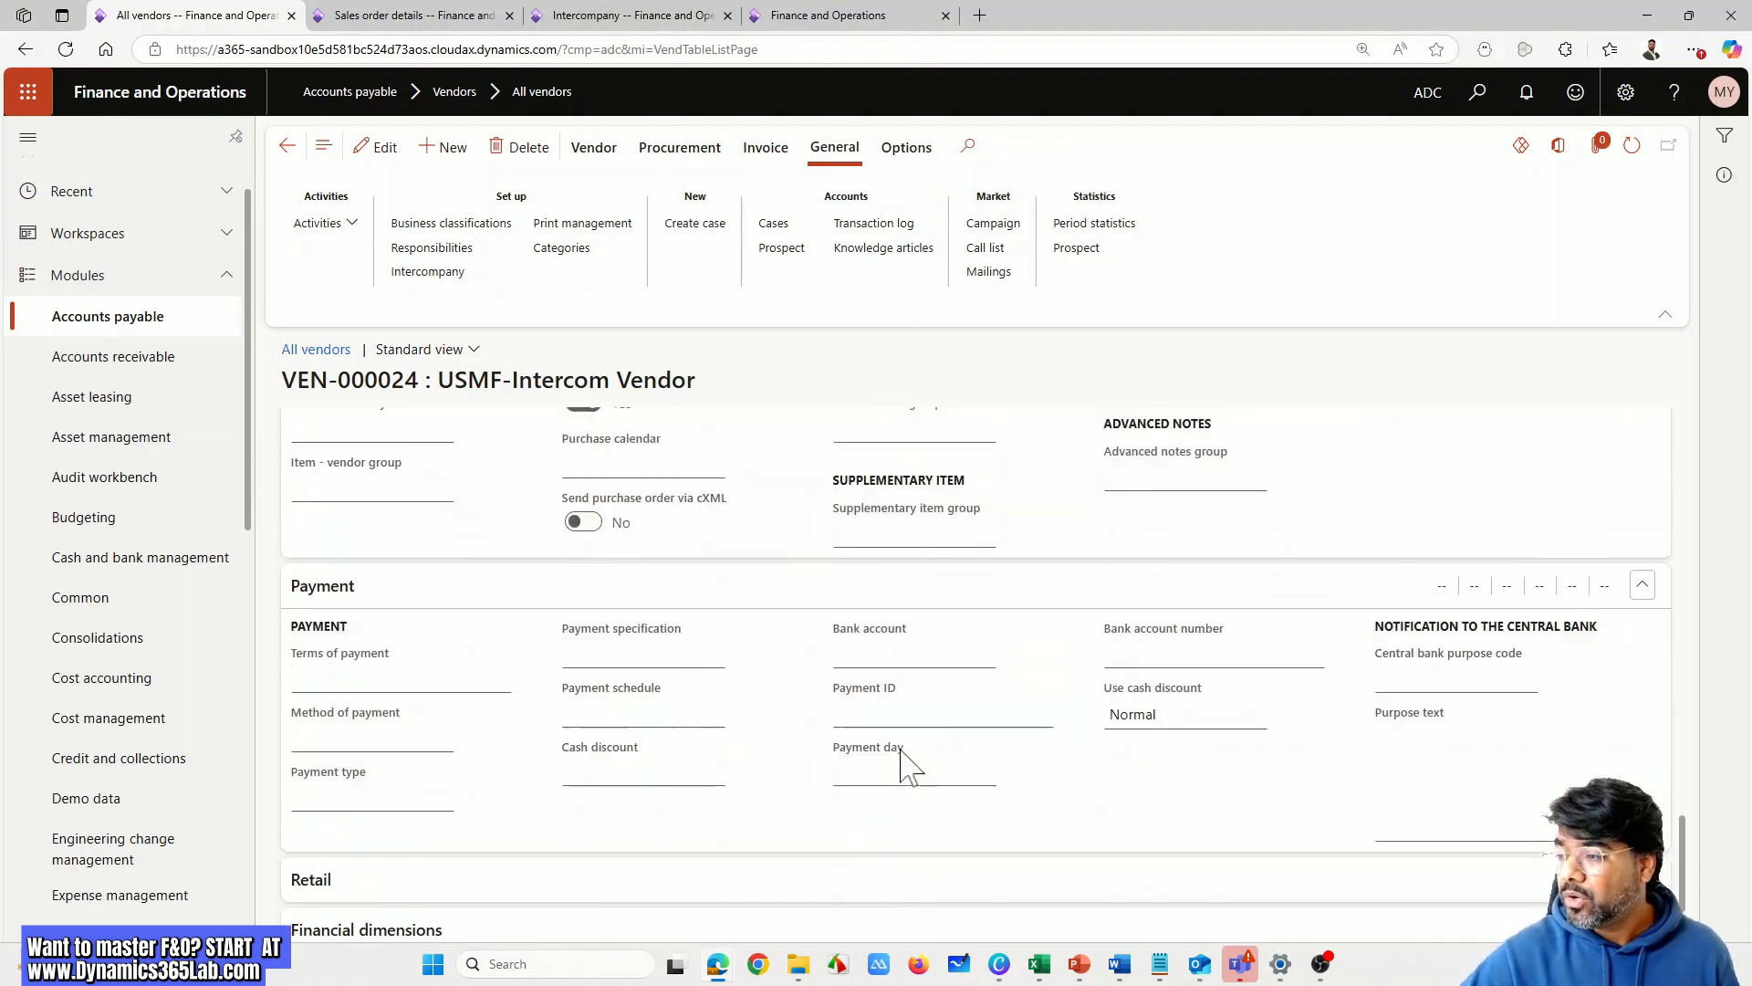
scroll(902, 765, "up", 3)
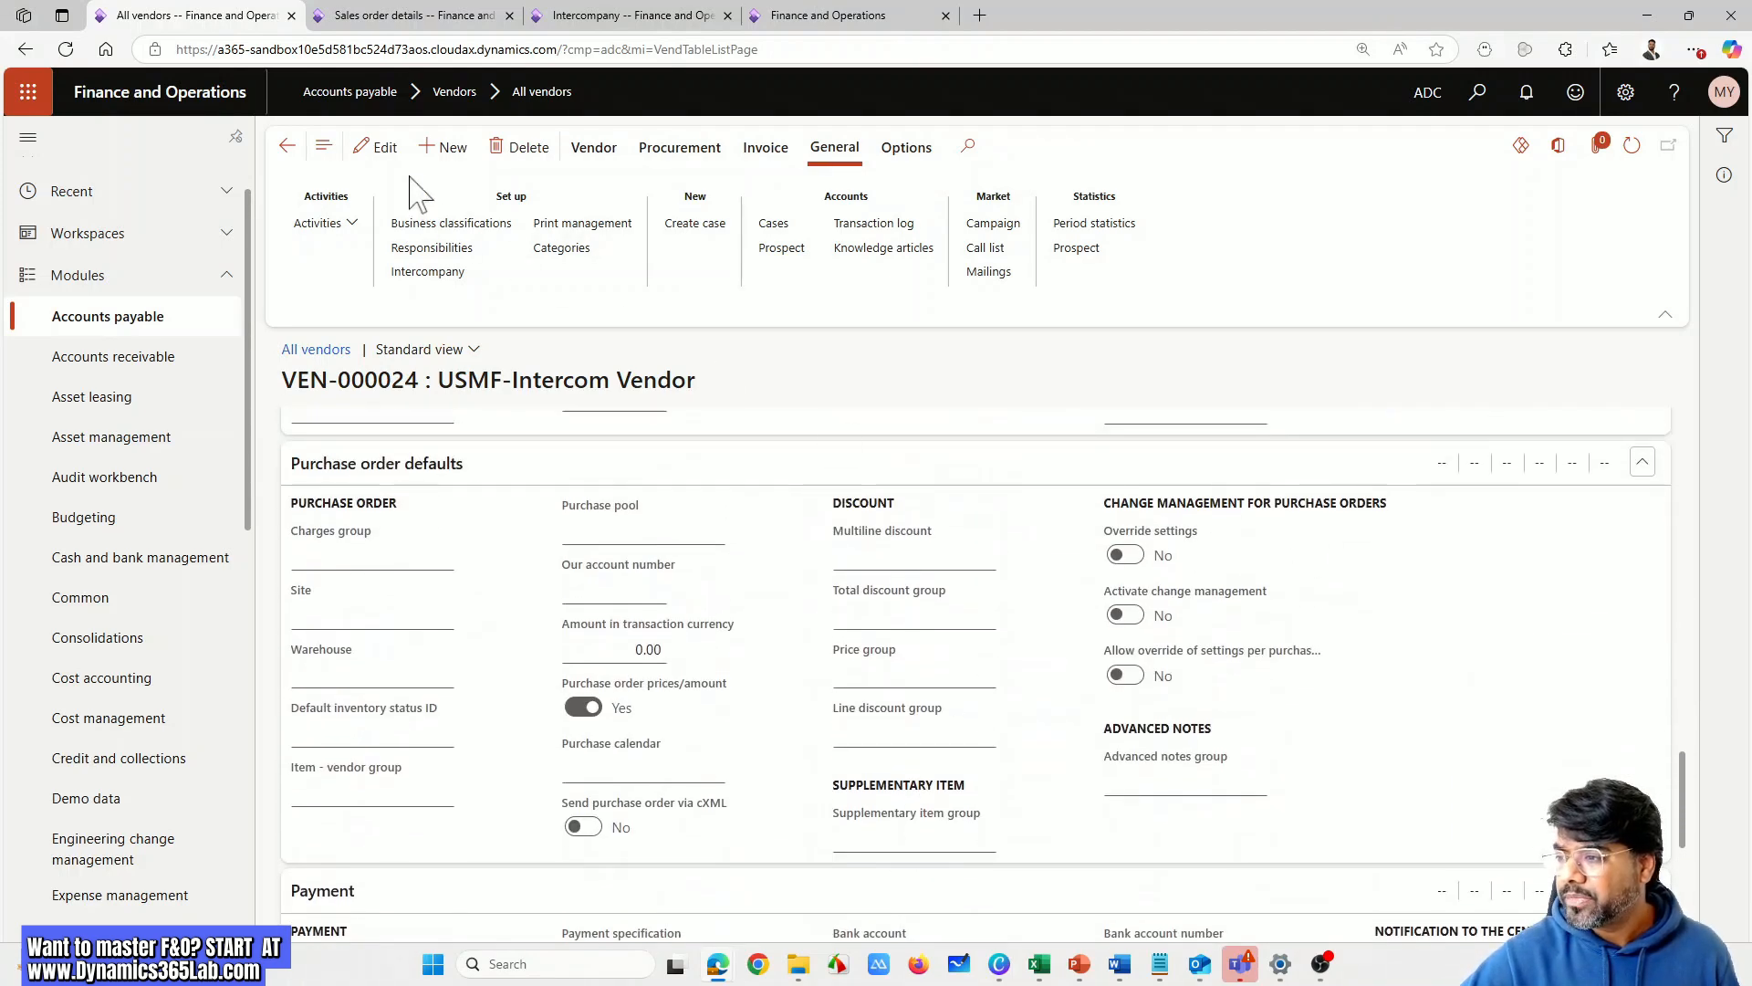
left_click(377, 149)
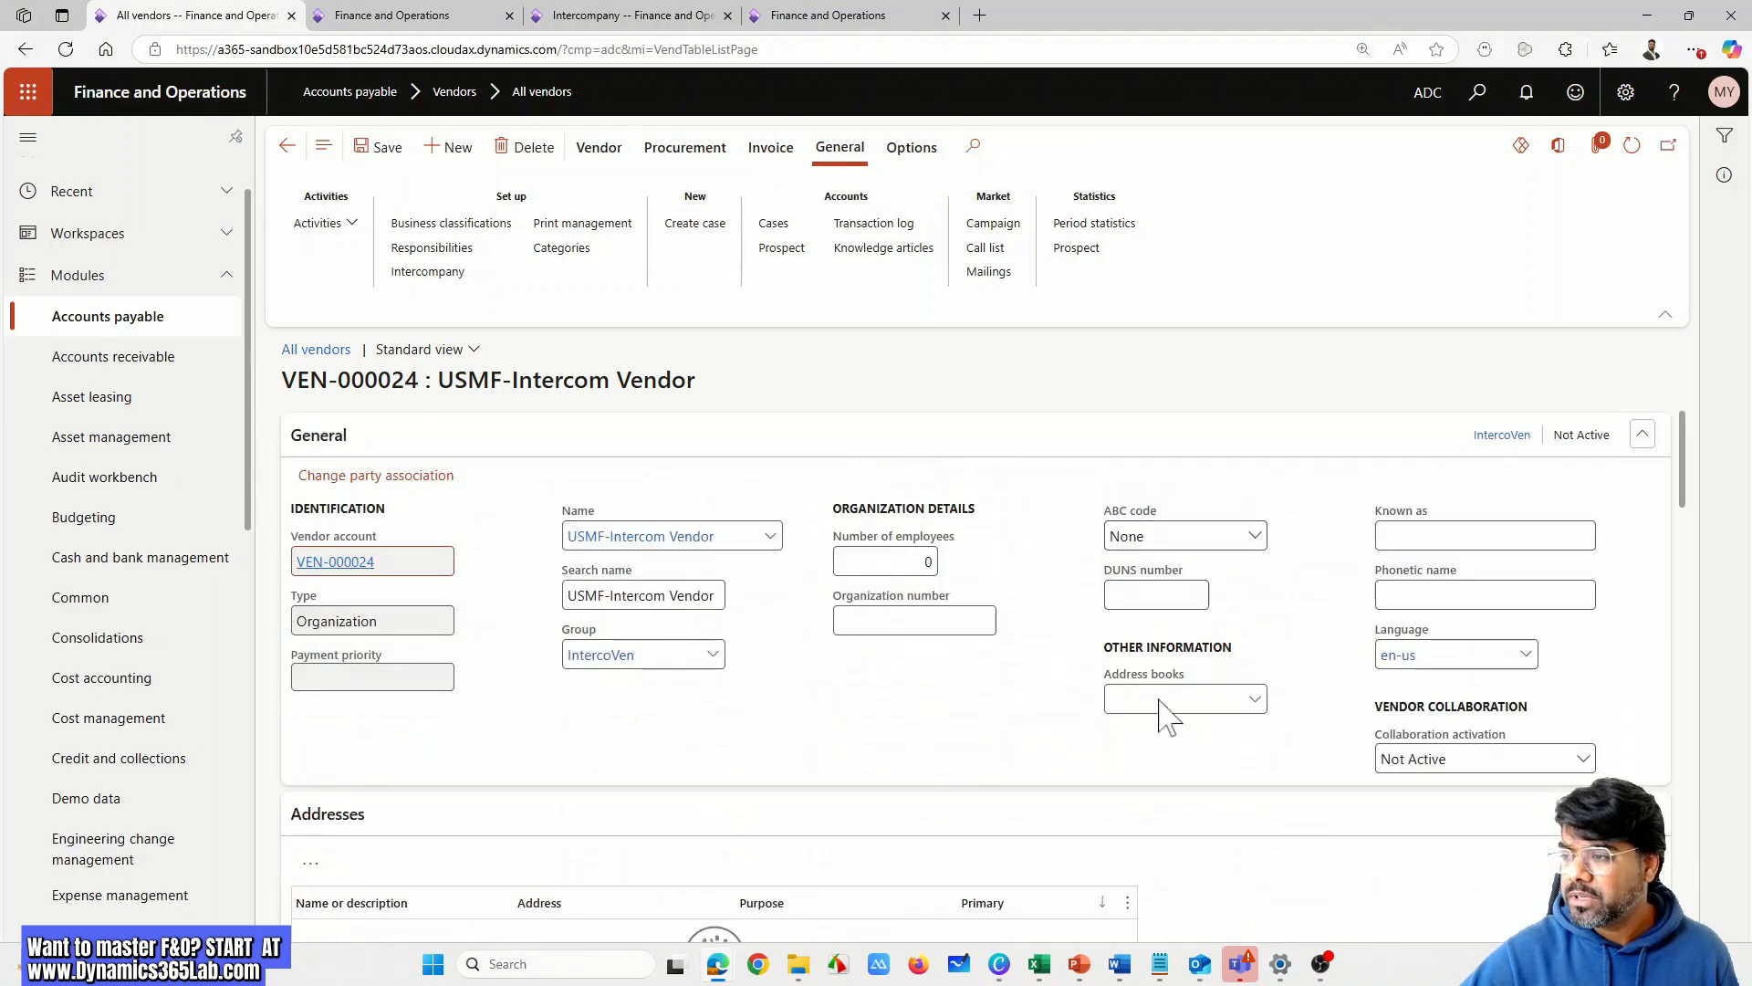
scroll(1196, 802, "down", 10)
scroll(1223, 835, "up", 2)
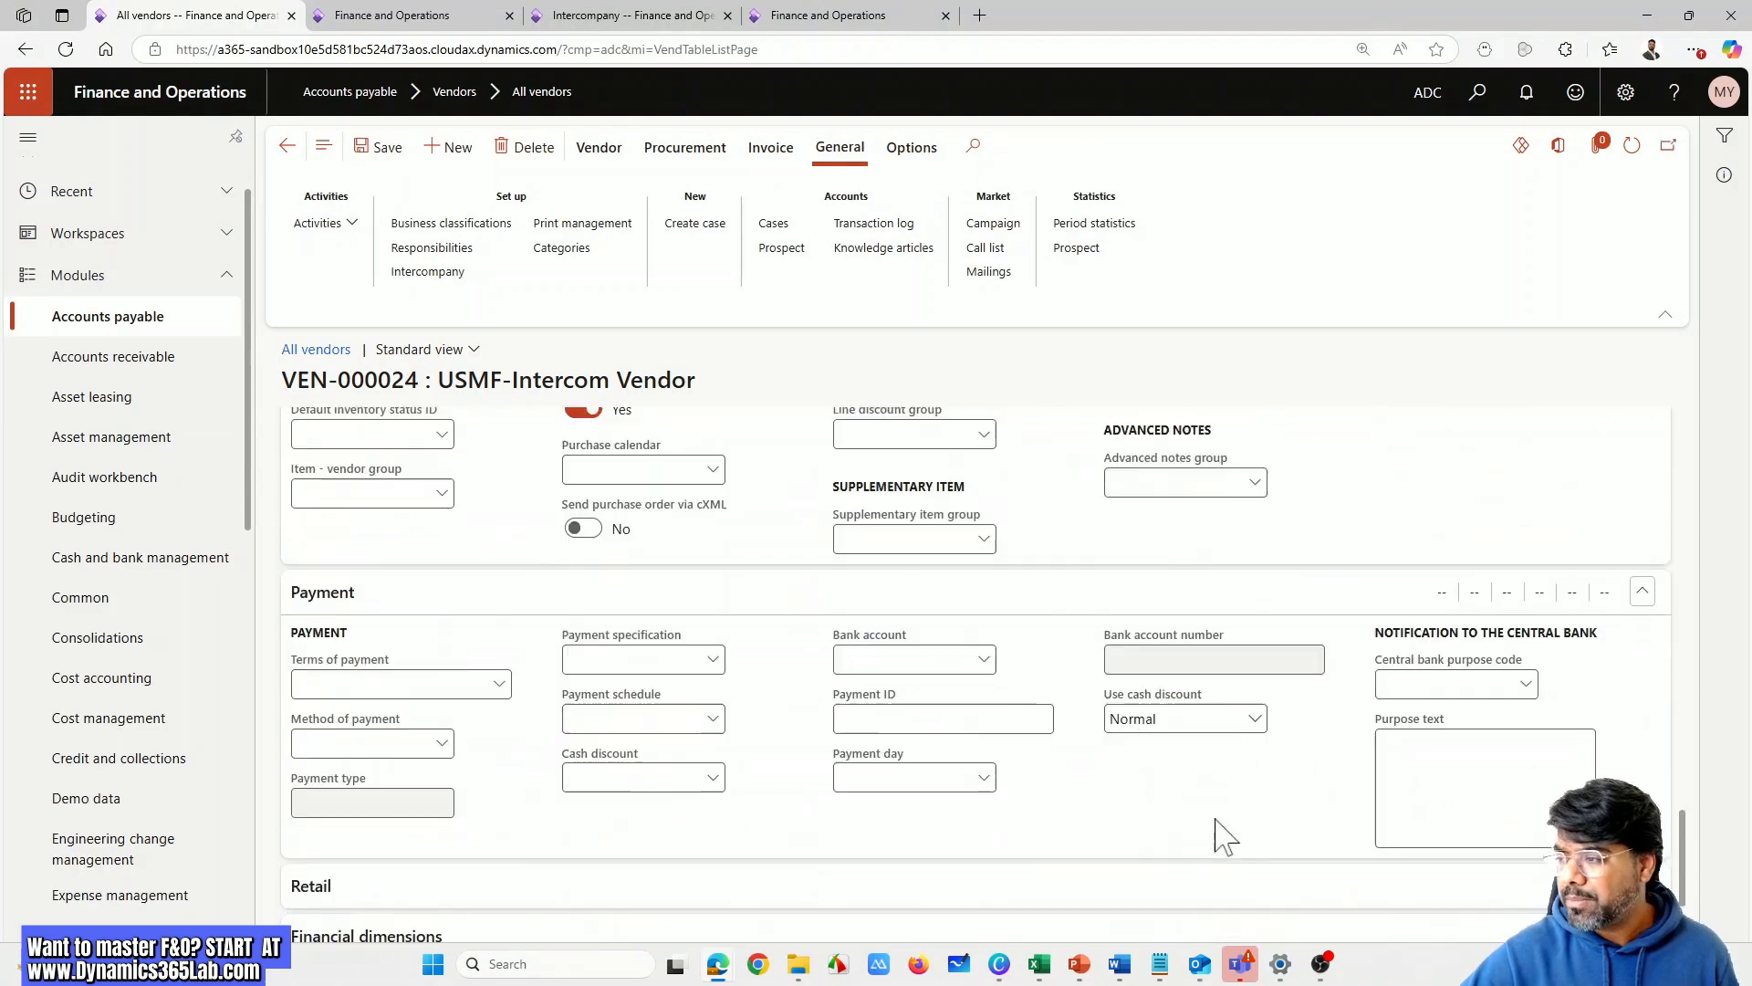
scroll(1223, 835, "up", 5)
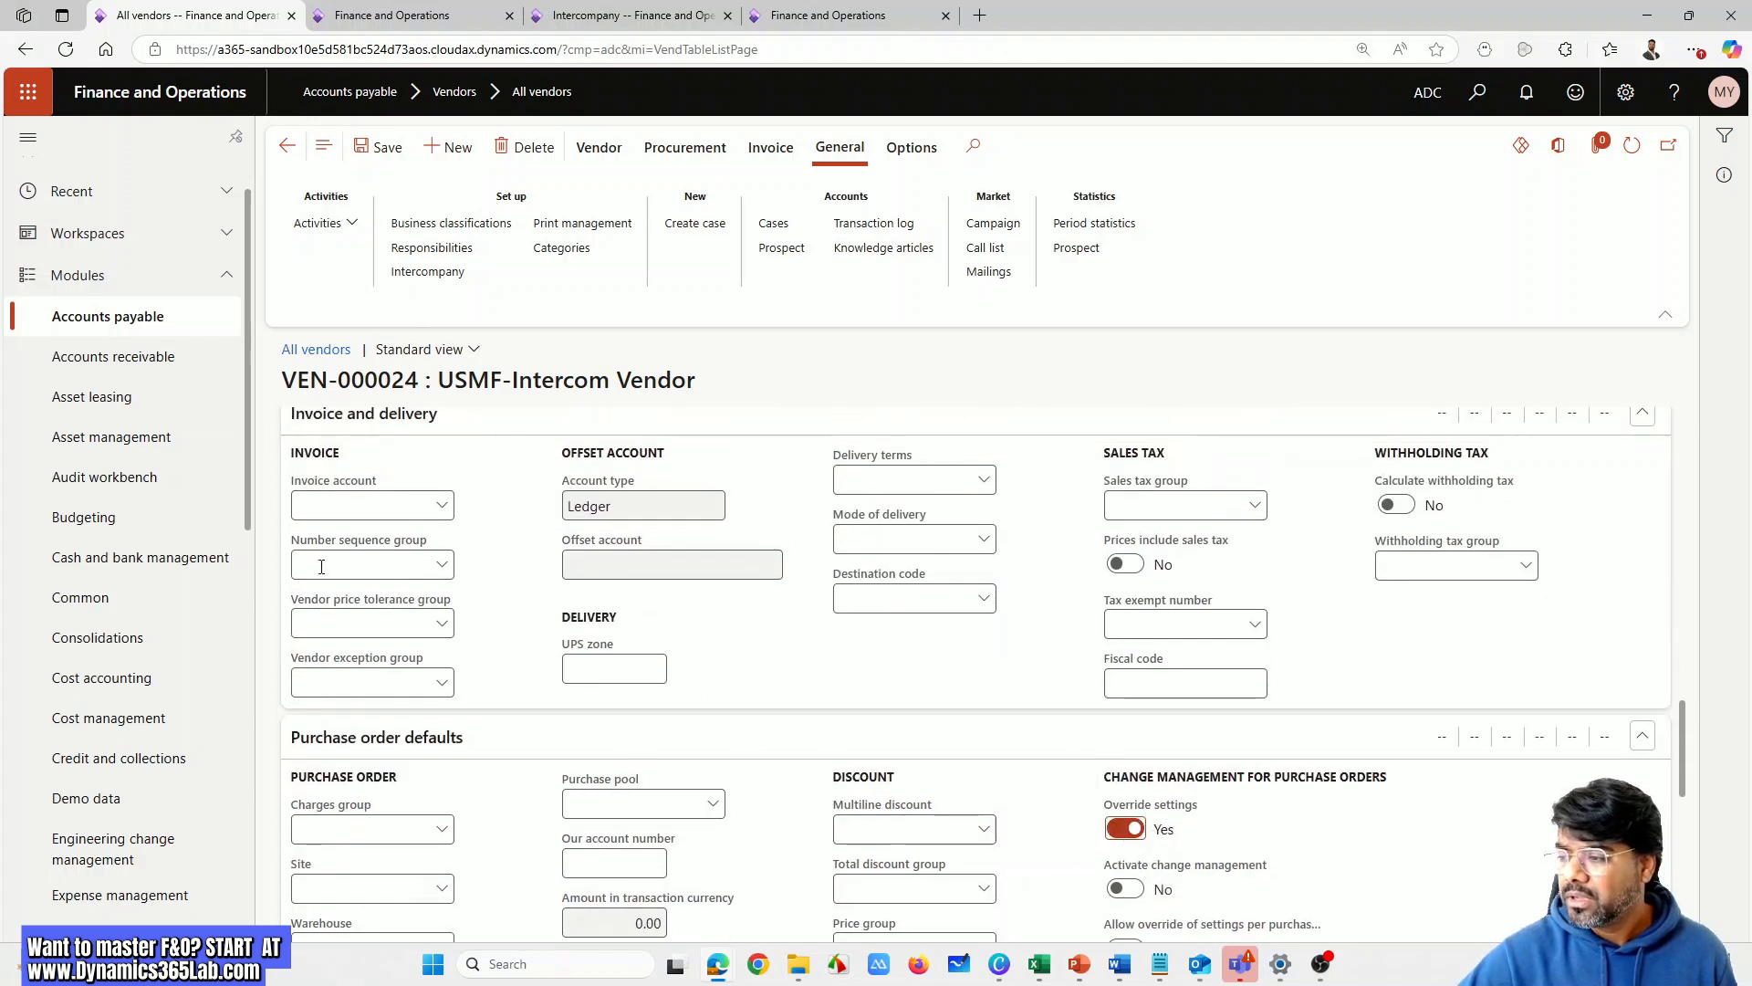
left_click(286, 146)
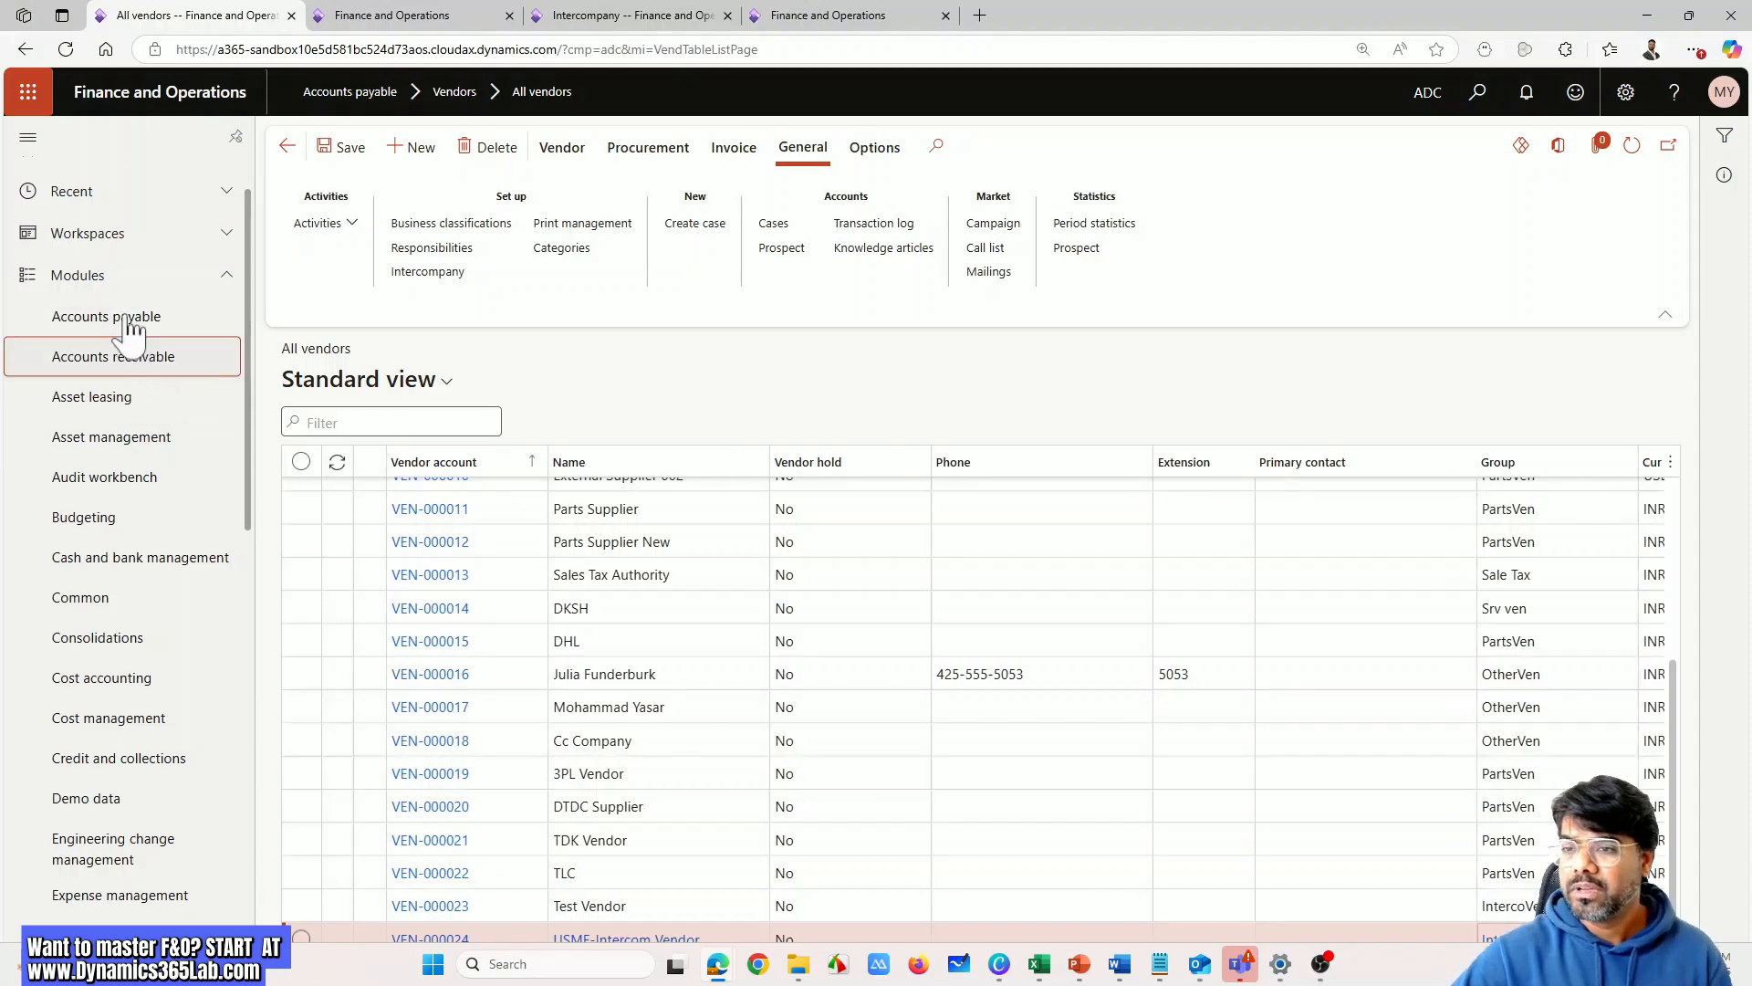
Start a new purchase order from the all purchase orders list and choose USMF-Intercom Vendor as the vendor account
left_click(126, 320)
left_click(354, 667)
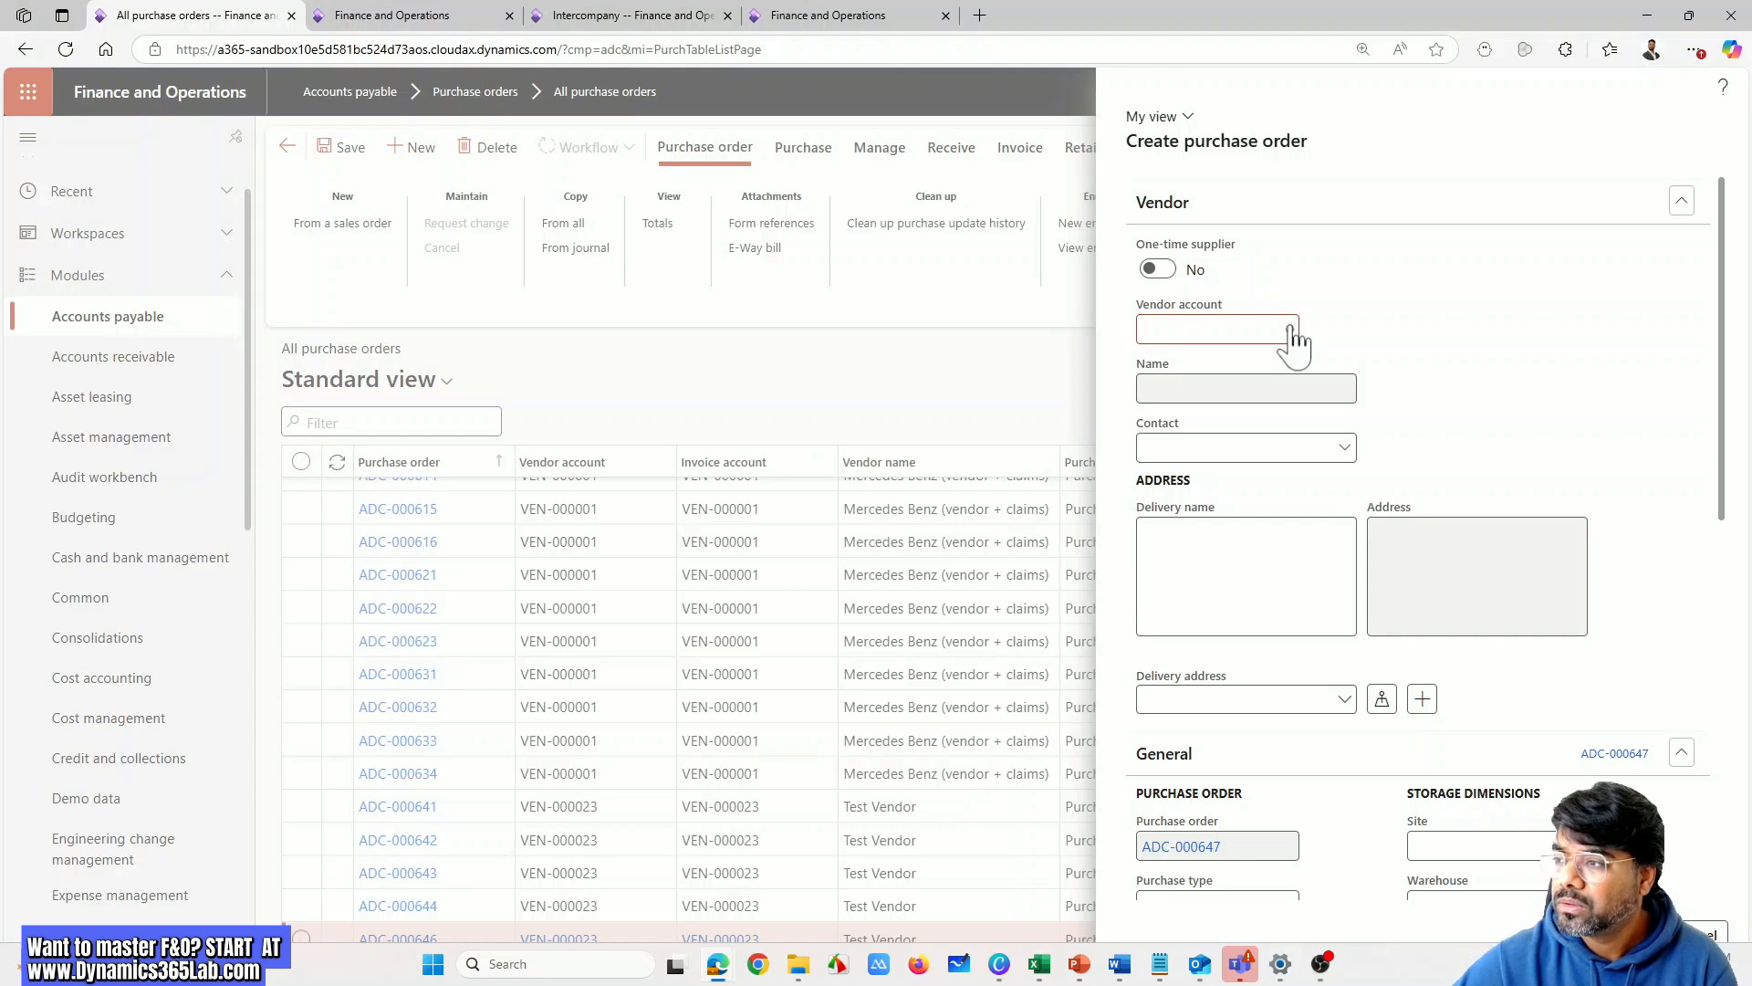
left_click(1290, 329)
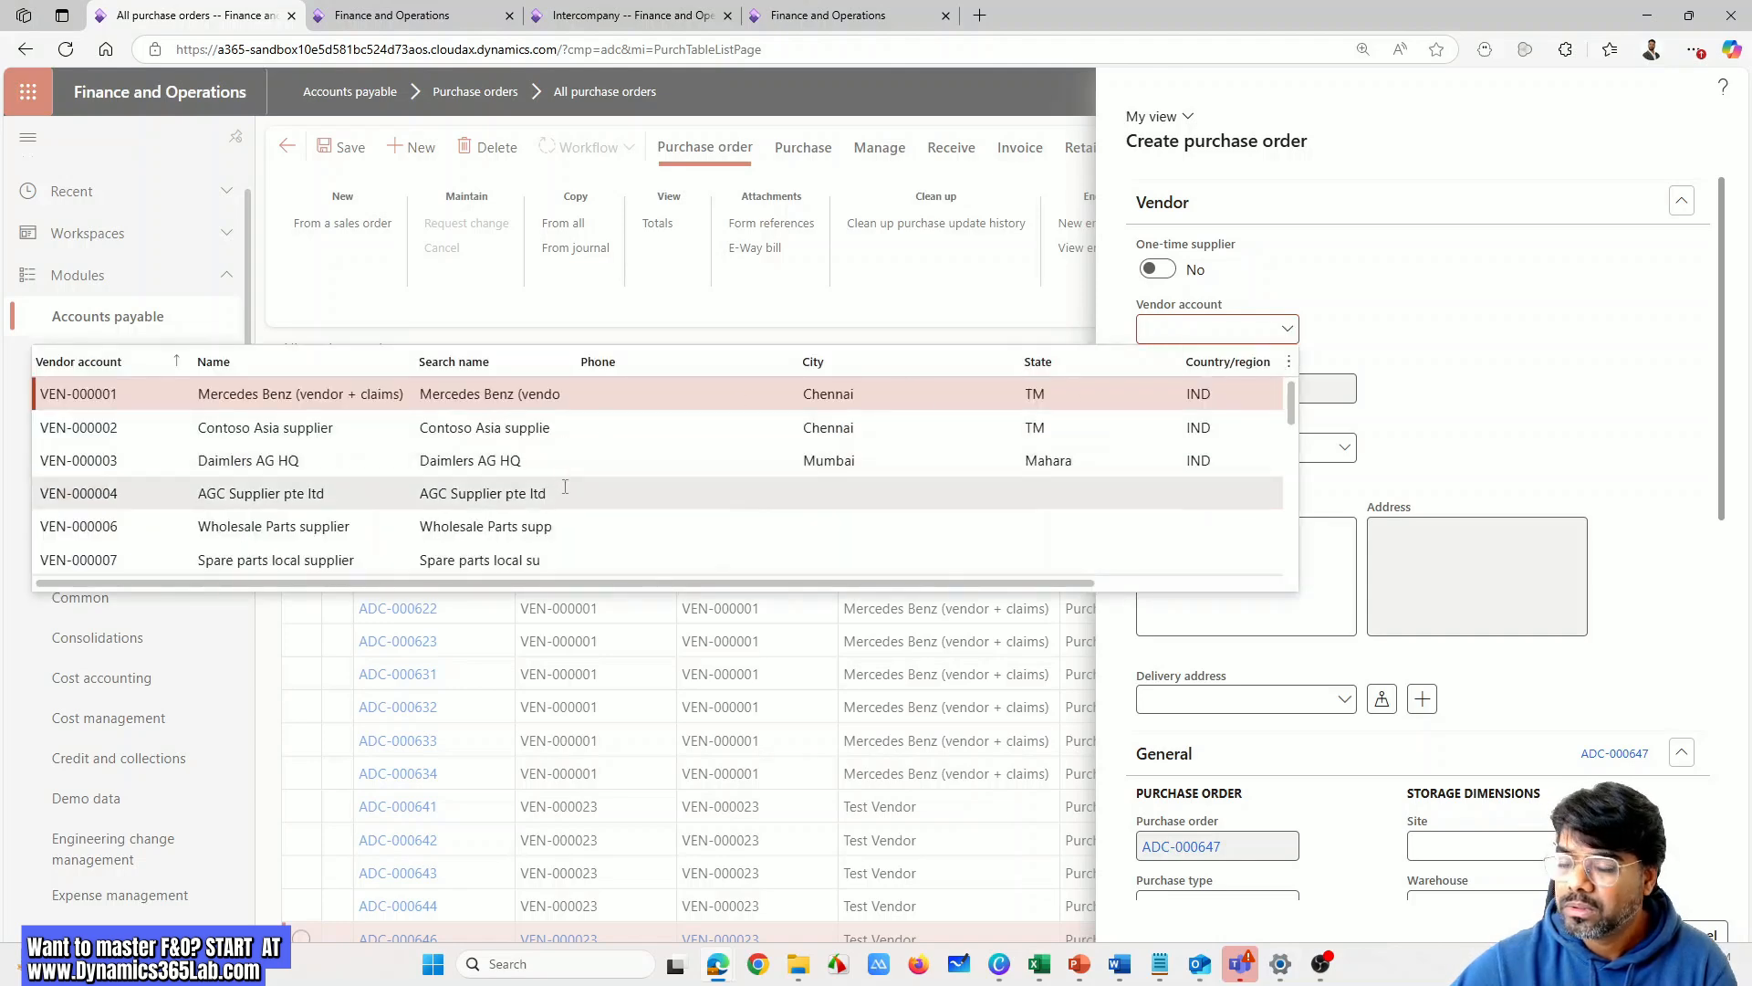
scroll(575, 496, "down", 4)
scroll(575, 496, "down", 2)
left_click(578, 560)
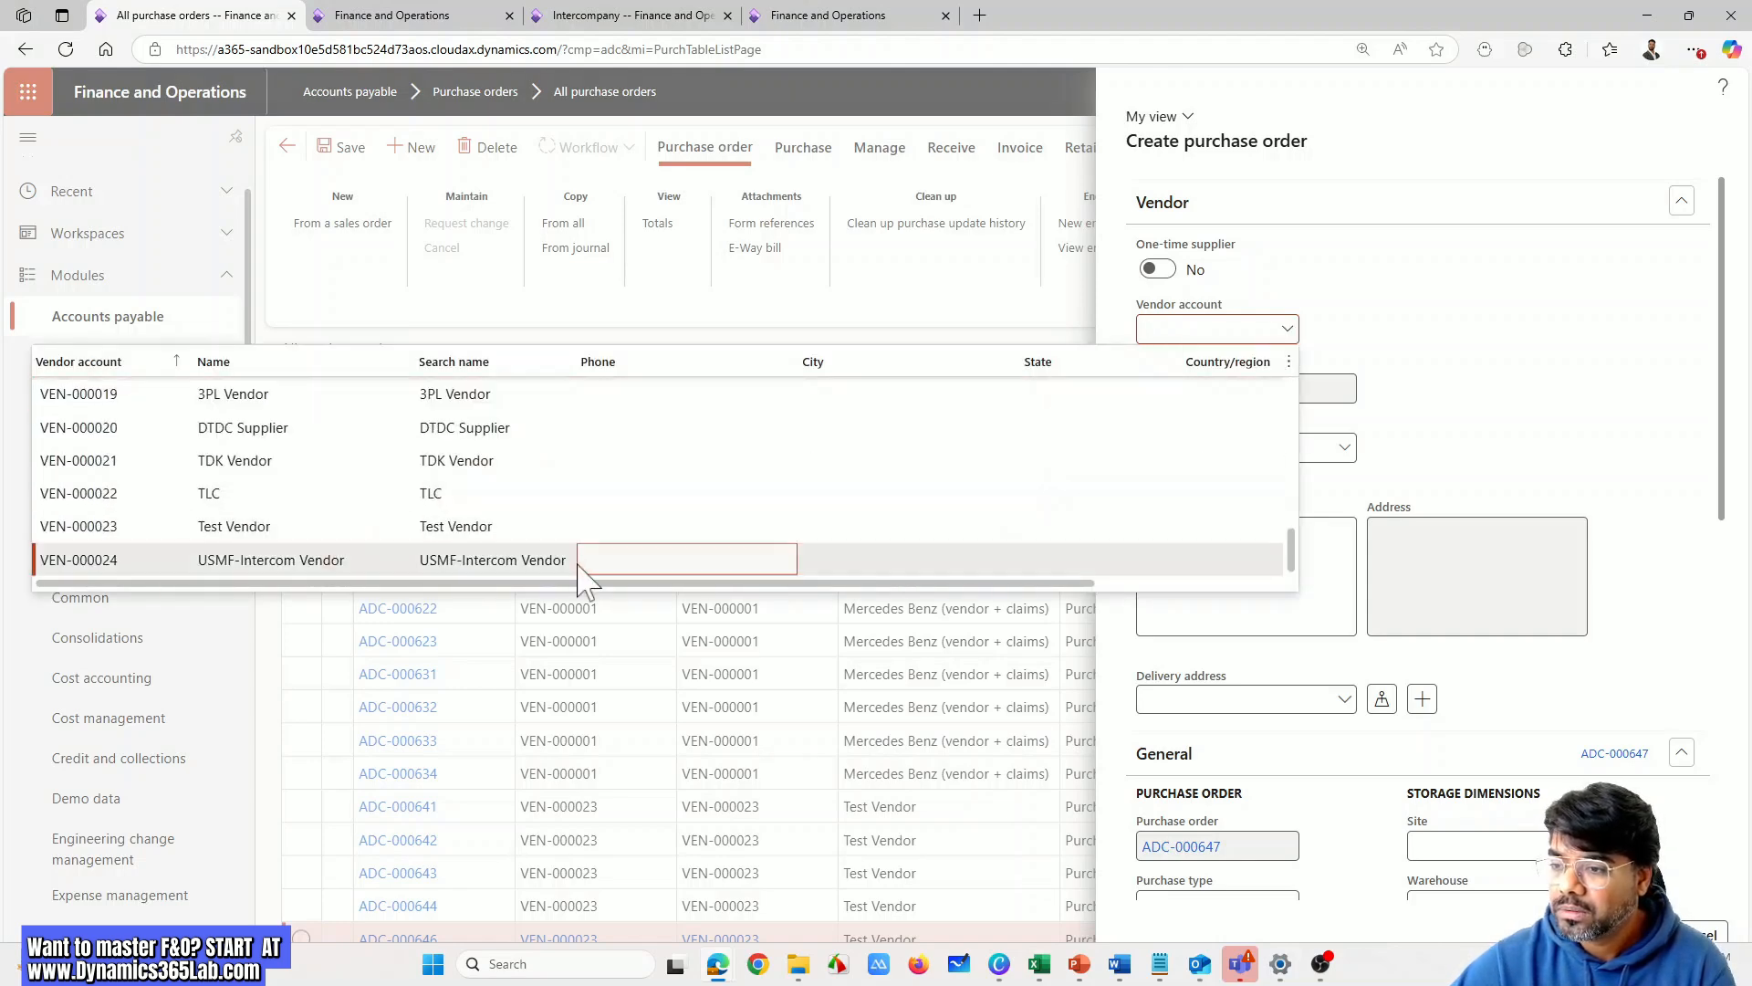
Set the purchase order's warehouse to CS, the Central WareHouse, and confirm creating the order
scroll(1460, 493, "down", 4)
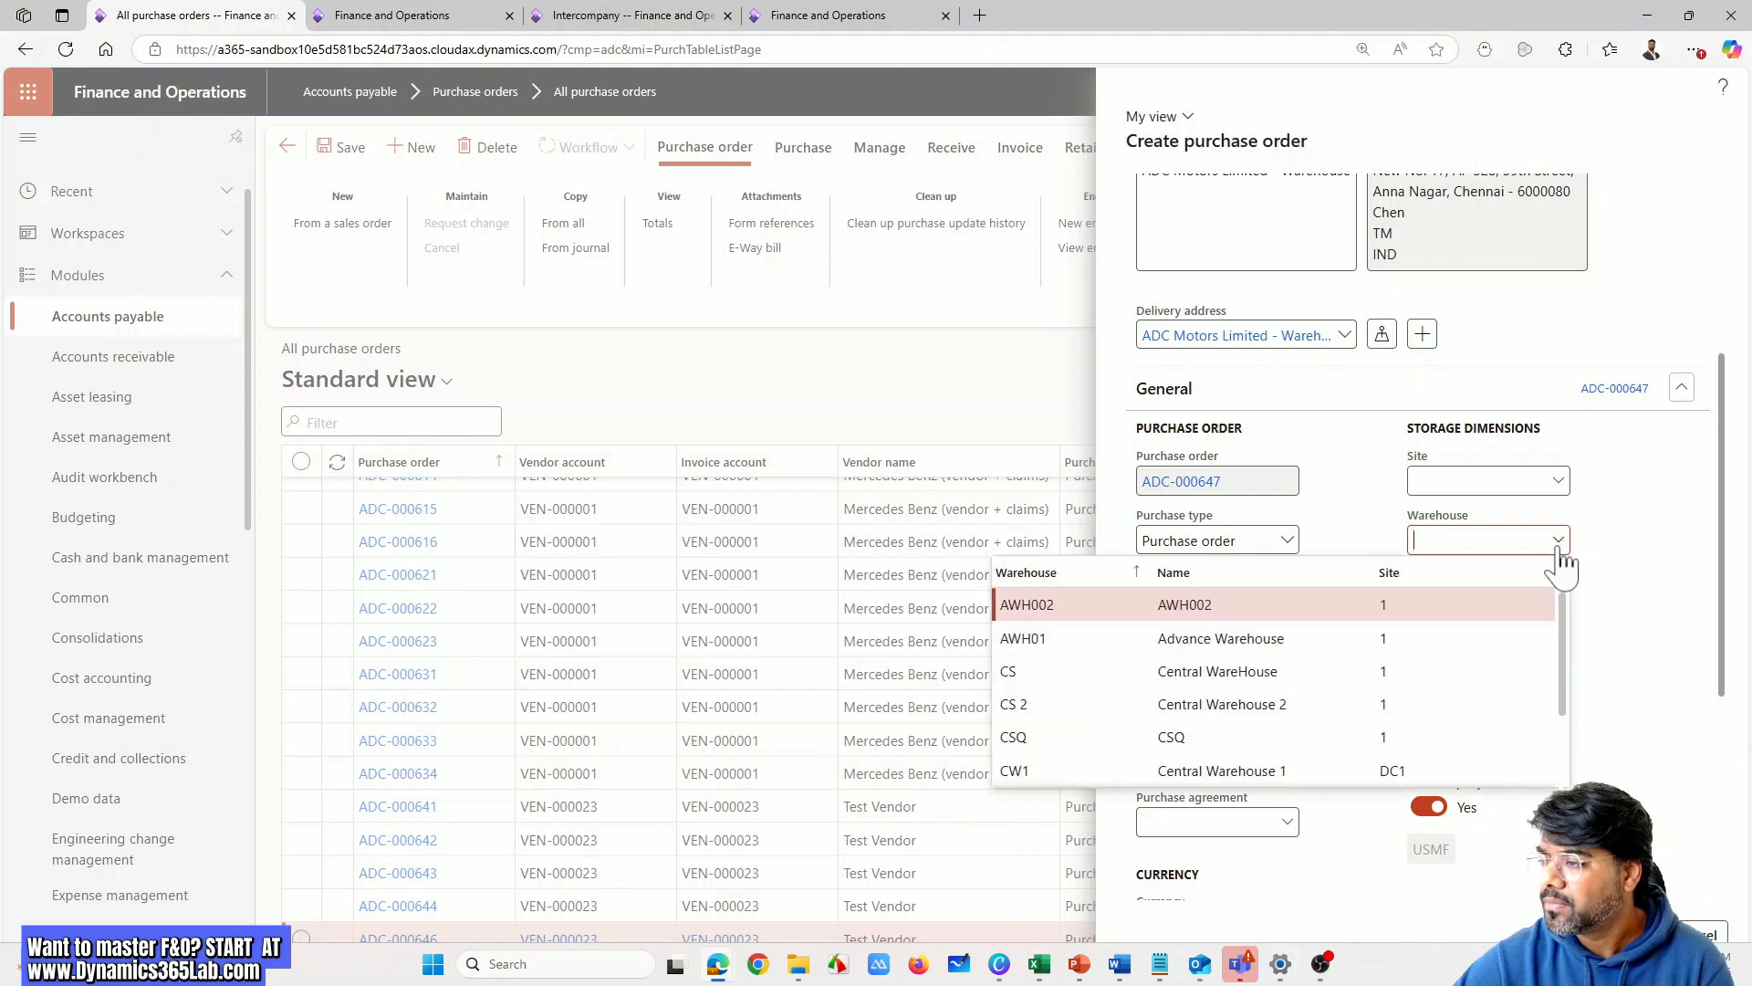
left_click(1273, 671)
left_click(1273, 671)
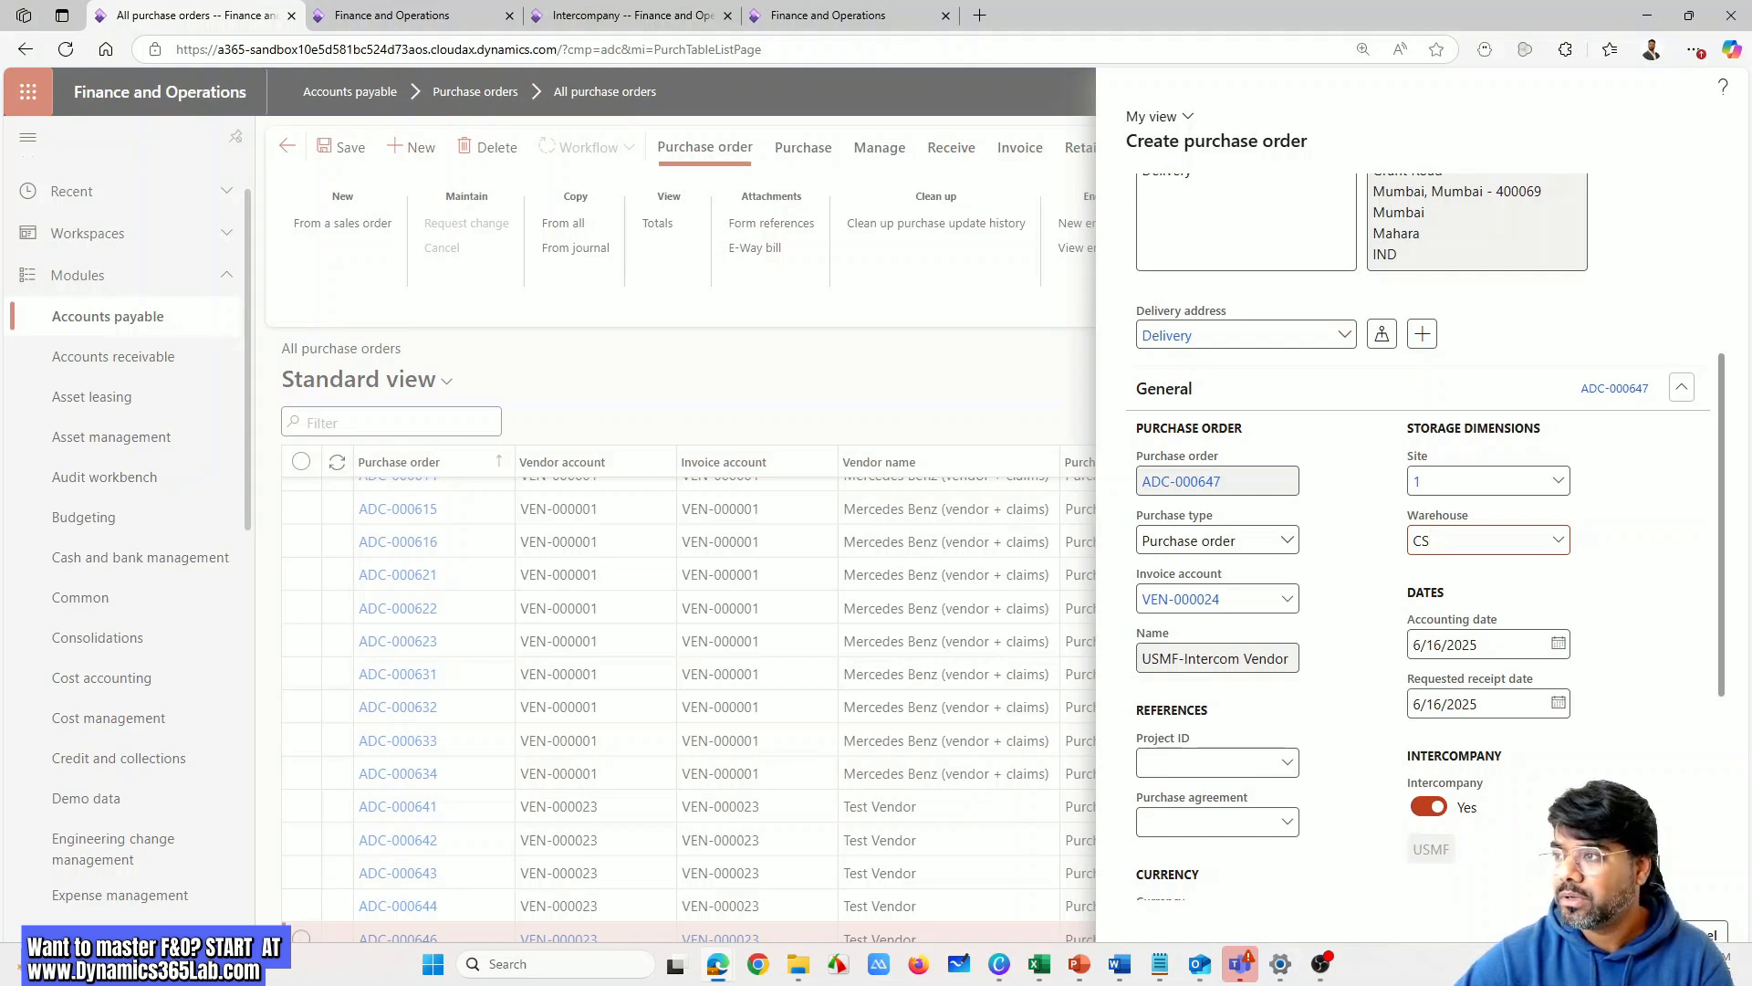
left_click(1632, 934)
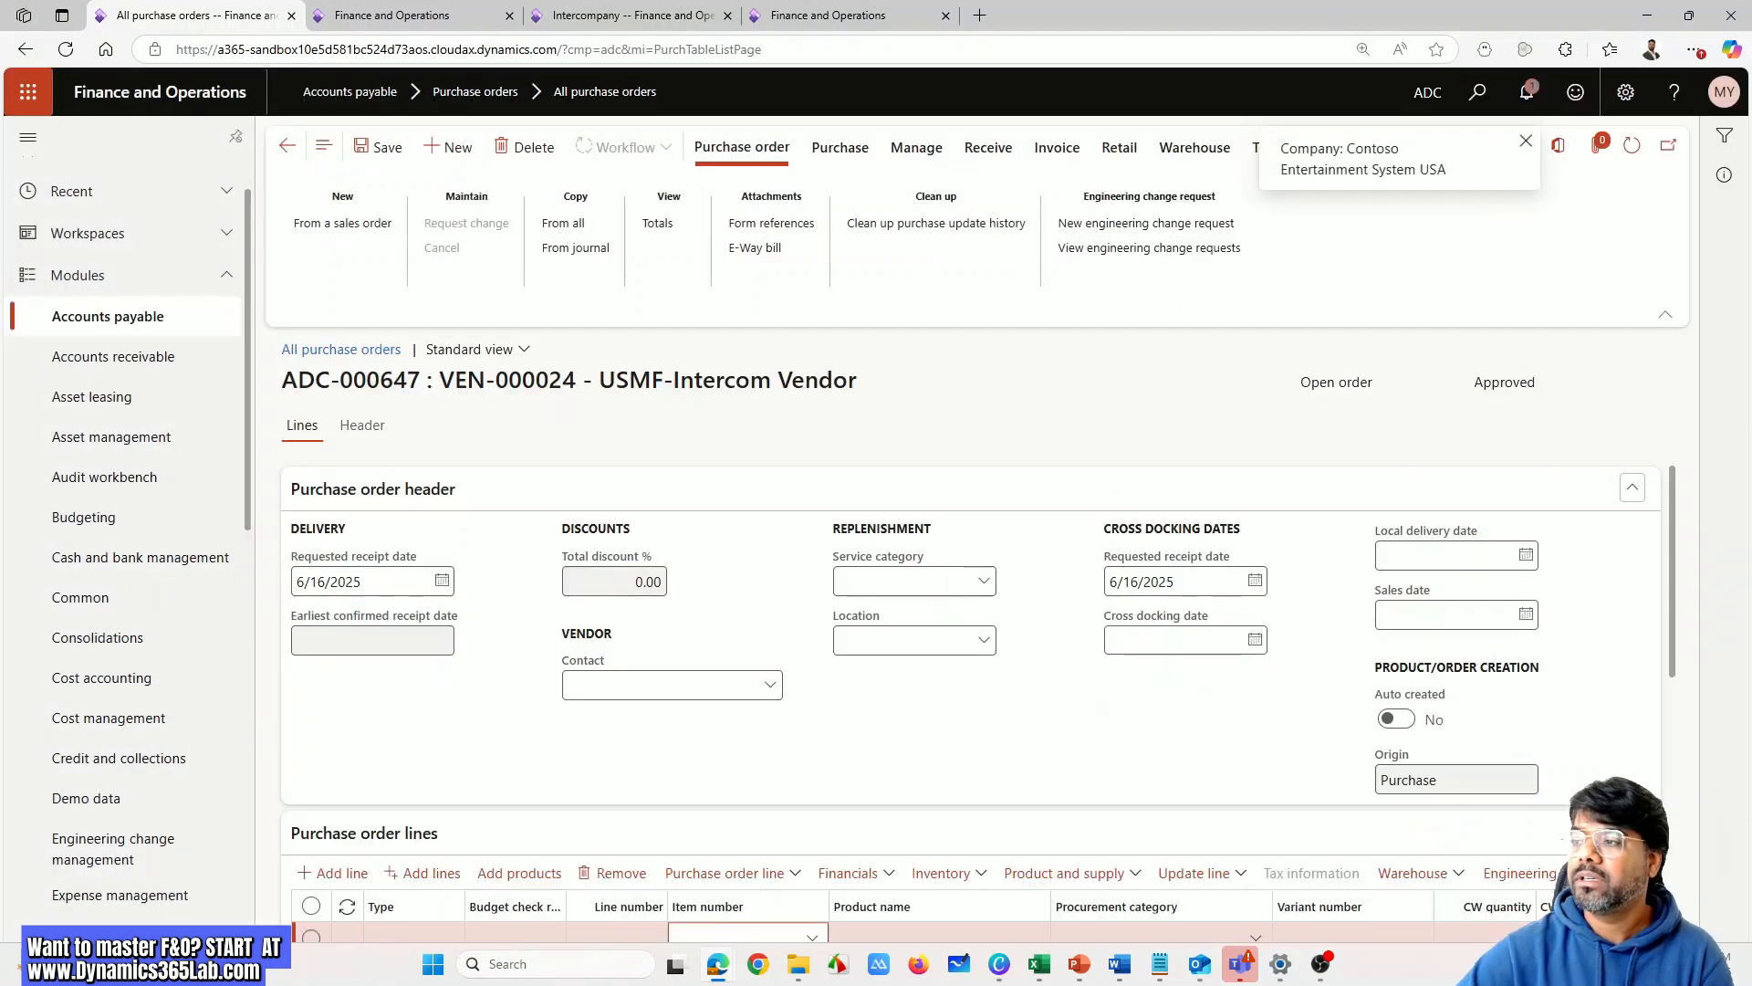
Read the Contoso Entertainment System USA notification about the intercompany order in the Action center, and dismiss it
left_click(1526, 140)
left_click(1526, 91)
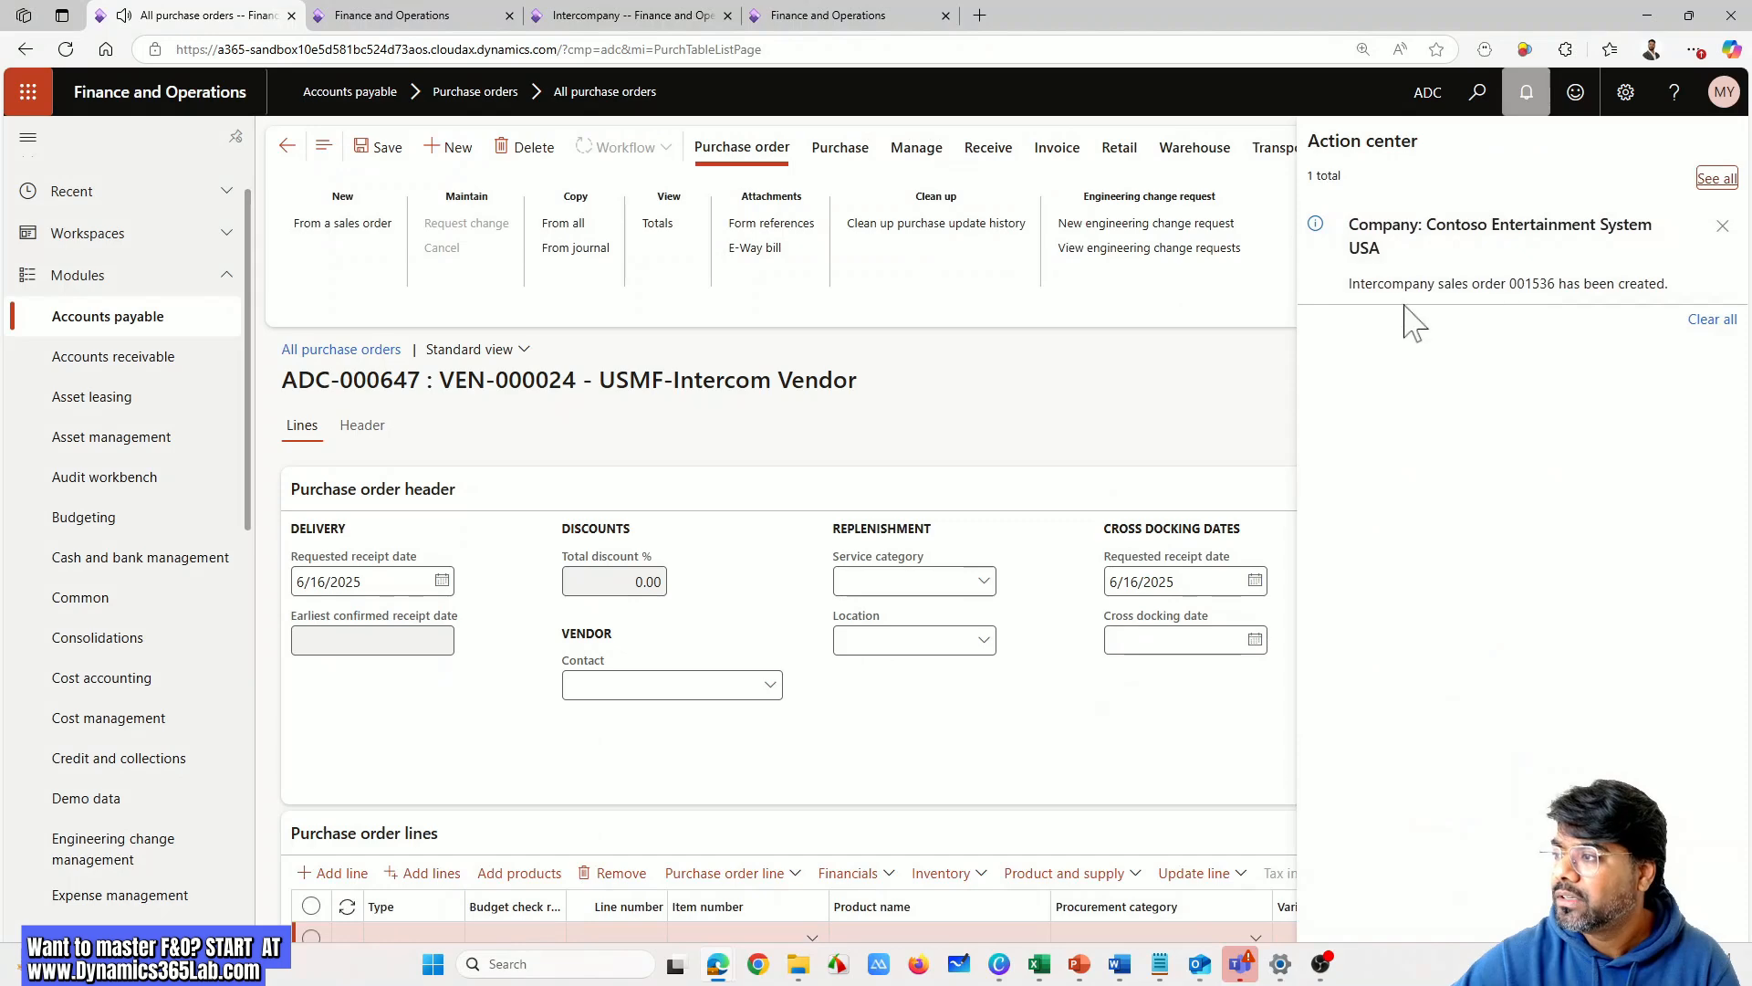
left_click(1723, 225)
left_click(1050, 725)
Enter Brake Disc as the item number on the first purchase order line and save the order
scroll(1050, 721, "down", 2)
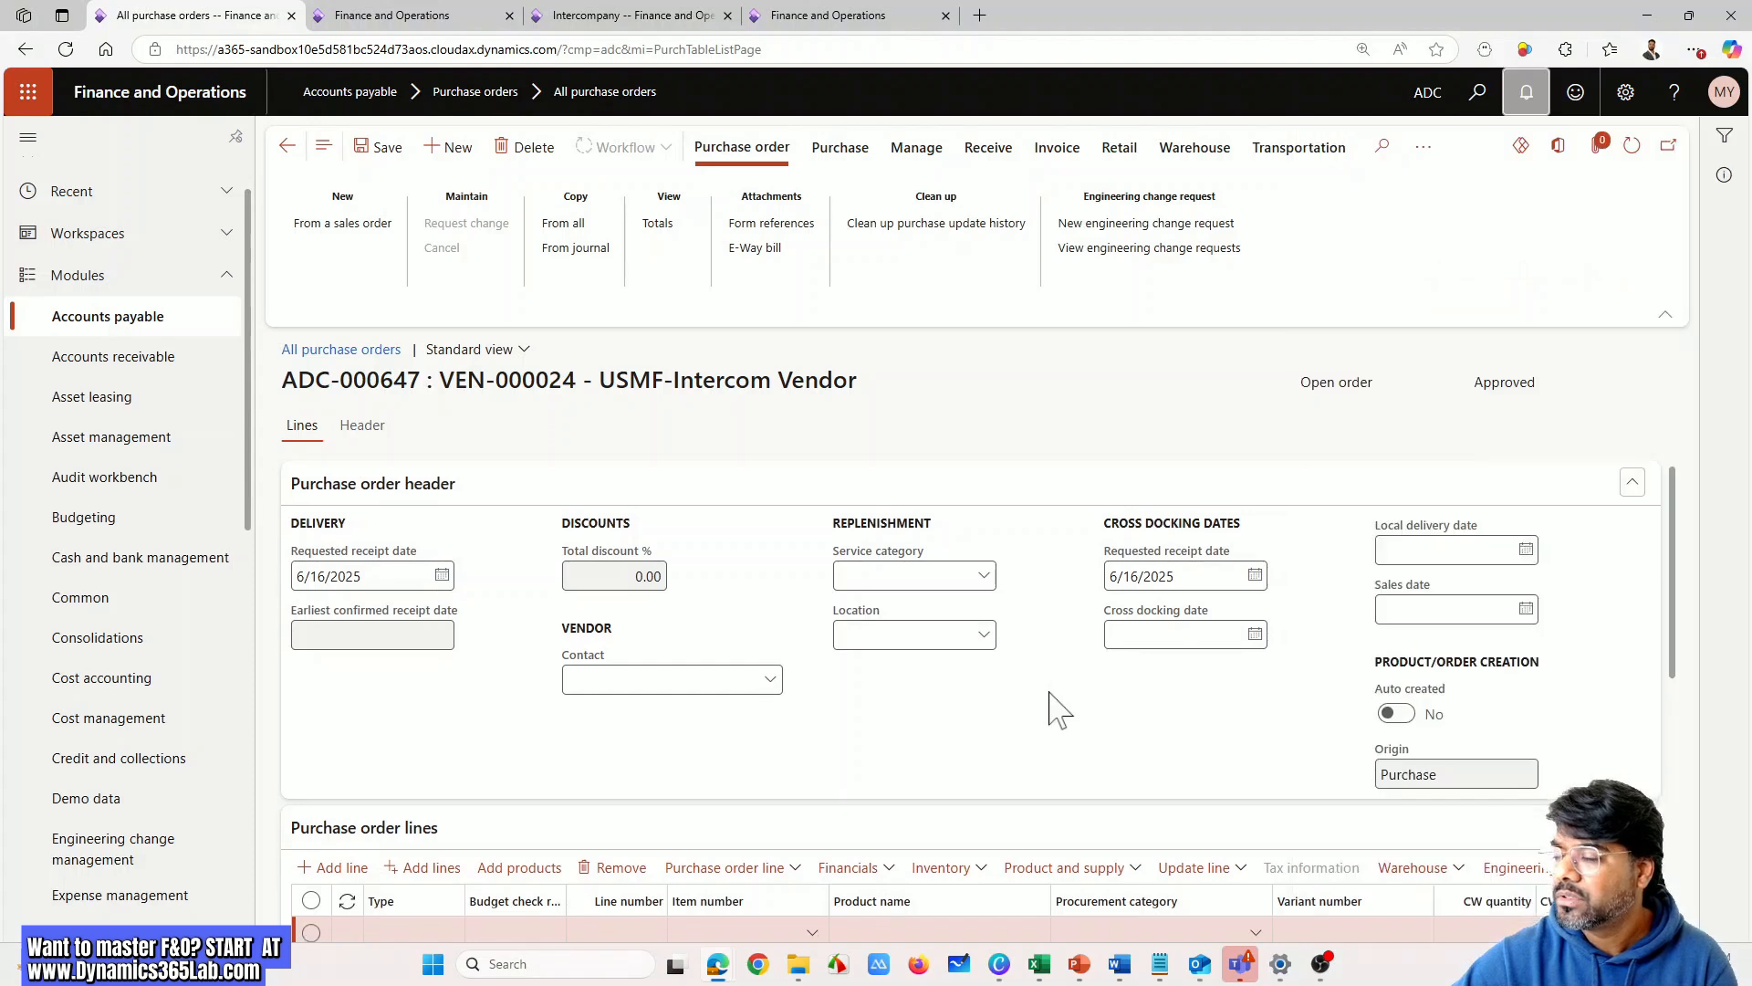
left_click(781, 757)
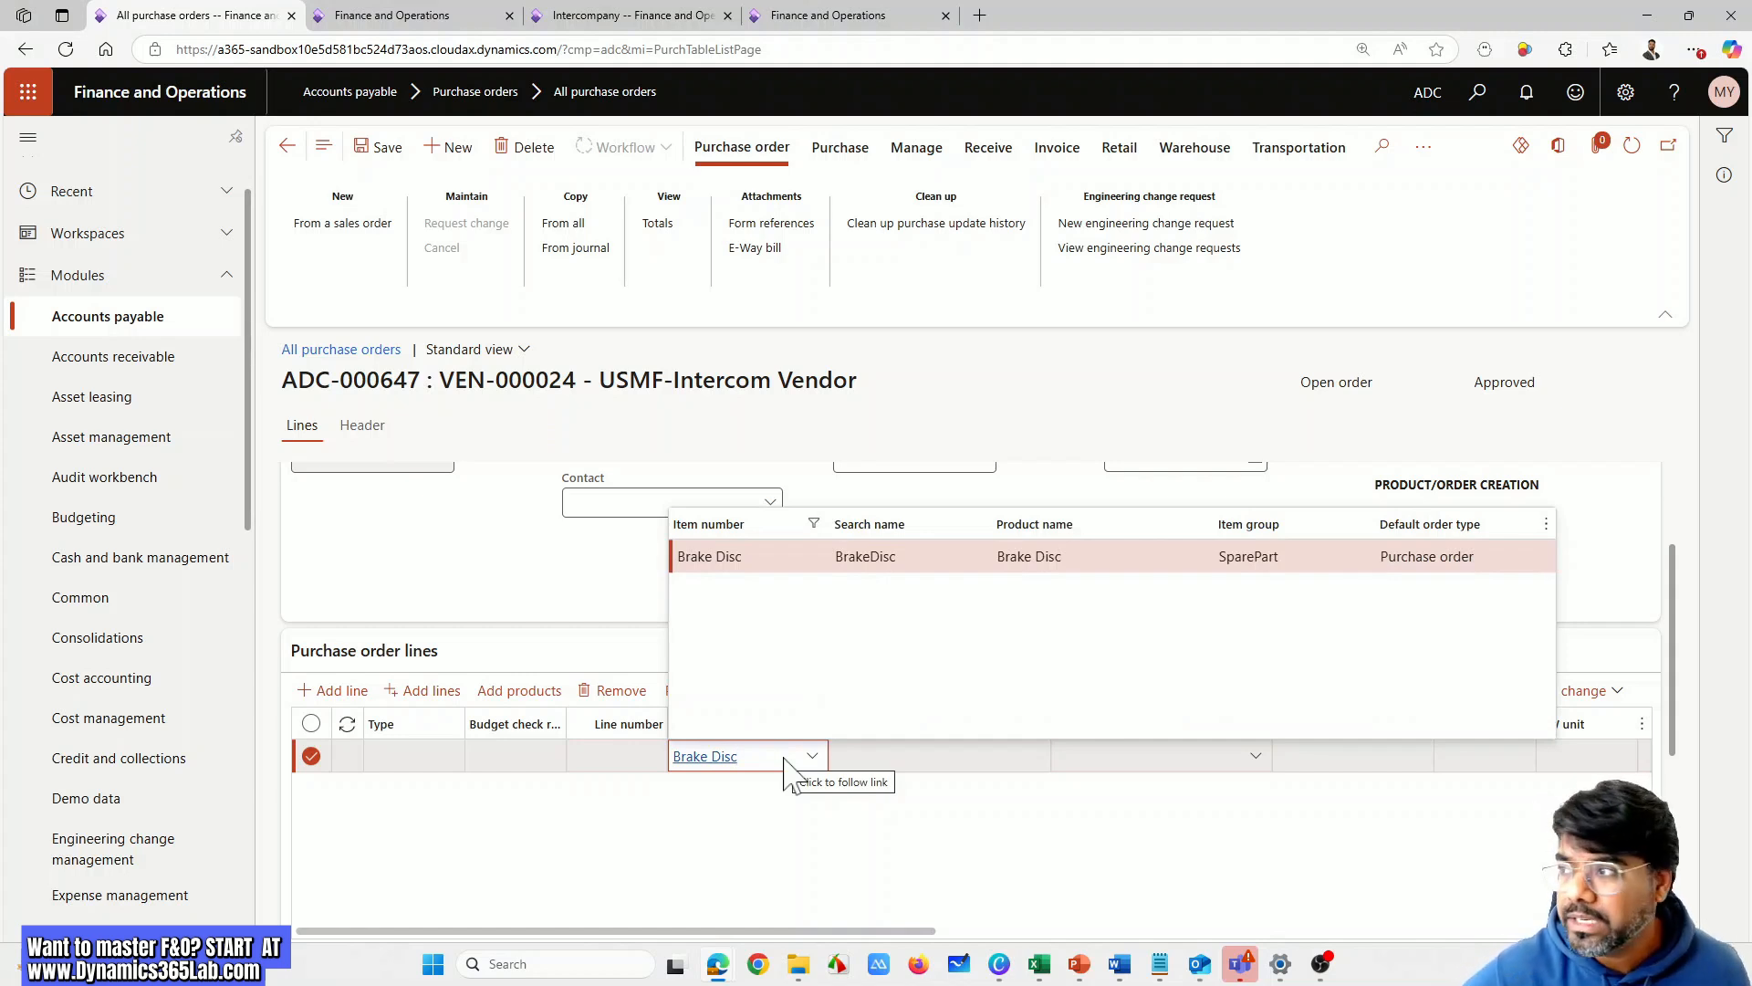
left_click(762, 828)
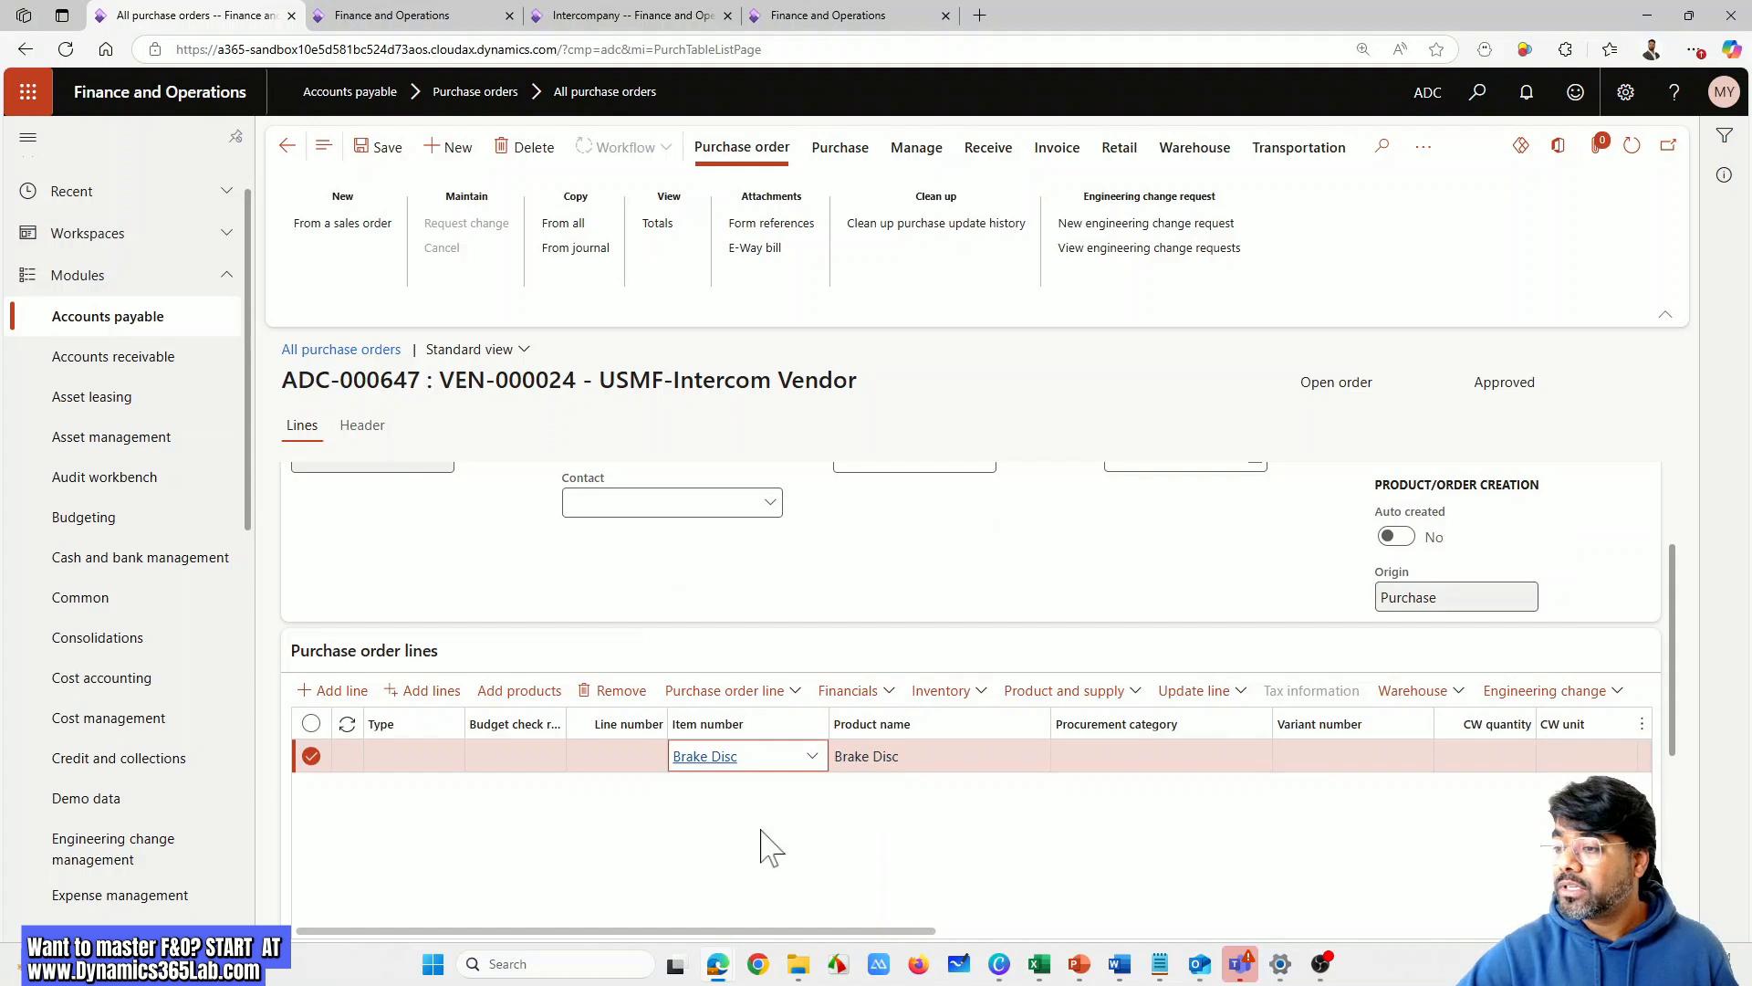
left_click(379, 148)
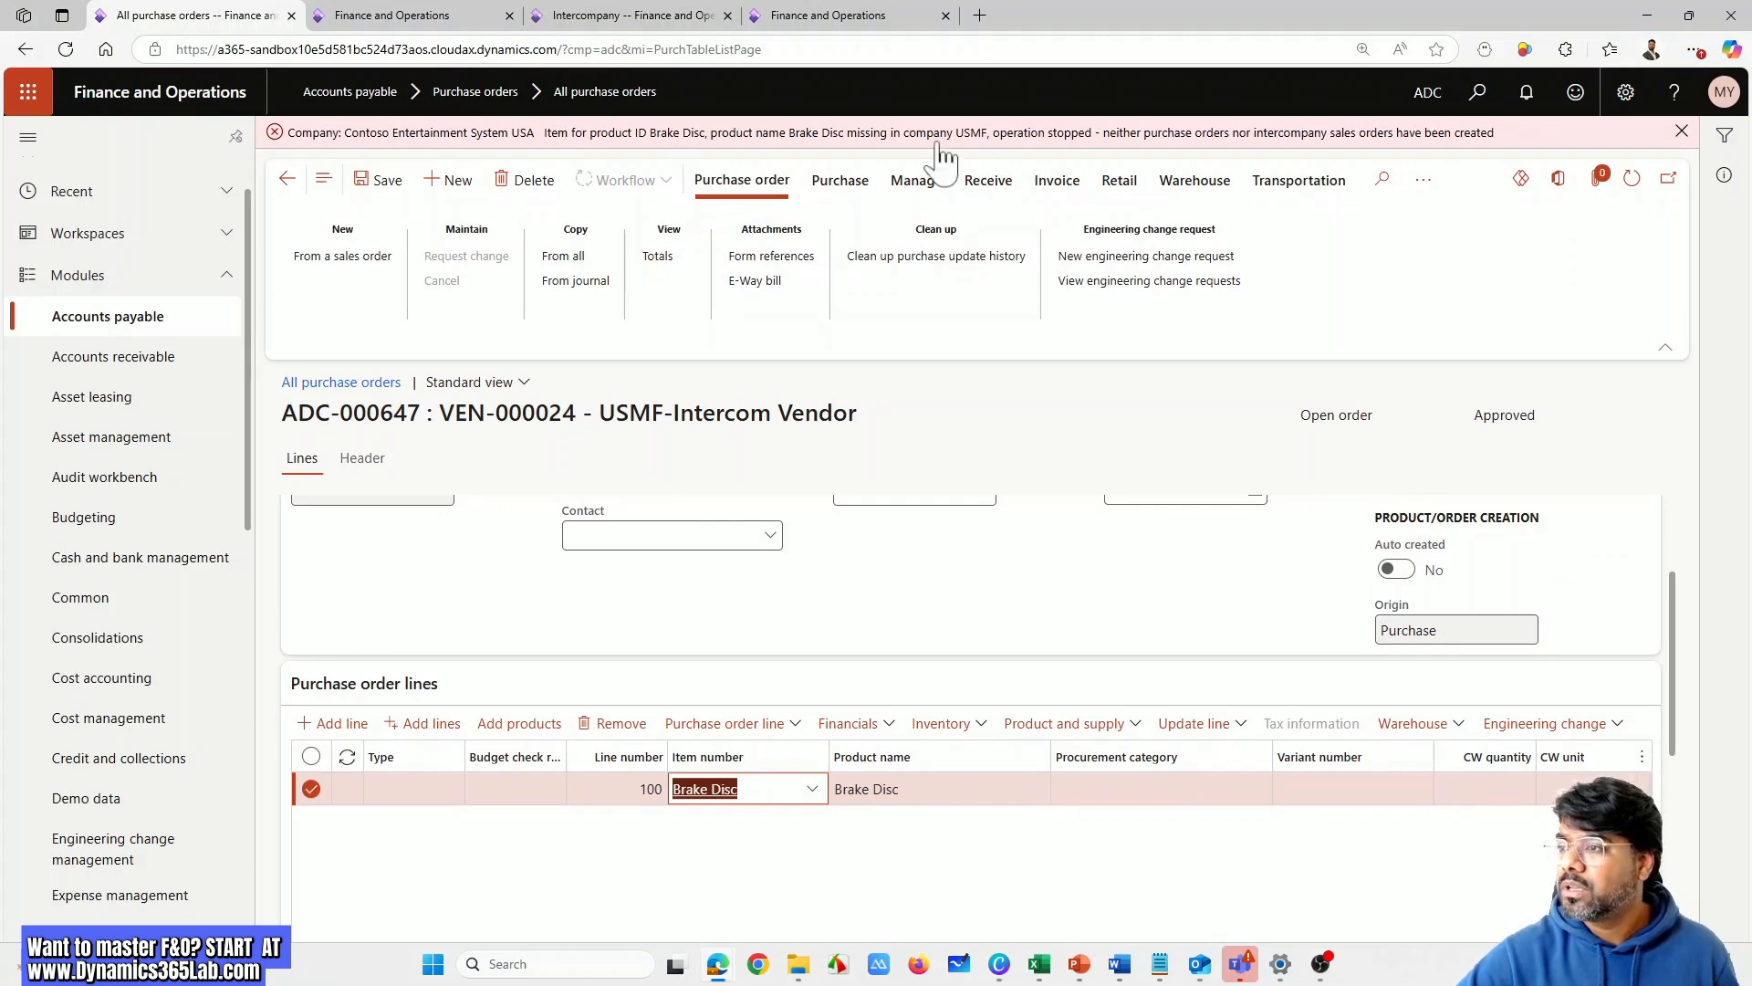
Open the Brake Disc product details from the purchase order line and look through its general settings
left_click(668, 845)
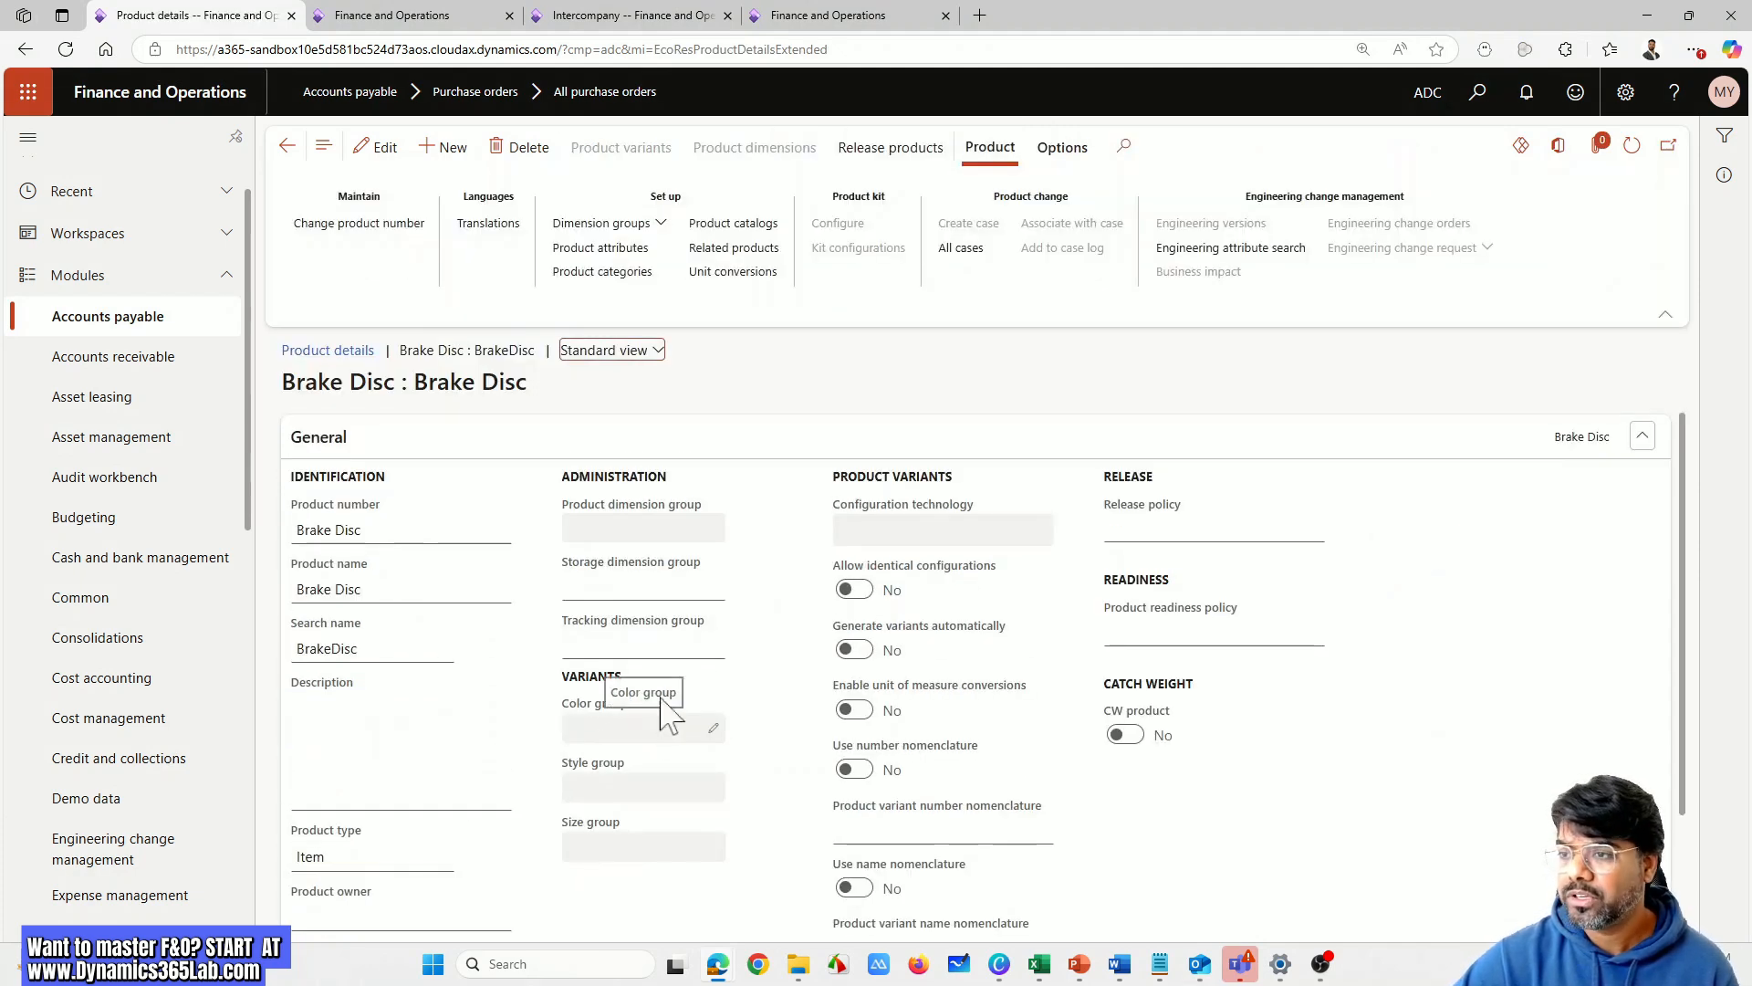
scroll(692, 707, "down", 2)
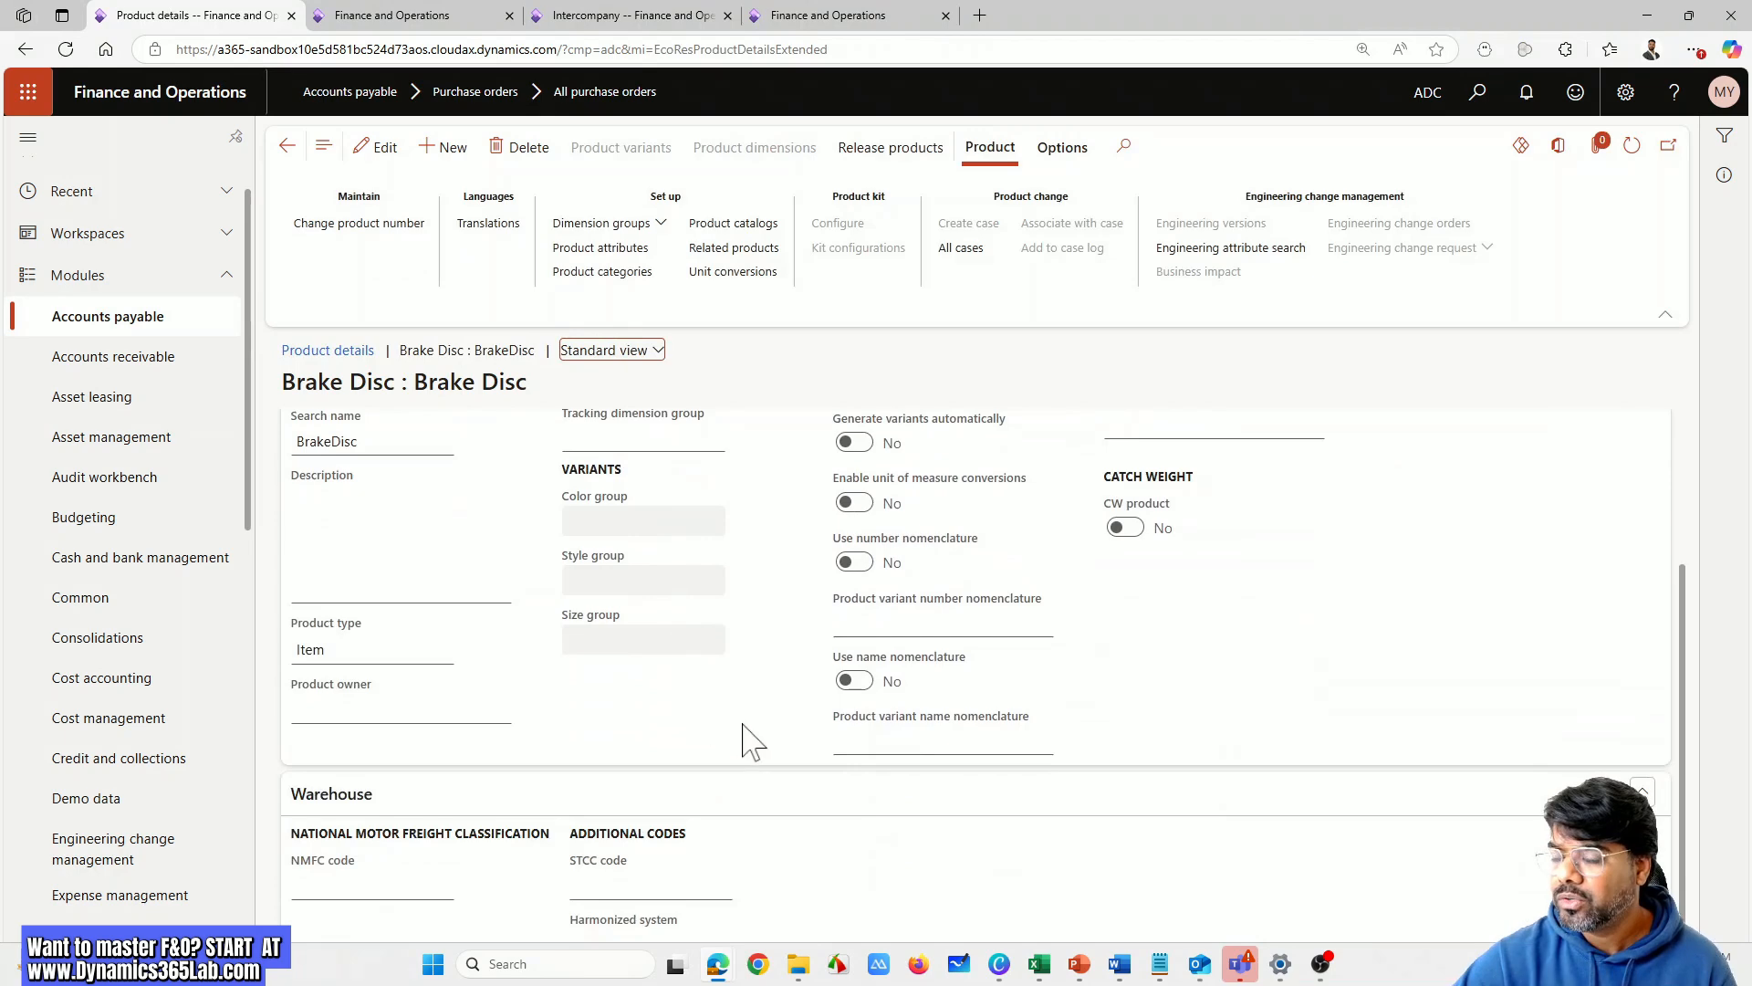
scroll(754, 736, "up", 2)
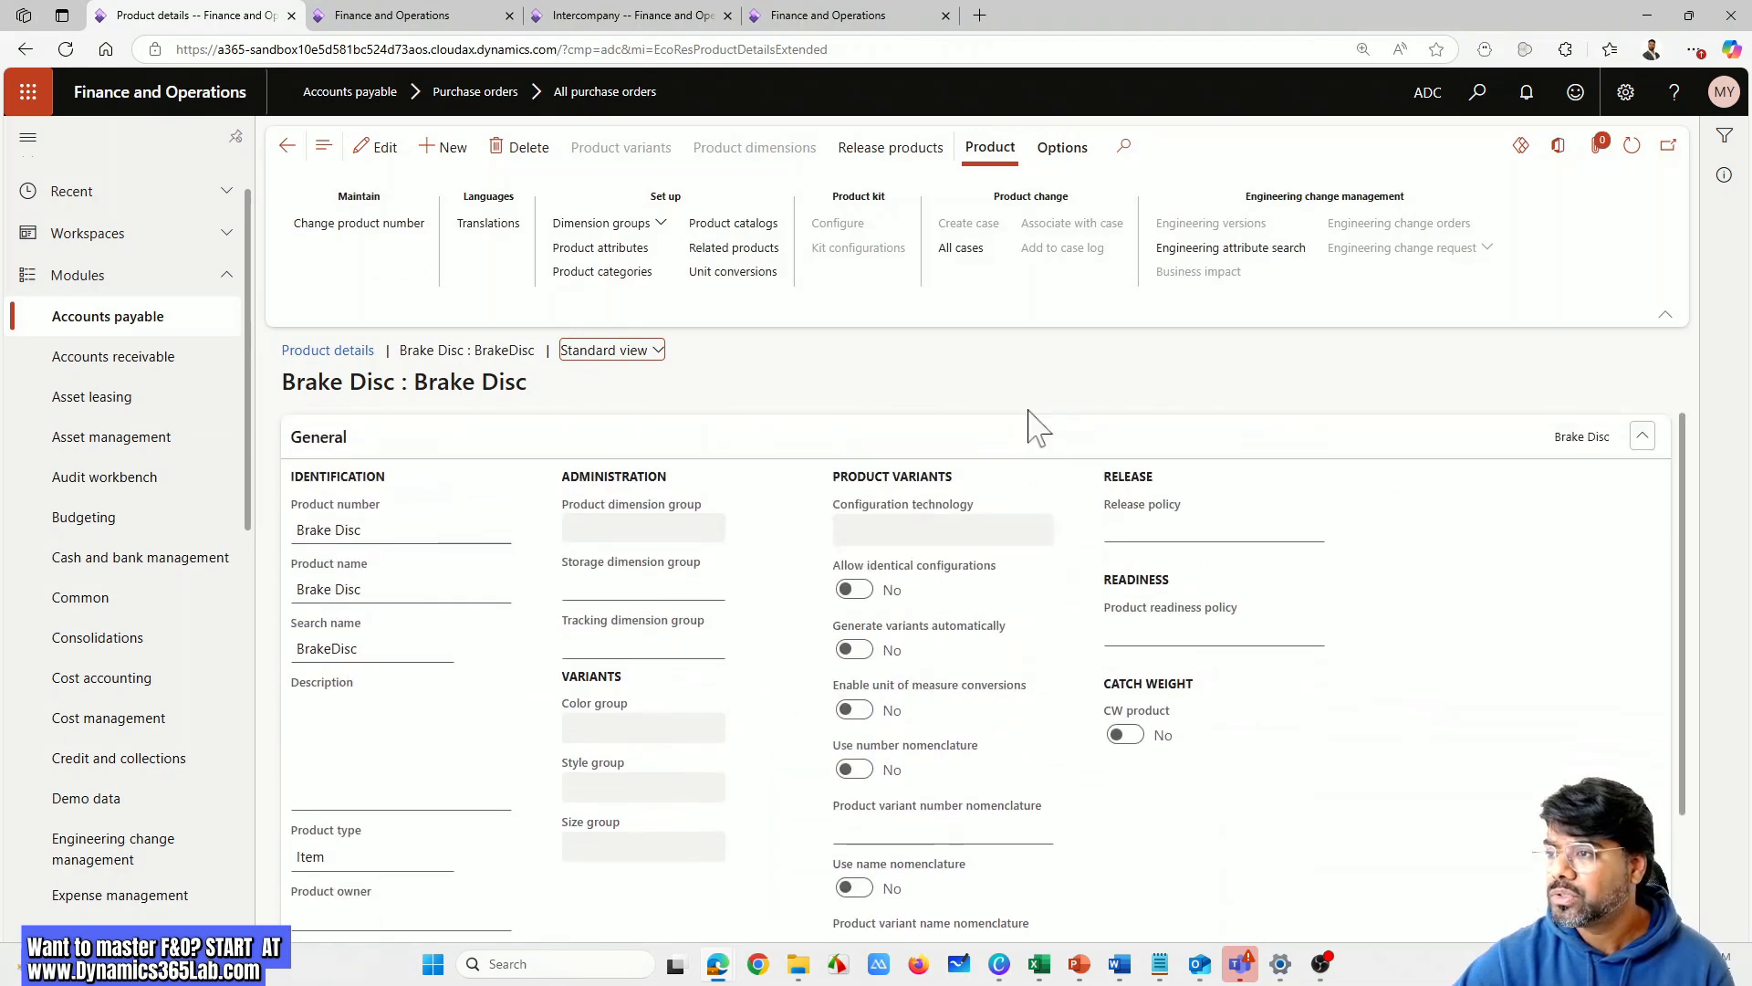
Assign the Brake Disc product the tracking dimension group None and the storage dimension group SiteWH
left_click(659, 228)
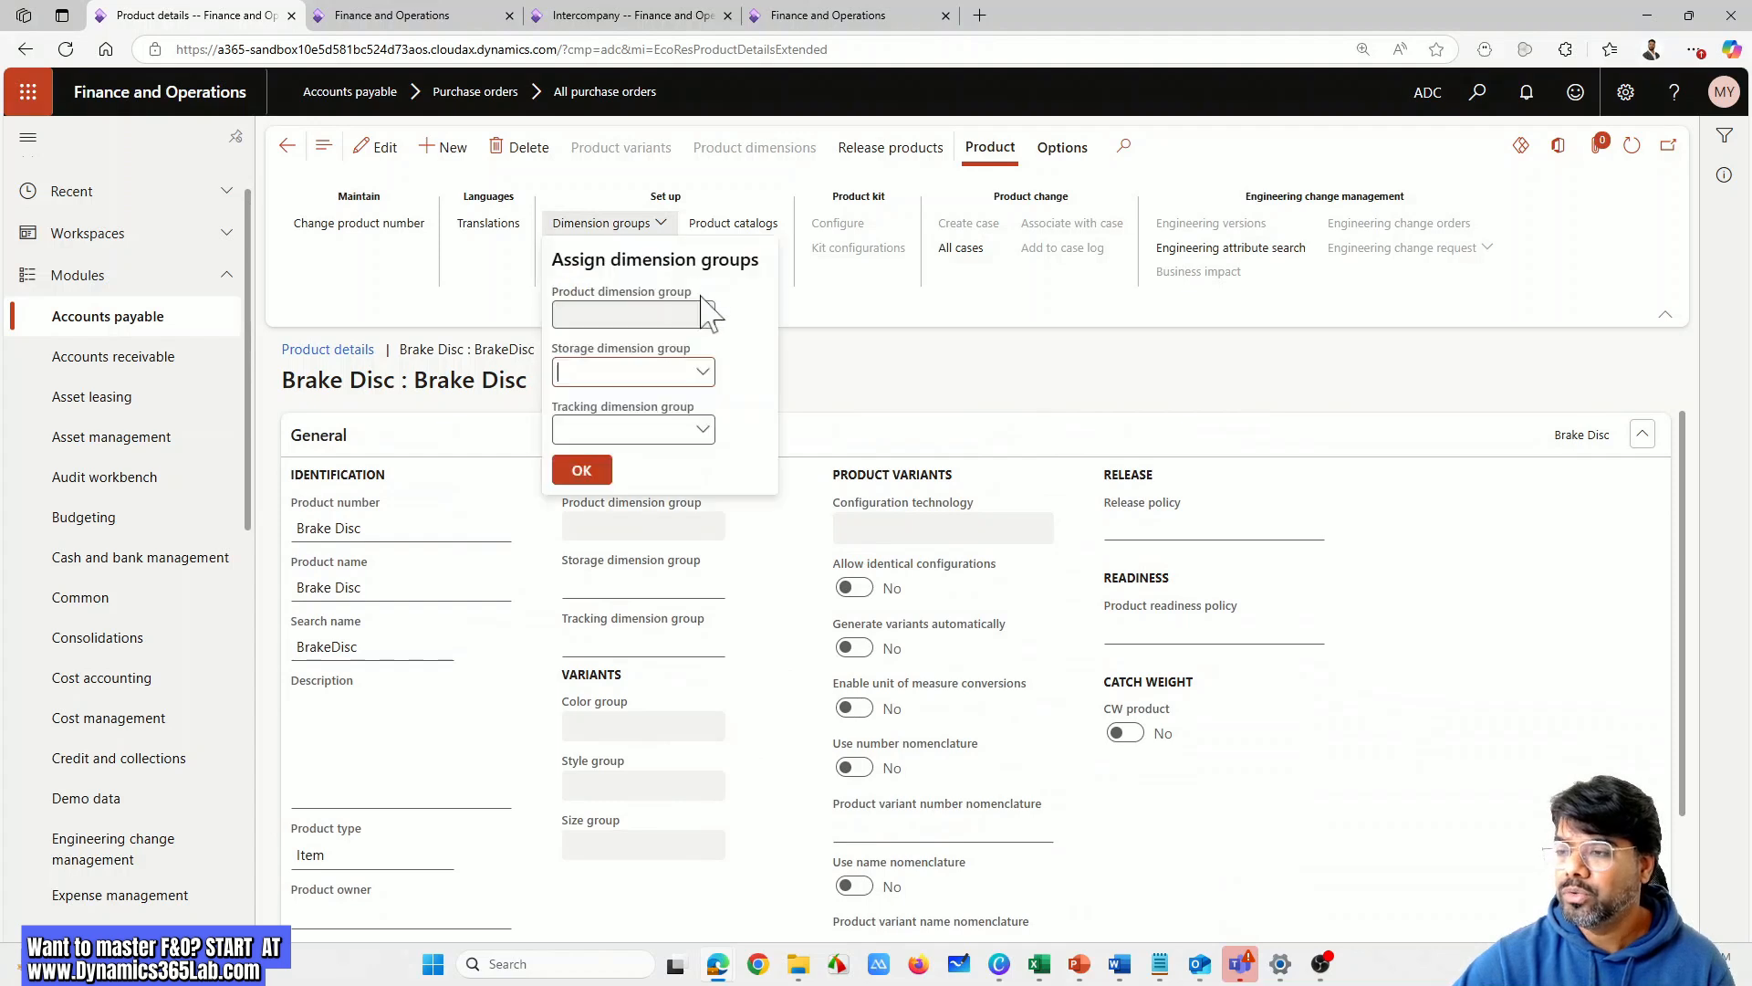
left_click(708, 429)
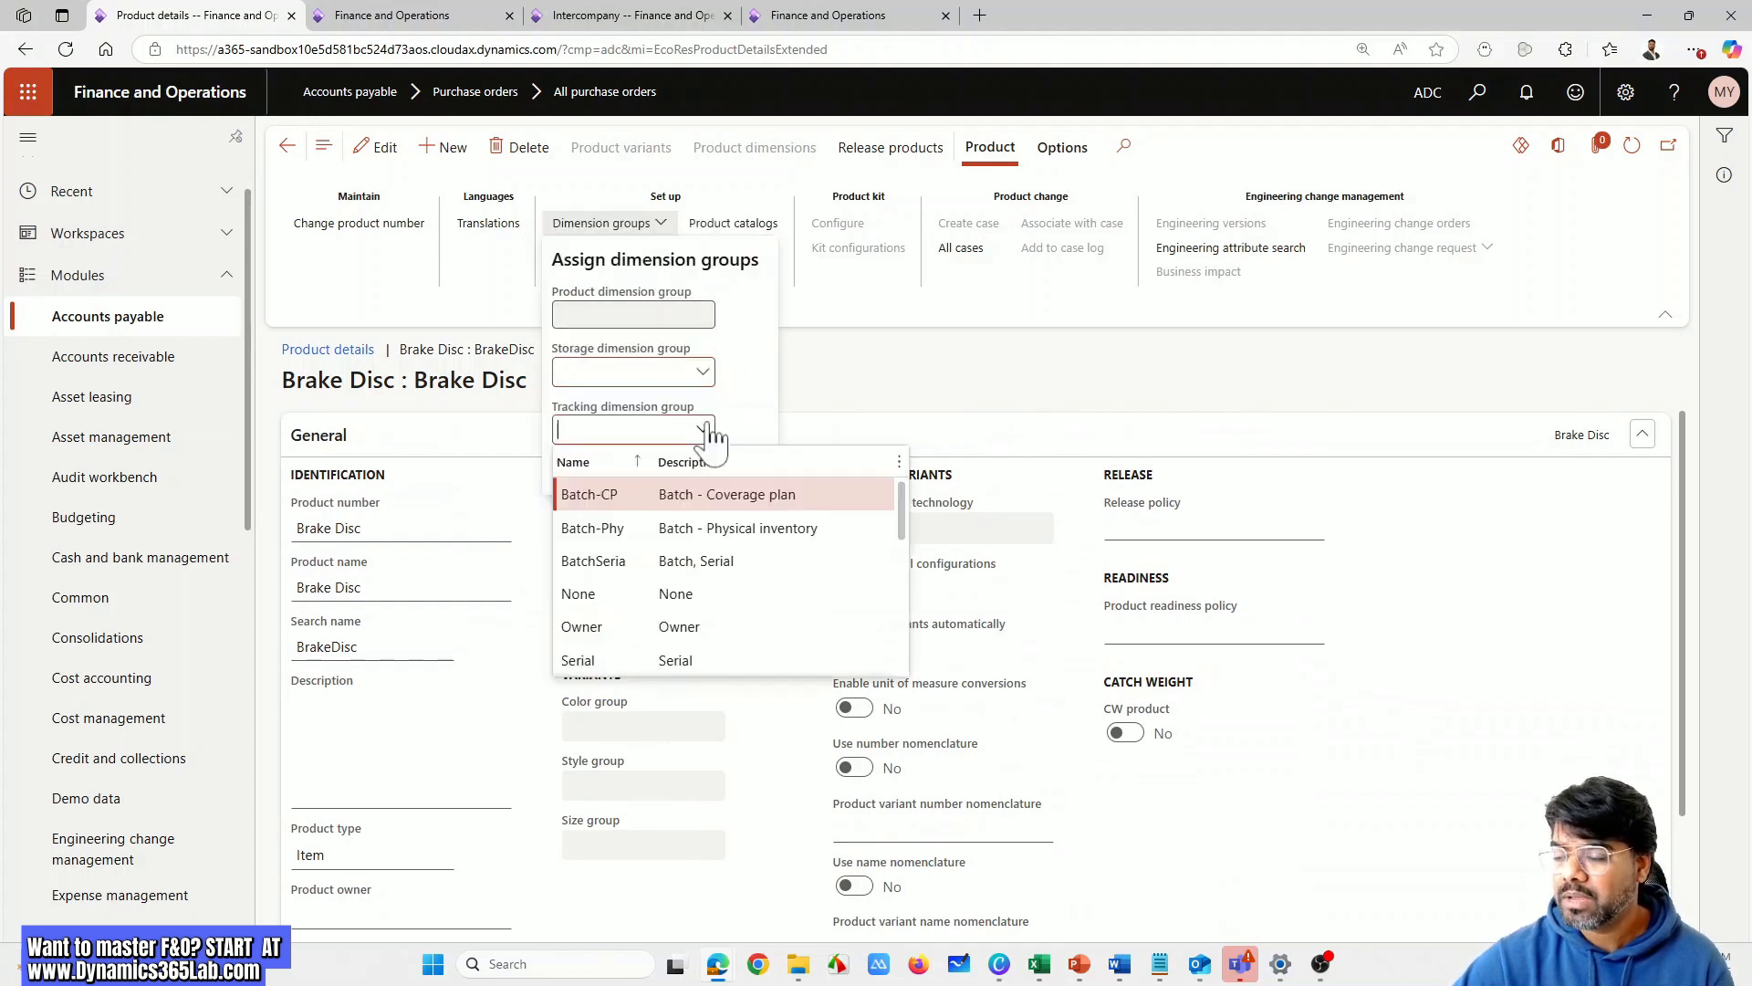
left_click(607, 594)
left_click(706, 374)
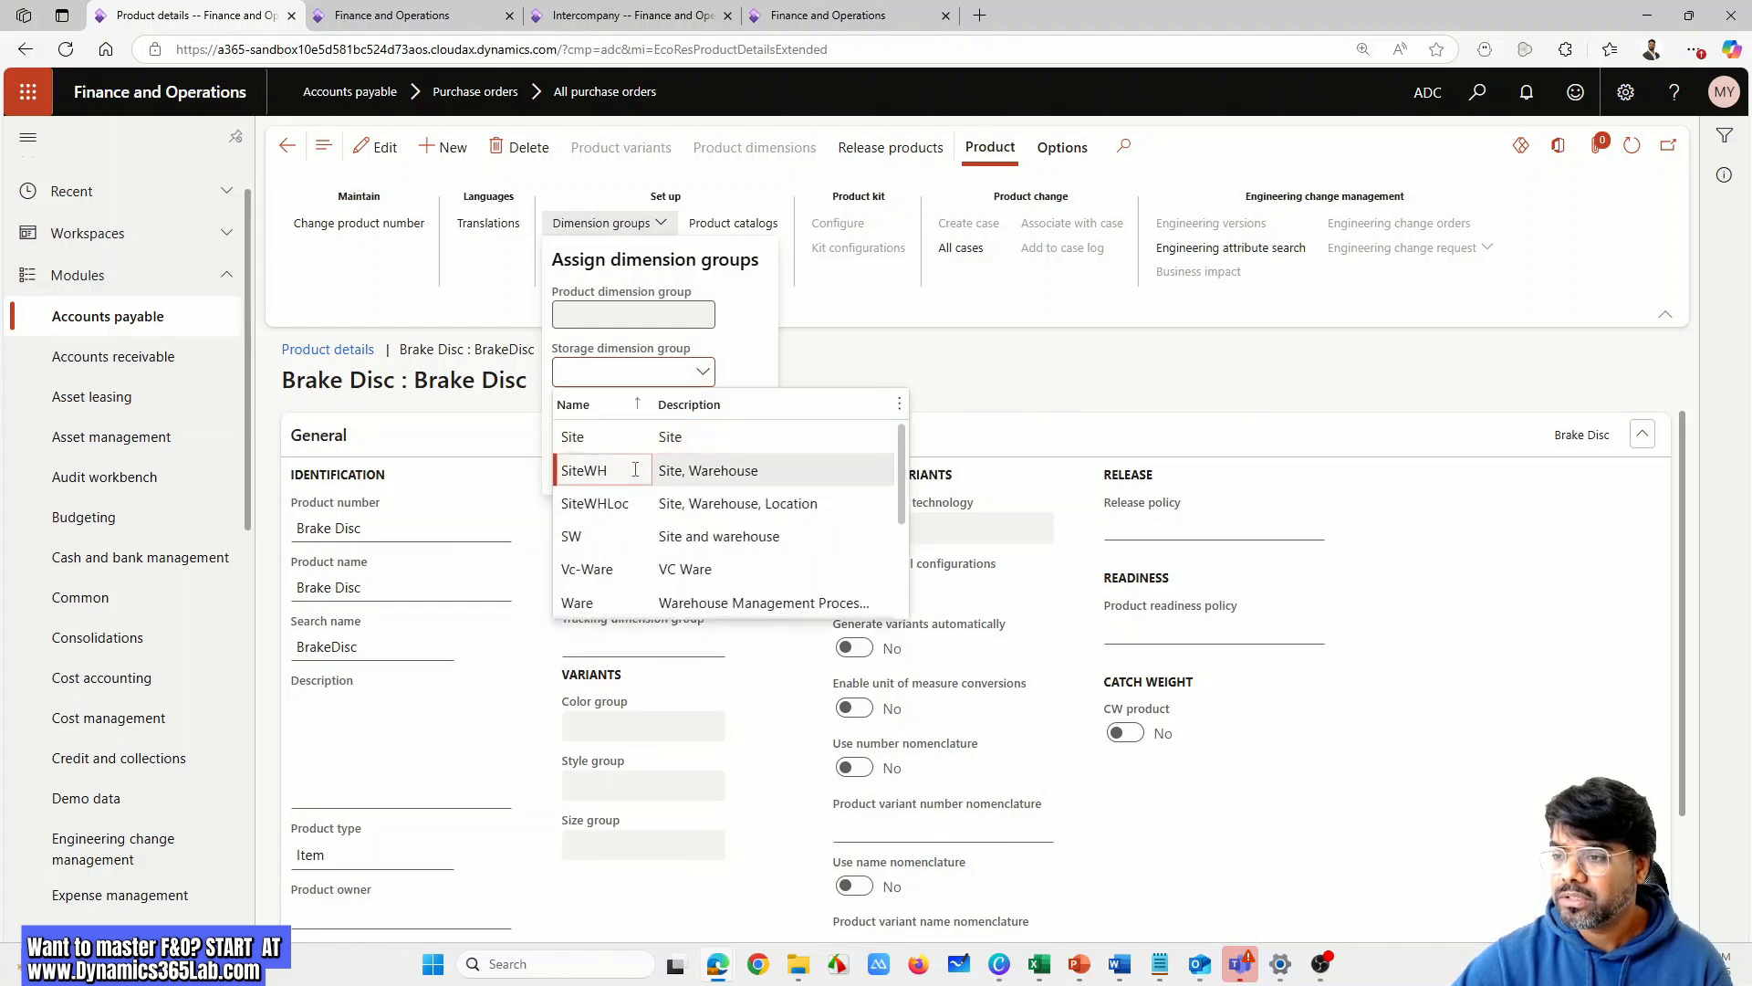
left_click(636, 466)
left_click(587, 474)
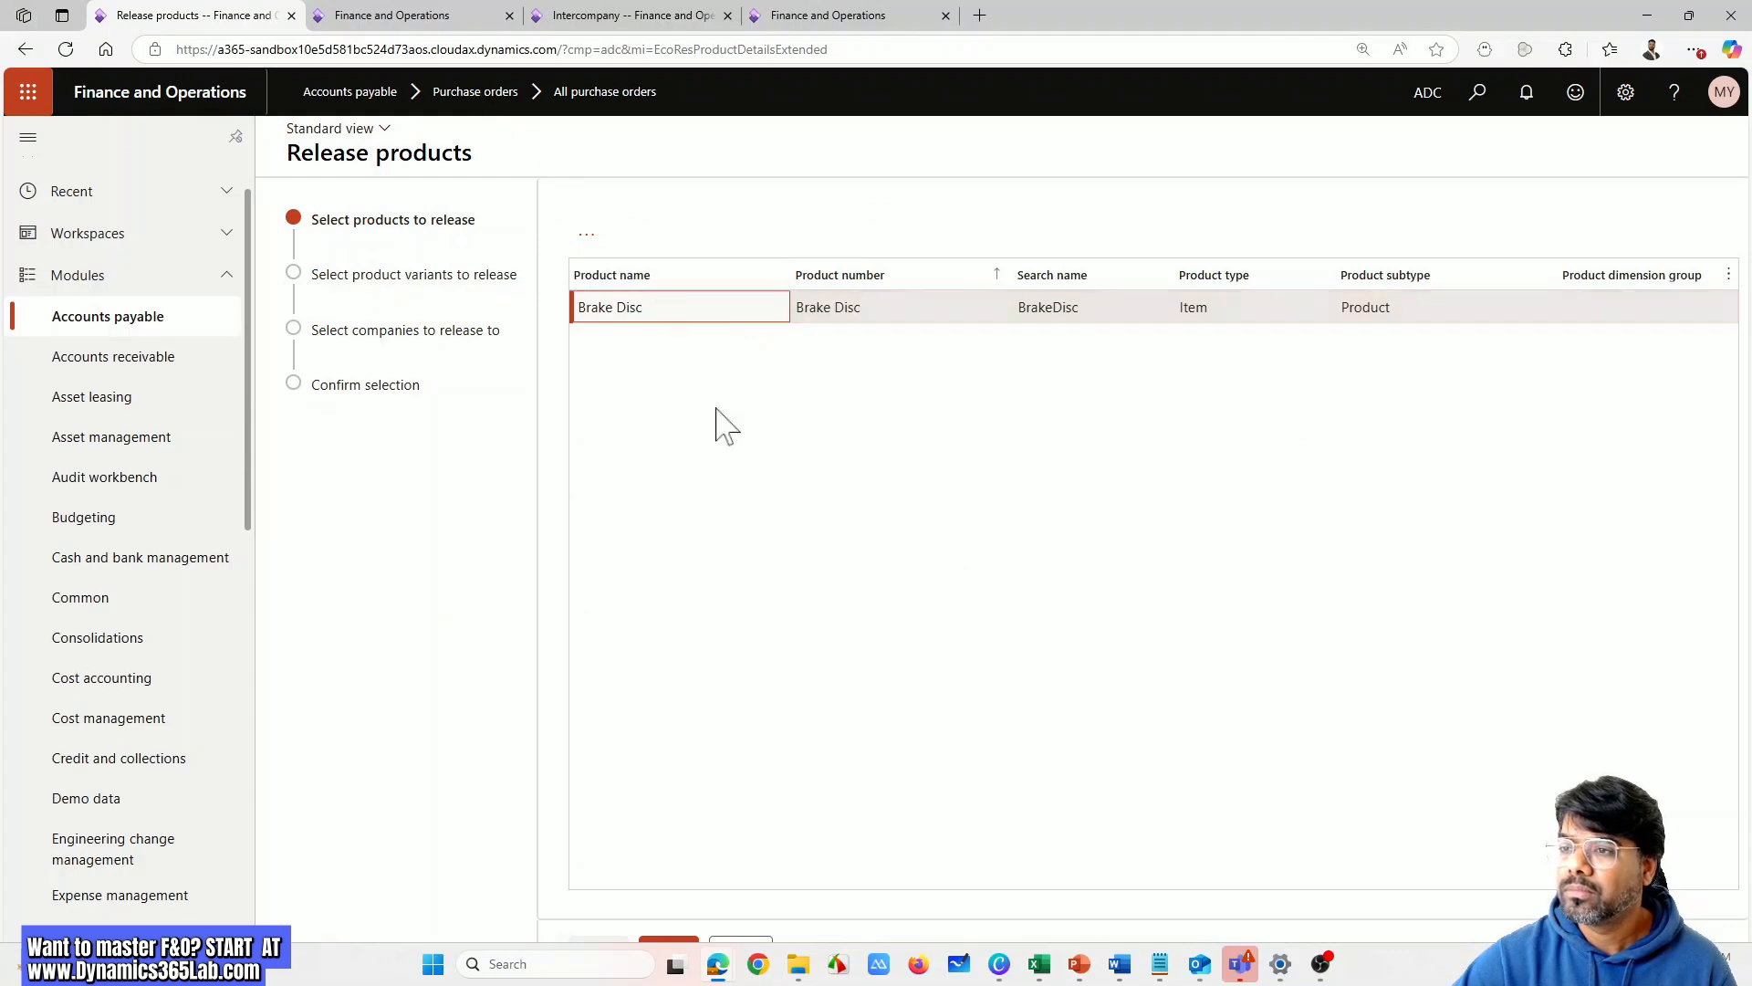
Release the Brake Disc product to company USMF and finish the release wizard
left_click(676, 945)
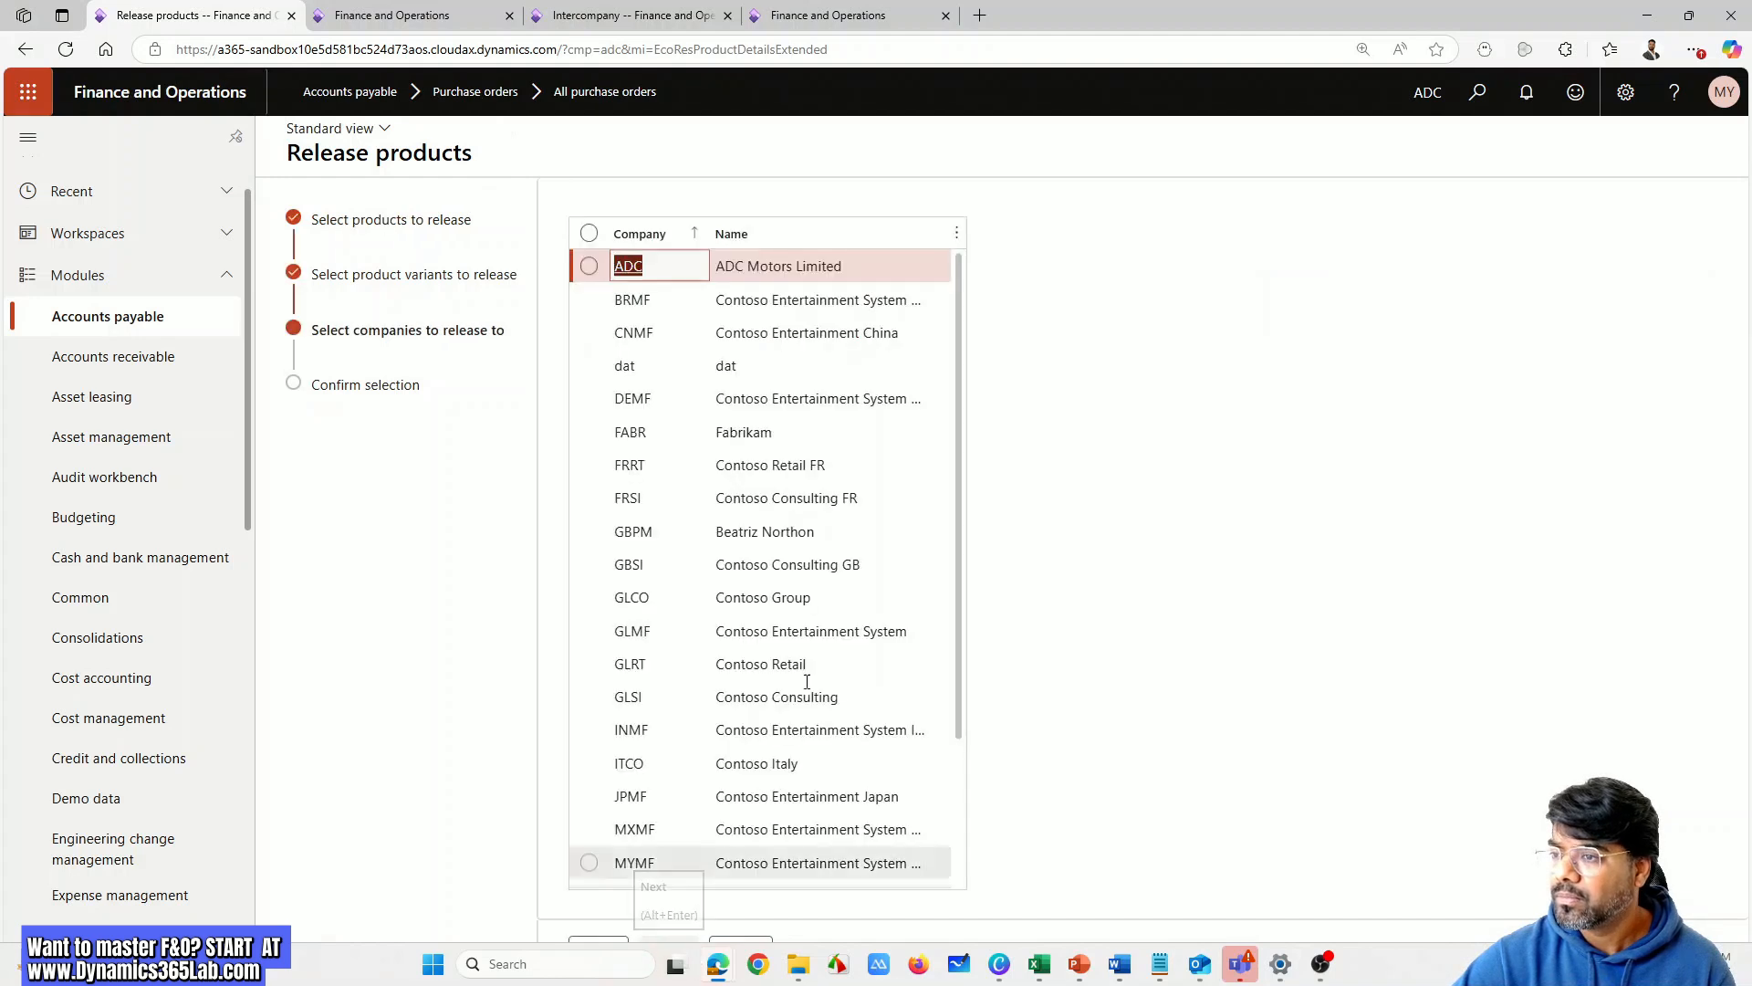
left_click_drag(959, 555, 892, 779)
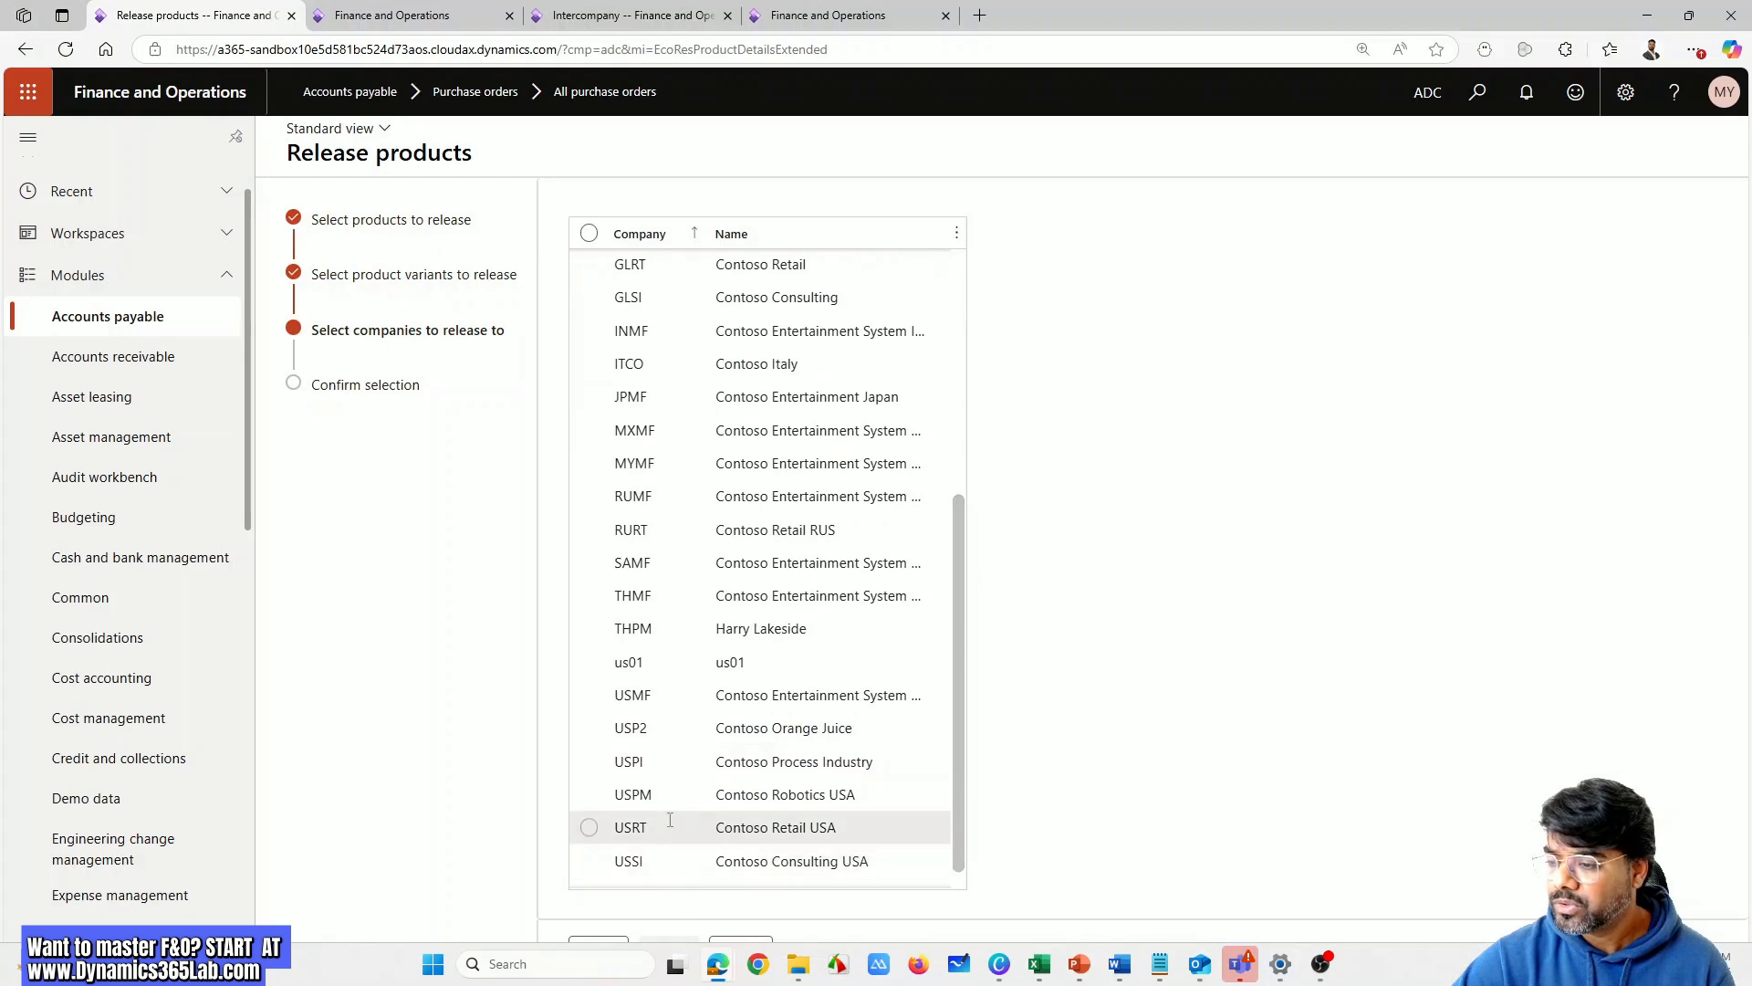
scroll(661, 840, "down", 1)
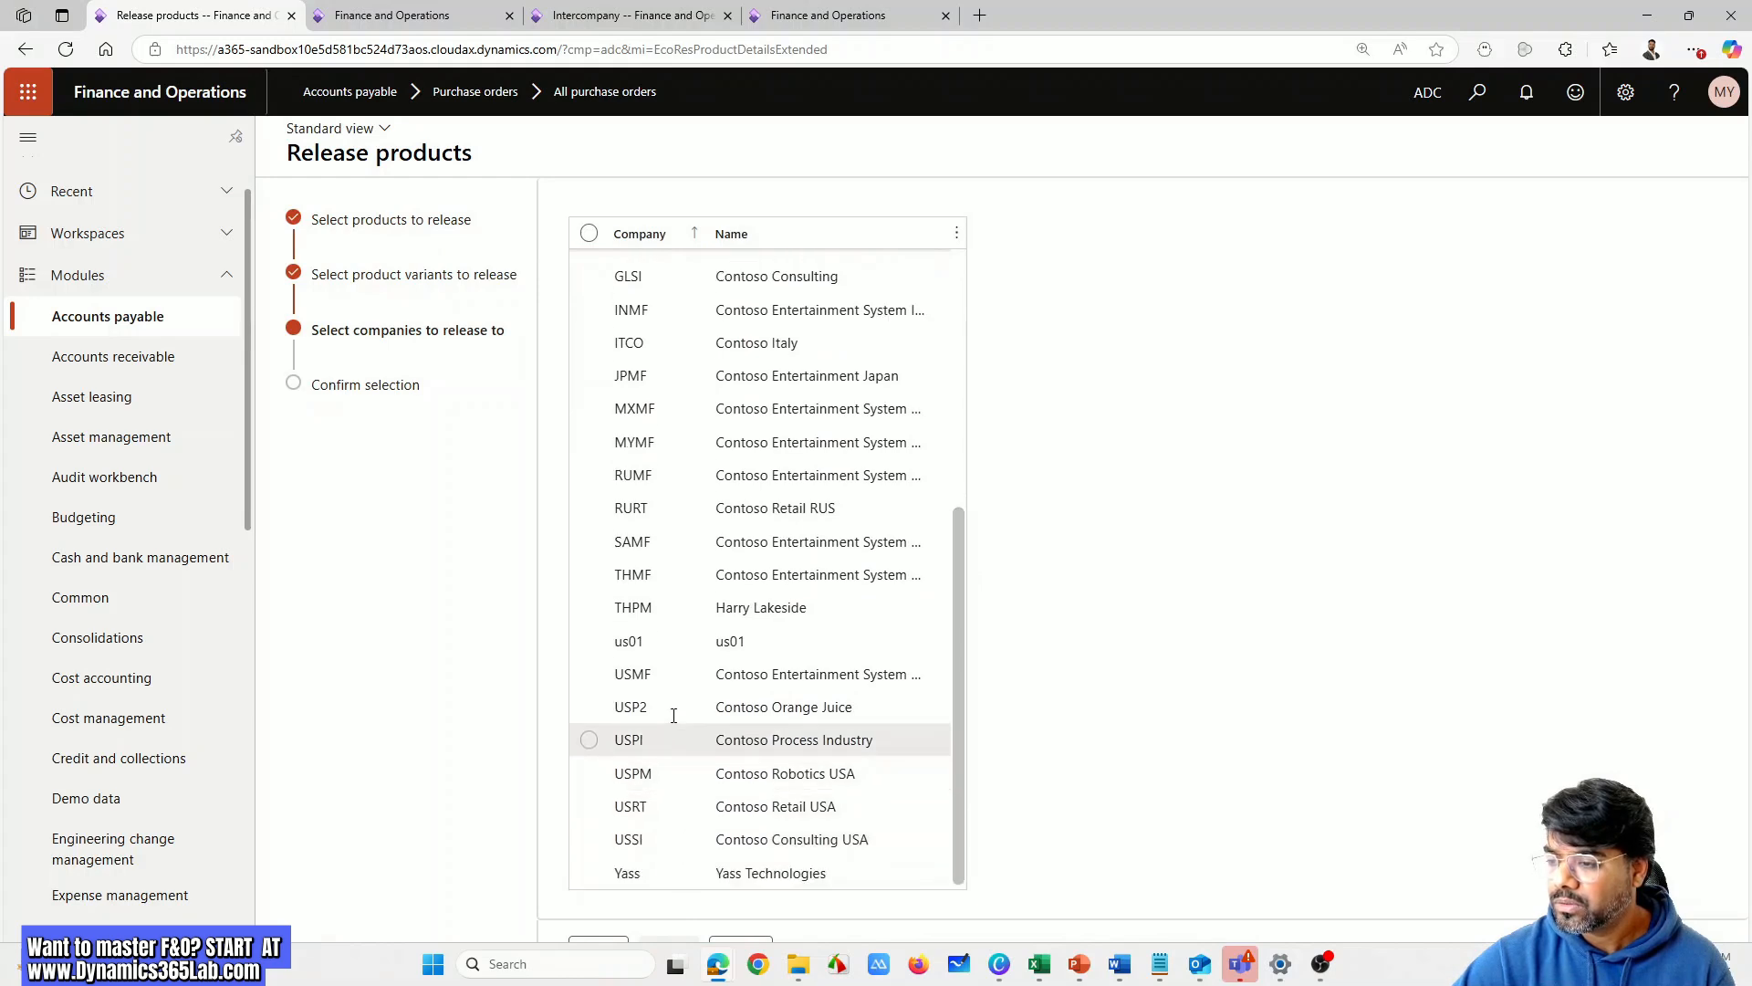
left_click(668, 675)
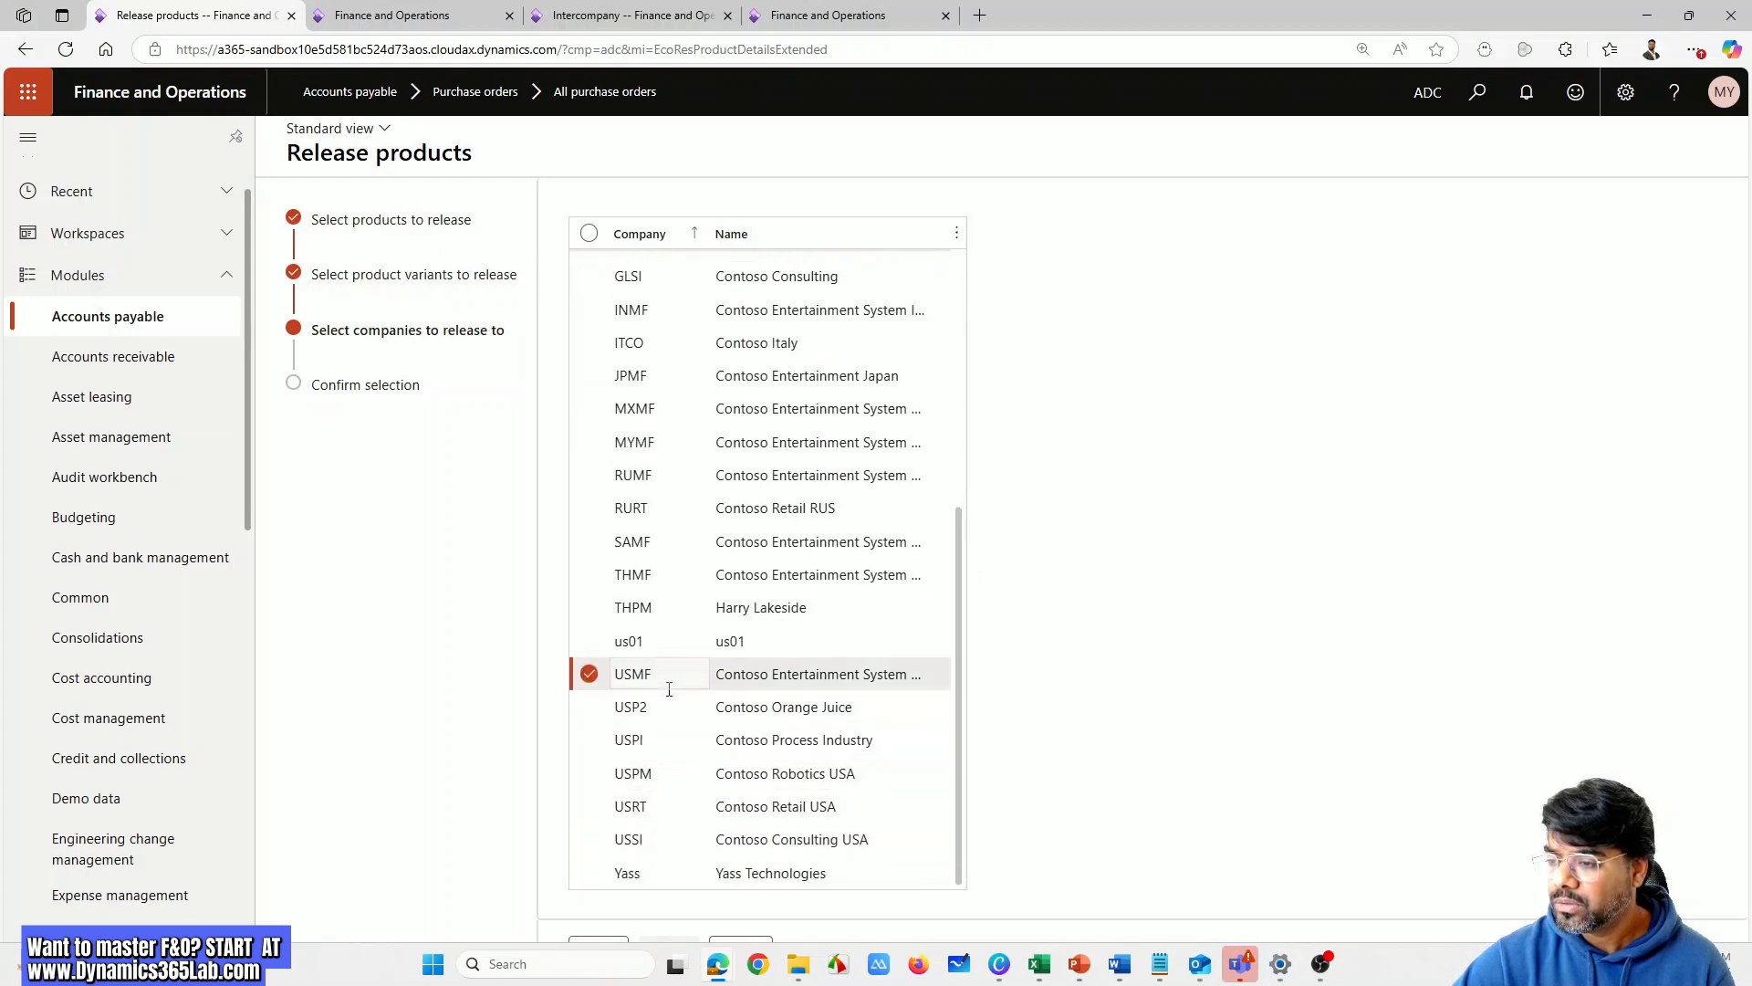
left_click(598, 945)
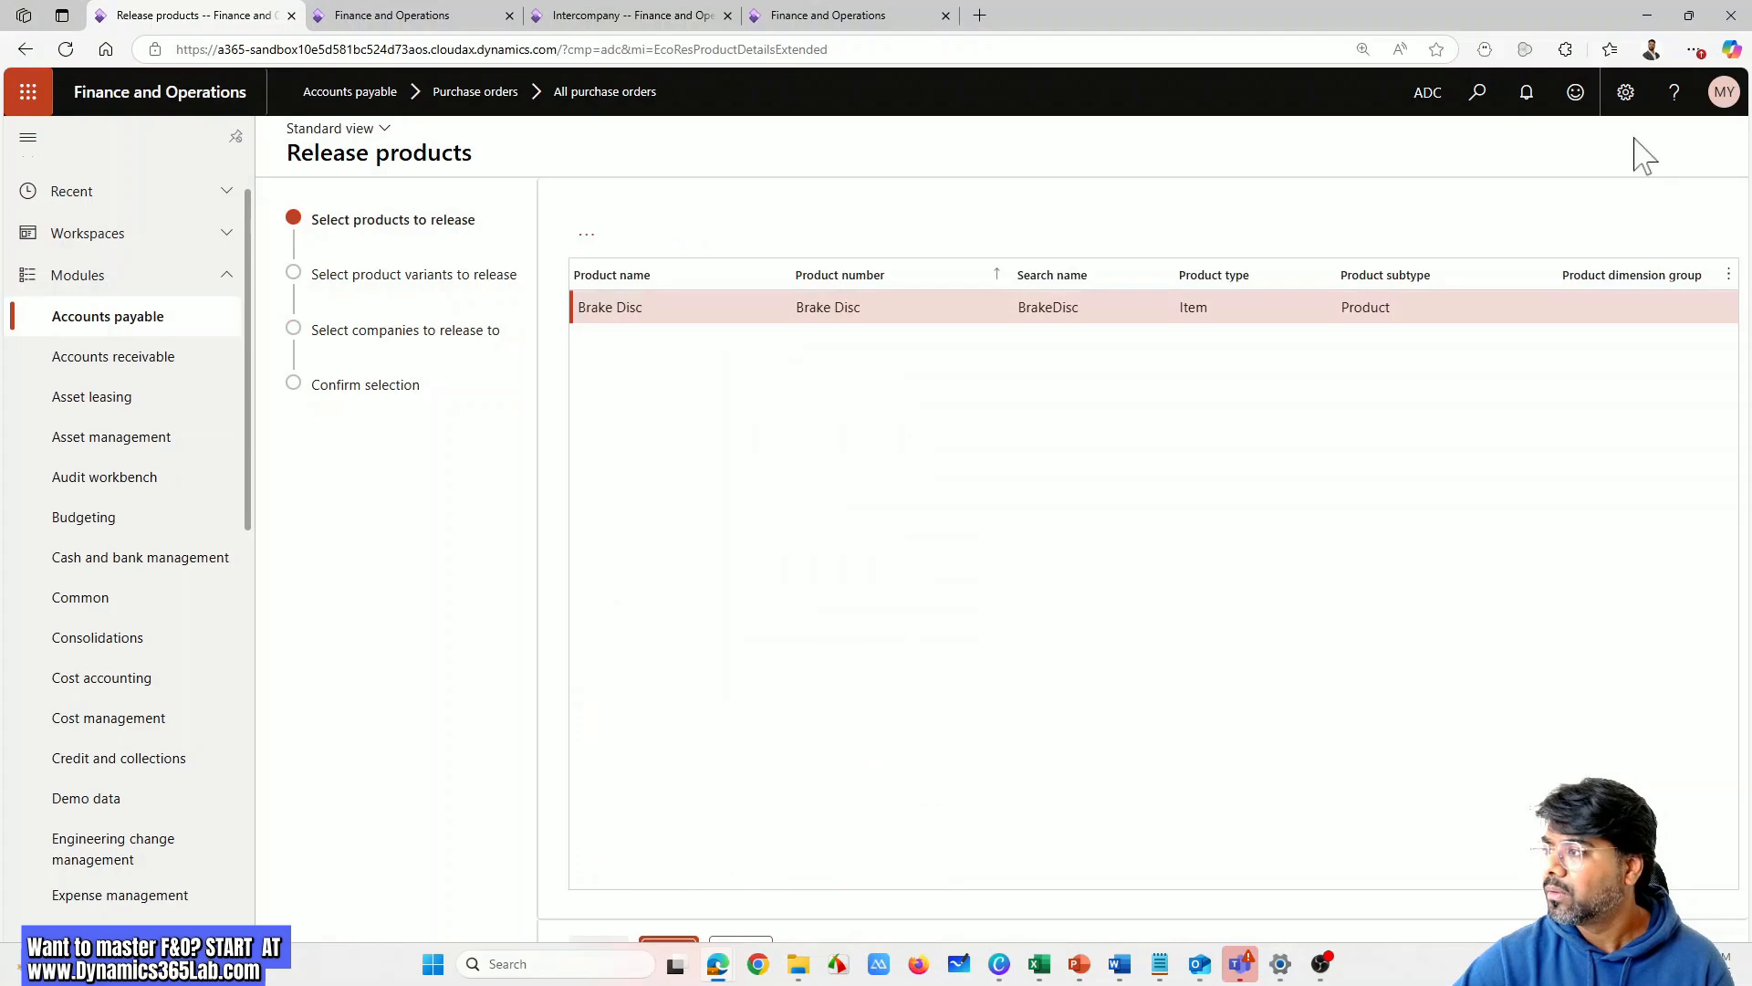
left_click_drag(1265, 23, 1174, 57)
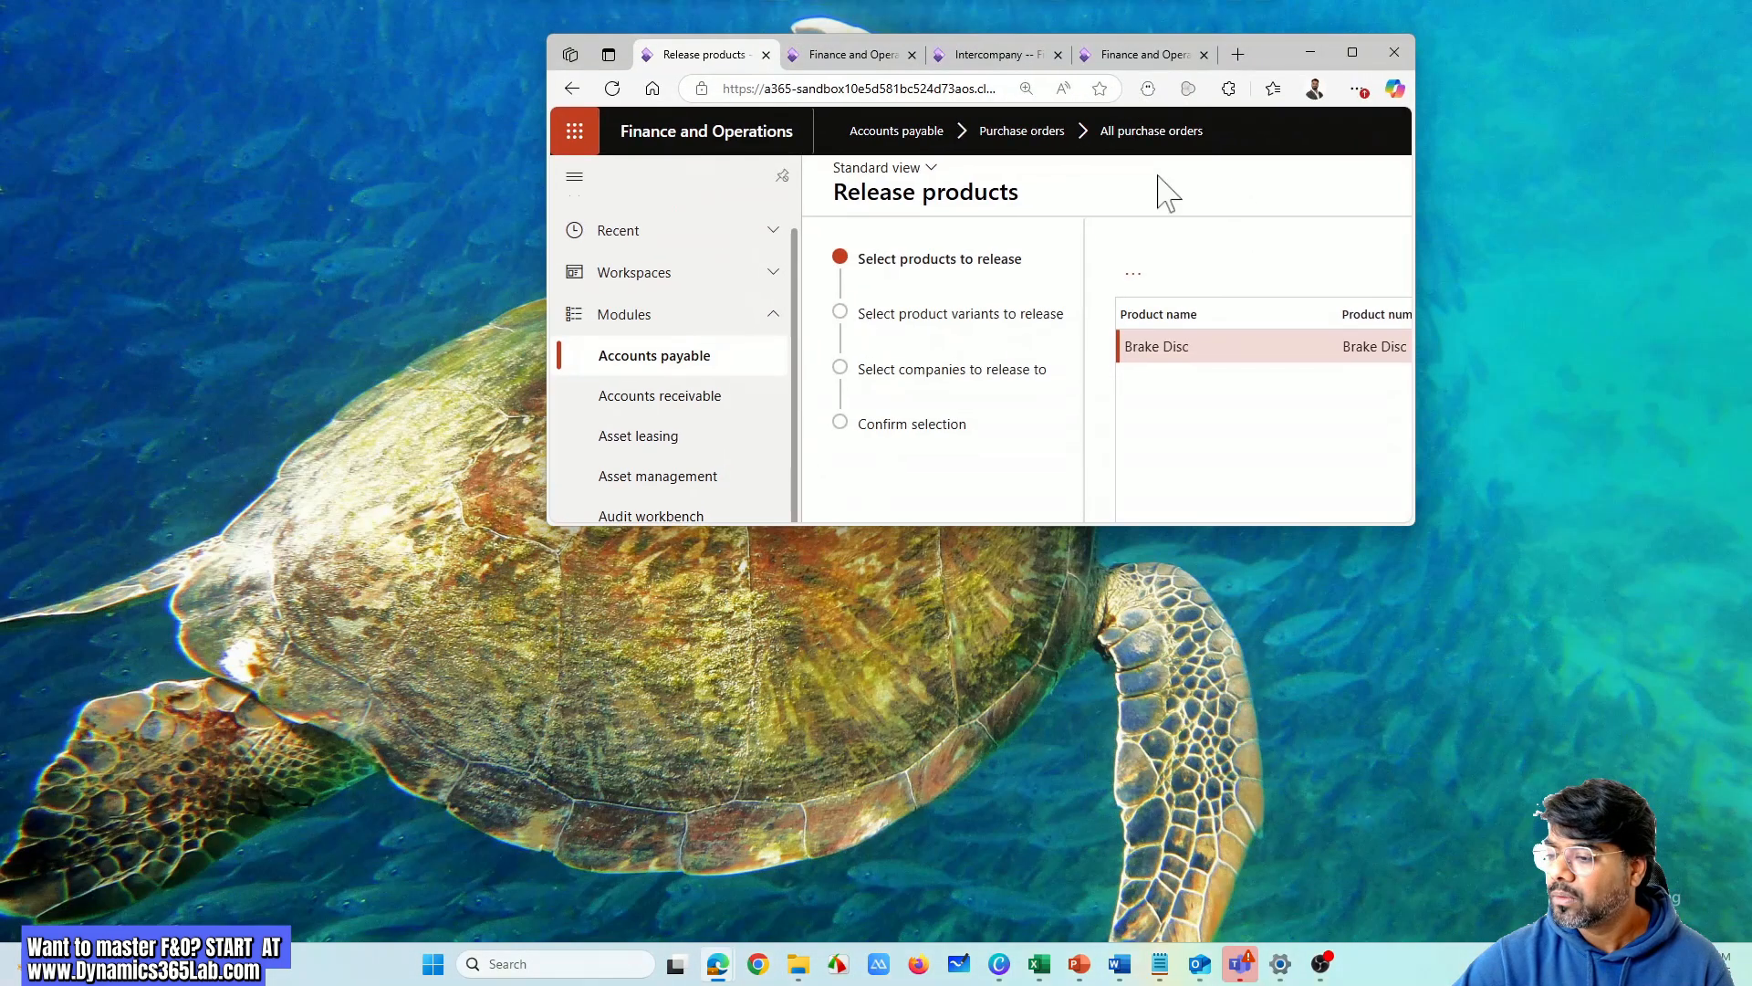
left_click(1353, 52)
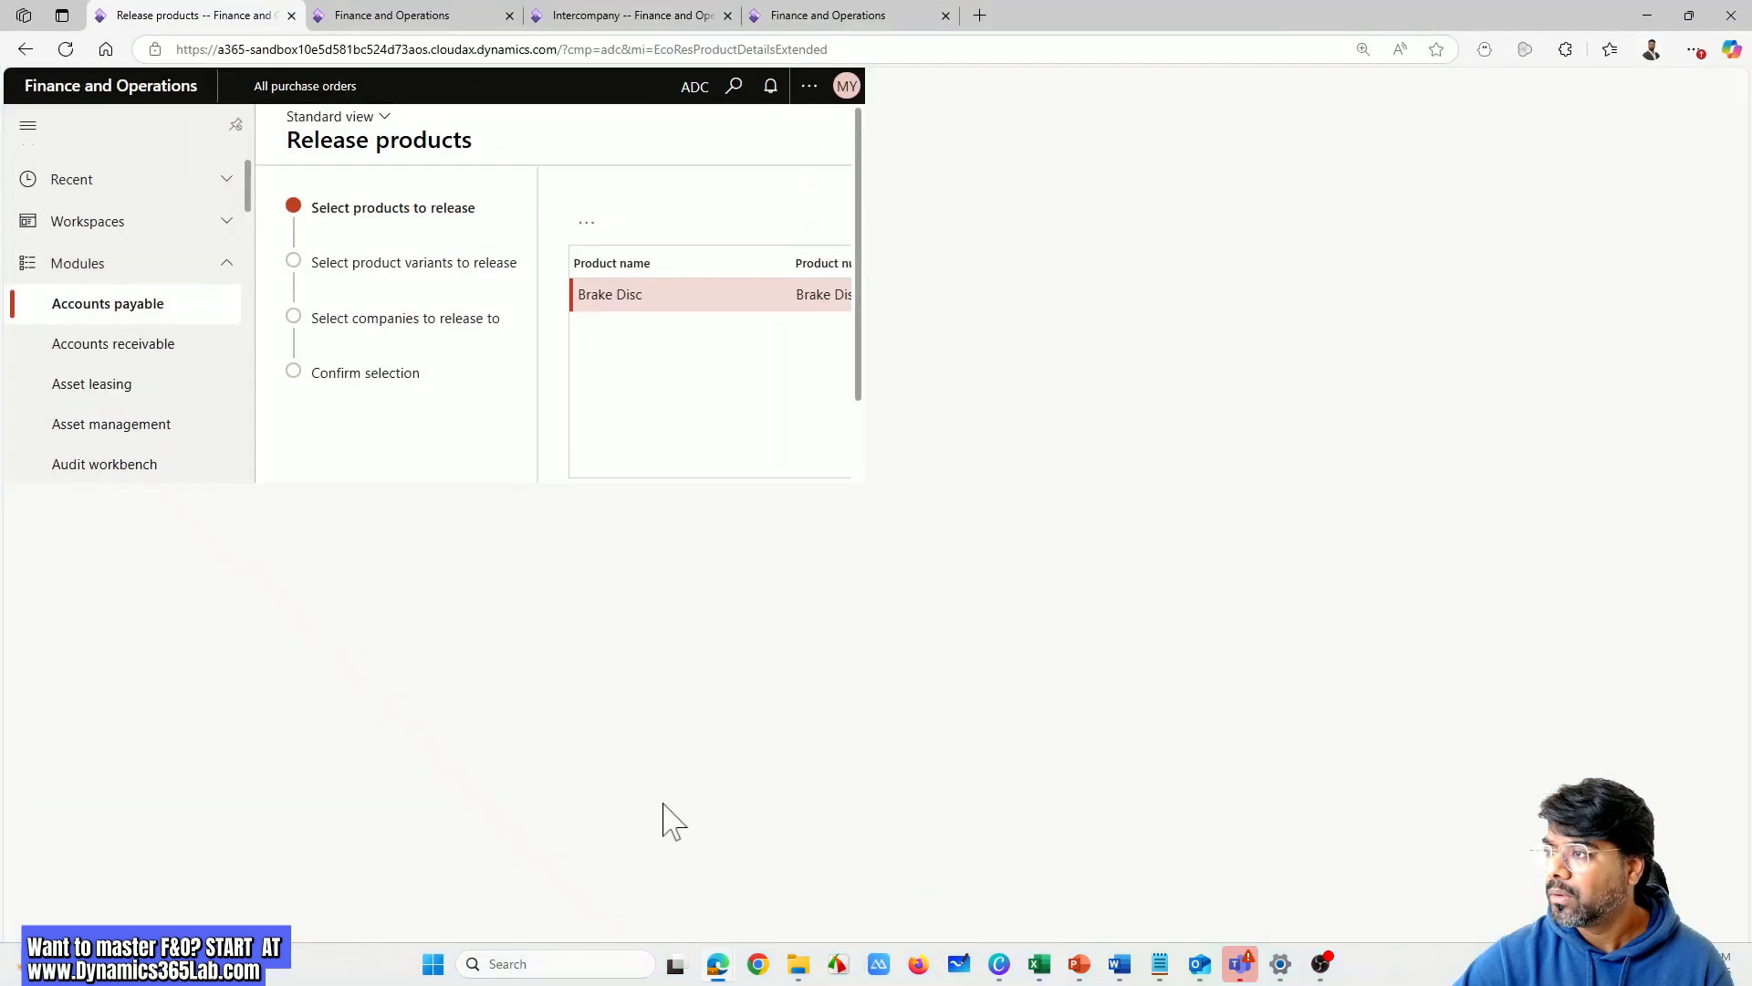
left_click(671, 947)
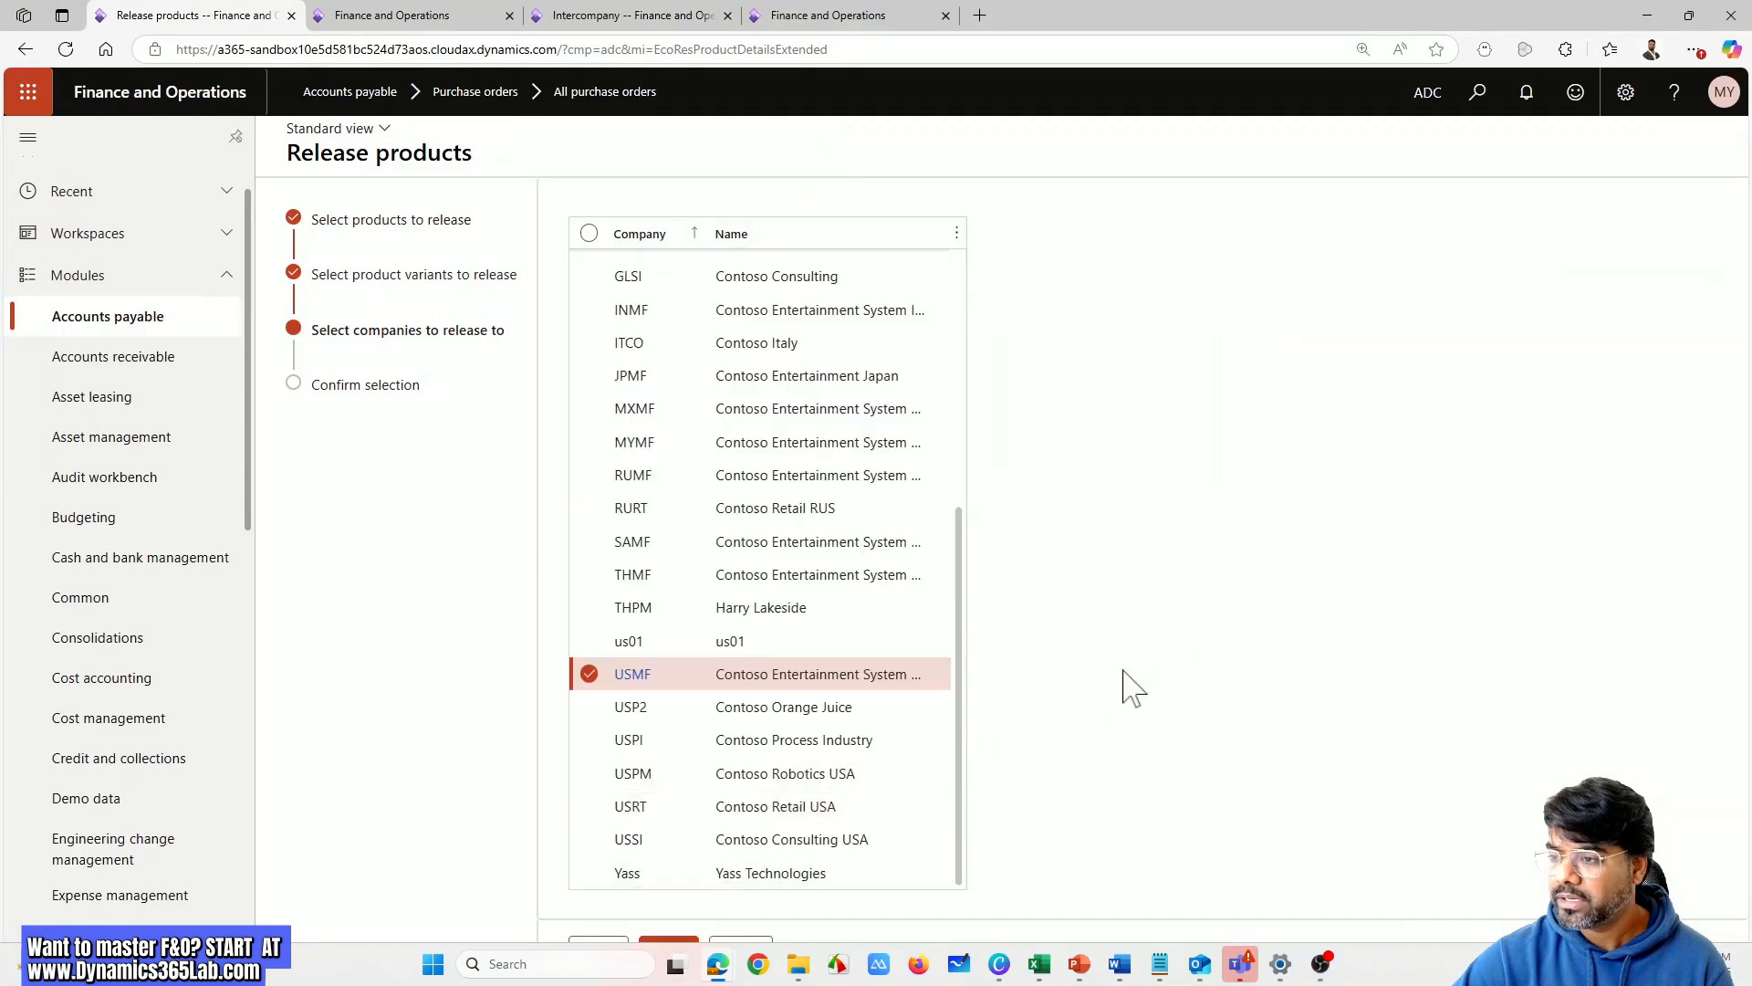
left_click(676, 940)
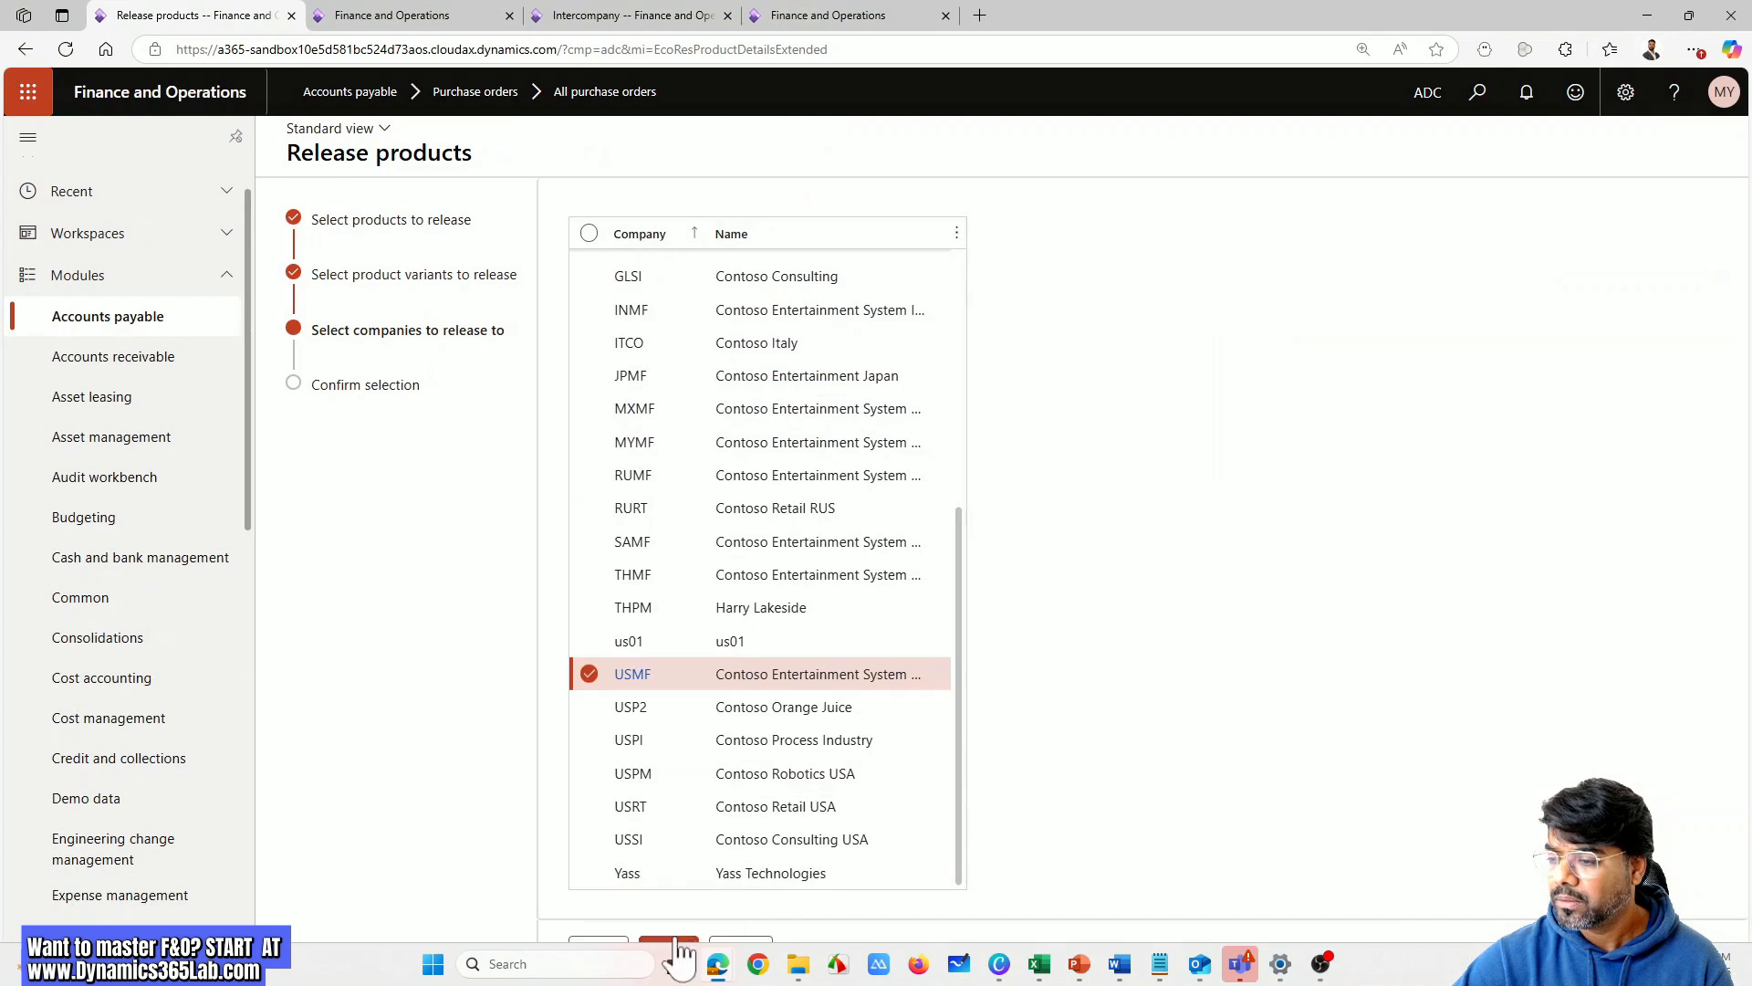
left_click(673, 945)
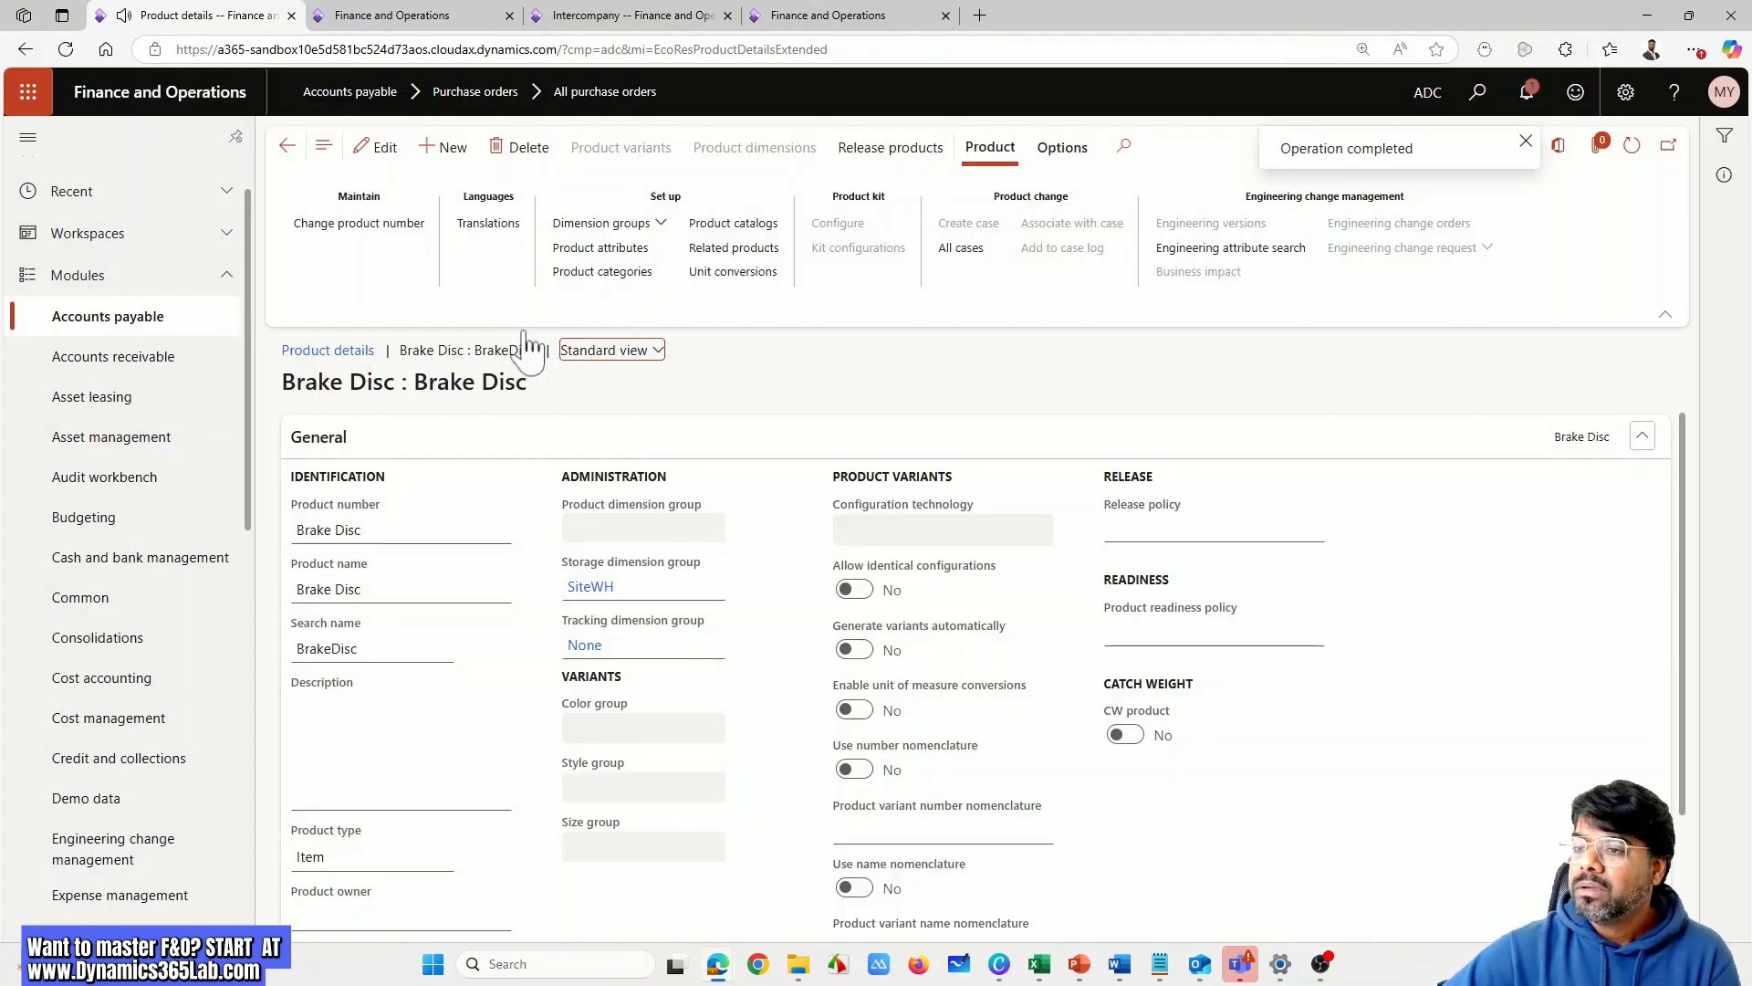
Start a new session in the expired USMF sales order details browser tab
left_click(659, 22)
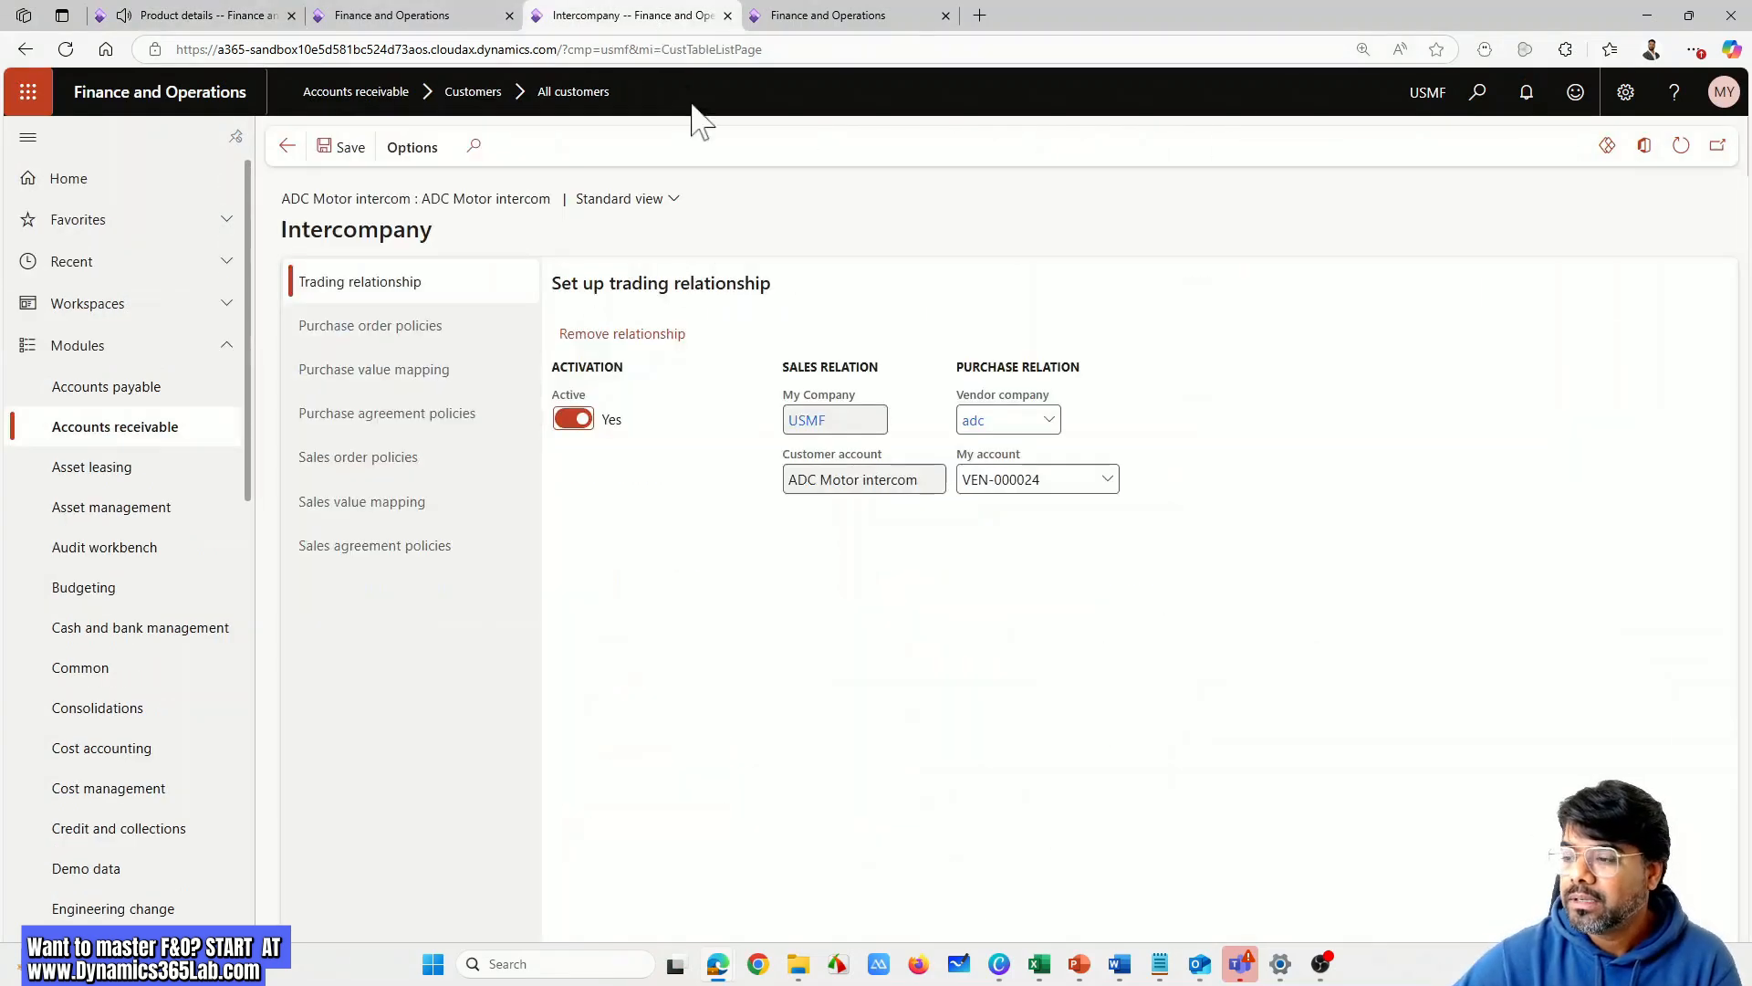
left_click(827, 19)
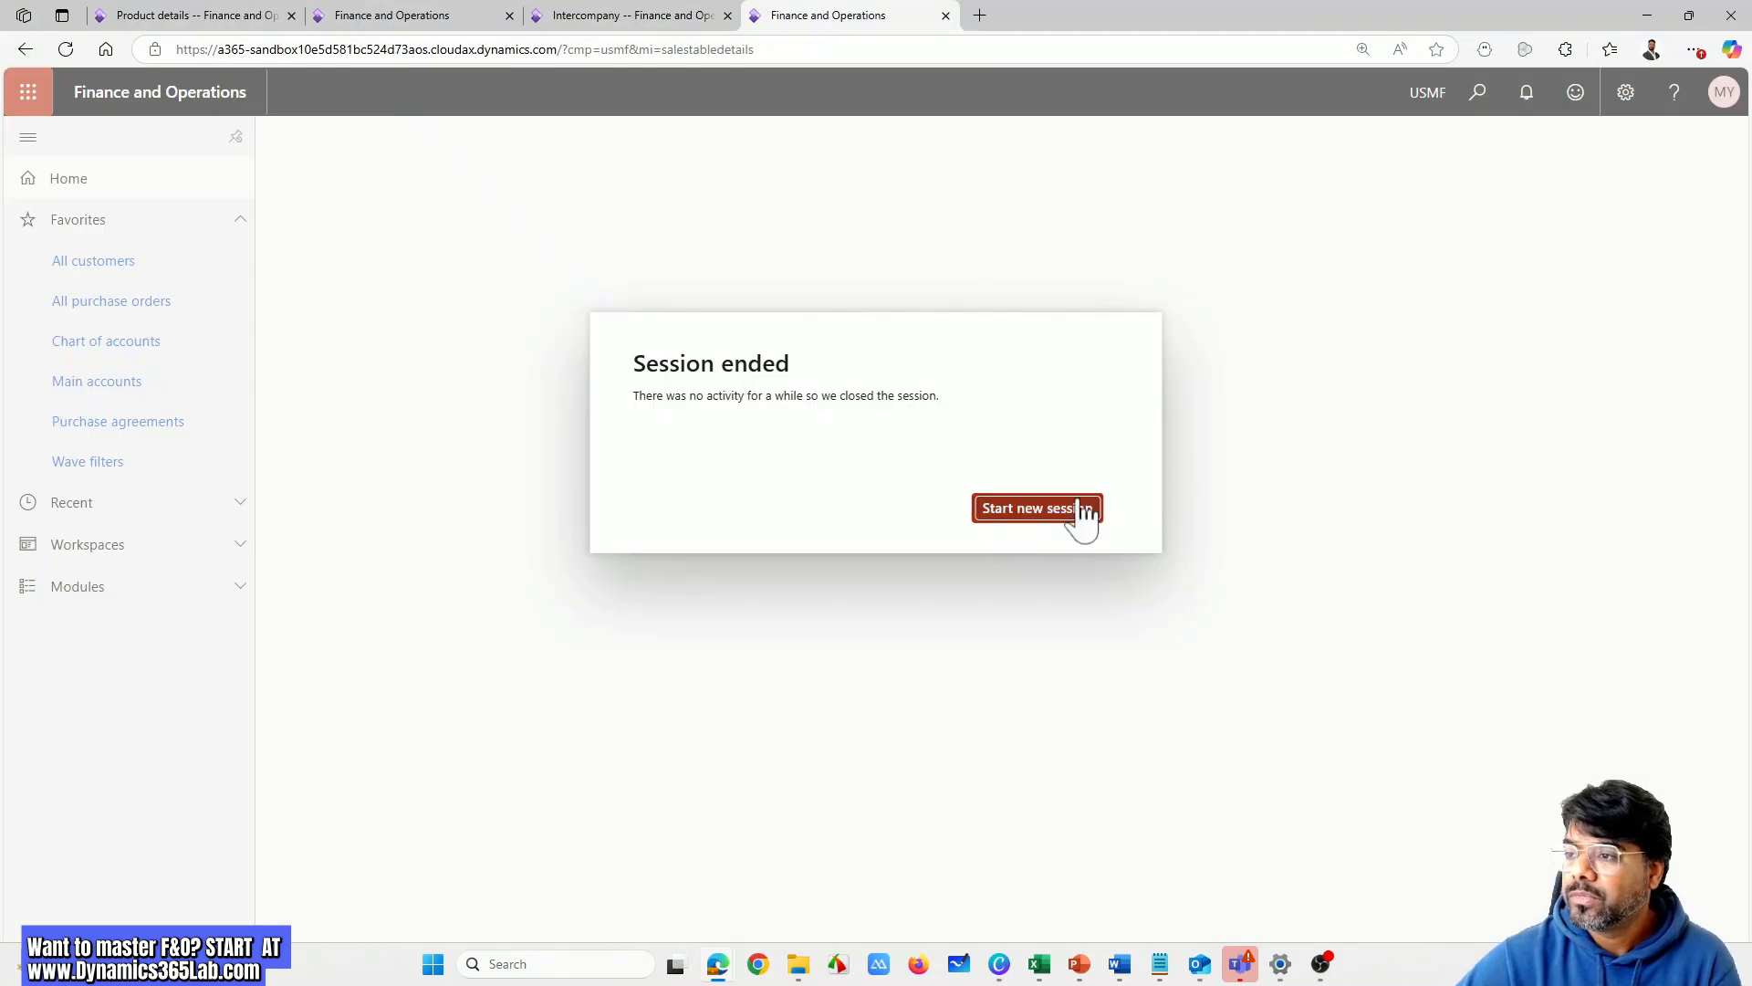
left_click(1083, 512)
Return to the USMF Intercompany page and open the Released products list in Product information management
left_click(632, 19)
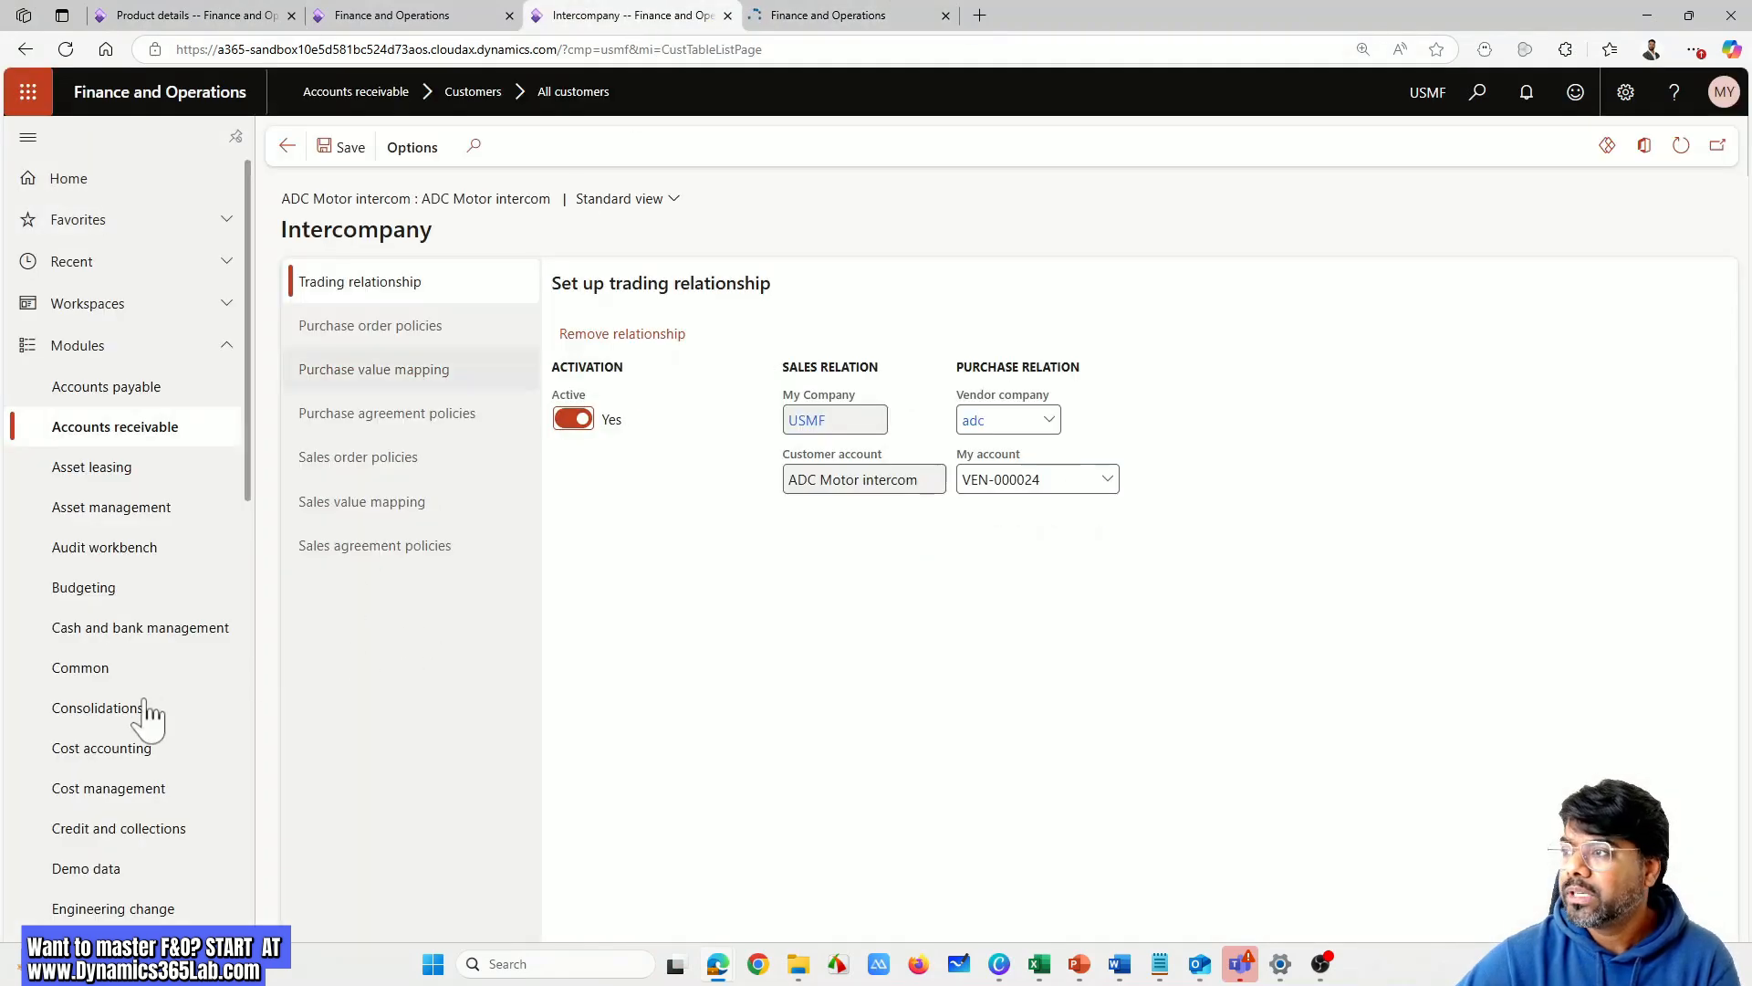
left_click(137, 436)
scroll(100, 693, "down", 4)
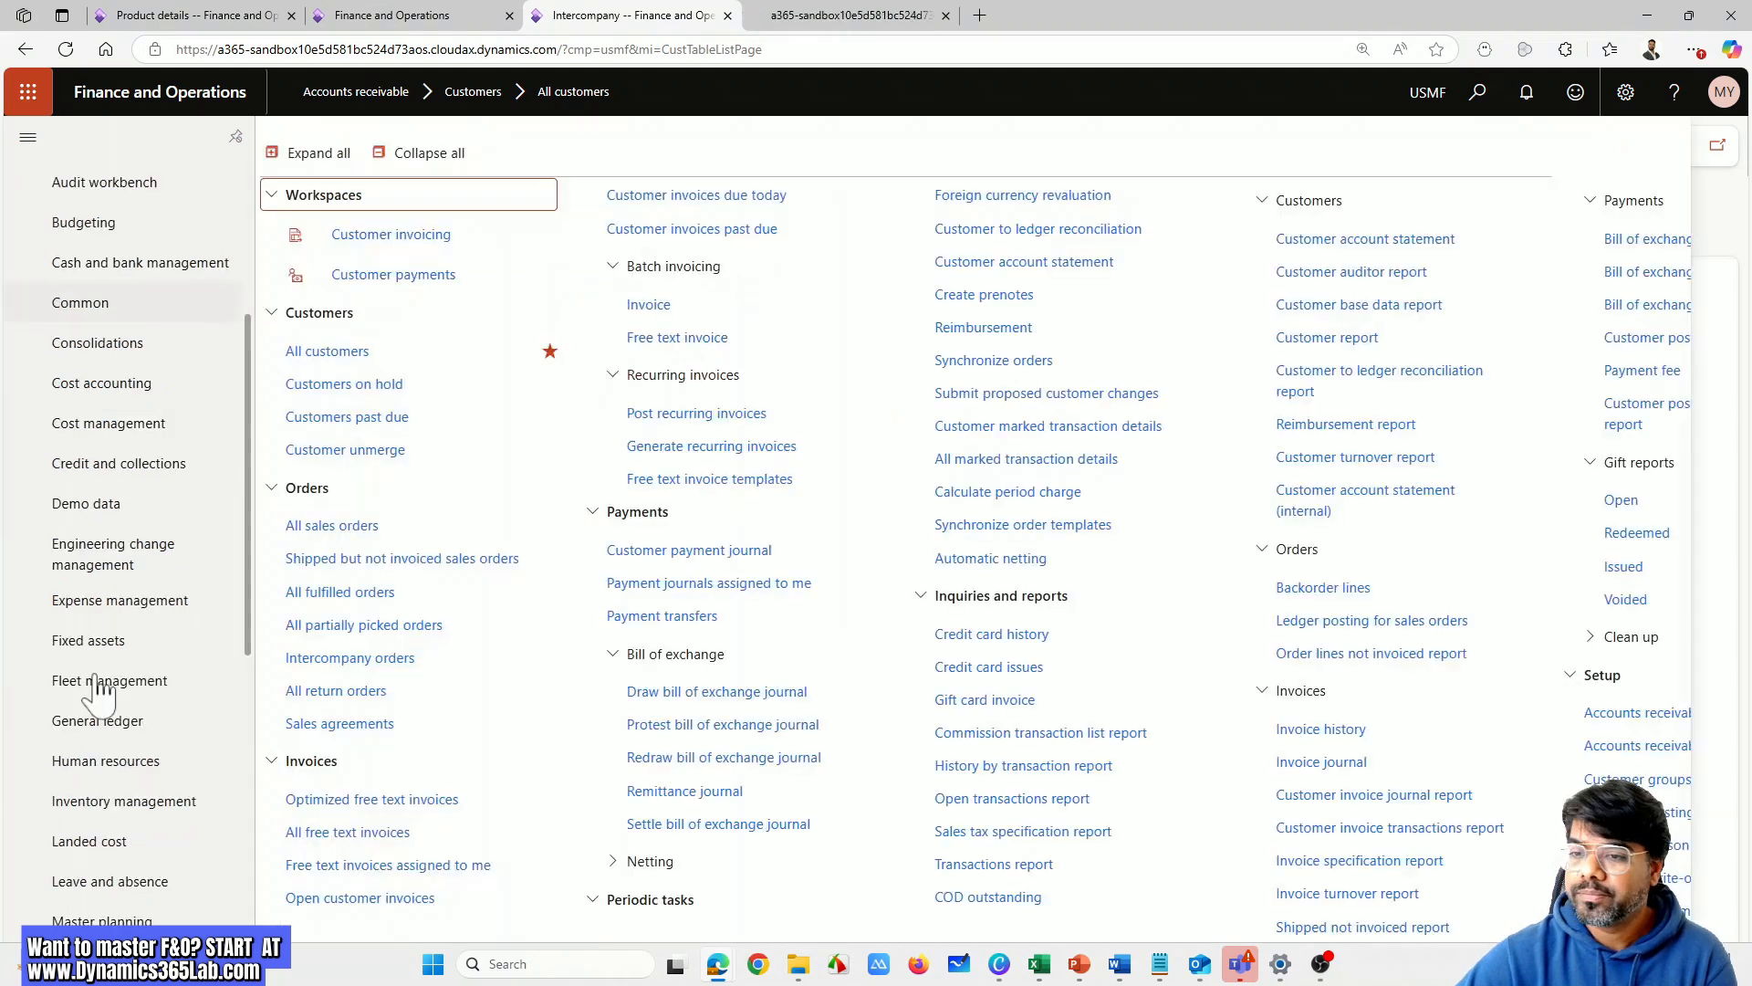
scroll(98, 693, "down", 1)
scroll(97, 698, "down", 8)
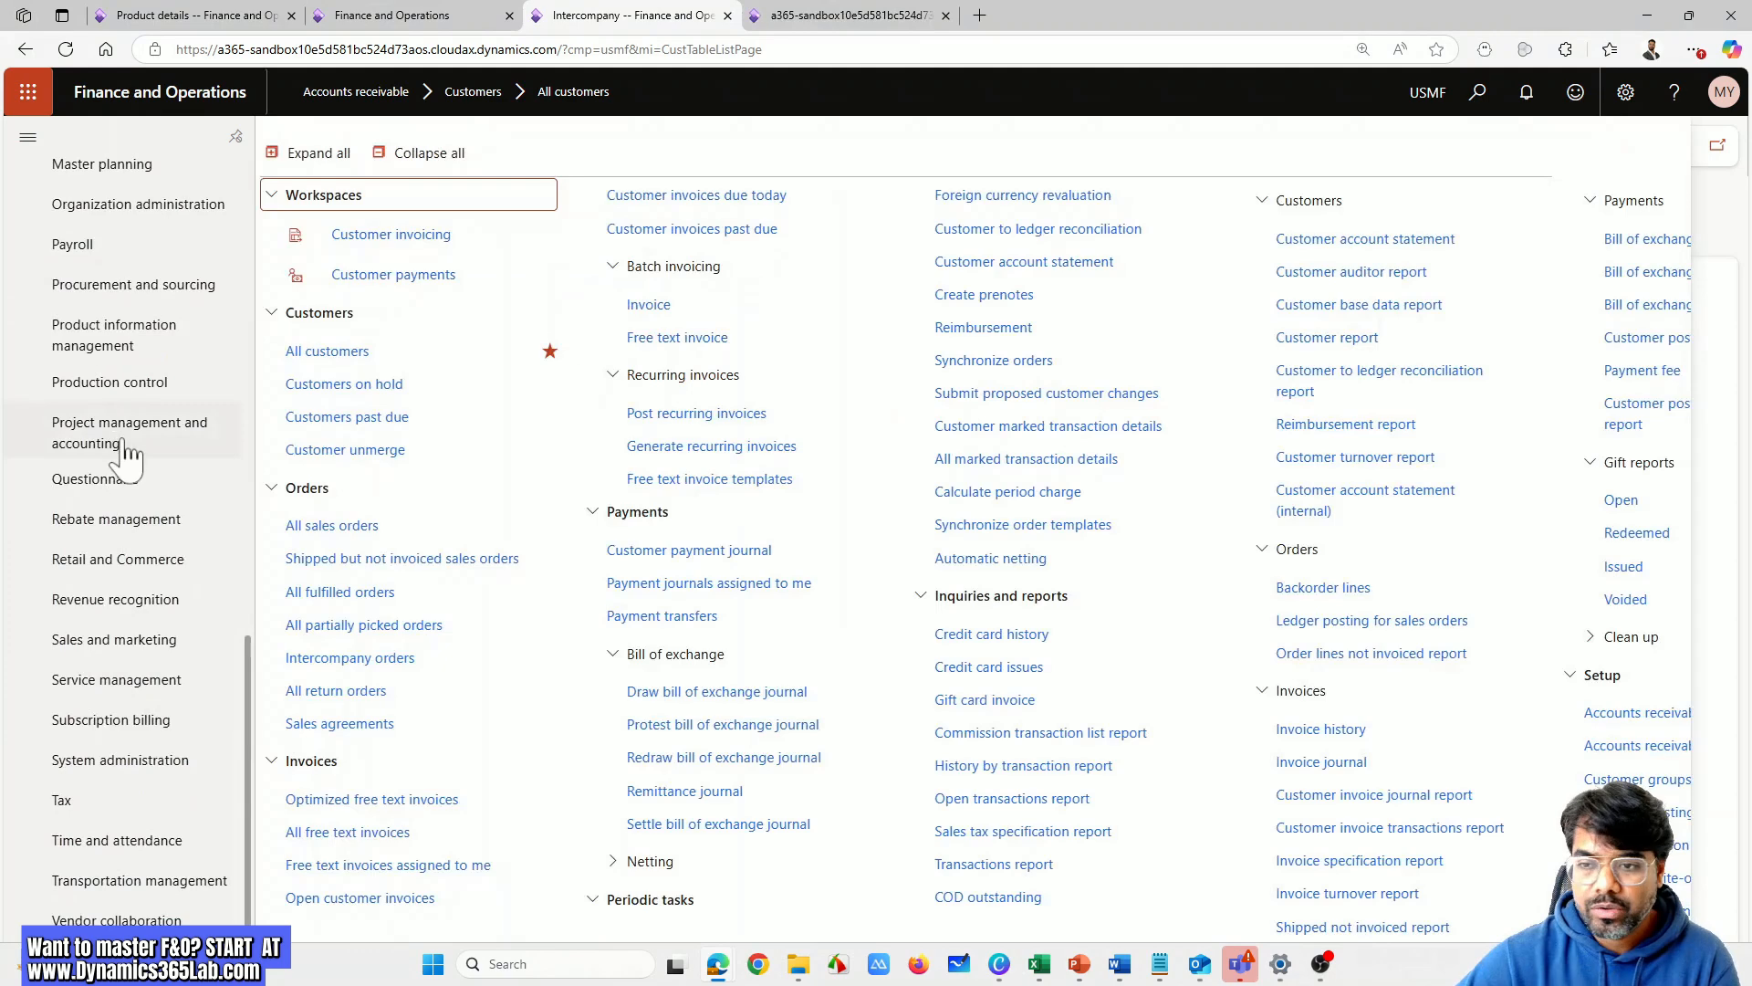
left_click(116, 358)
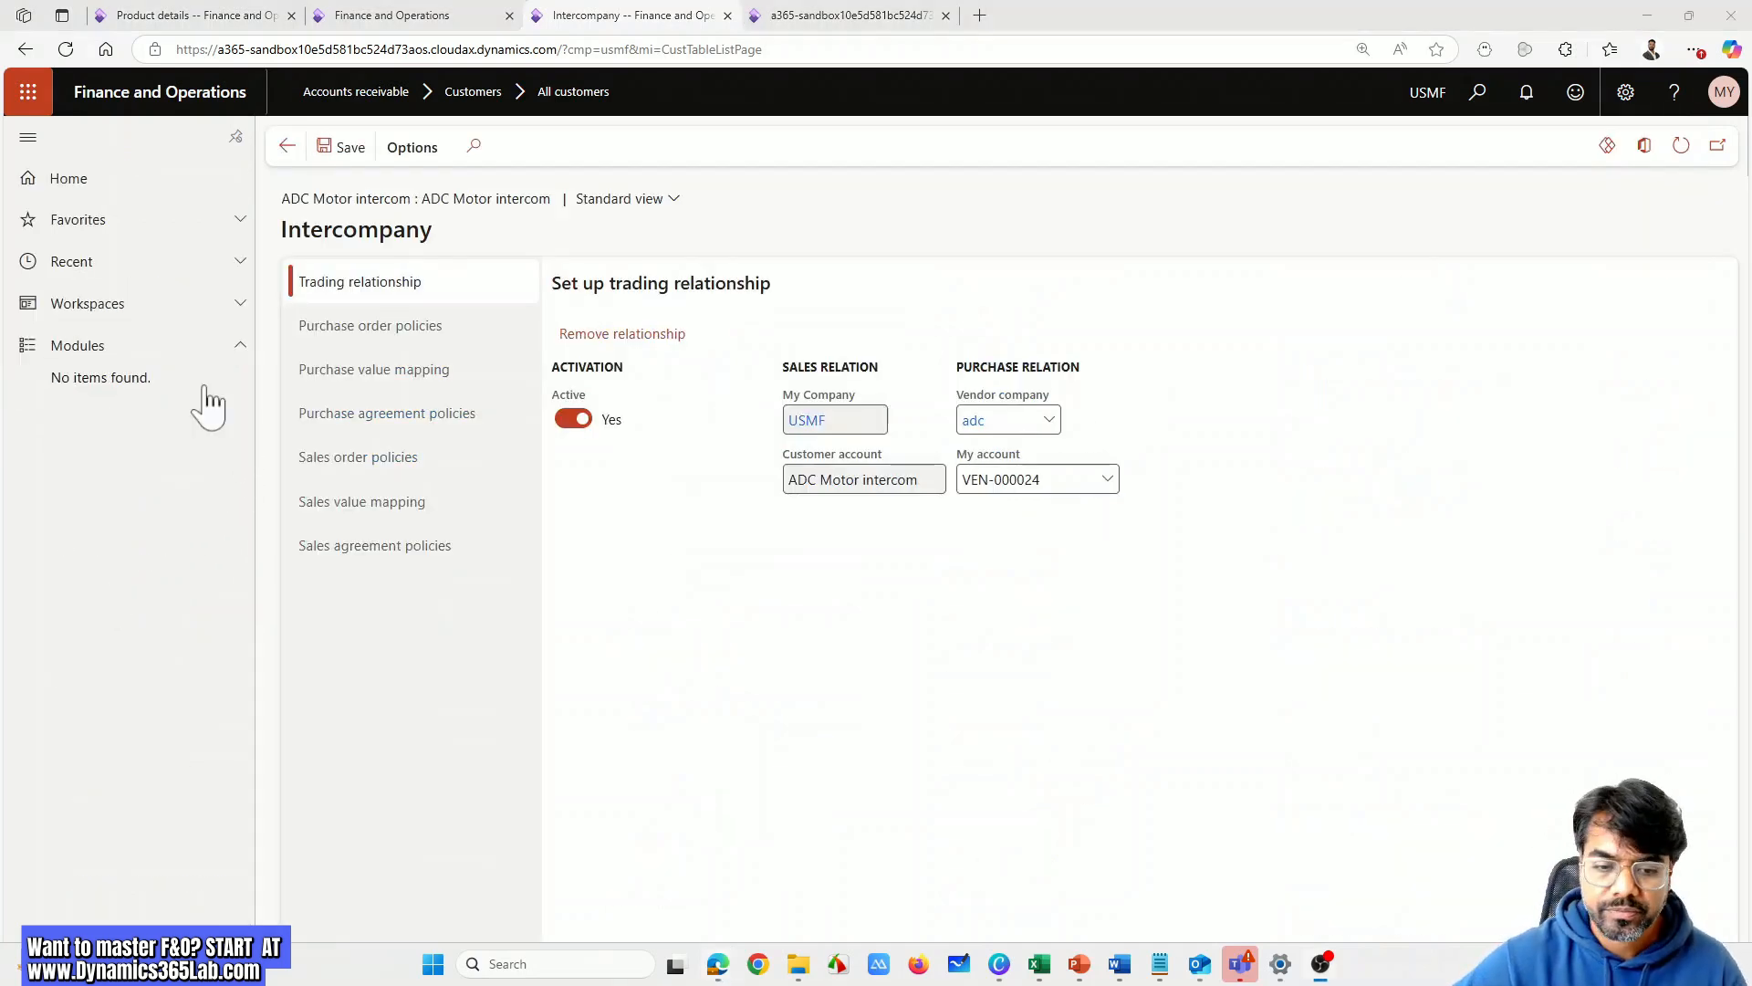
scroll(178, 387, "down", 8)
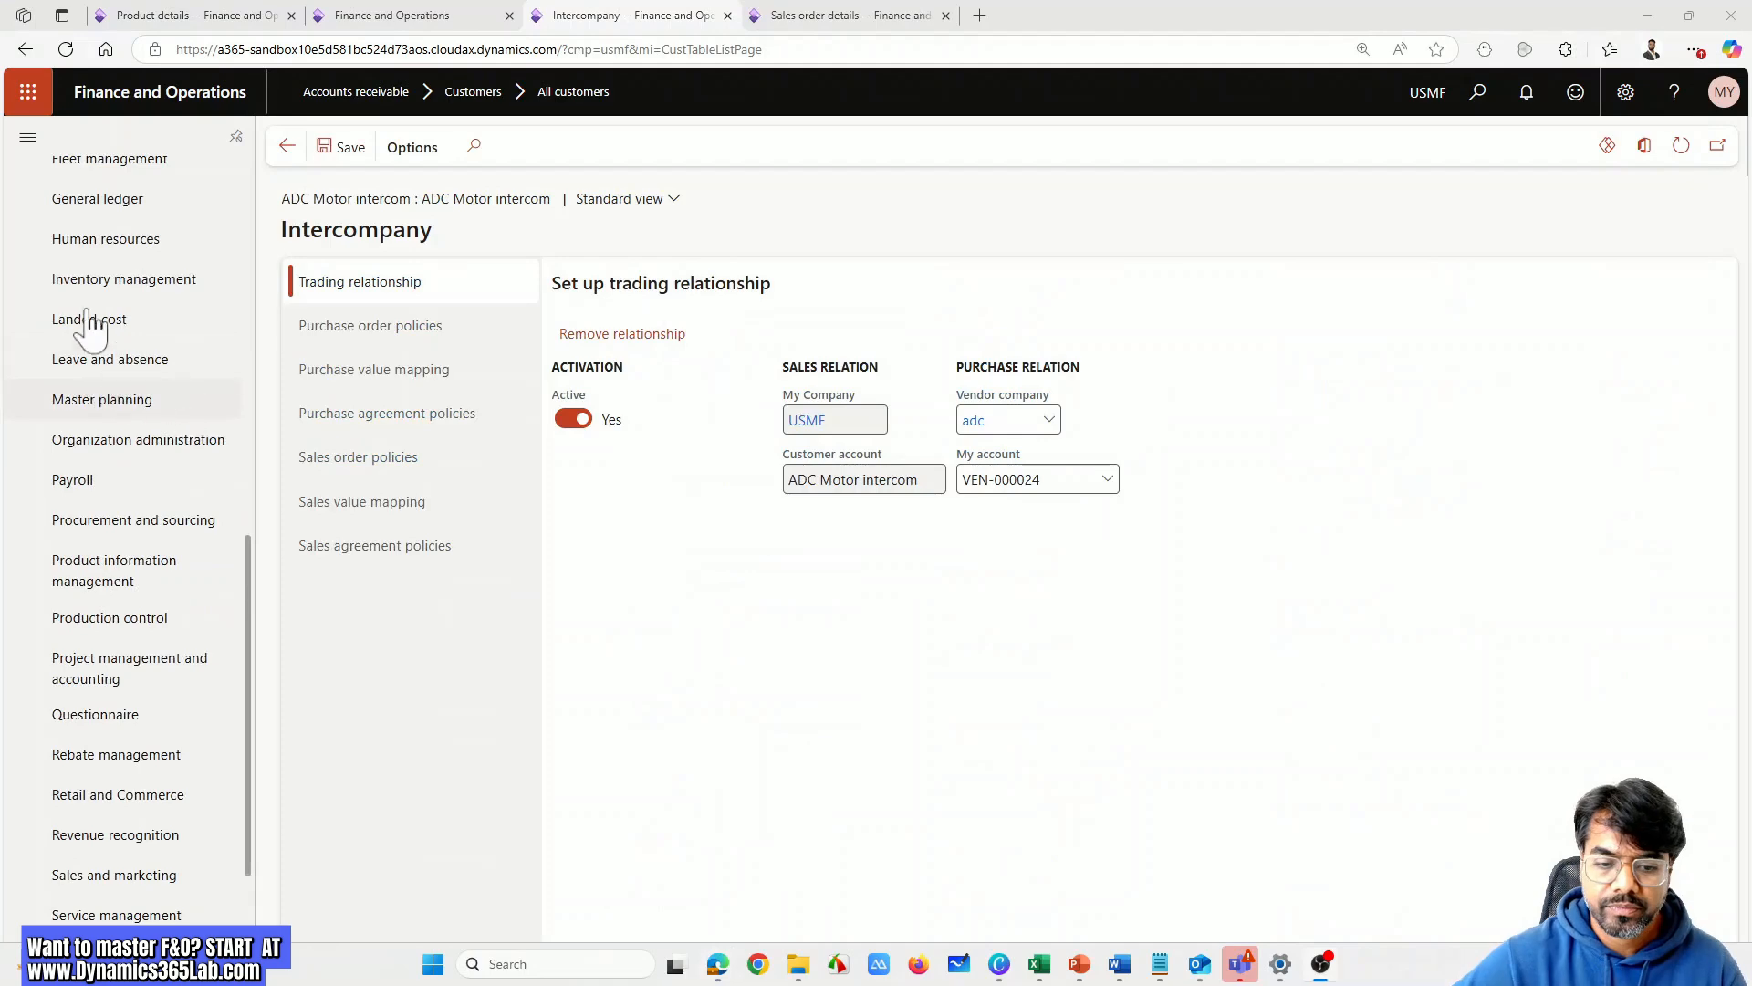
left_click_drag(246, 628, 245, 618)
left_click(137, 621)
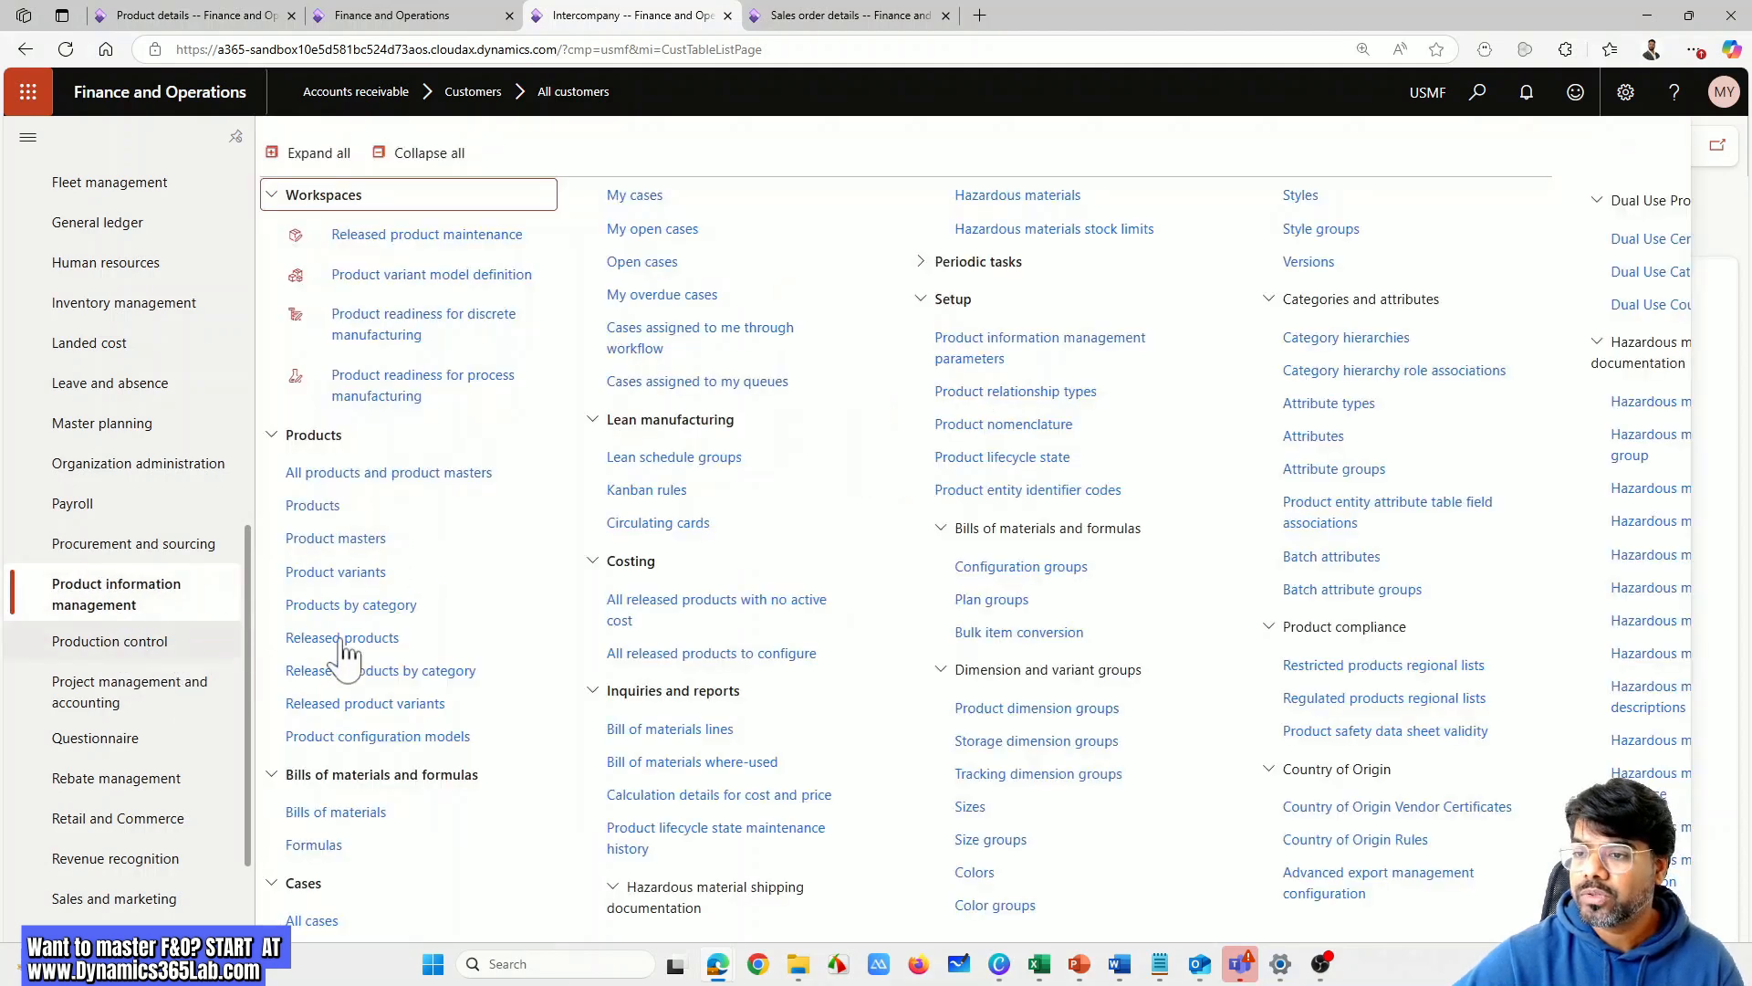
left_click(343, 638)
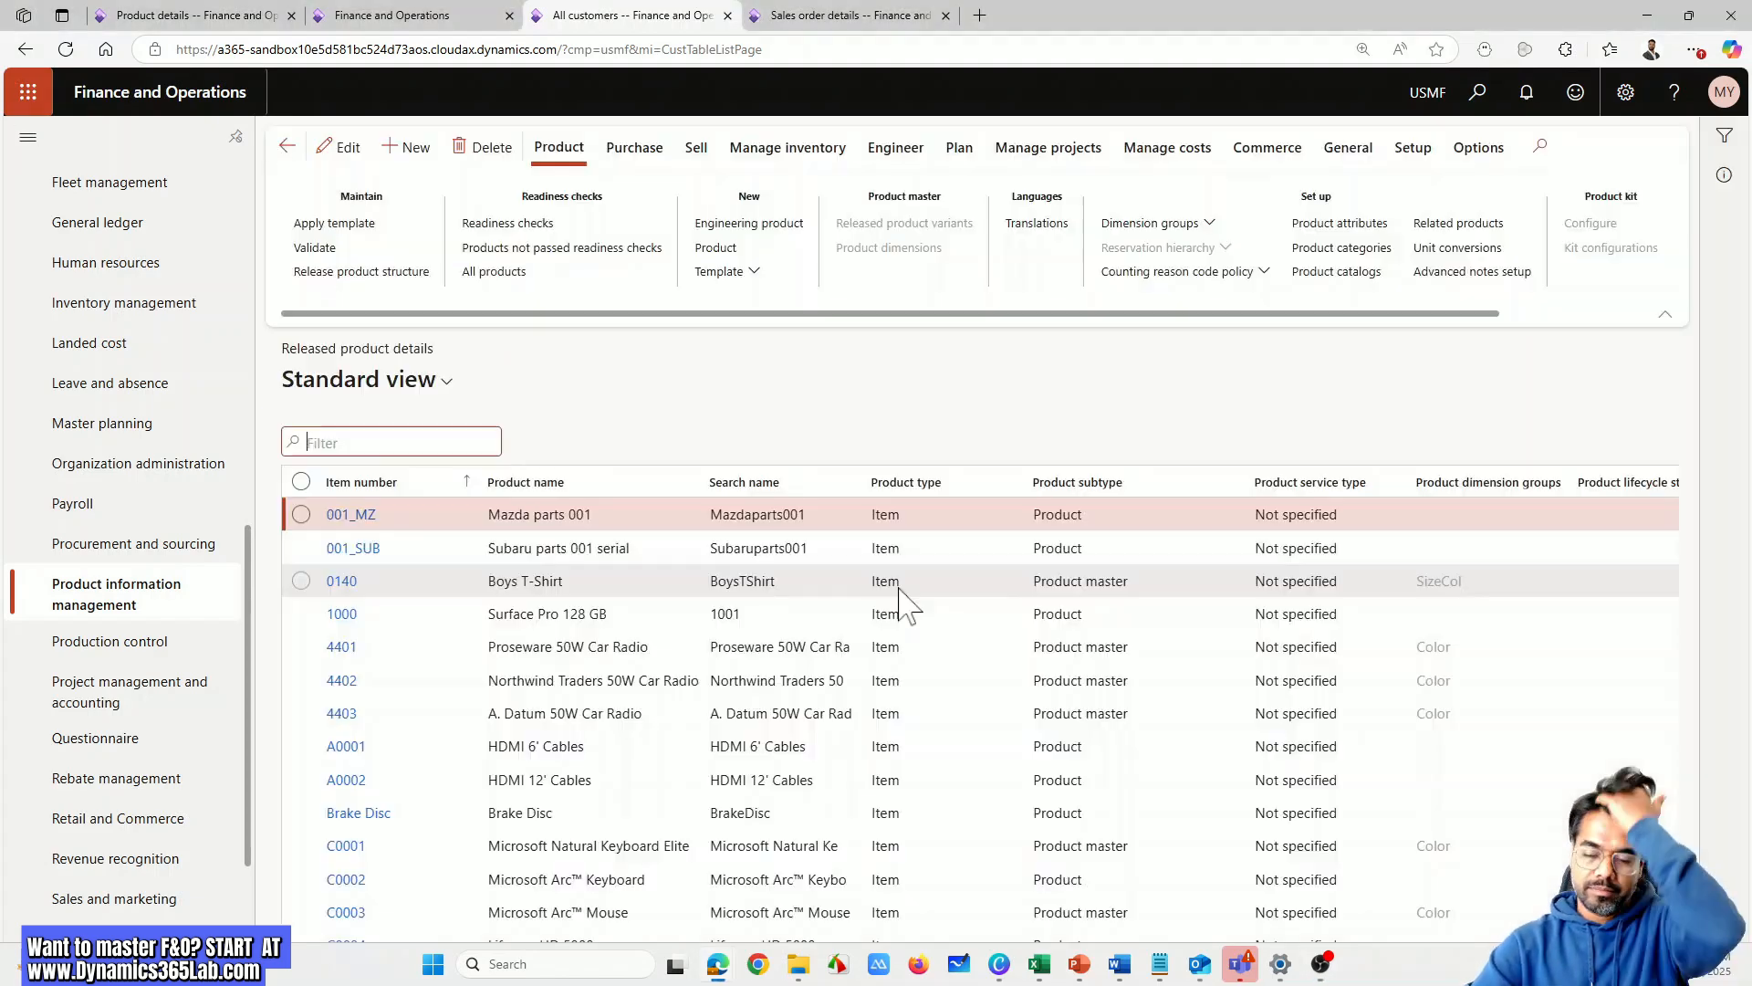
Filter the released products to item numbers beginning with Brake and open the Brake Disc record
left_click(468, 483)
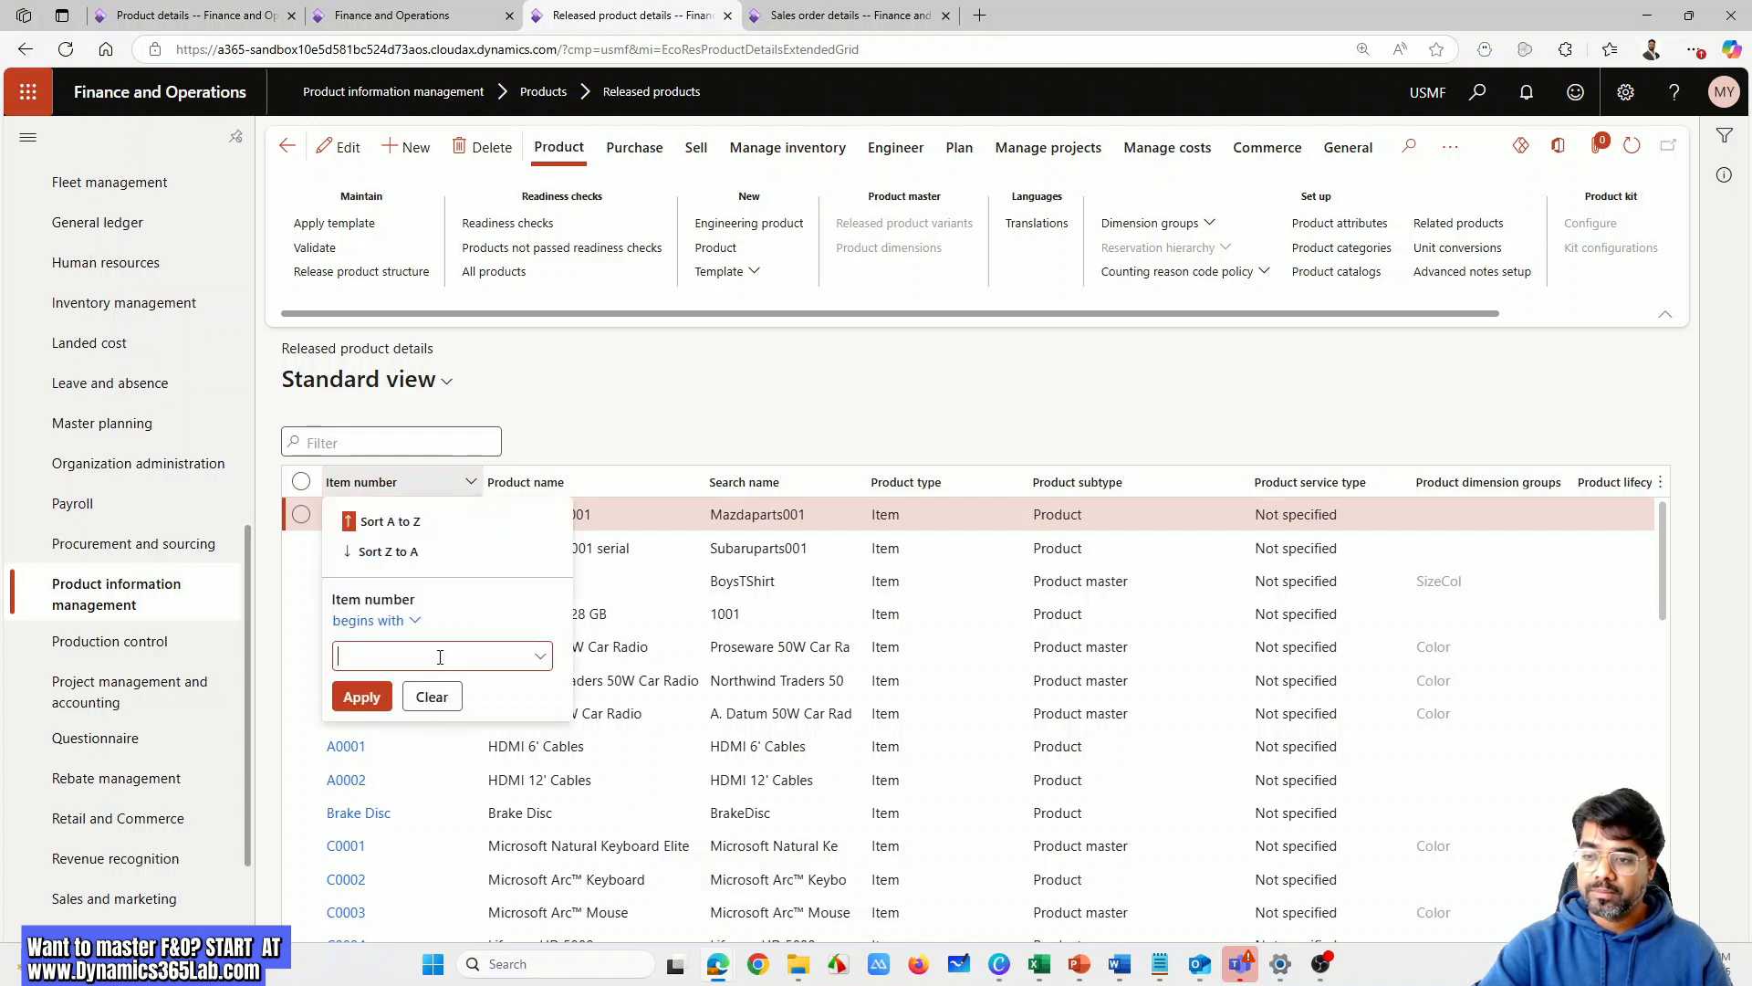
type("Brak")
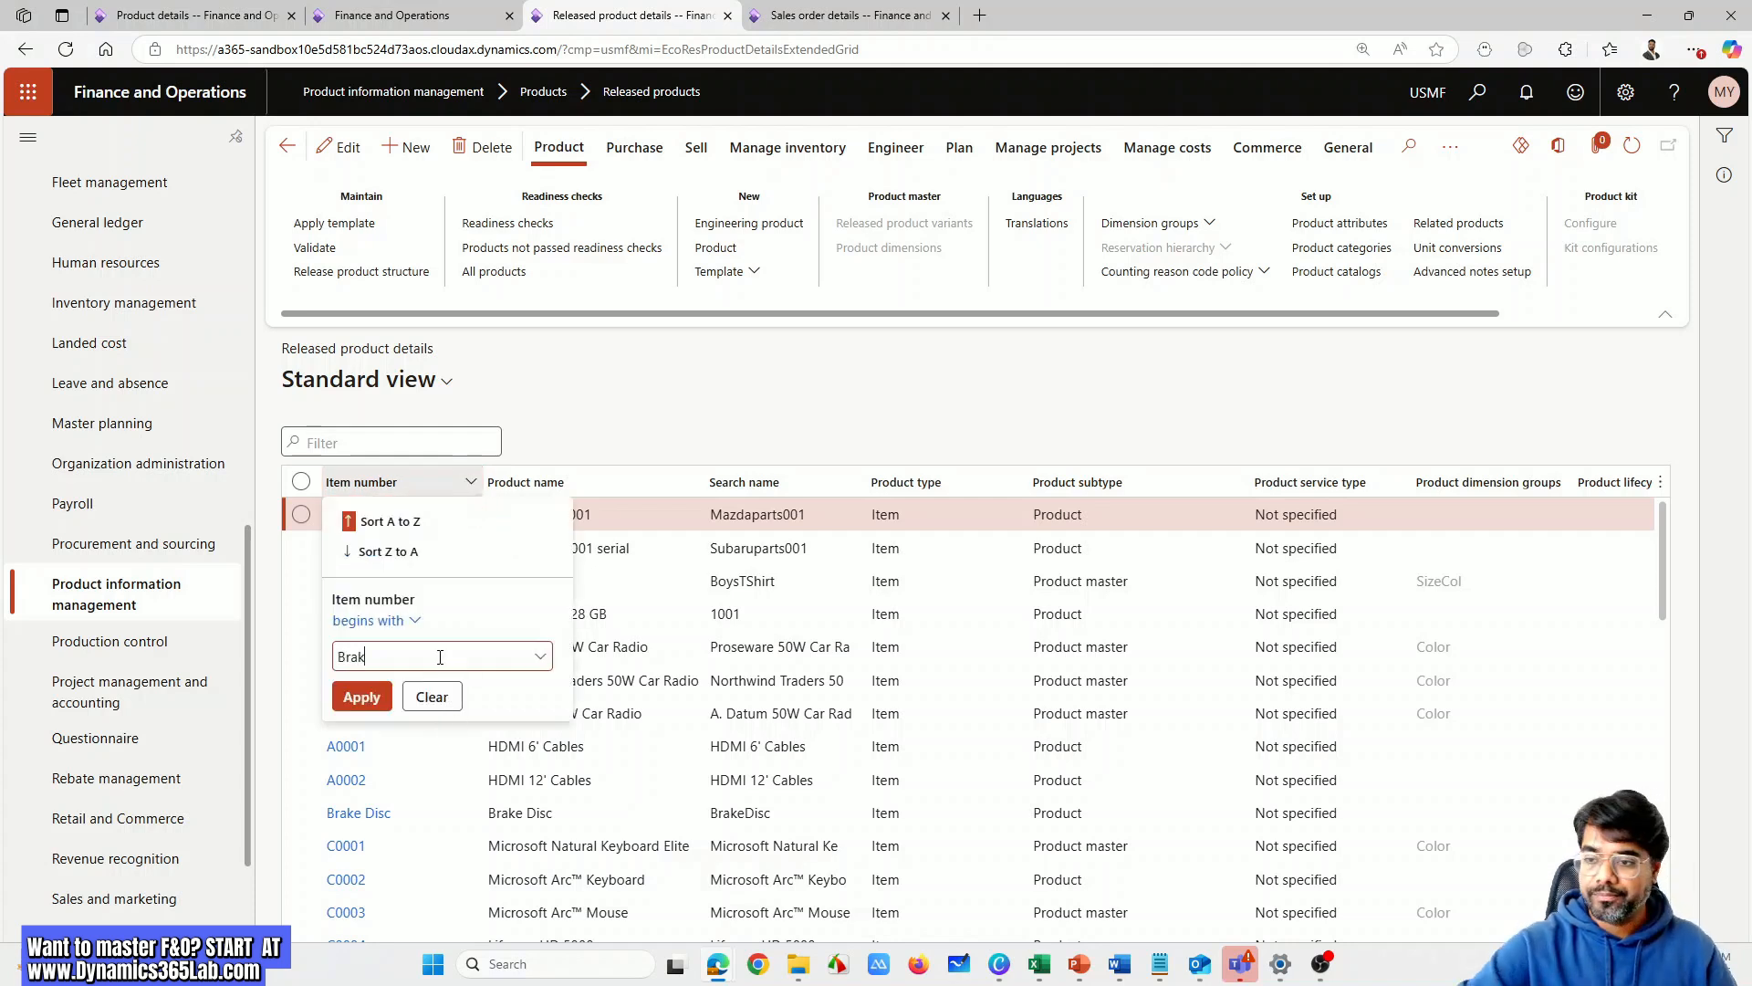
type("e")
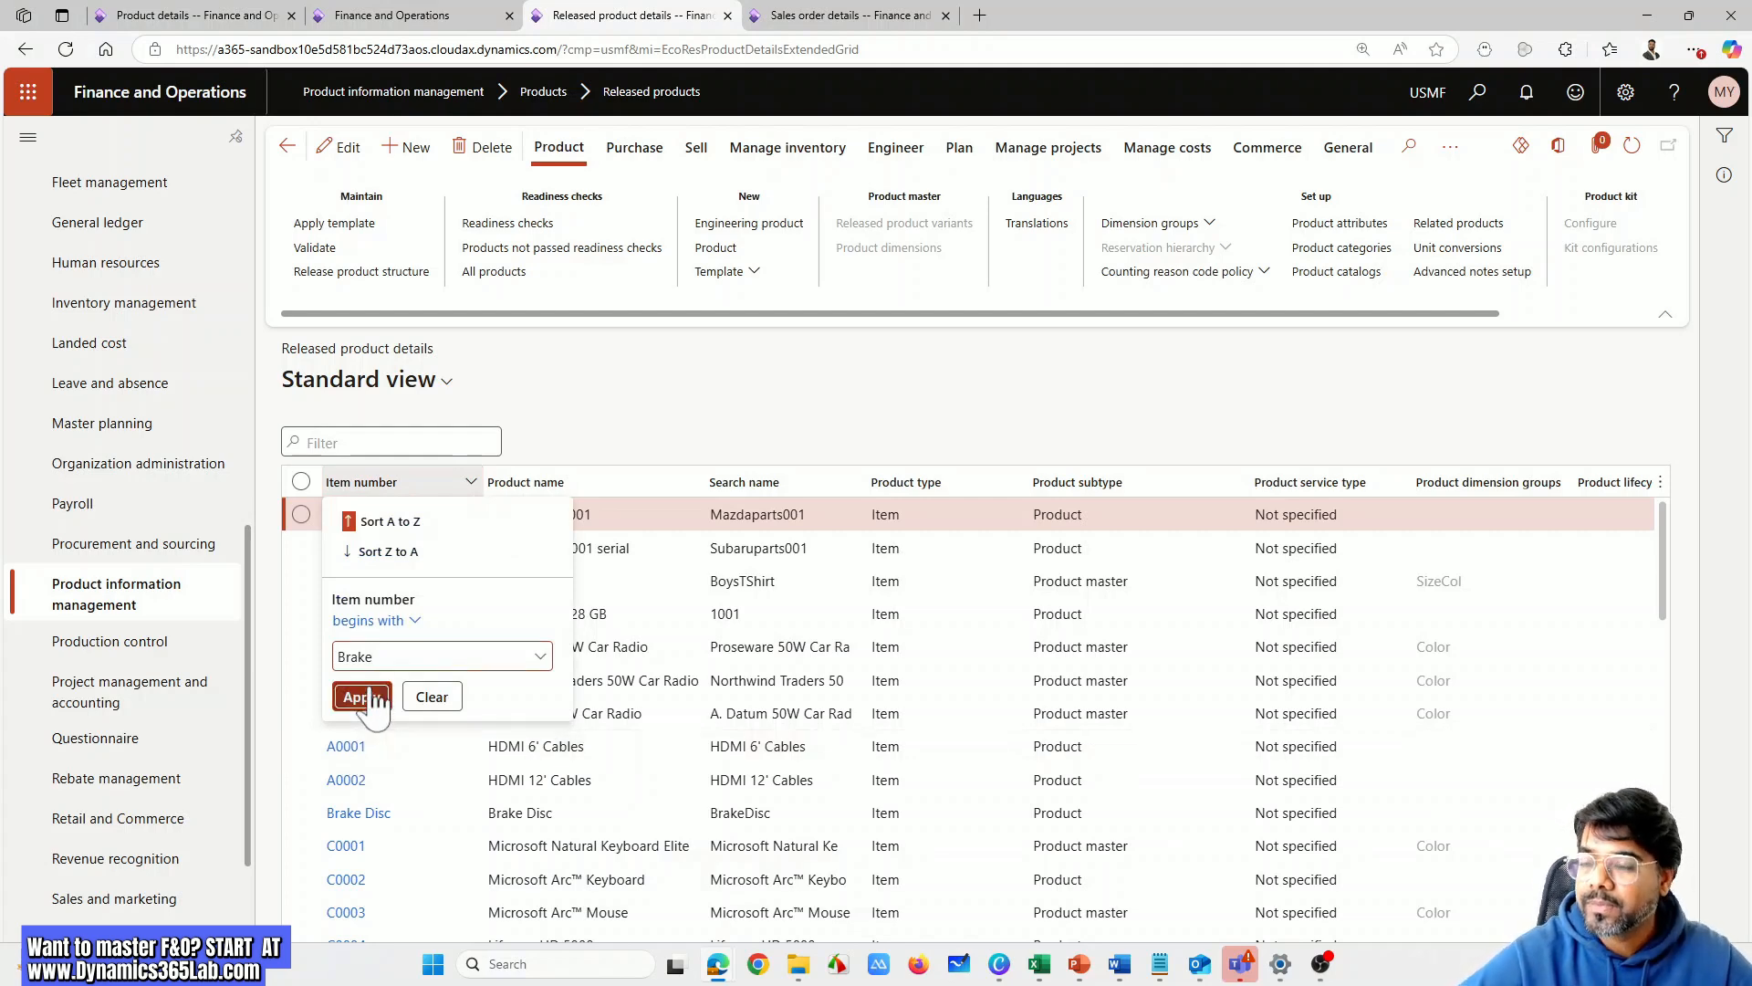
left_click(370, 698)
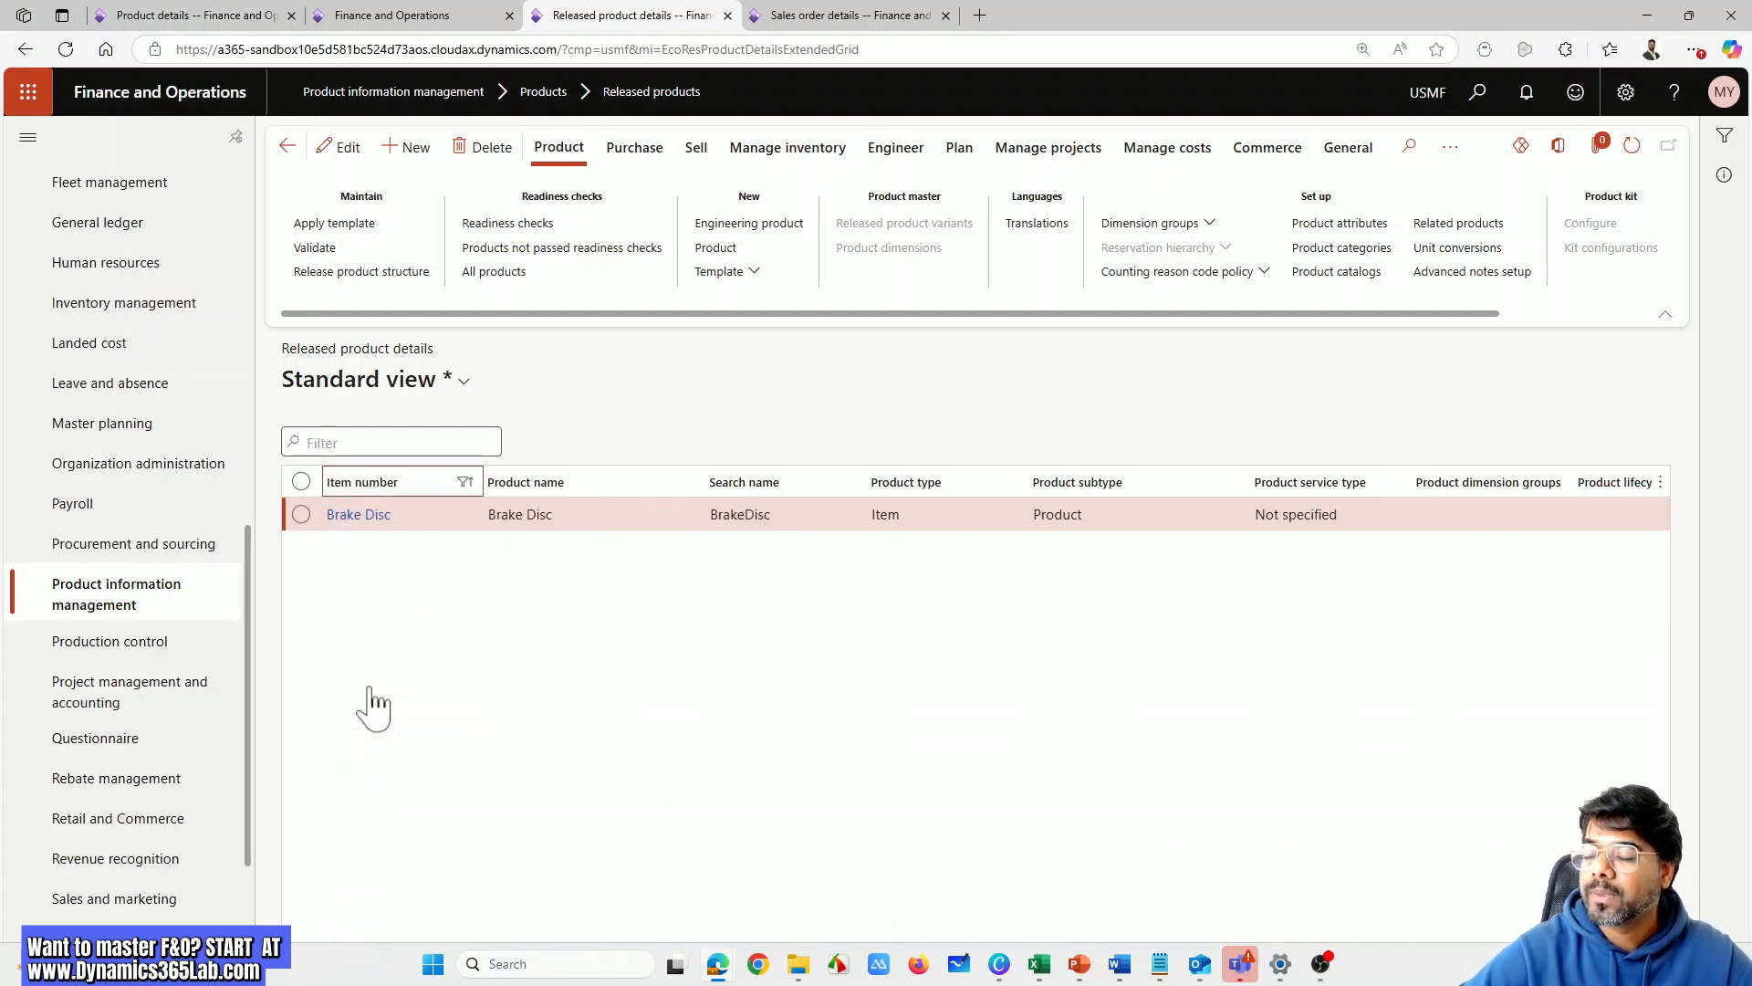
left_click(359, 516)
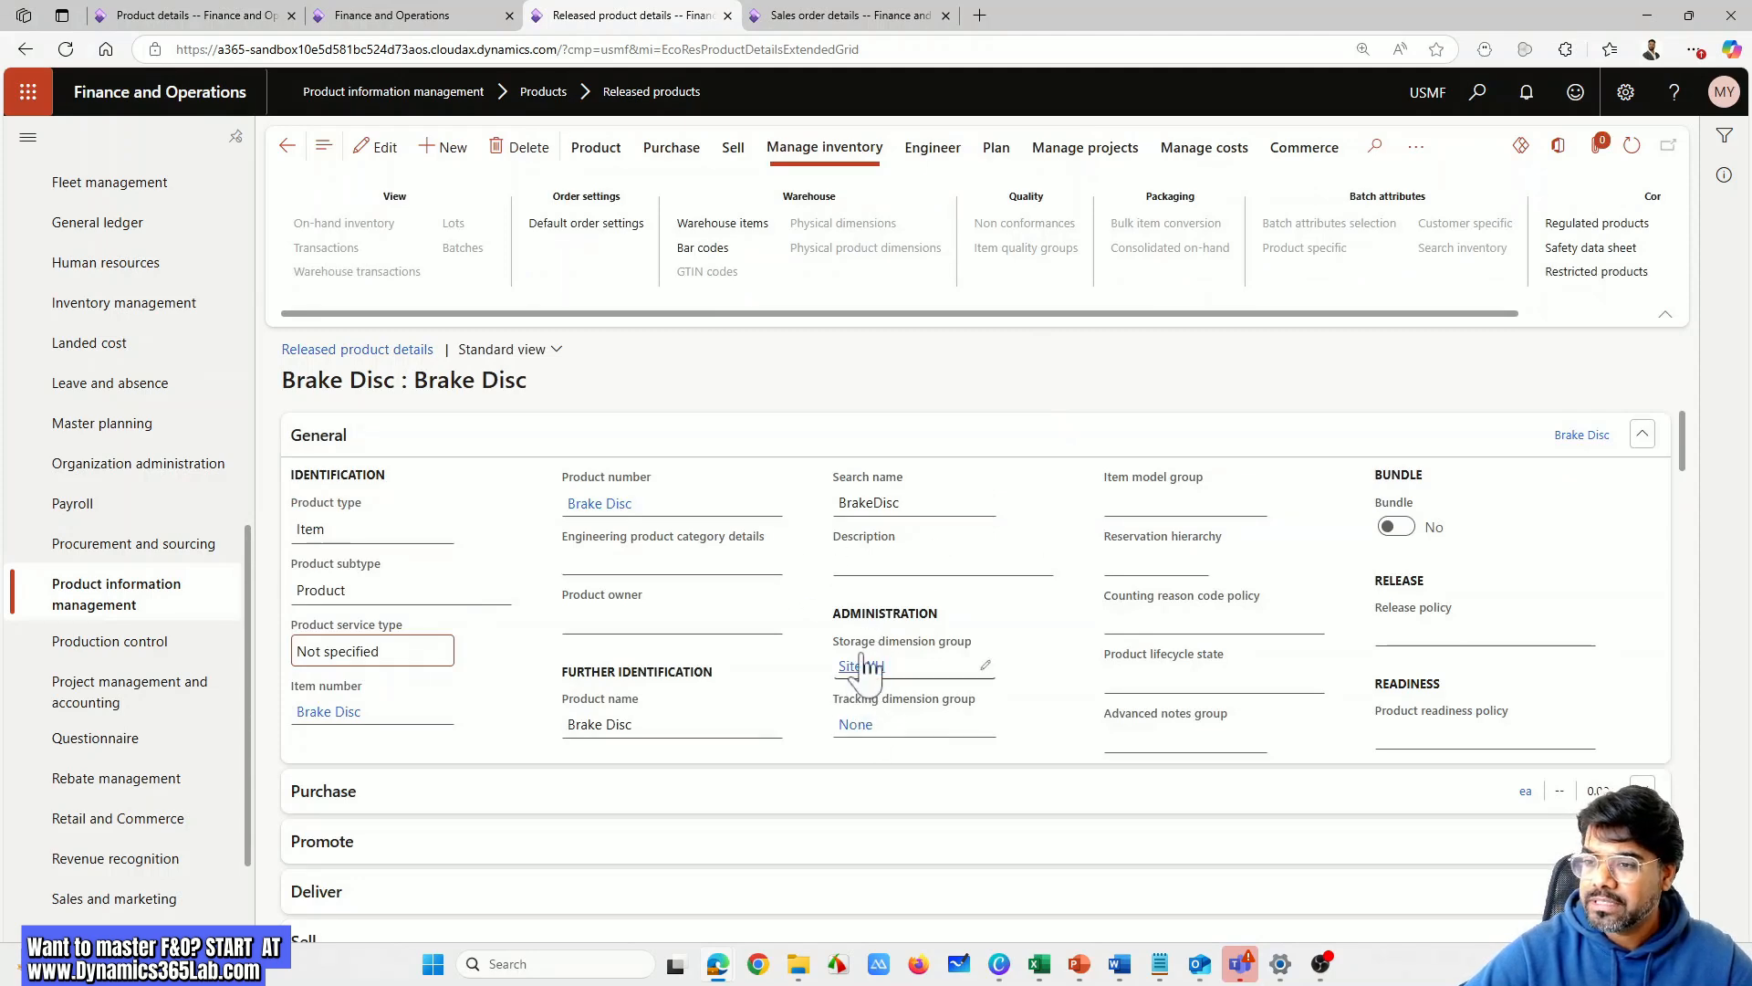
Set the item model group of USMF's Brake Disc product to FIFO, First In-First Out
left_click(1240, 515)
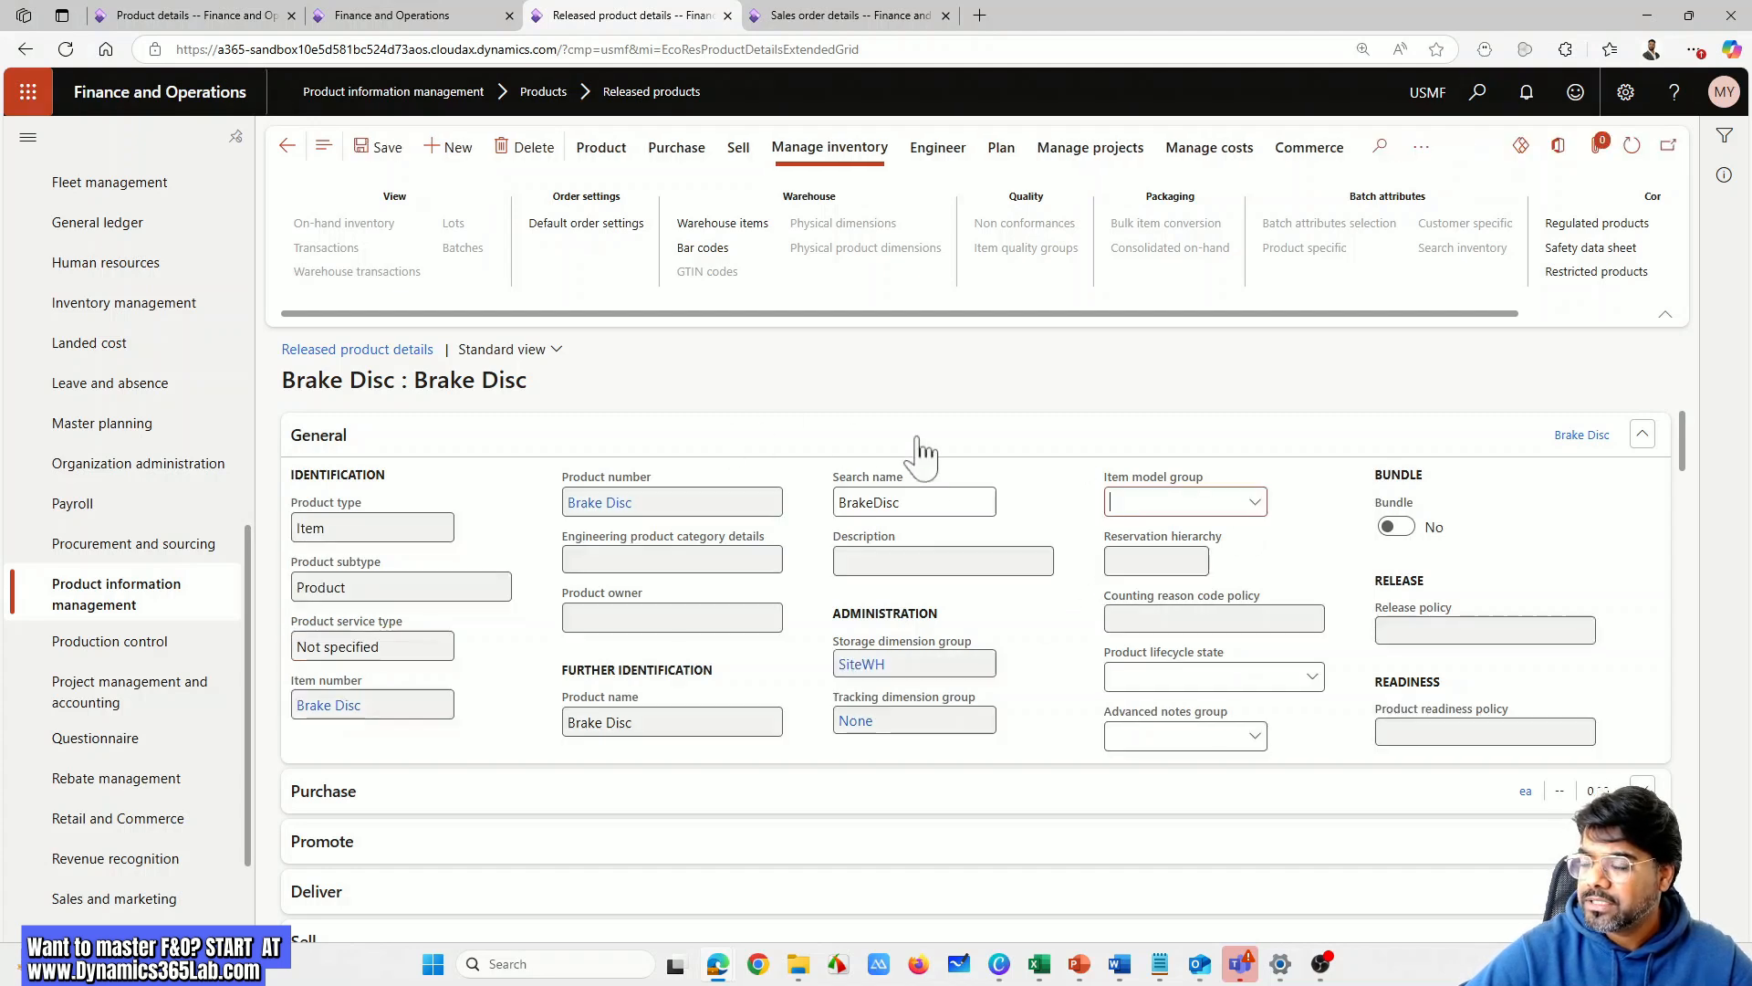
left_click(1255, 505)
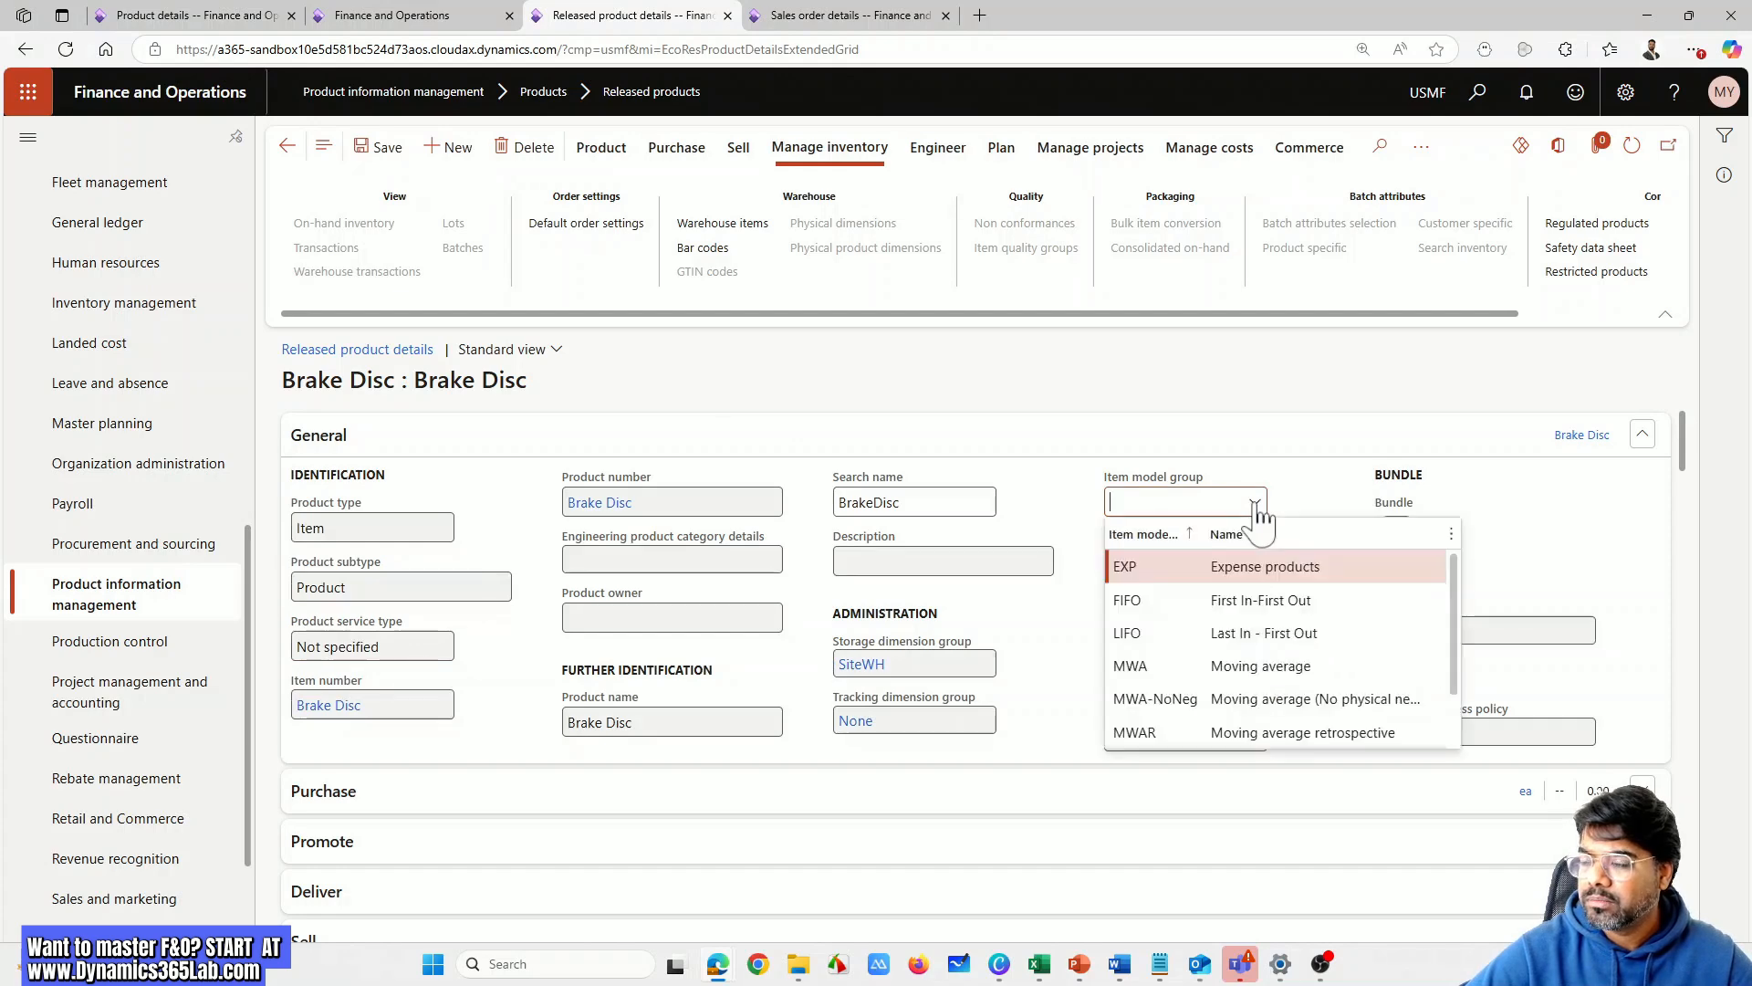
left_click(1154, 602)
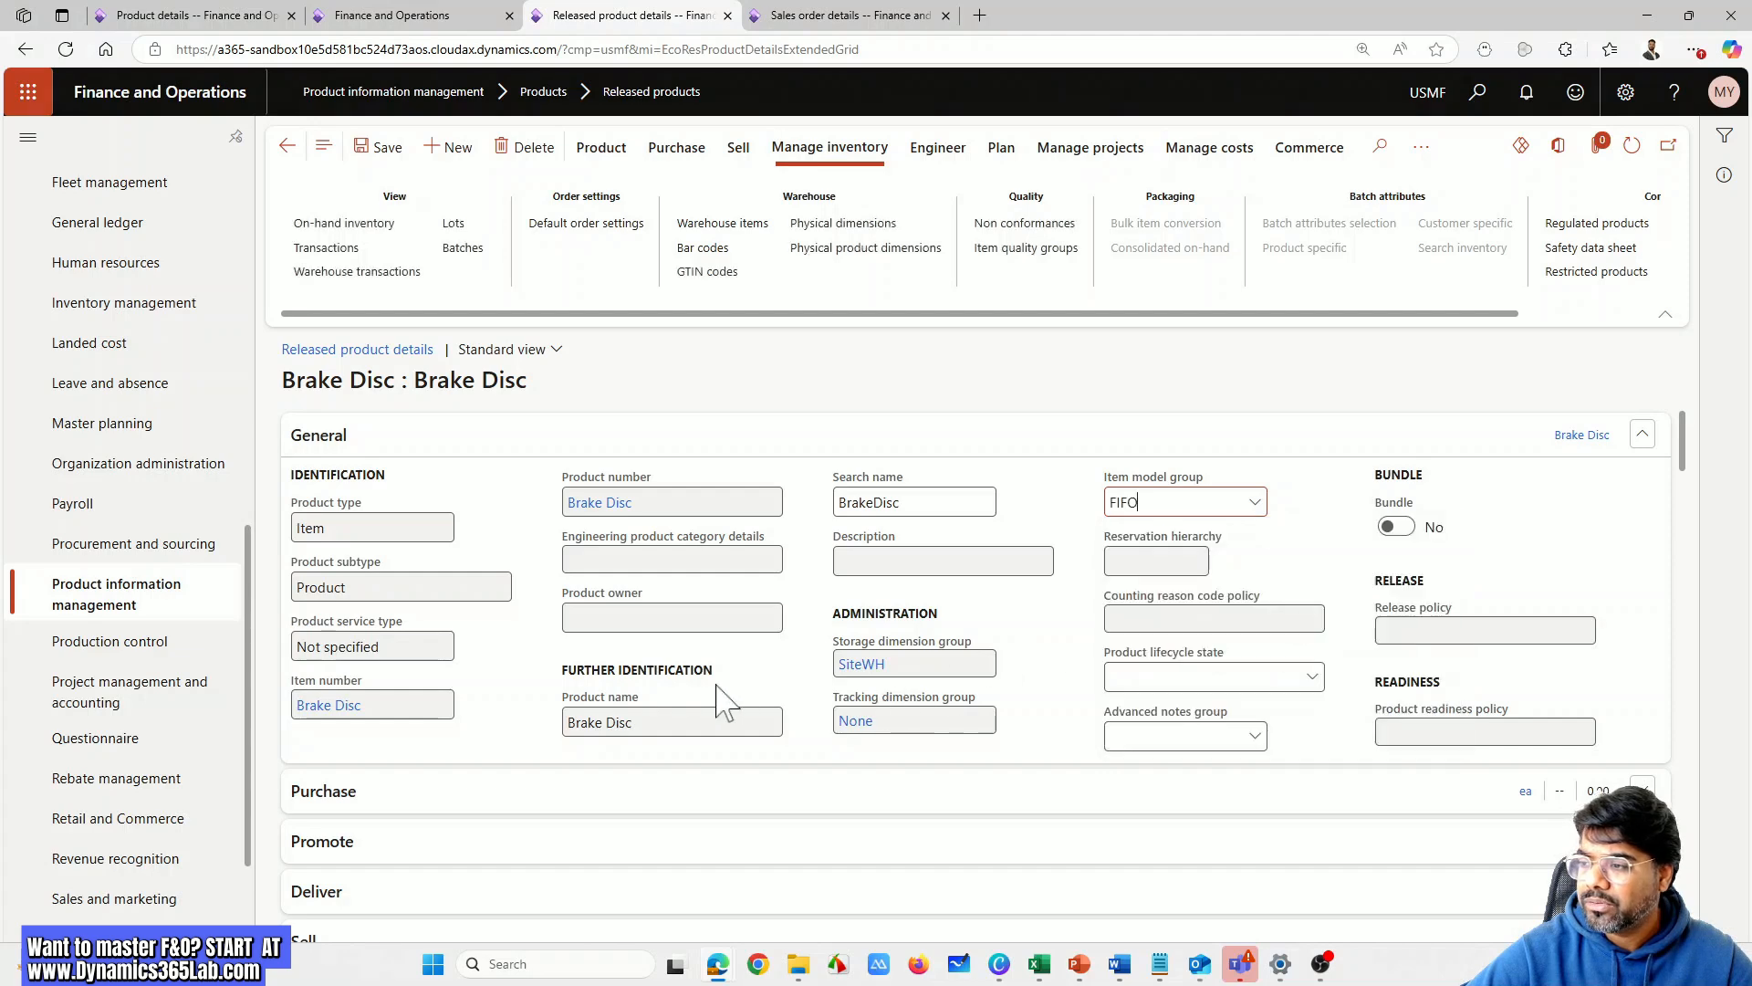
Set the item group in the Brake Disc product's cost management settings to Audio
scroll(711, 702, "down", 15)
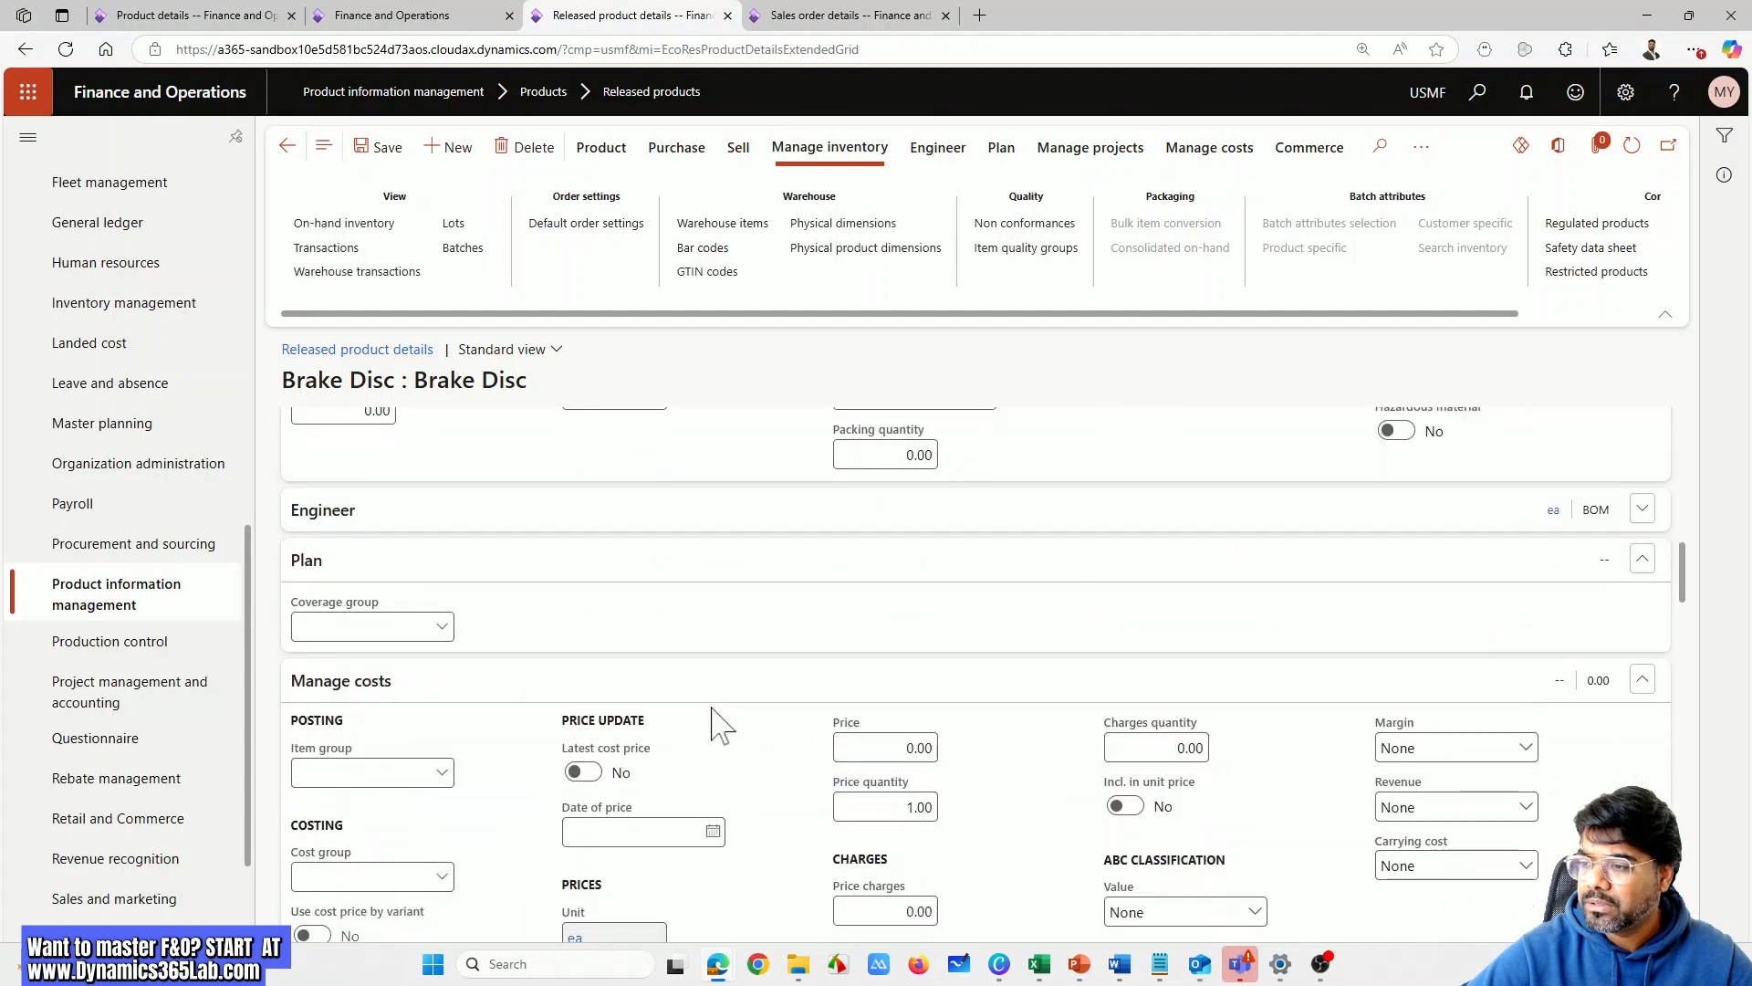
scroll(712, 708, "down", 2)
scroll(711, 707, "up", 3)
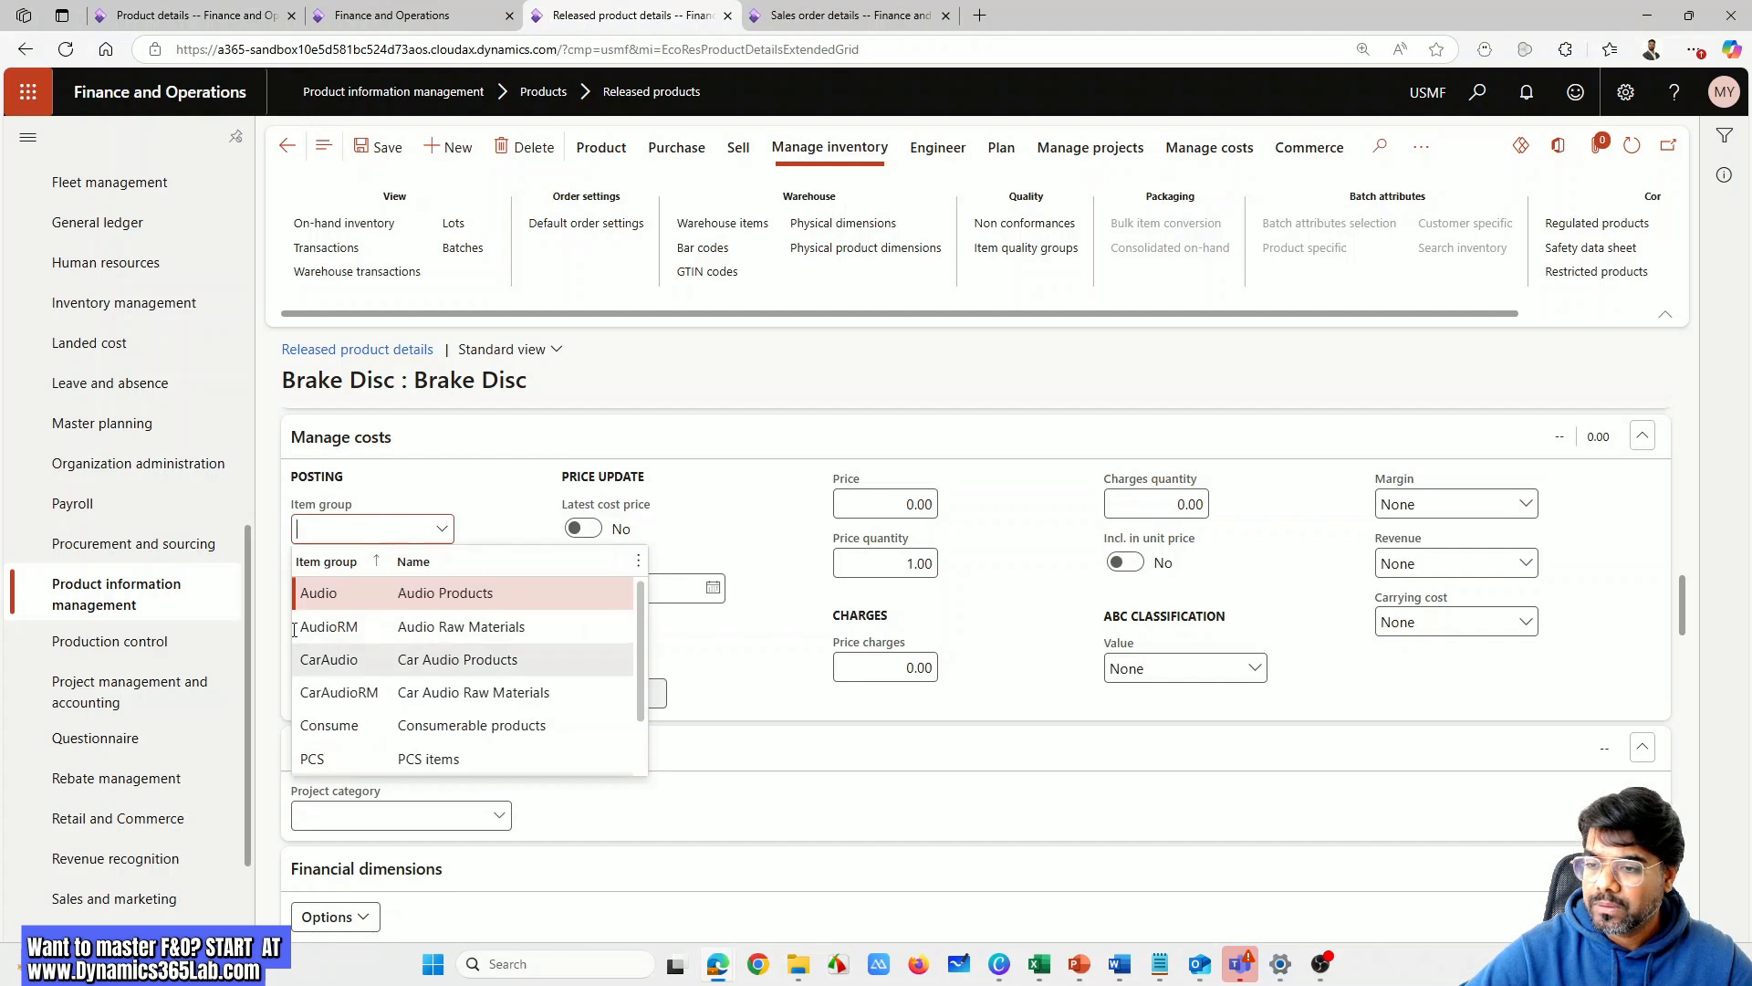
scroll(420, 639, "down", 1)
scroll(420, 641, "up", 1)
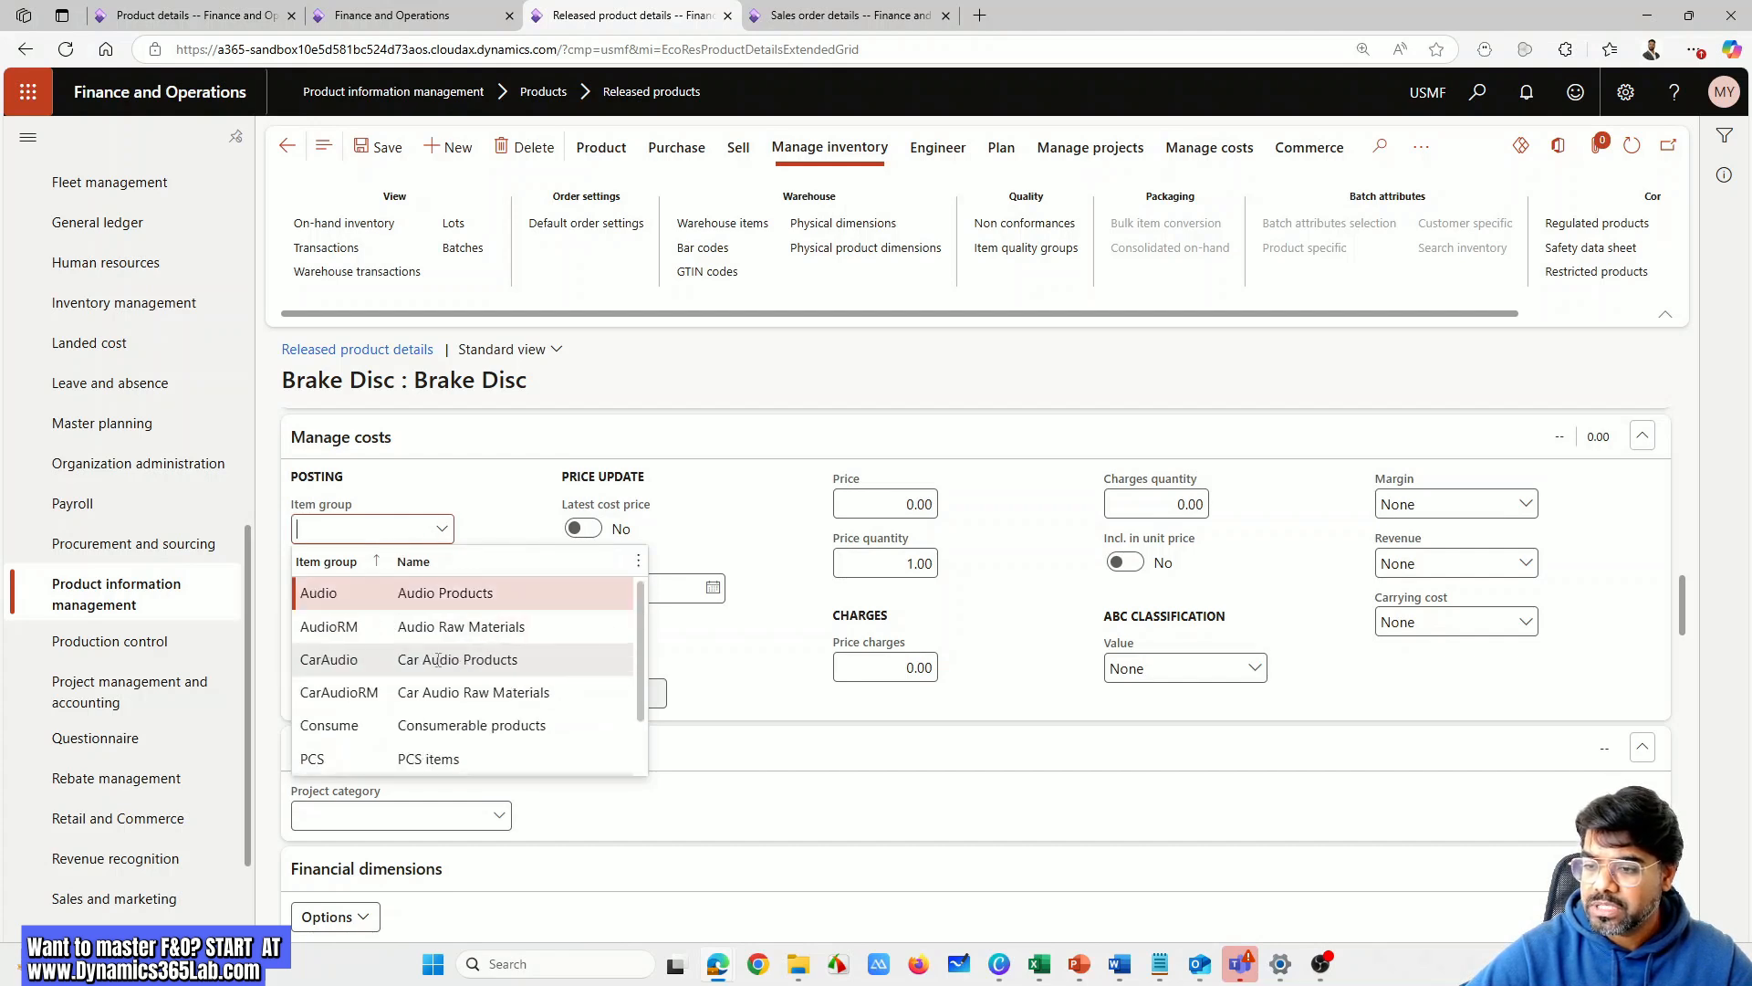
key("Return")
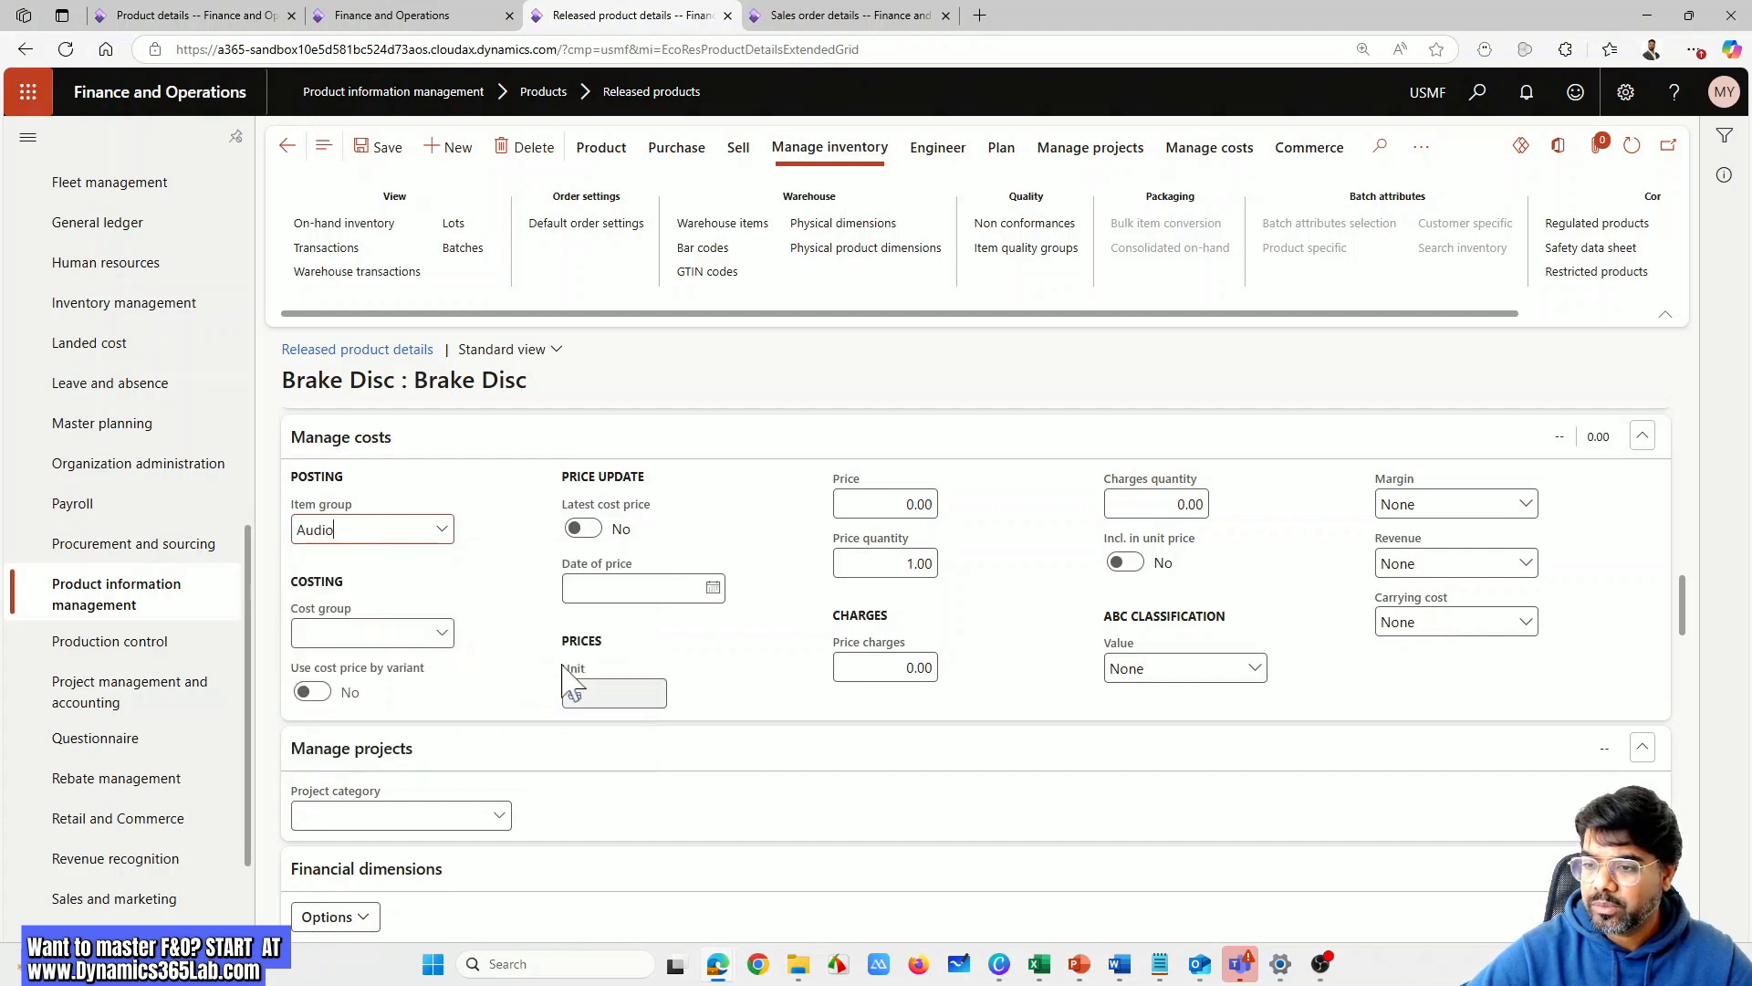
Leave USMF's Brake Disc product record and return to the ADC purchase order for the USMF-Intercom Vendor
scroll(521, 673, "up", 9)
scroll(639, 684, "up", 5)
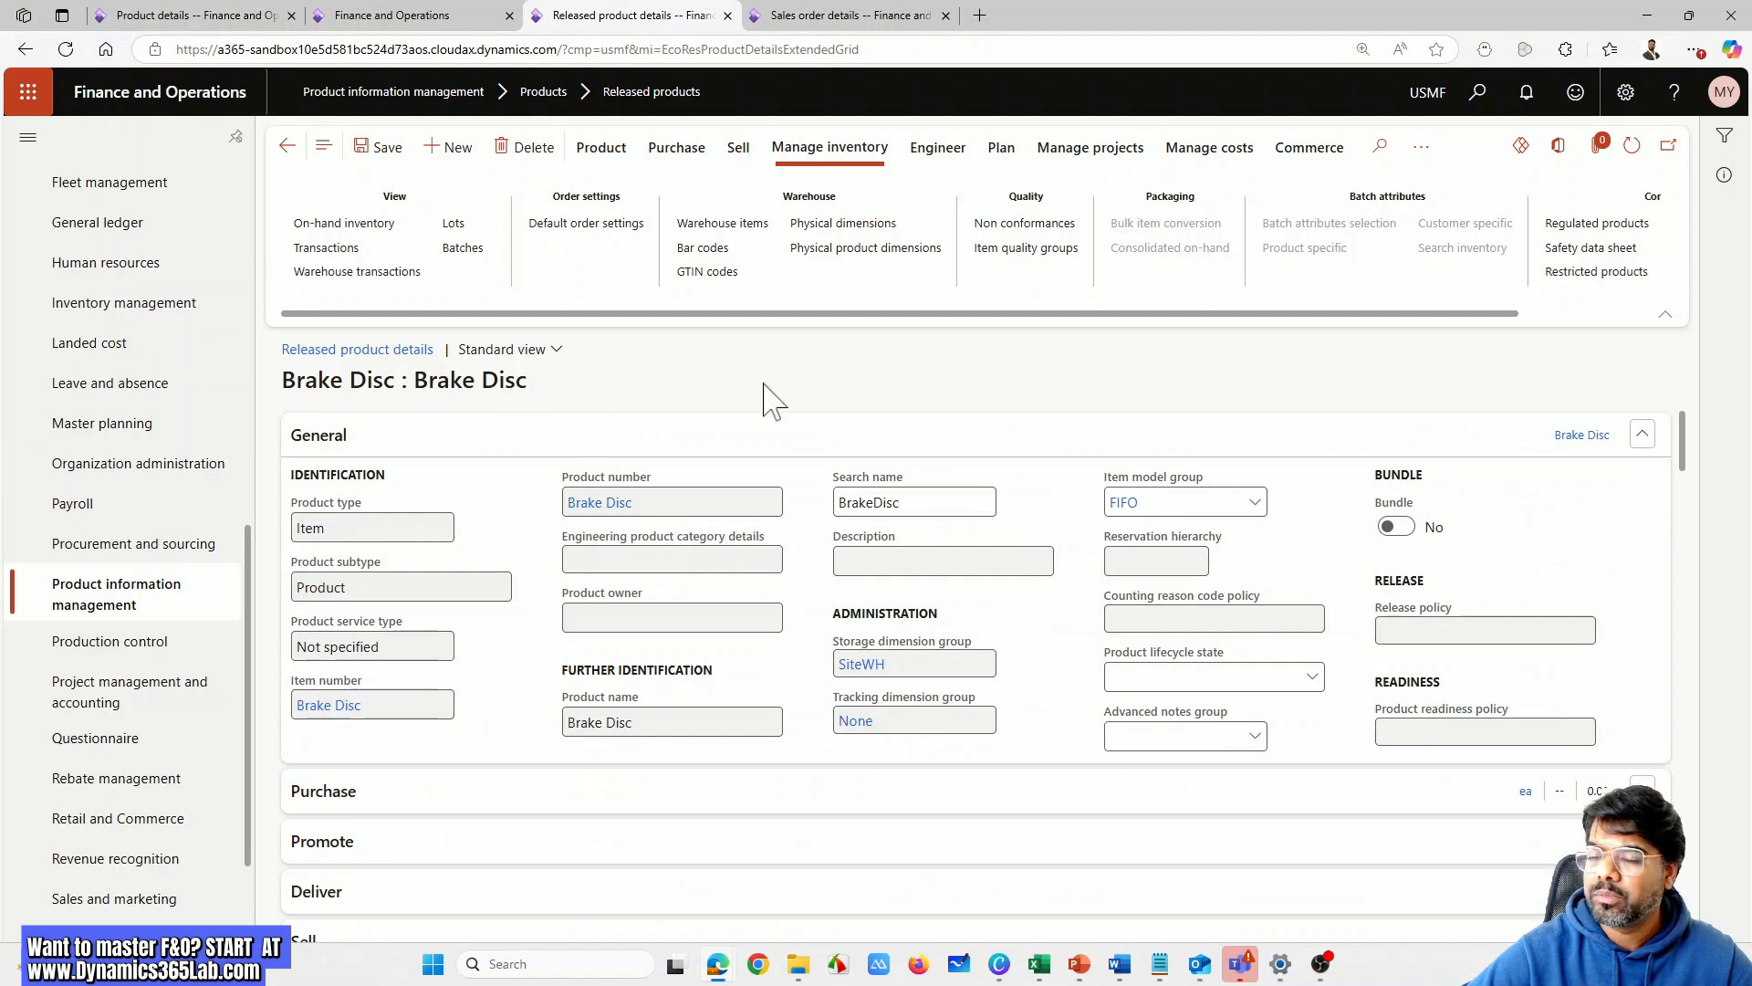
left_click(286, 145)
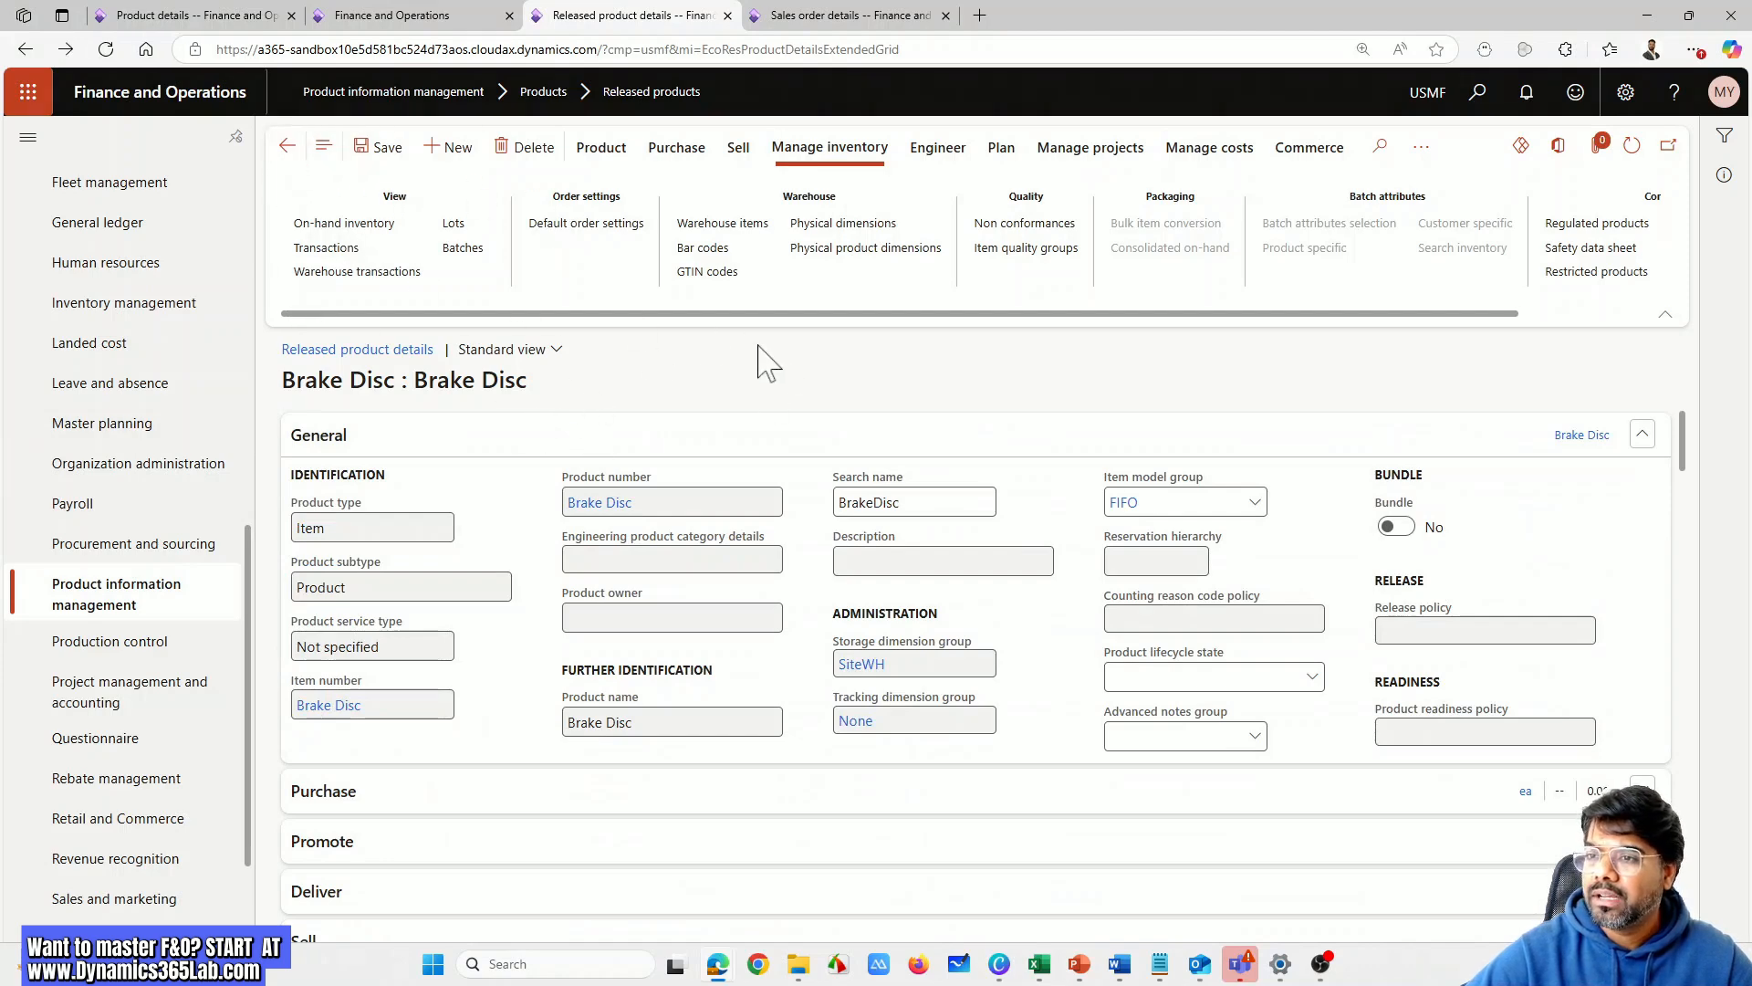
left_click(223, 22)
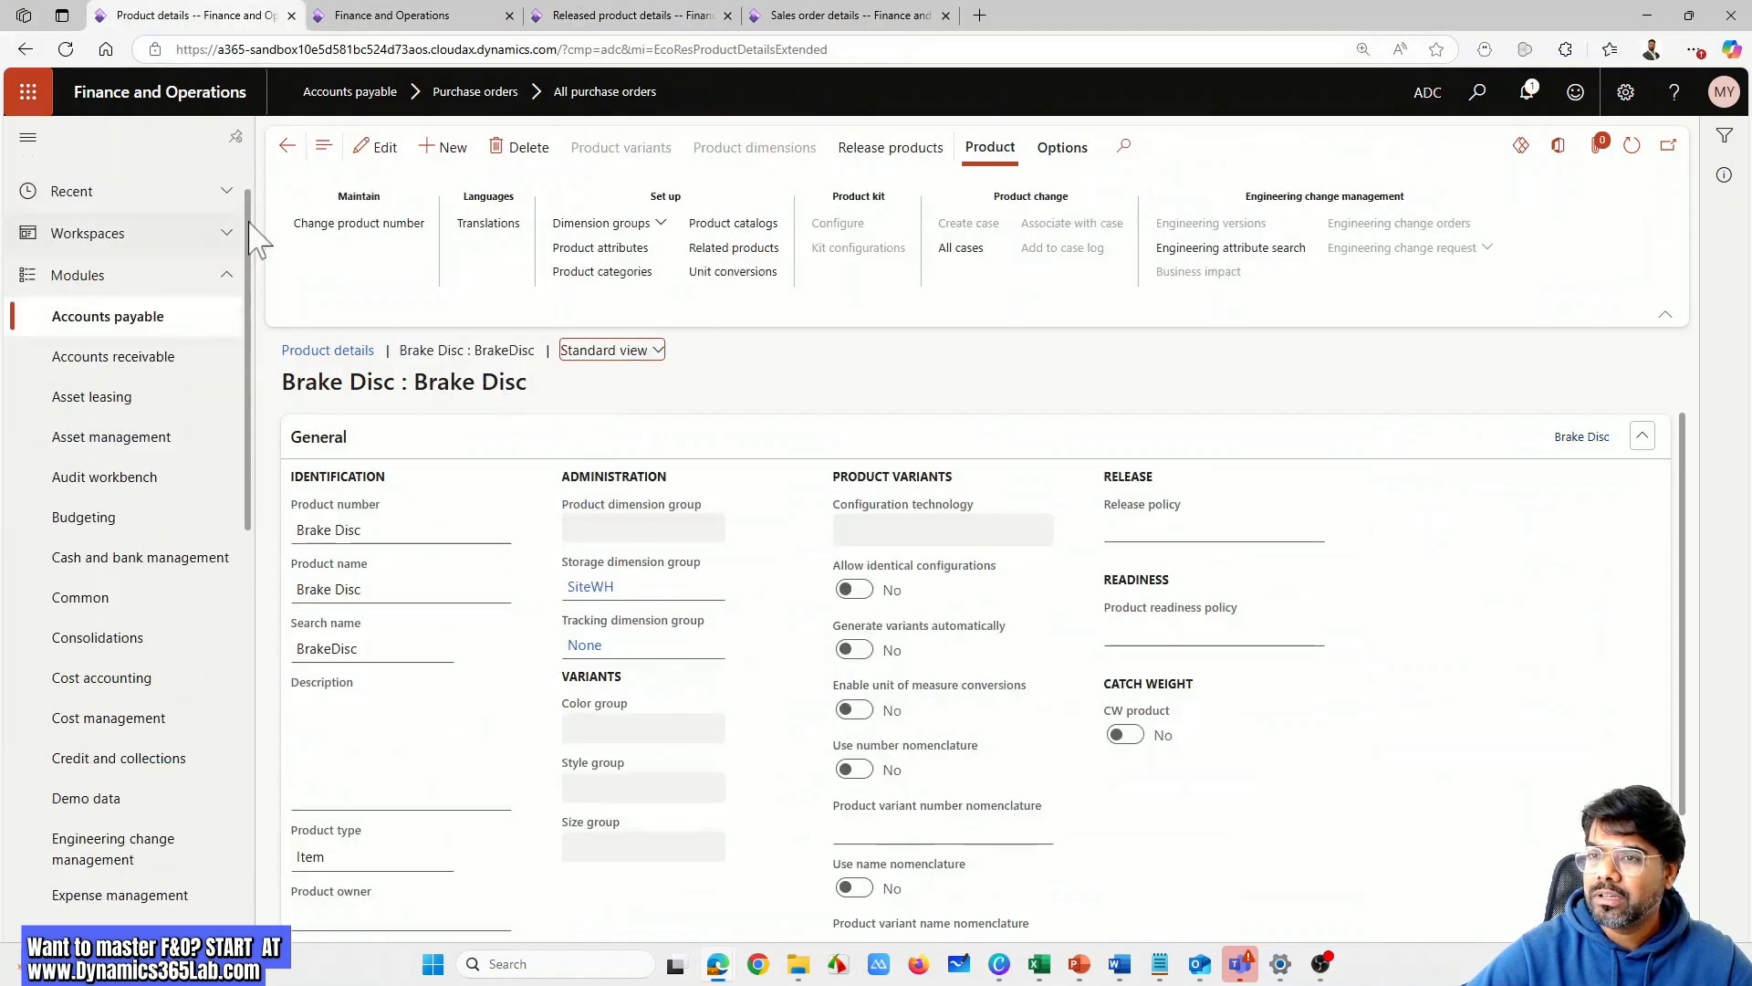
left_click(285, 145)
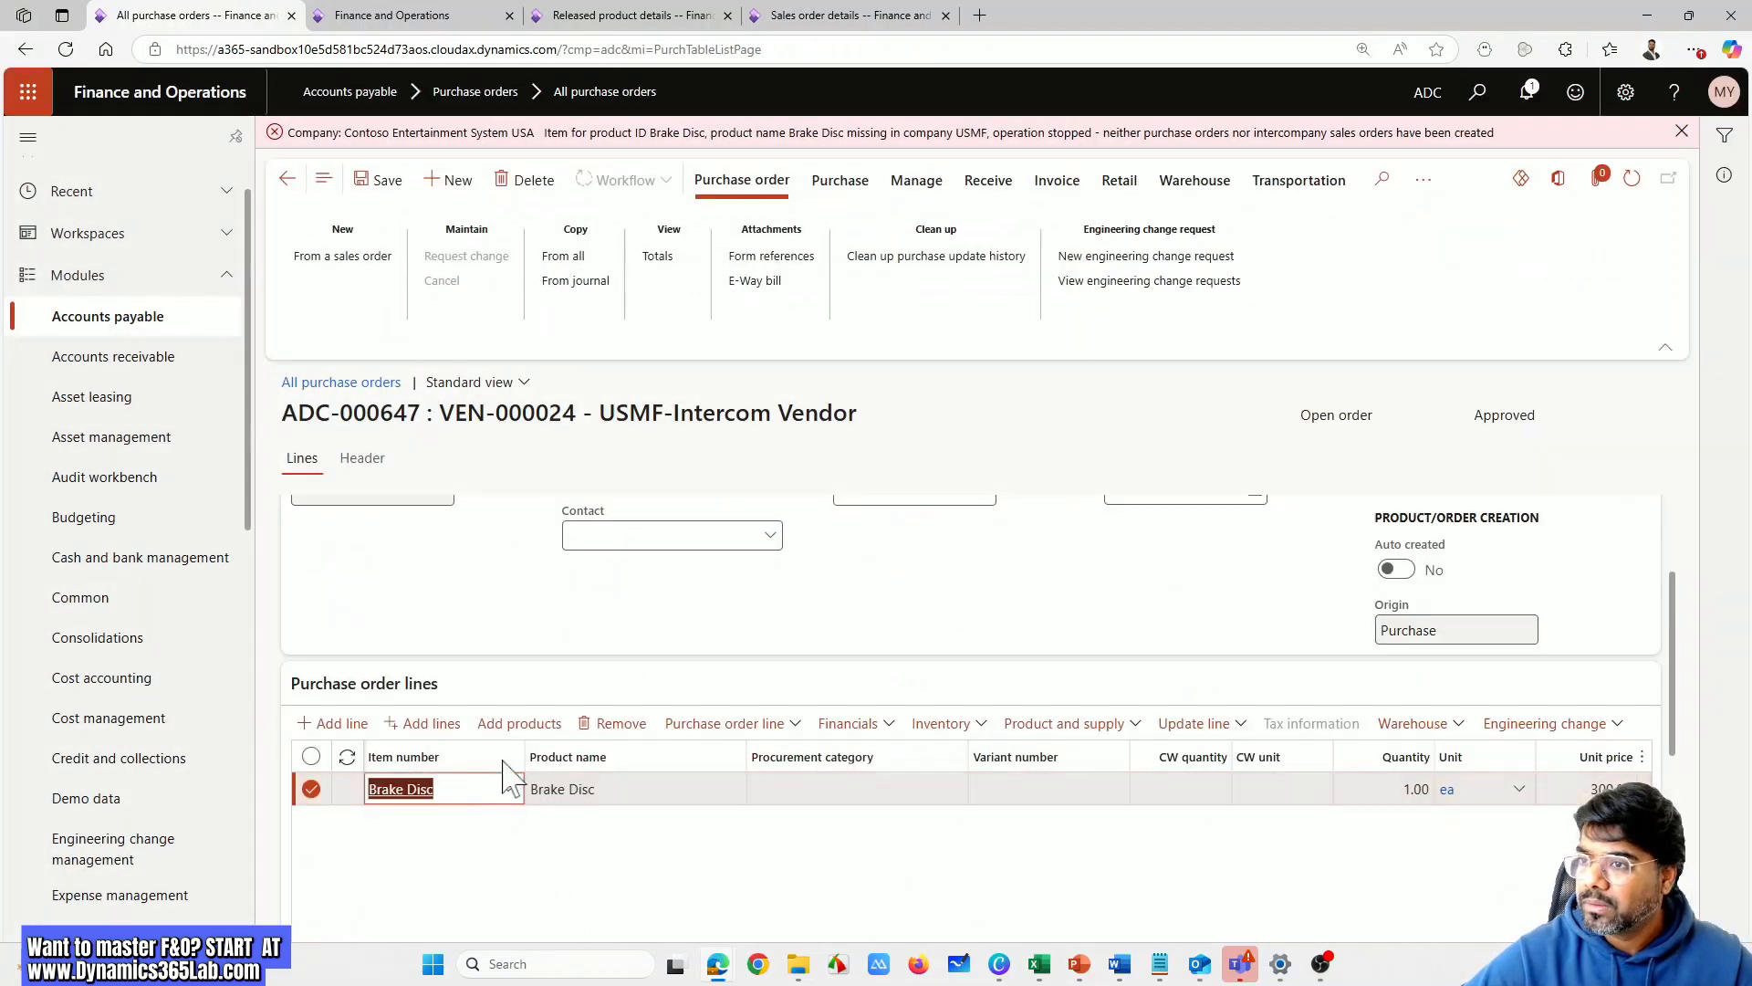
Remove the existing Brake Disc line from the purchase order and enter Brake Disc as the item on a new line
left_click(615, 729)
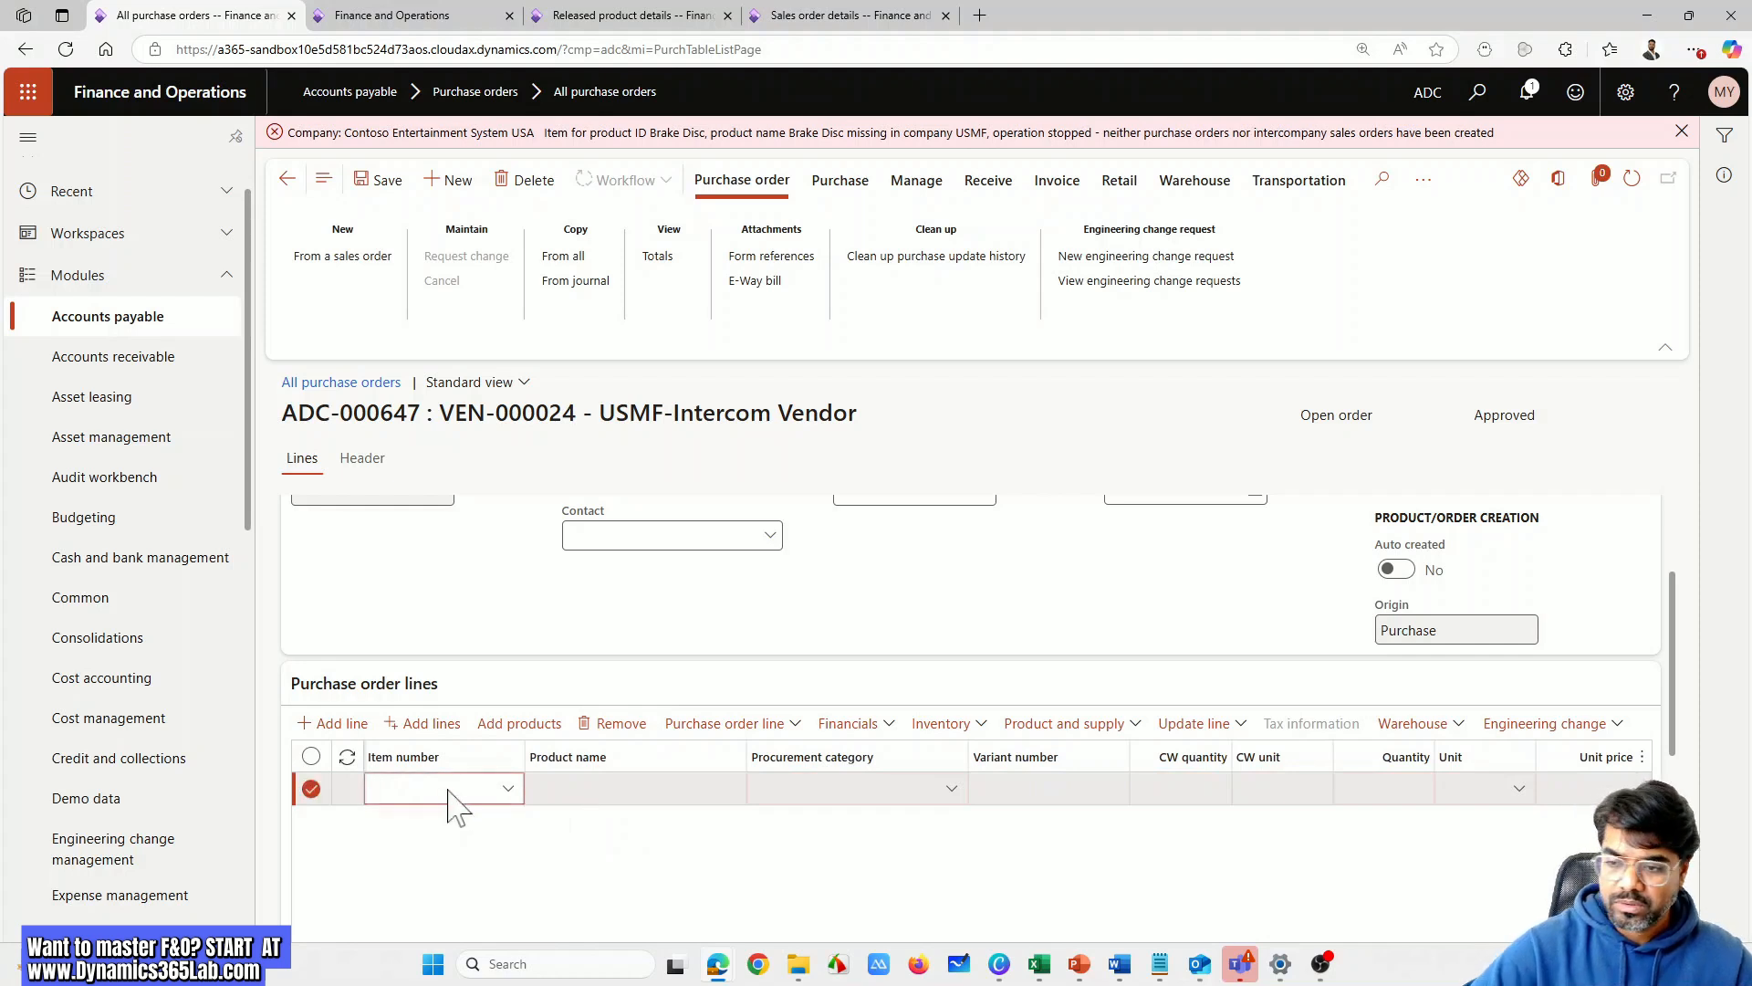
type("Brake Disc")
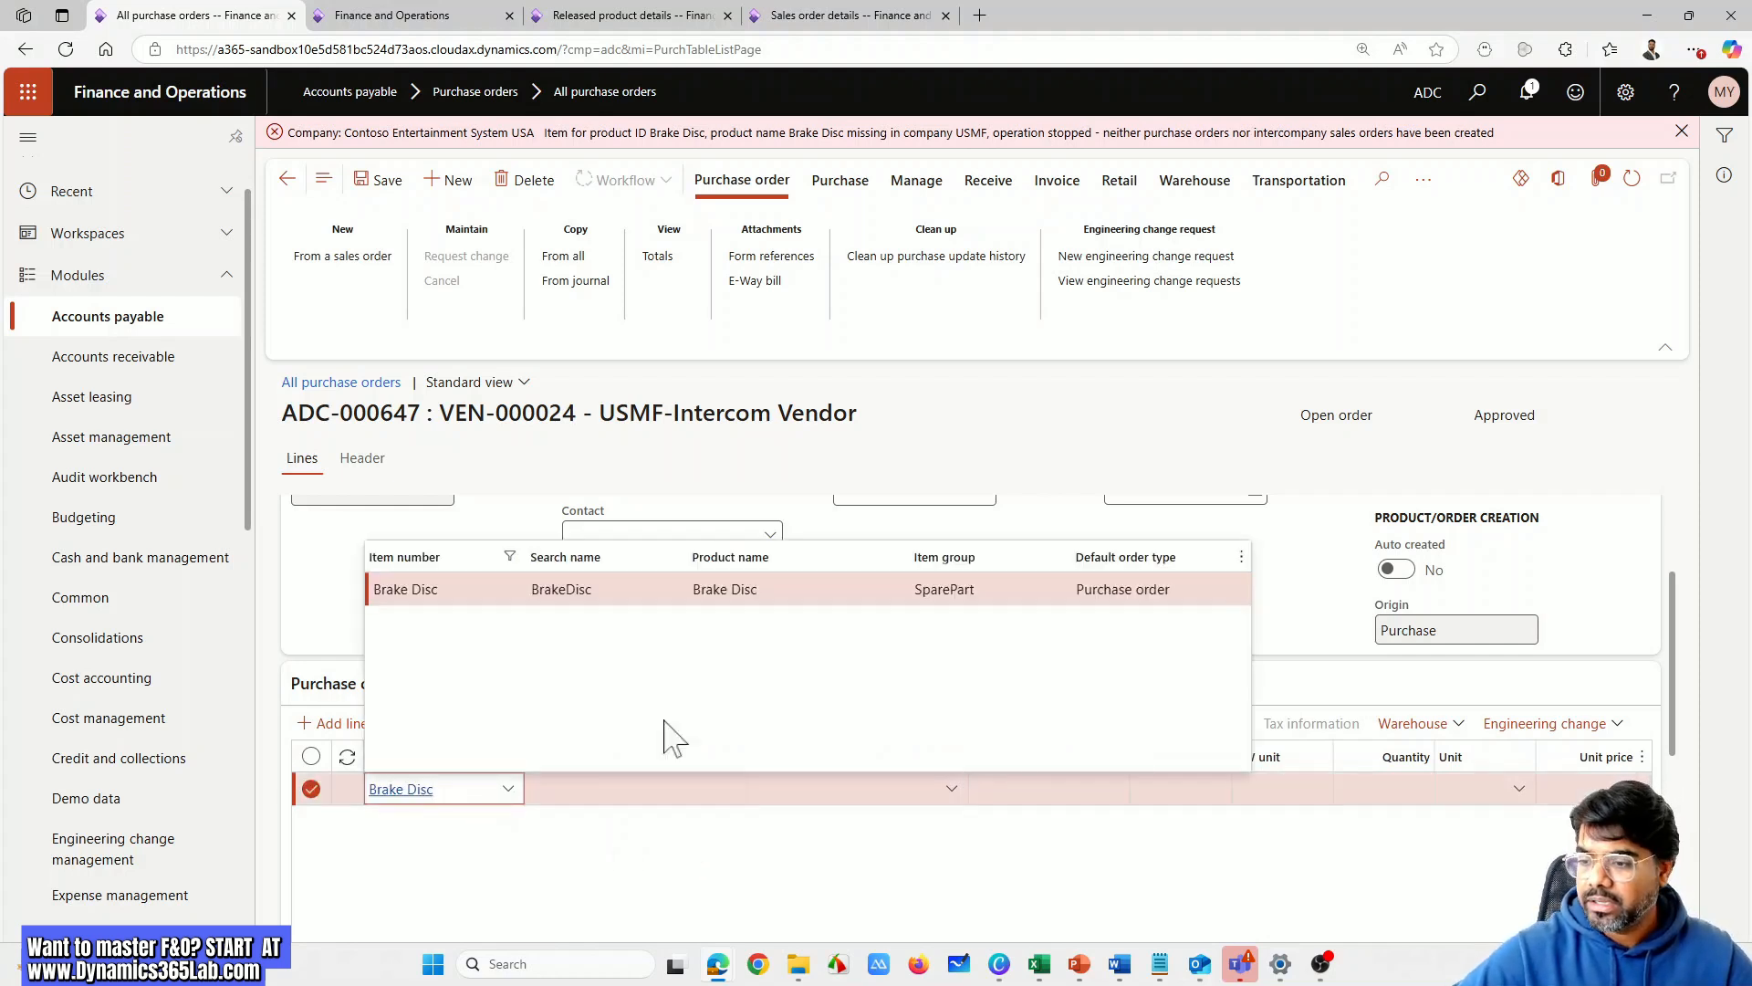
left_click(664, 591)
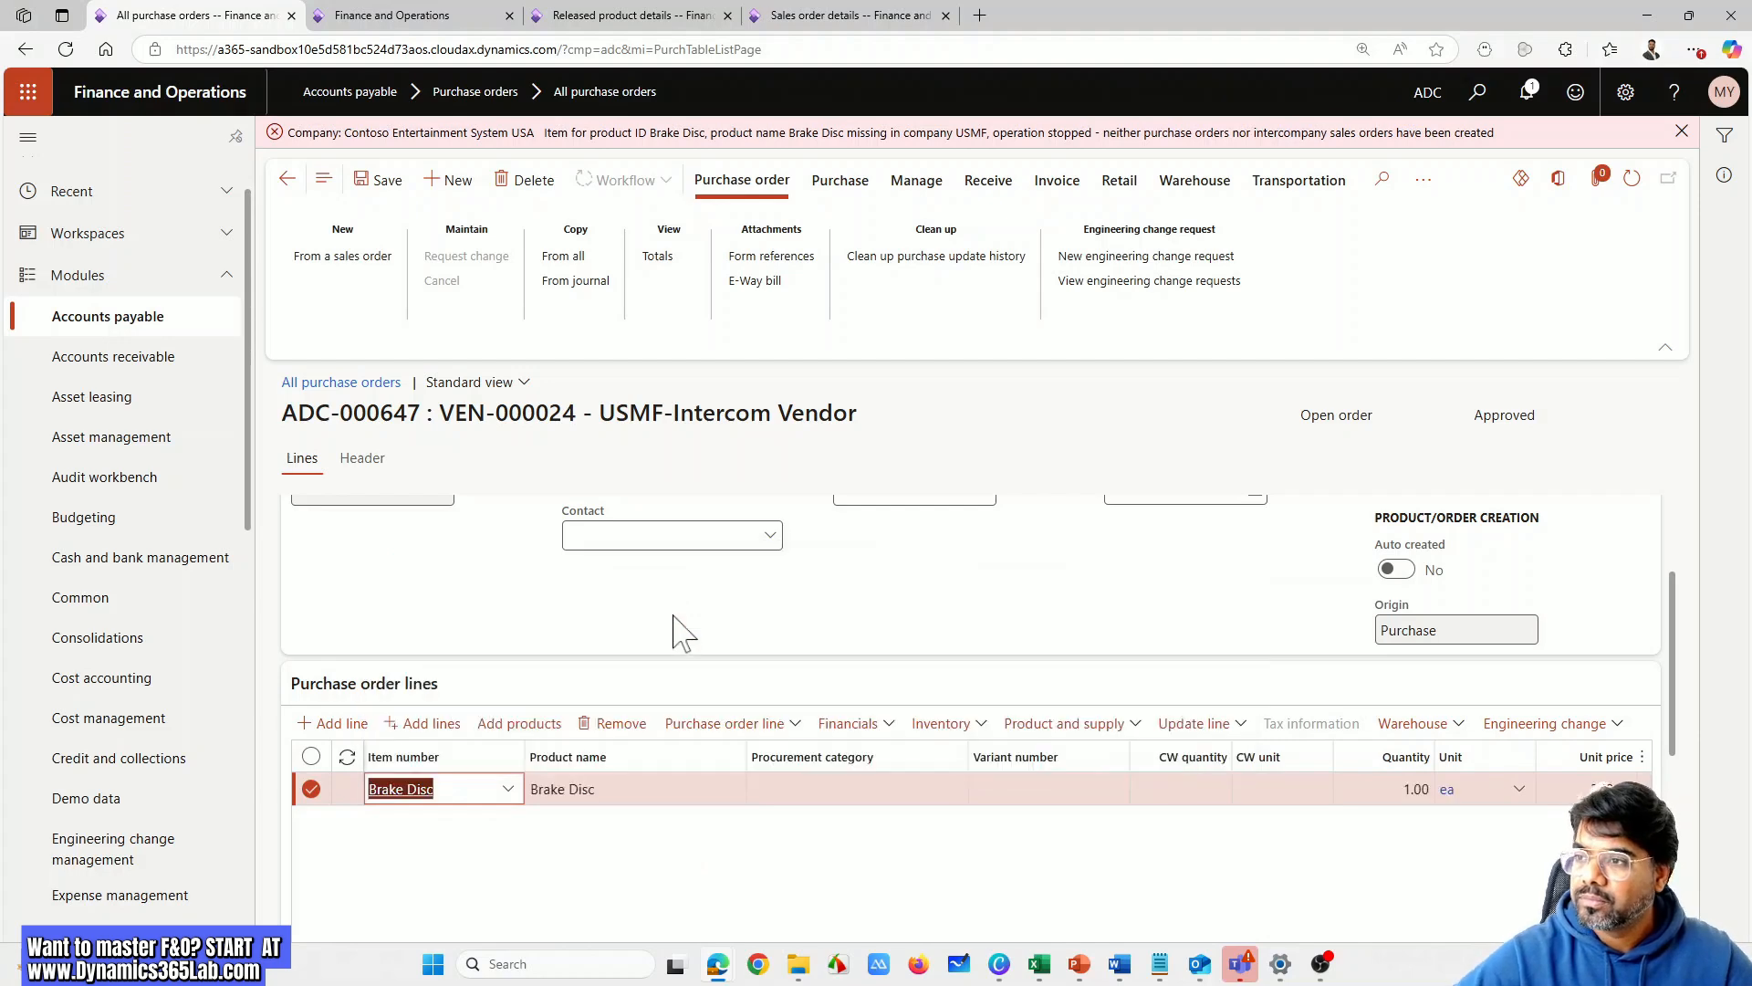
left_click(1682, 131)
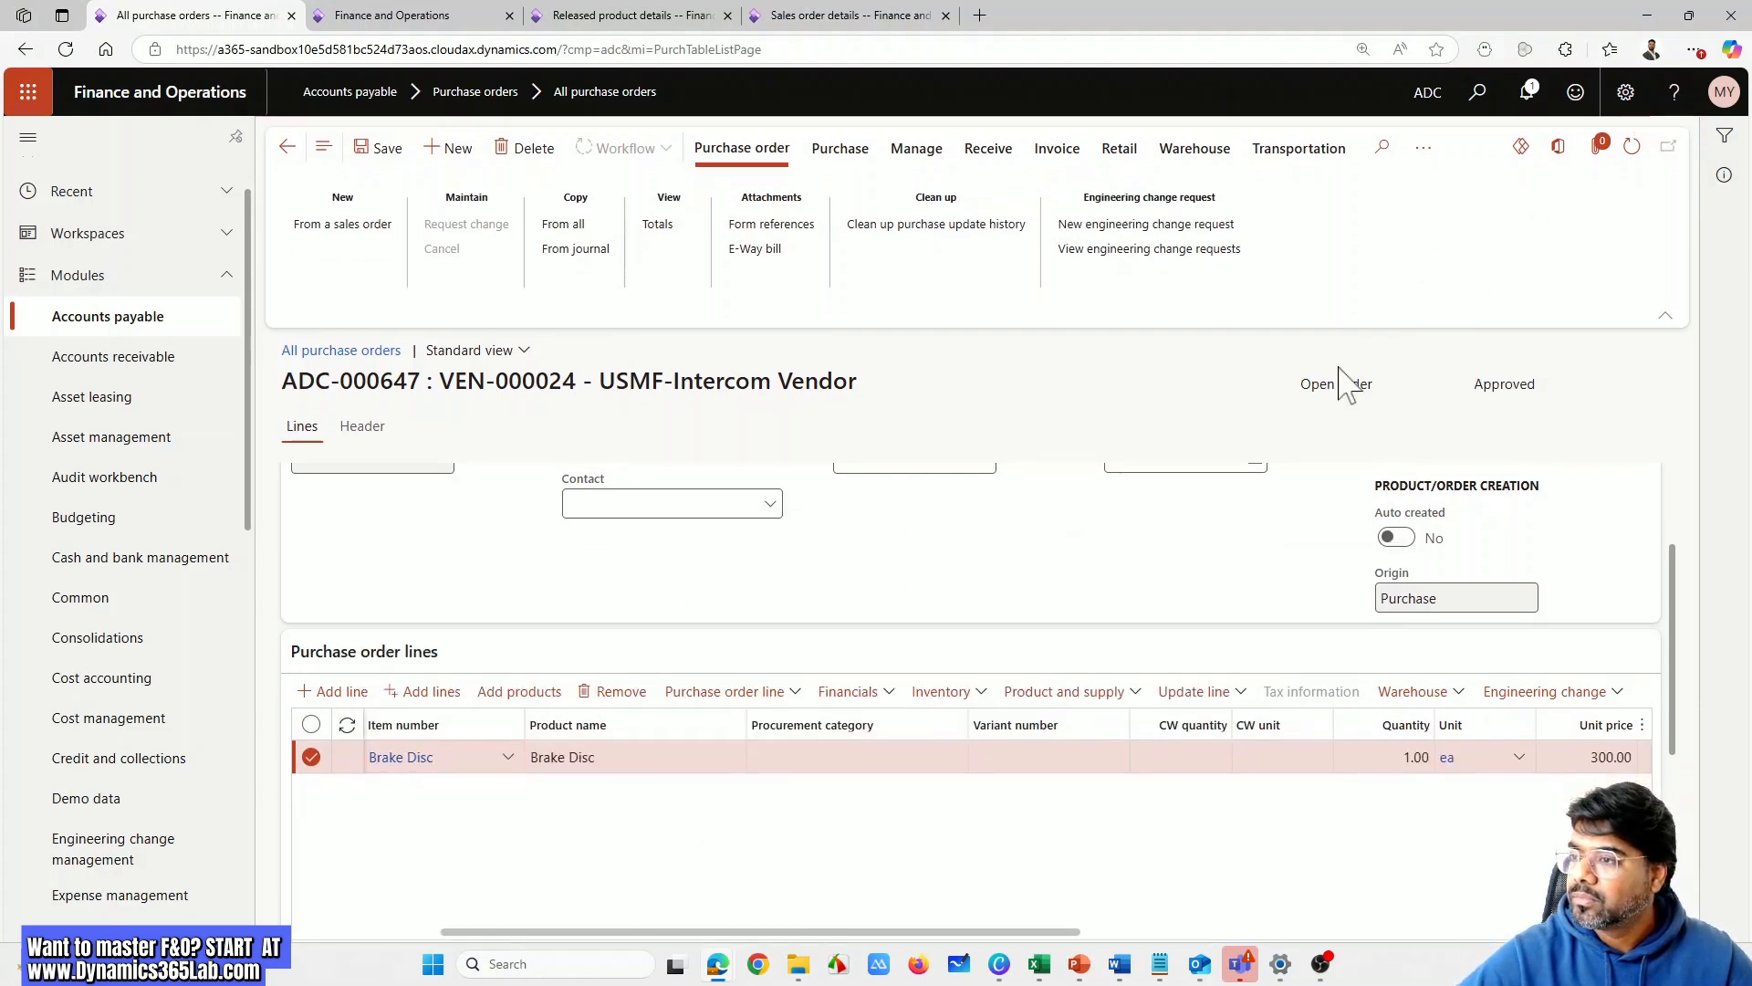
left_click_drag(940, 930, 1046, 938)
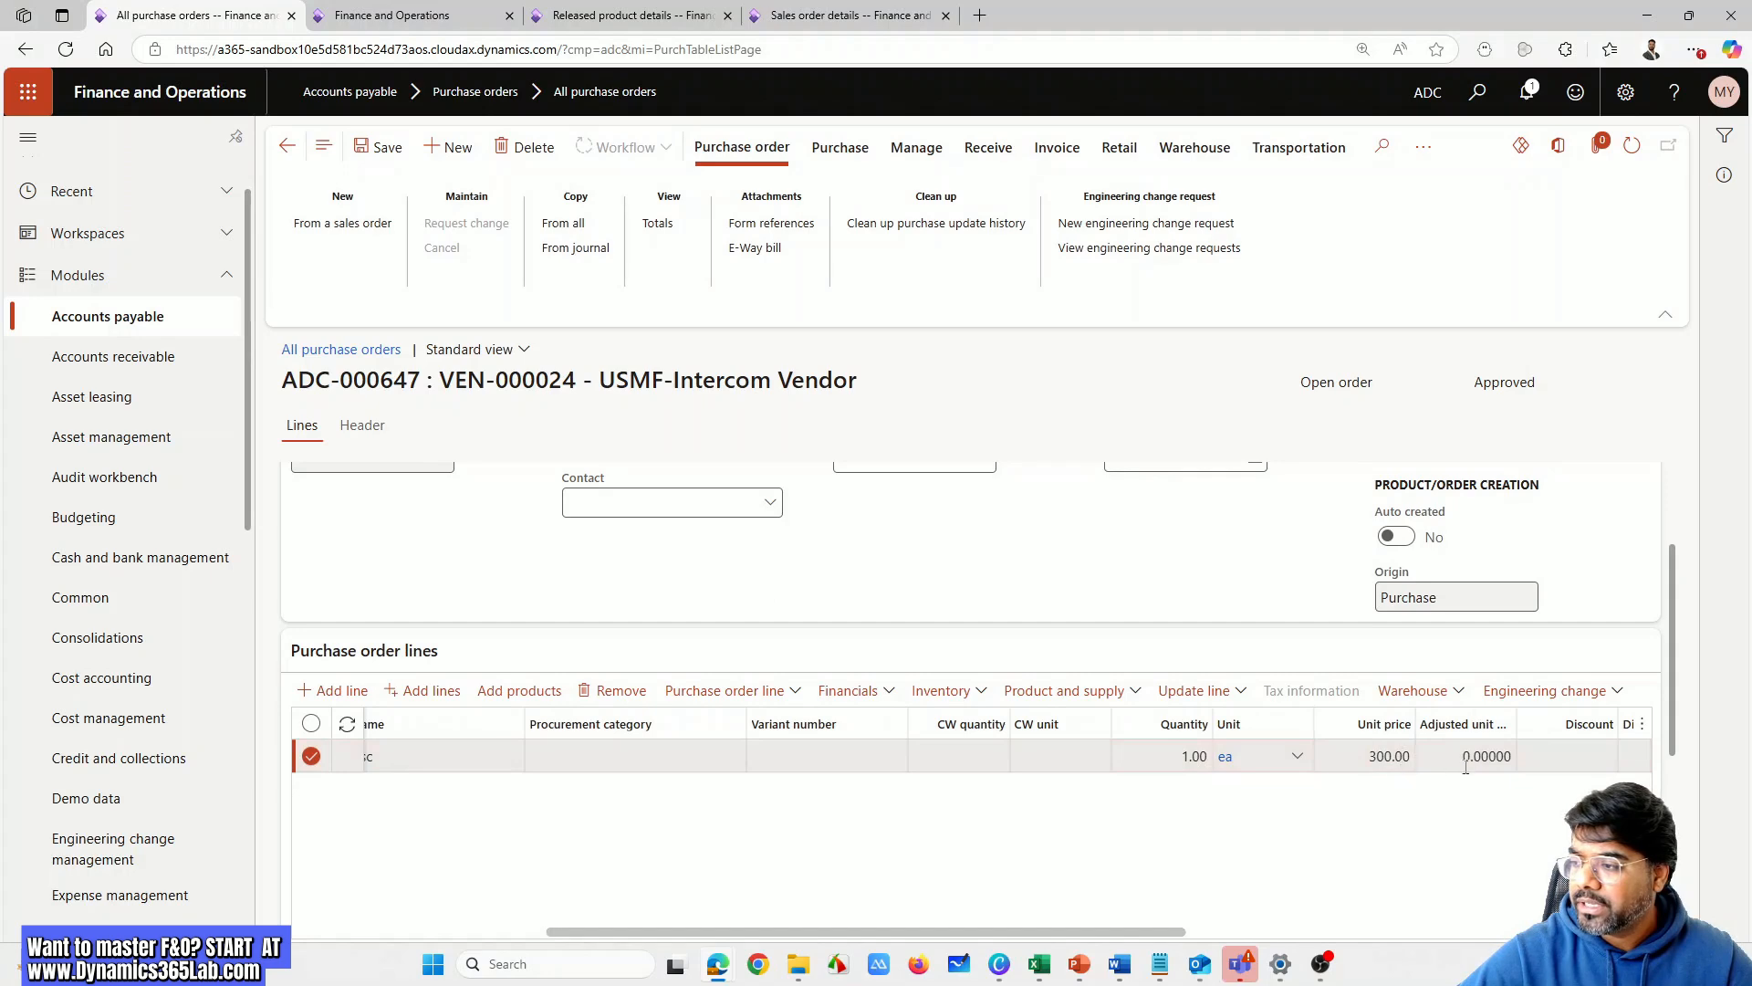
left_click_drag(1178, 932, 569, 877)
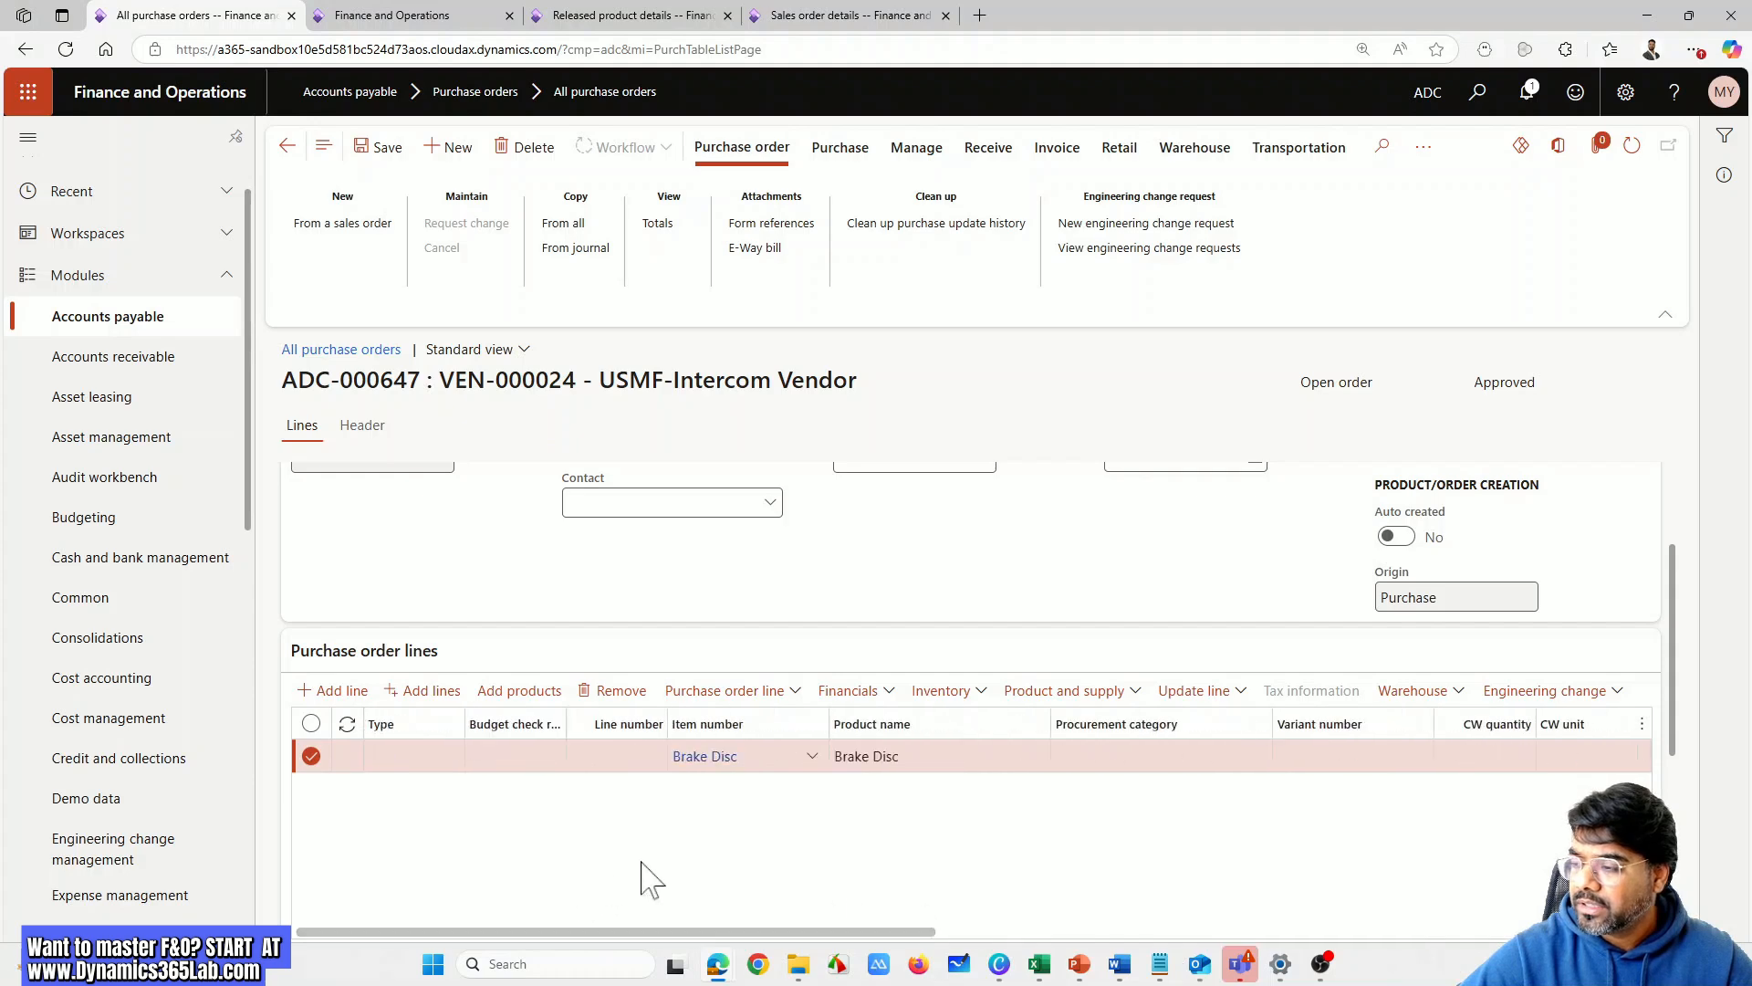
Switch to the USMF sales order page and open the All sales orders list in Accounts receivable
left_click(849, 16)
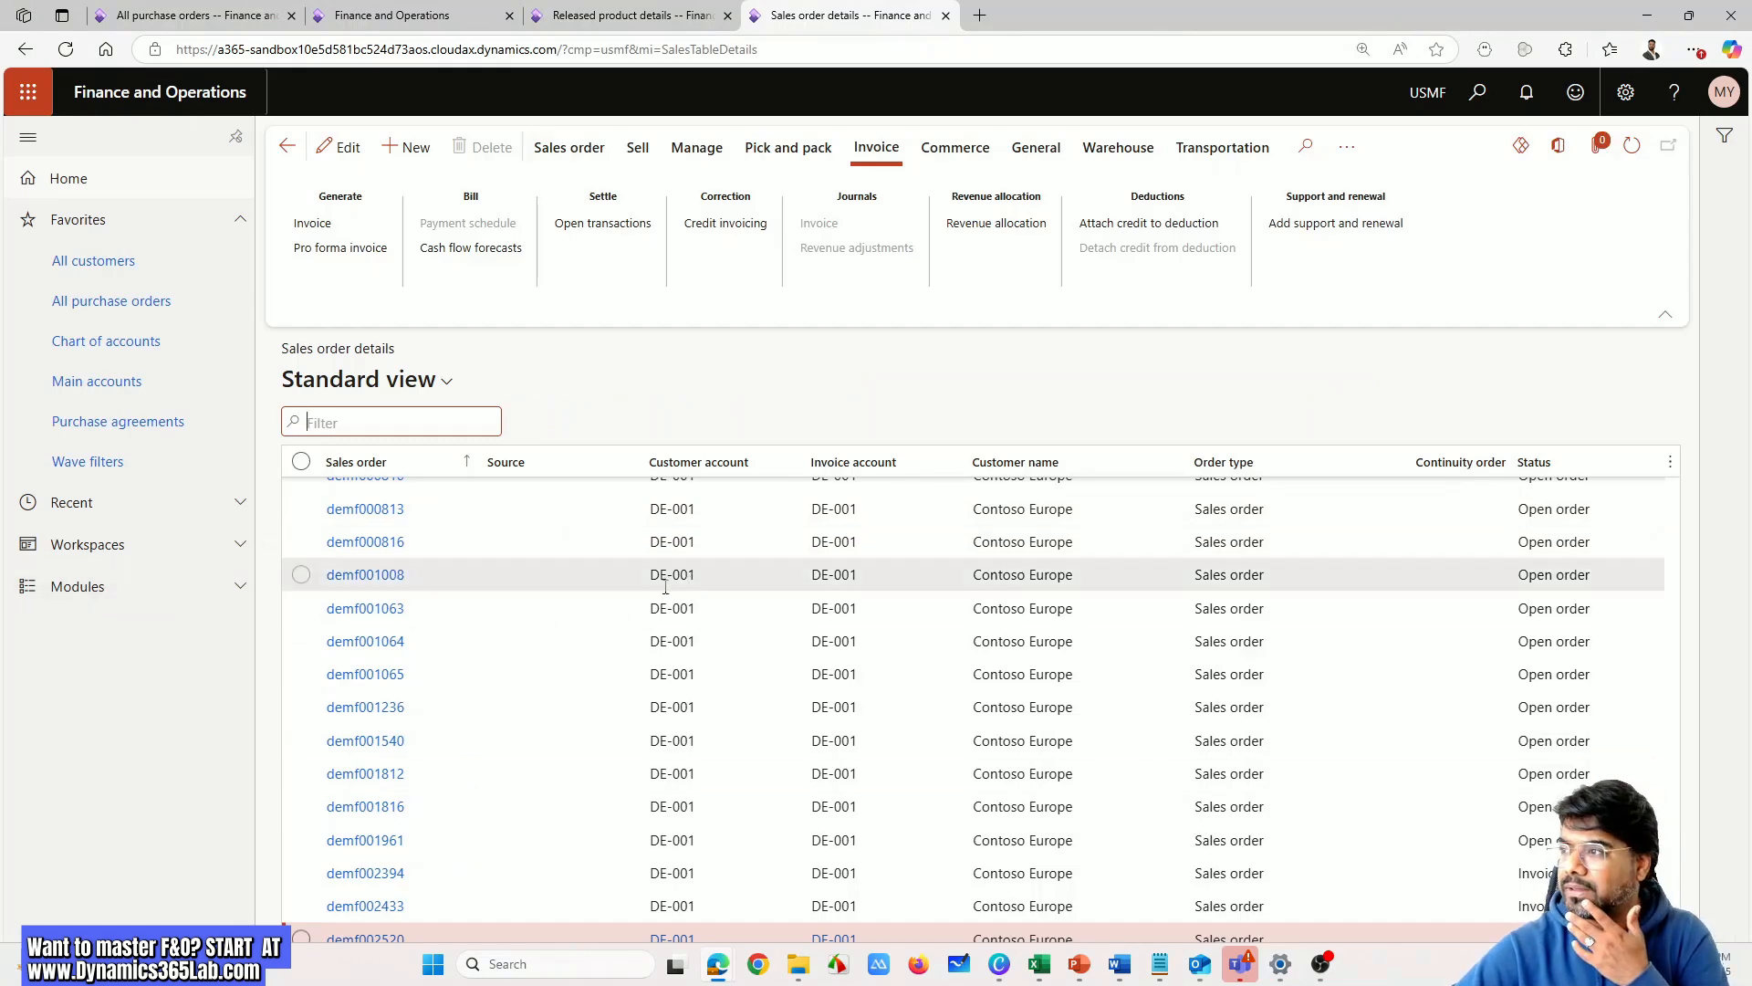
left_click(91, 586)
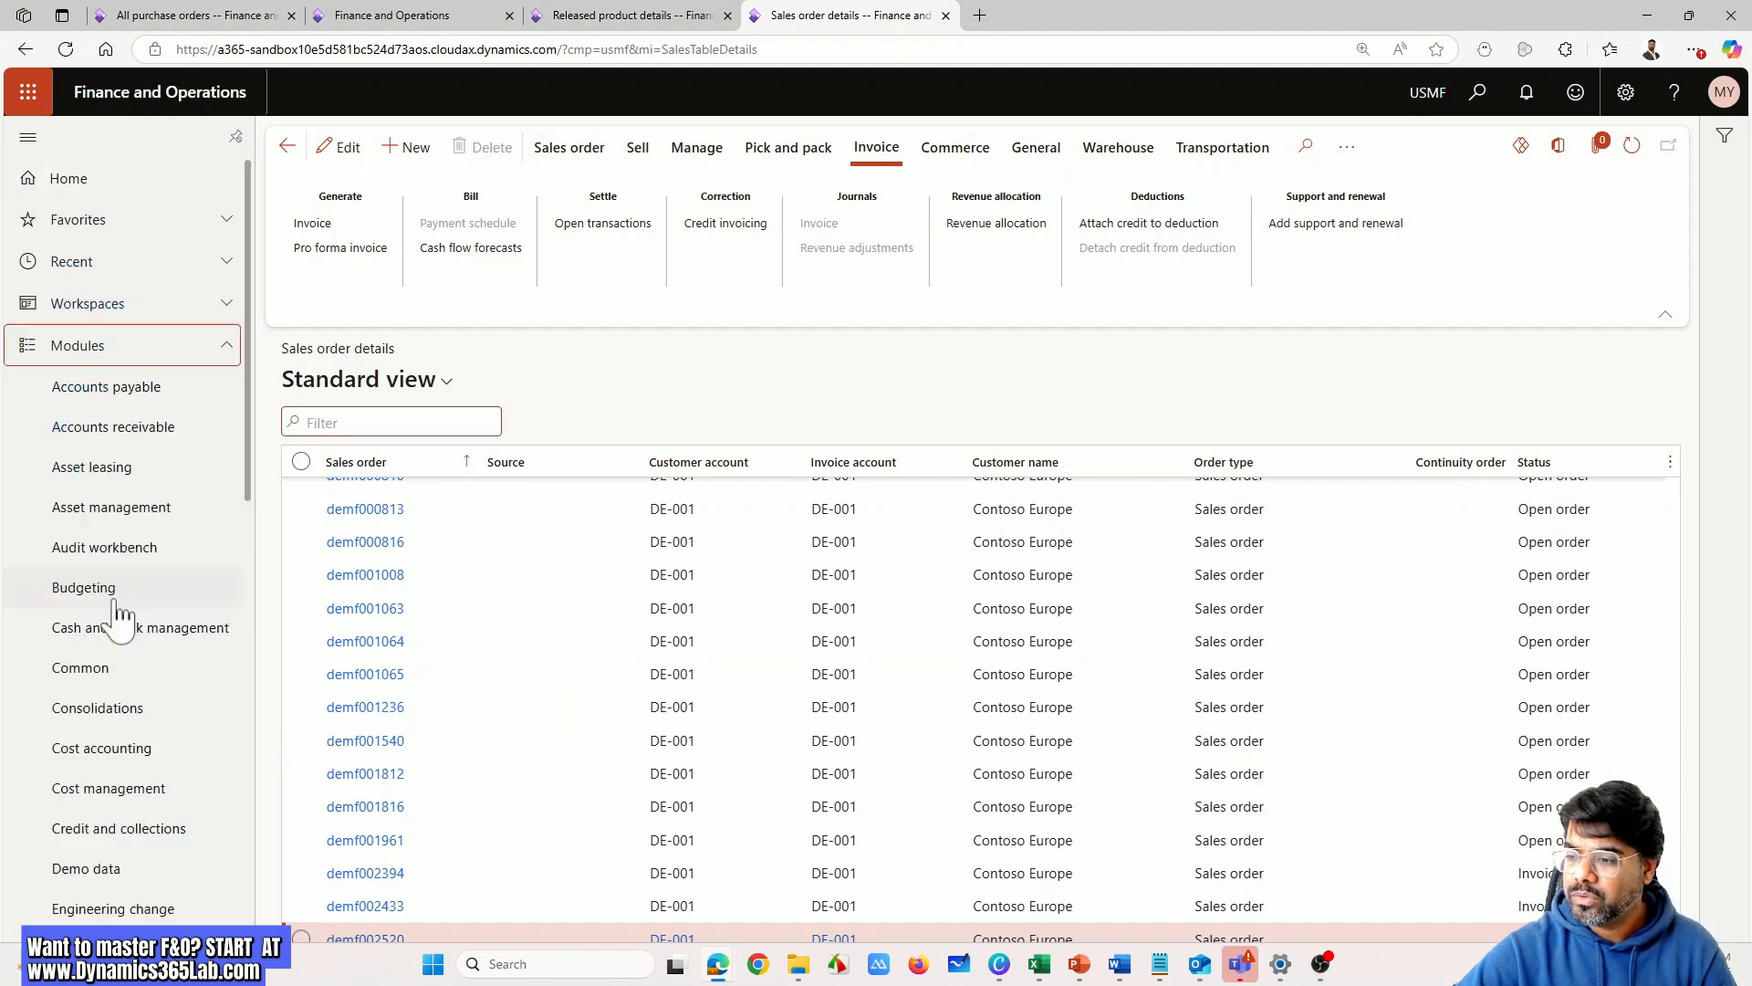
scroll(128, 639, "down", 2)
scroll(128, 671, "down", 4)
scroll(127, 671, "up", 6)
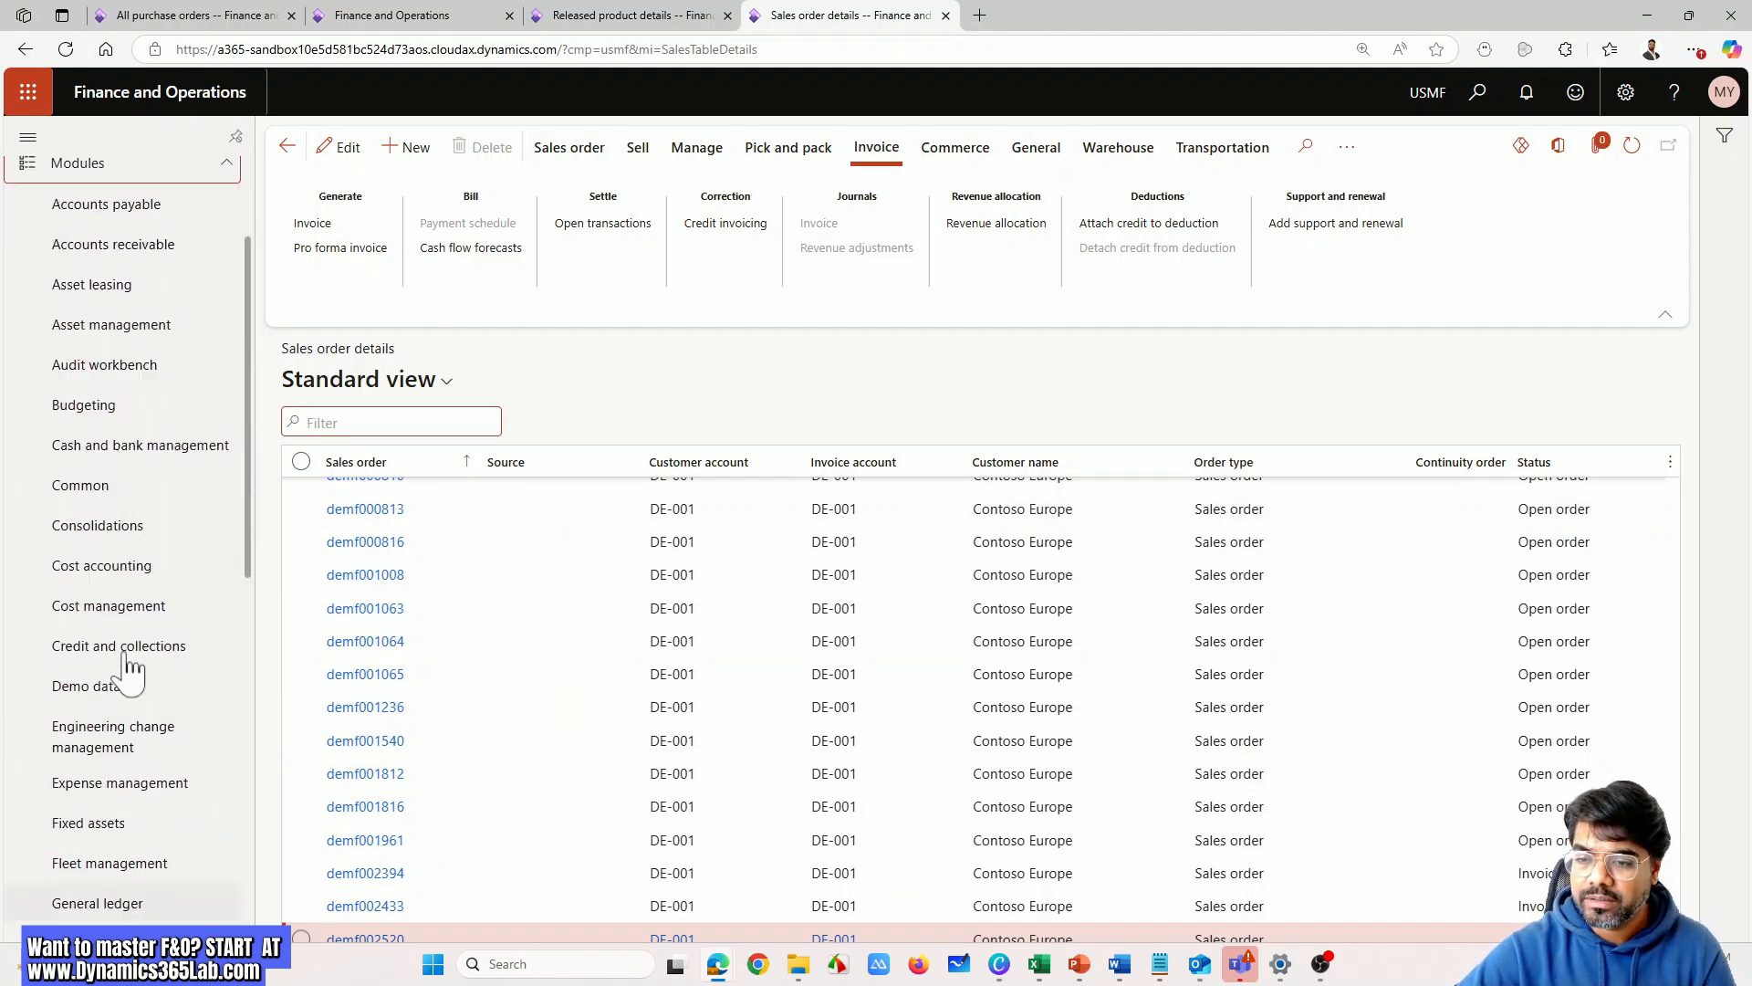
left_click(144, 443)
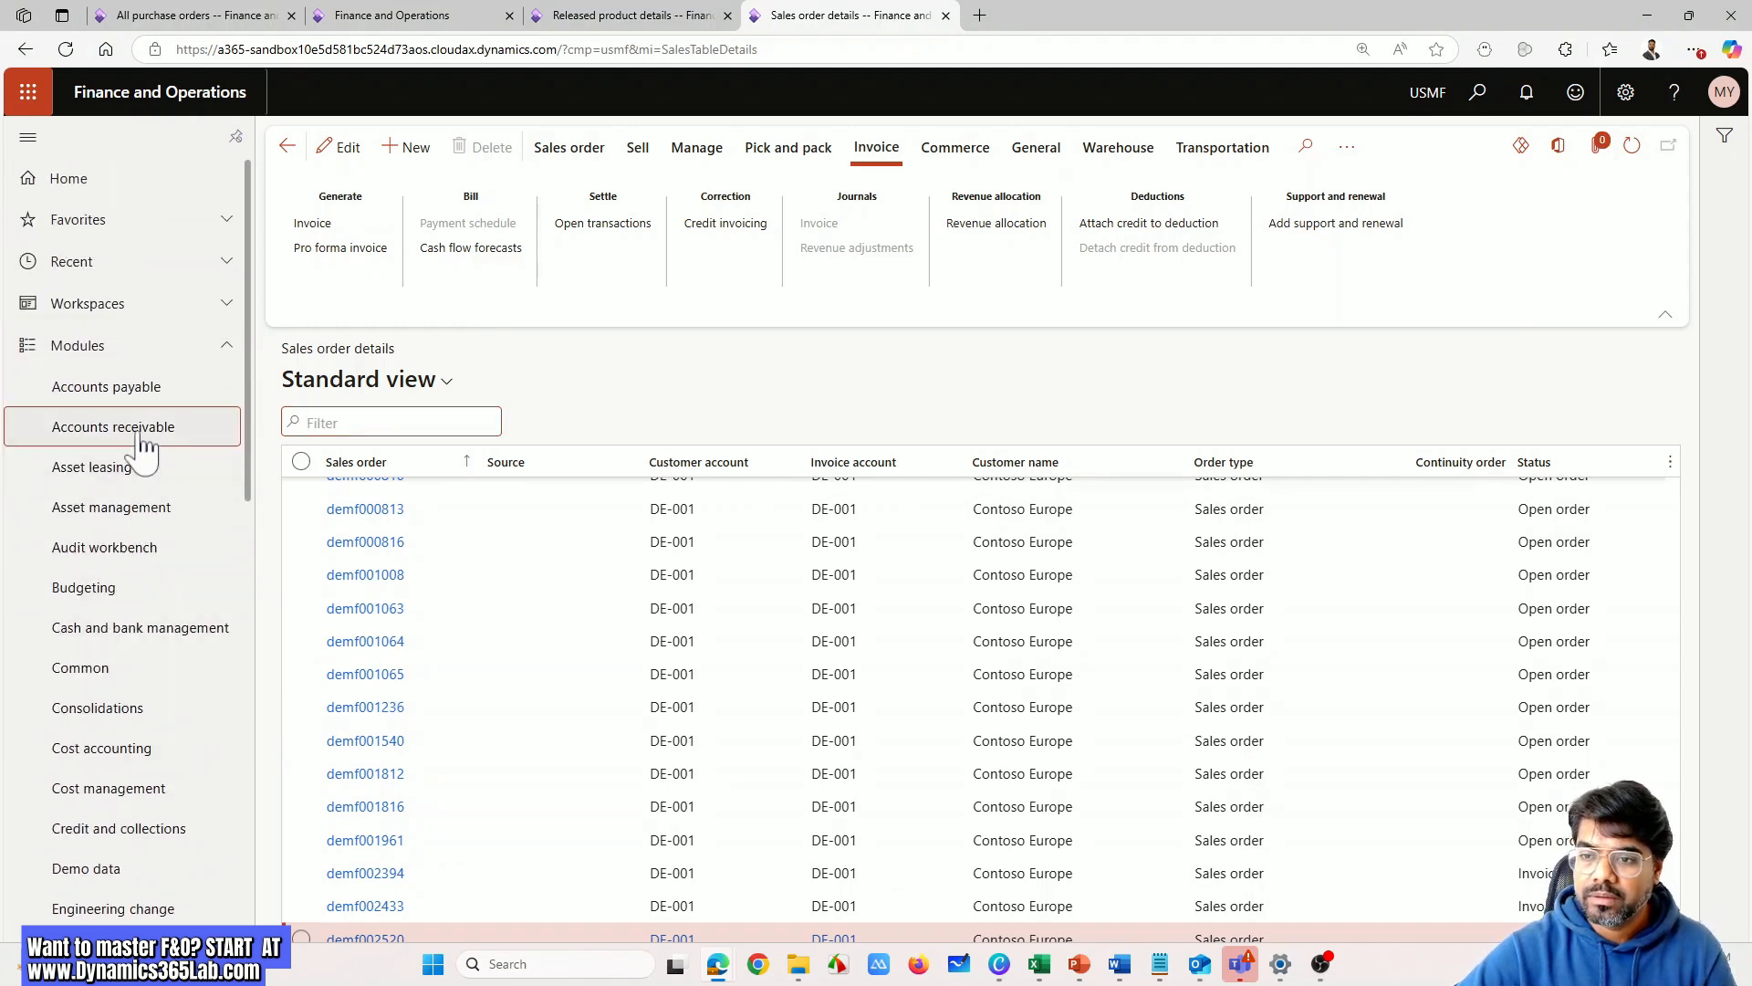
left_click(352, 529)
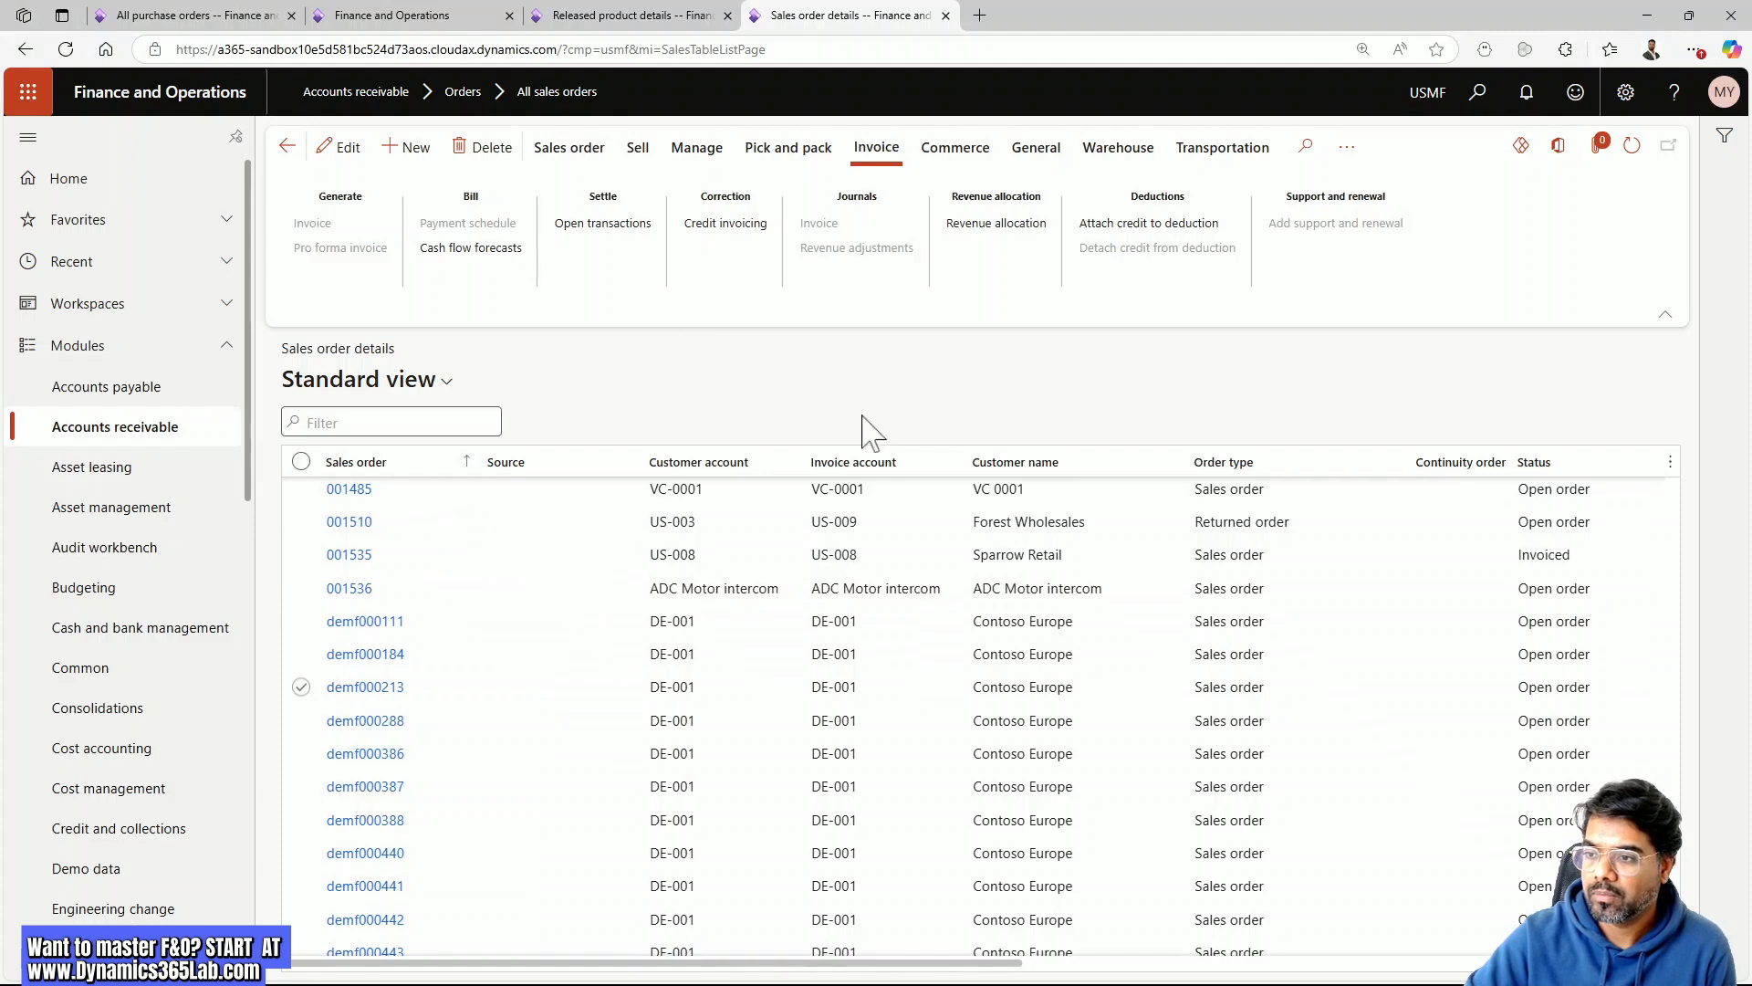
Filter the sales orders by the ADC Motor intercom order's number and open that order to view its lines
left_click(461, 468)
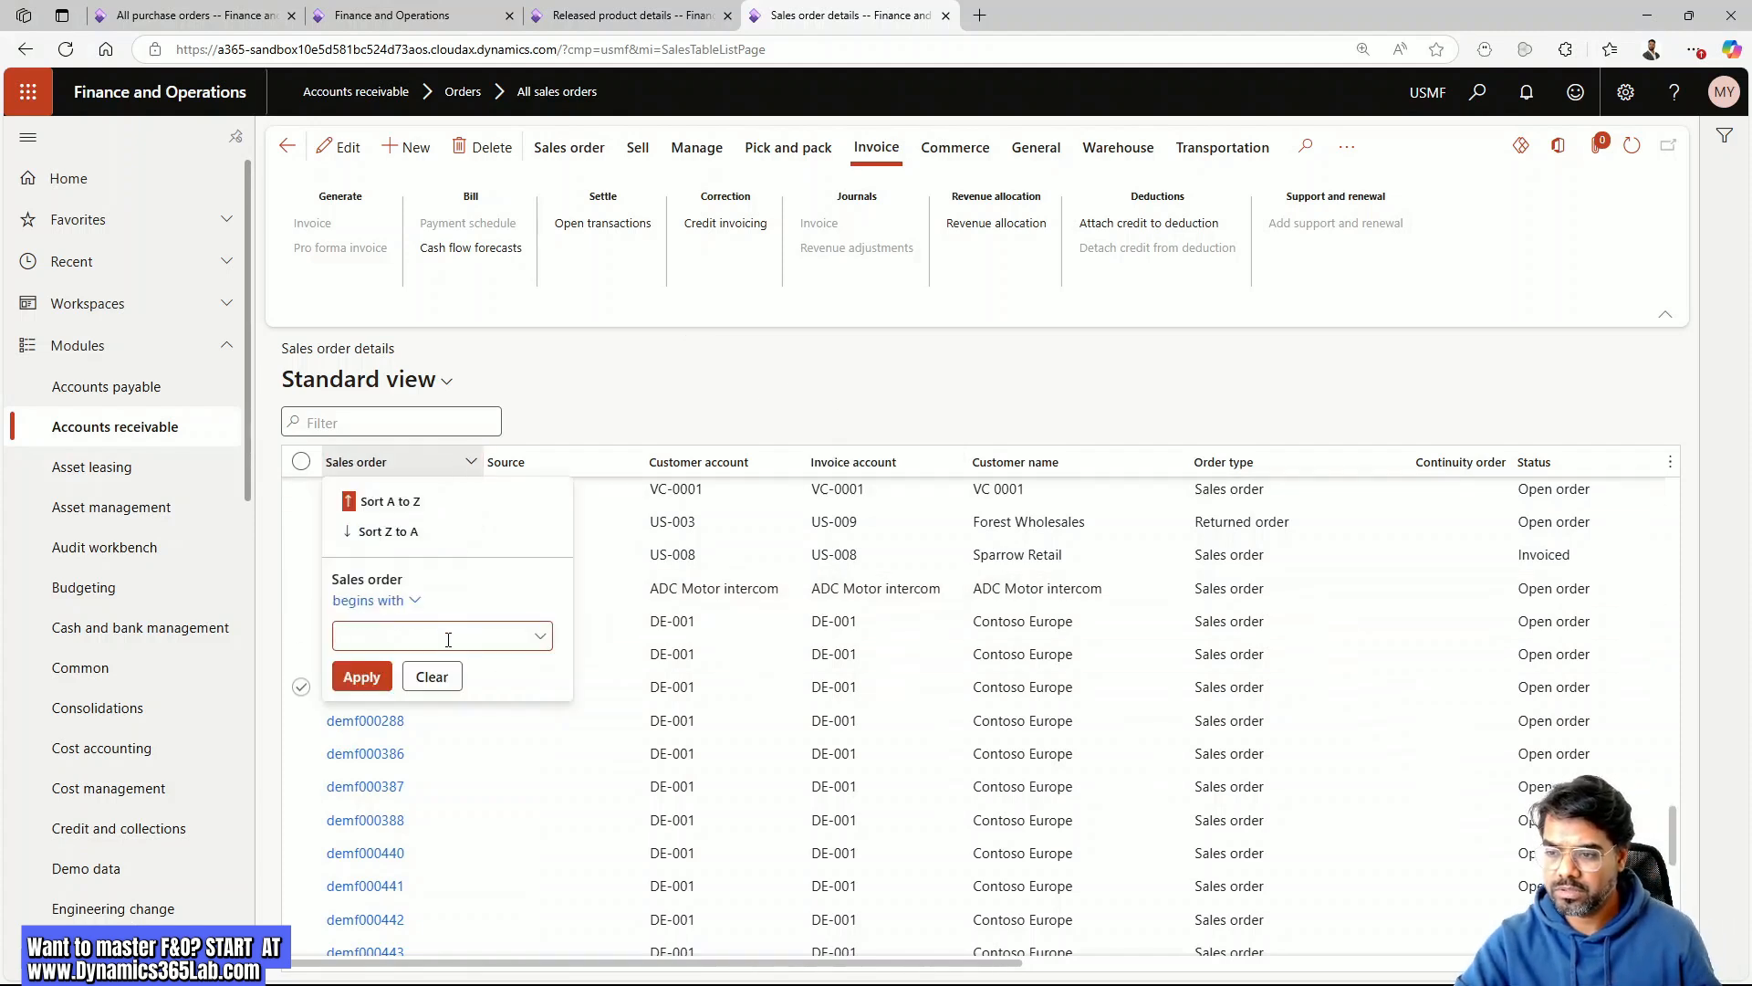
type("001536")
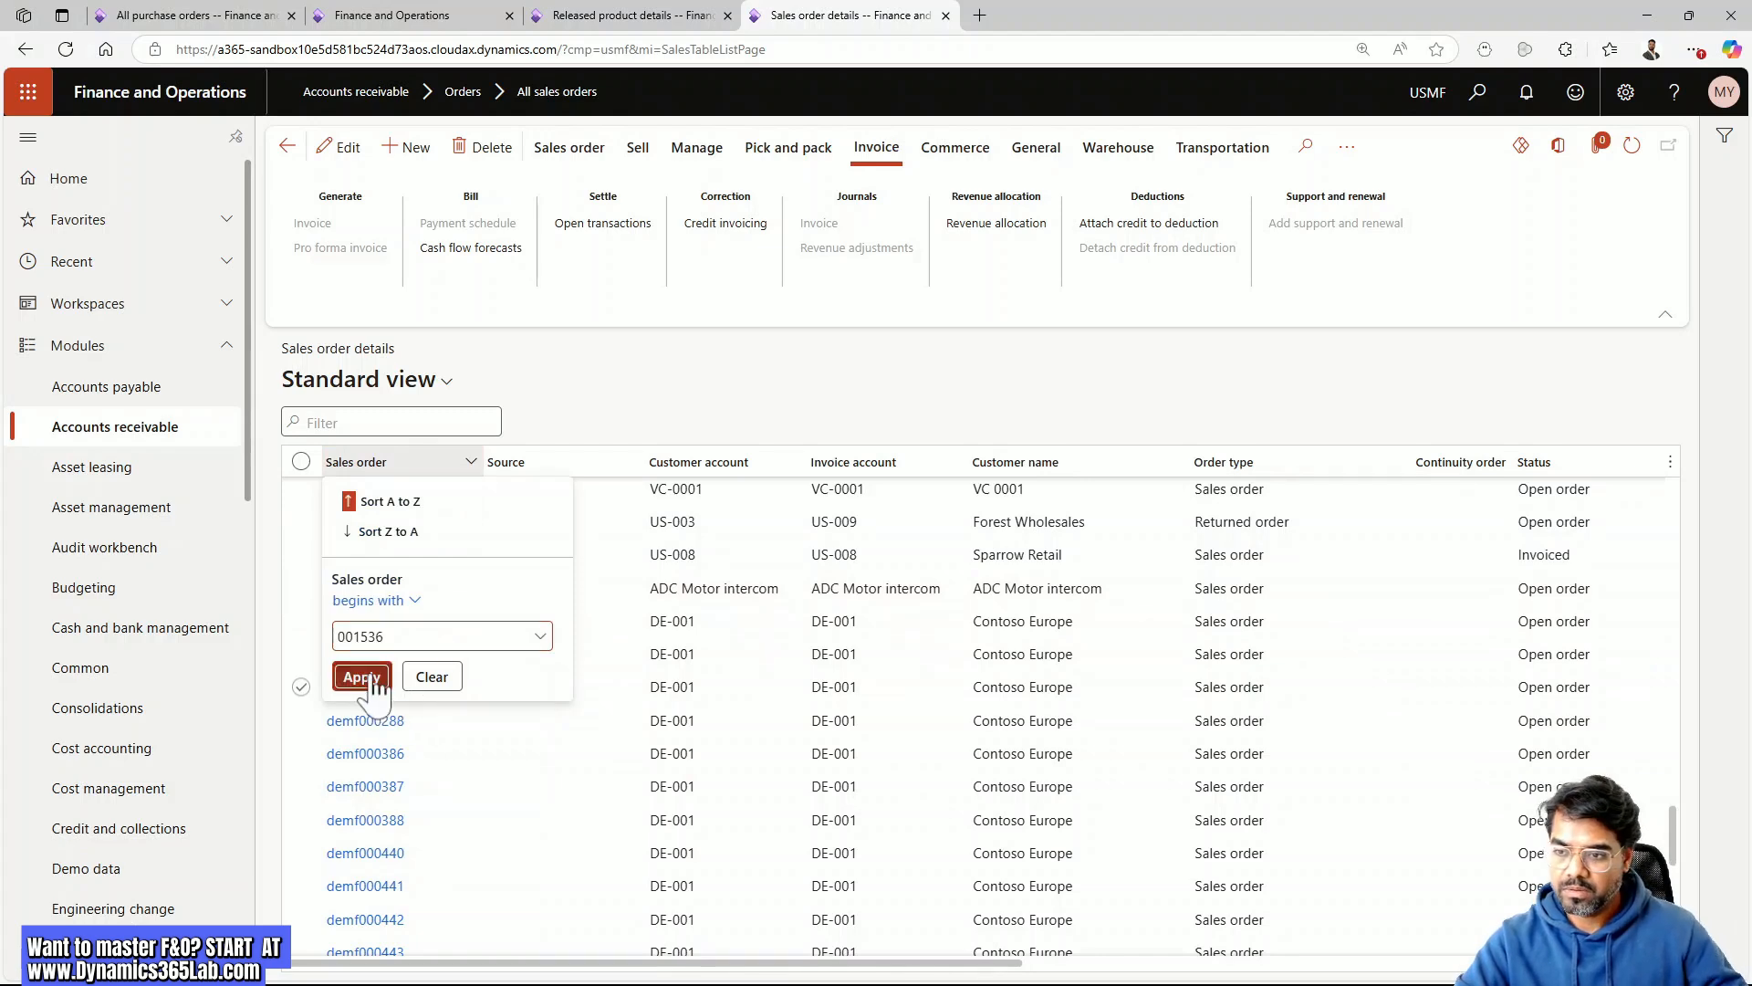
left_click(362, 678)
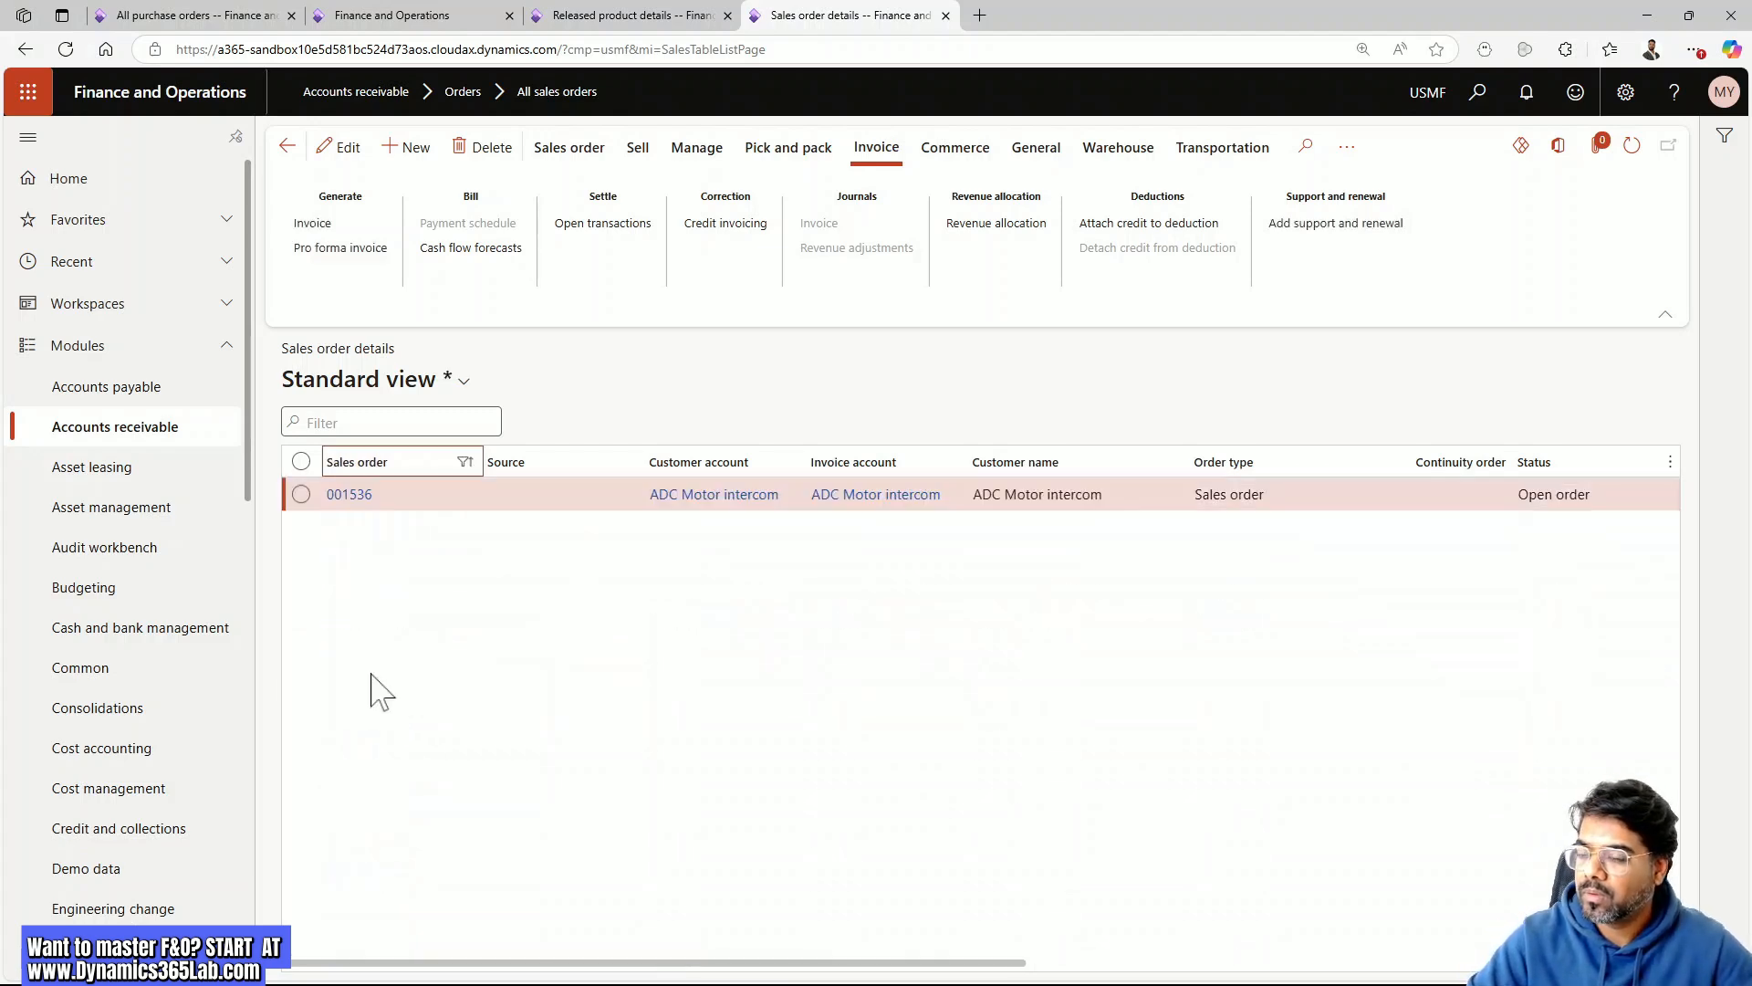
left_click(350, 495)
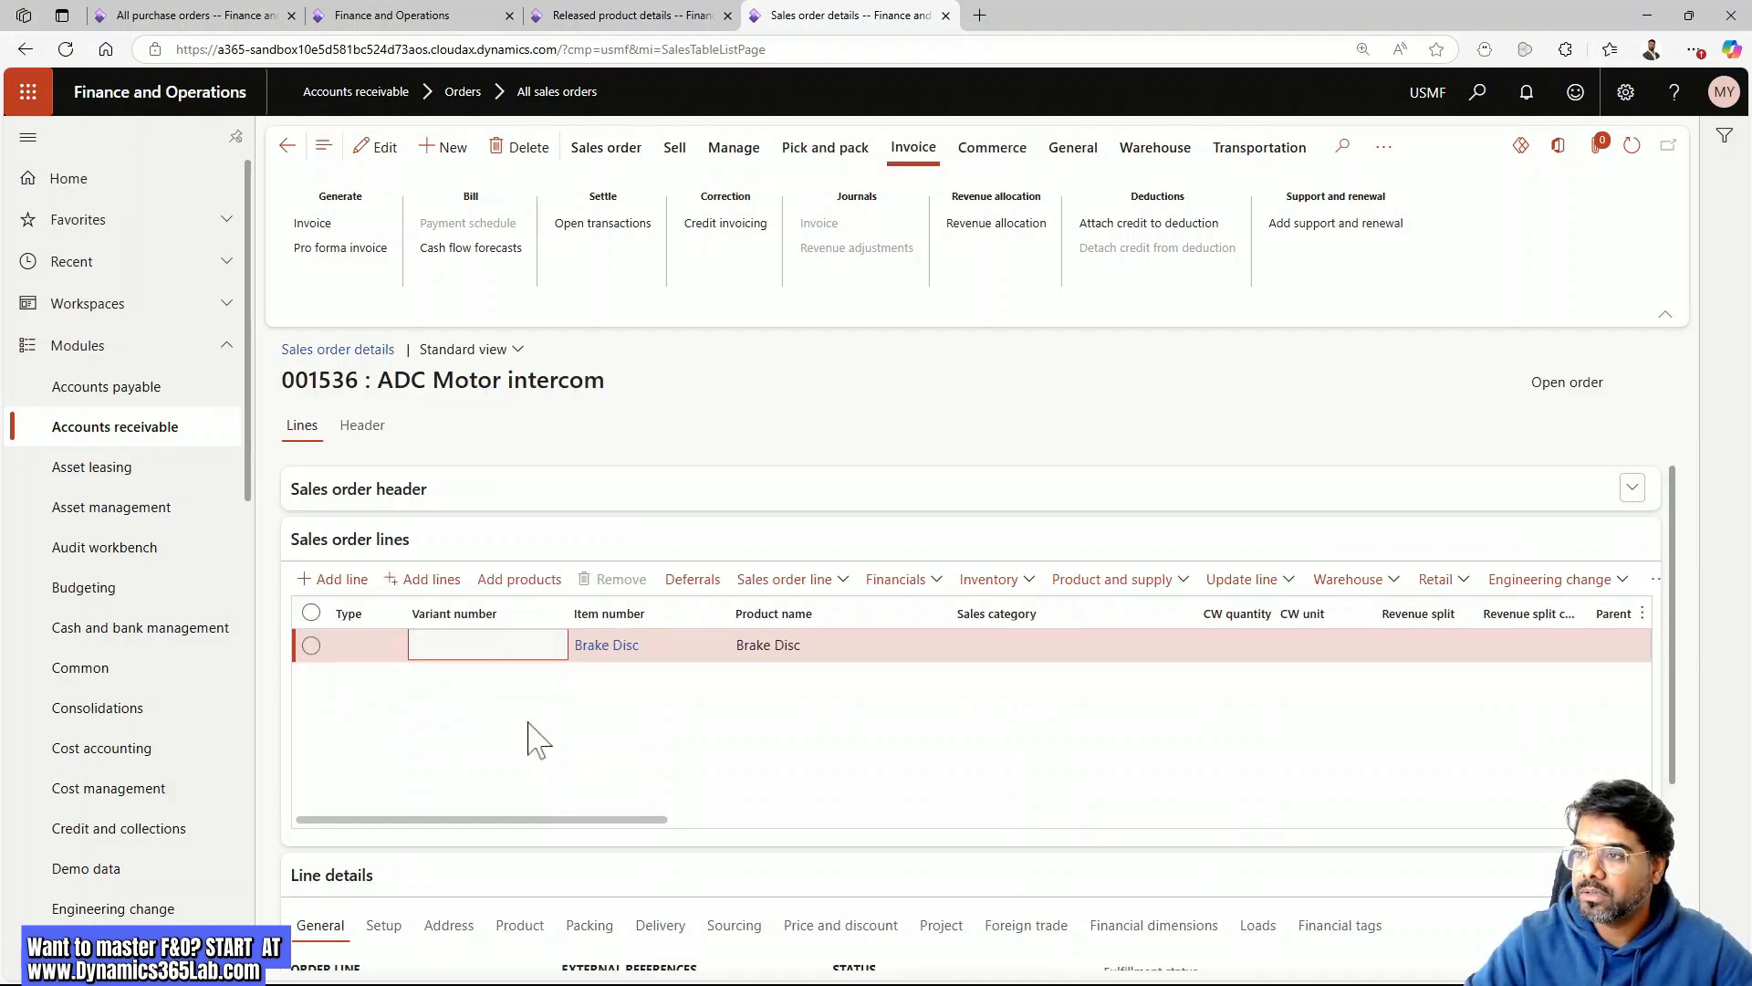
left_click_drag(618, 821, 579, 751)
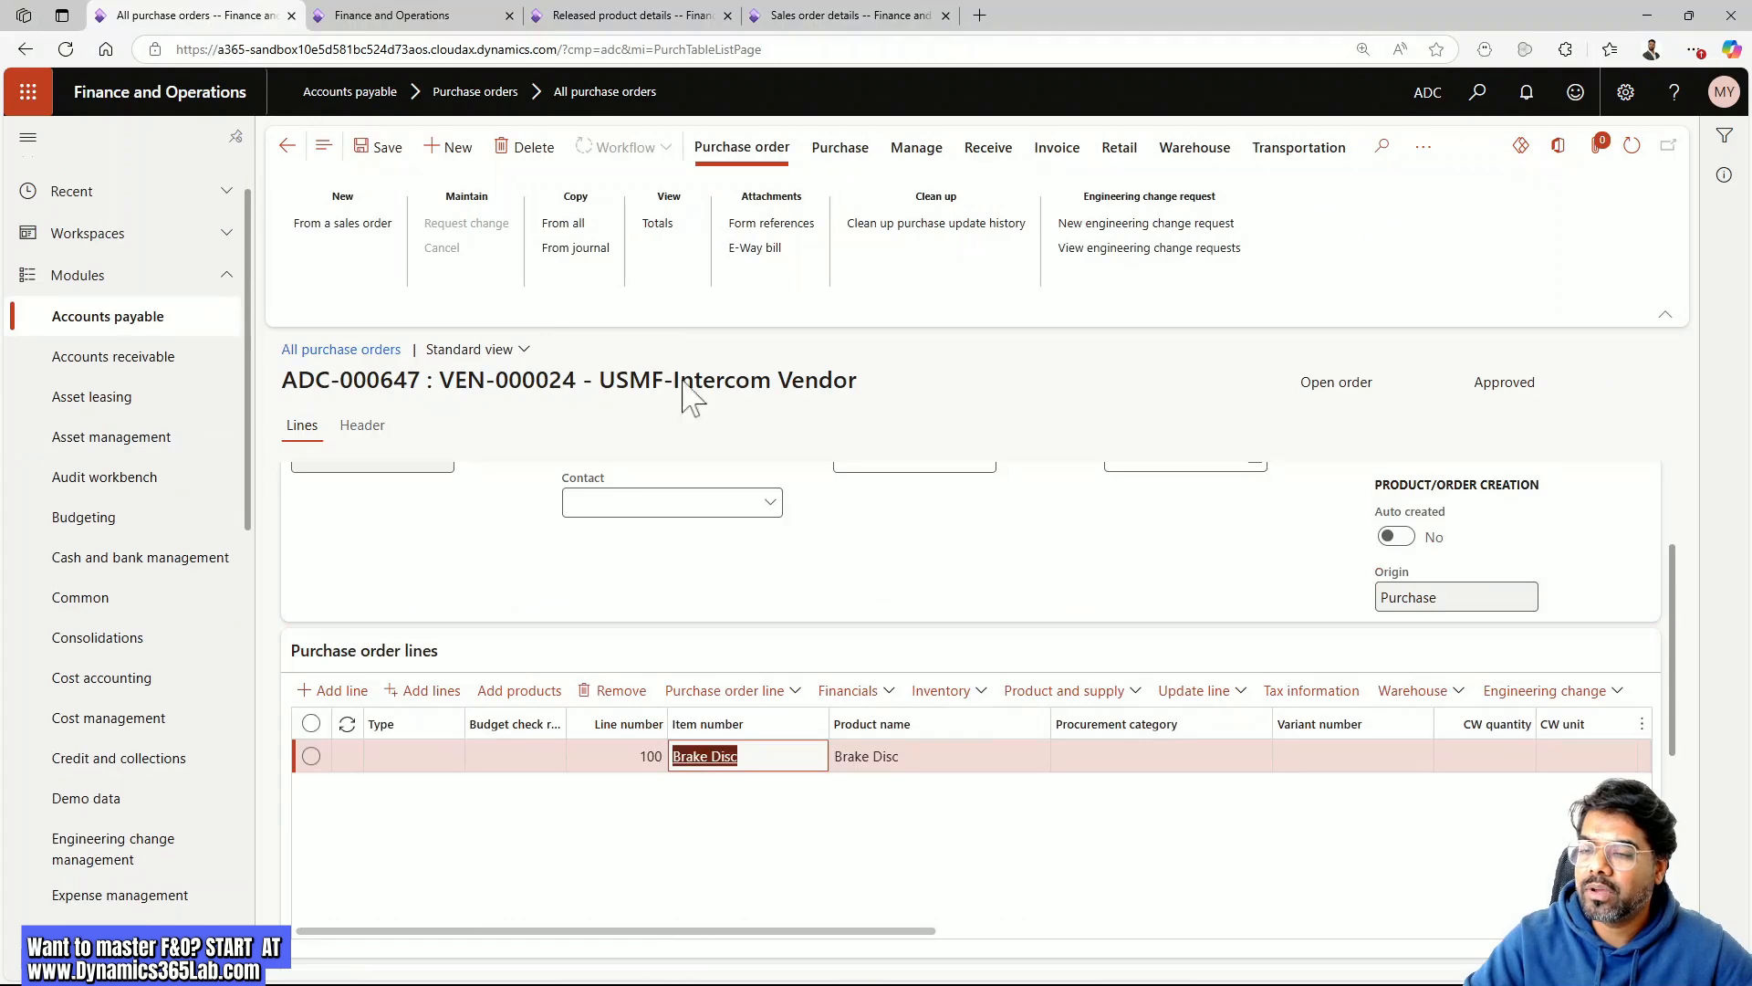
Confirm the ADC purchase order for the USMF-Intercom Vendor and dismiss the completion message
left_click(842, 793)
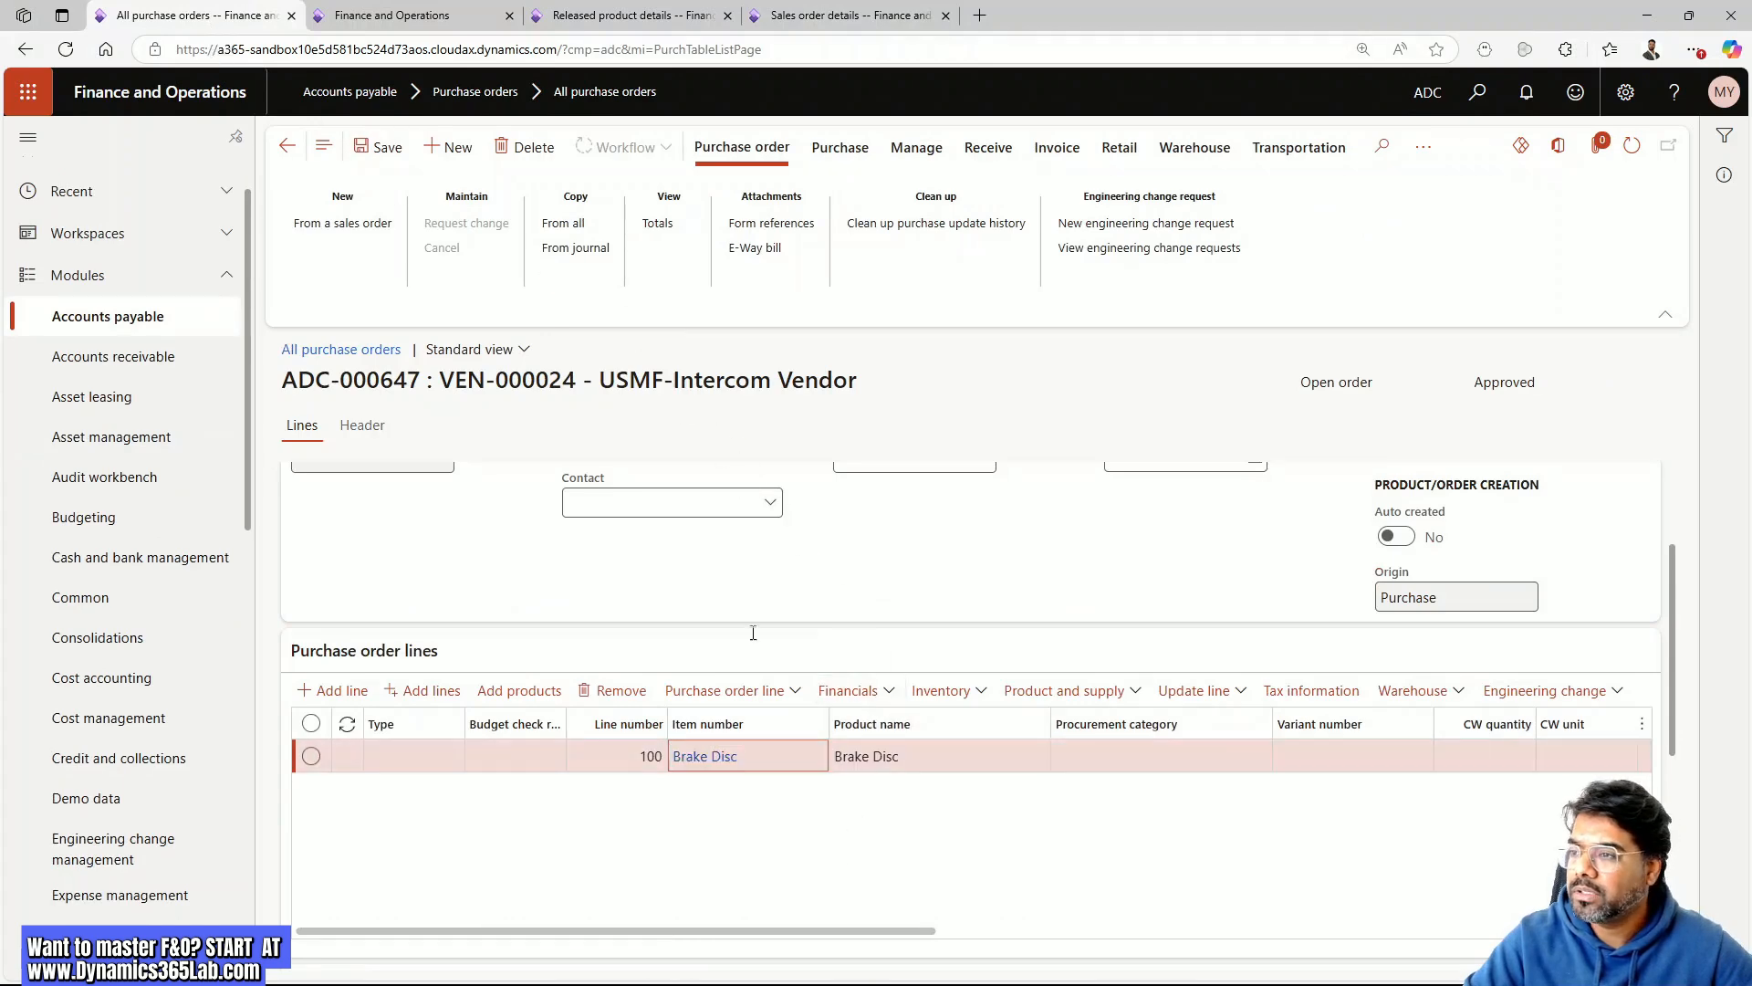
left_click(838, 148)
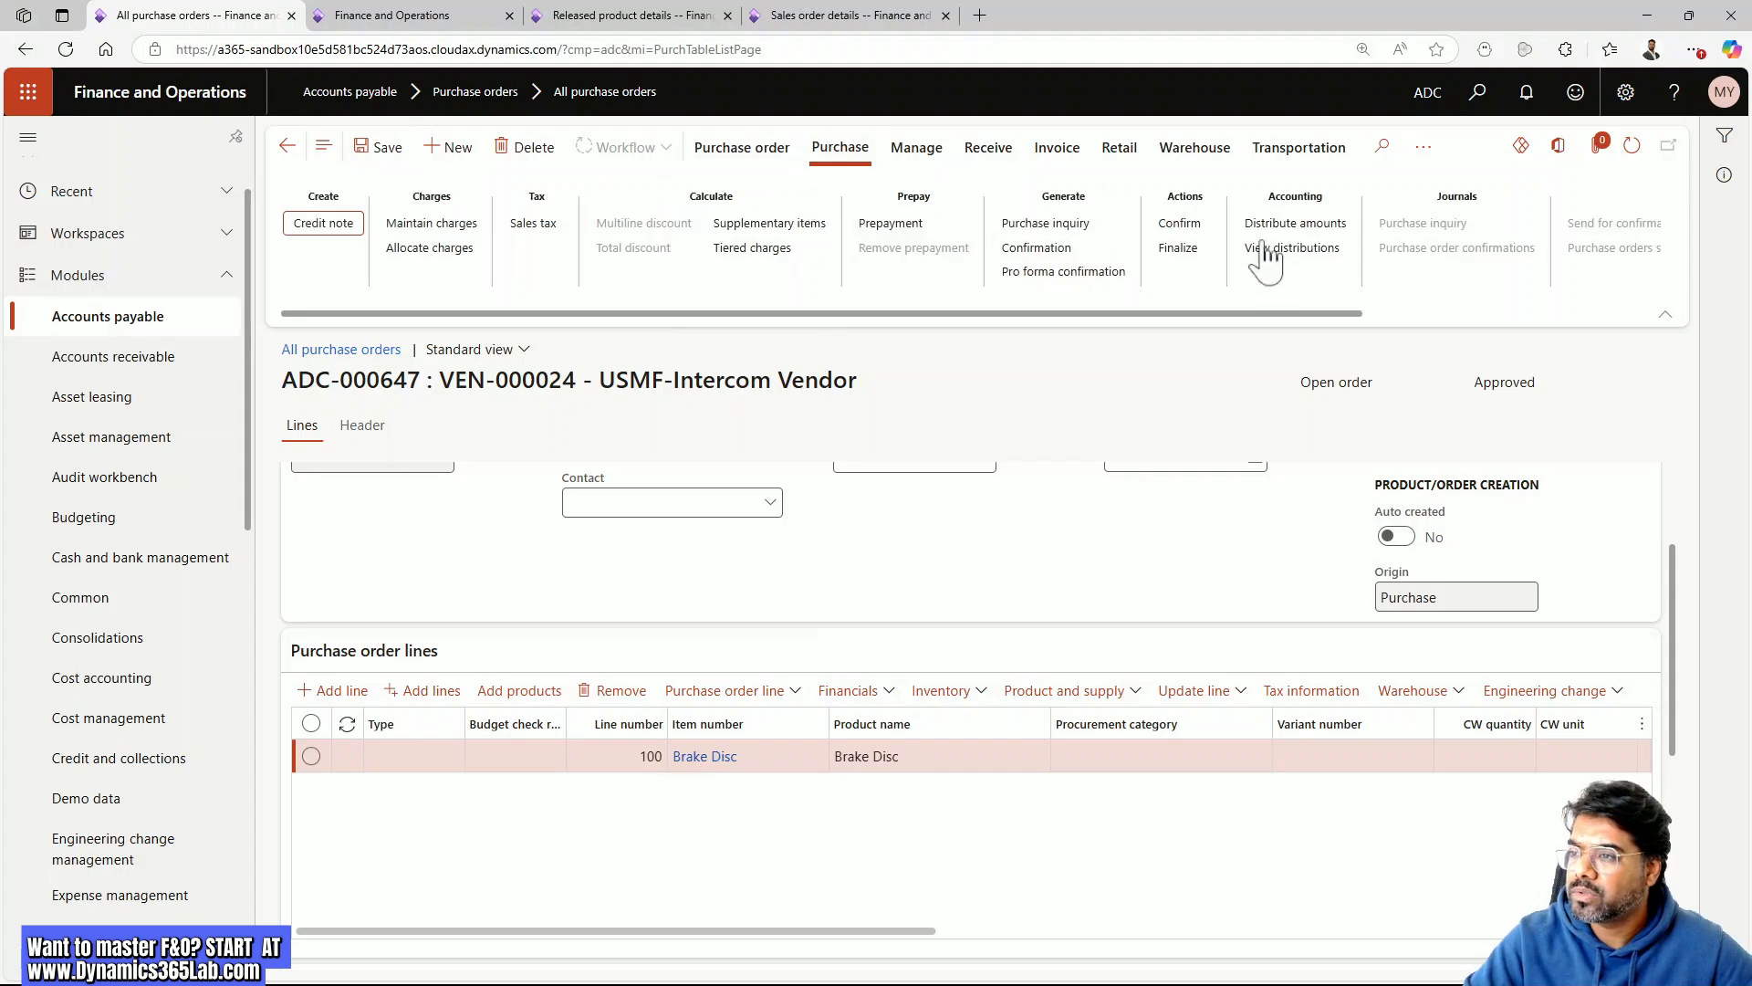
left_click(1192, 225)
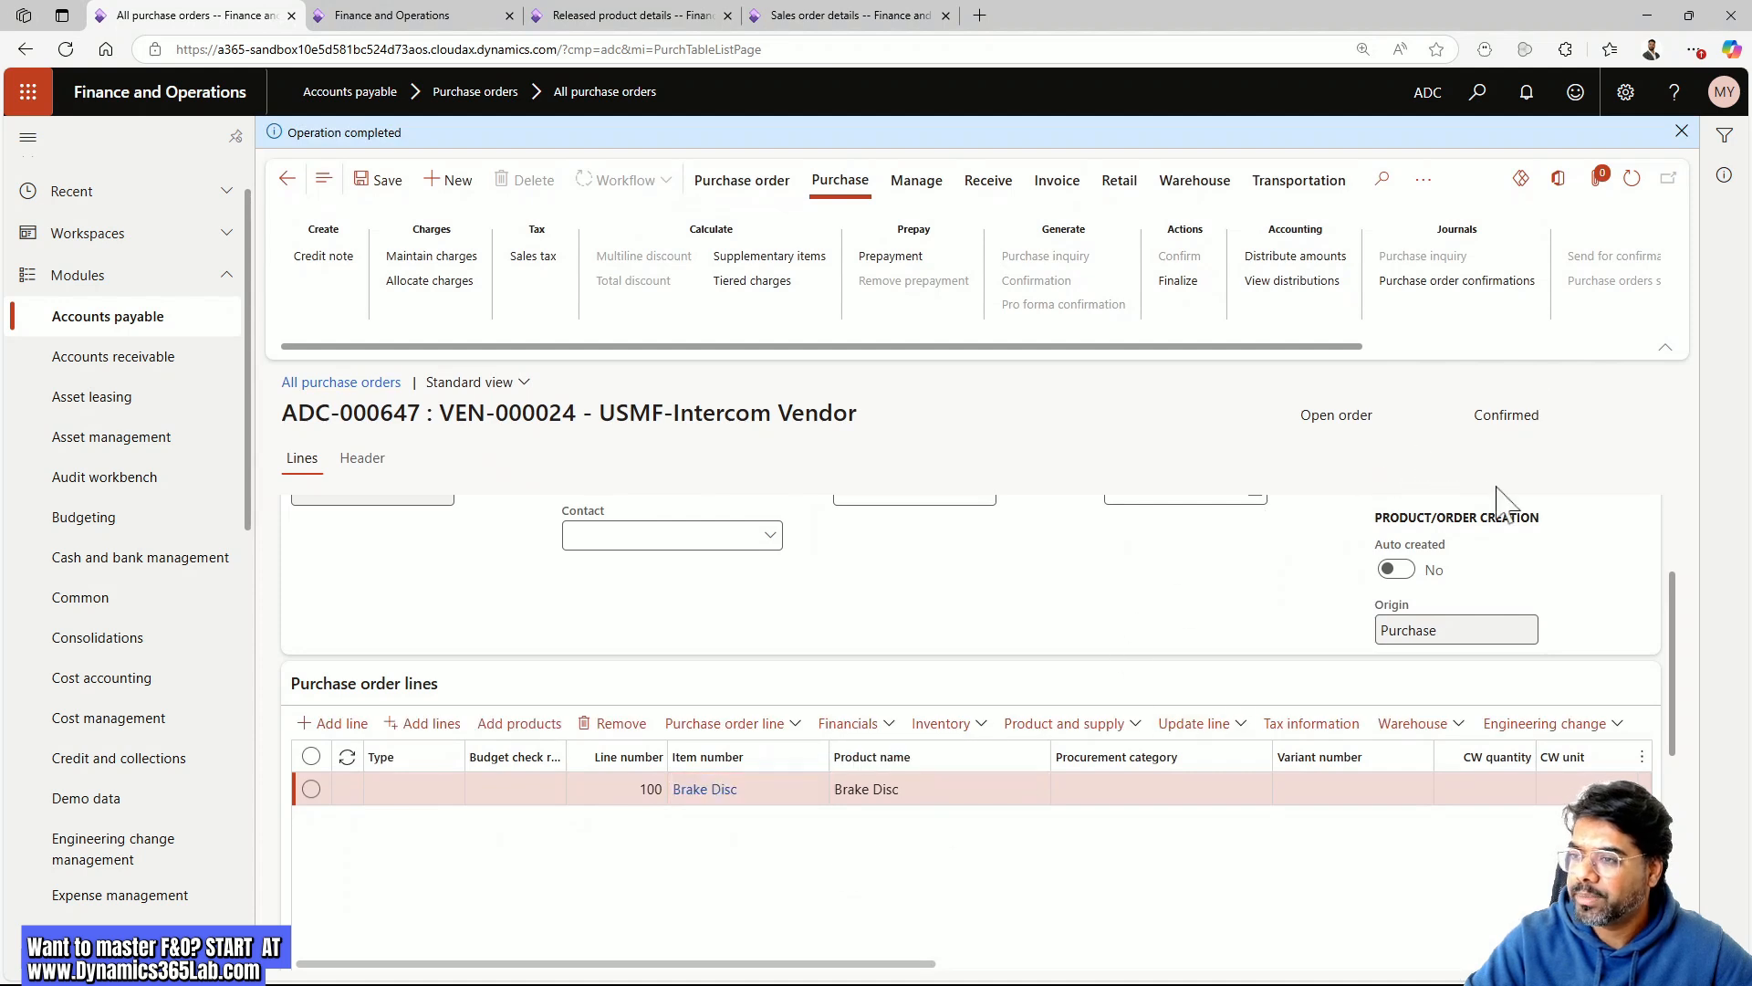
left_click(1682, 130)
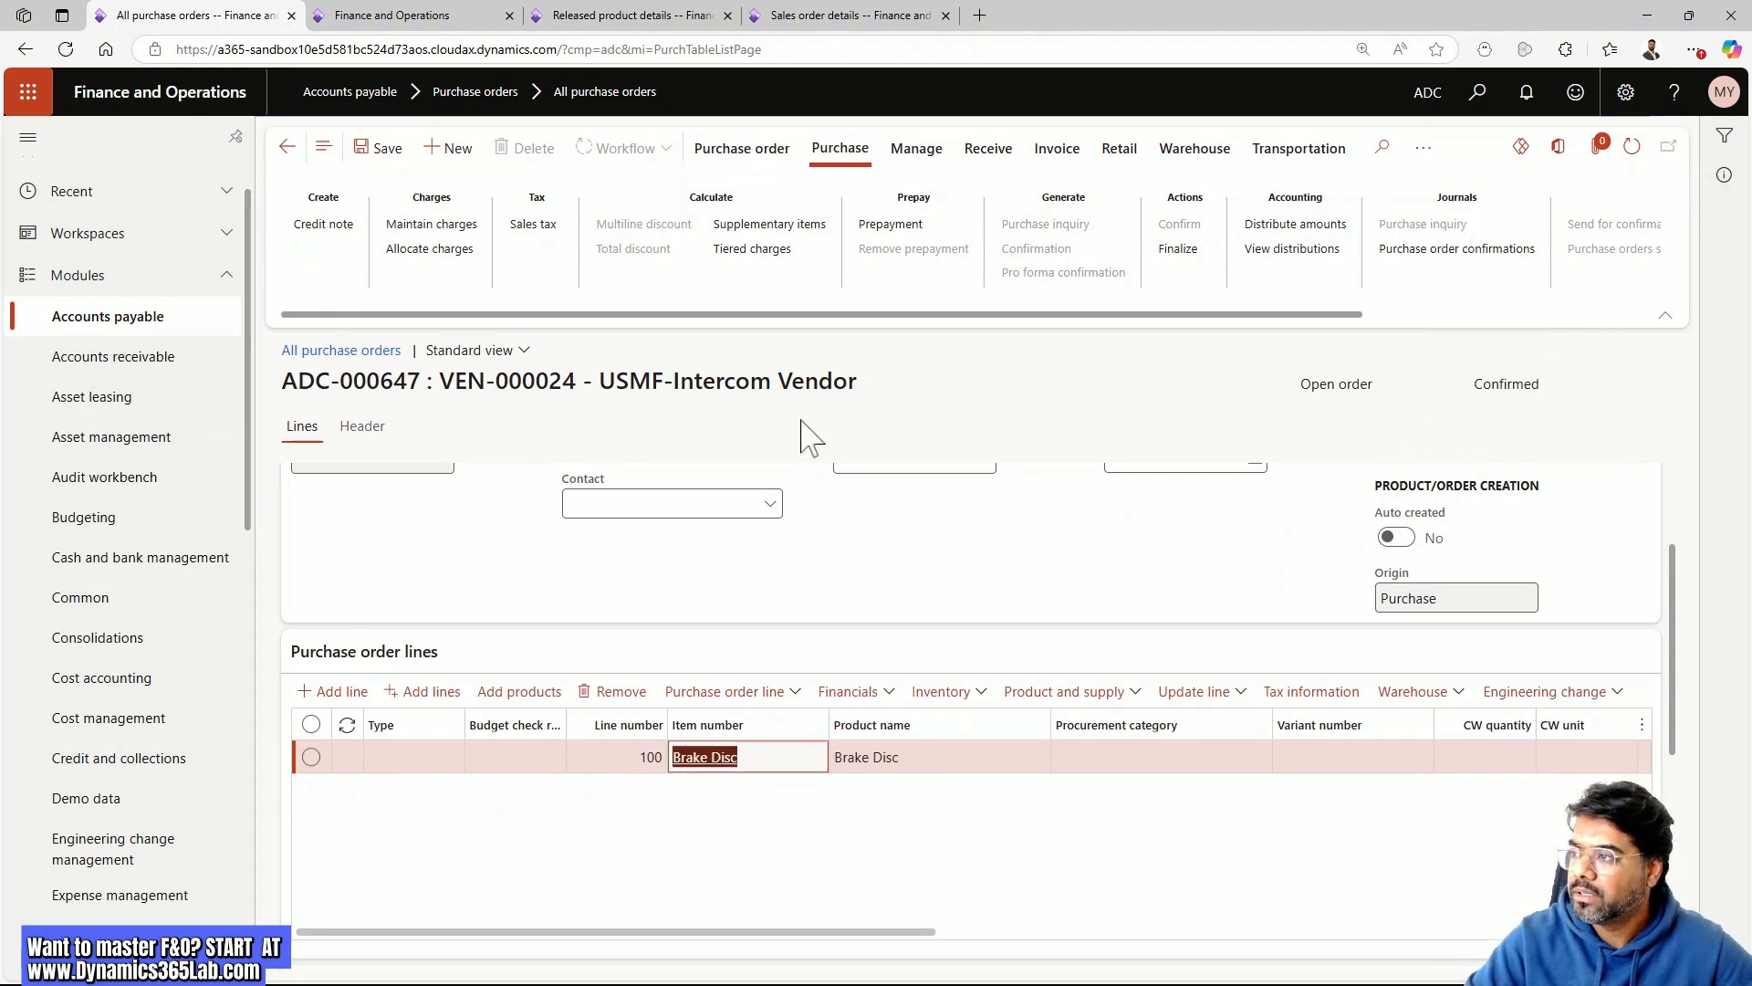
Switch to USMF's ADC Motor intercom sales order and confirm it with Confirm now
left_click(826, 16)
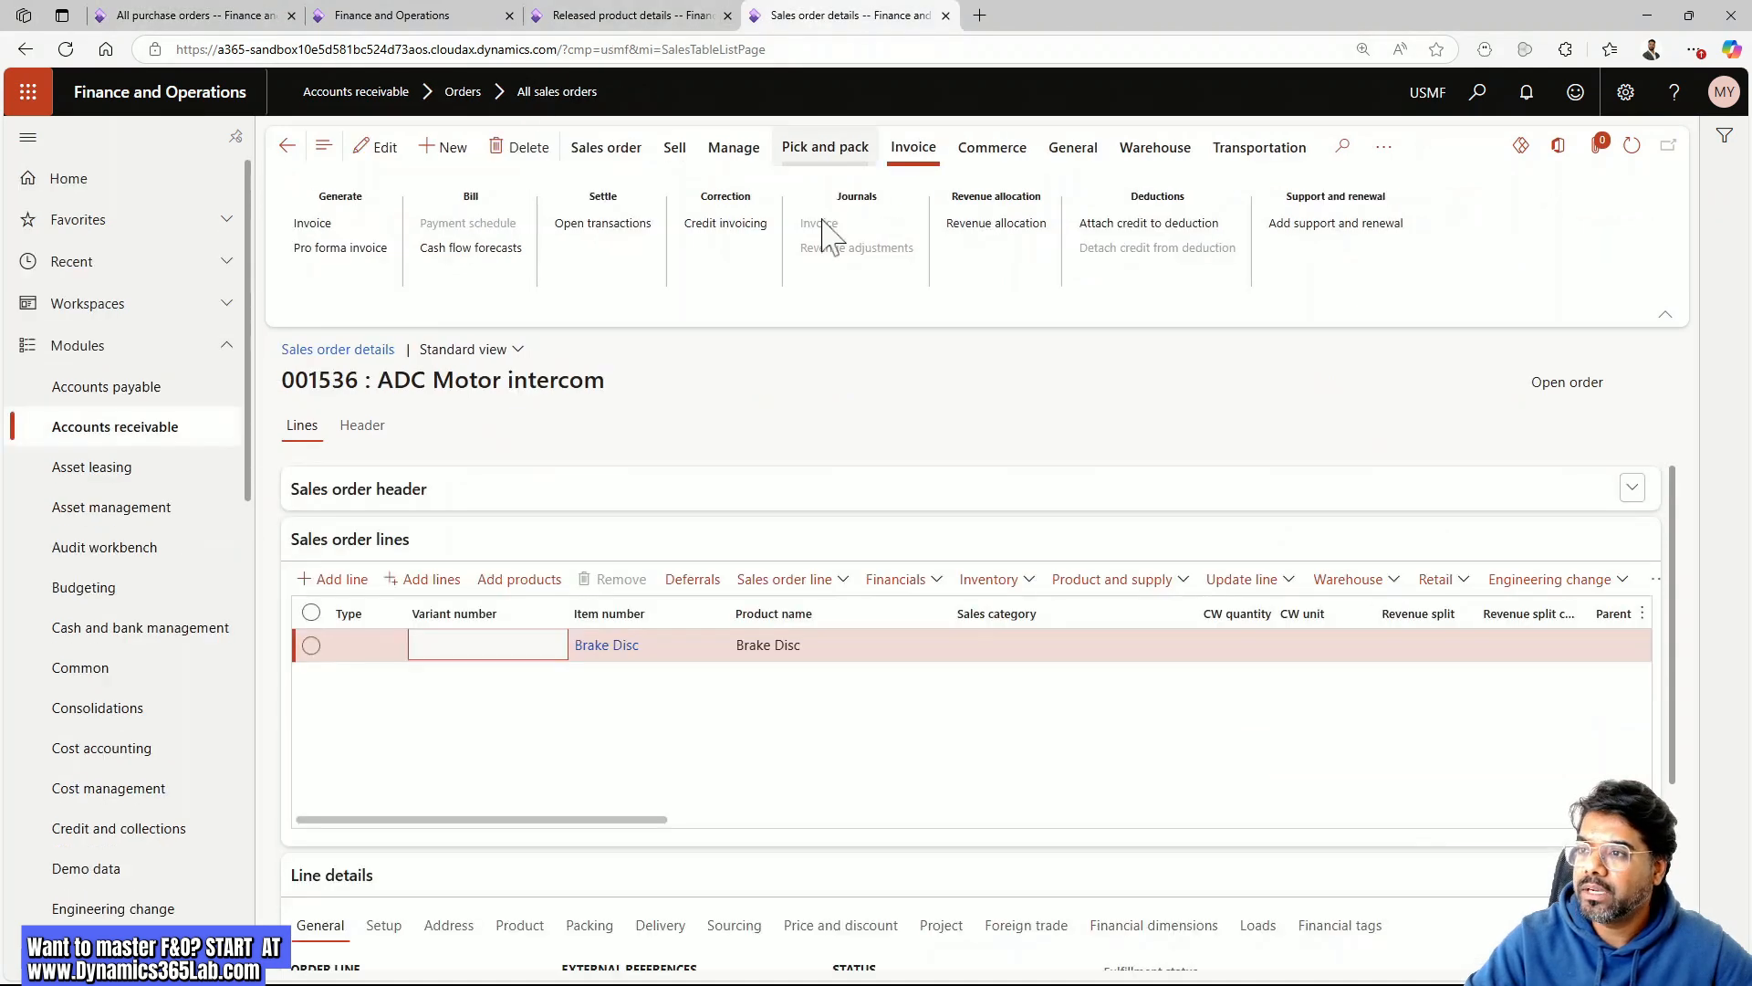
left_click(607, 151)
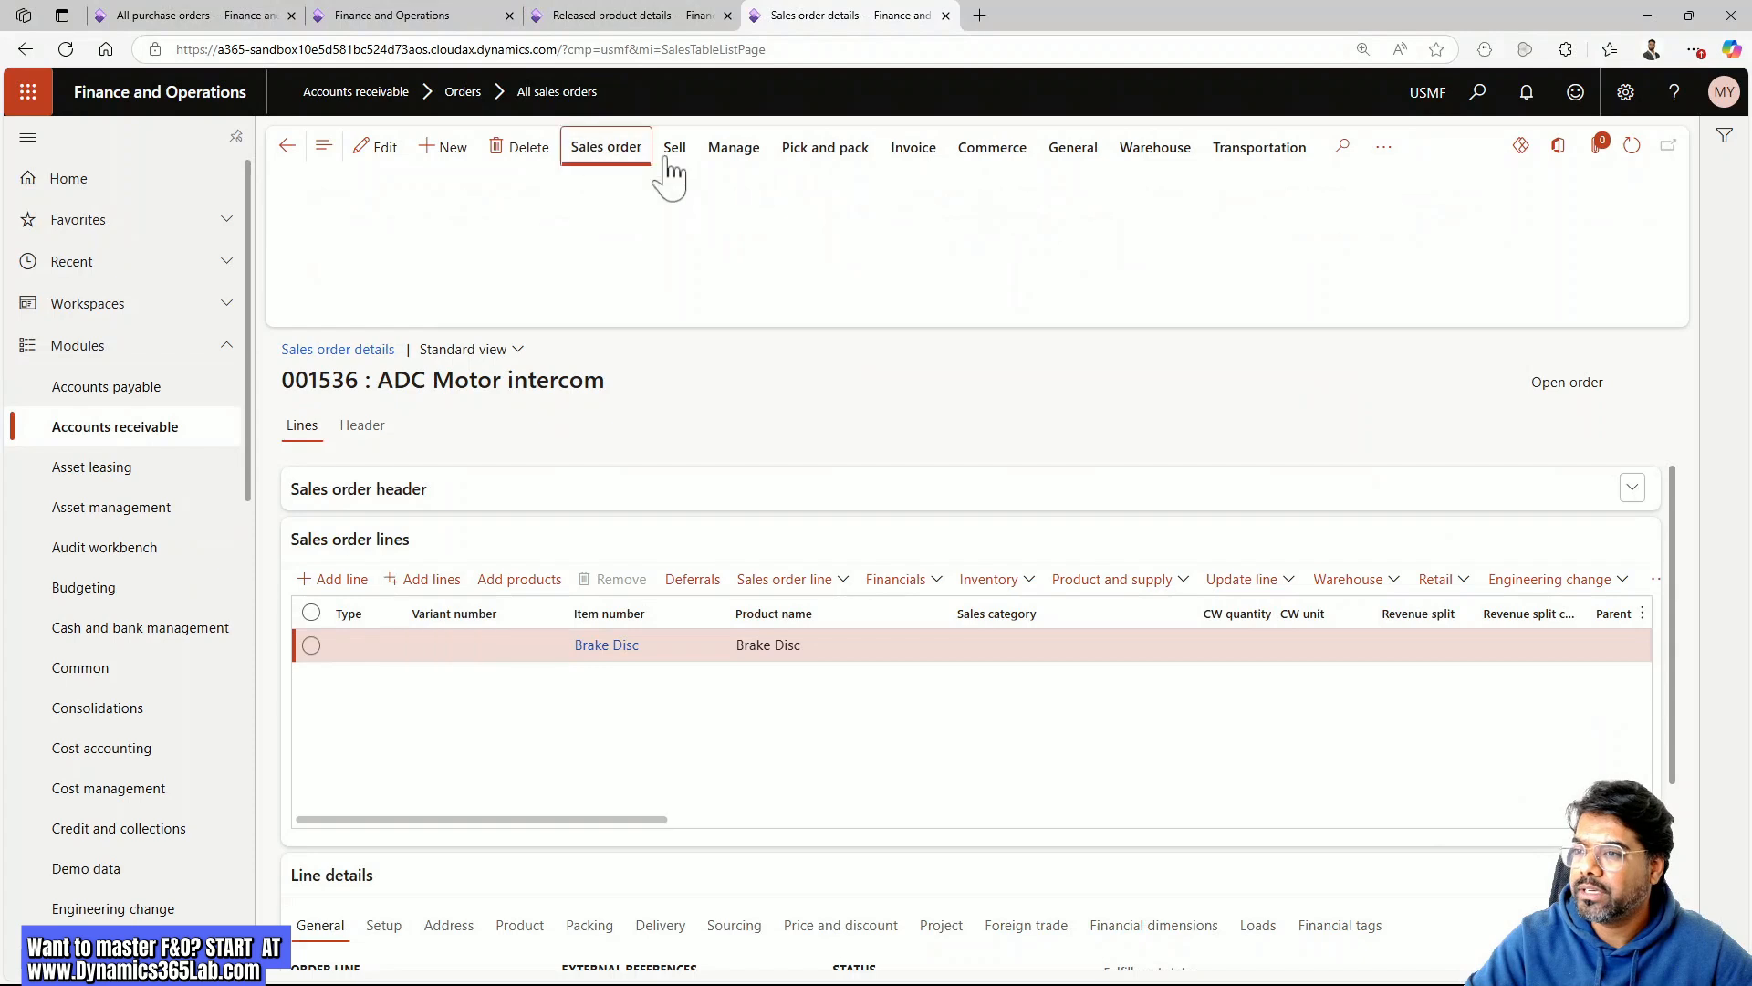
left_click(674, 153)
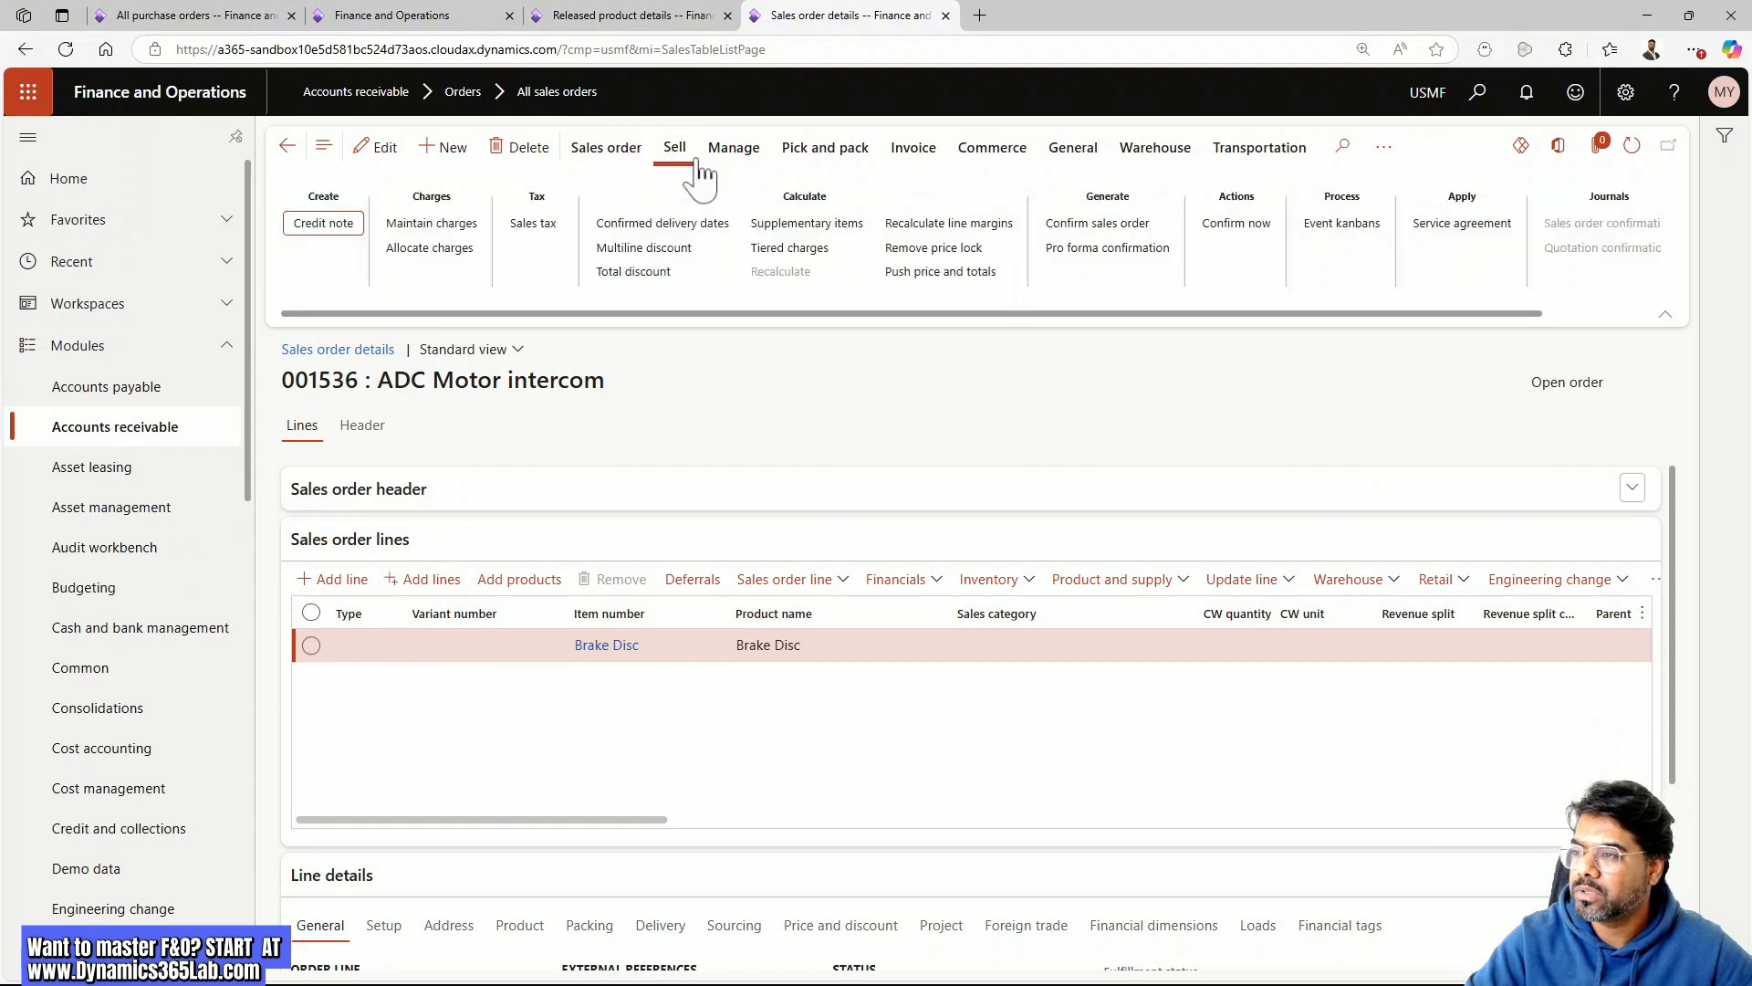
left_click(1242, 228)
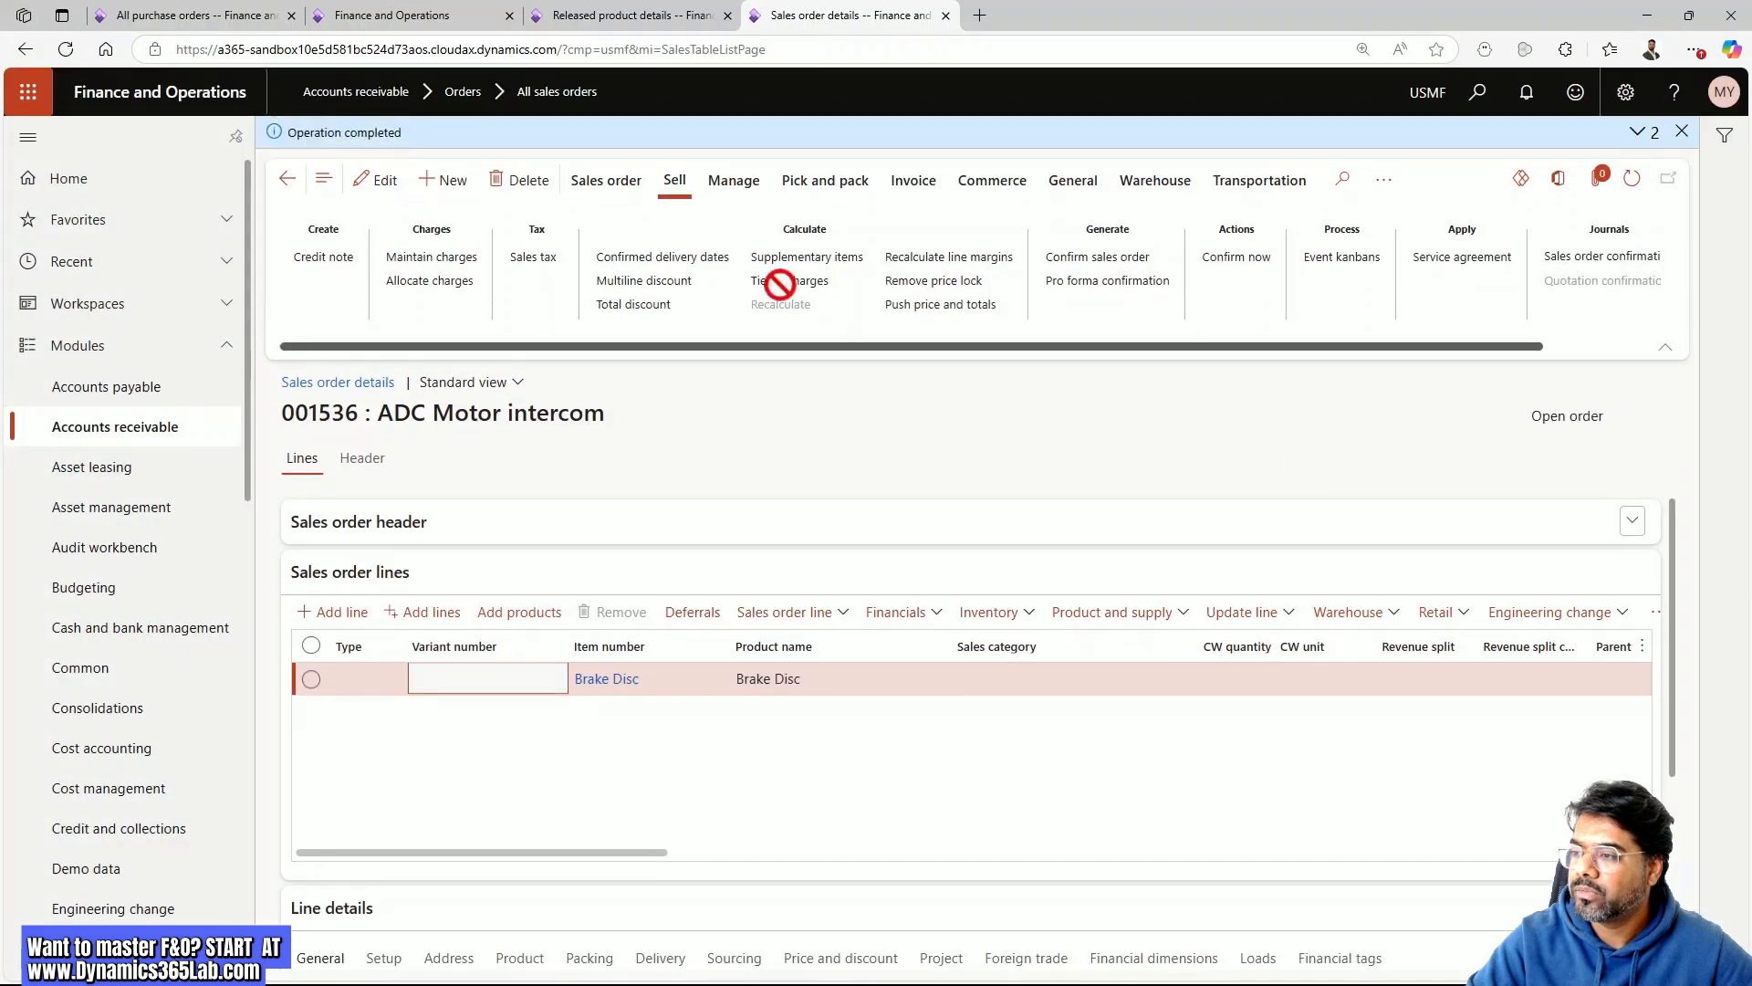
Return to the ADC purchase order and examine the Brake Disc line's quantity, unit price and net amount
left_click(195, 16)
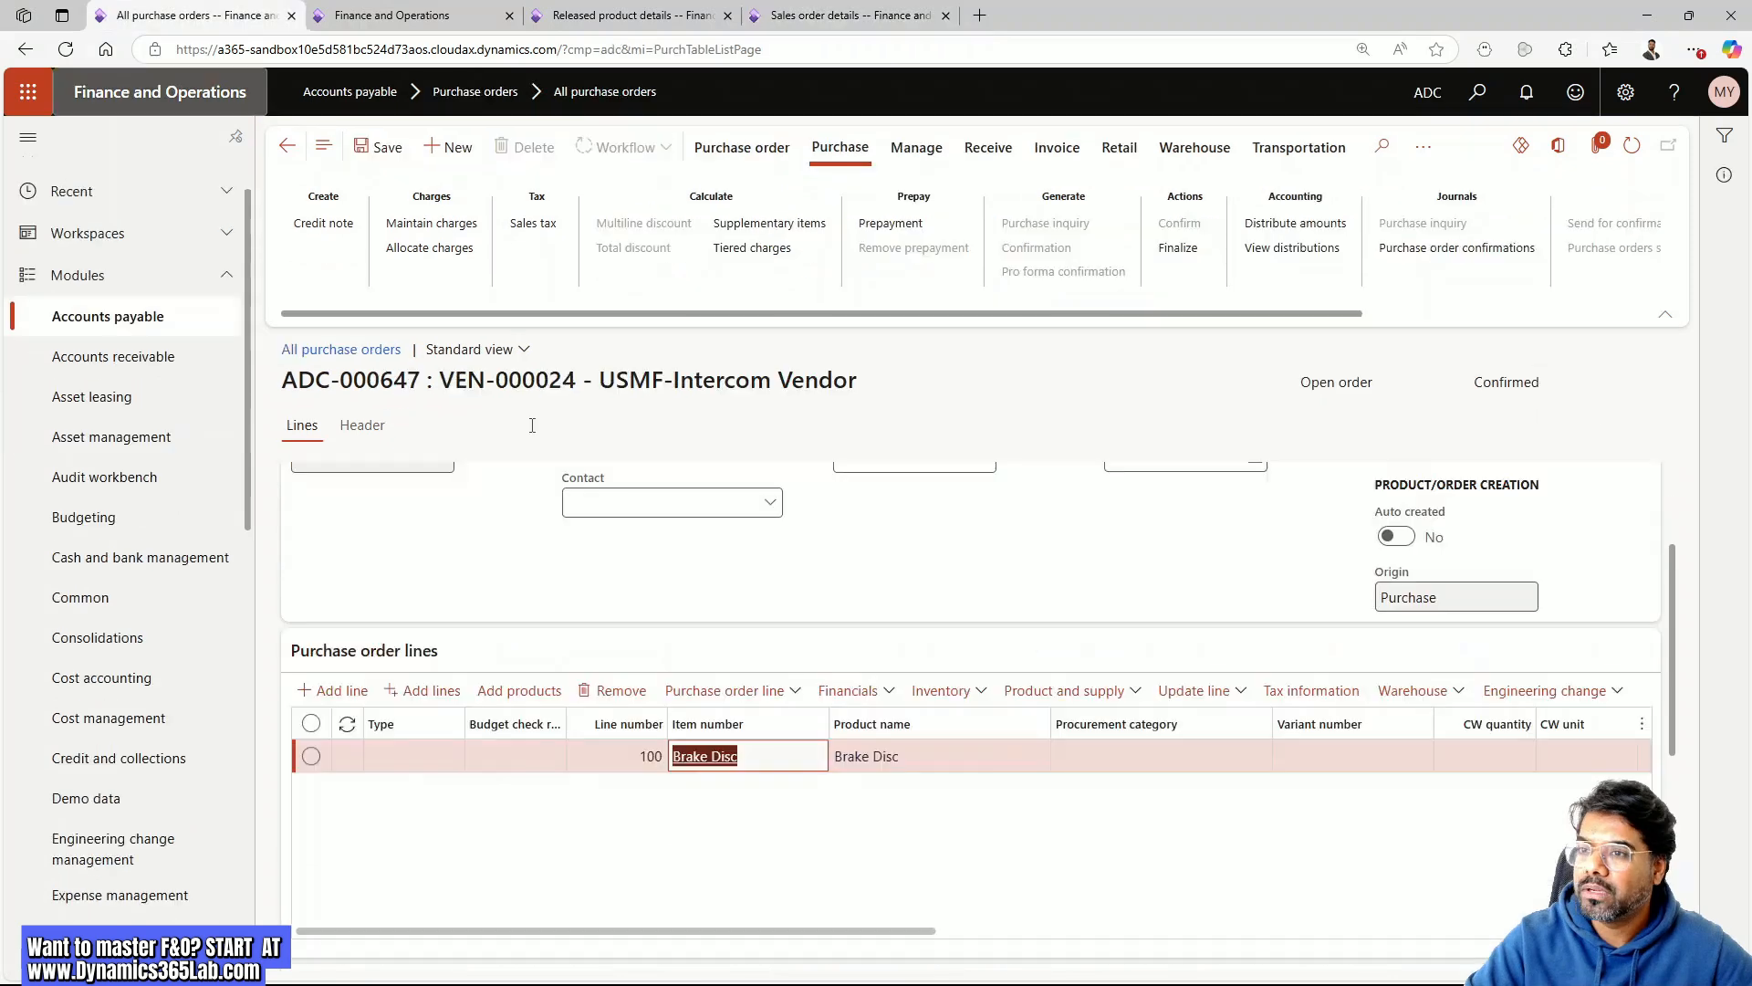
left_click(800, 781)
left_click_drag(915, 933, 1394, 956)
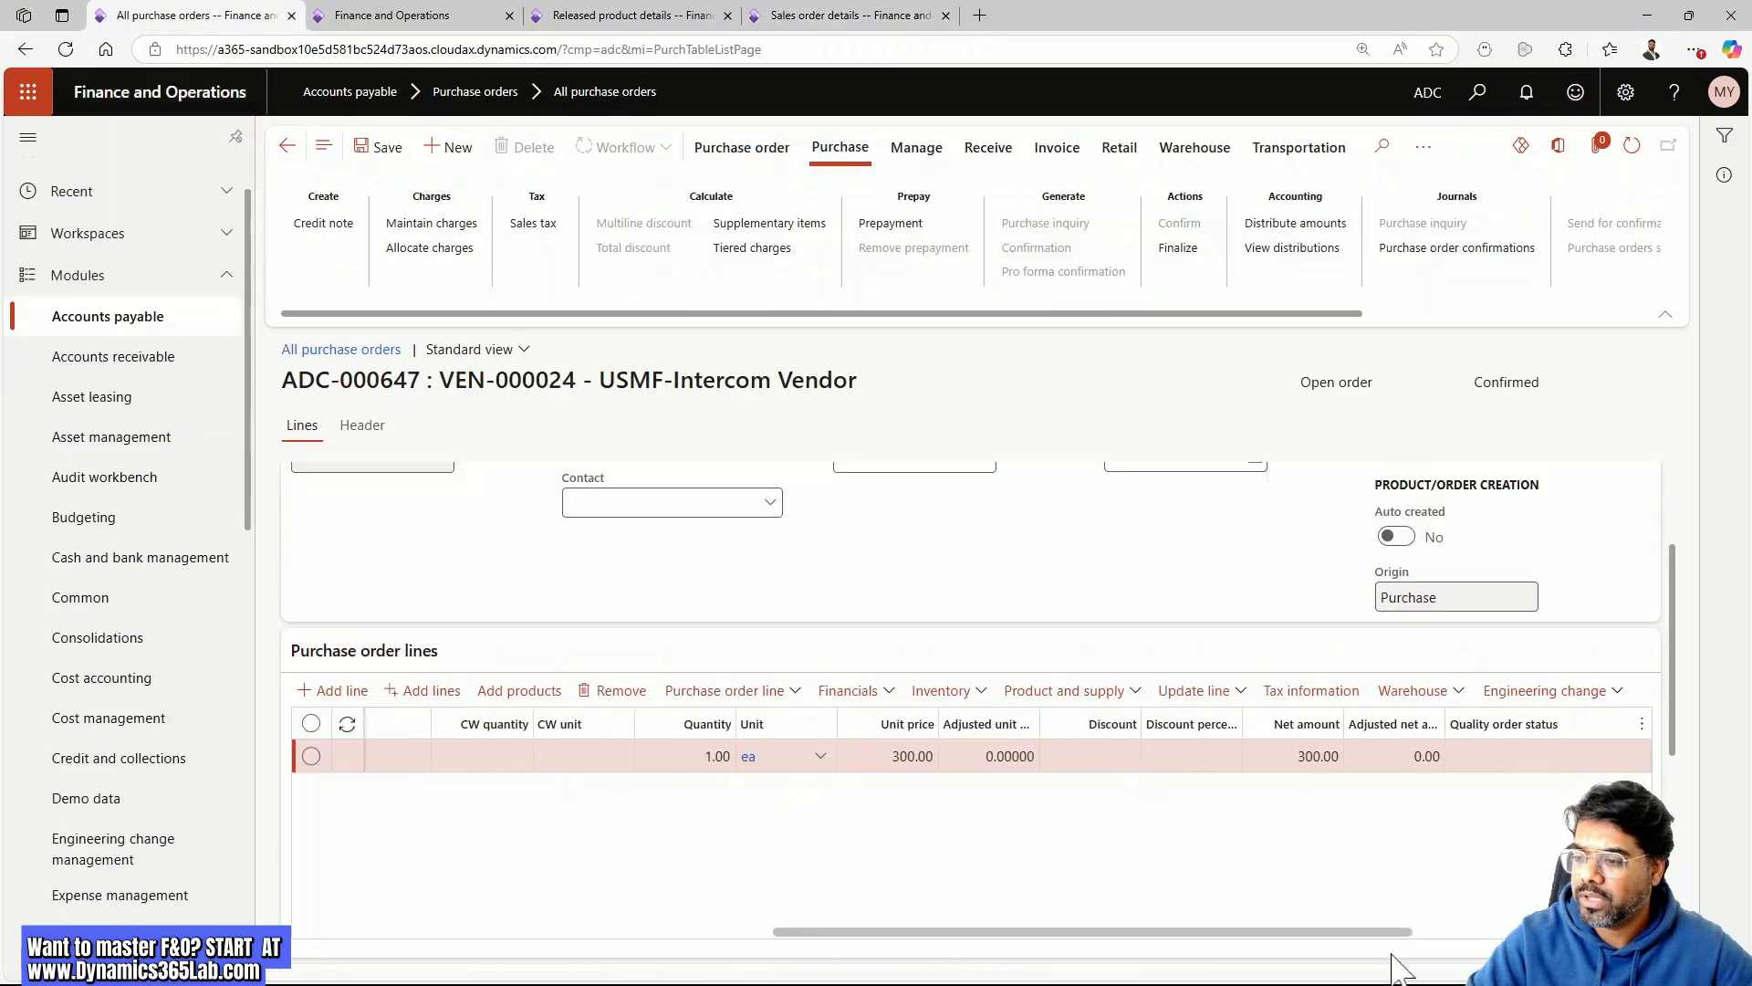
left_click(910, 760)
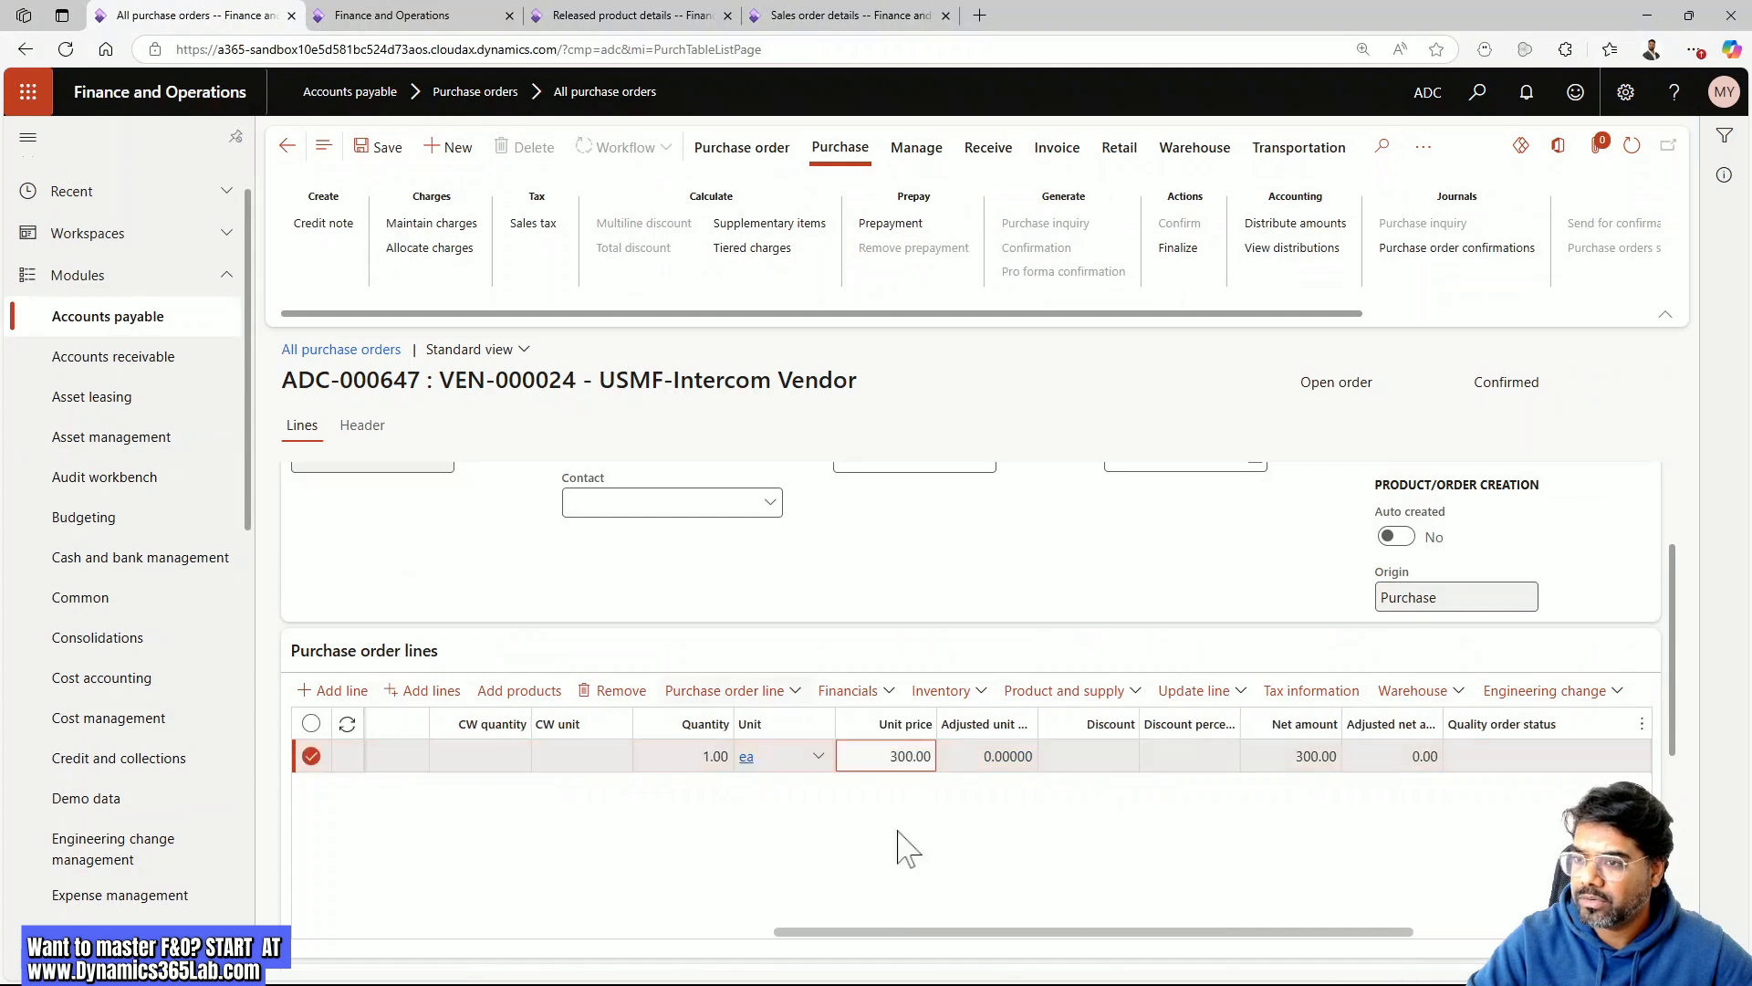
double_click(910, 765)
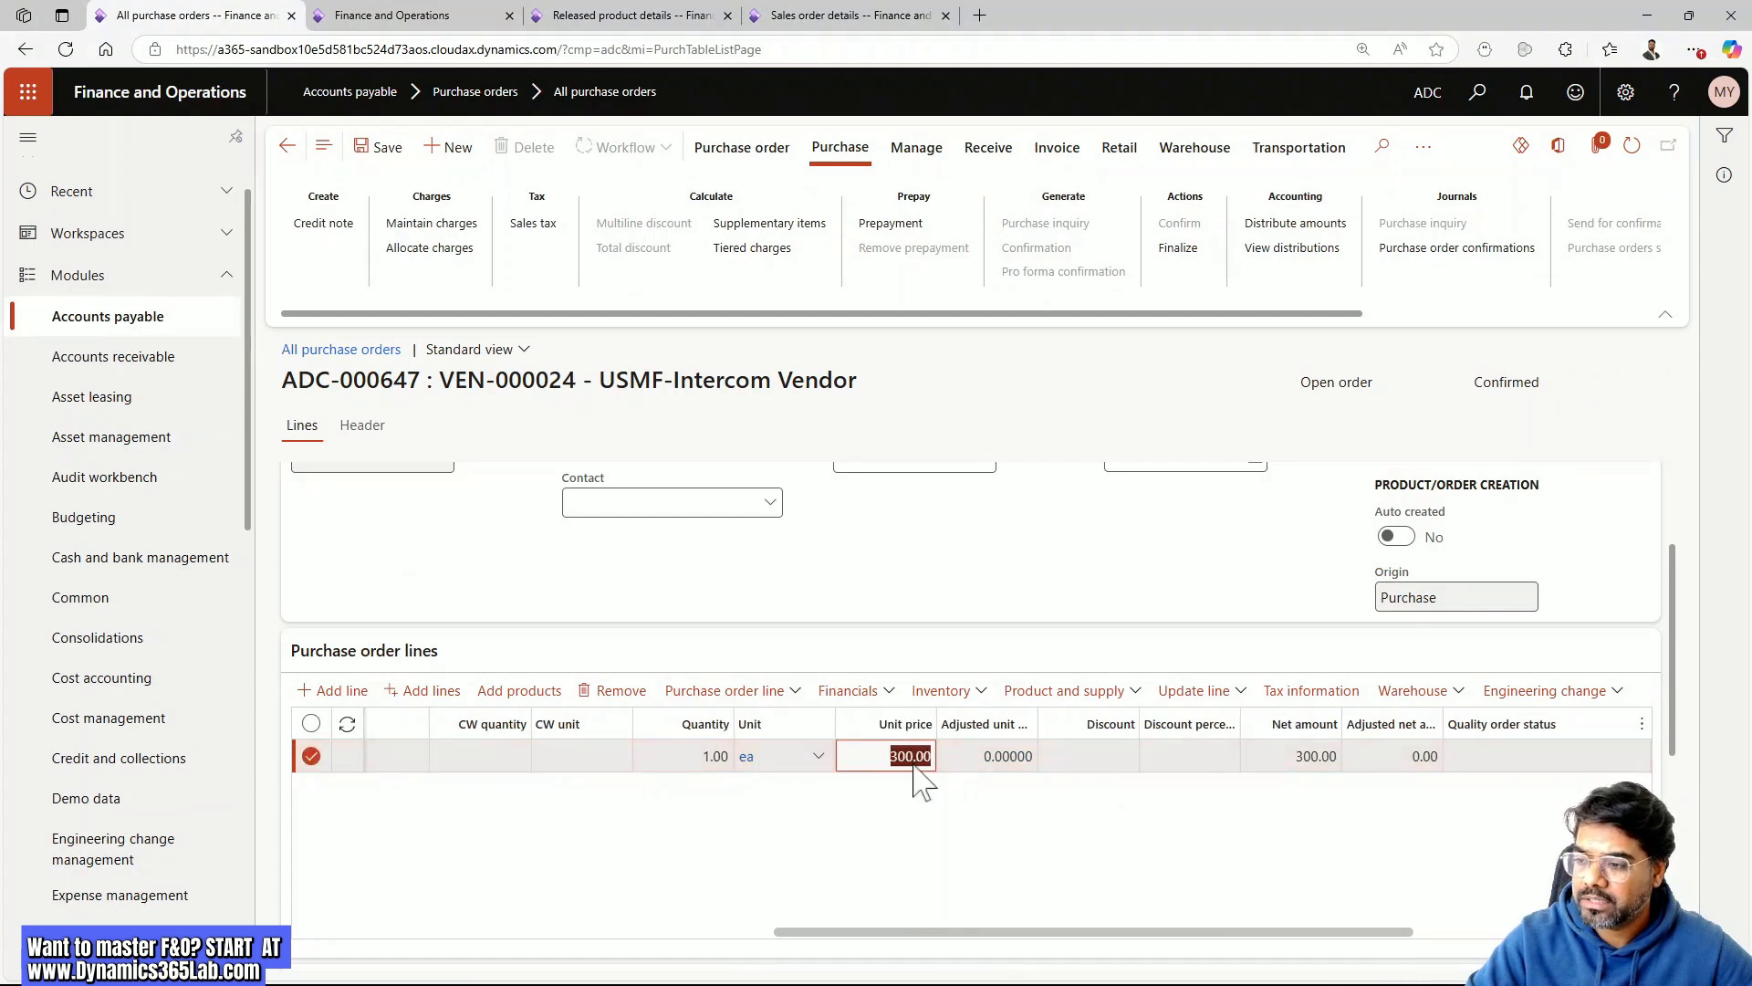
left_click(906, 763)
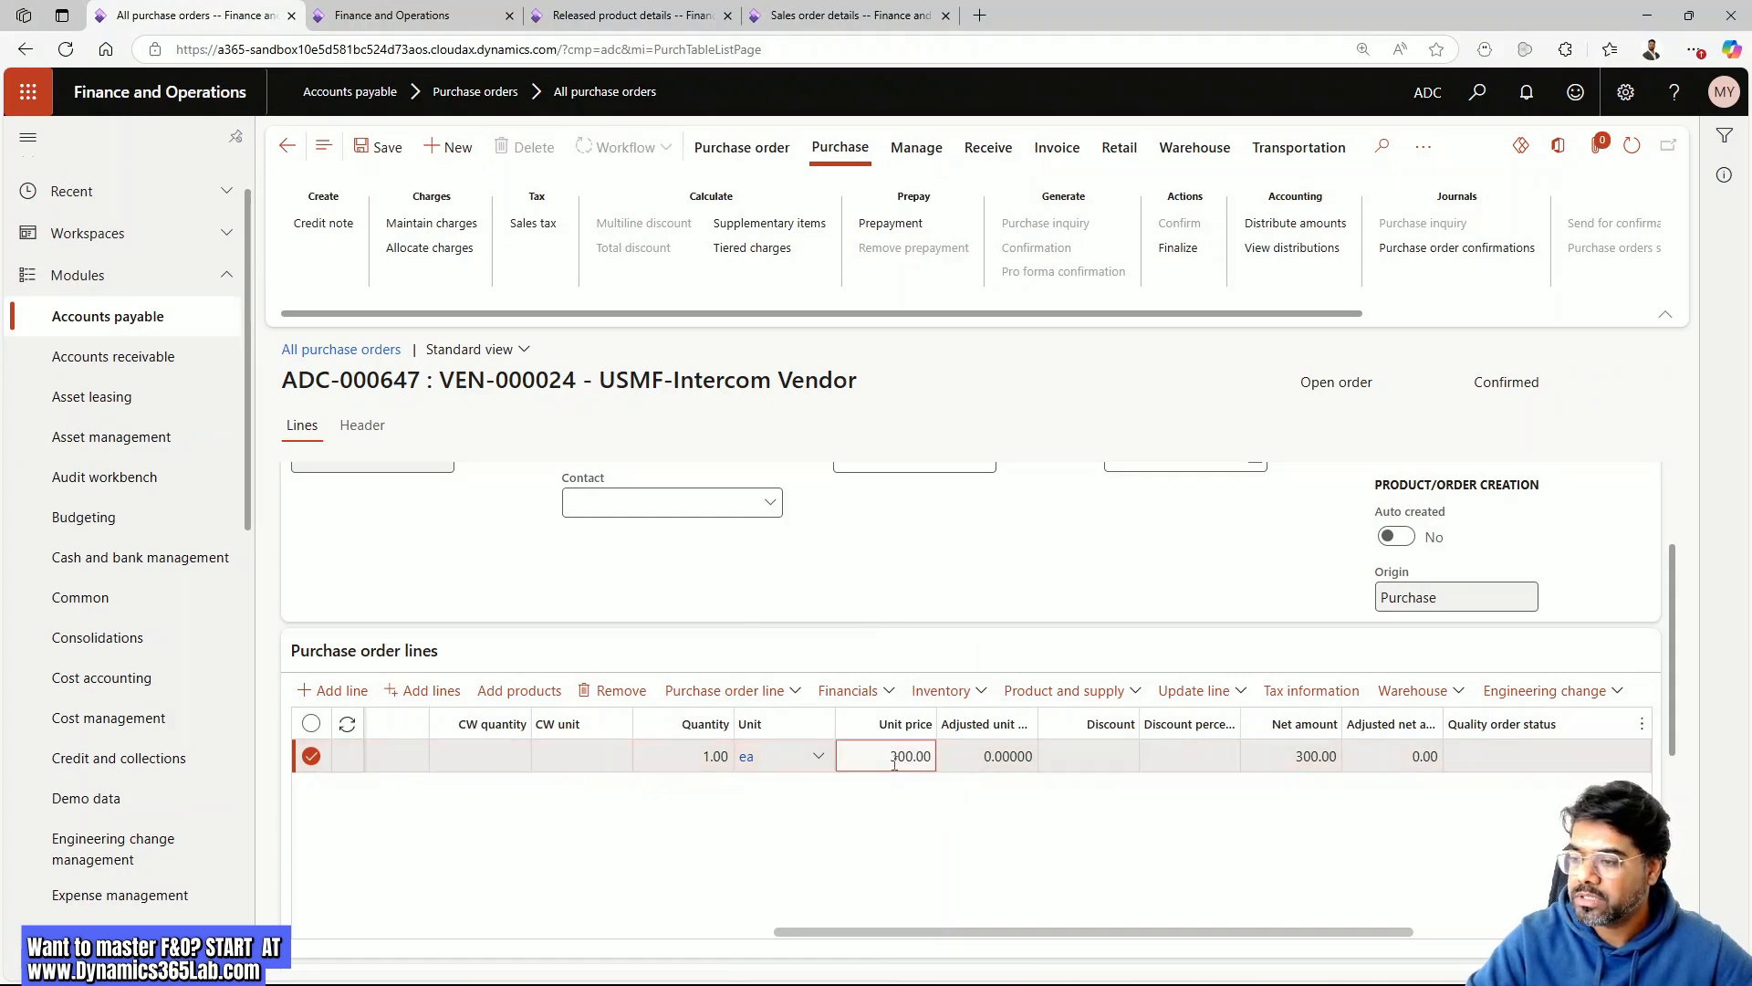
left_click(849, 16)
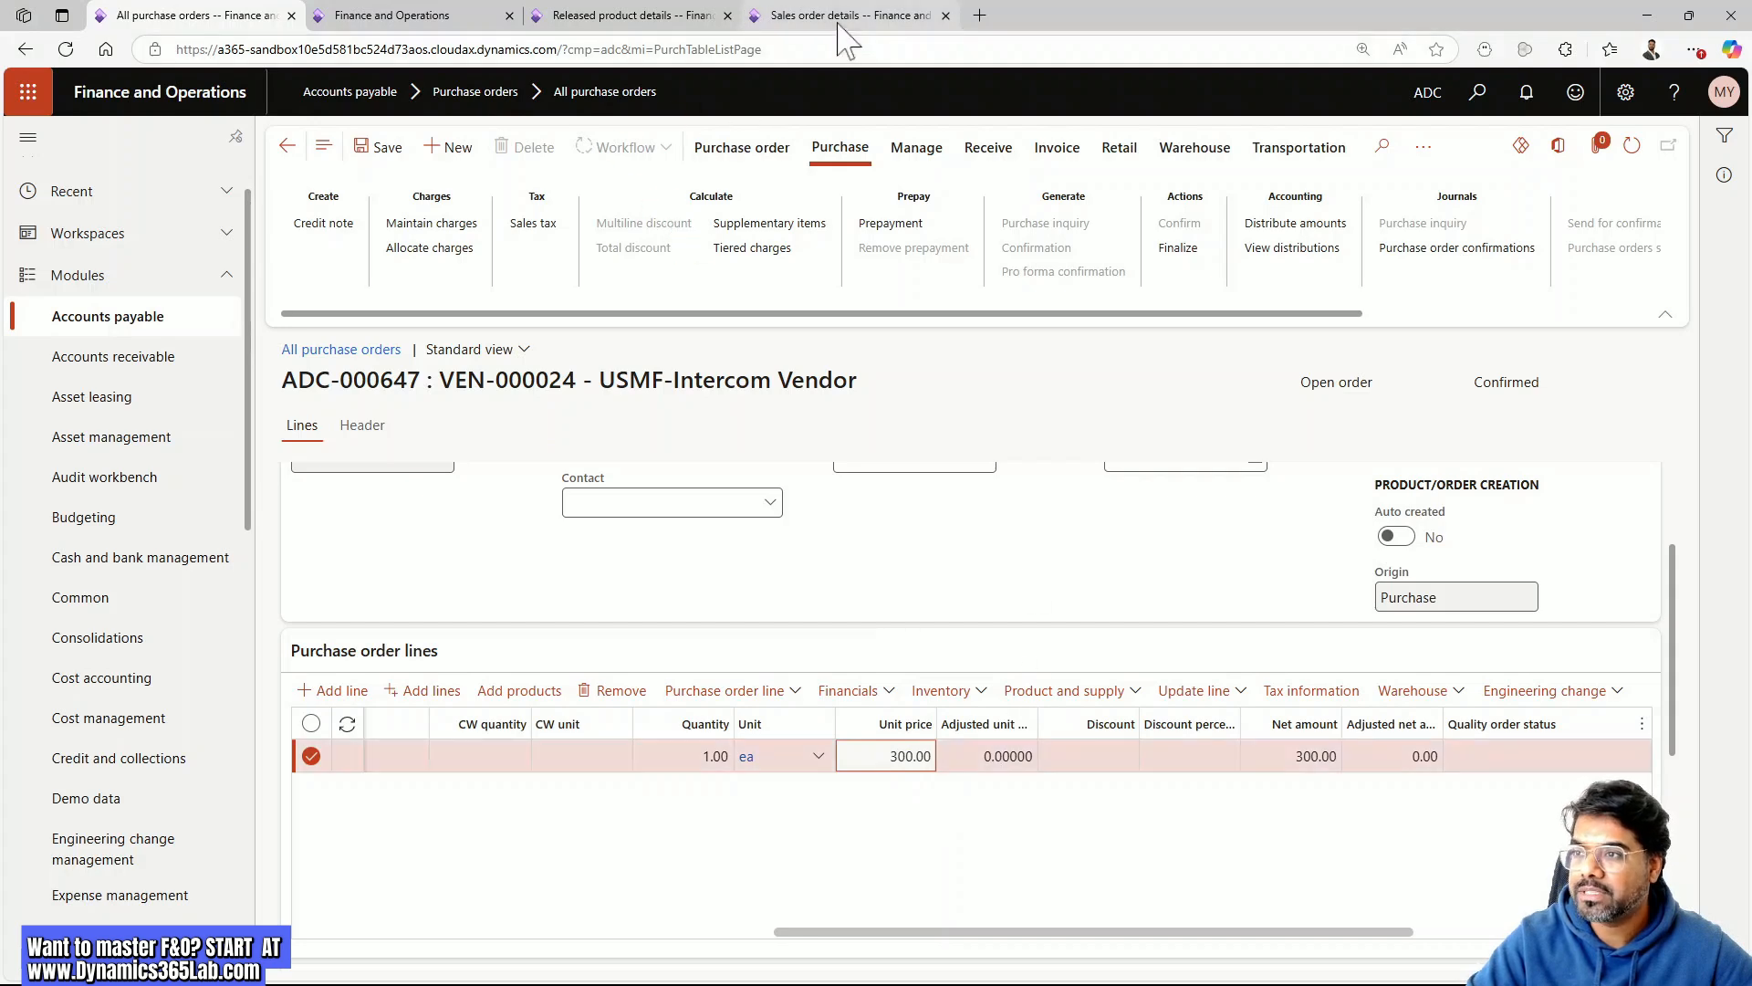
left_click(196, 15)
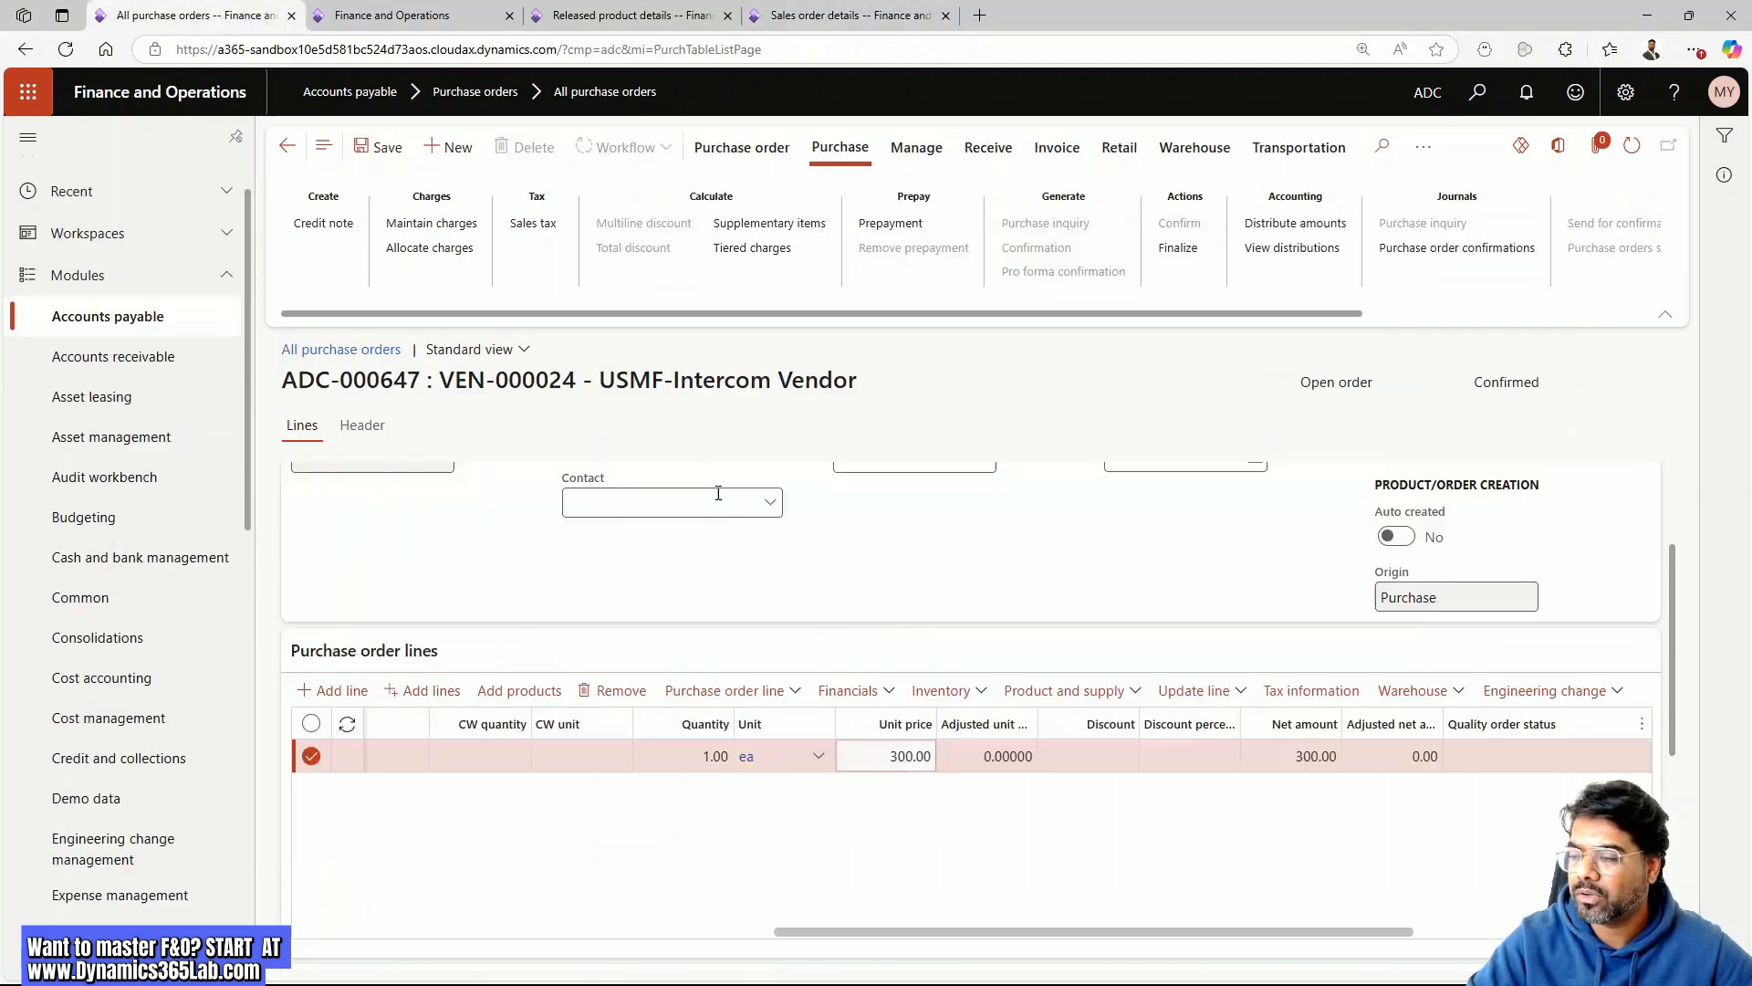
Open the purchase order policies in the intercompany setup of ADC's USMF-Intercom Vendor
left_click_drag(1237, 933, 1111, 939)
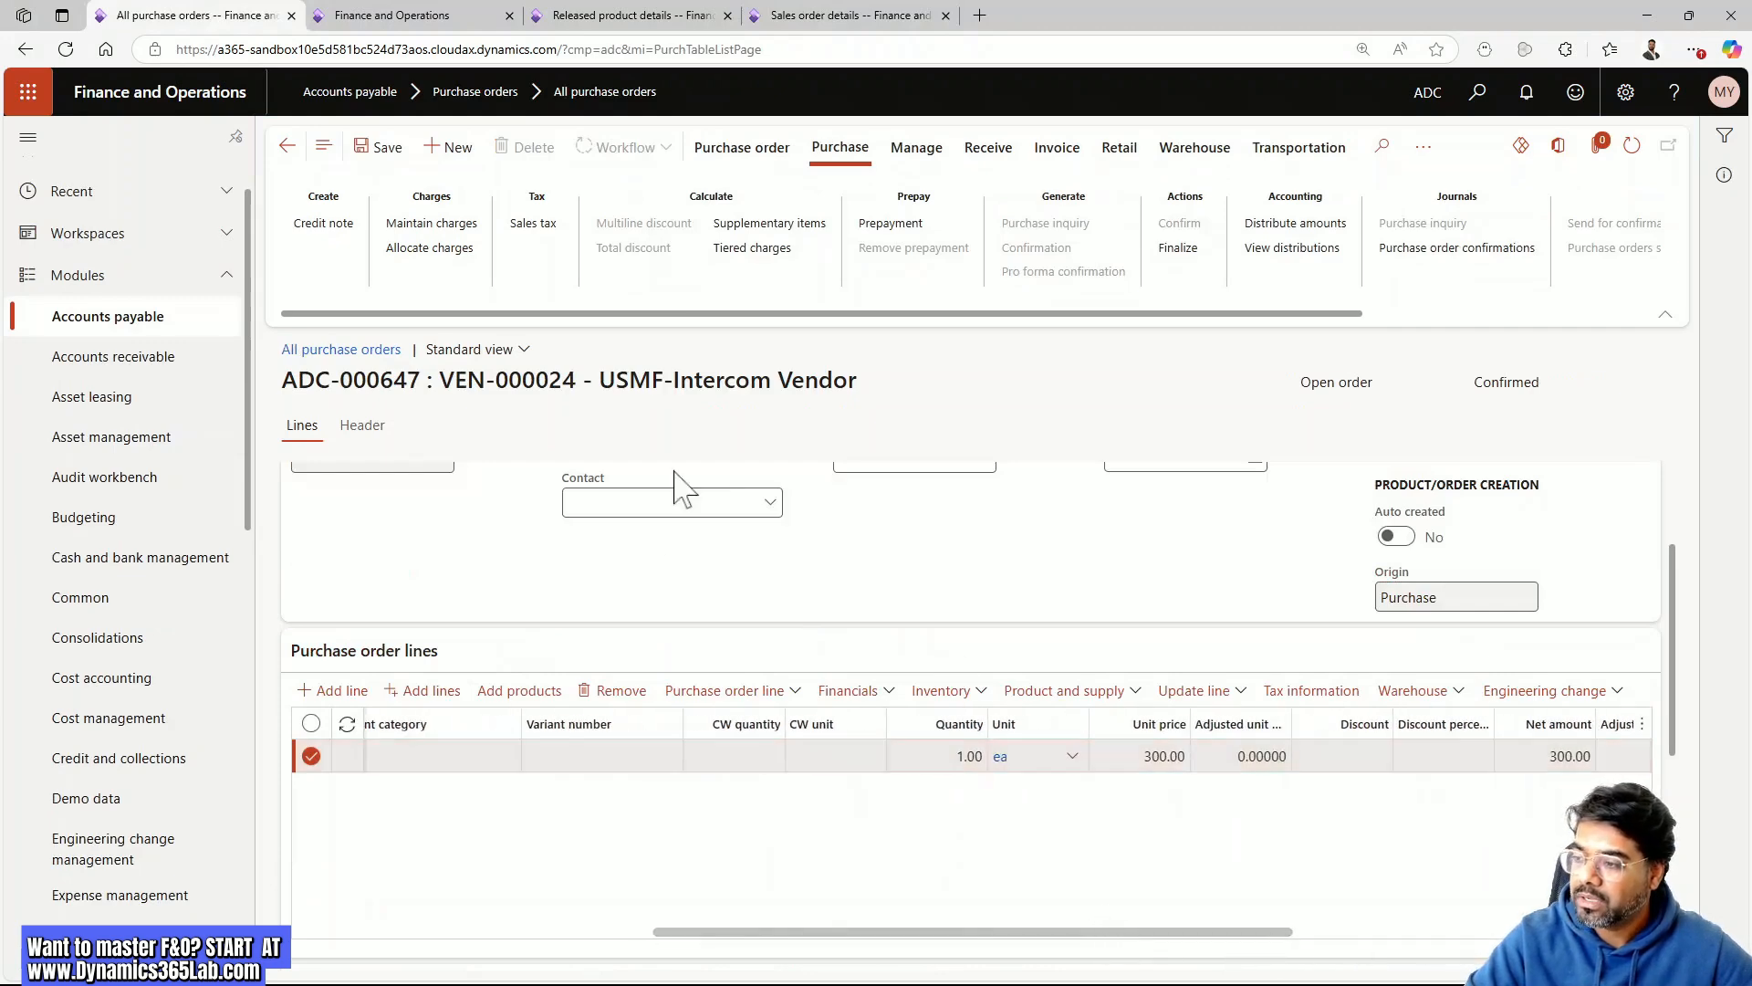
left_click(416, 22)
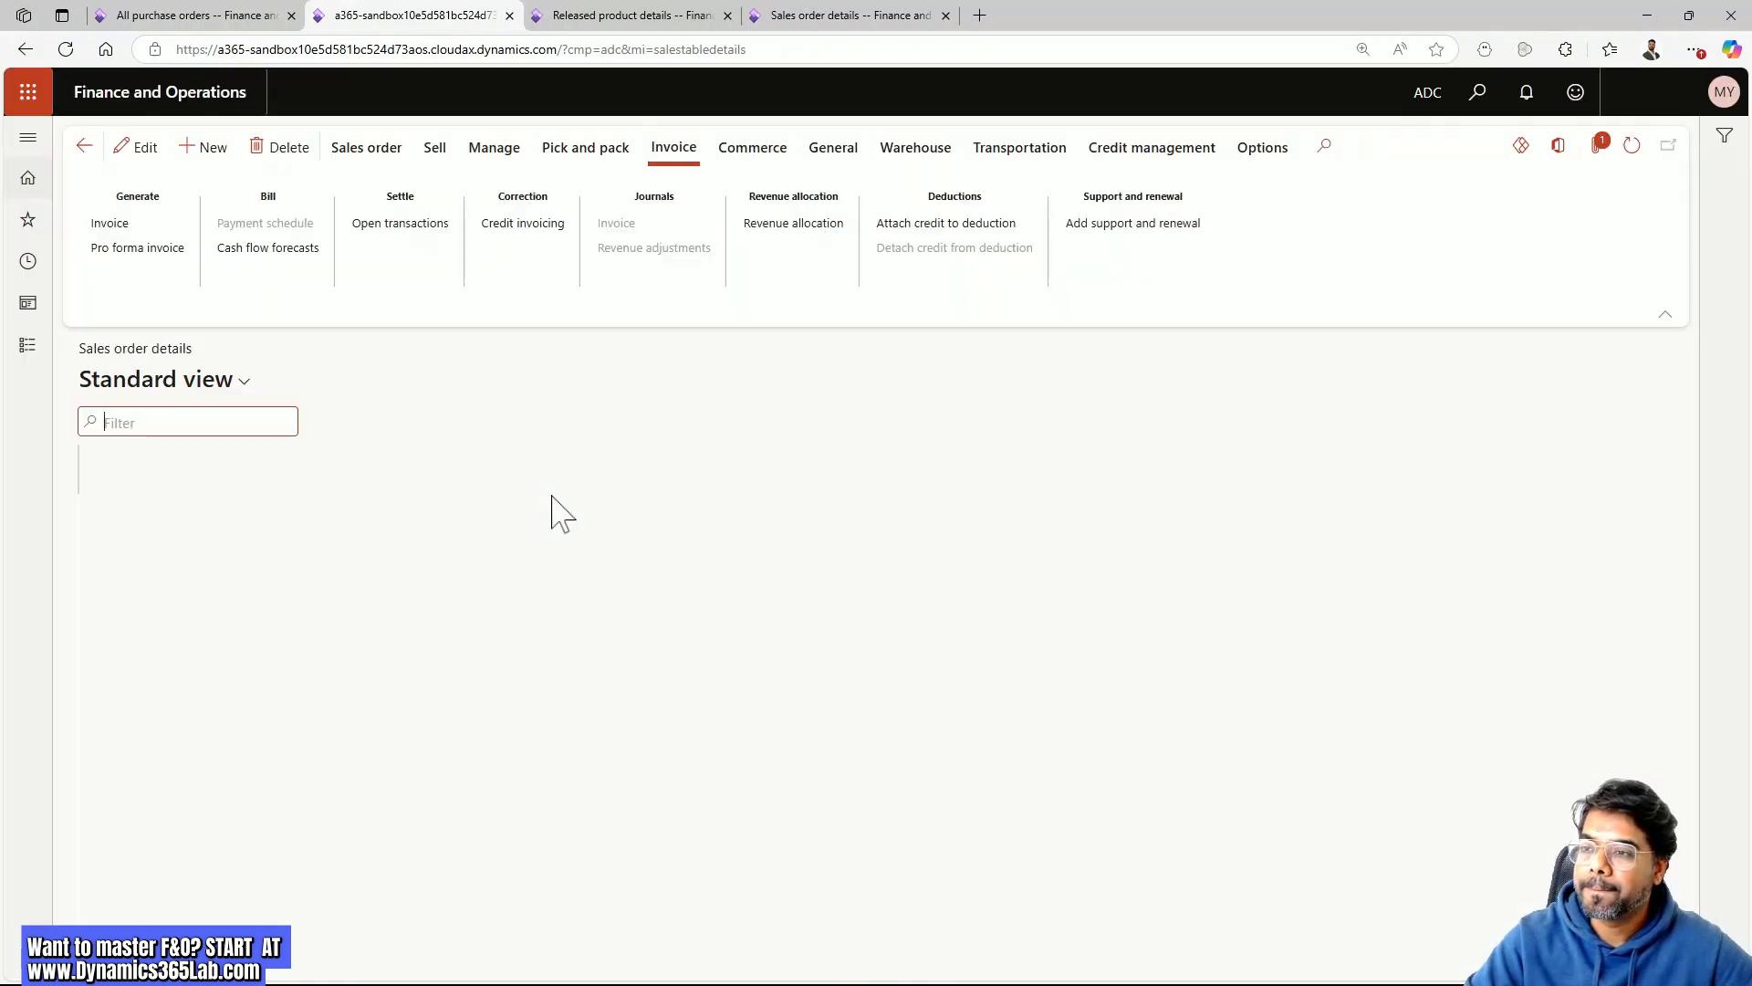
left_click(27, 137)
left_click(111, 591)
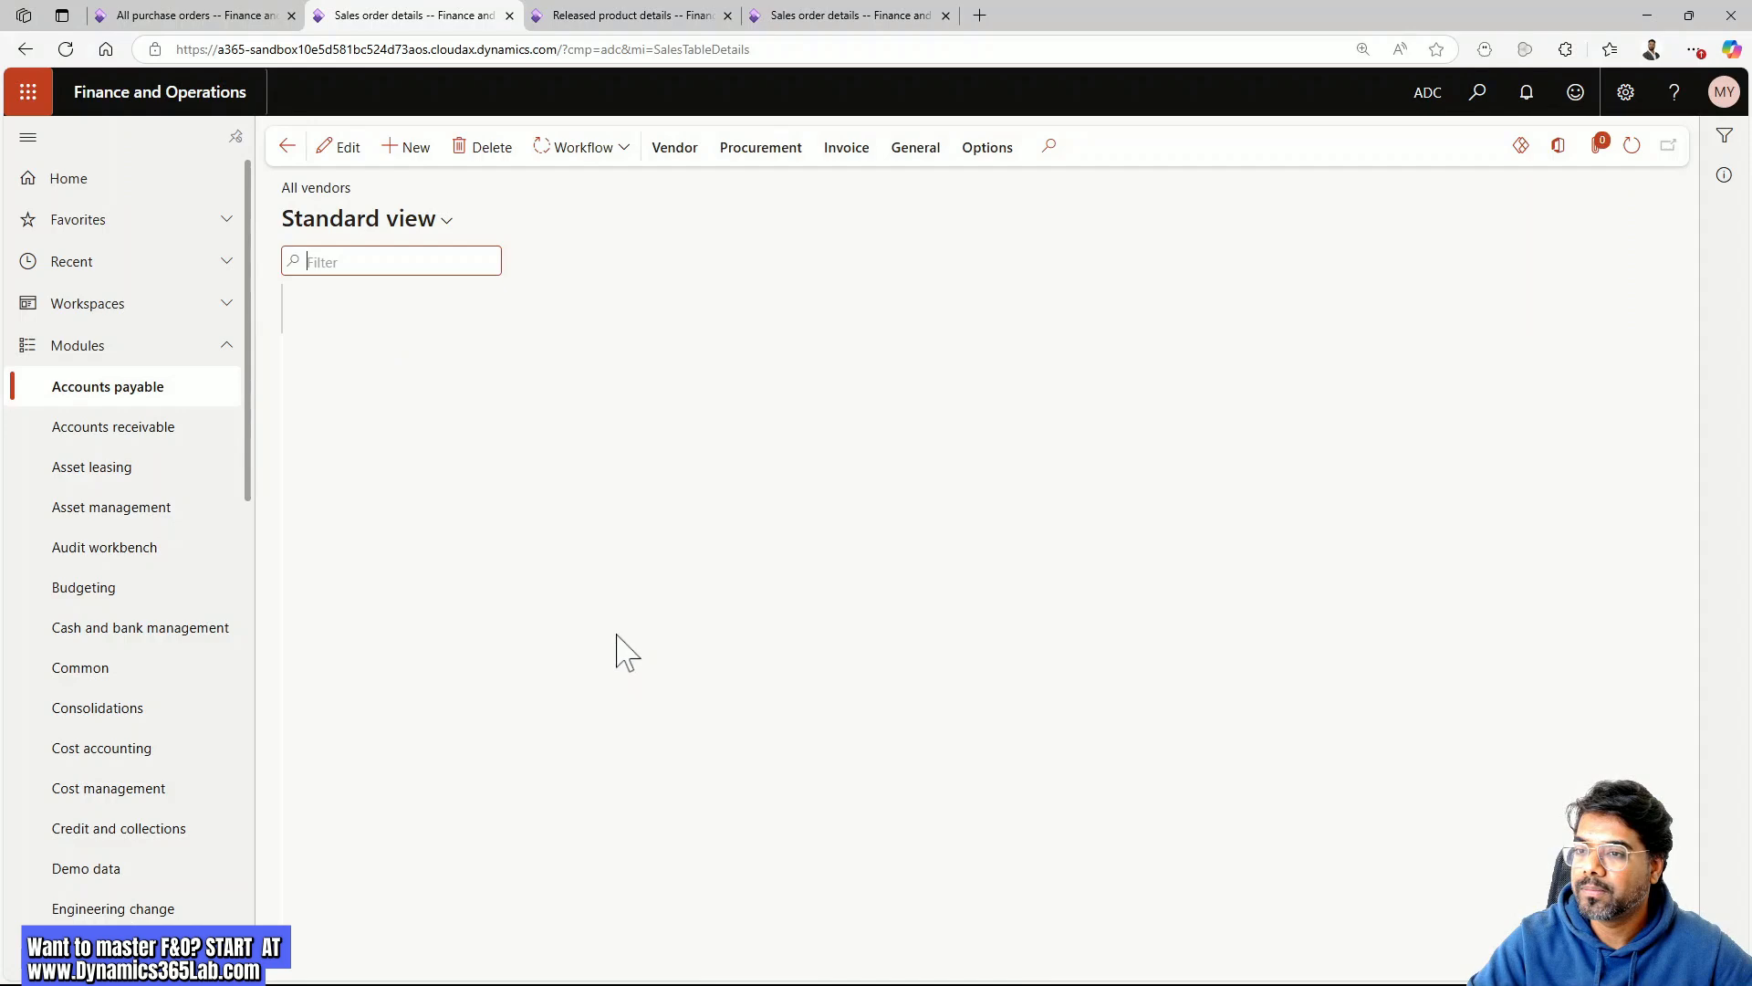
scroll(618, 764, "down", 3)
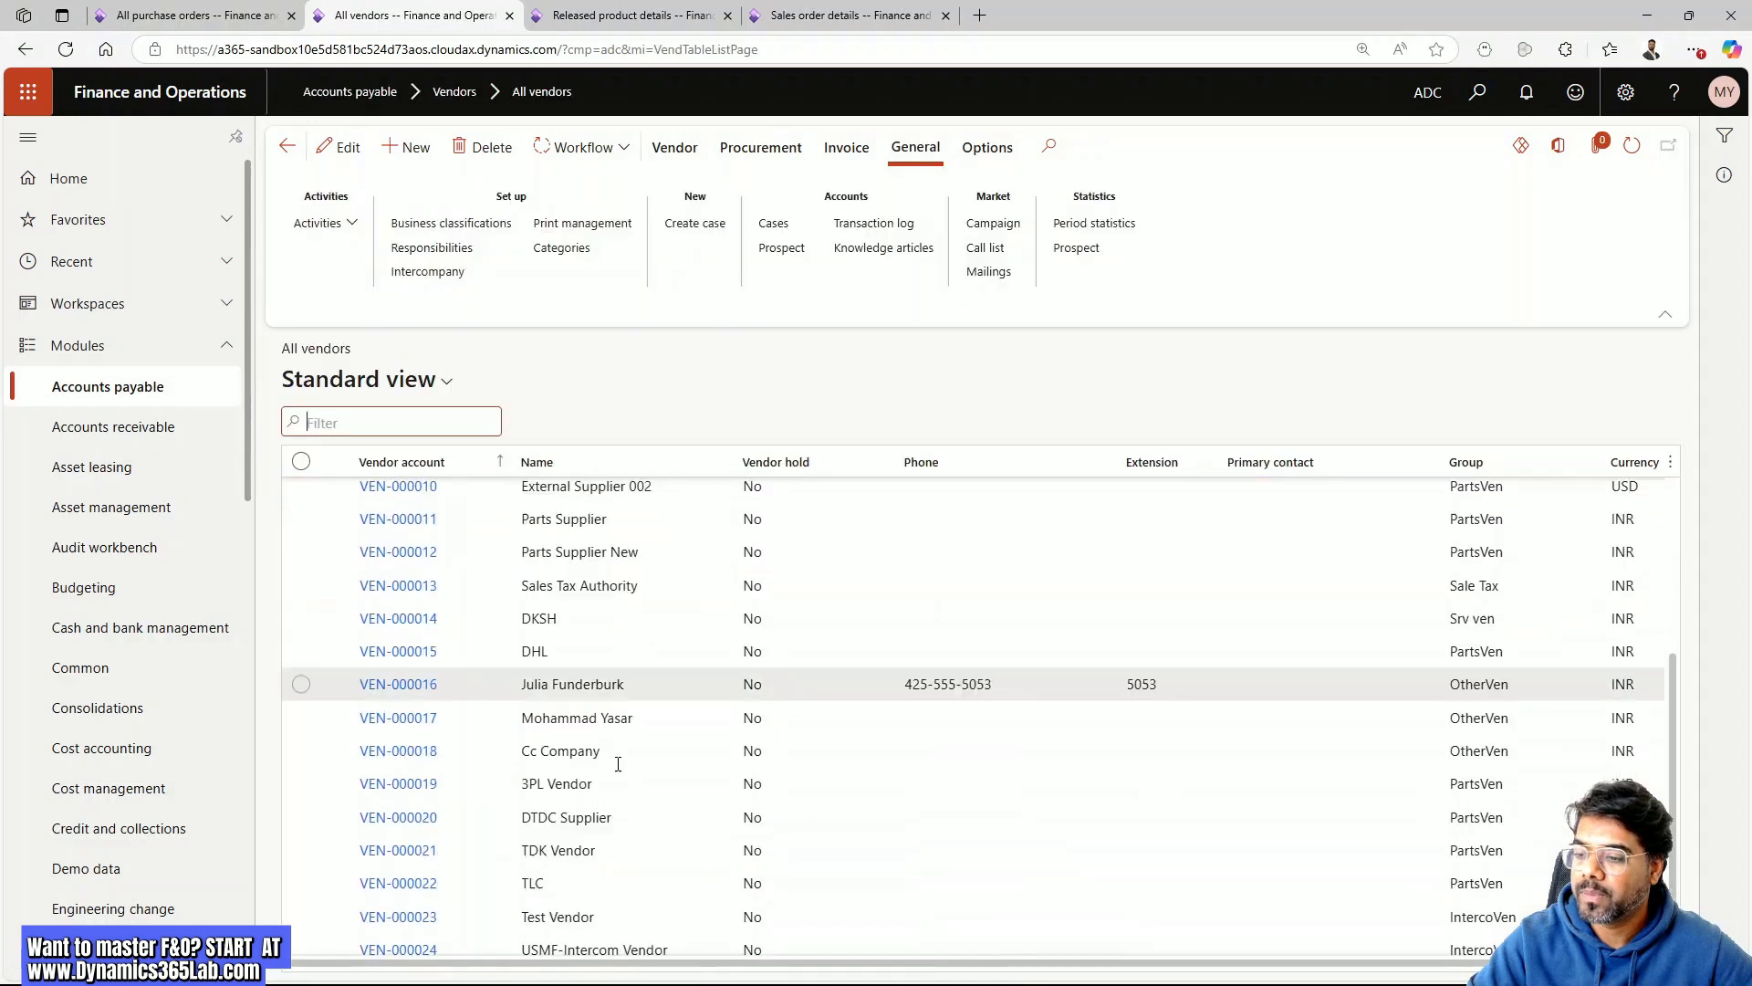
left_click(674, 940)
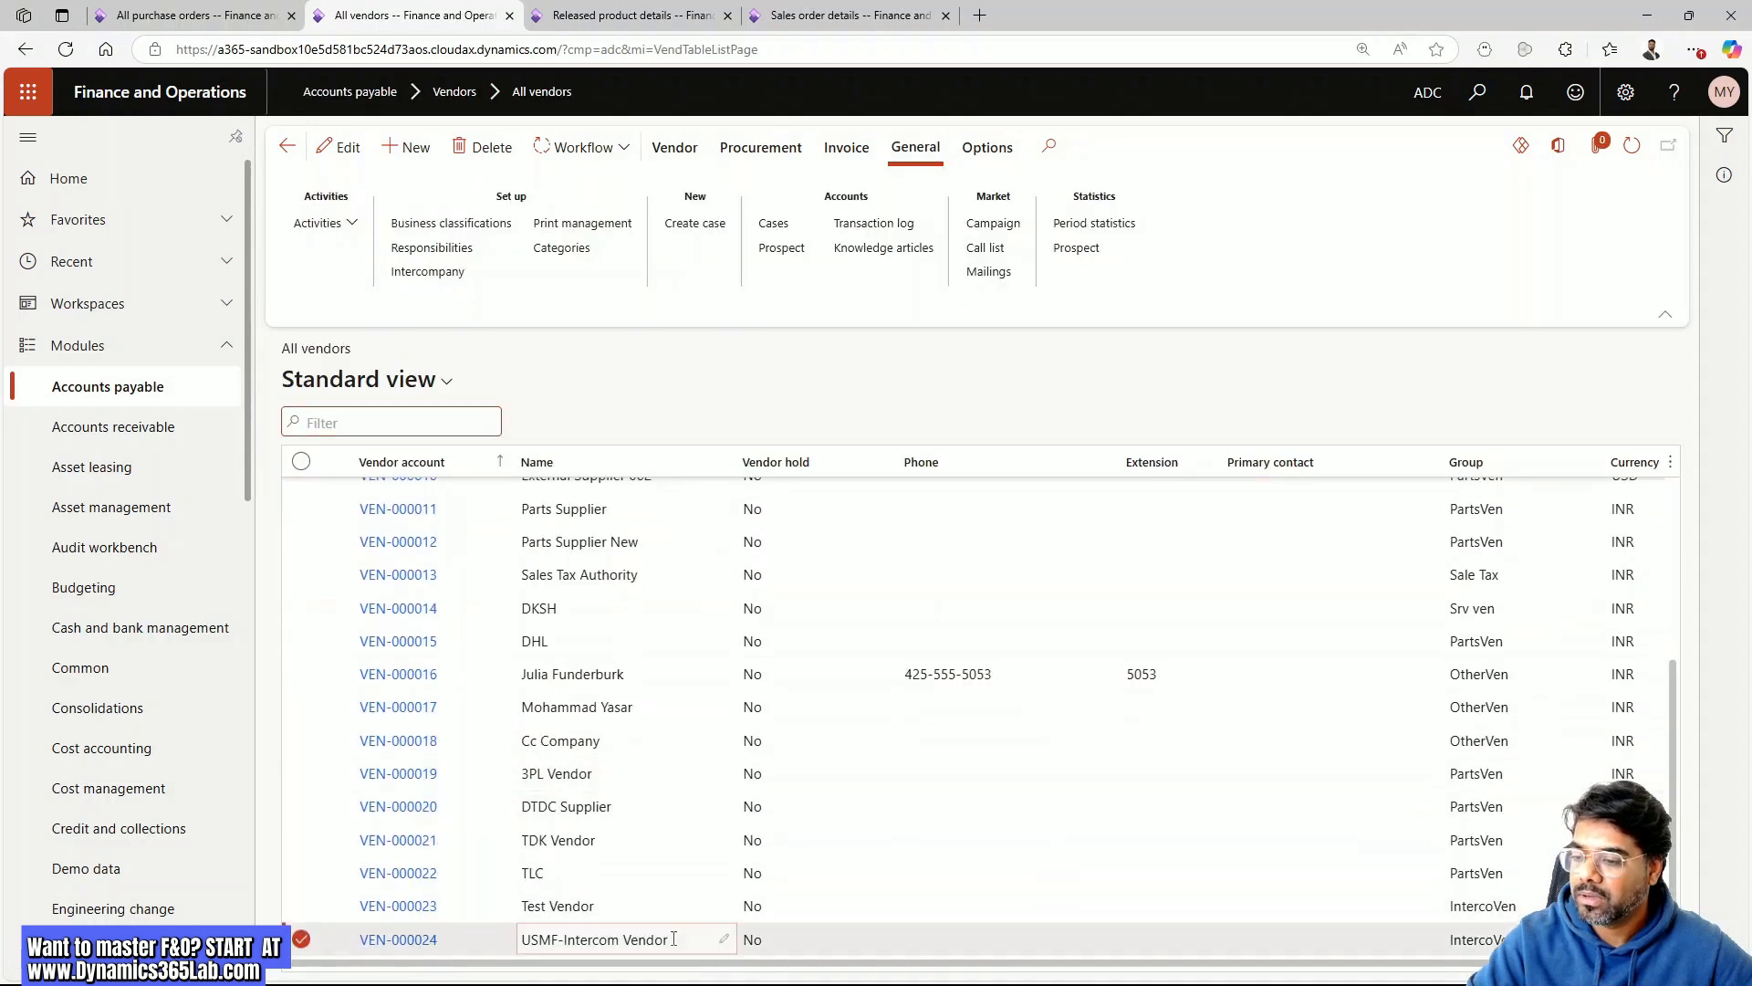
left_click(429, 272)
left_click(429, 327)
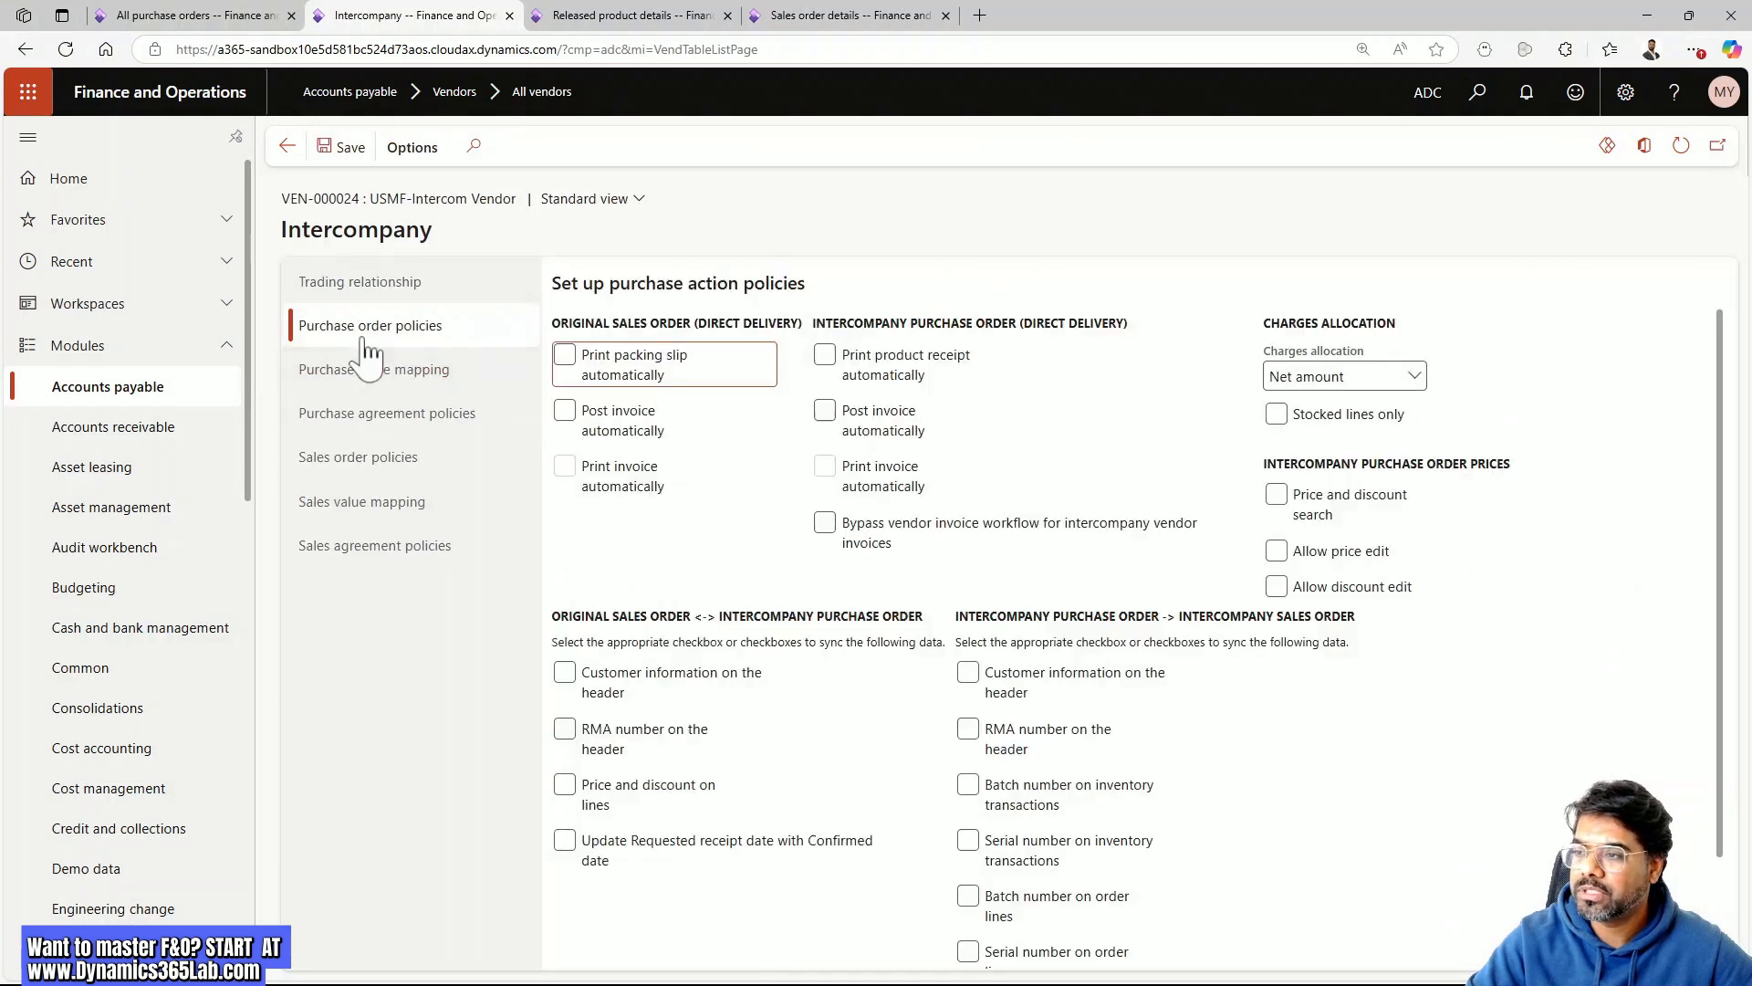
Enable Allow price edit, Allow discount edit, and Price and discount search for intercompany purchase order prices, accepting the prompt
left_click(1277, 554)
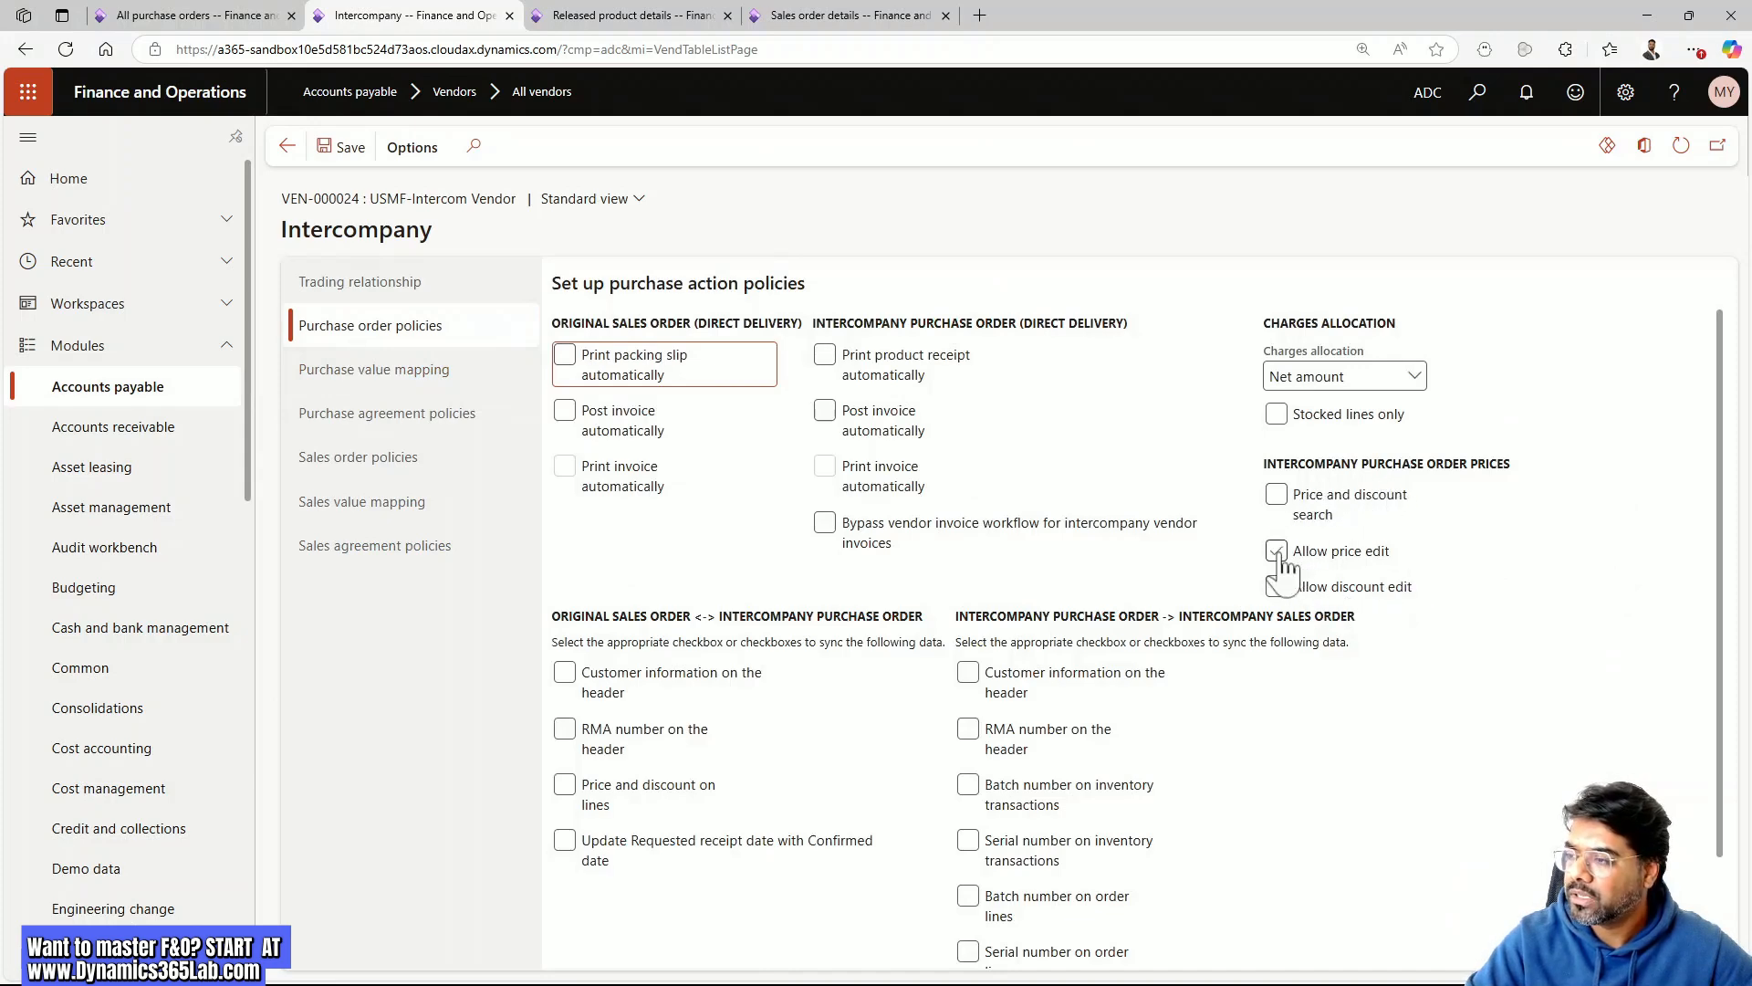
left_click(1276, 586)
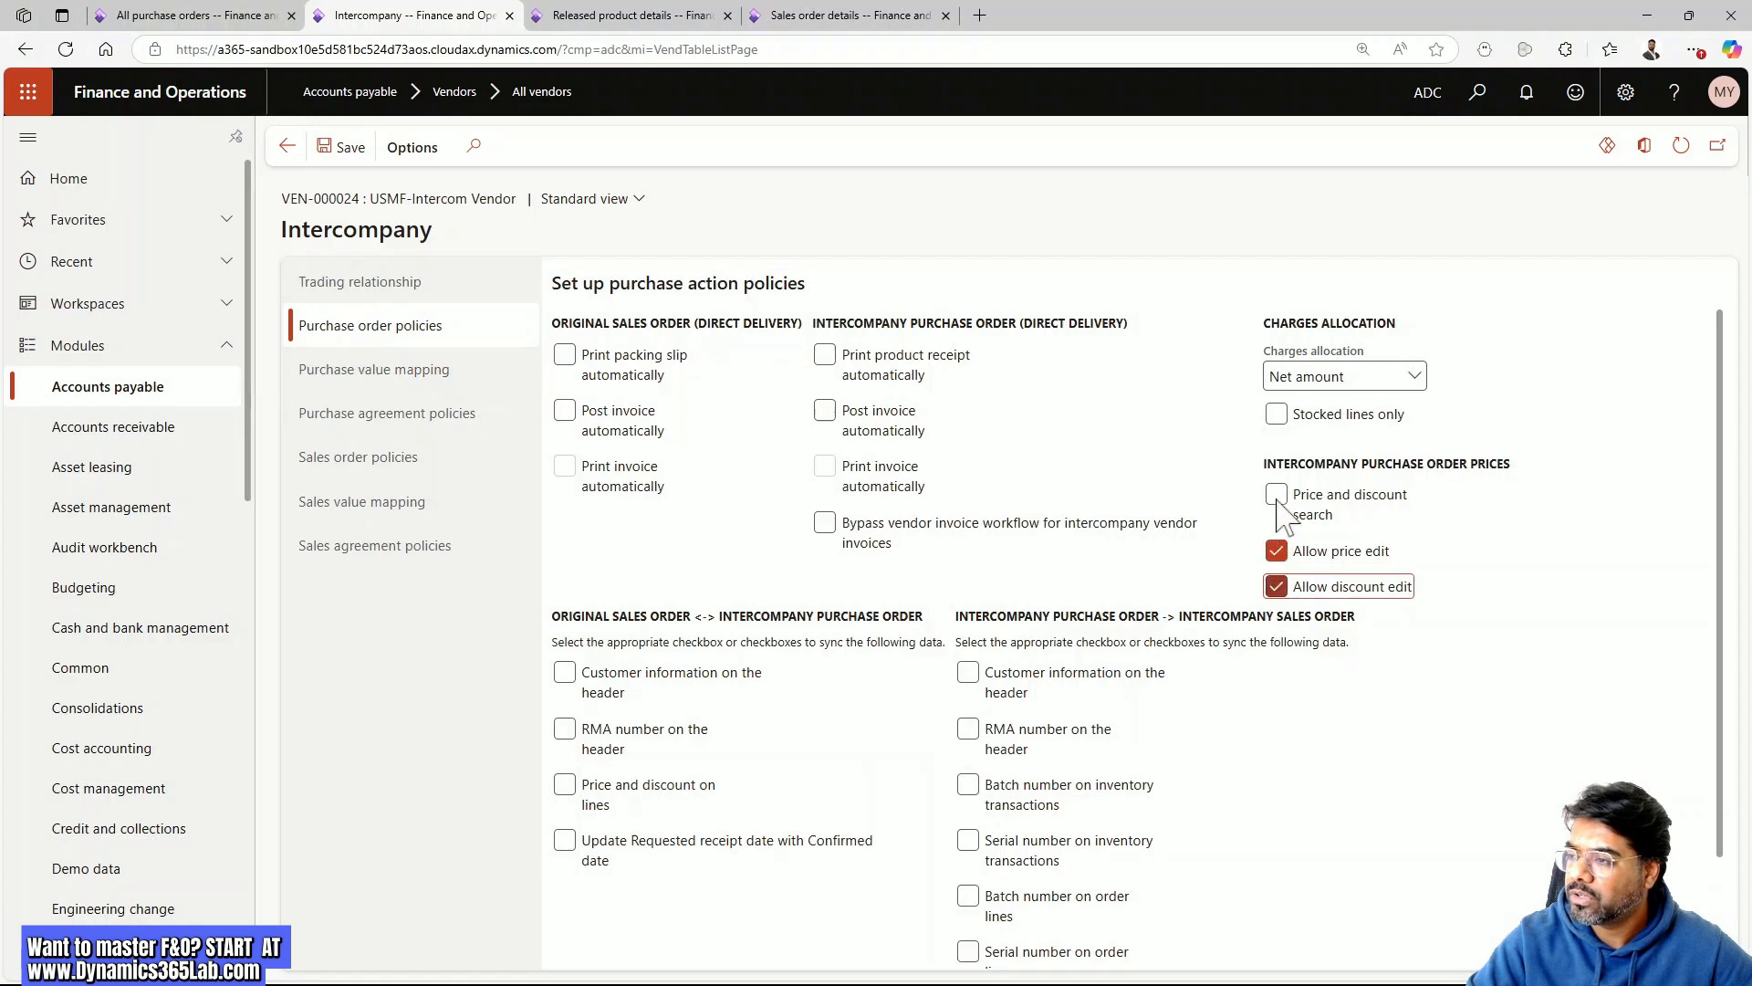
left_click(1276, 494)
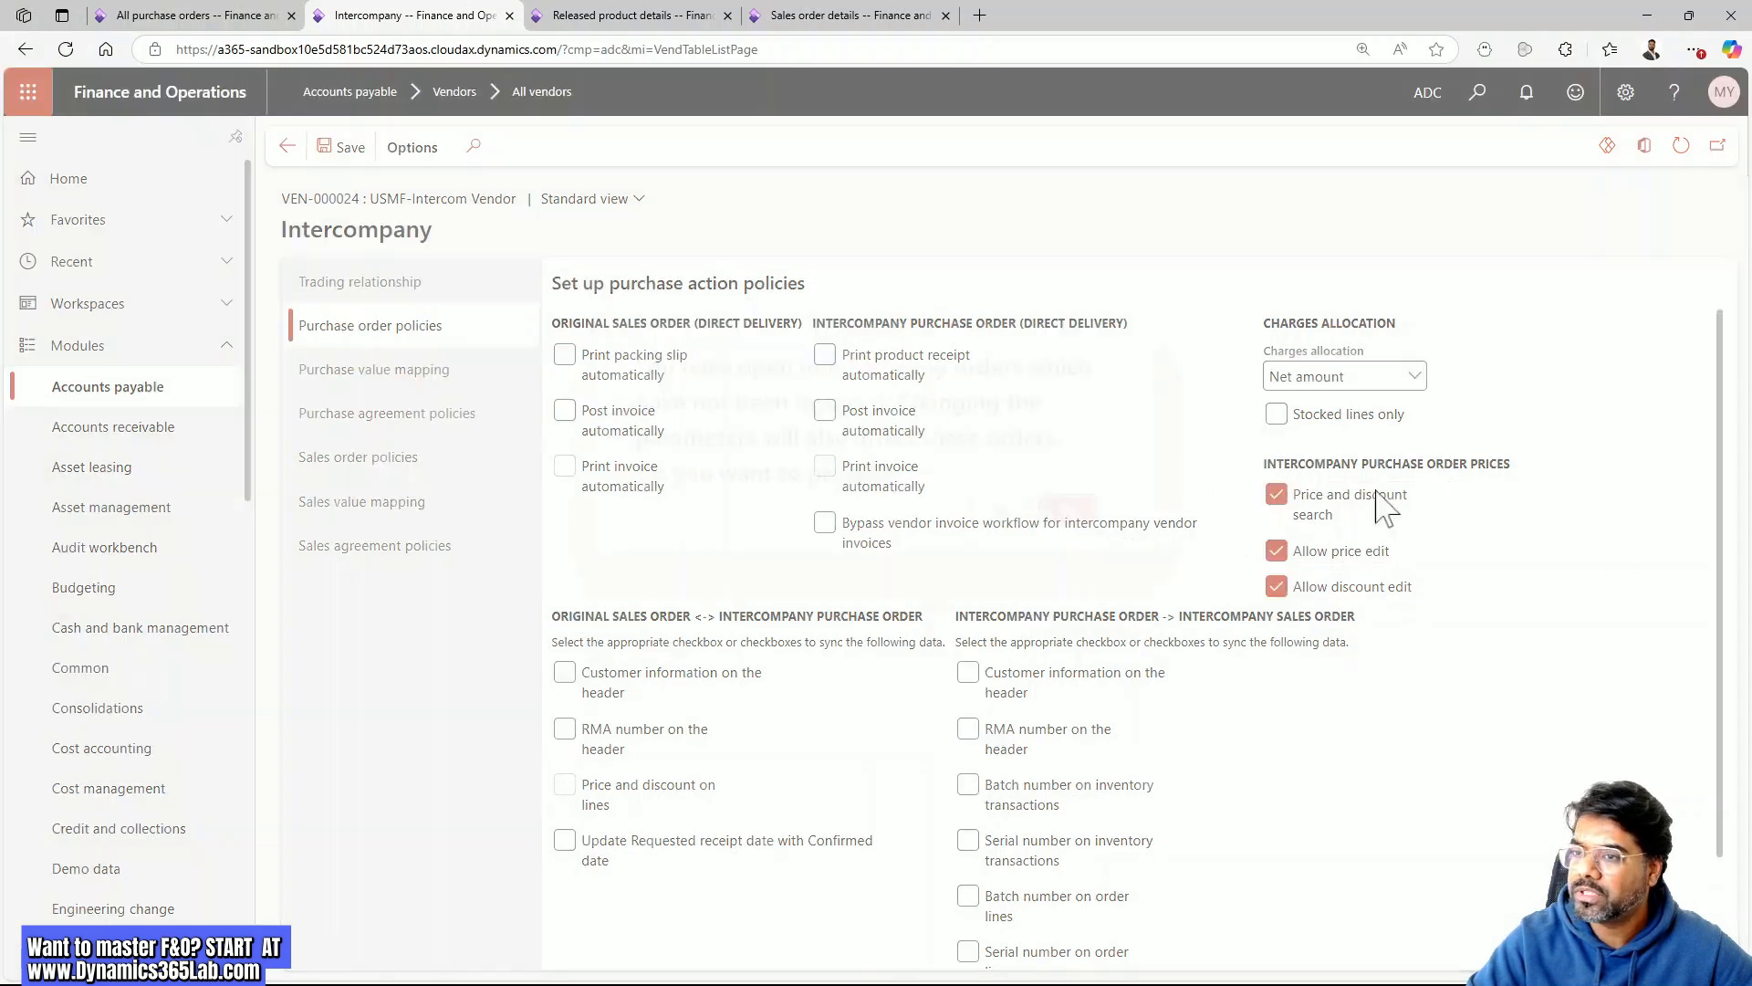
left_click(1001, 509)
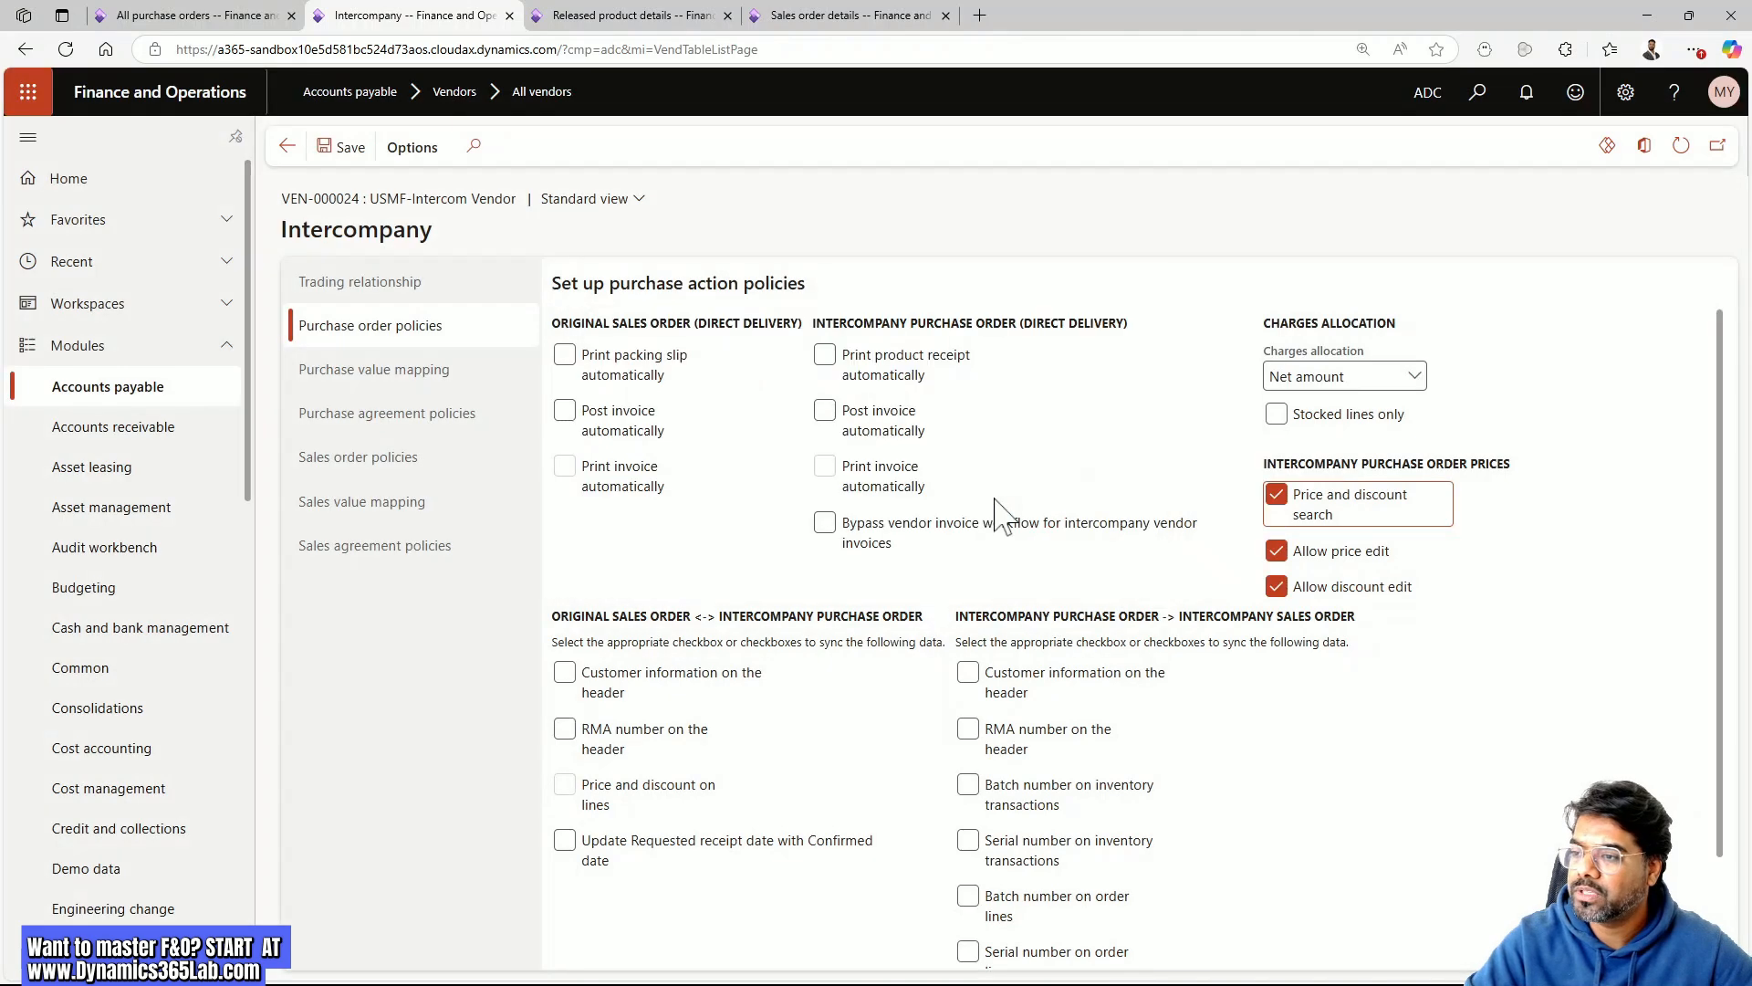
Return to the ADC purchase order and set the Brake Disc line's unit price to 350.00
left_click(255, 15)
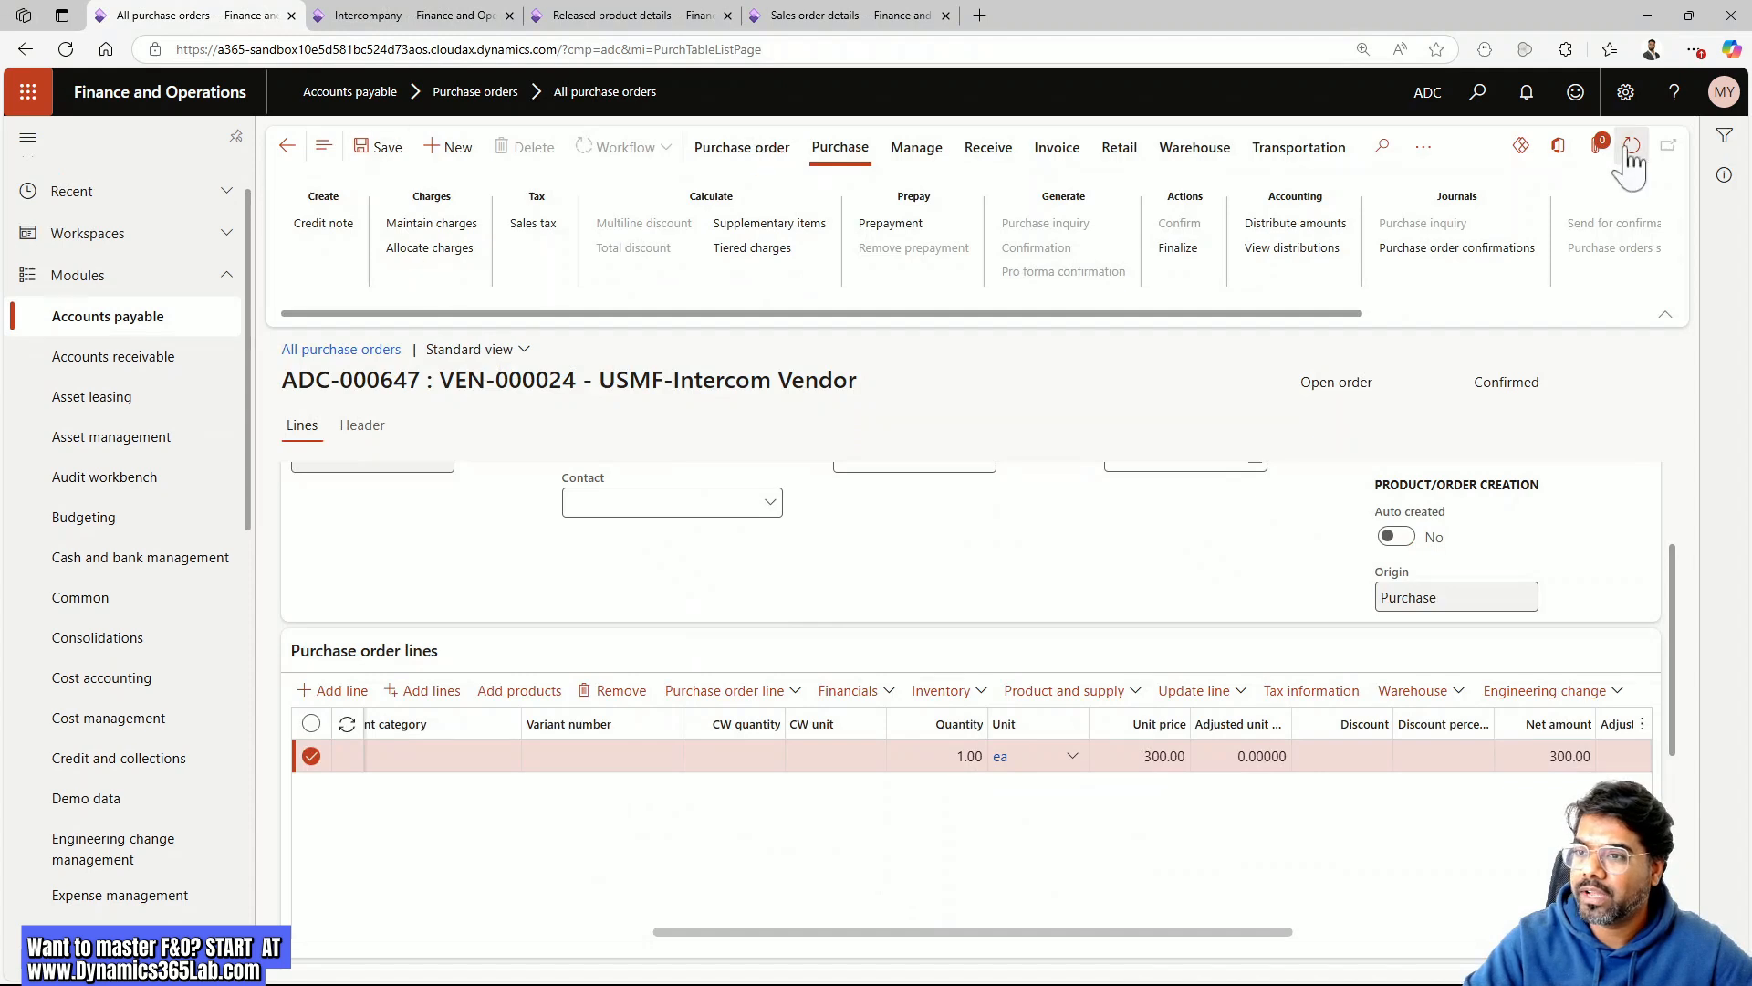
left_click(383, 155)
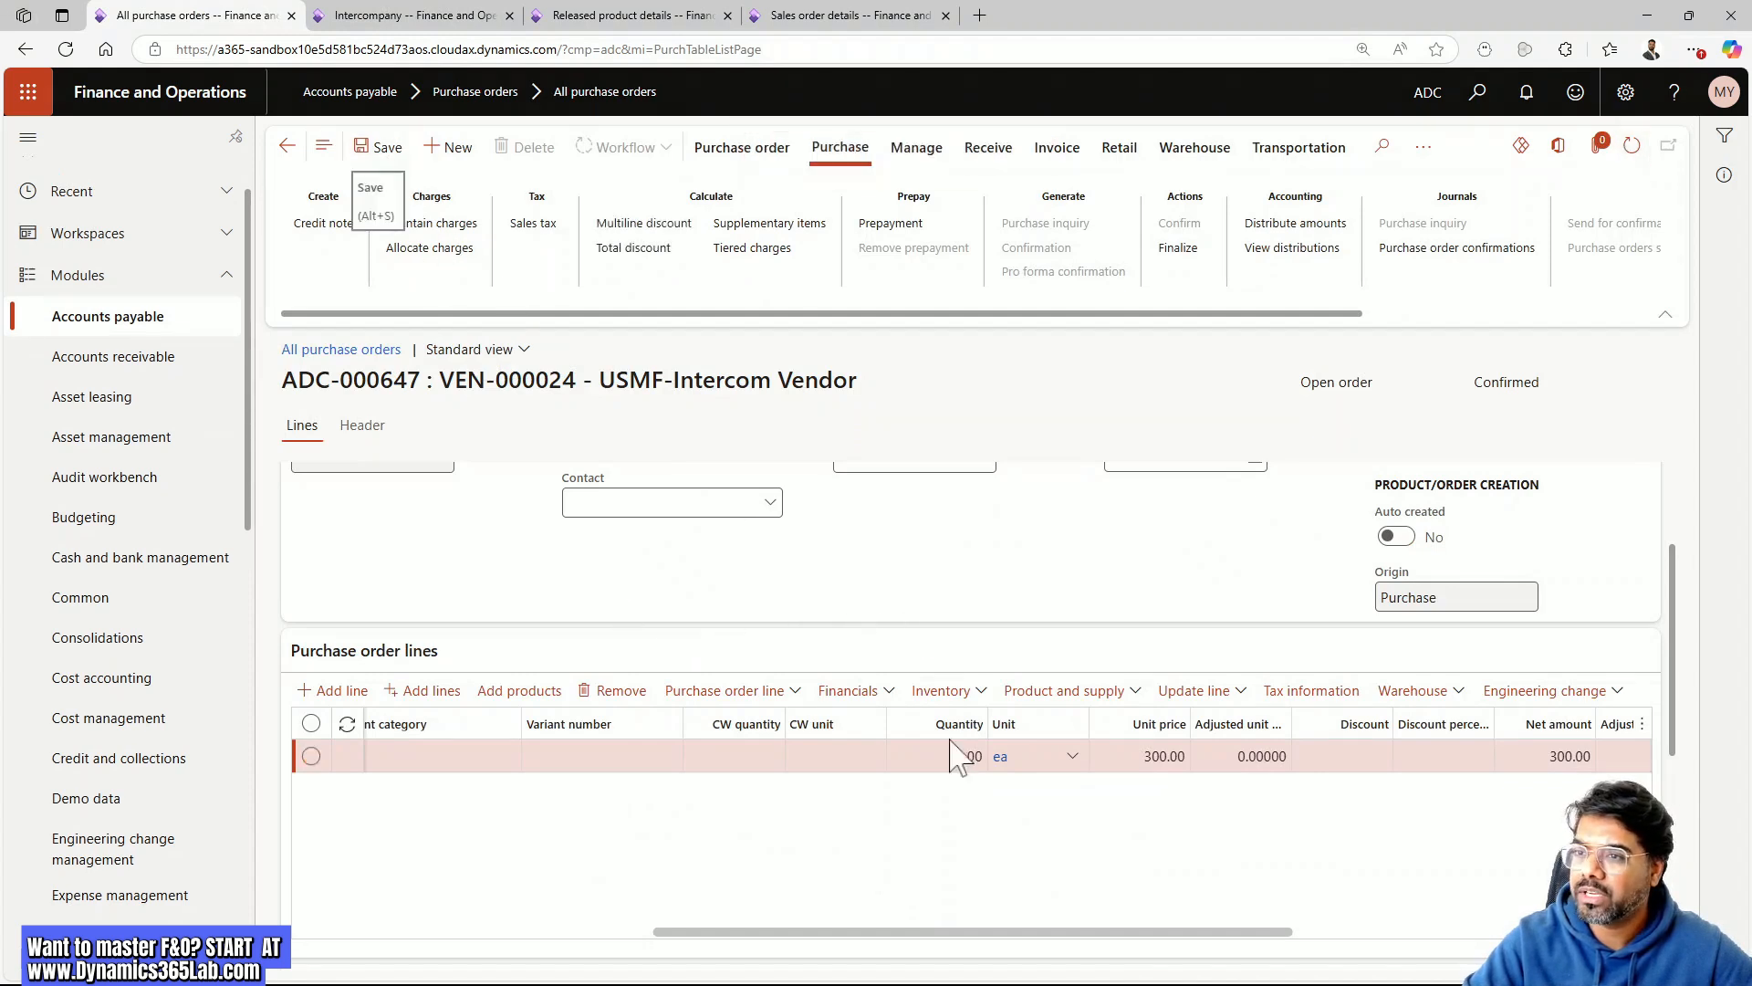
left_click(1160, 759)
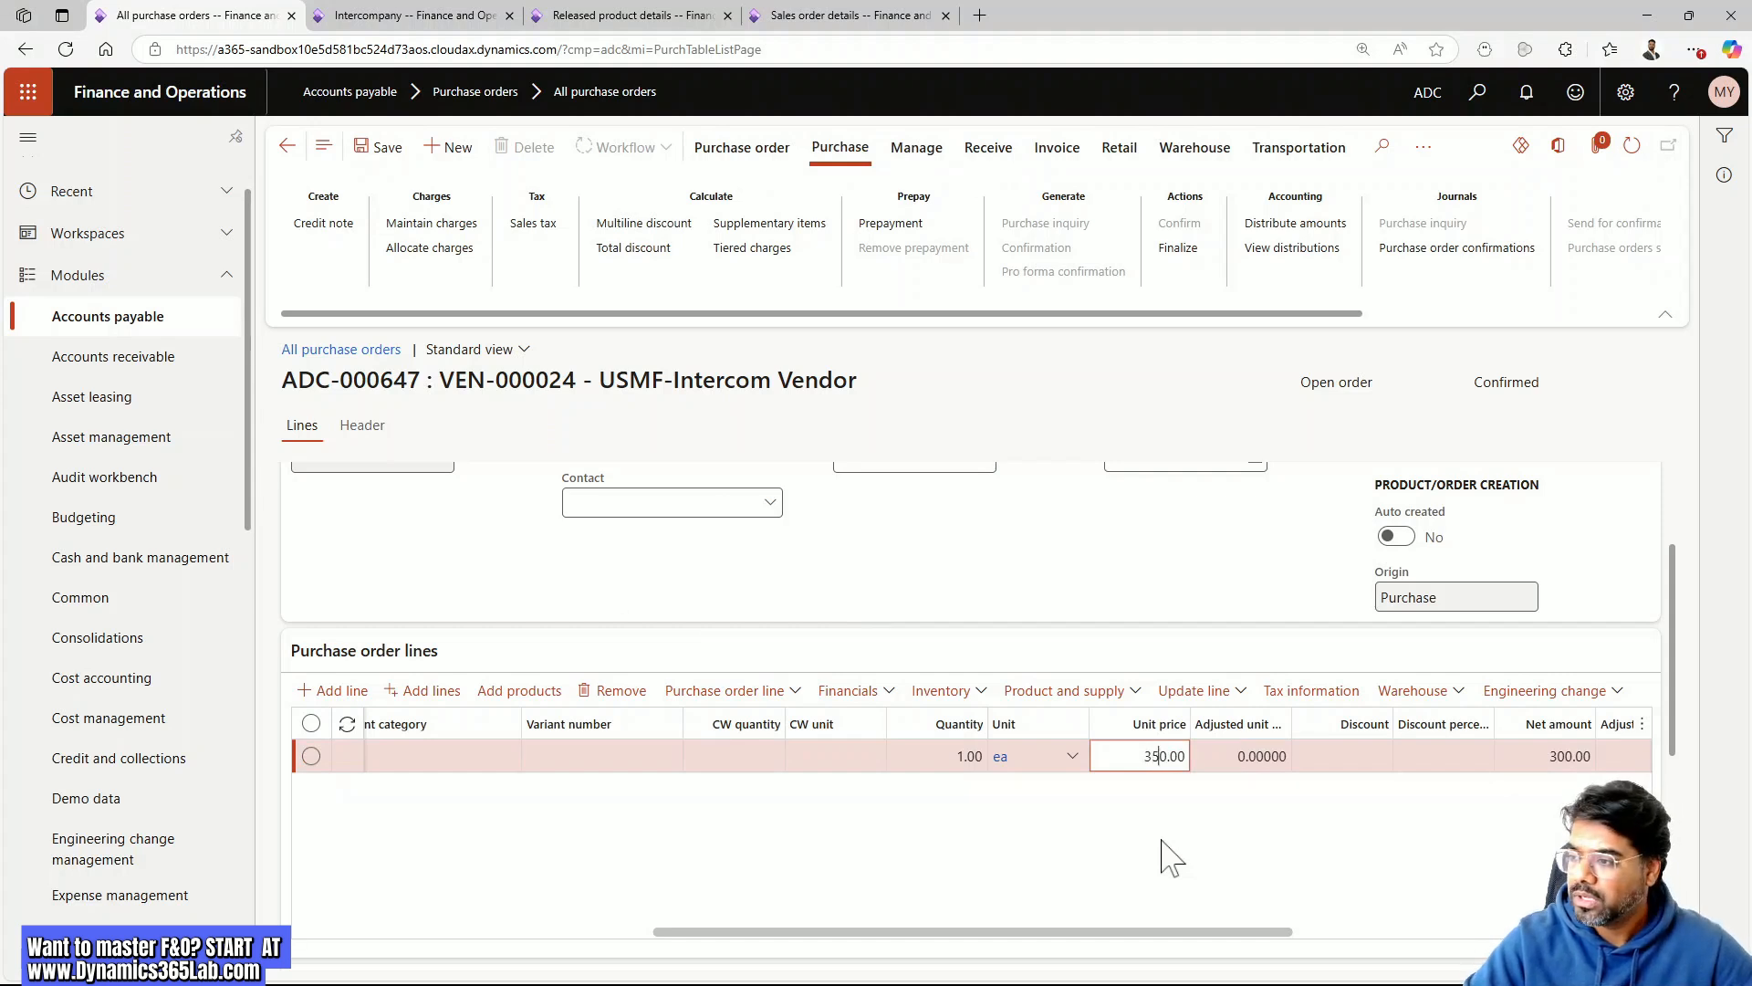
key("Delete")
type("5")
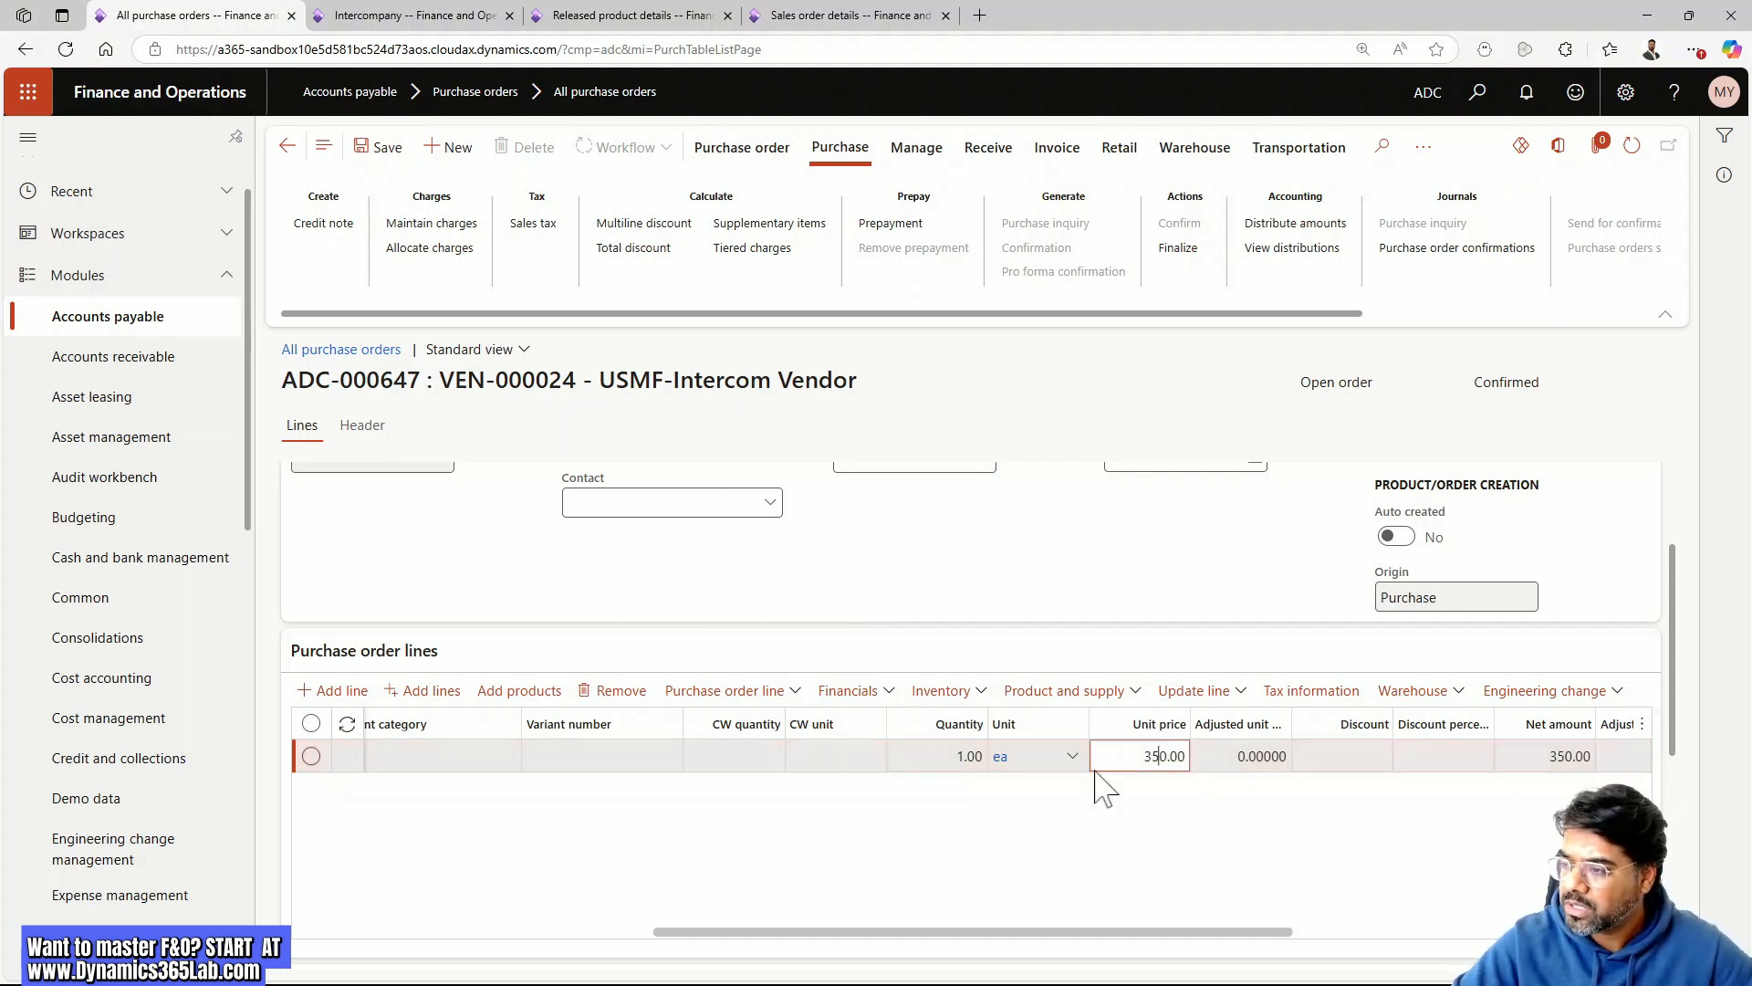
left_click(1139, 824)
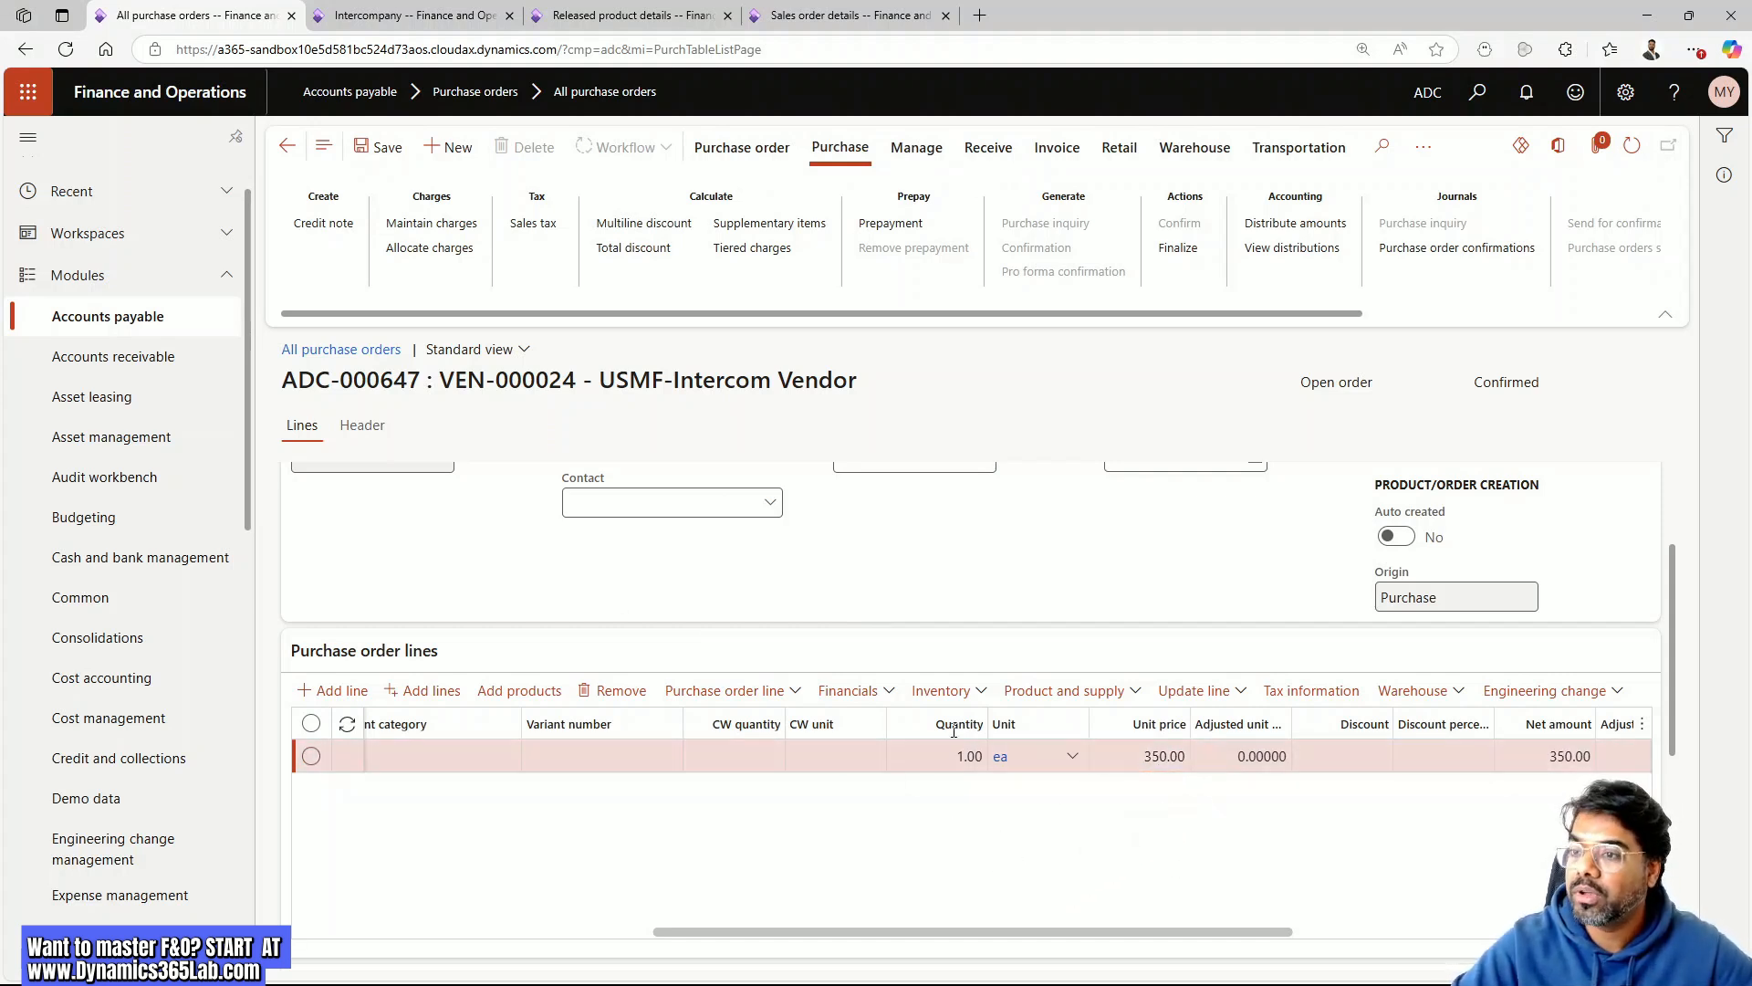
Enable Allow price edit and Allow discount edit in the vendor's intercompany sales order policies and save the setup
left_click(411, 15)
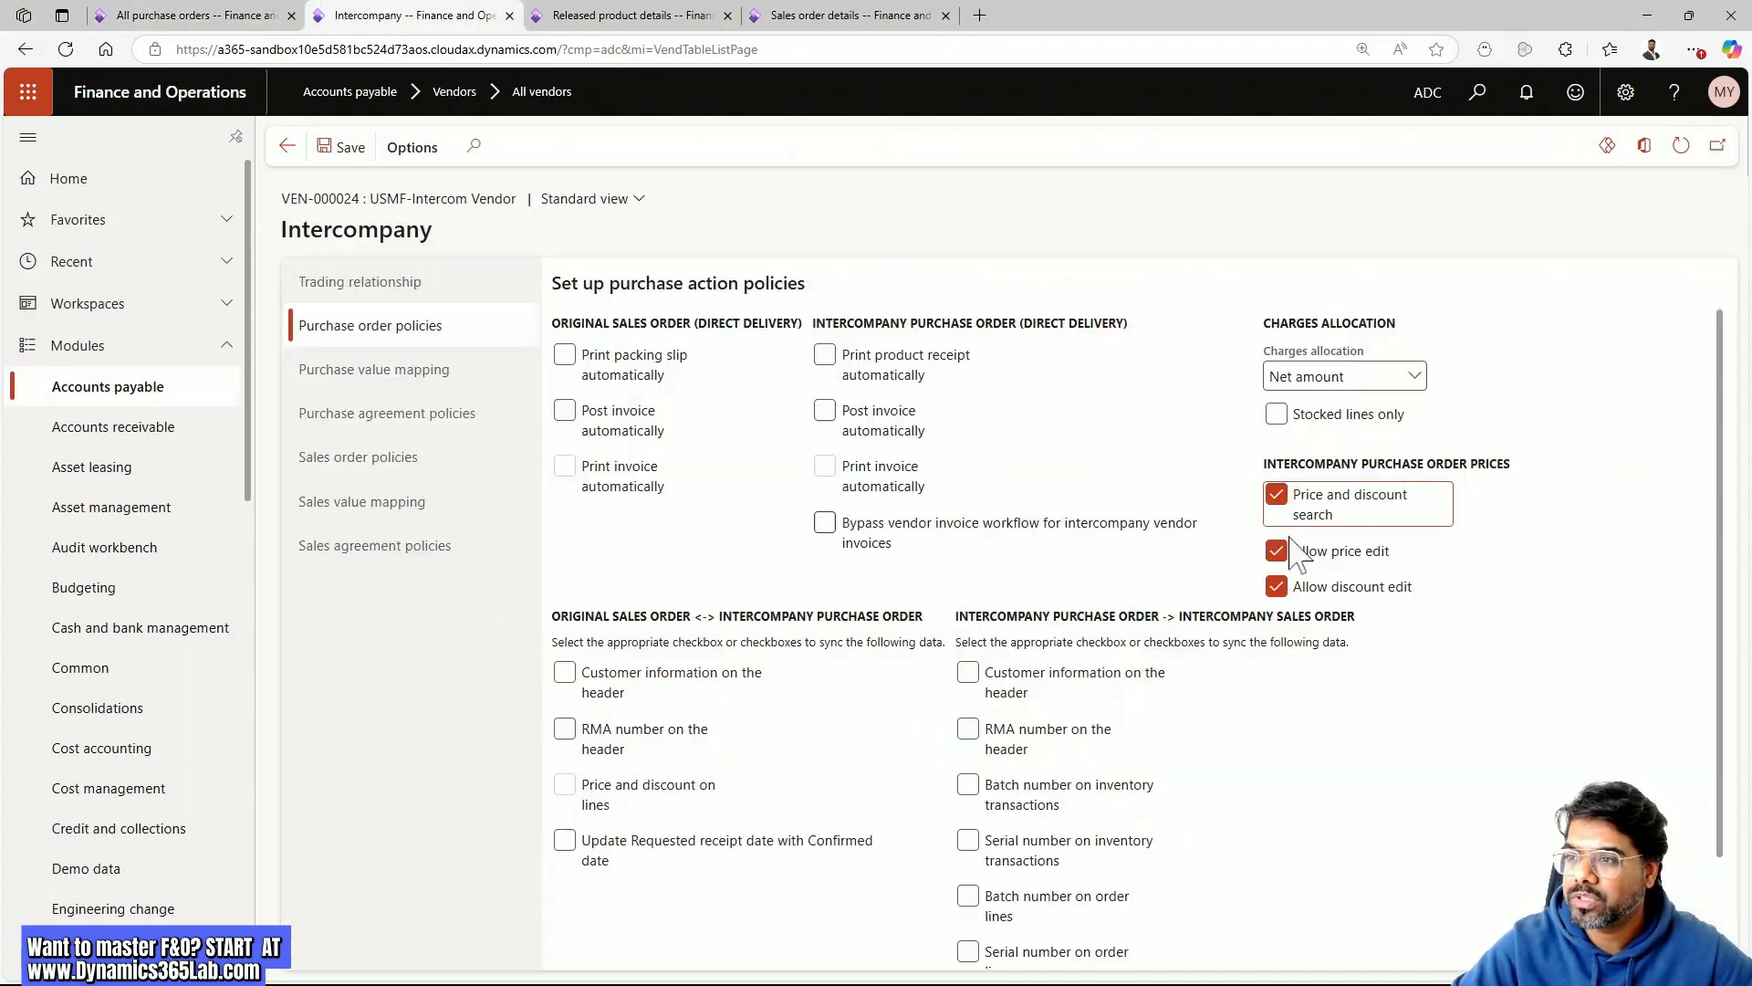
left_click(369, 481)
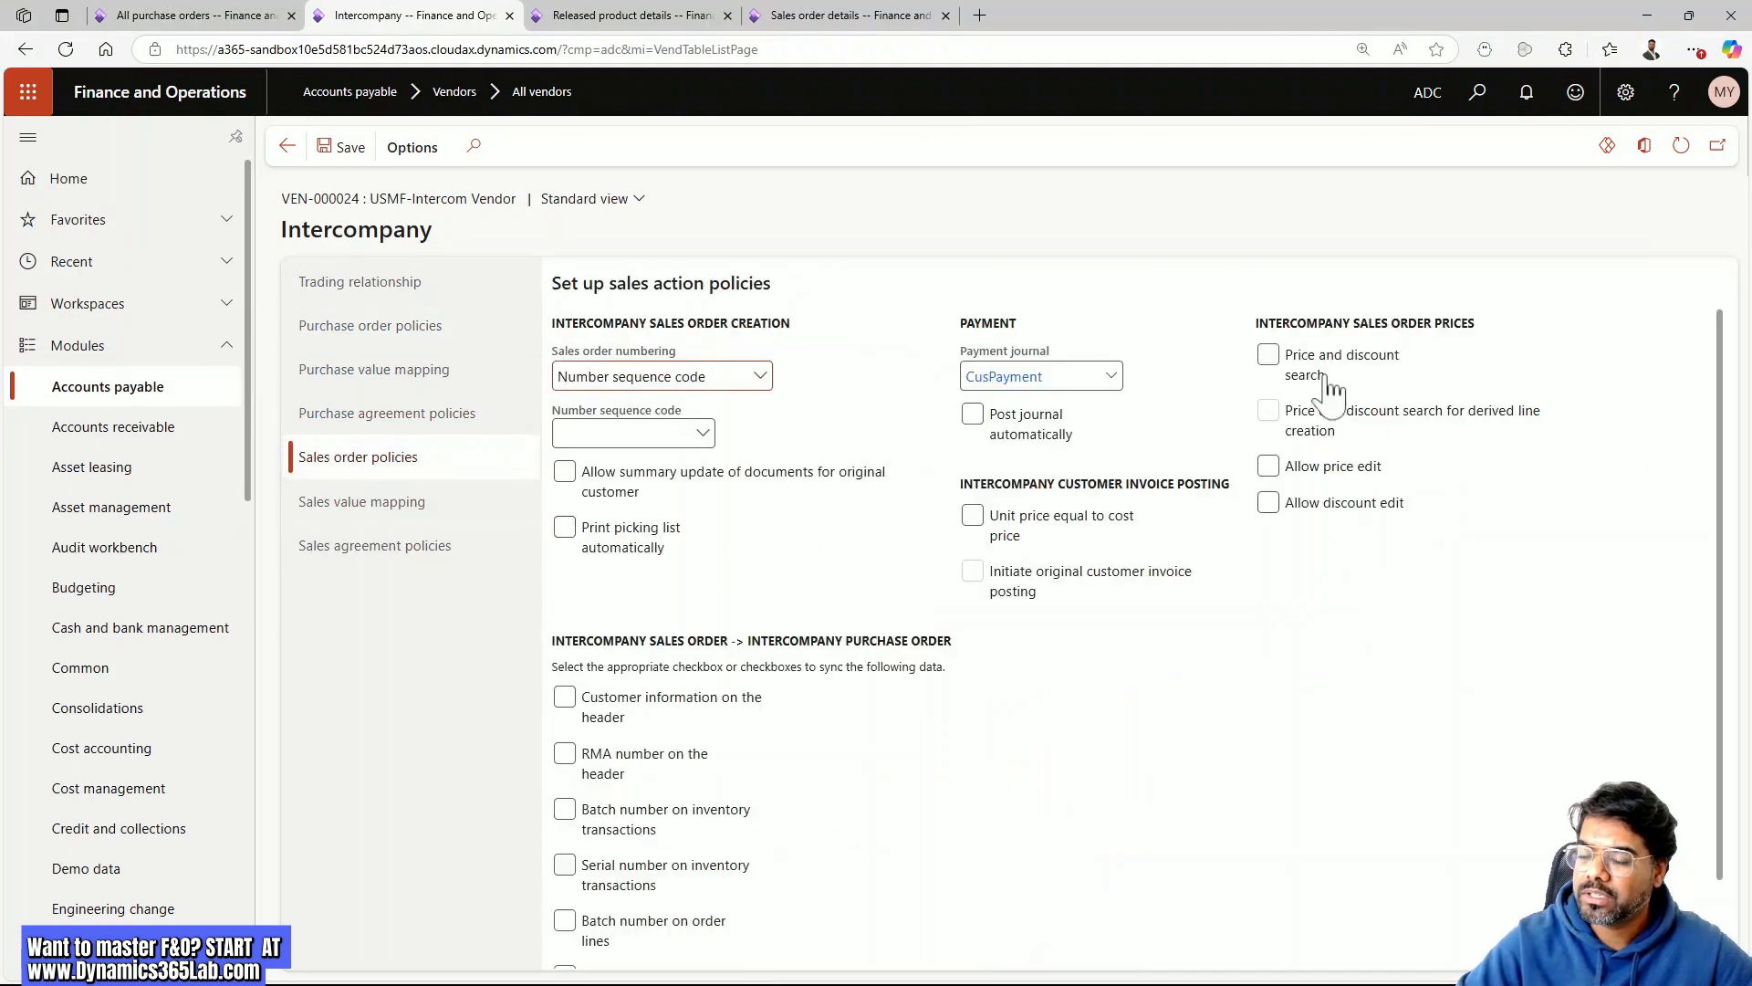
left_click(1268, 503)
left_click(1267, 467)
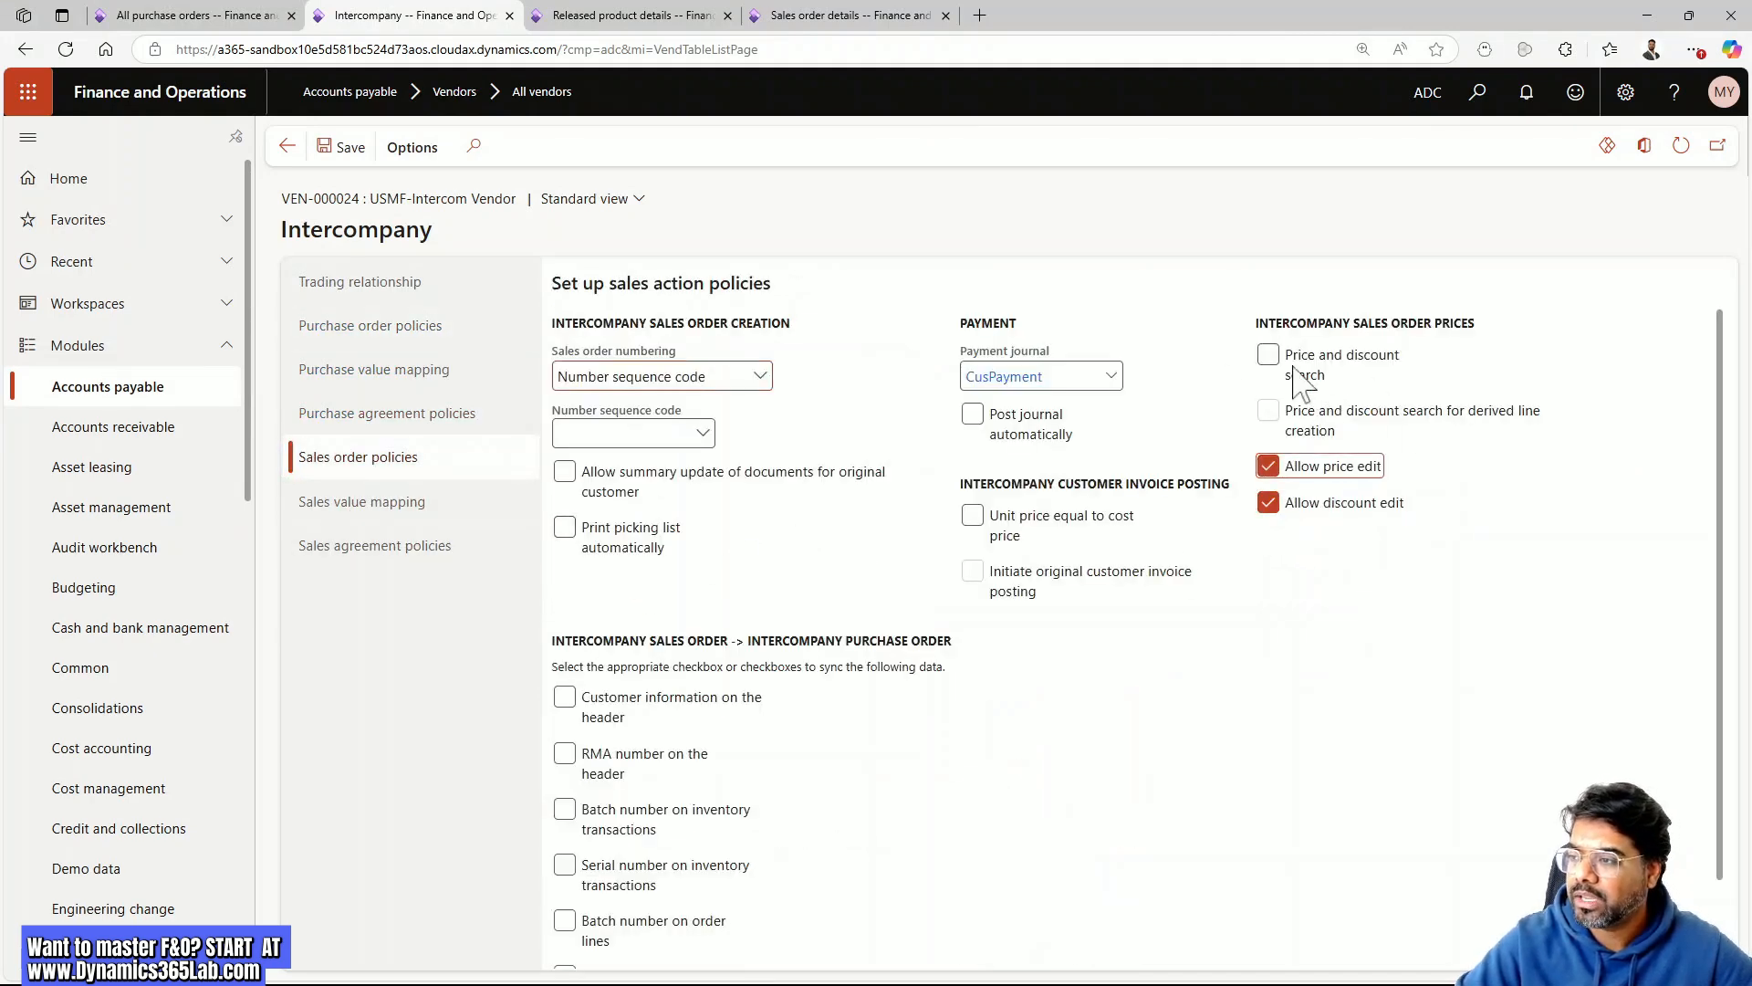
left_click(187, 15)
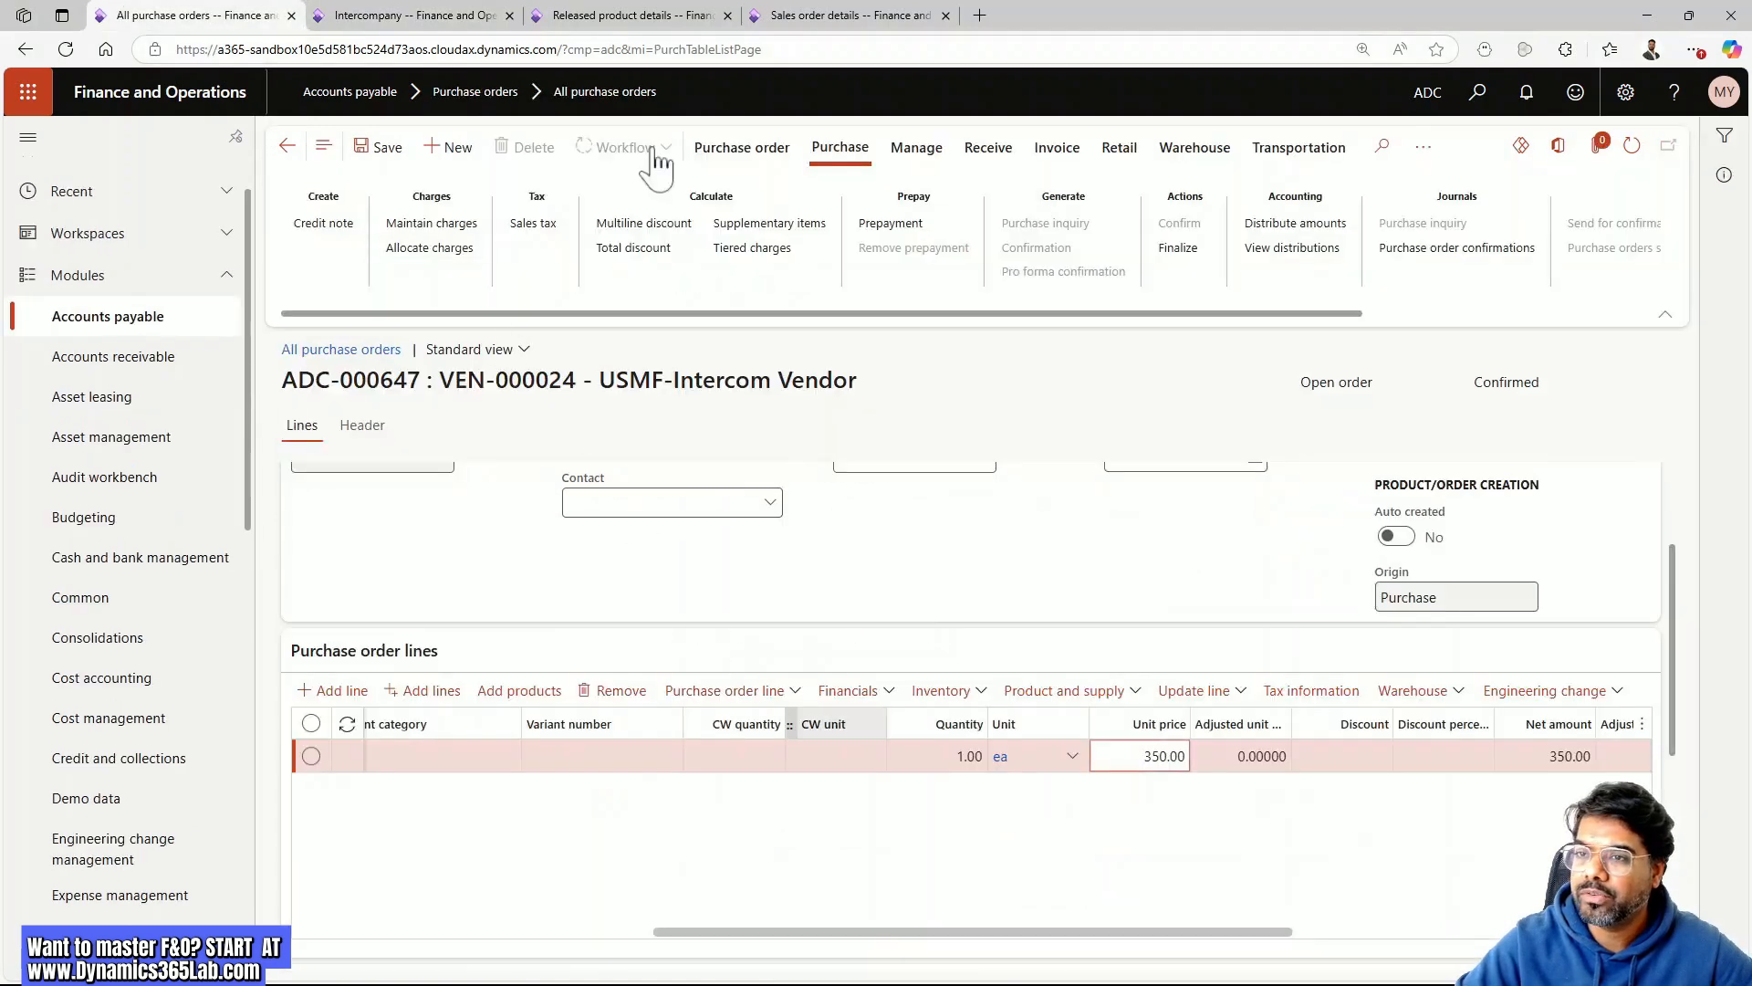
left_click(429, 15)
left_click(347, 147)
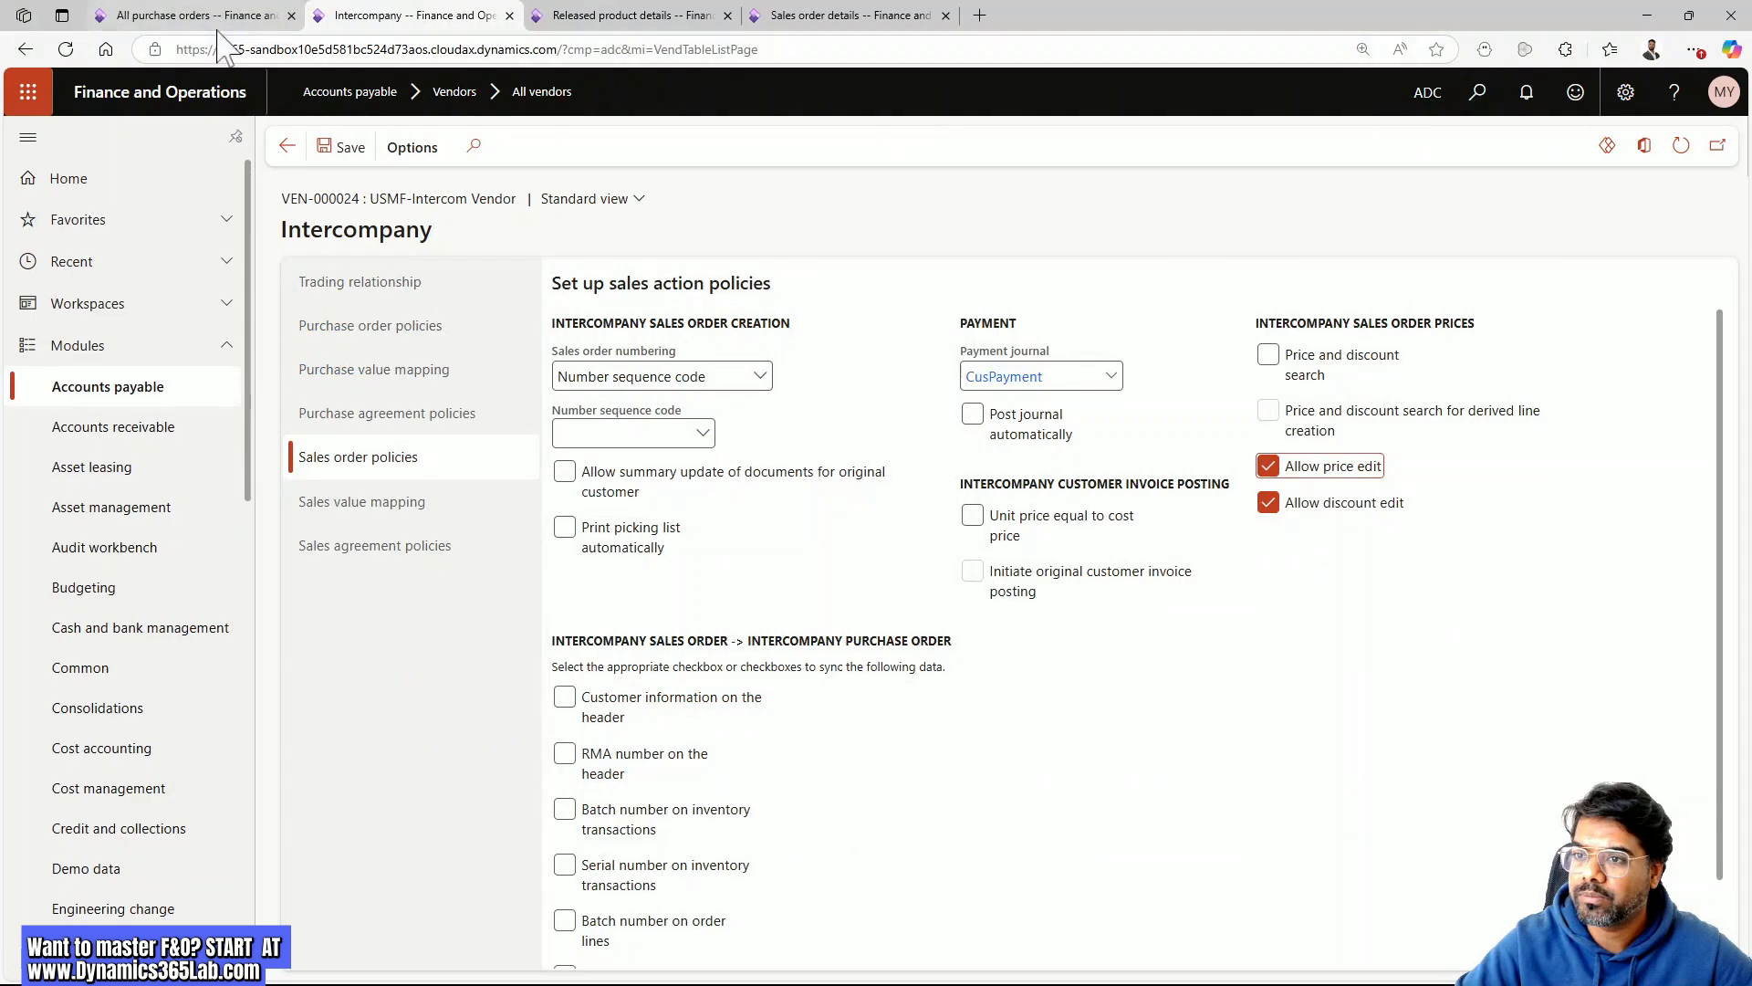
Compare the Brake Disc line's unit price on the ADC purchase order and the USMF sales order, refreshing the sales order
left_click(187, 16)
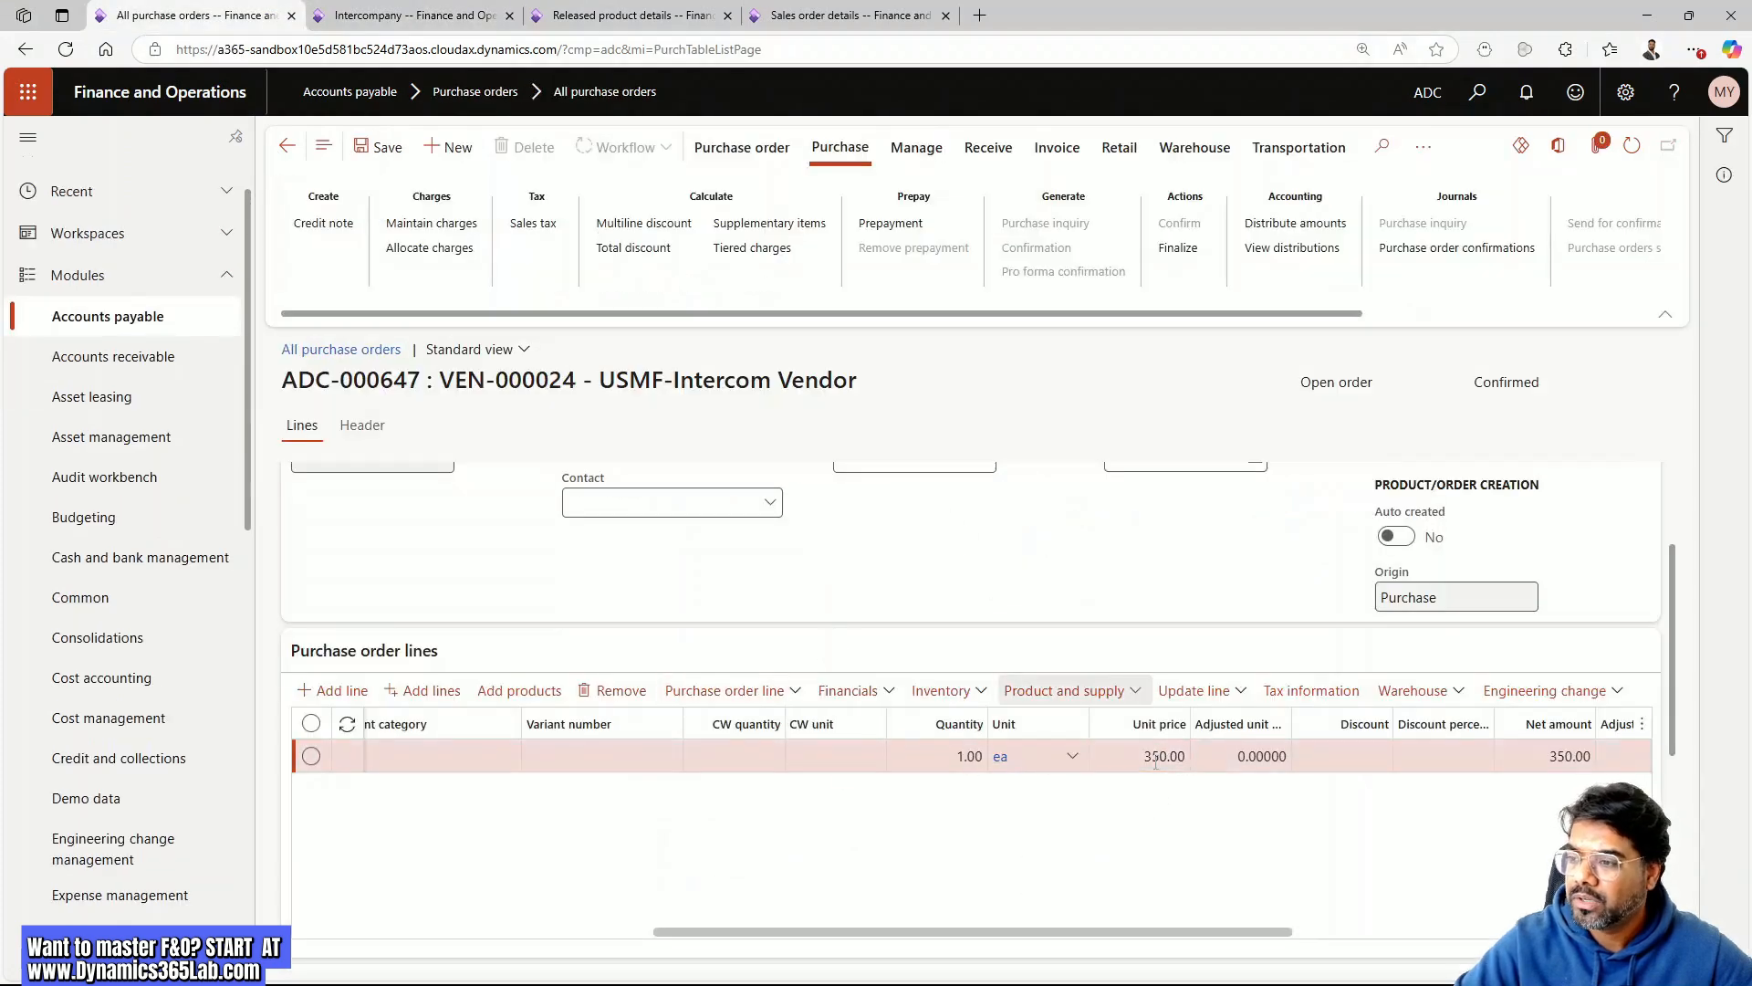
left_click(833, 16)
left_click_drag(644, 854, 1179, 854)
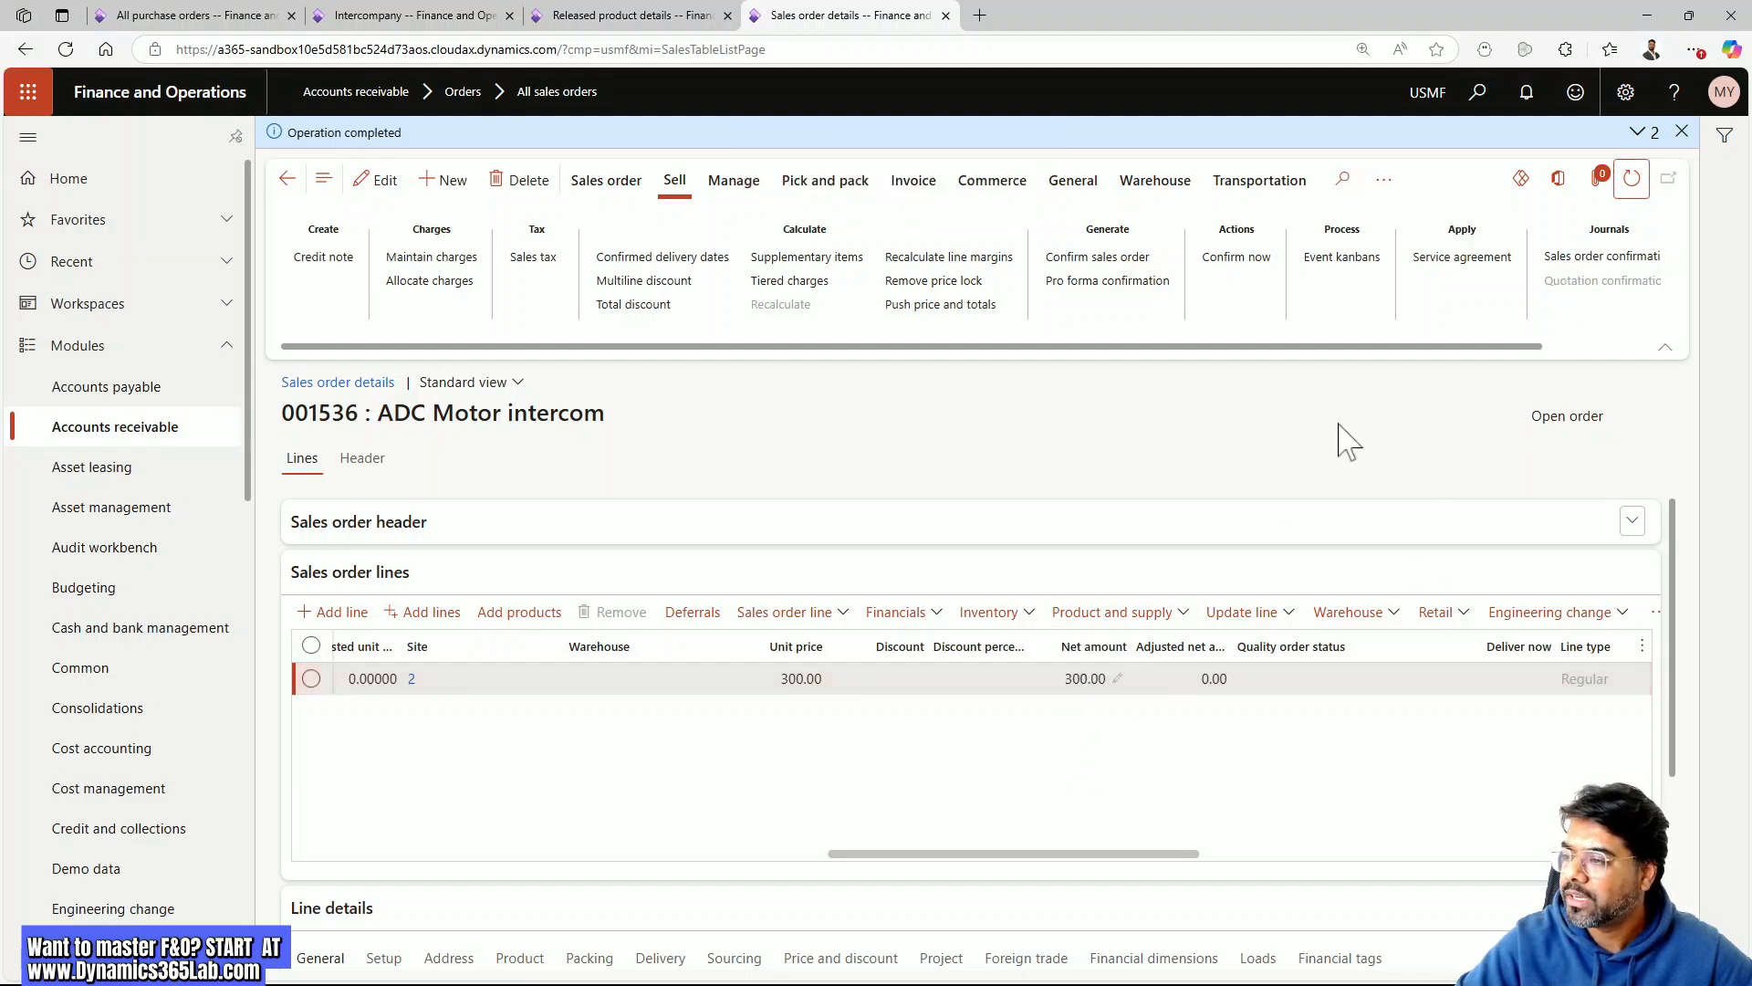
left_click(1632, 180)
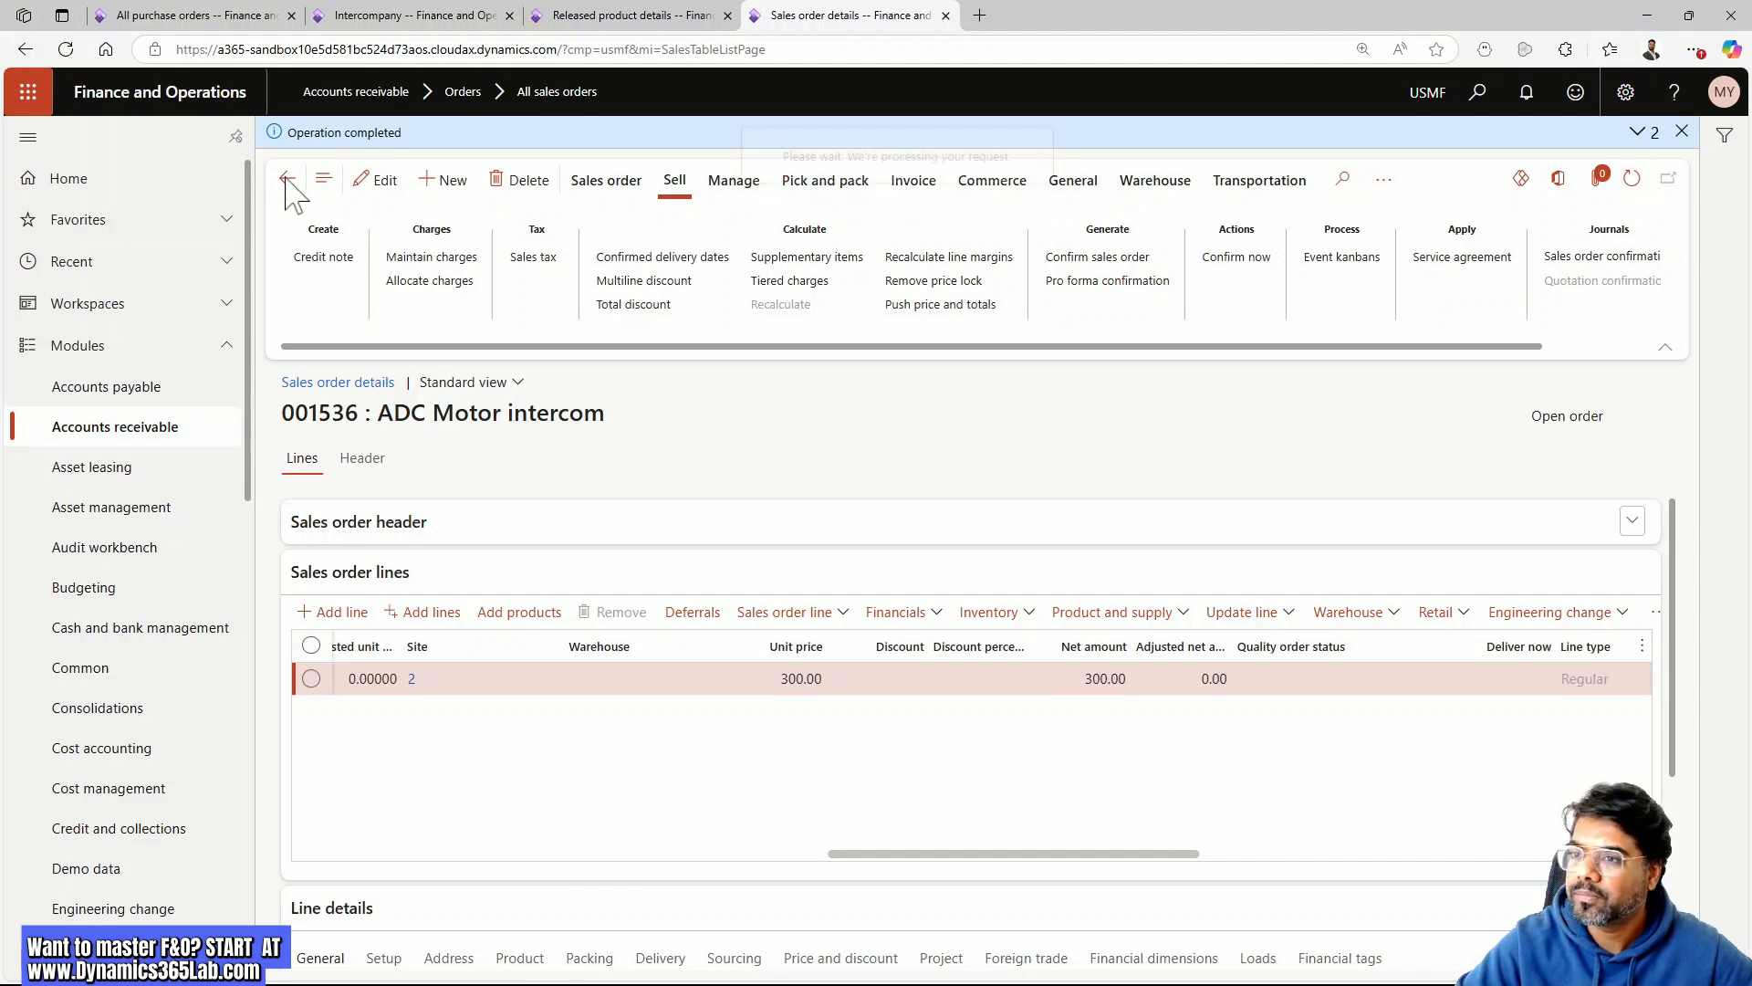
left_click(178, 16)
left_click_drag(883, 931, 1201, 958)
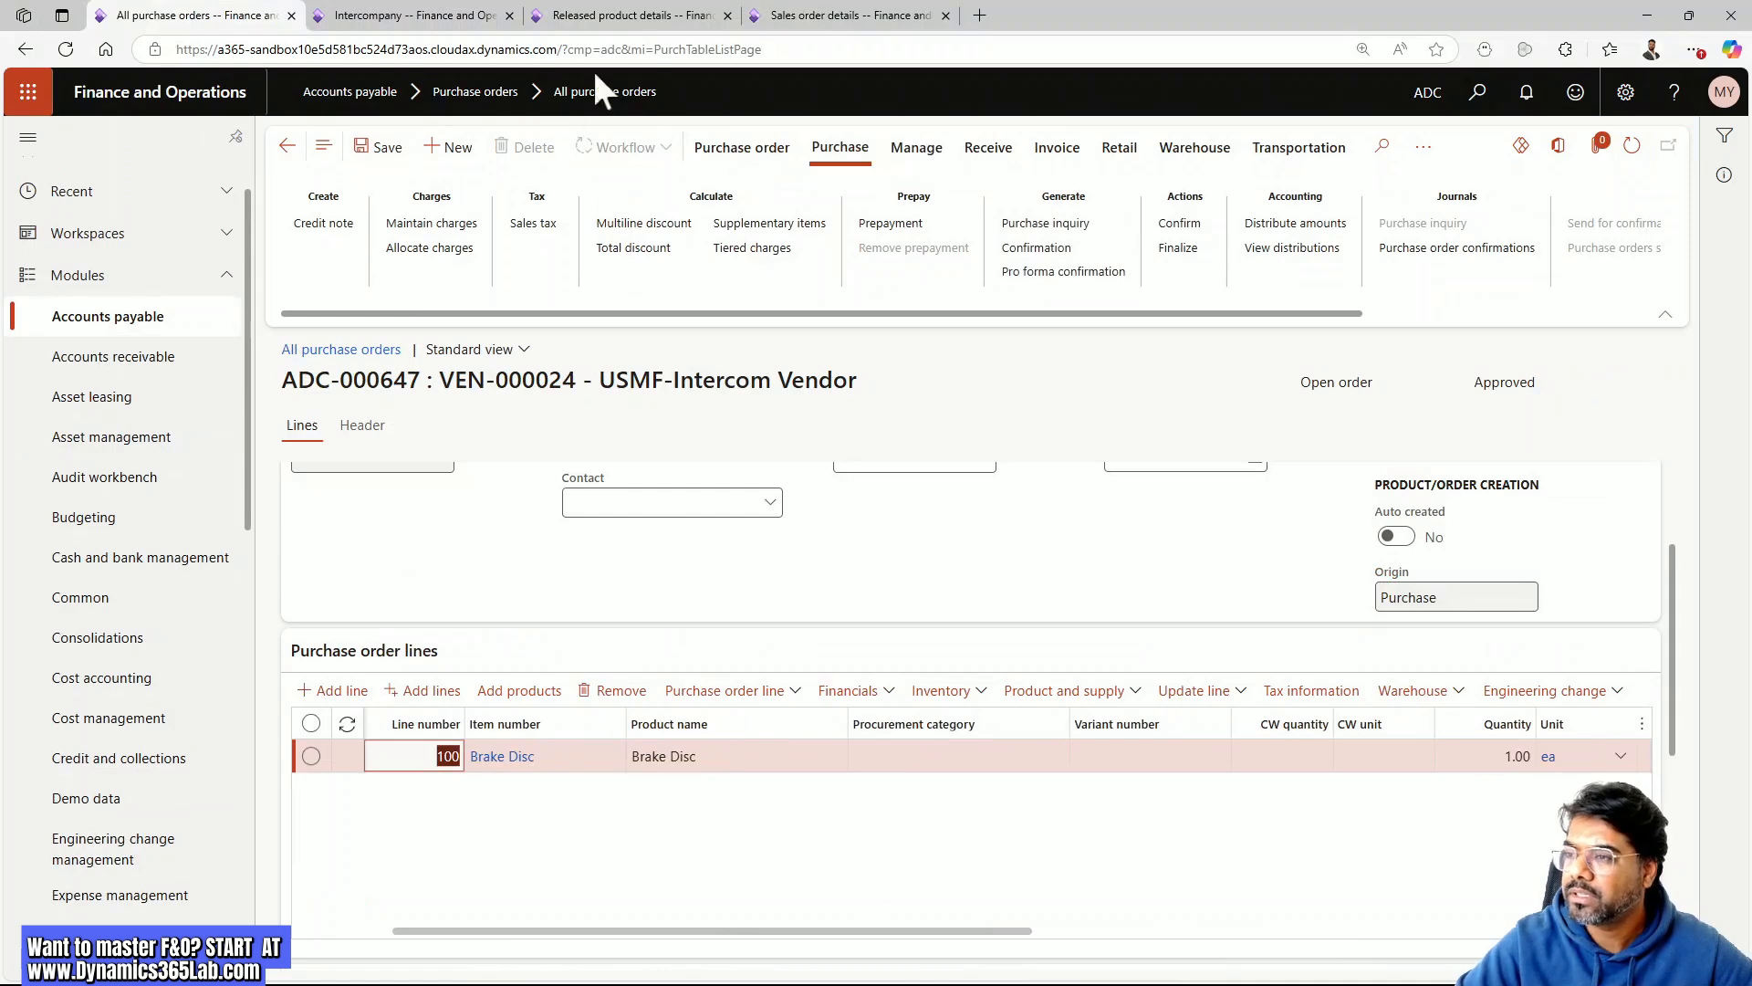
left_click(826, 15)
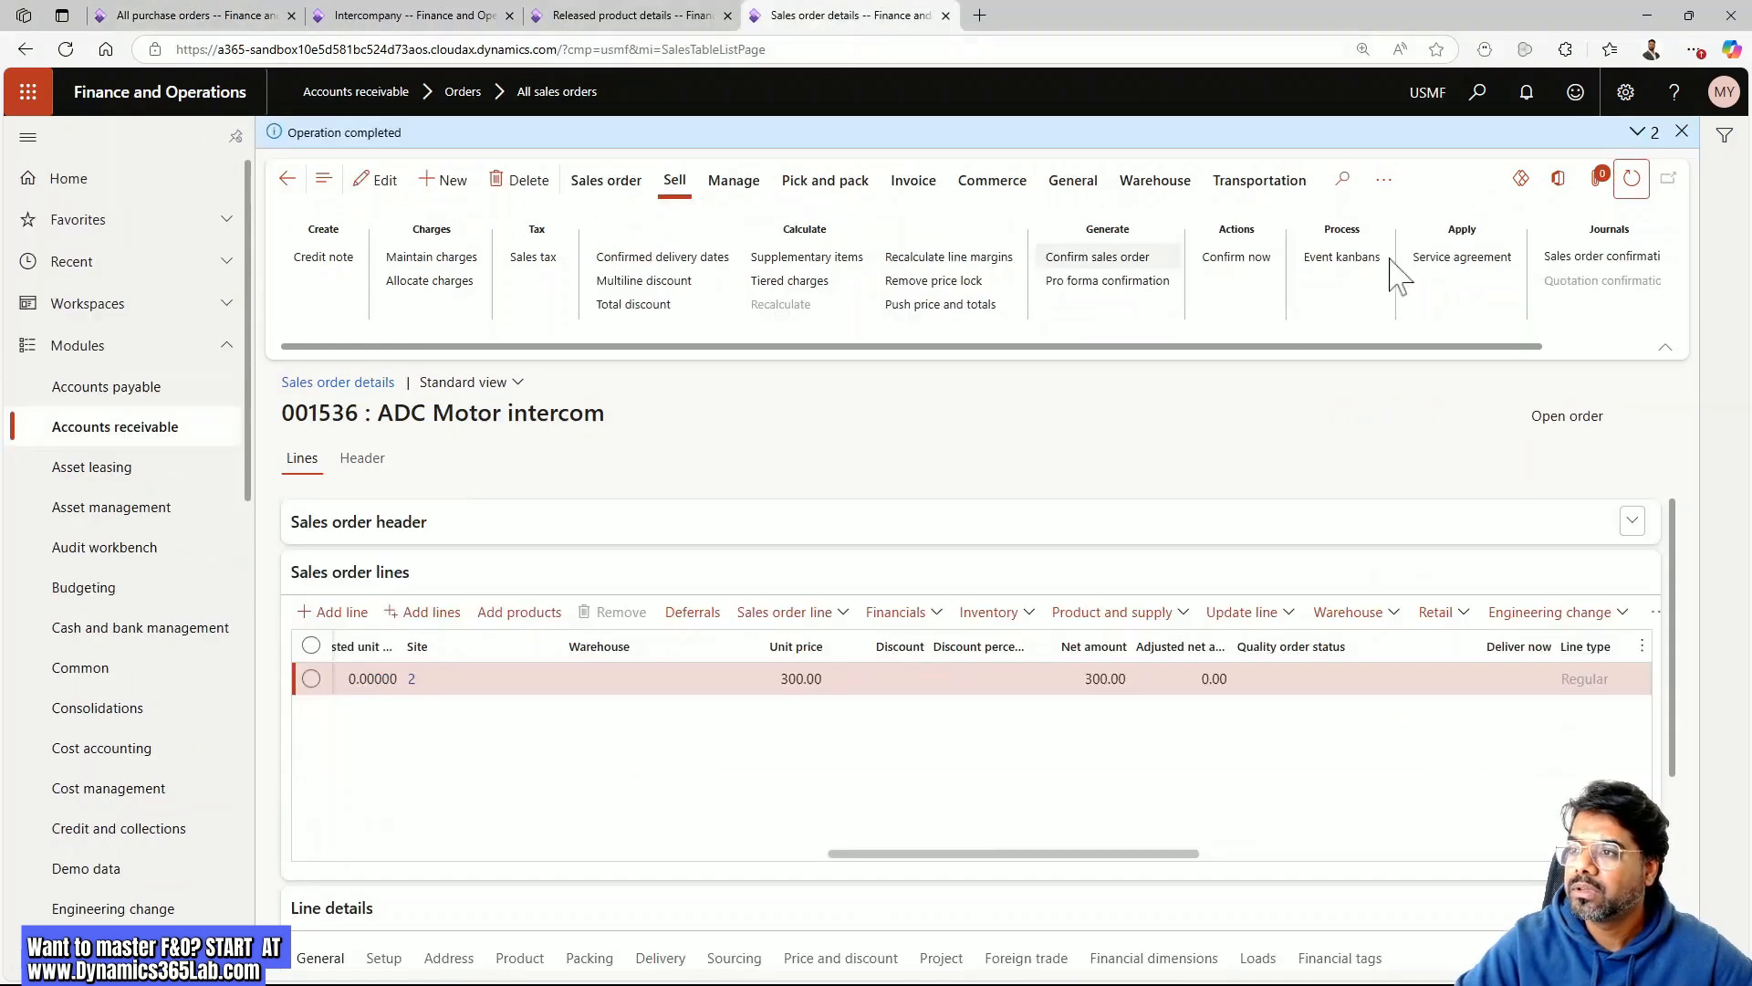
left_click(1633, 180)
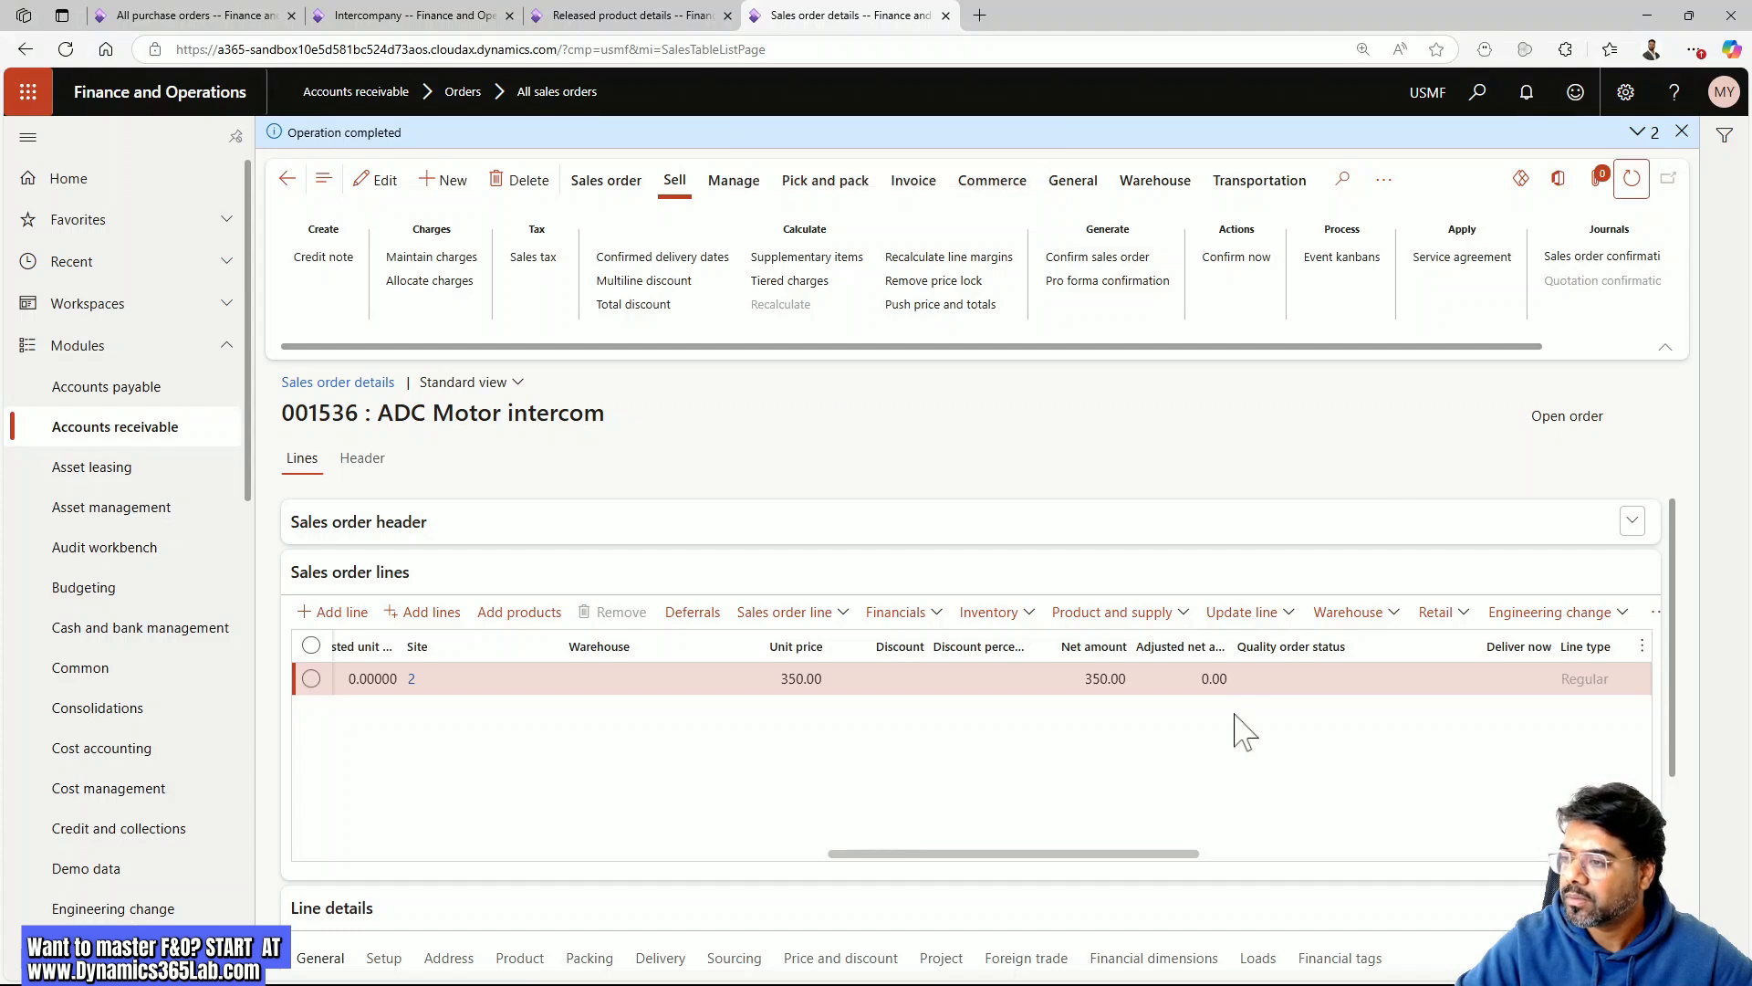
Return to the ADC purchase order and confirm it again with the changed price
left_click_drag(1132, 854, 461, 802)
left_click(193, 16)
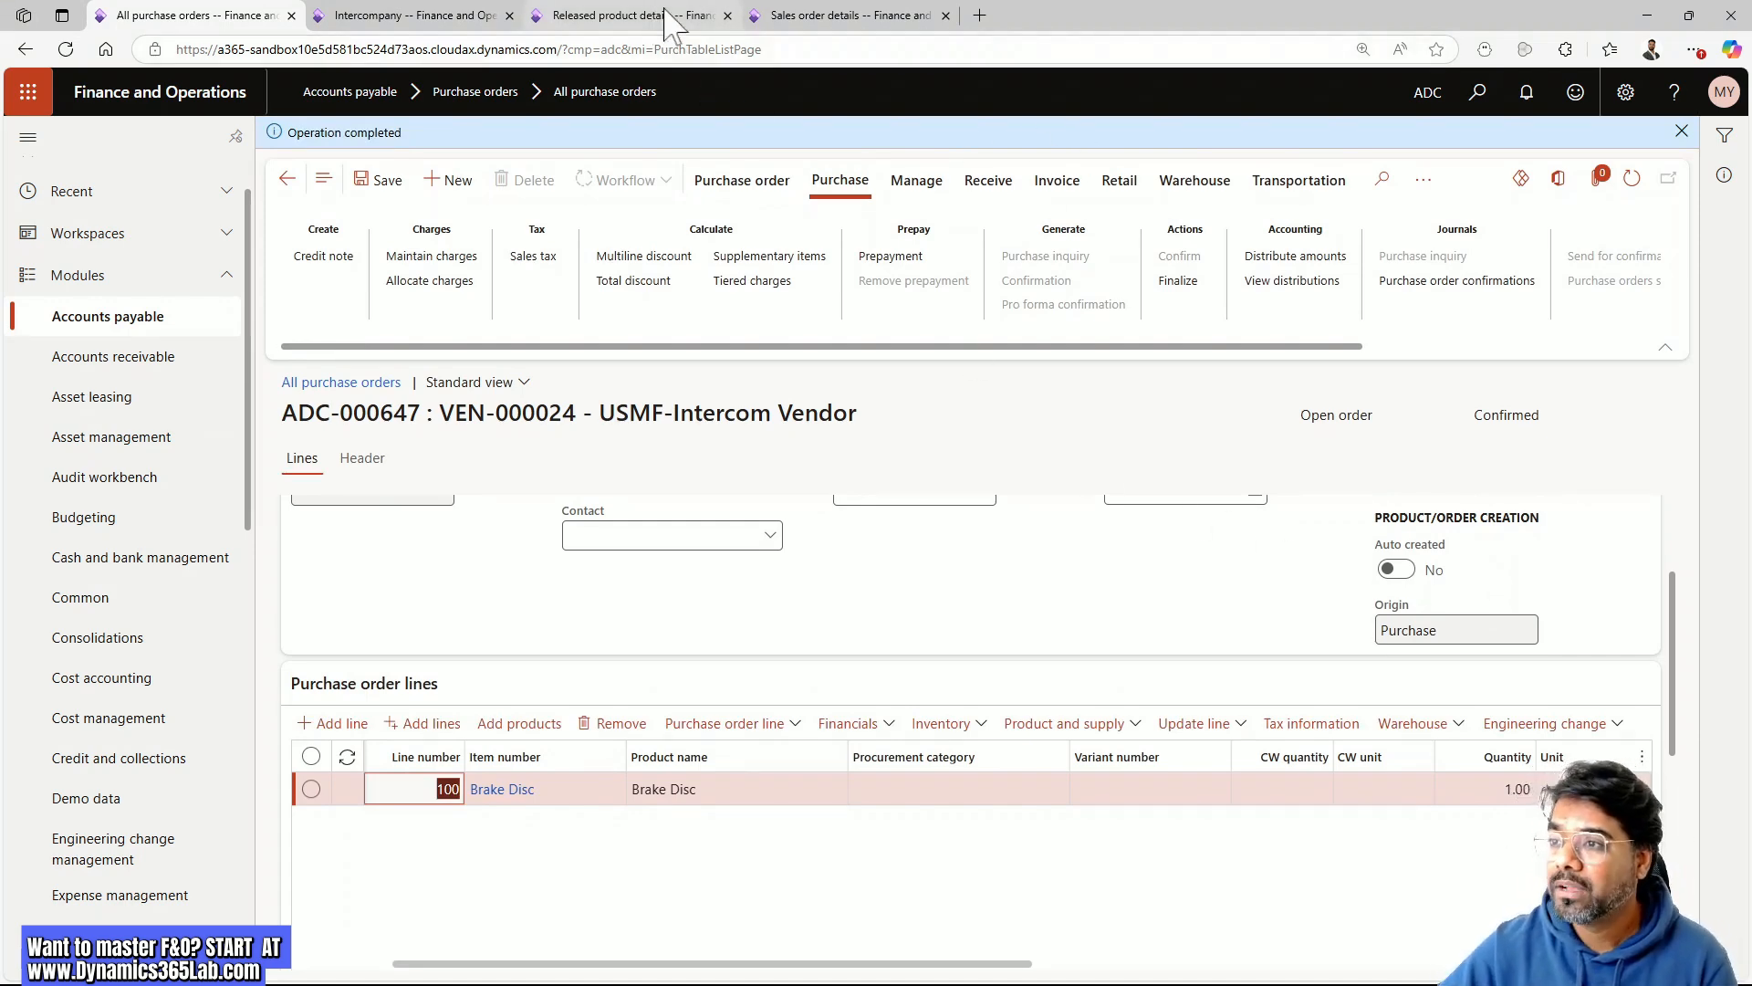
Open Brake Disc's on-hand inventory in USMF from the ADC Motor intercom sales order line
left_click(832, 16)
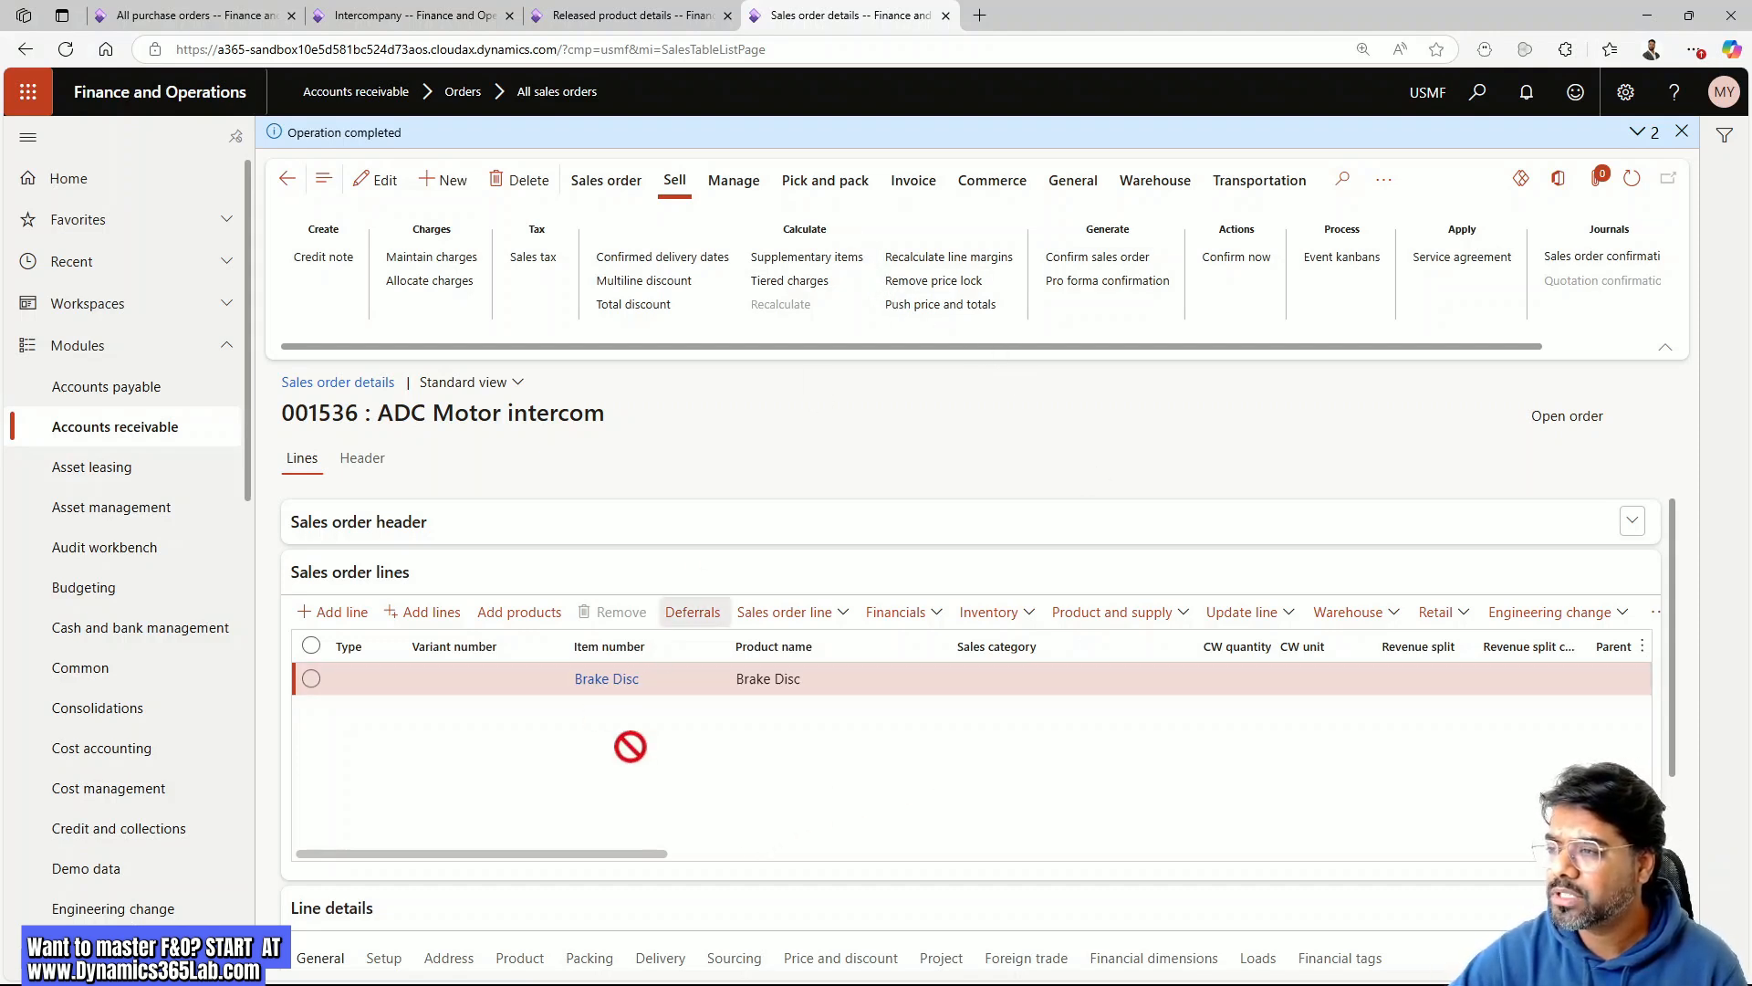
left_click(612, 688)
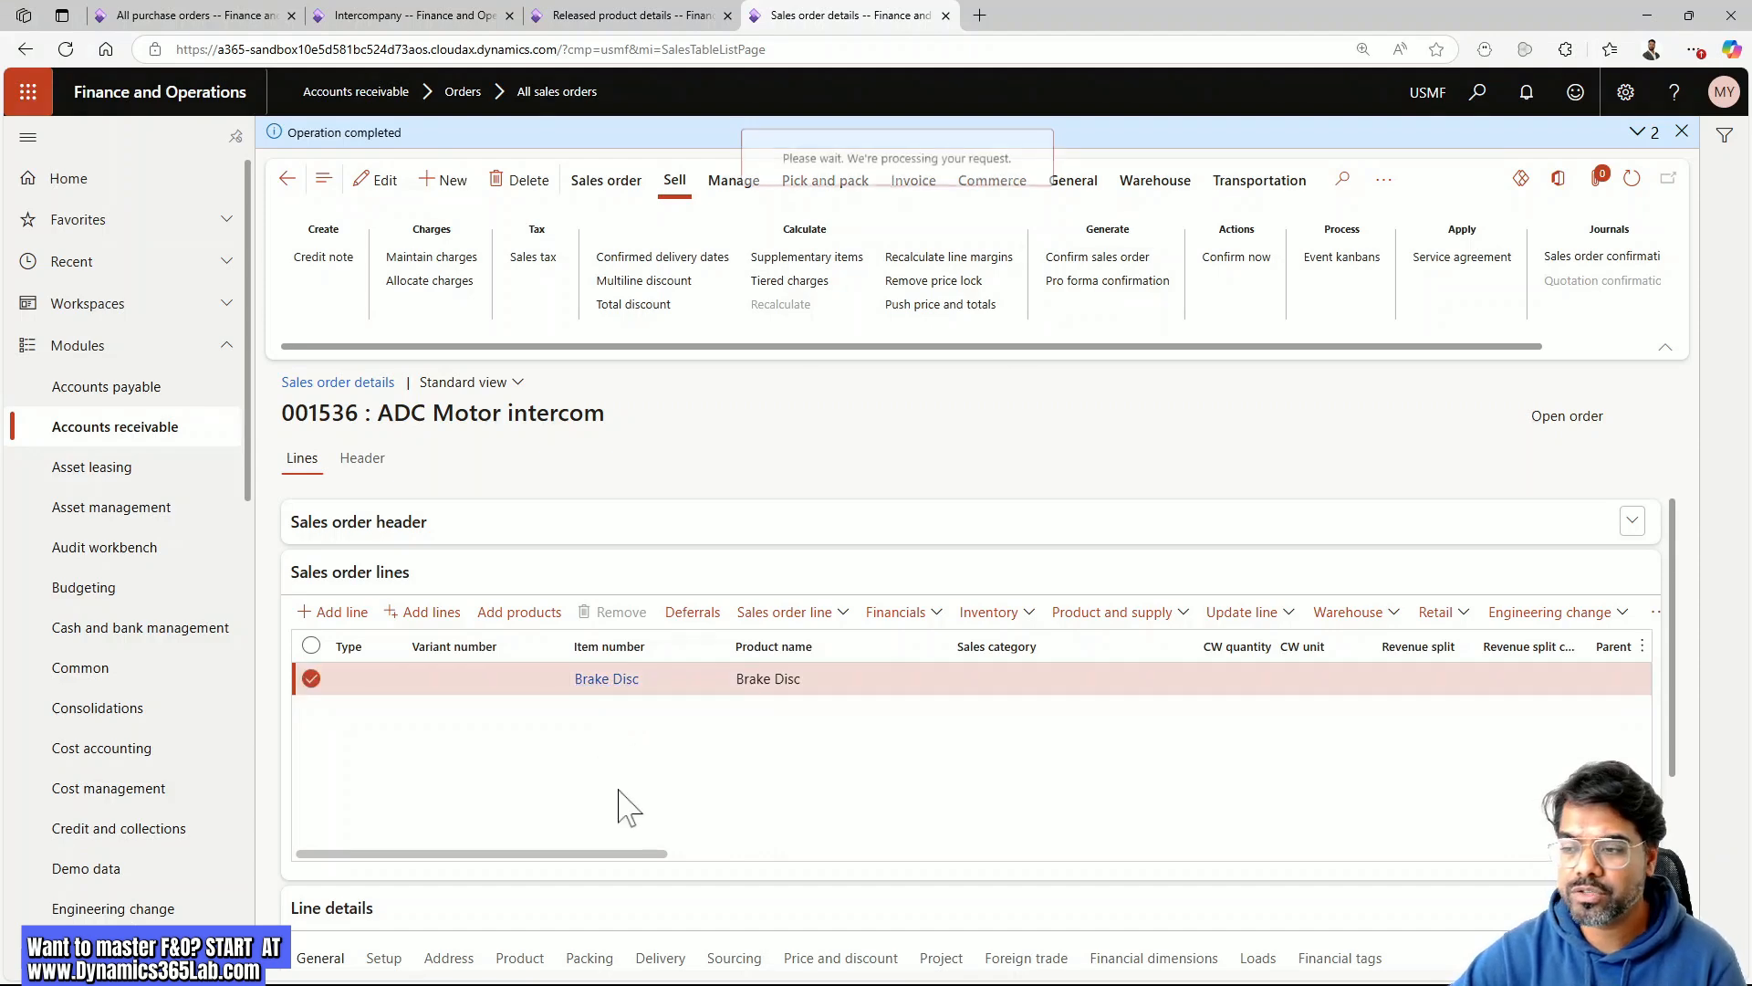
key("Tab")
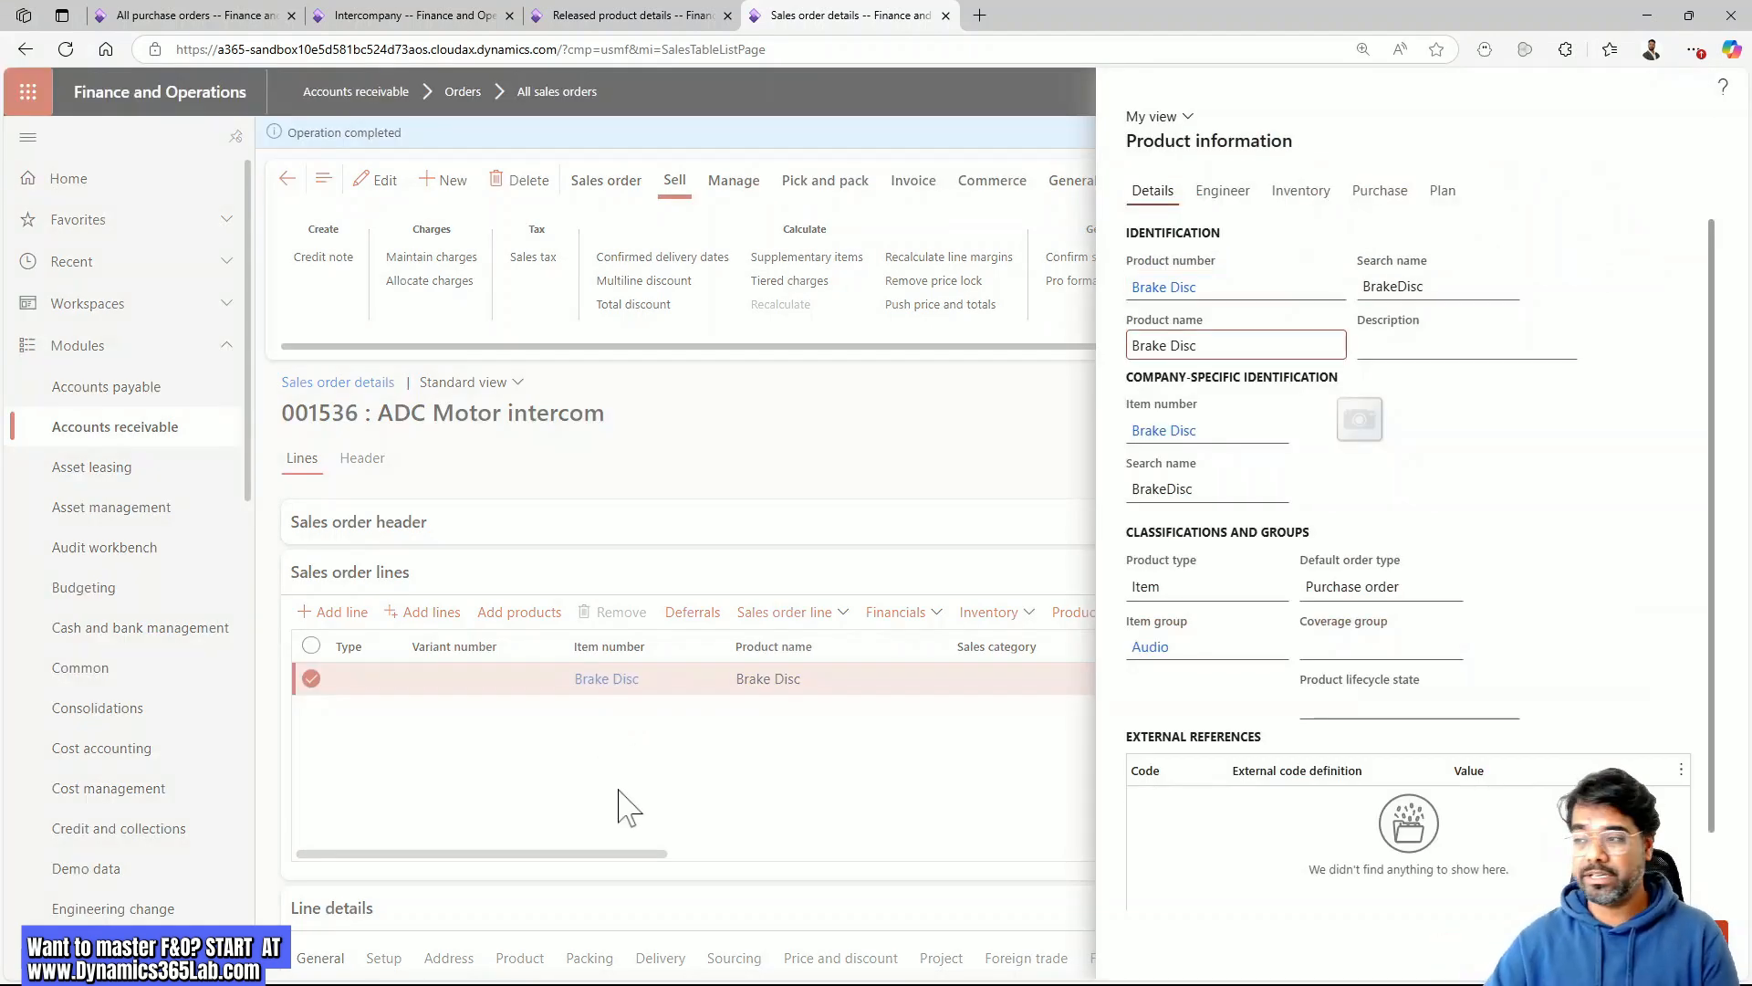
left_click(926, 801)
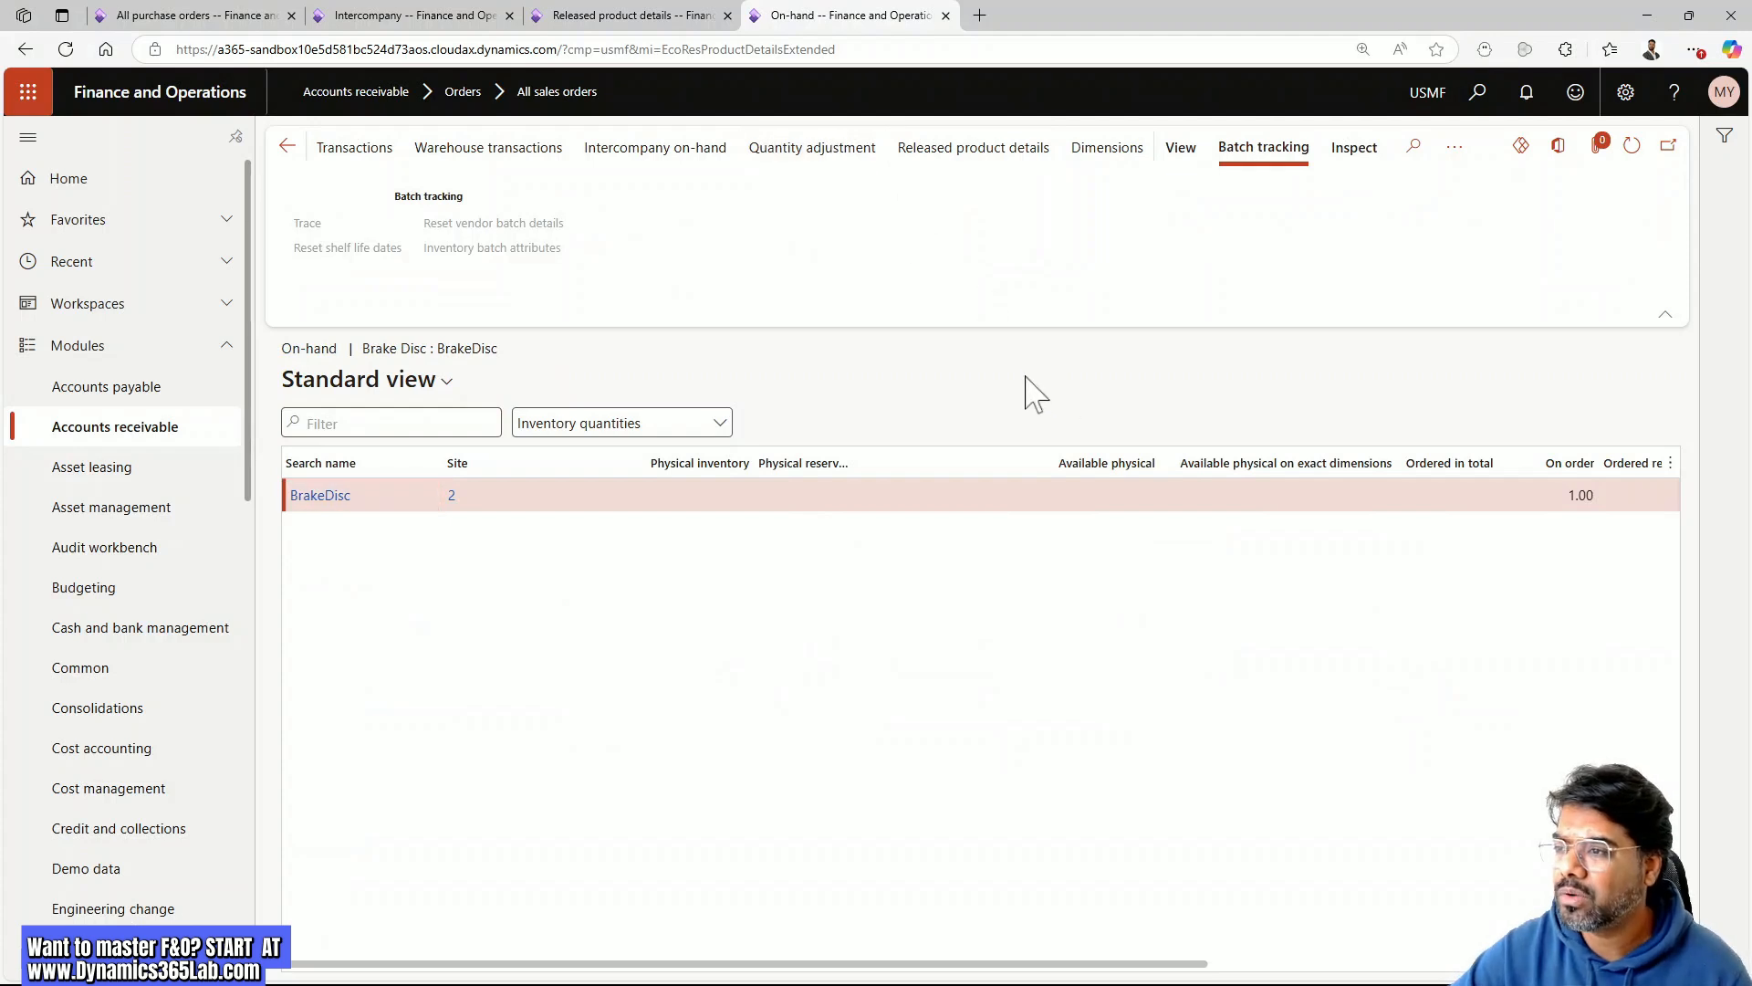
left_click(215, 256)
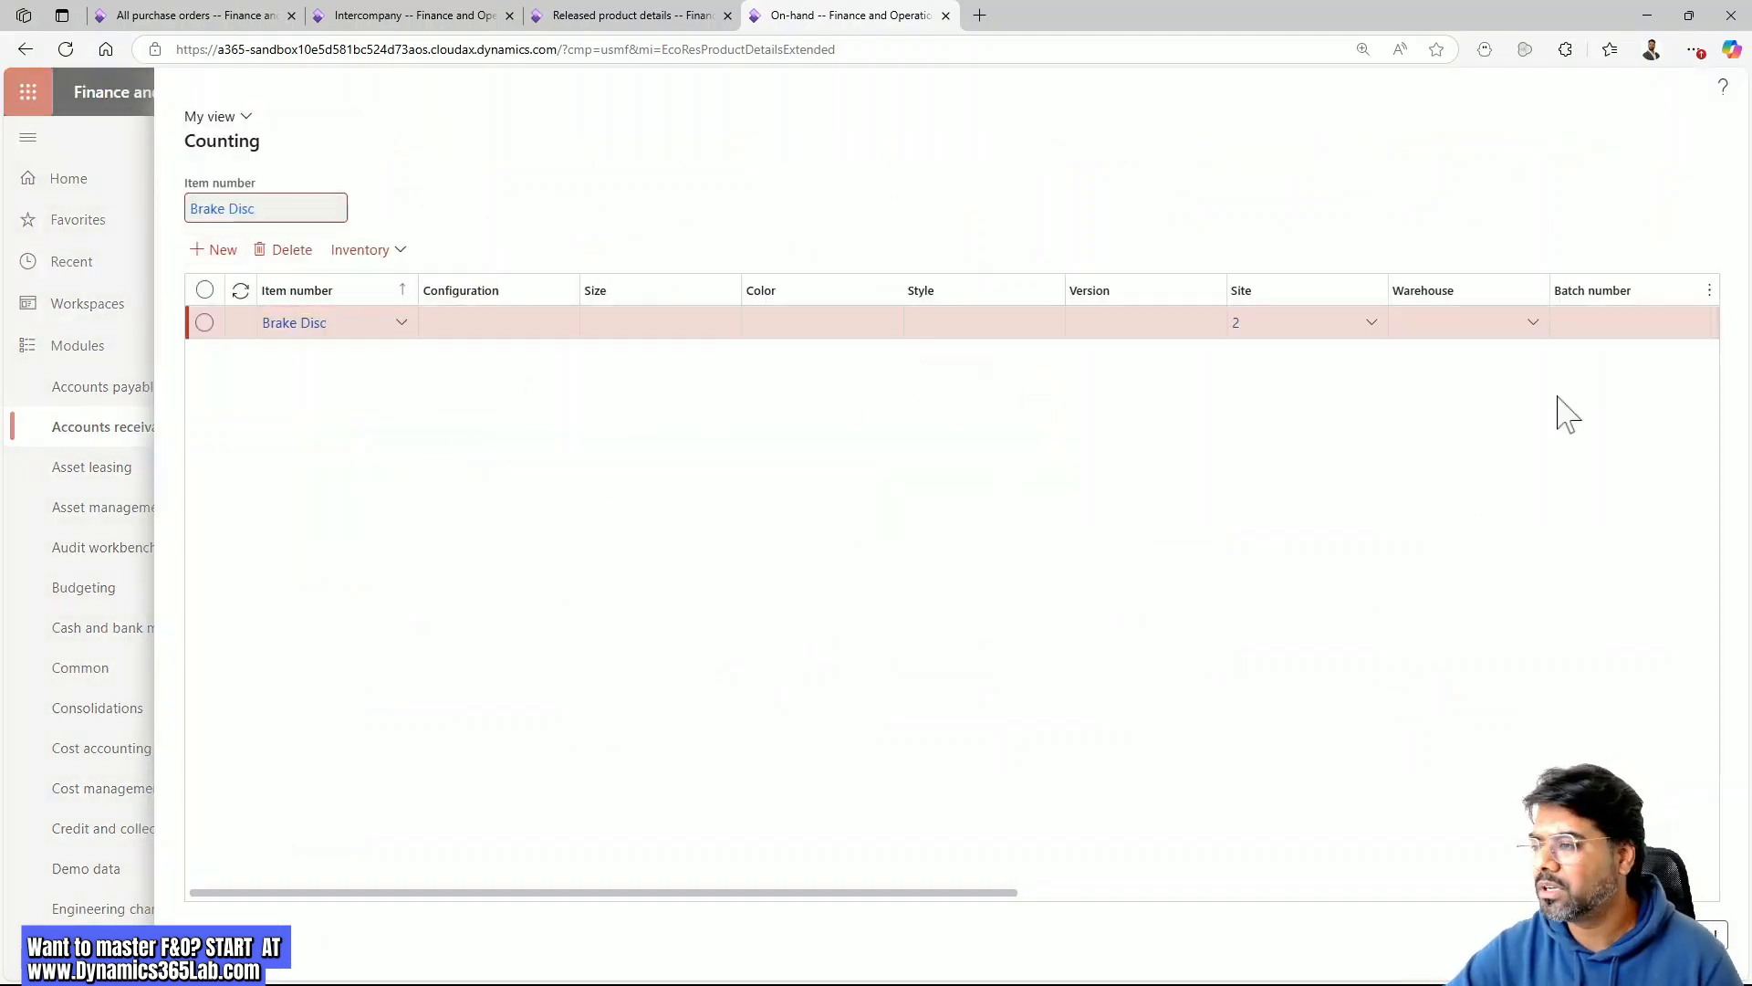
left_click(1522, 325)
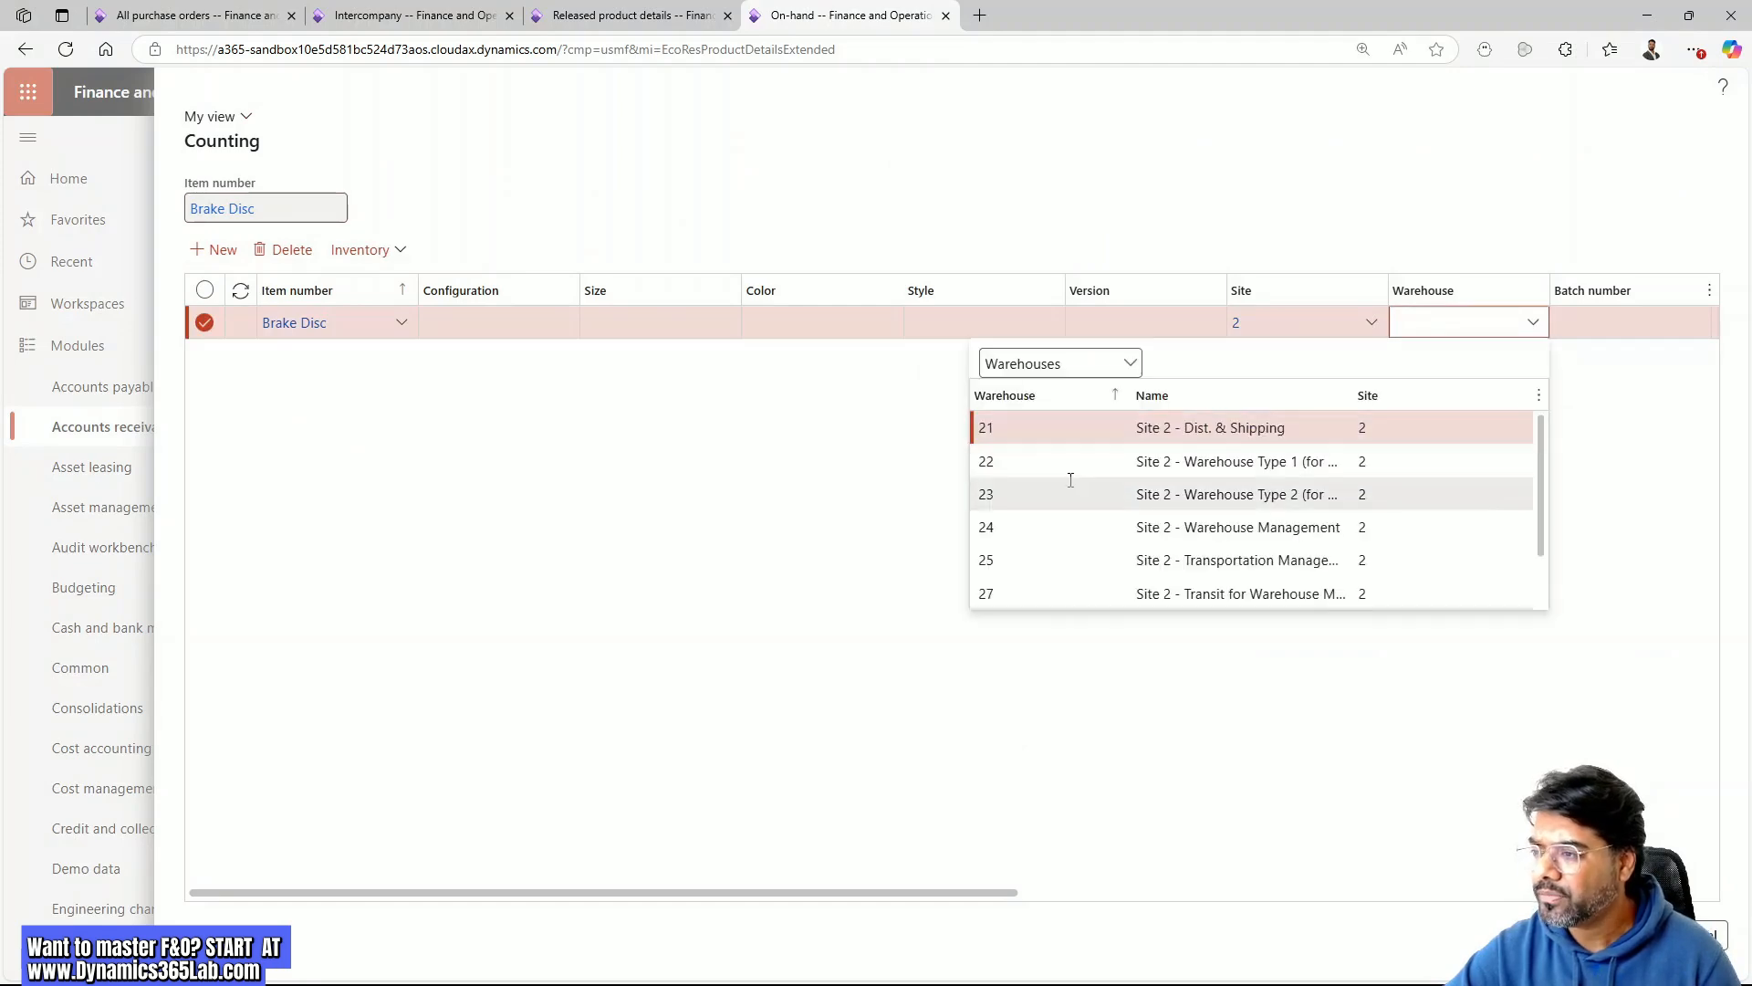
left_click(784, 477)
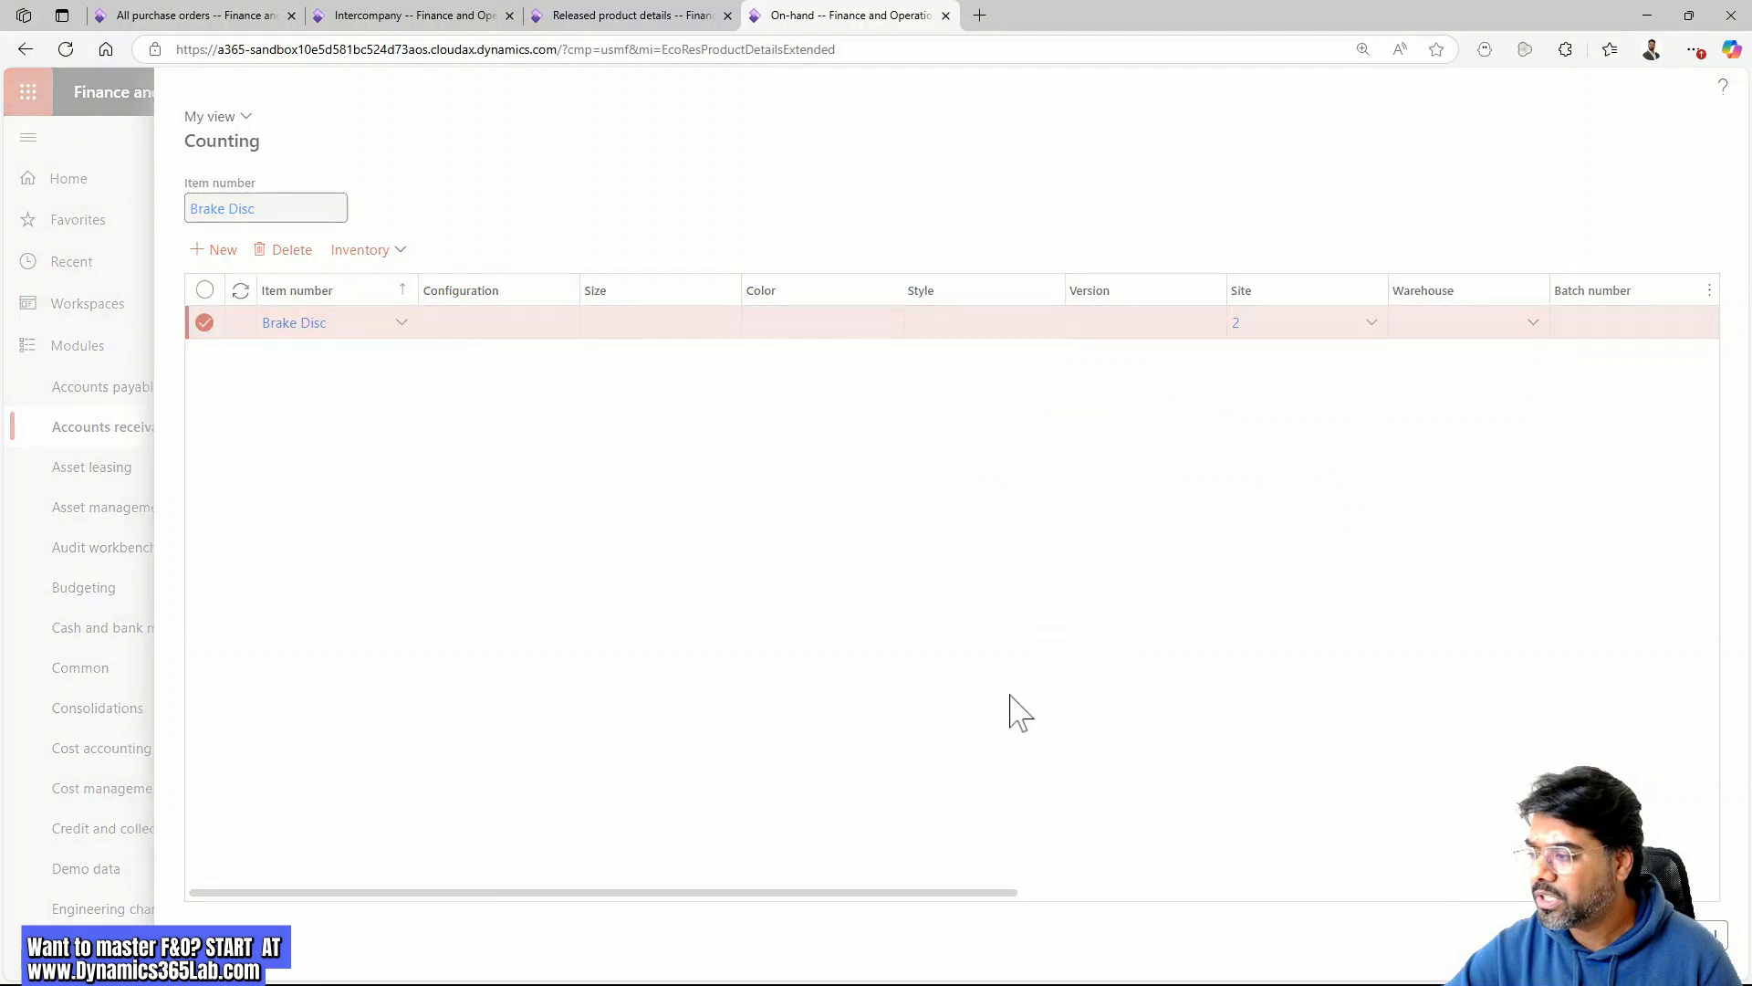
key("Escape")
left_click(1063, 509)
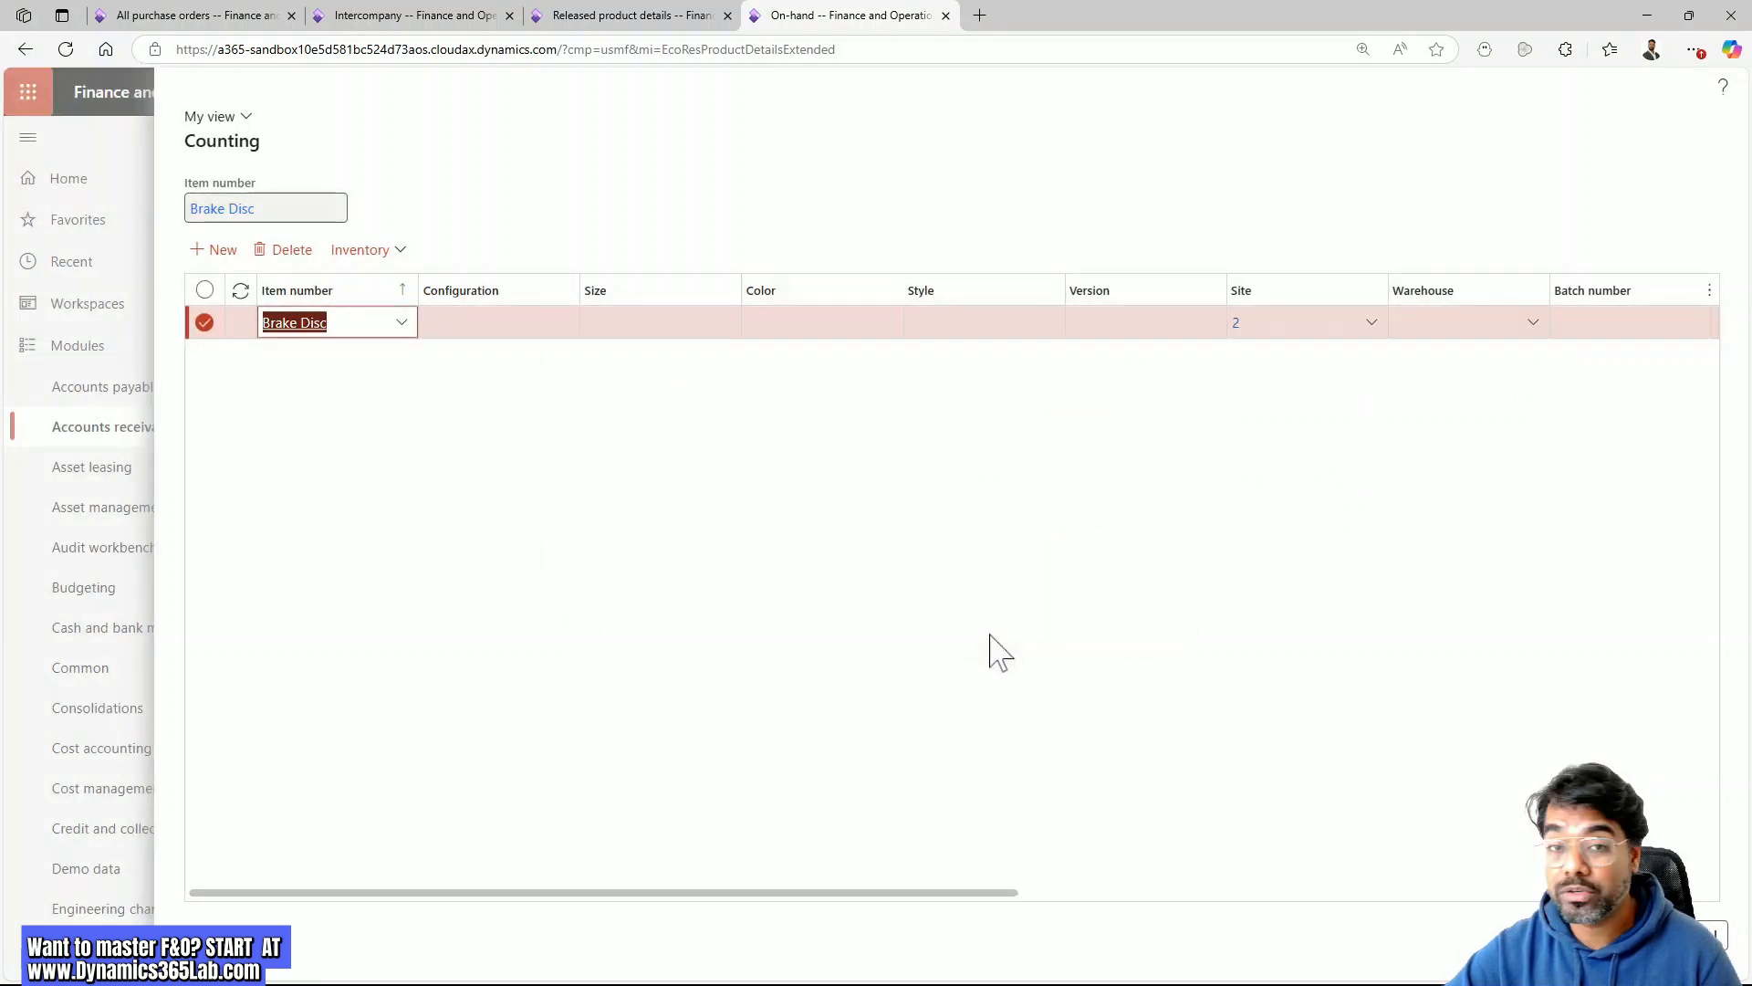
left_click(1690, 935)
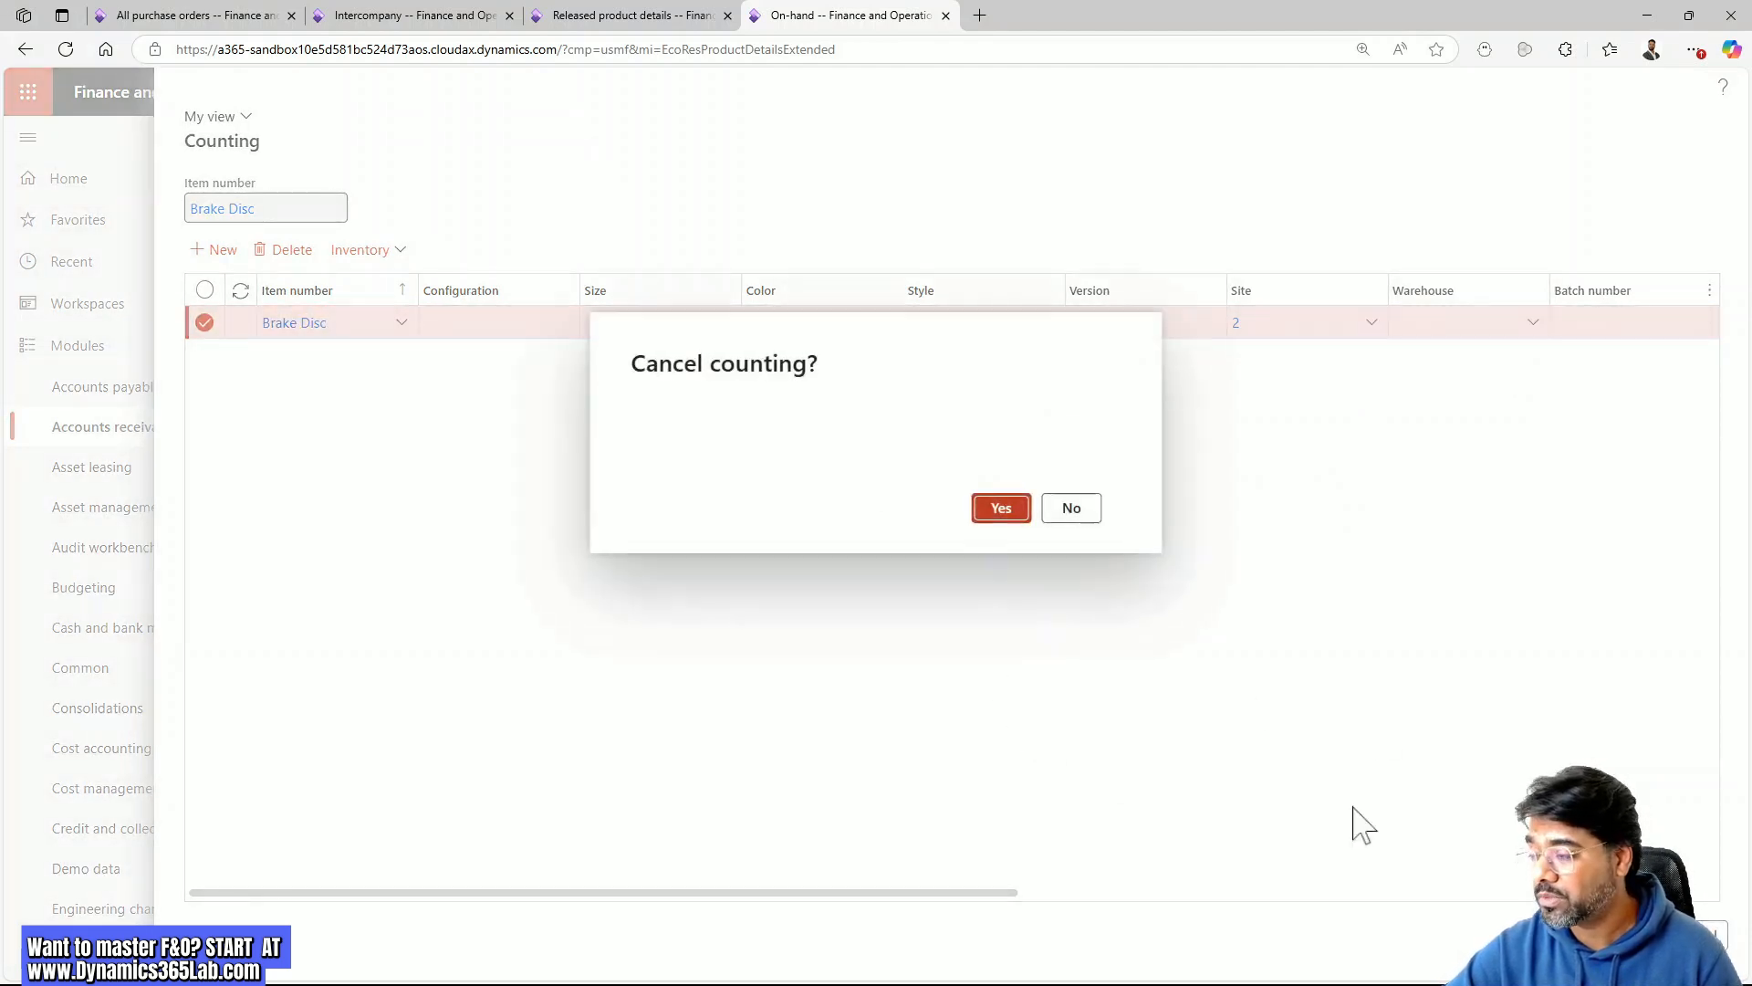
left_click(977, 507)
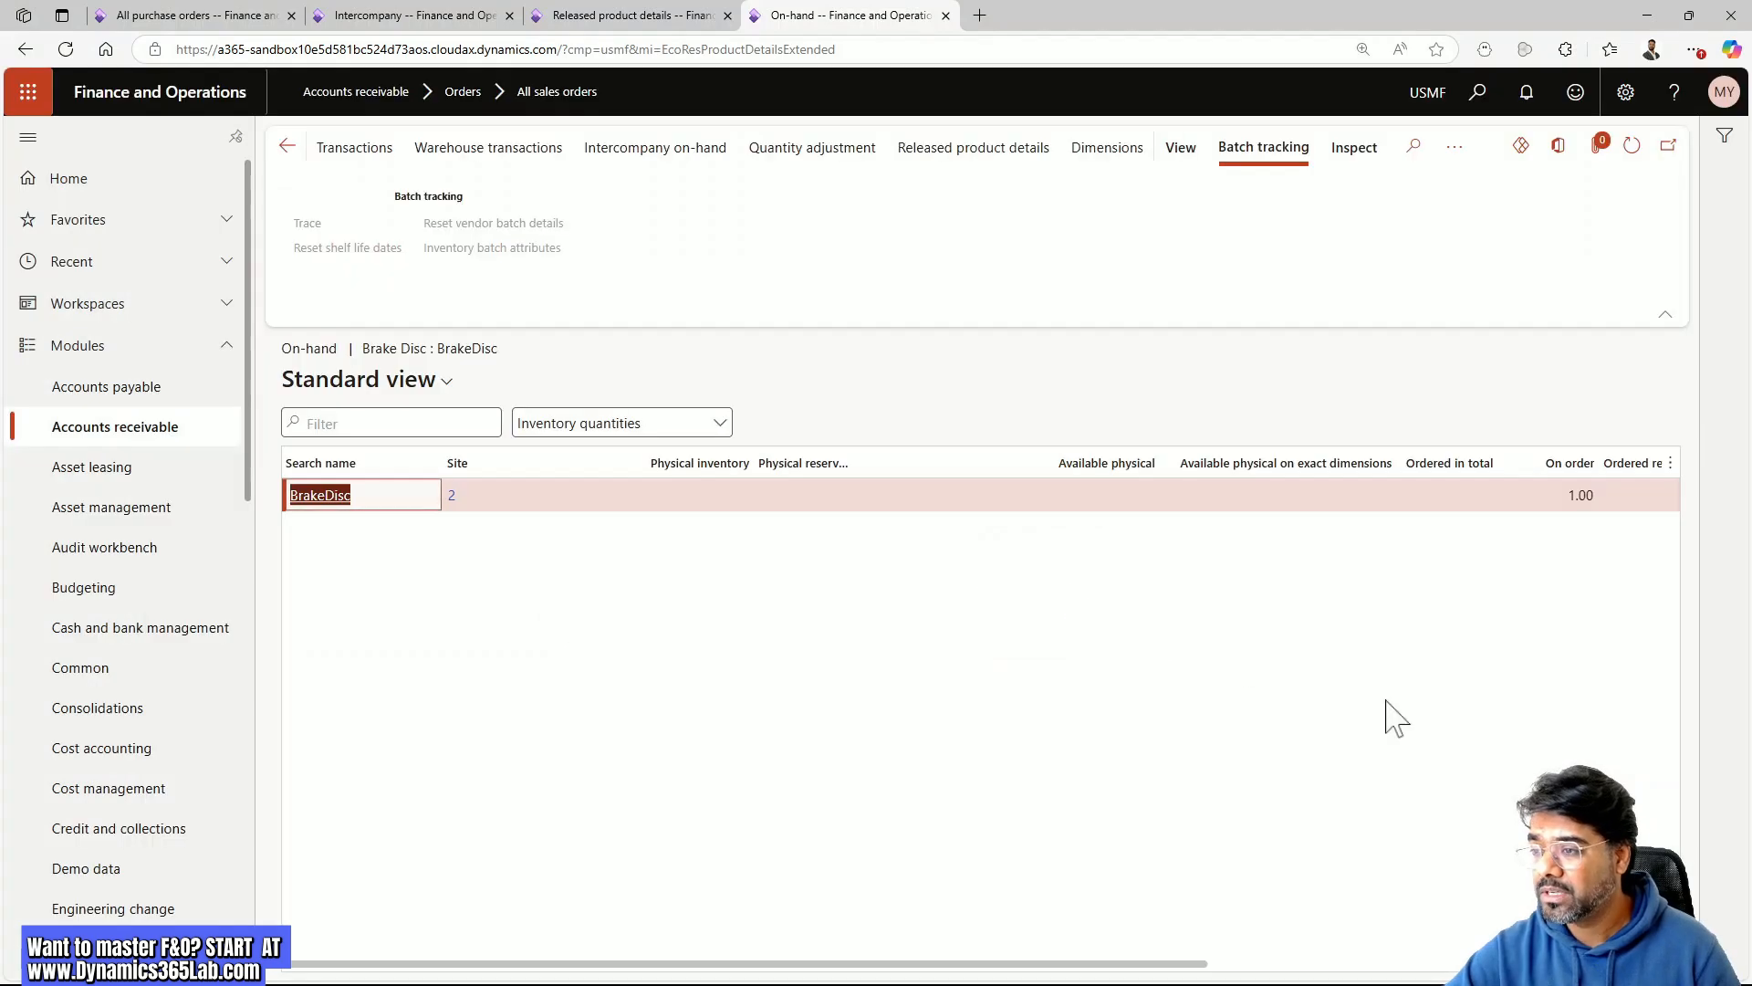
Return to the ADC Motor intercom sales order and set the Brake Disc line's warehouse to 21
left_click(286, 146)
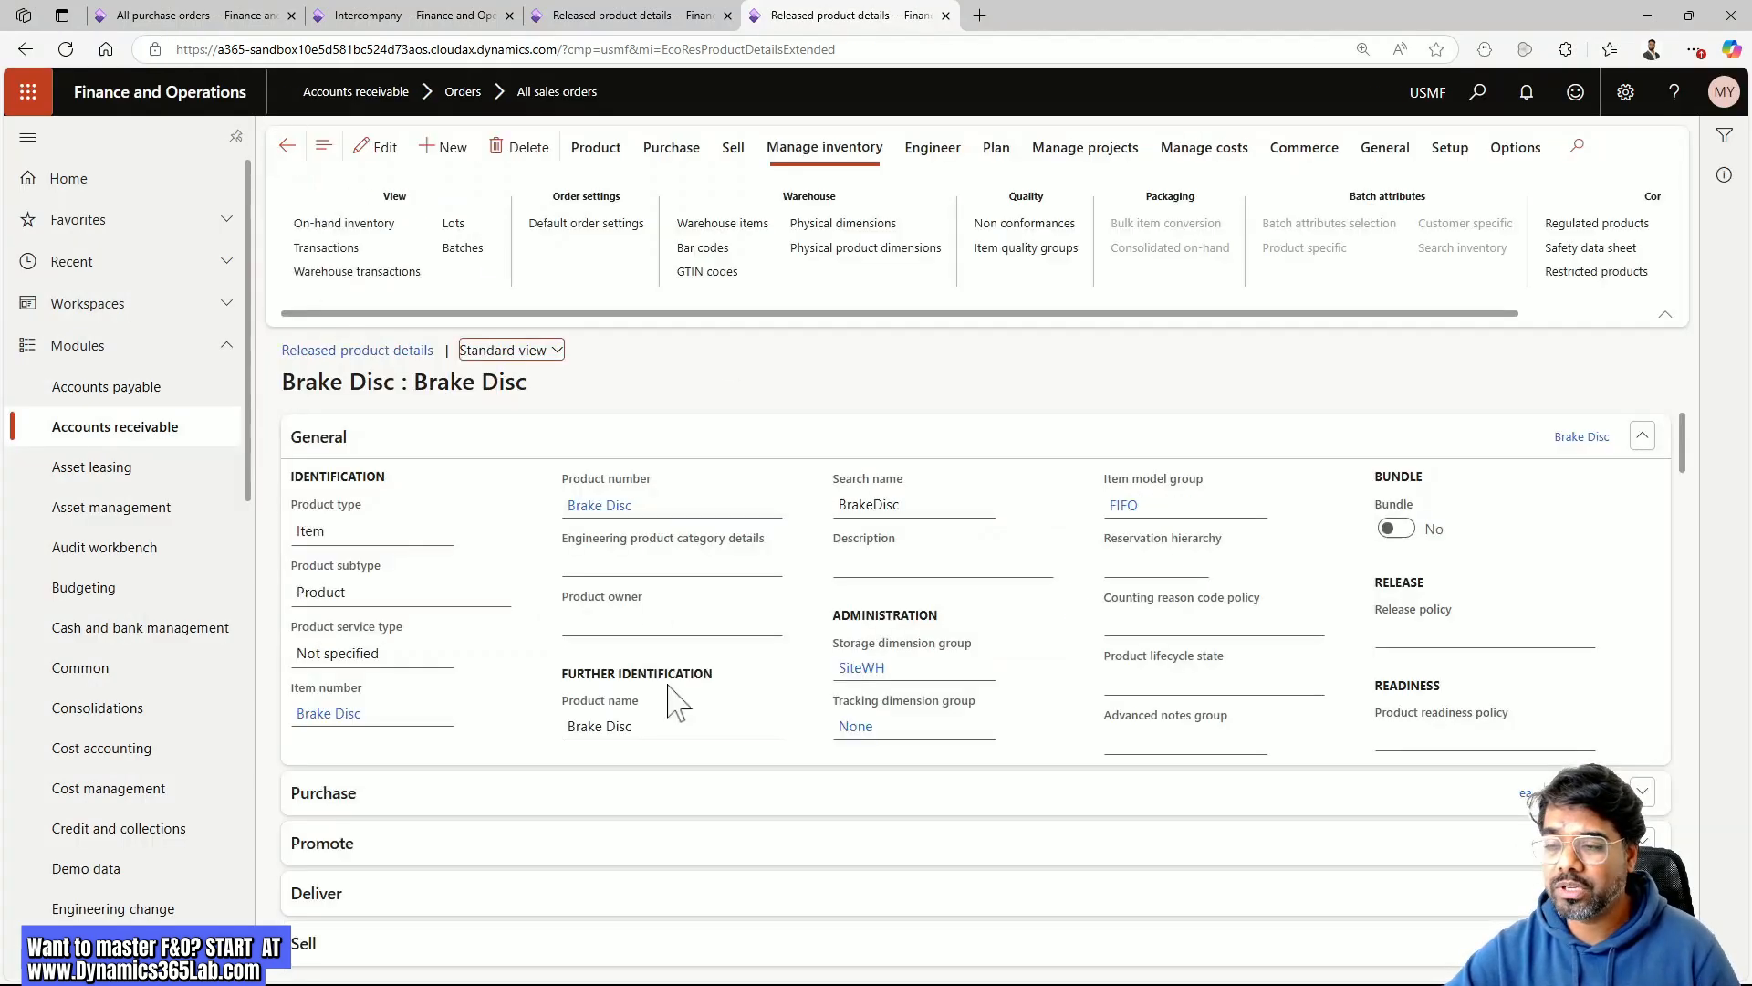
left_click(287, 146)
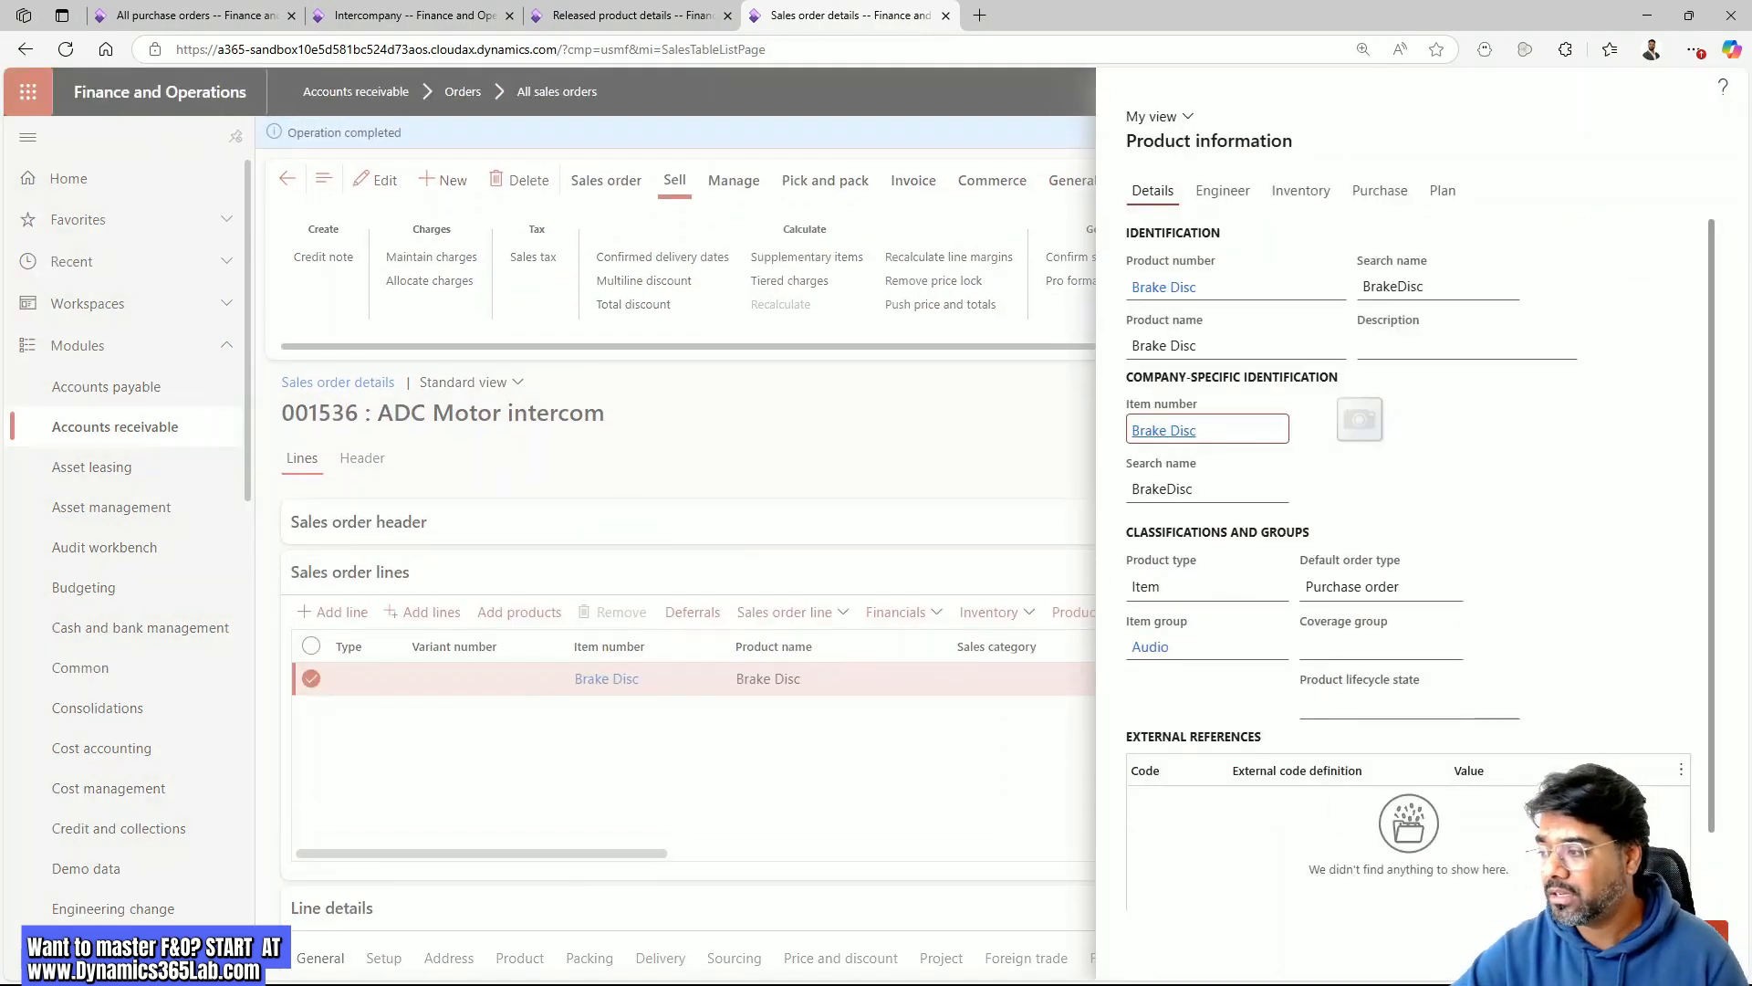
left_click(1699, 932)
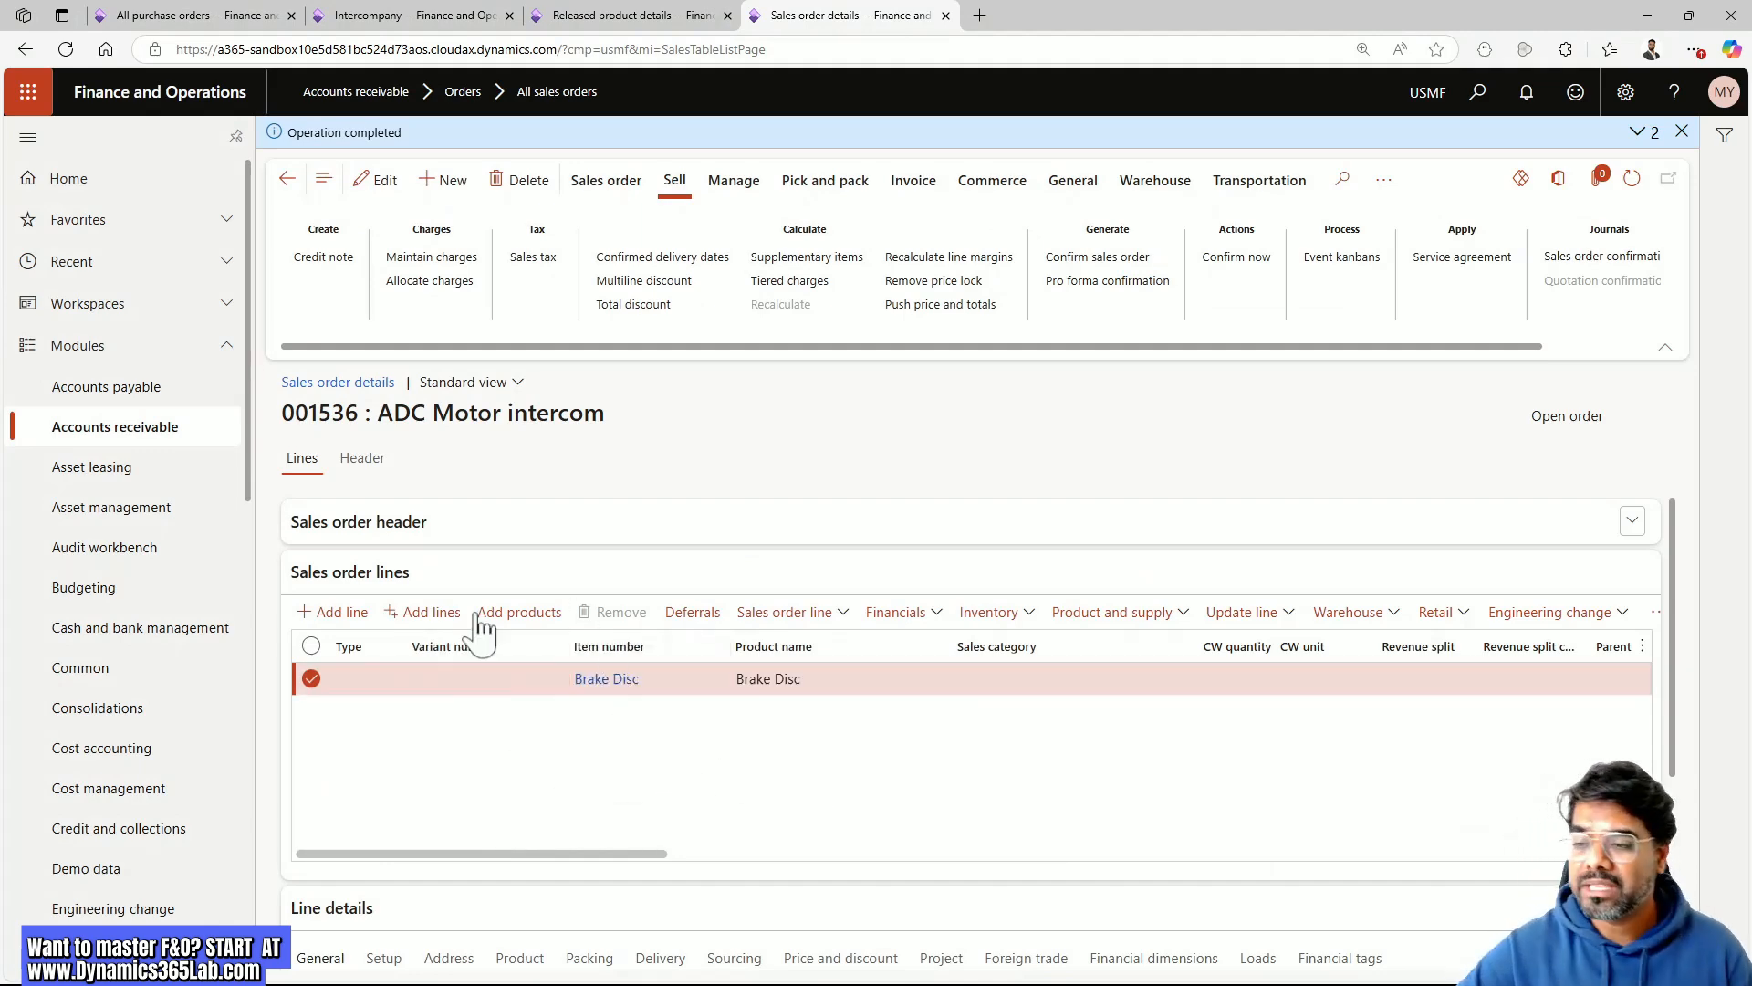
left_click_drag(559, 855, 965, 927)
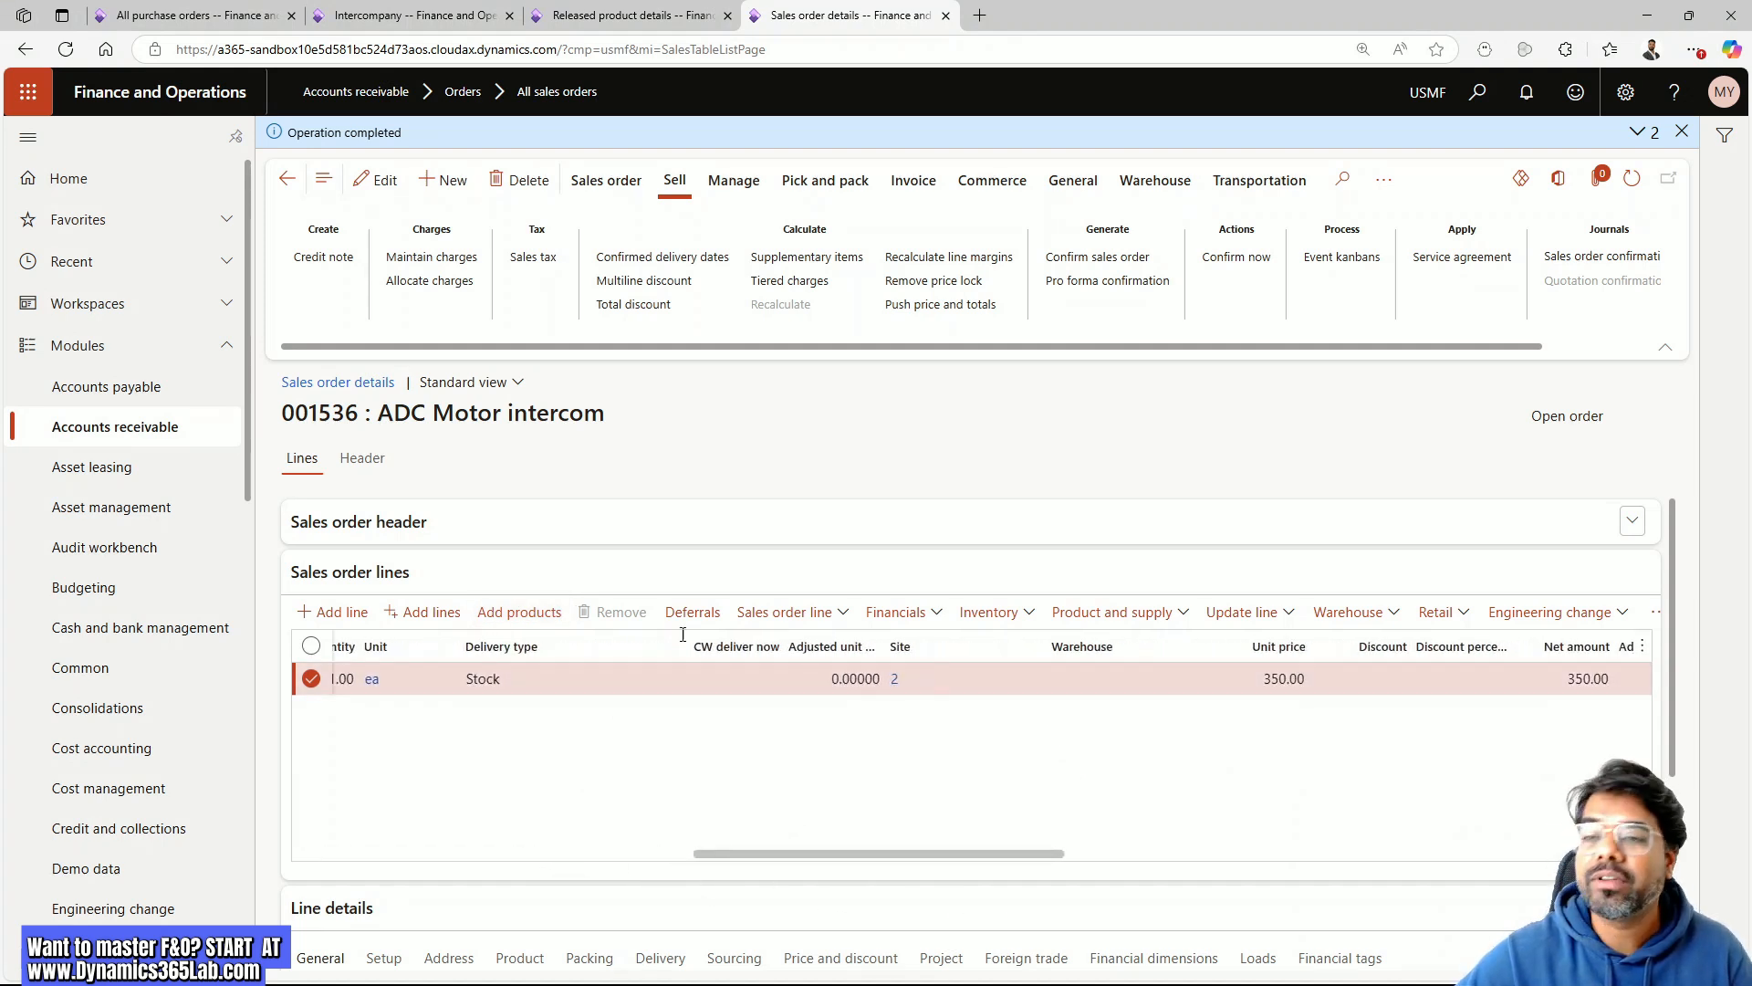
left_click(390, 177)
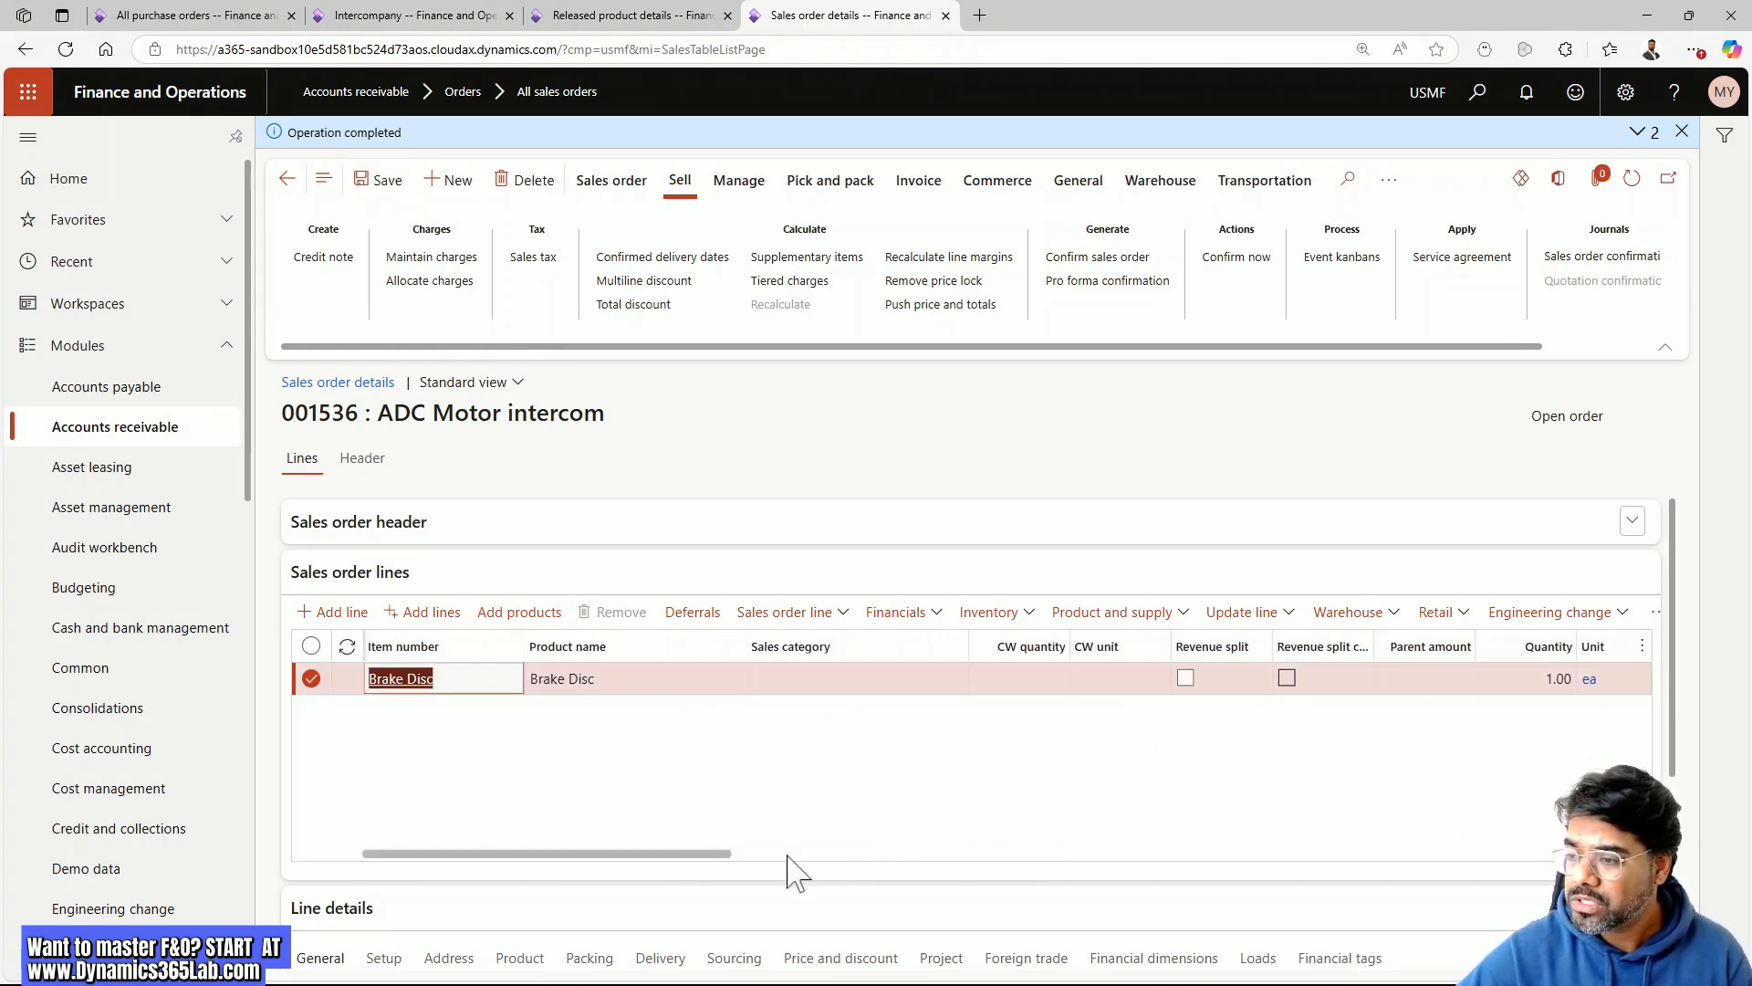
left_click_drag(685, 855, 1056, 879)
left_click(1088, 690)
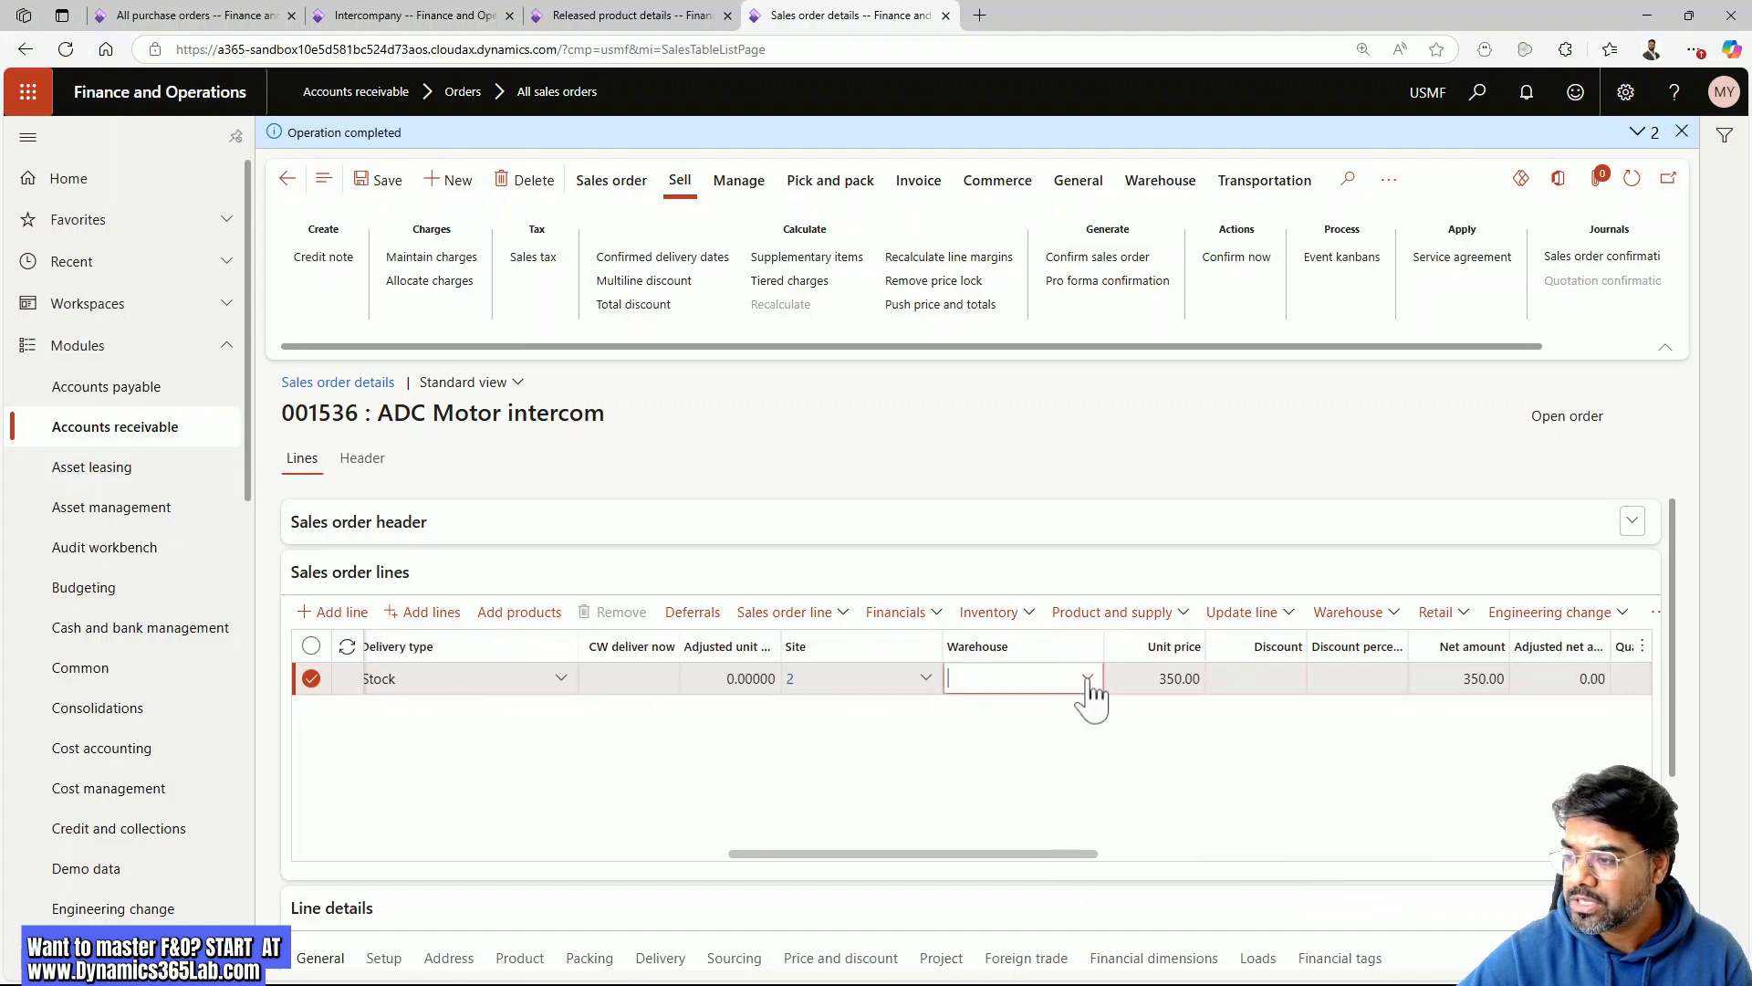
left_click(1088, 680)
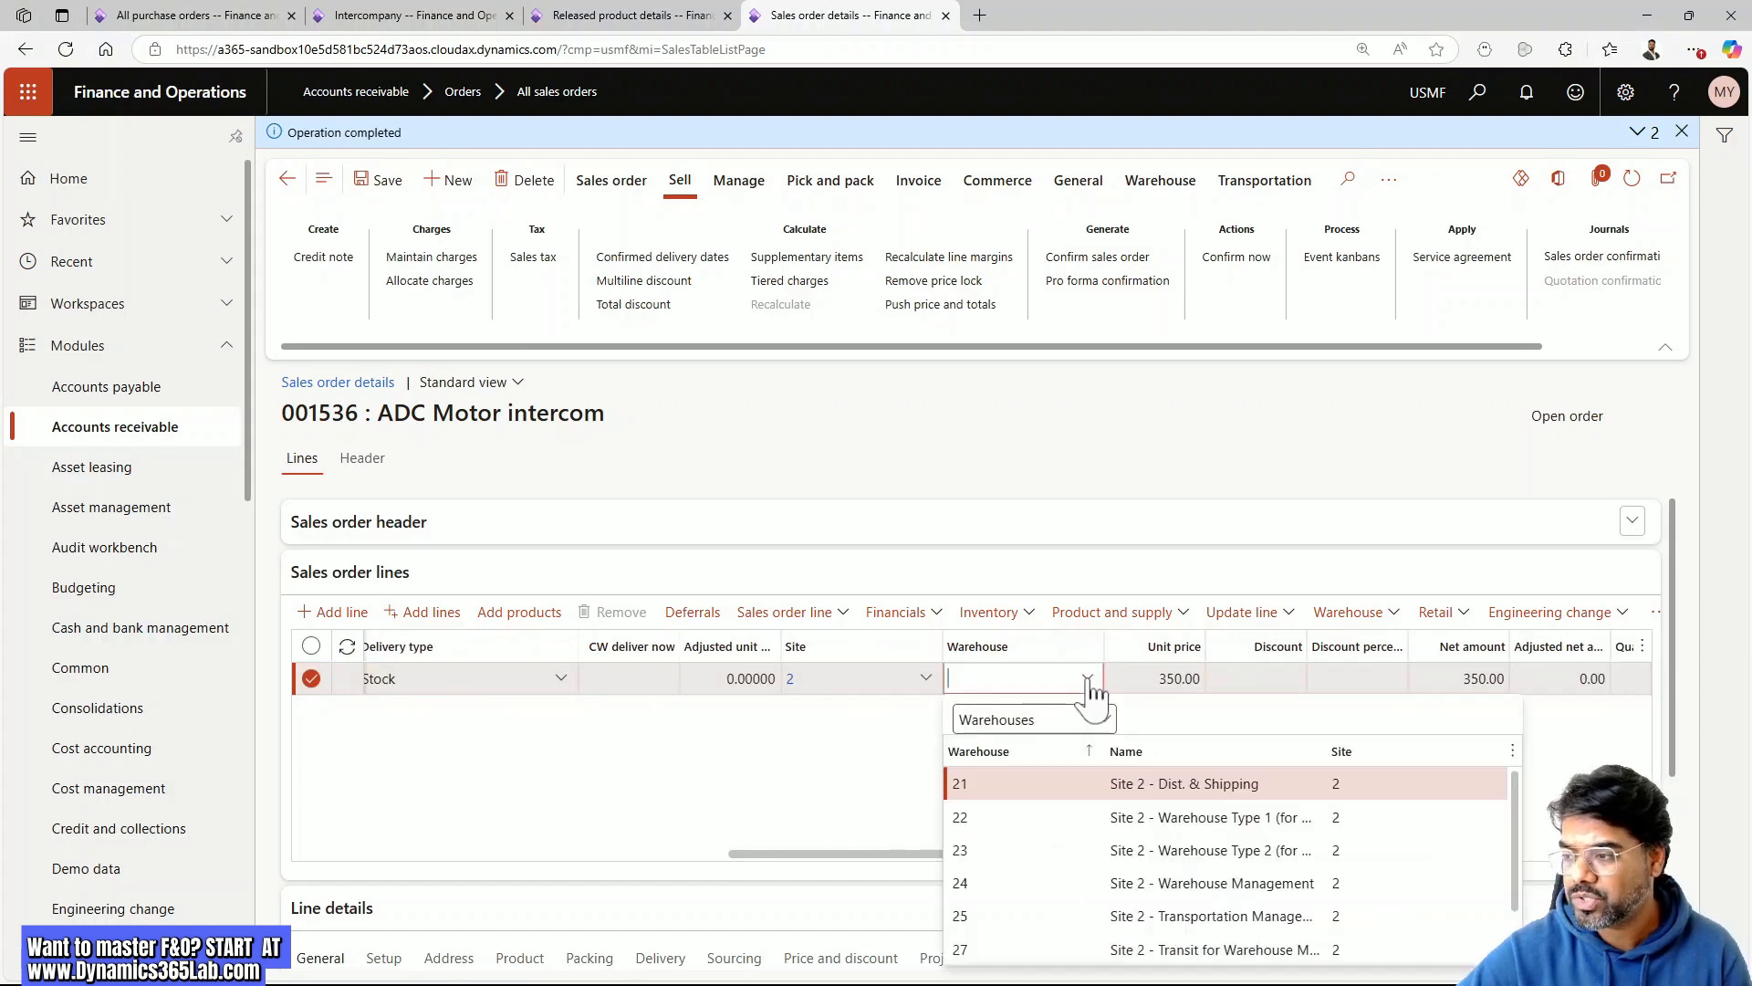
left_click(1011, 785)
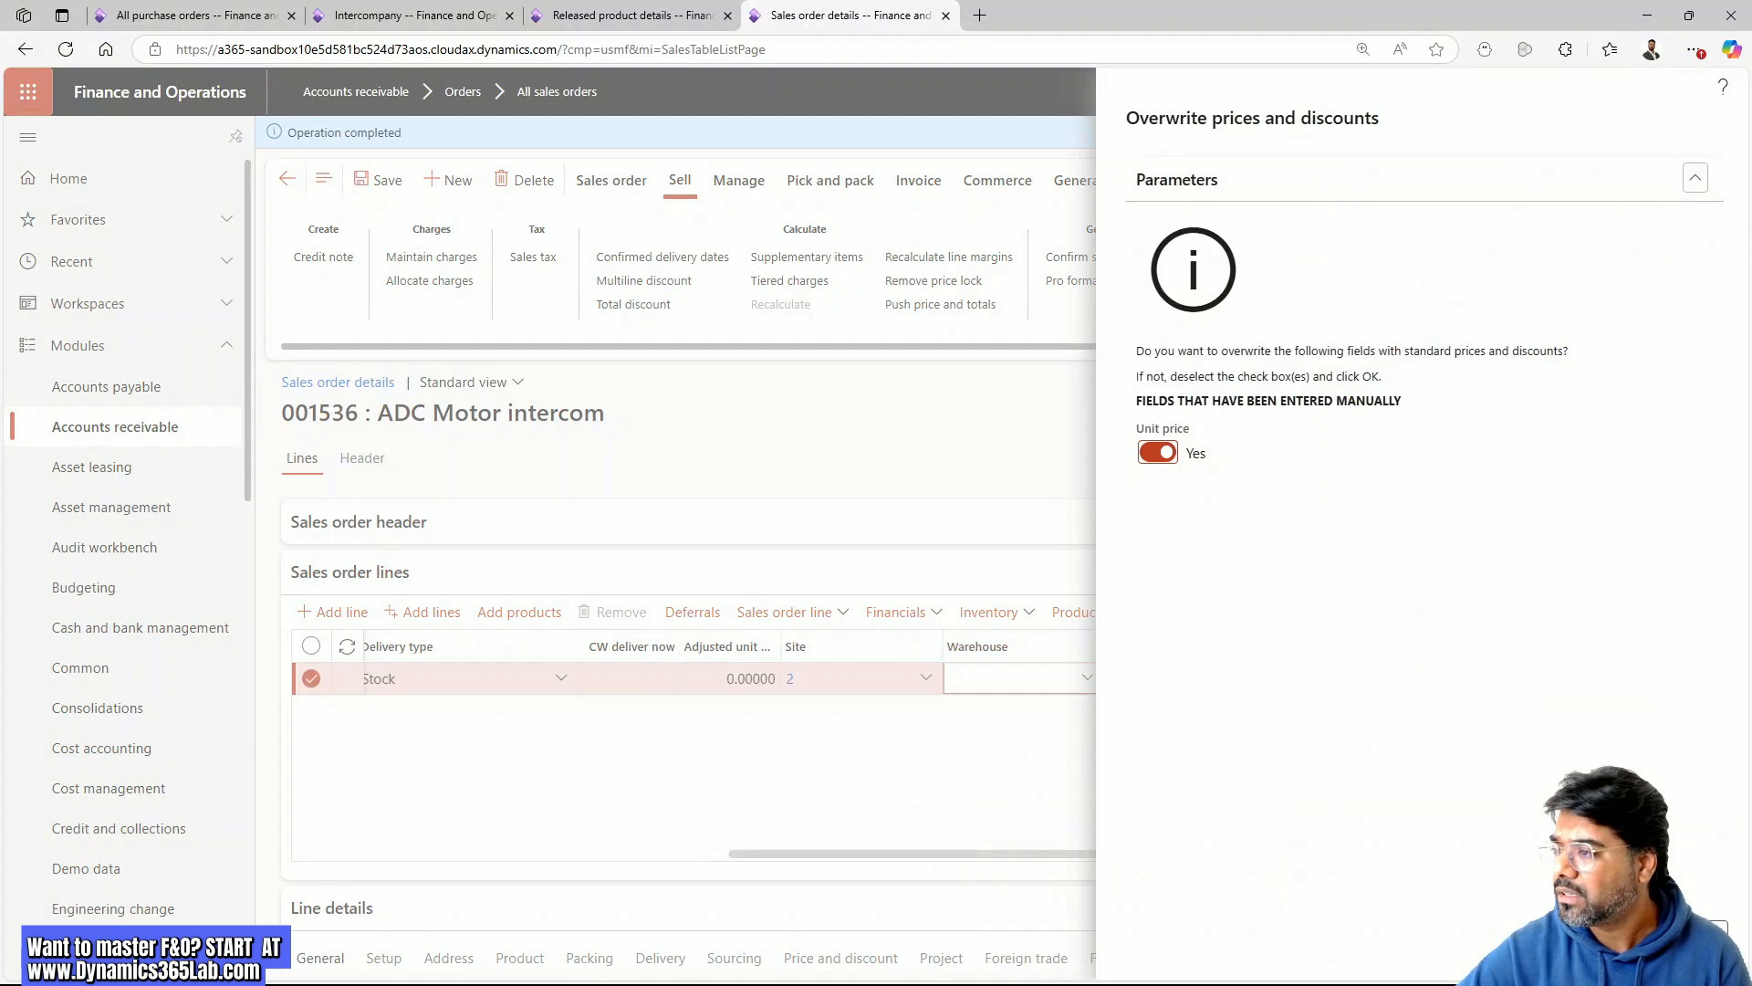
Check the fallback warehouse in USMF's Inventory and warehouse management parameters
left_click(630, 16)
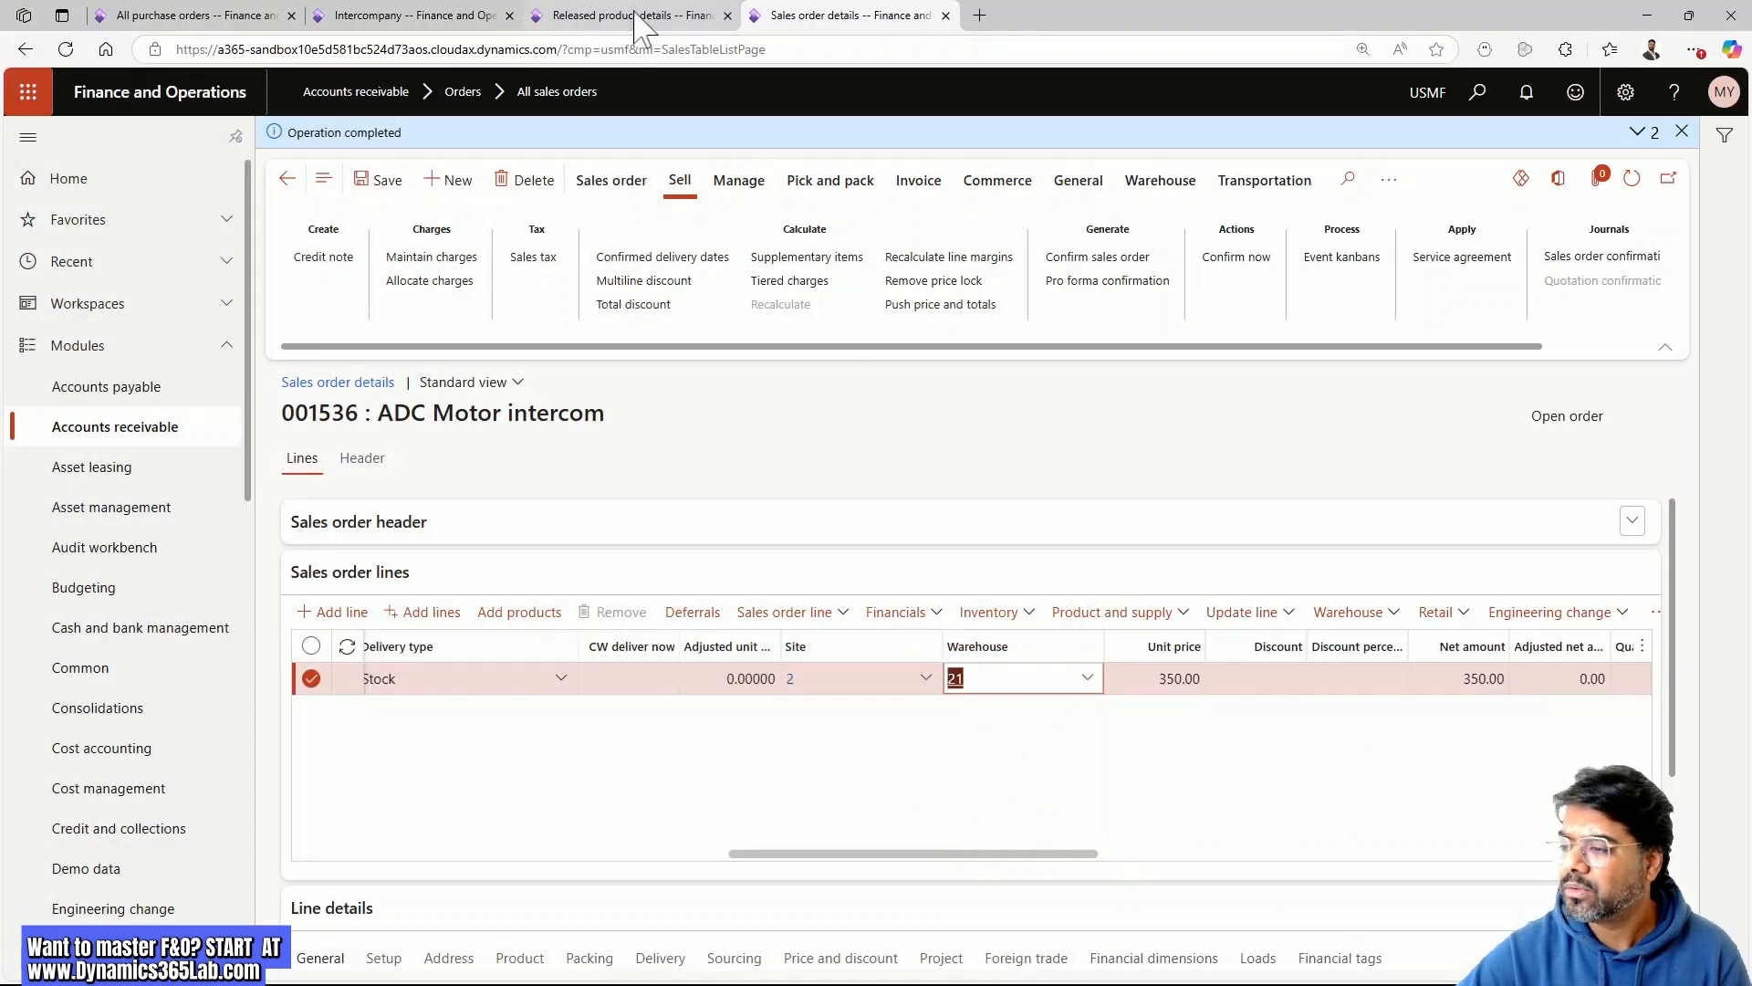
left_click(128, 594)
scroll(144, 639, "up", 2)
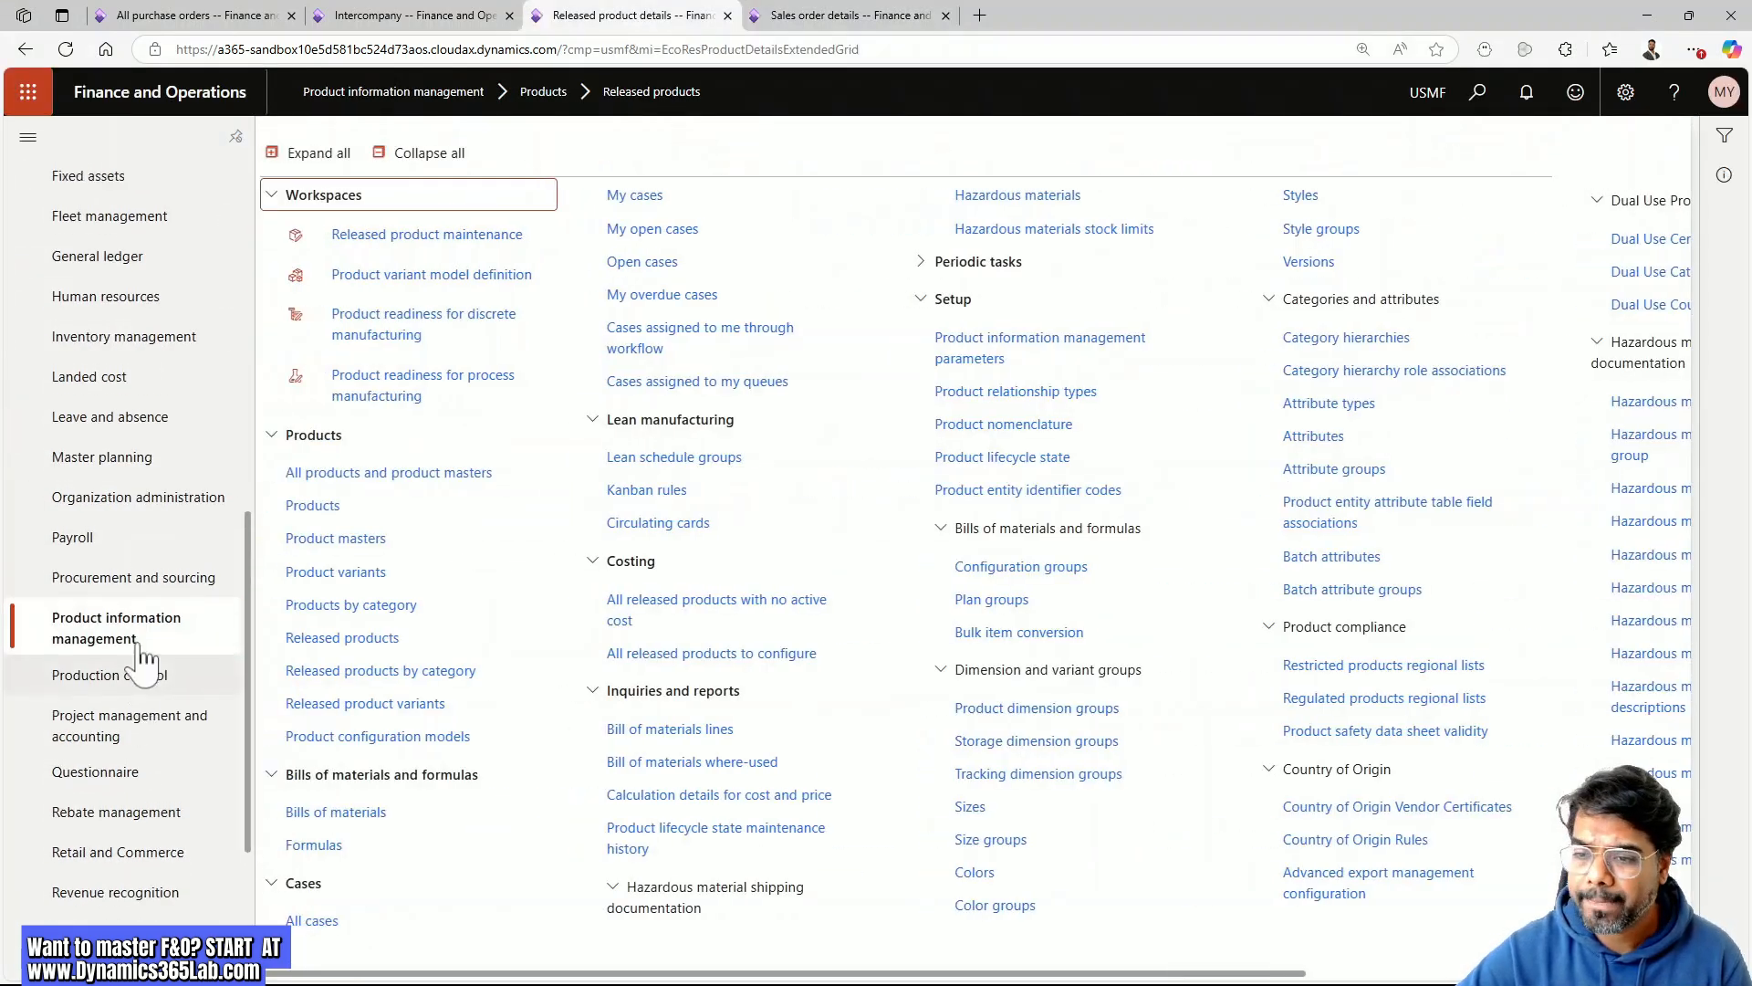
left_click(146, 493)
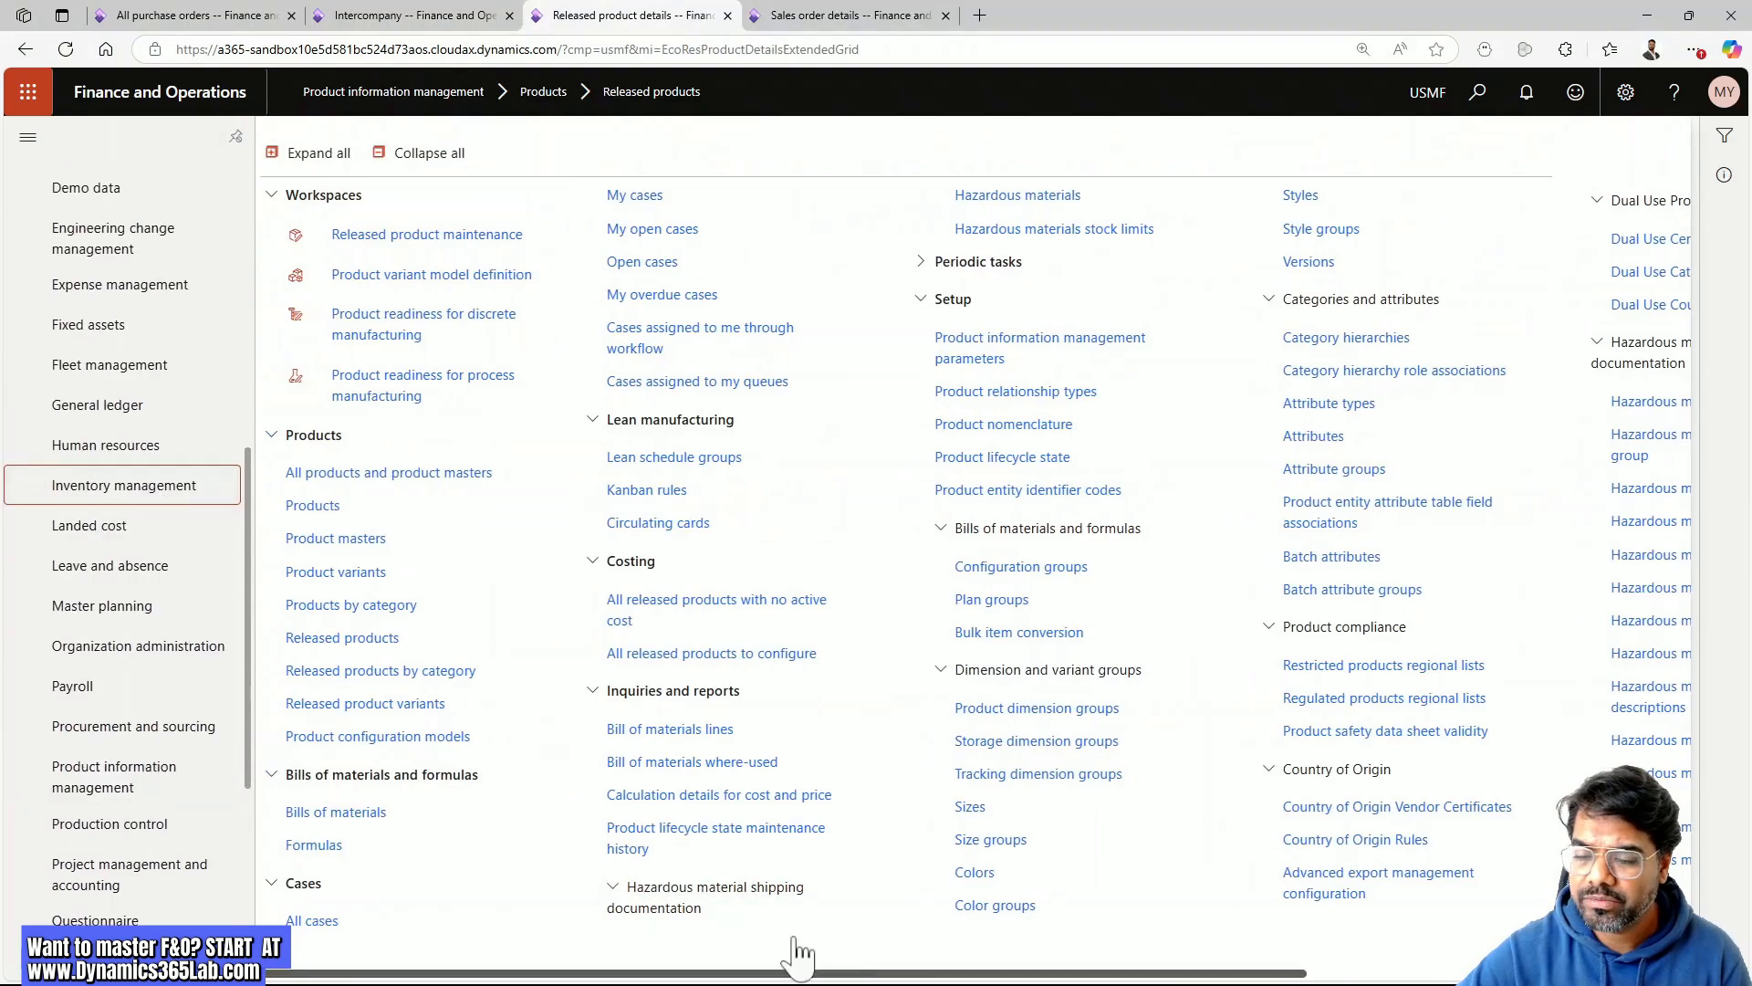
left_click_drag(700, 977, 1311, 977)
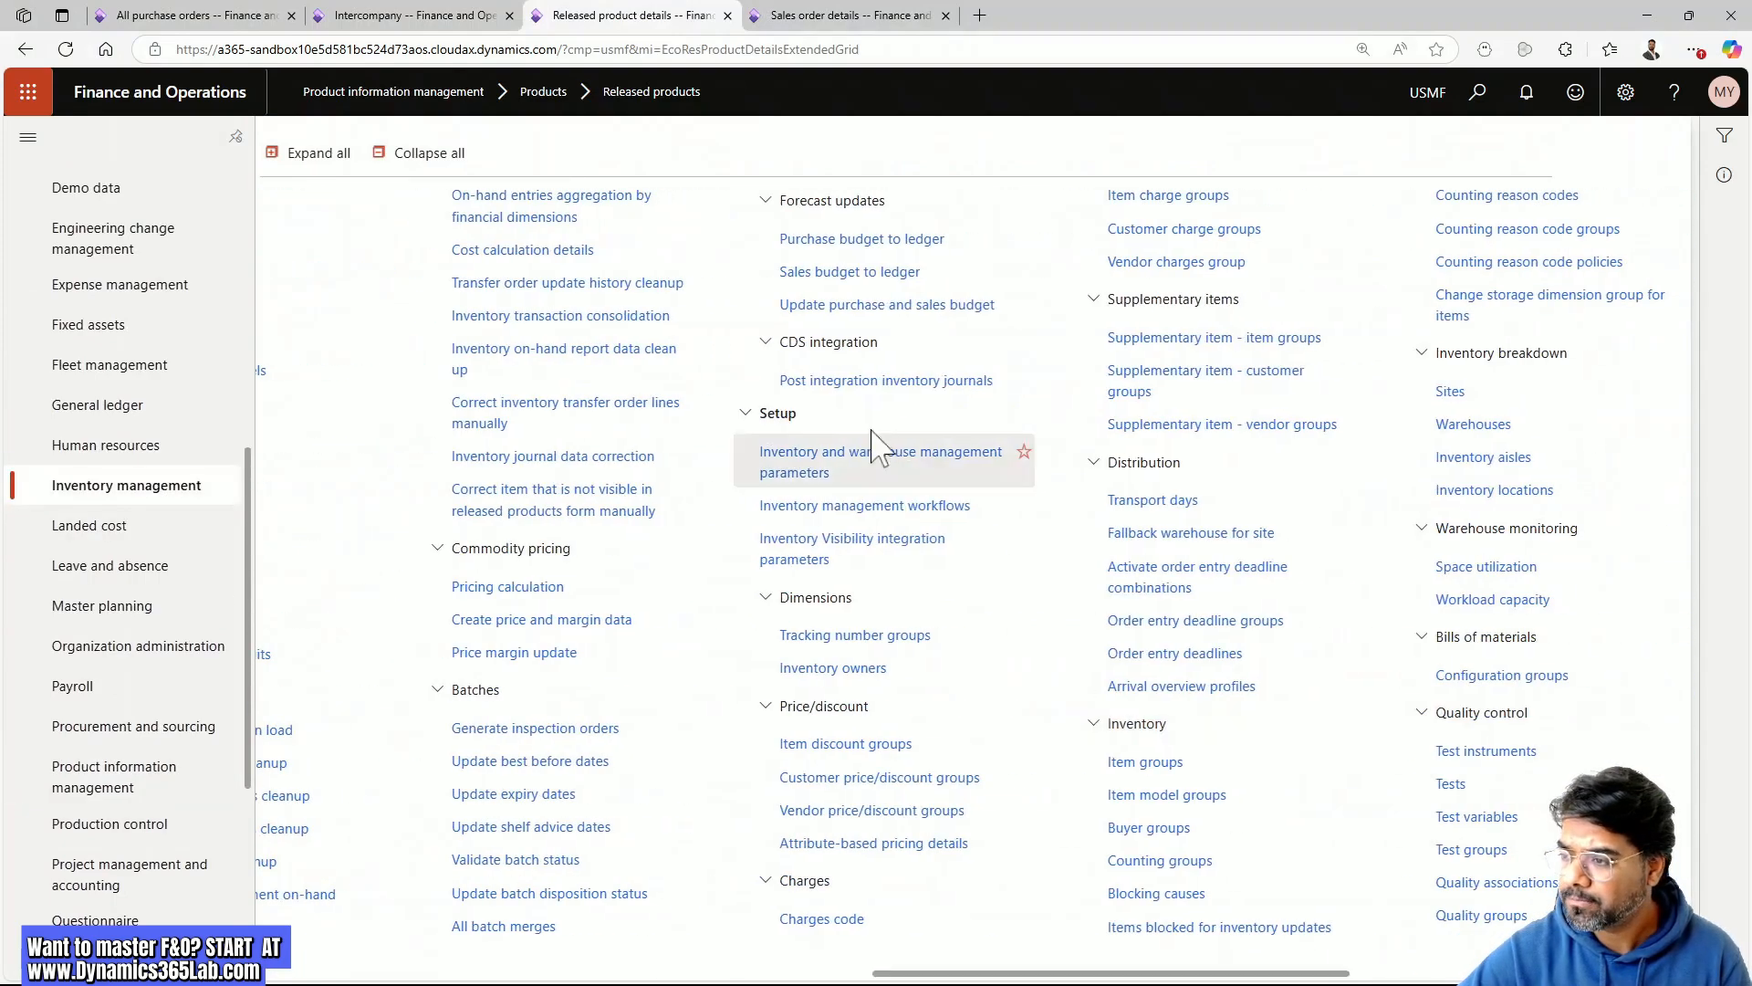
left_click(866, 451)
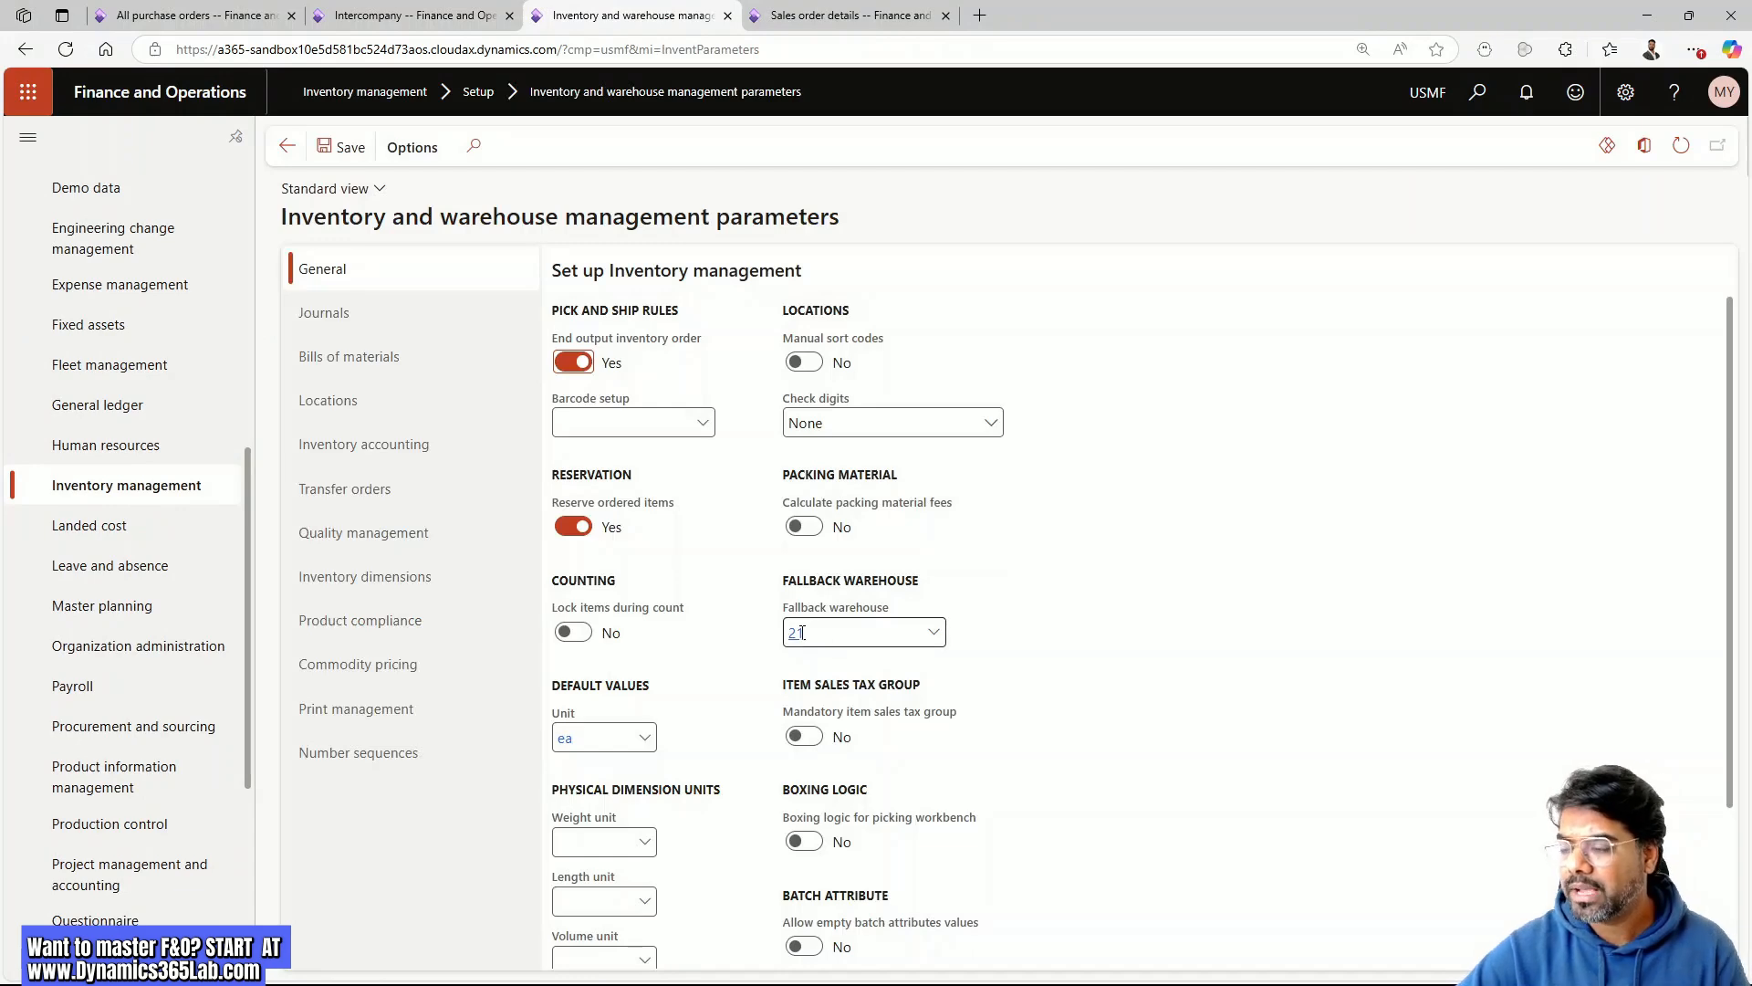
mouse_move(801, 632)
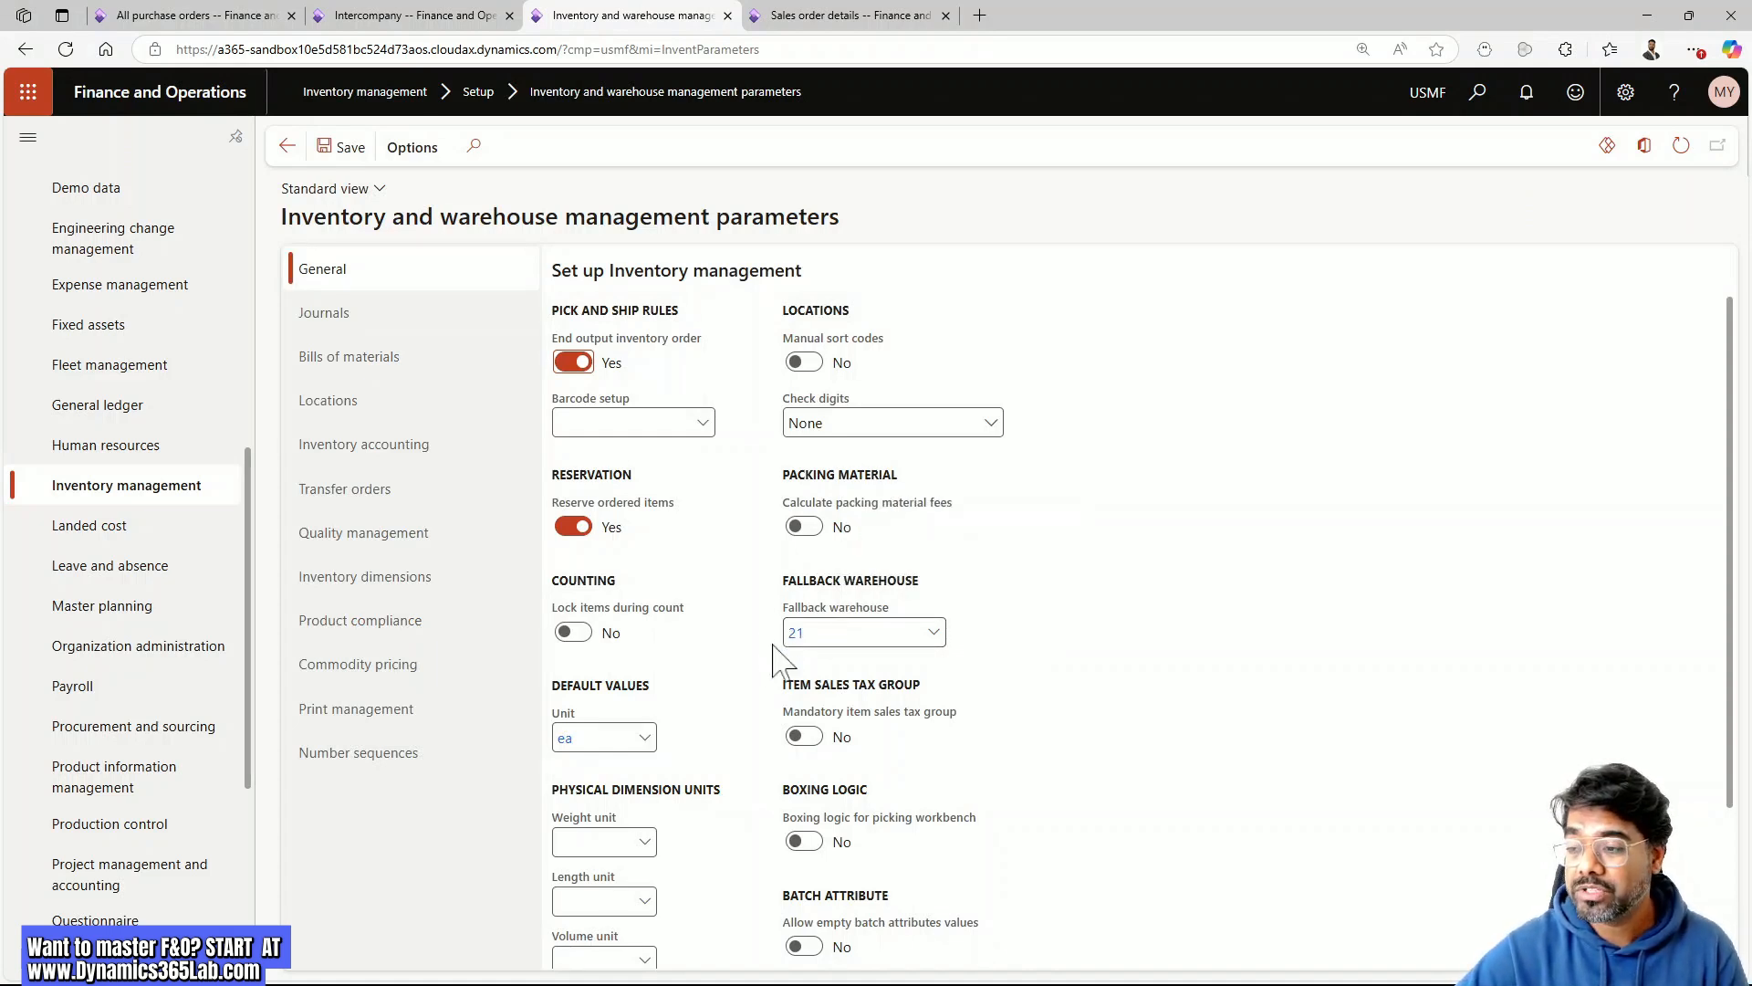
Go back to the ADC Motor intercom sales order and open Brake Disc's on-hand inventory
left_click(855, 19)
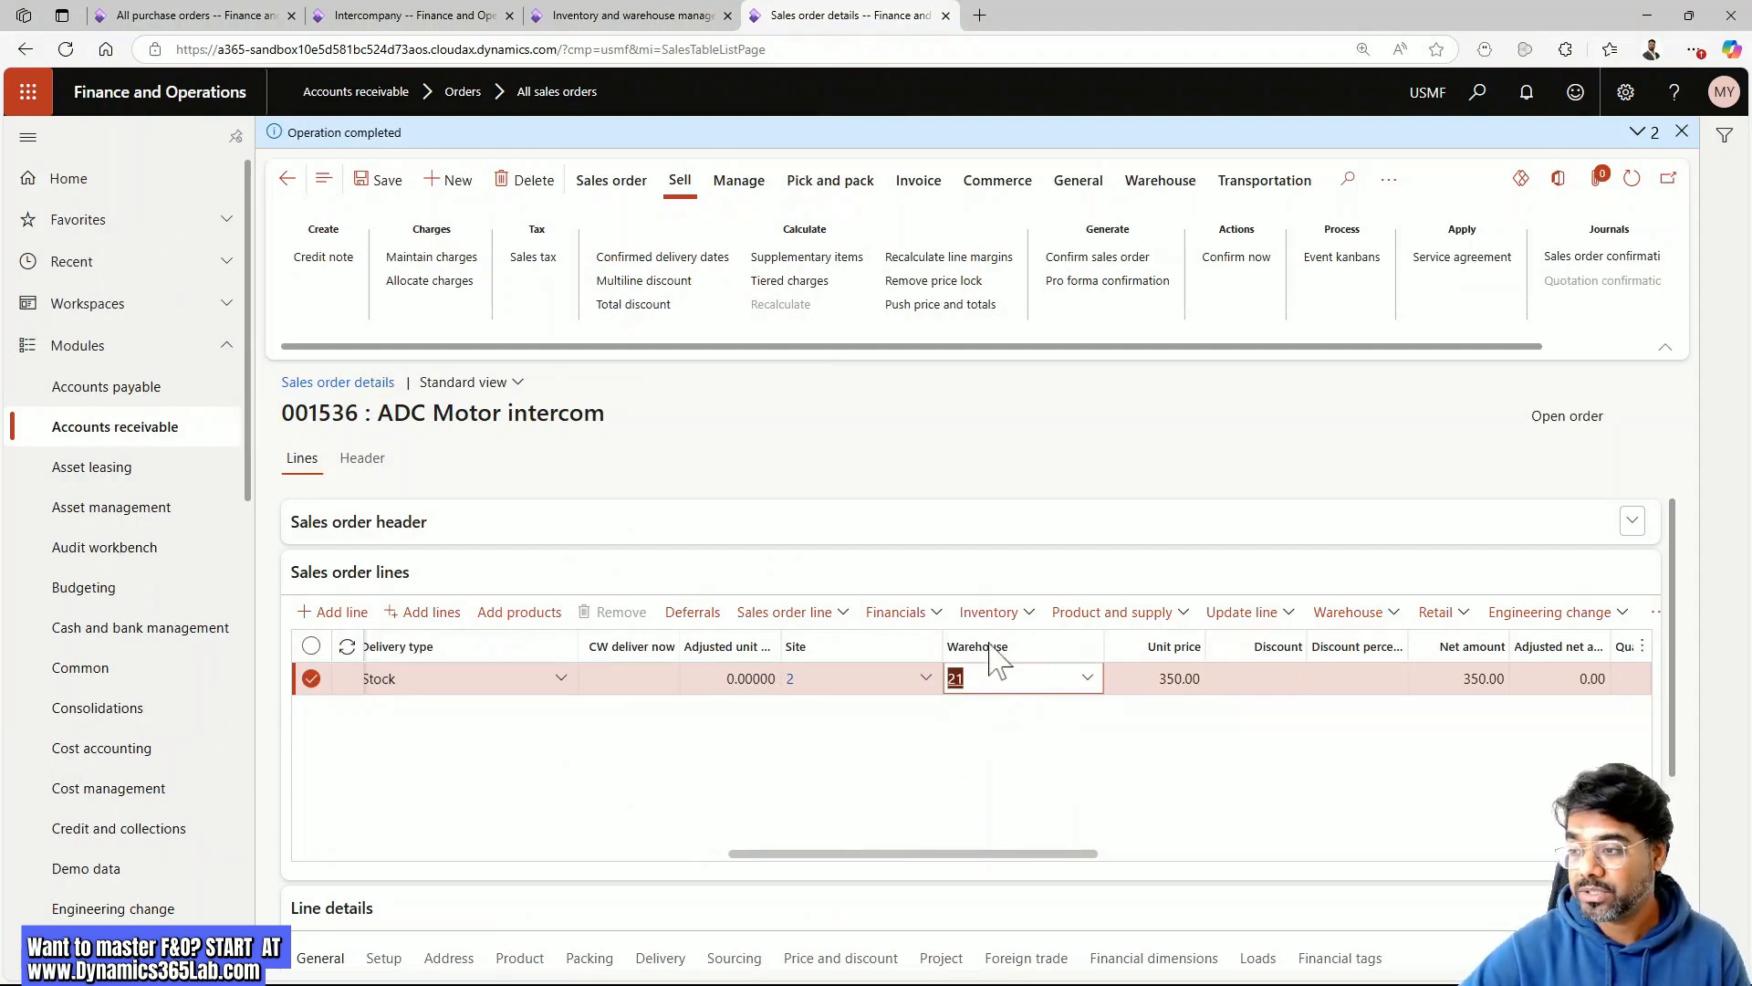
left_click(923, 813)
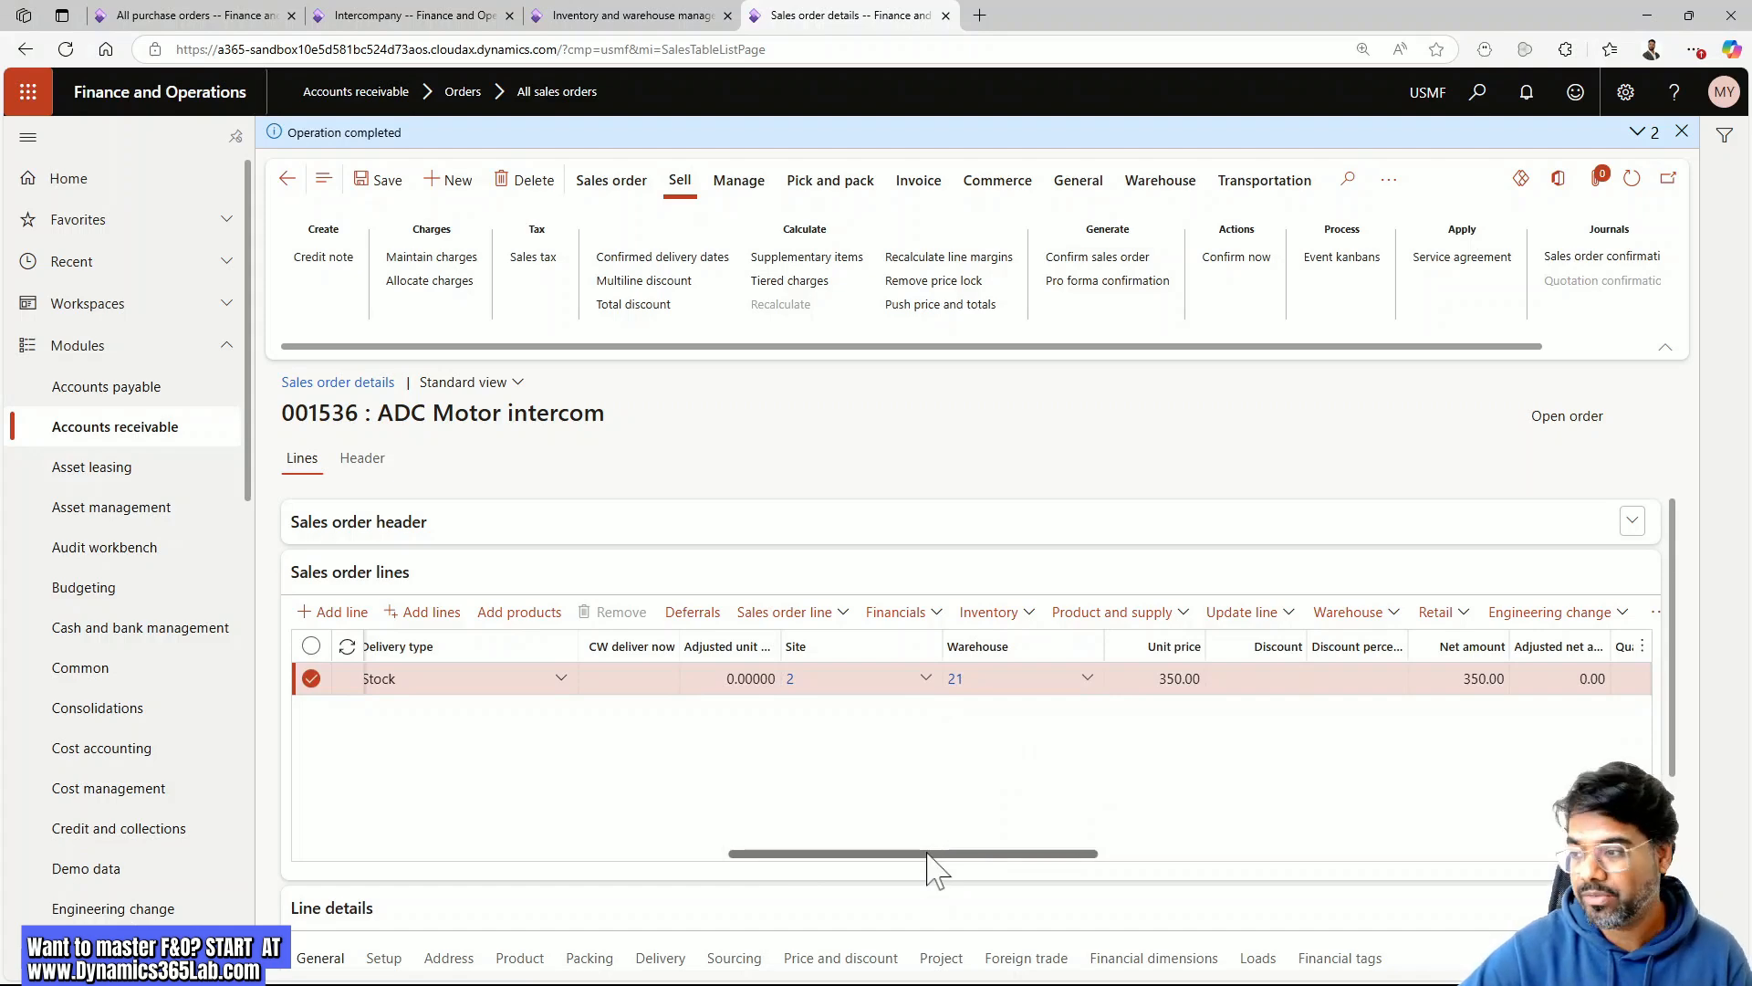
left_click_drag(929, 855, 387, 821)
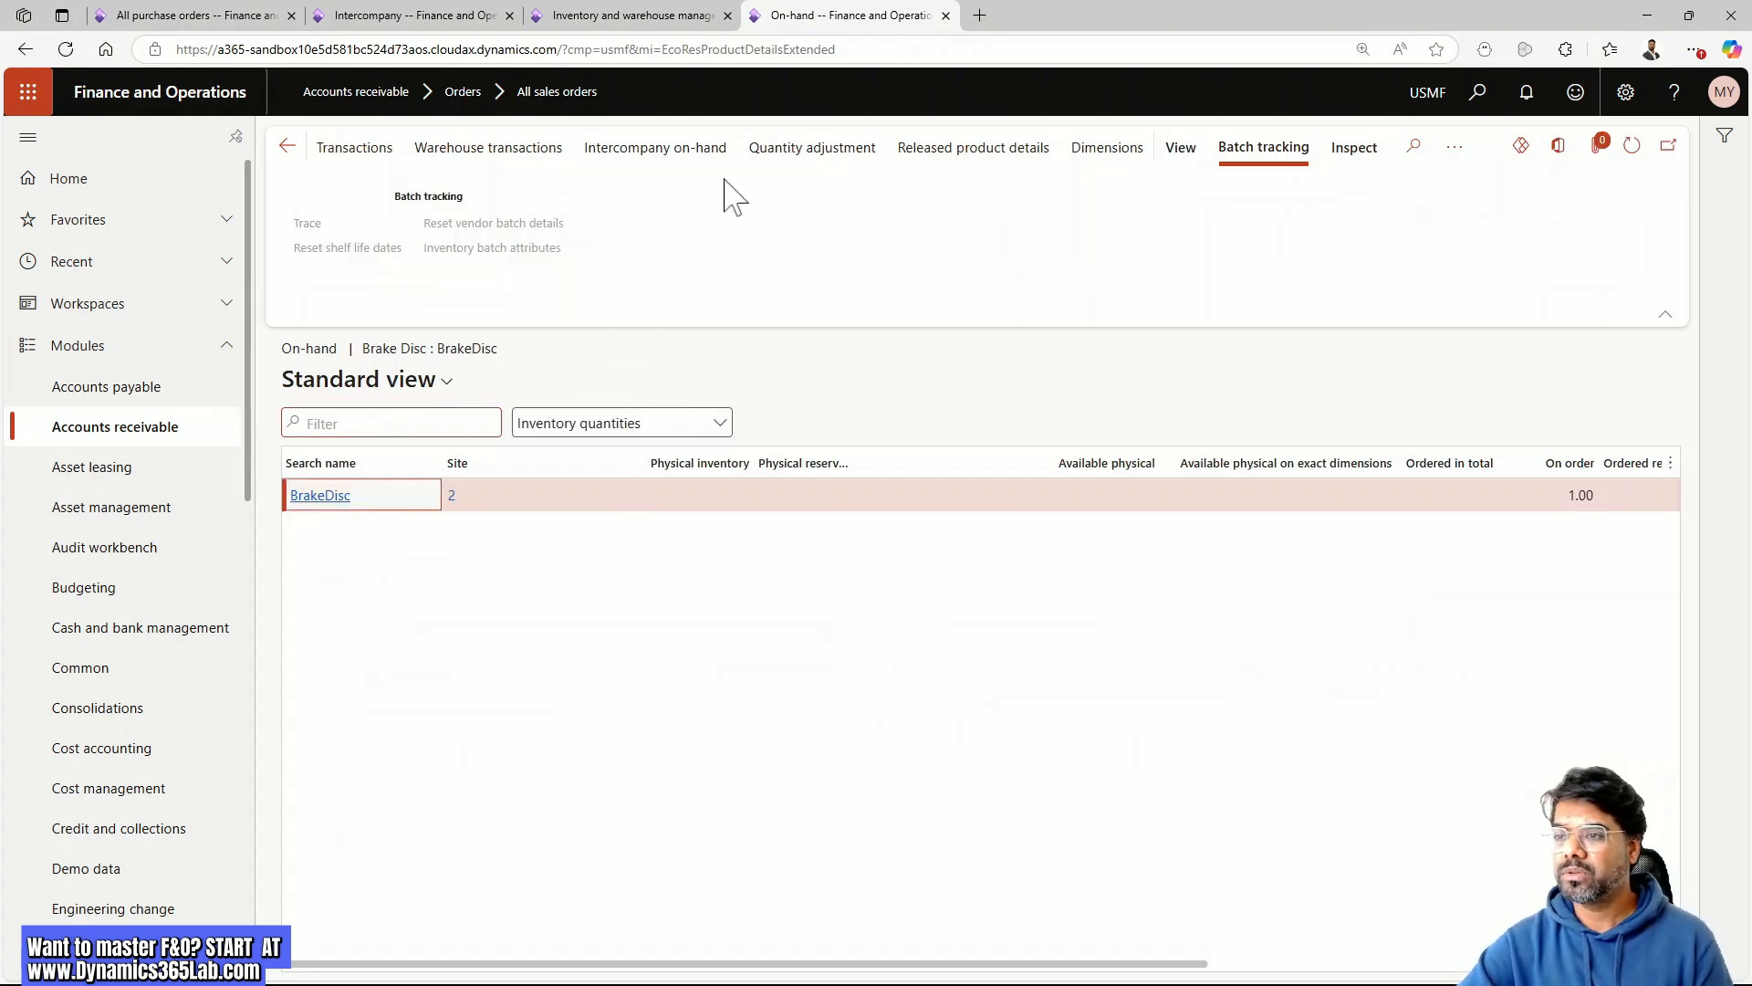
Adjust Brake Disc's on-hand stock with a counting line for site 2, warehouse 21, quantity 100, and post it
left_click(803, 150)
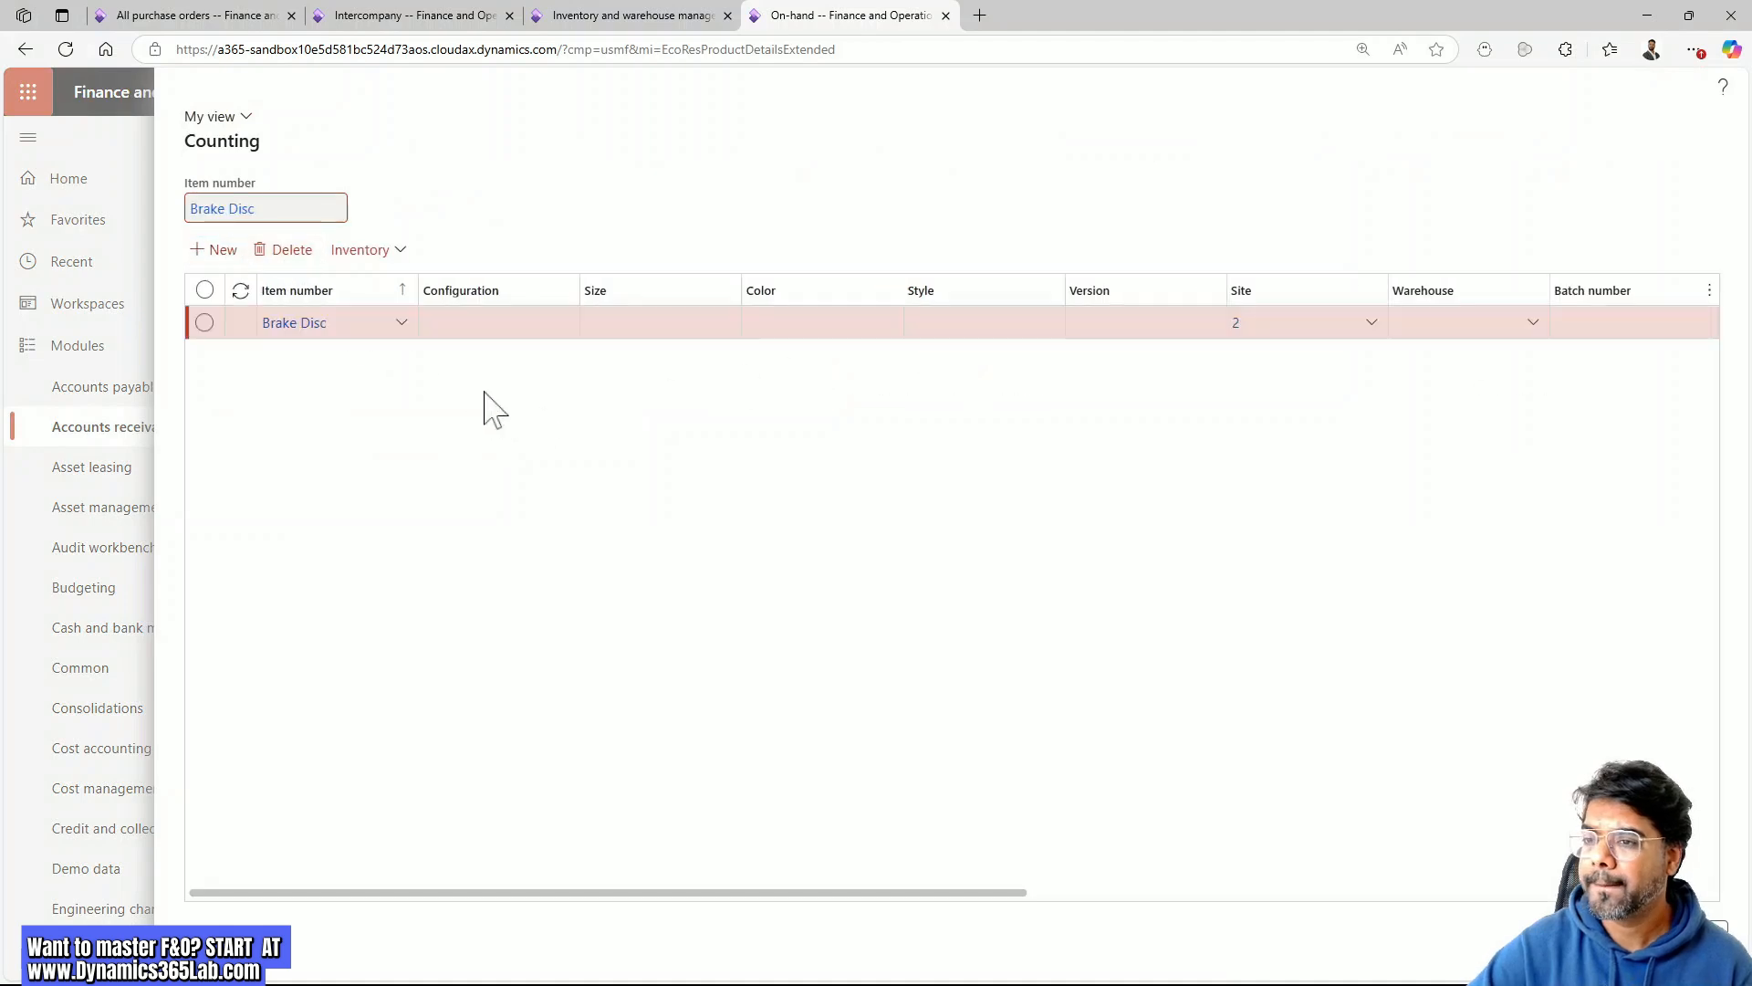
left_click(1533, 325)
left_click(1534, 323)
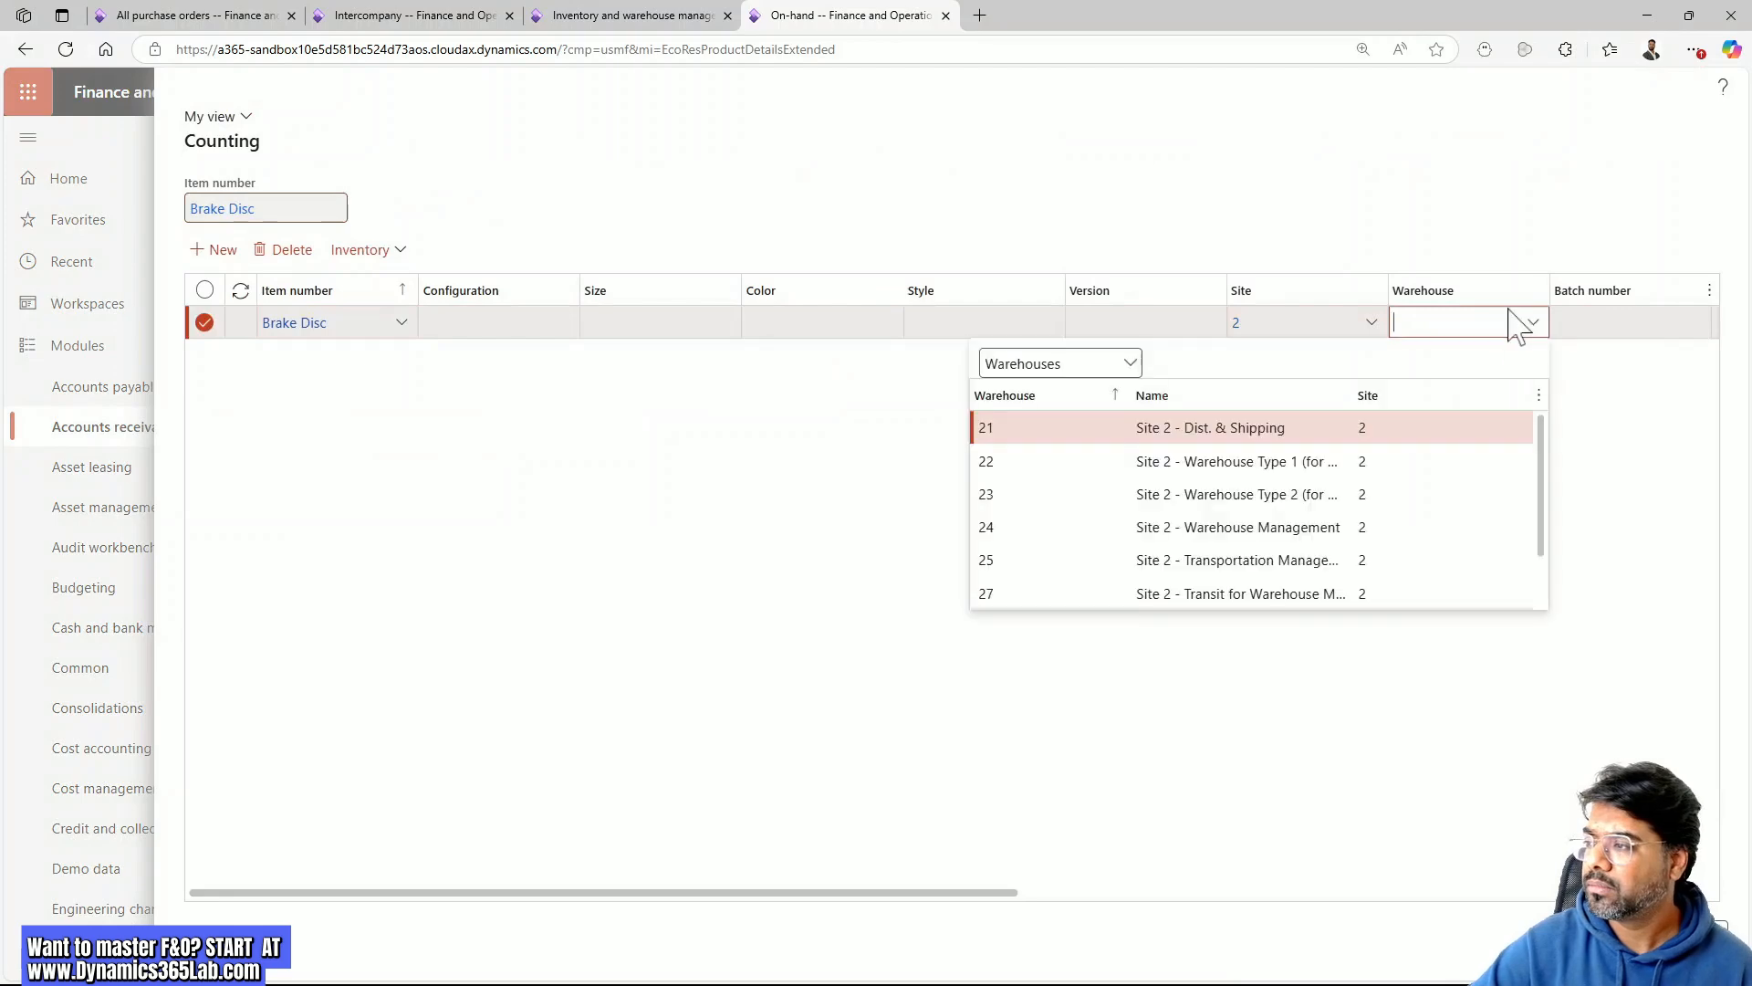
left_click(1138, 428)
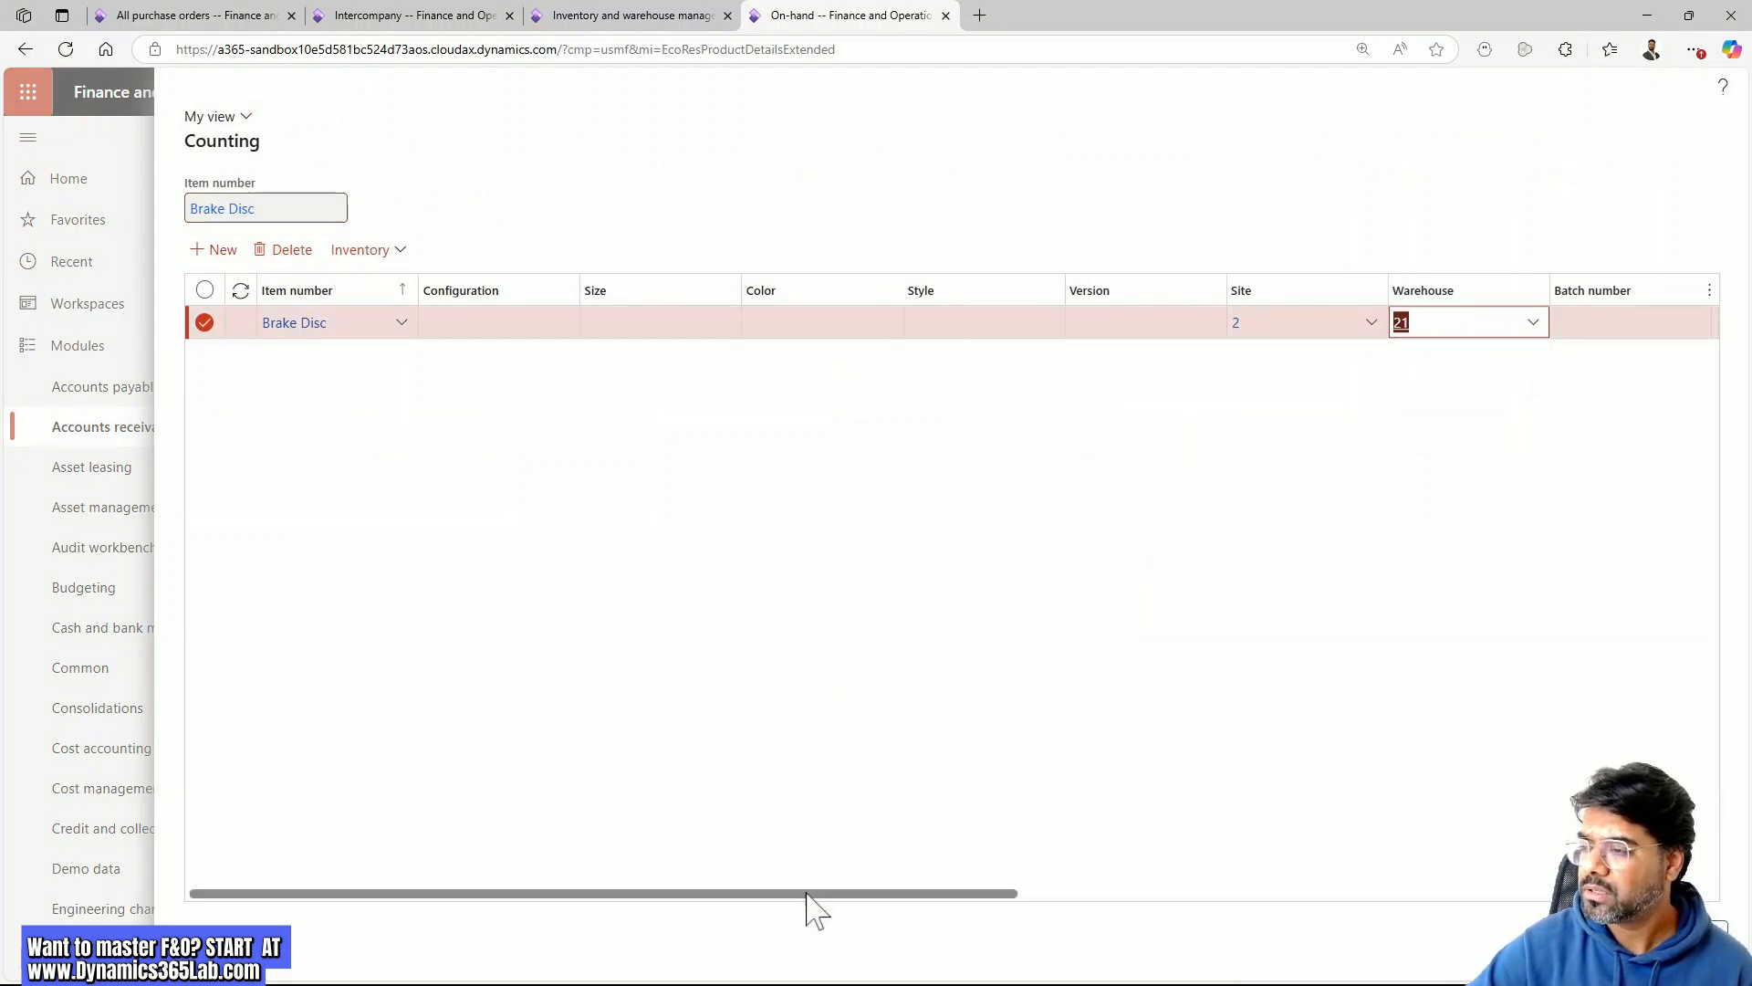
left_click_drag(807, 894, 1472, 894)
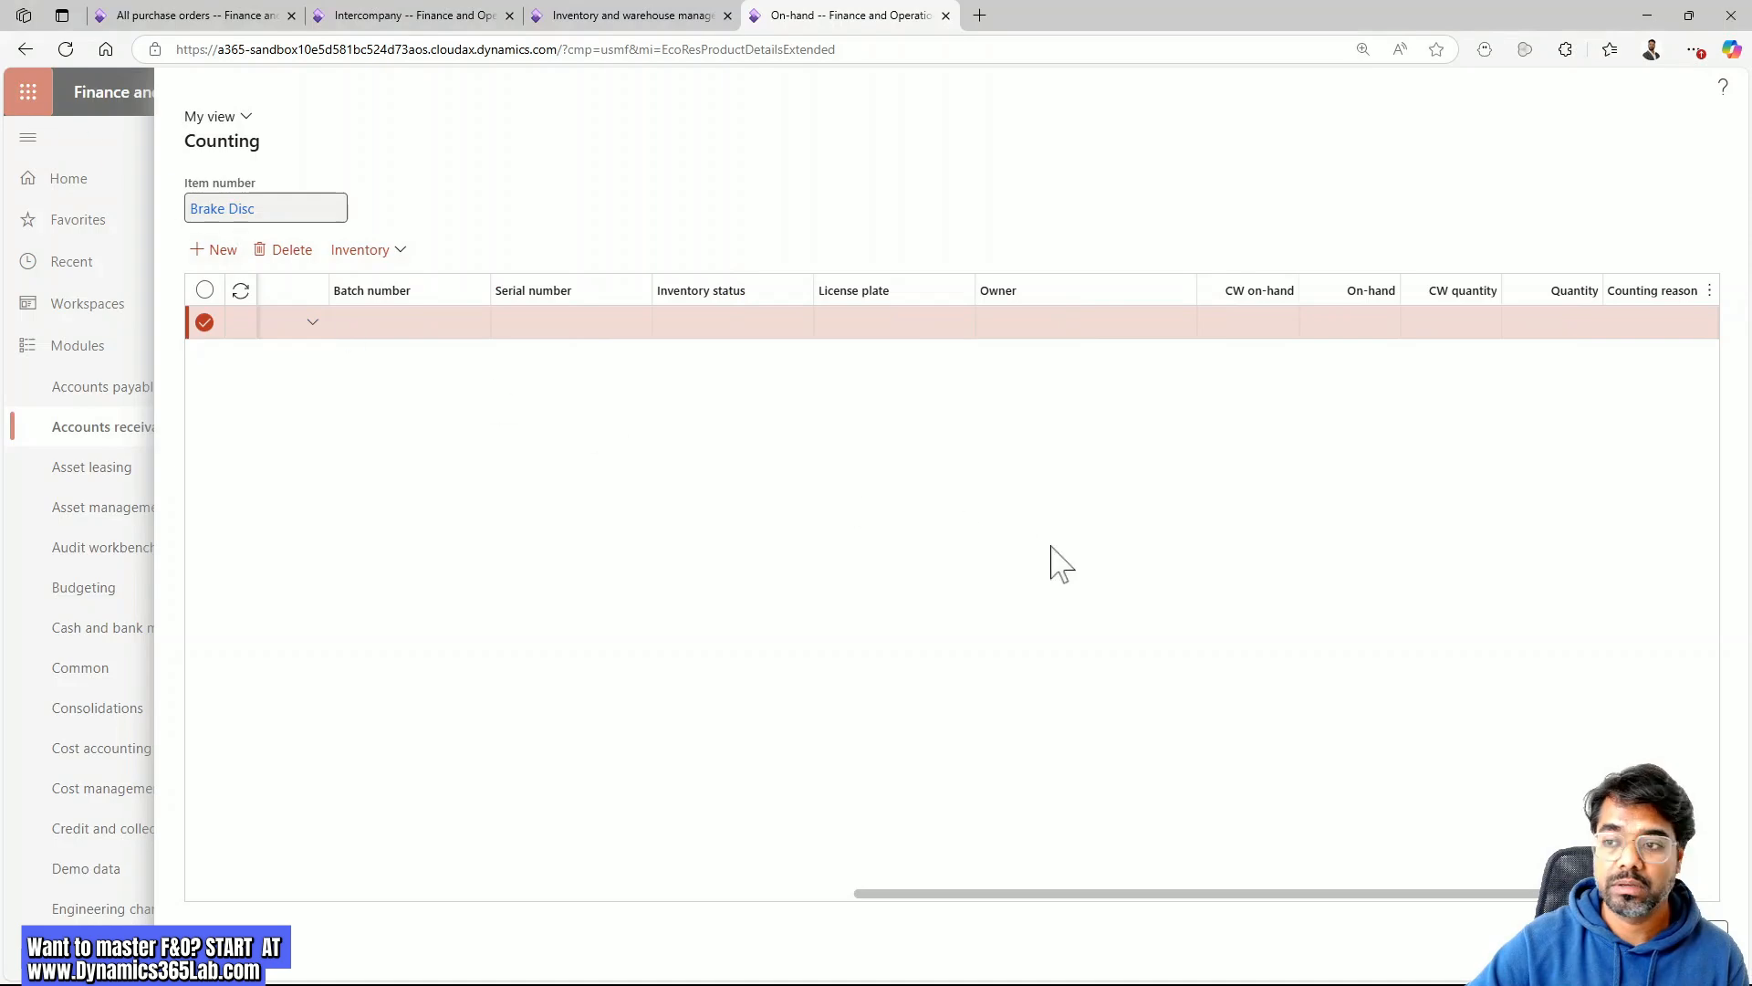
left_click(1050, 549)
left_click(1564, 331)
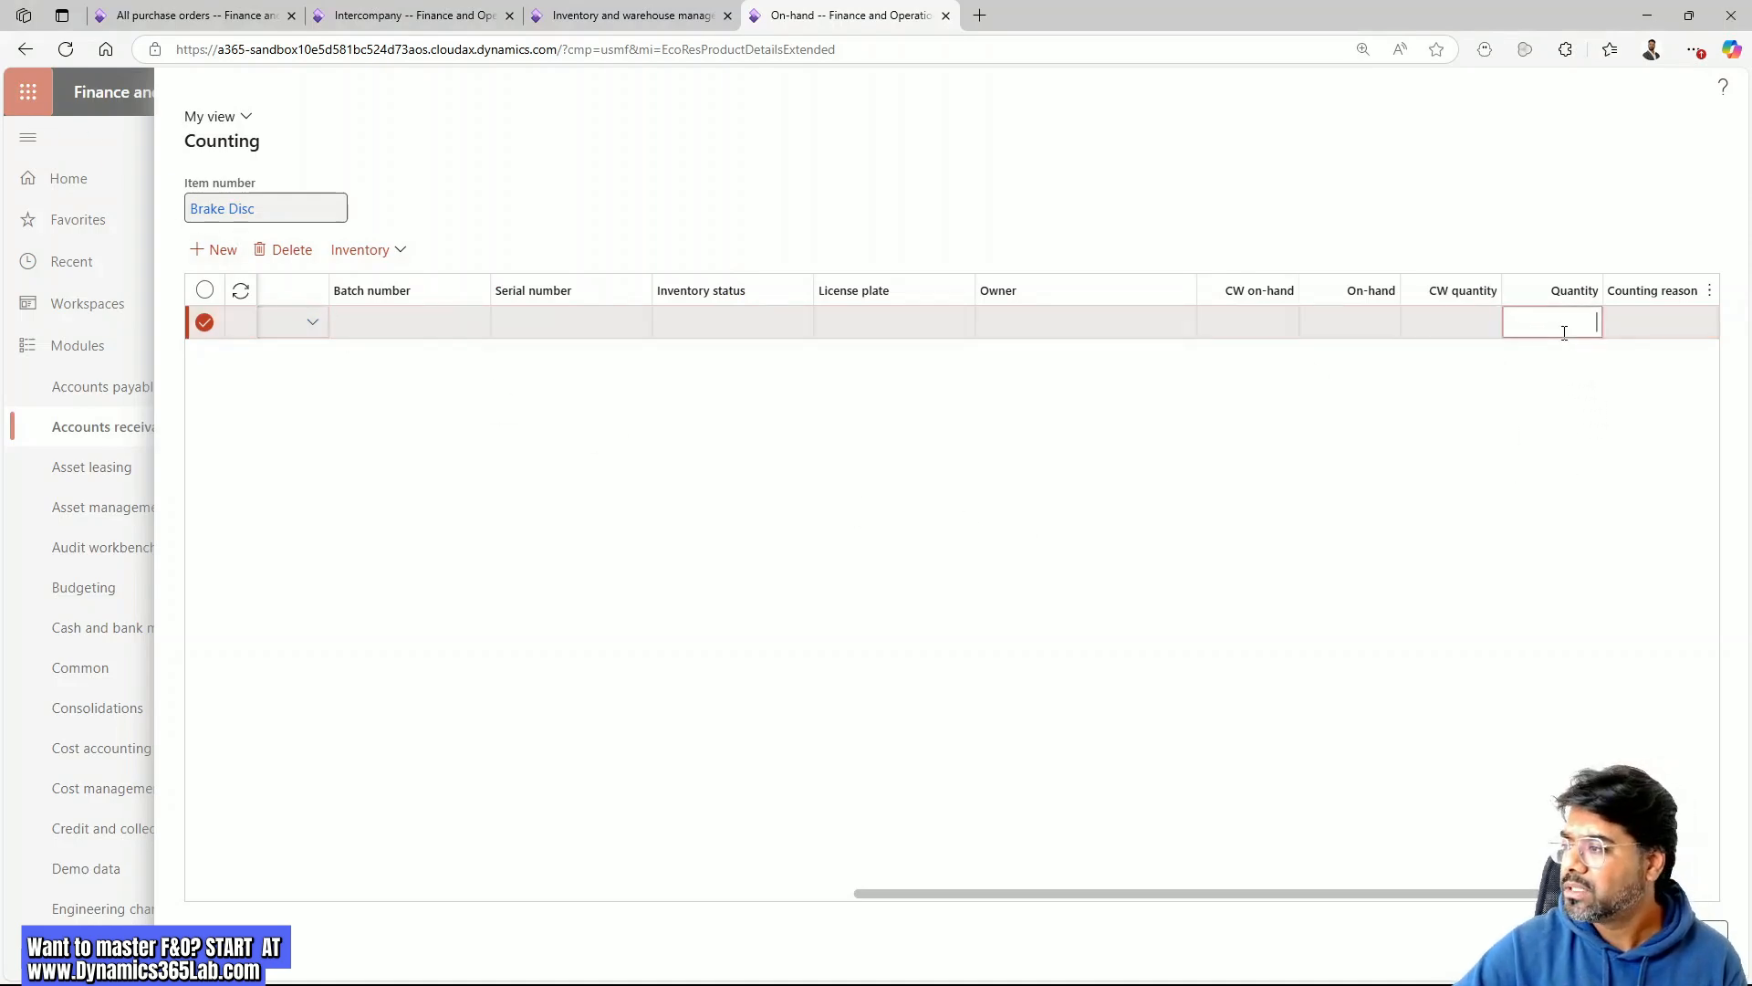
left_click(1493, 466)
left_click(1632, 935)
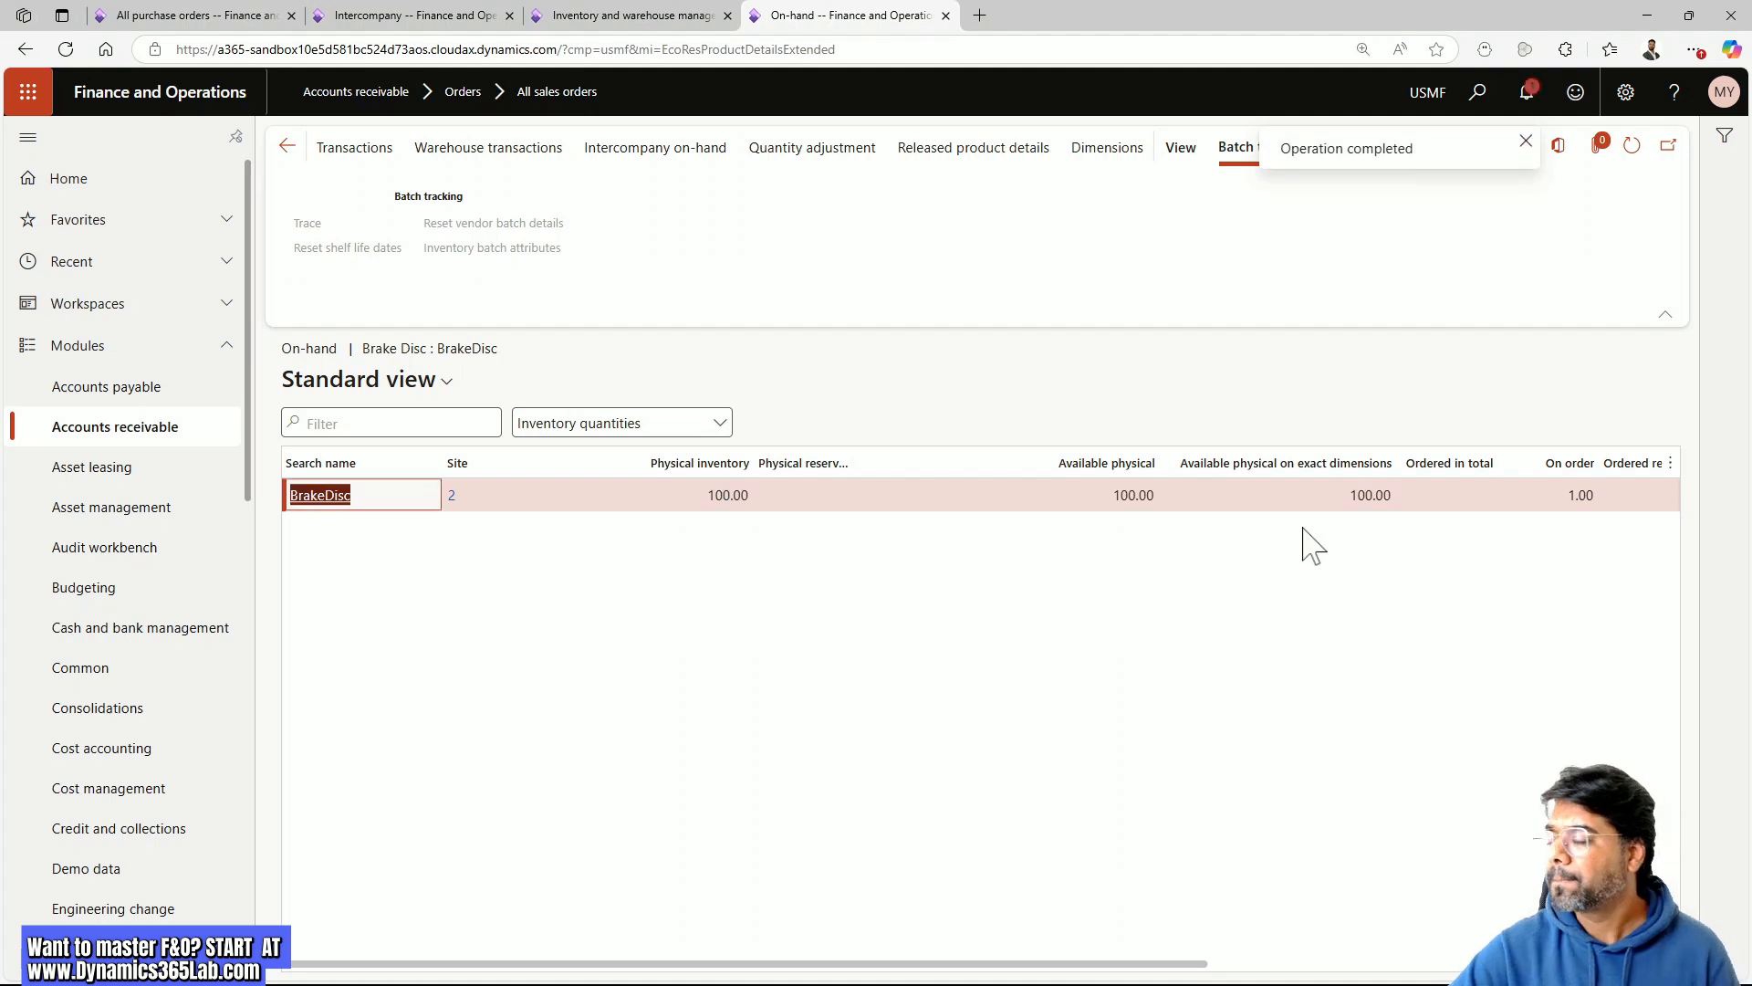
Return from the on-hand inventory to the ADC Motor intercom sales order and confirm the order
left_click(287, 146)
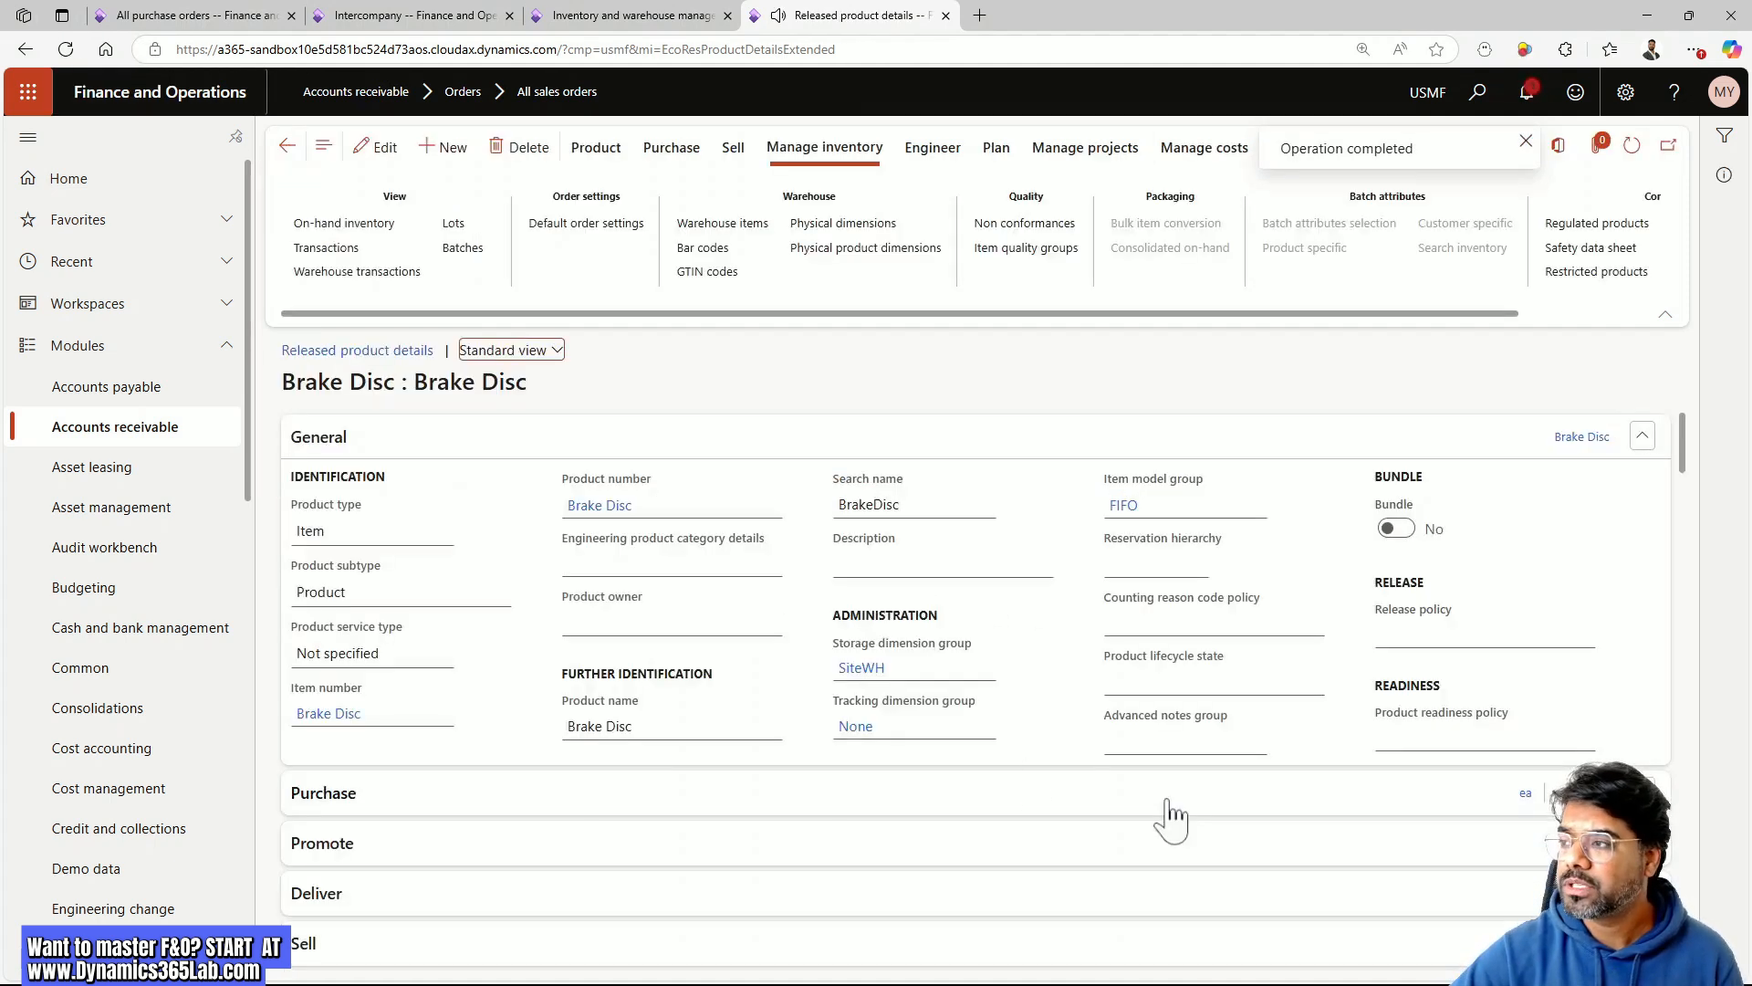
left_click(286, 146)
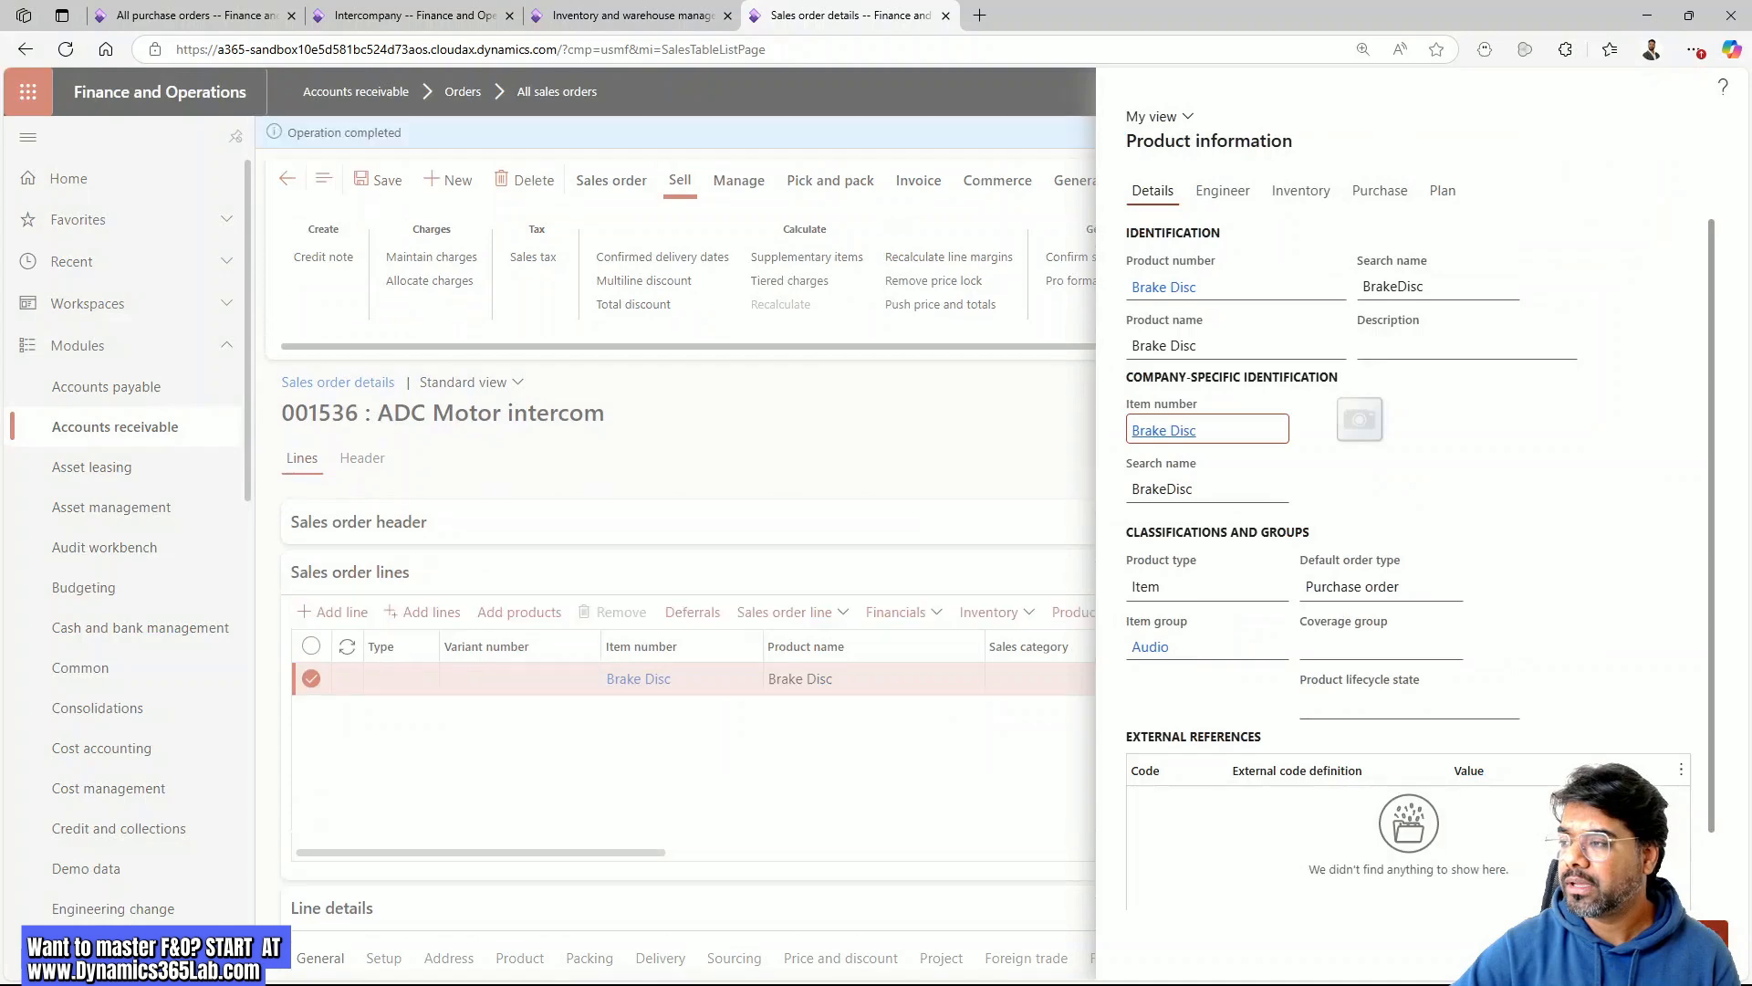
left_click(1050, 822)
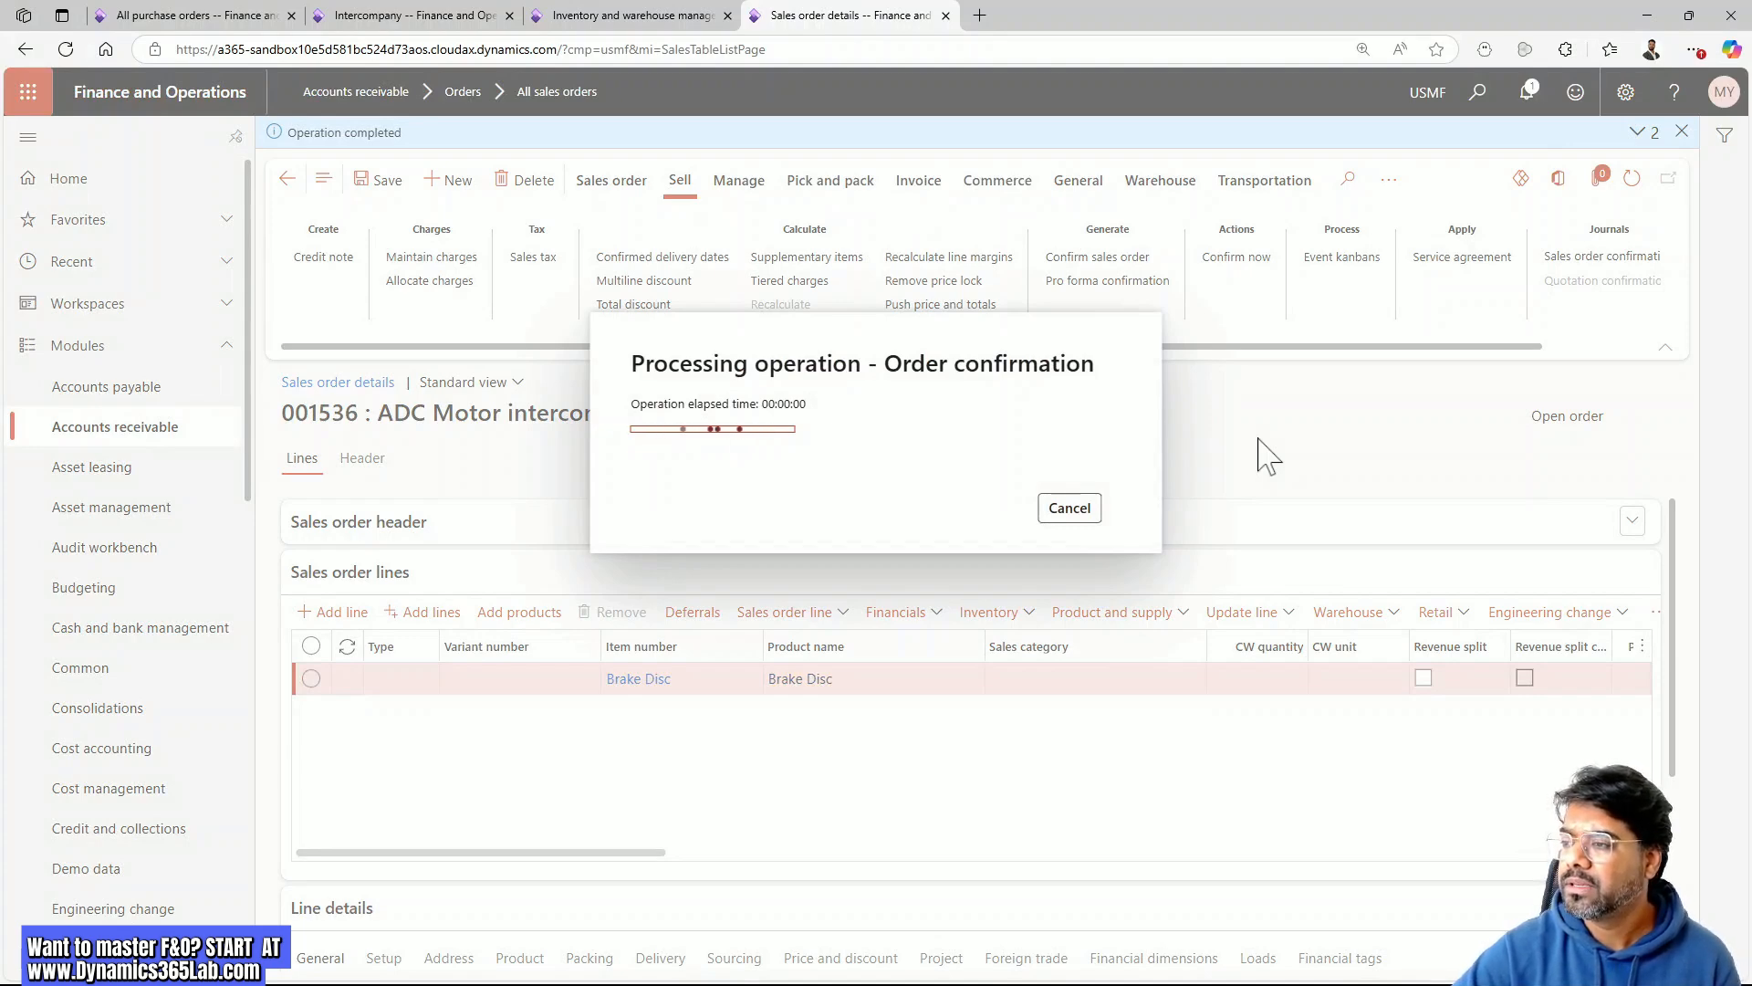
Generate and post the picking list for the ADC Motor intercom sales order with quantity All, without printing it
left_click(830, 180)
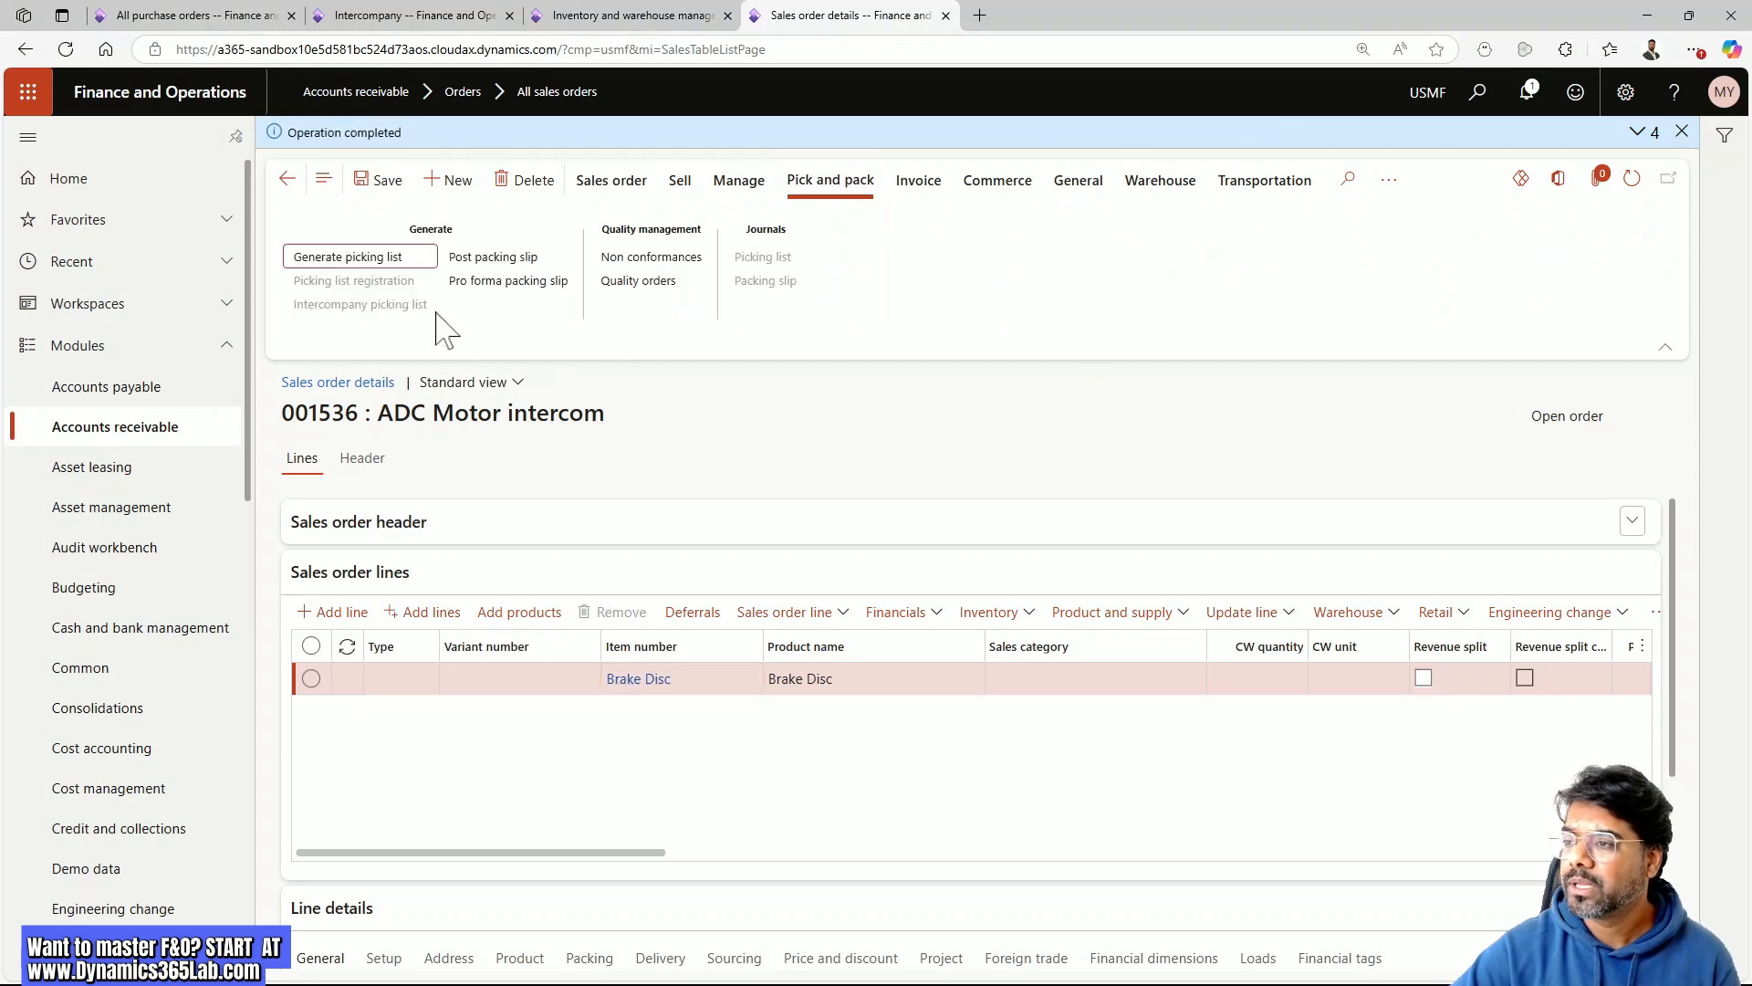
left_click(368, 258)
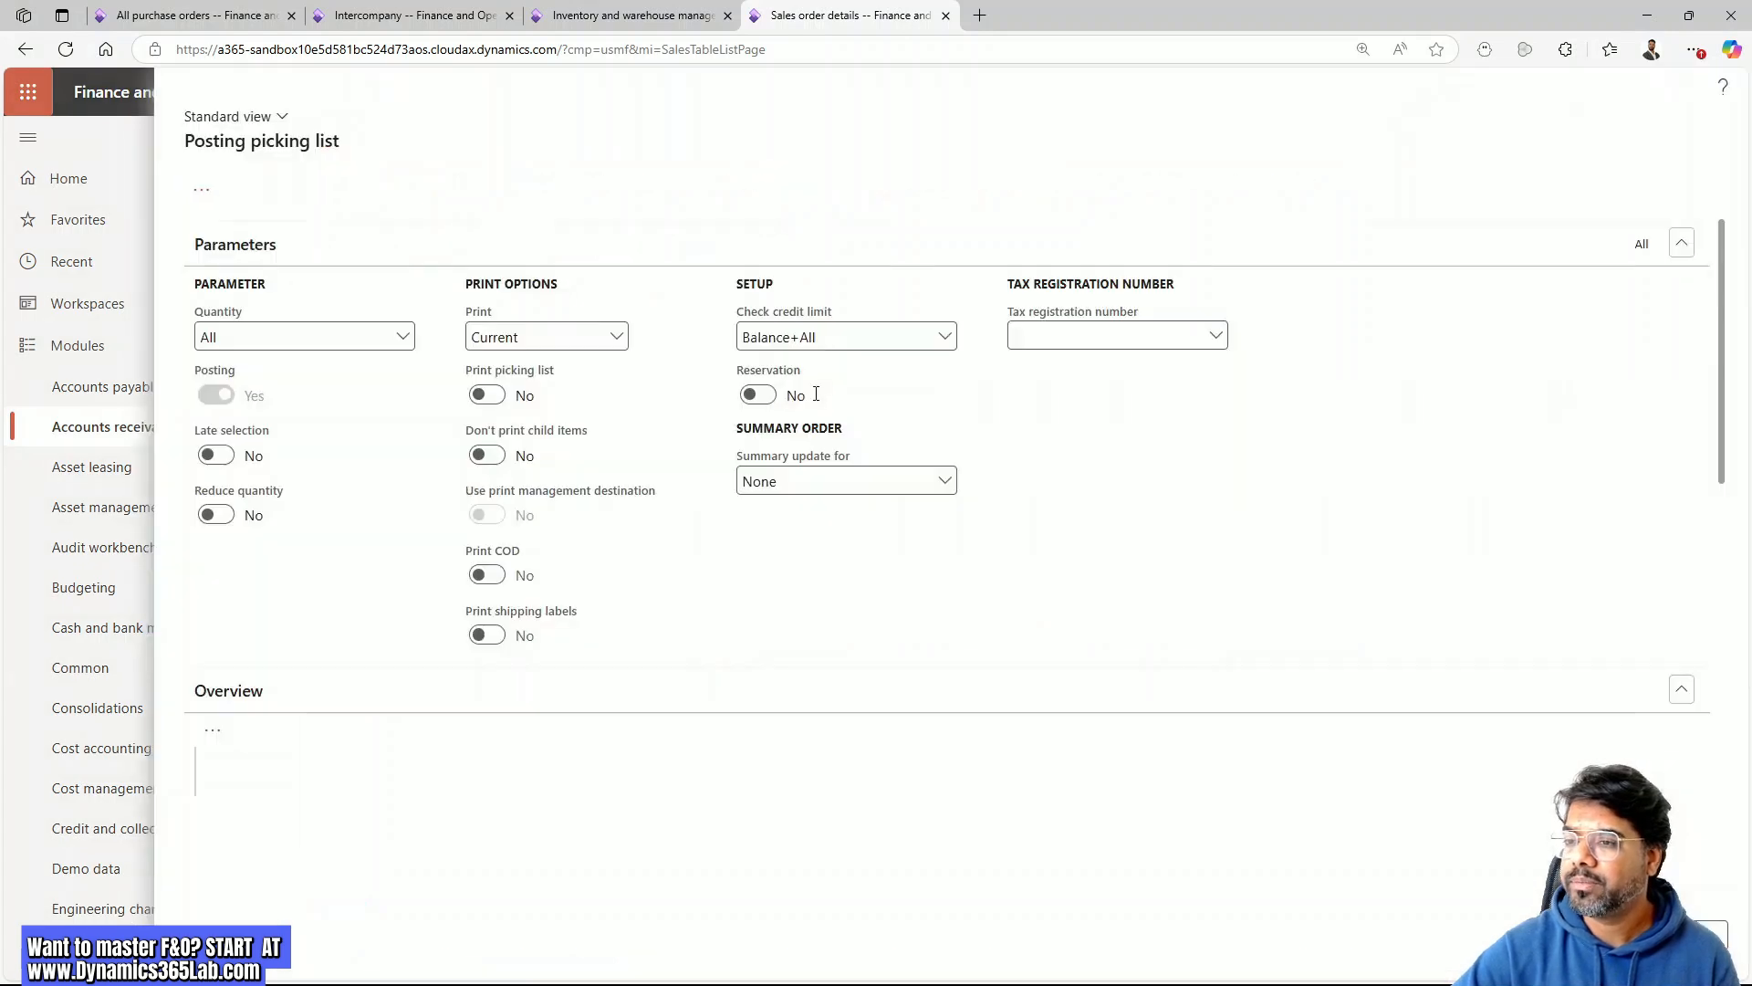
scroll(755, 773, "down", 2)
scroll(756, 774, "down", 3)
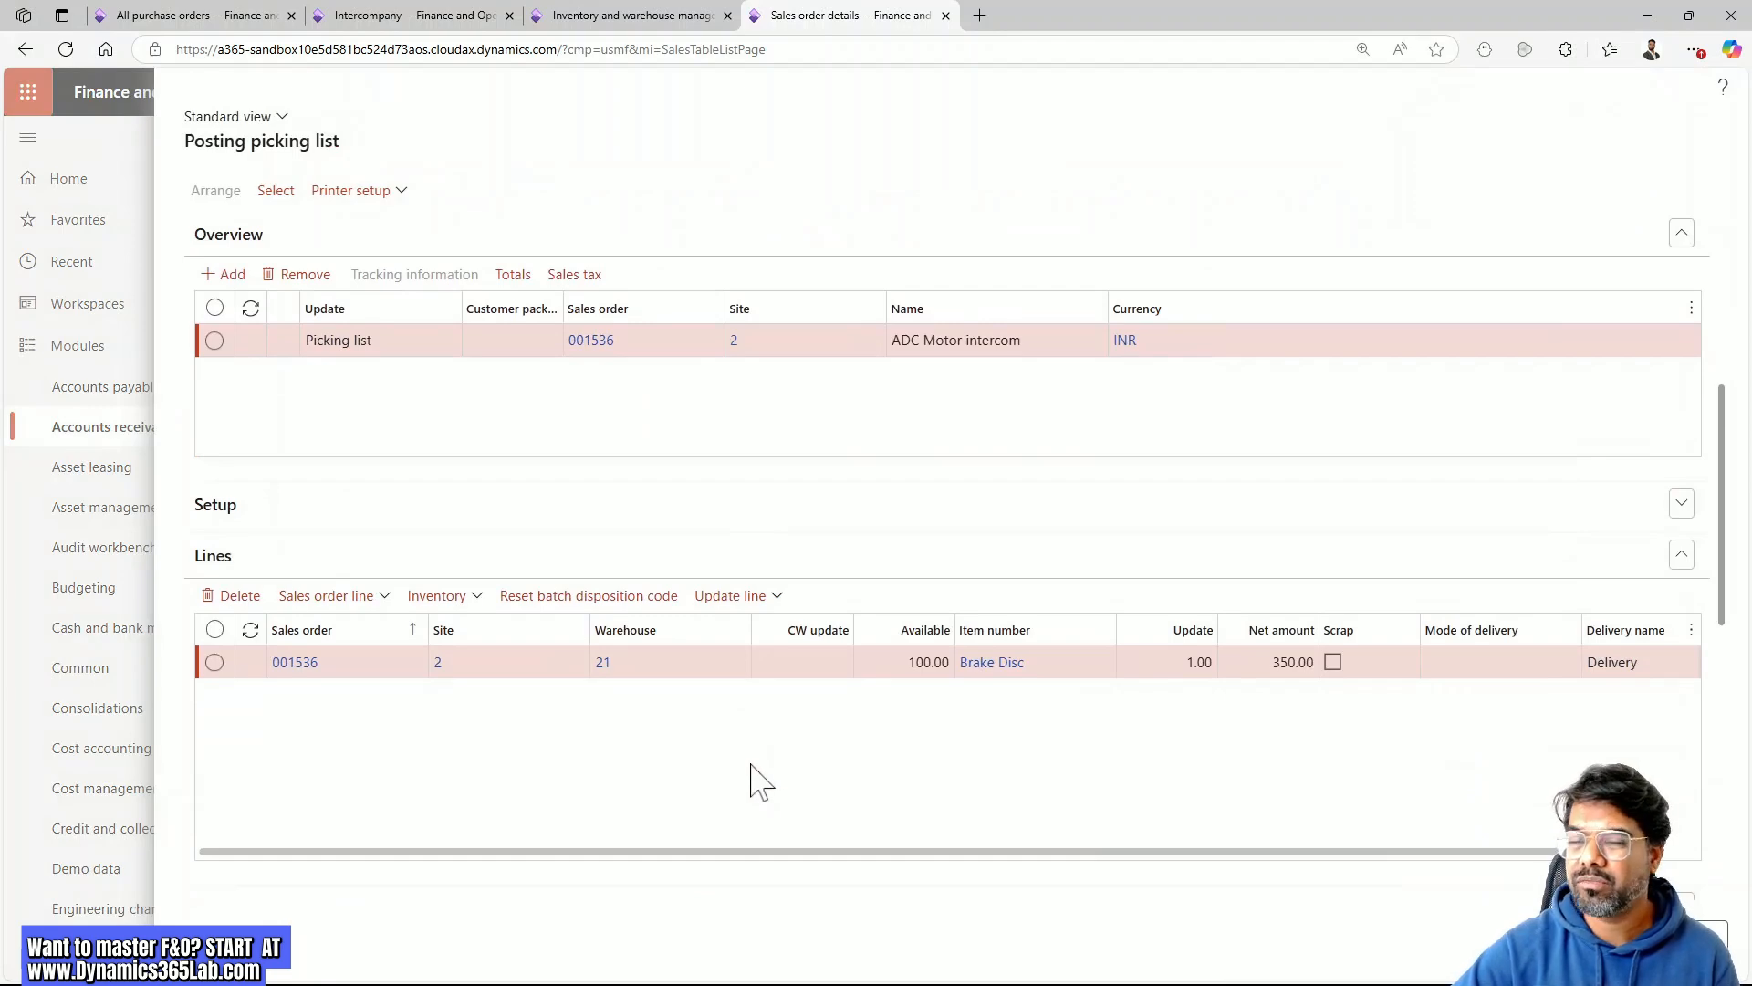
scroll(803, 630, "down", 2)
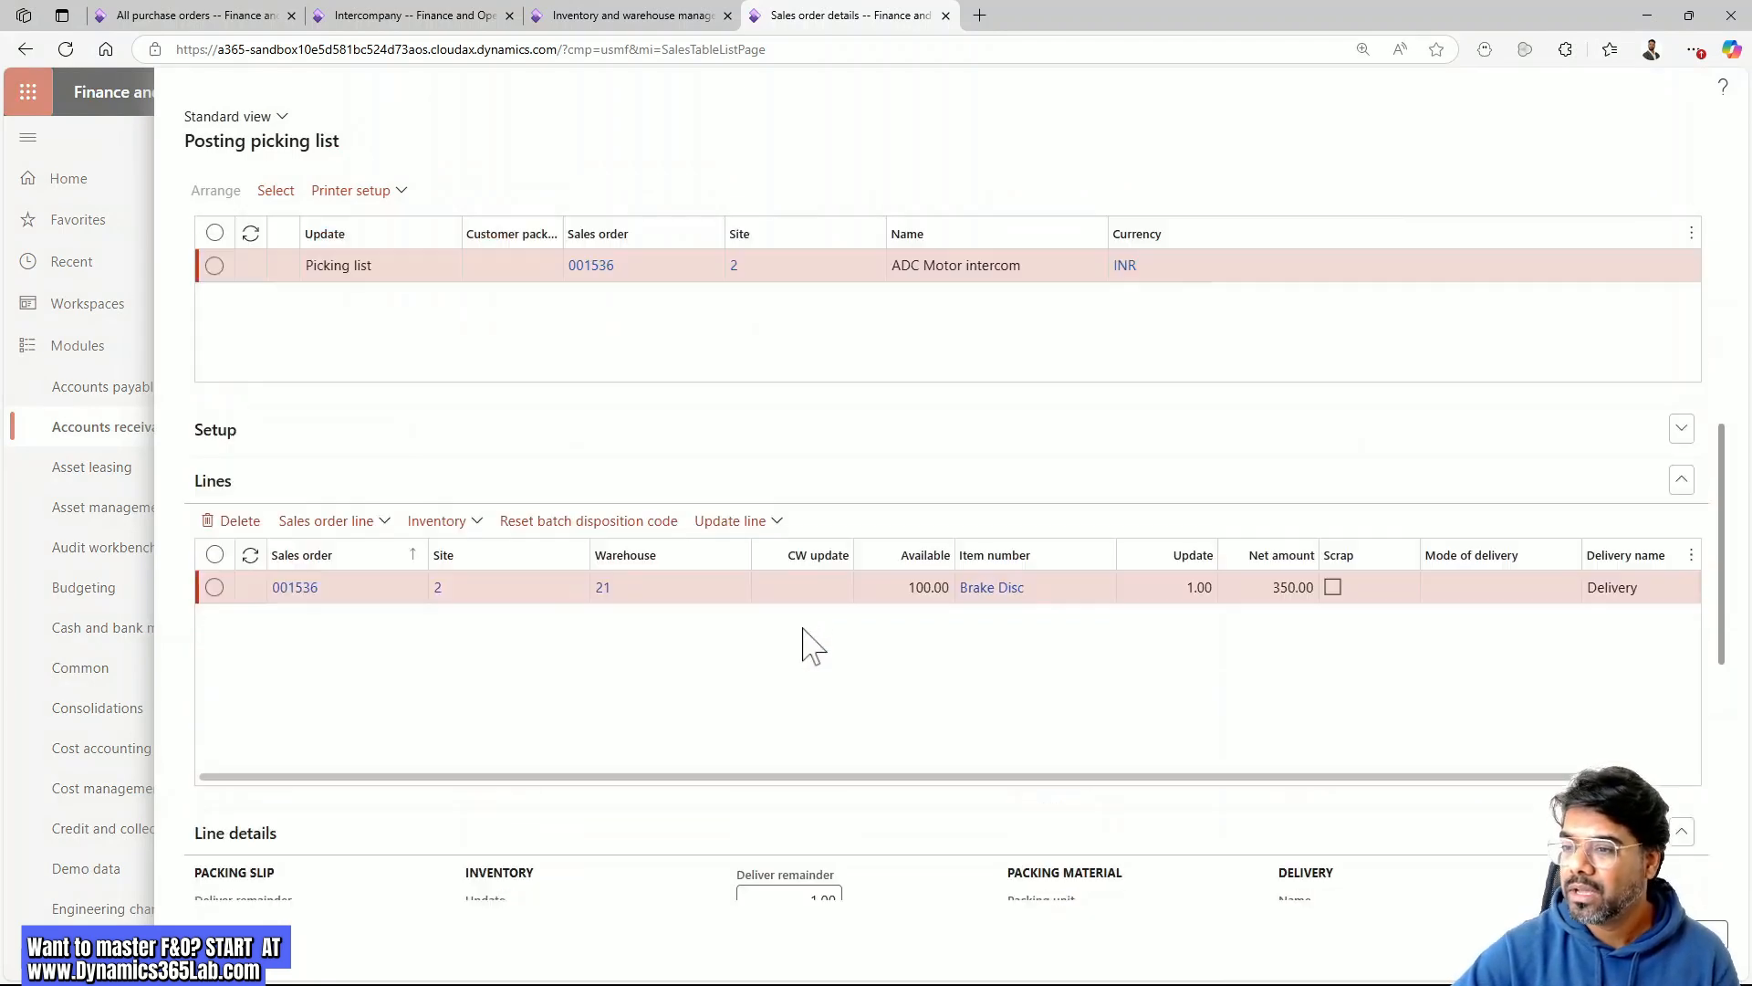
scroll(803, 630, "up", 3)
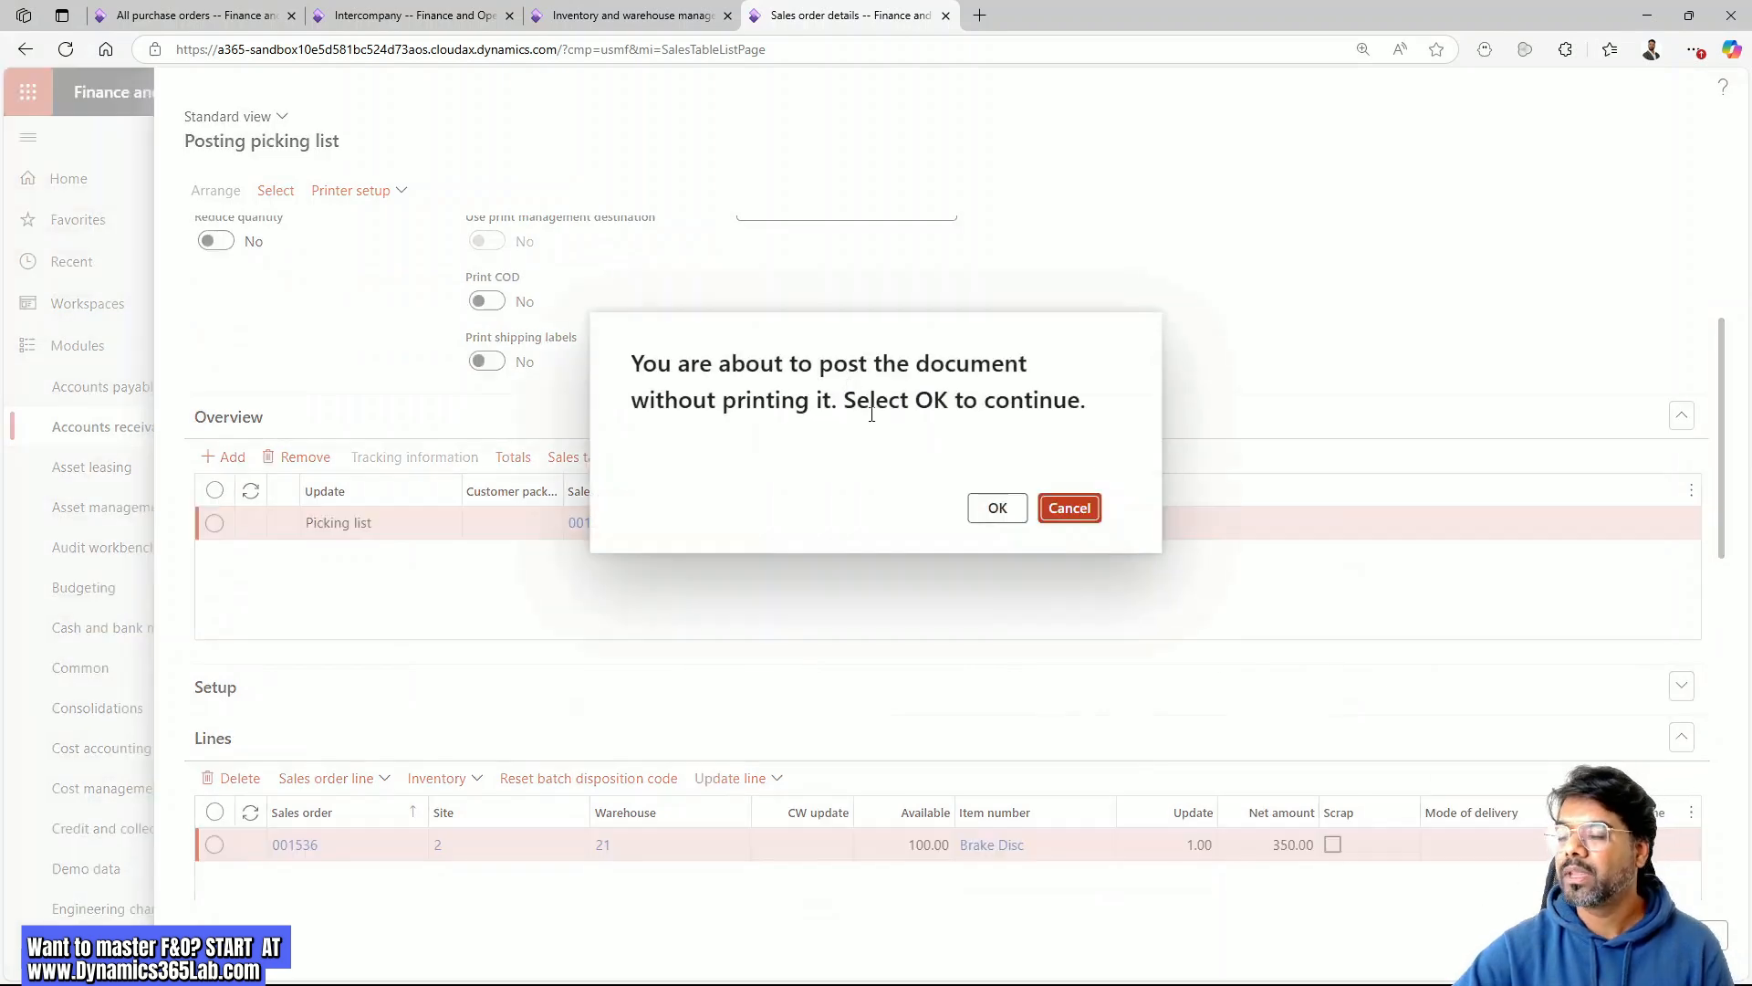
left_click(993, 509)
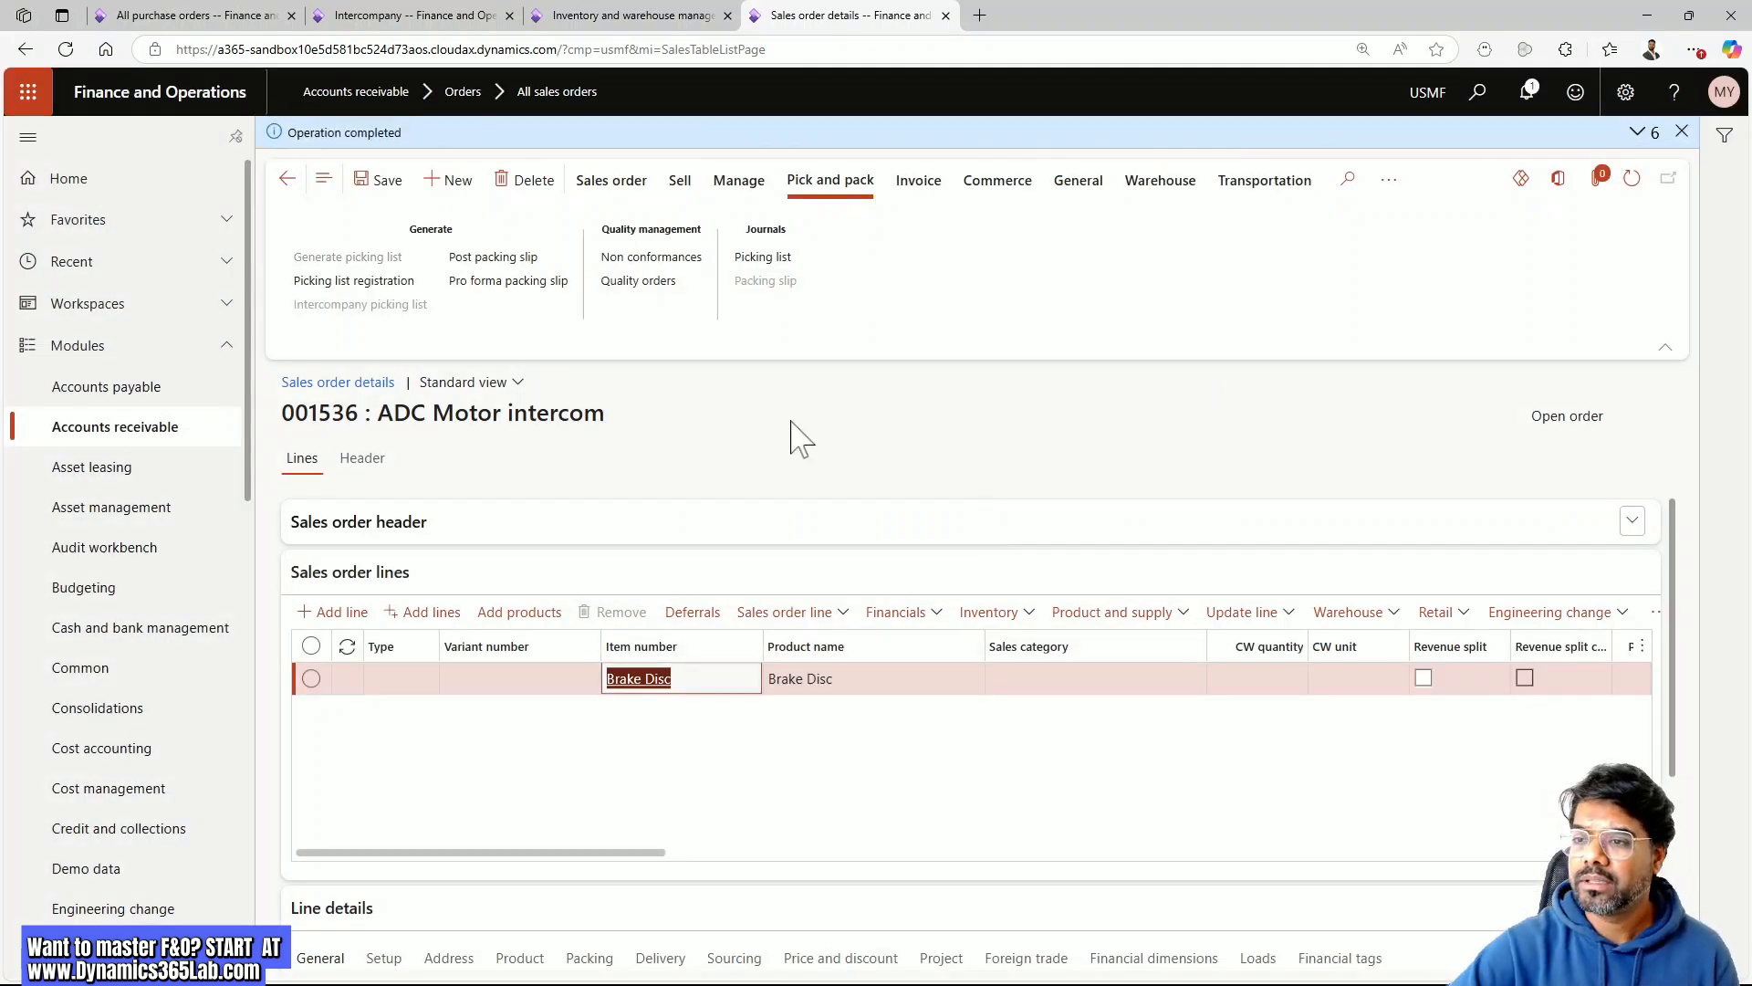
Register the Brake Disc line as picked on the picking list, and post the sales order's packing slip for the Picked quantity
left_click(354, 286)
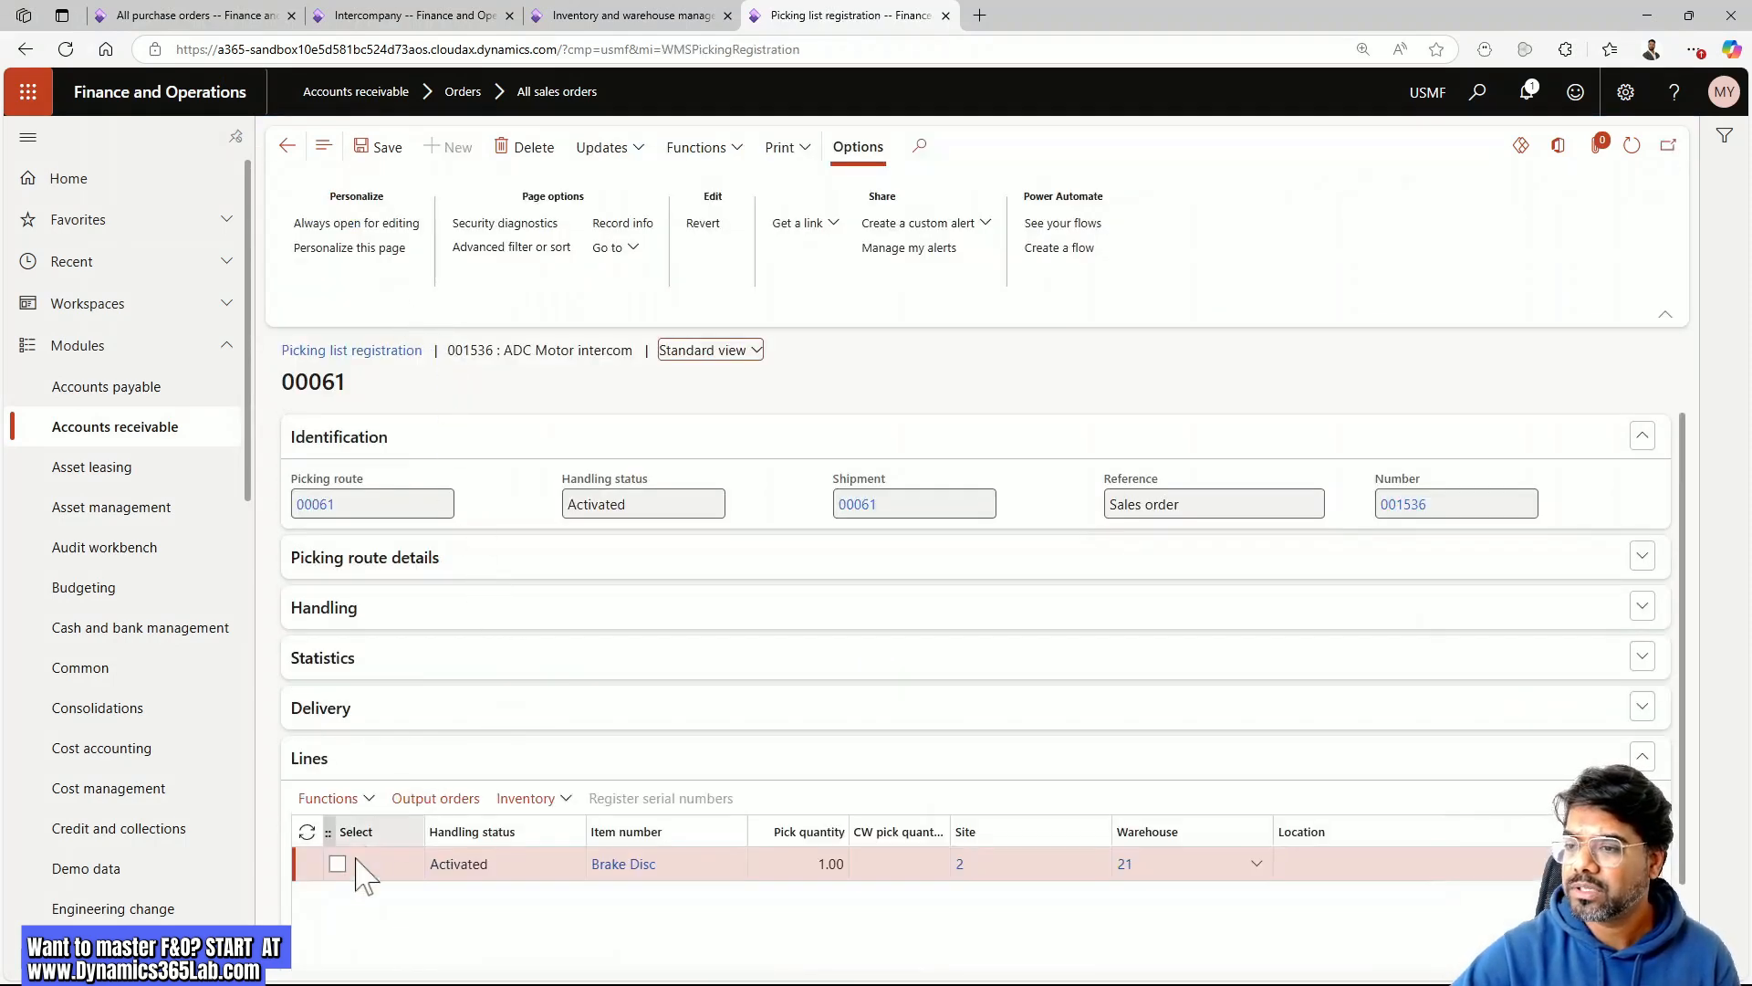
left_click(340, 862)
left_click(604, 148)
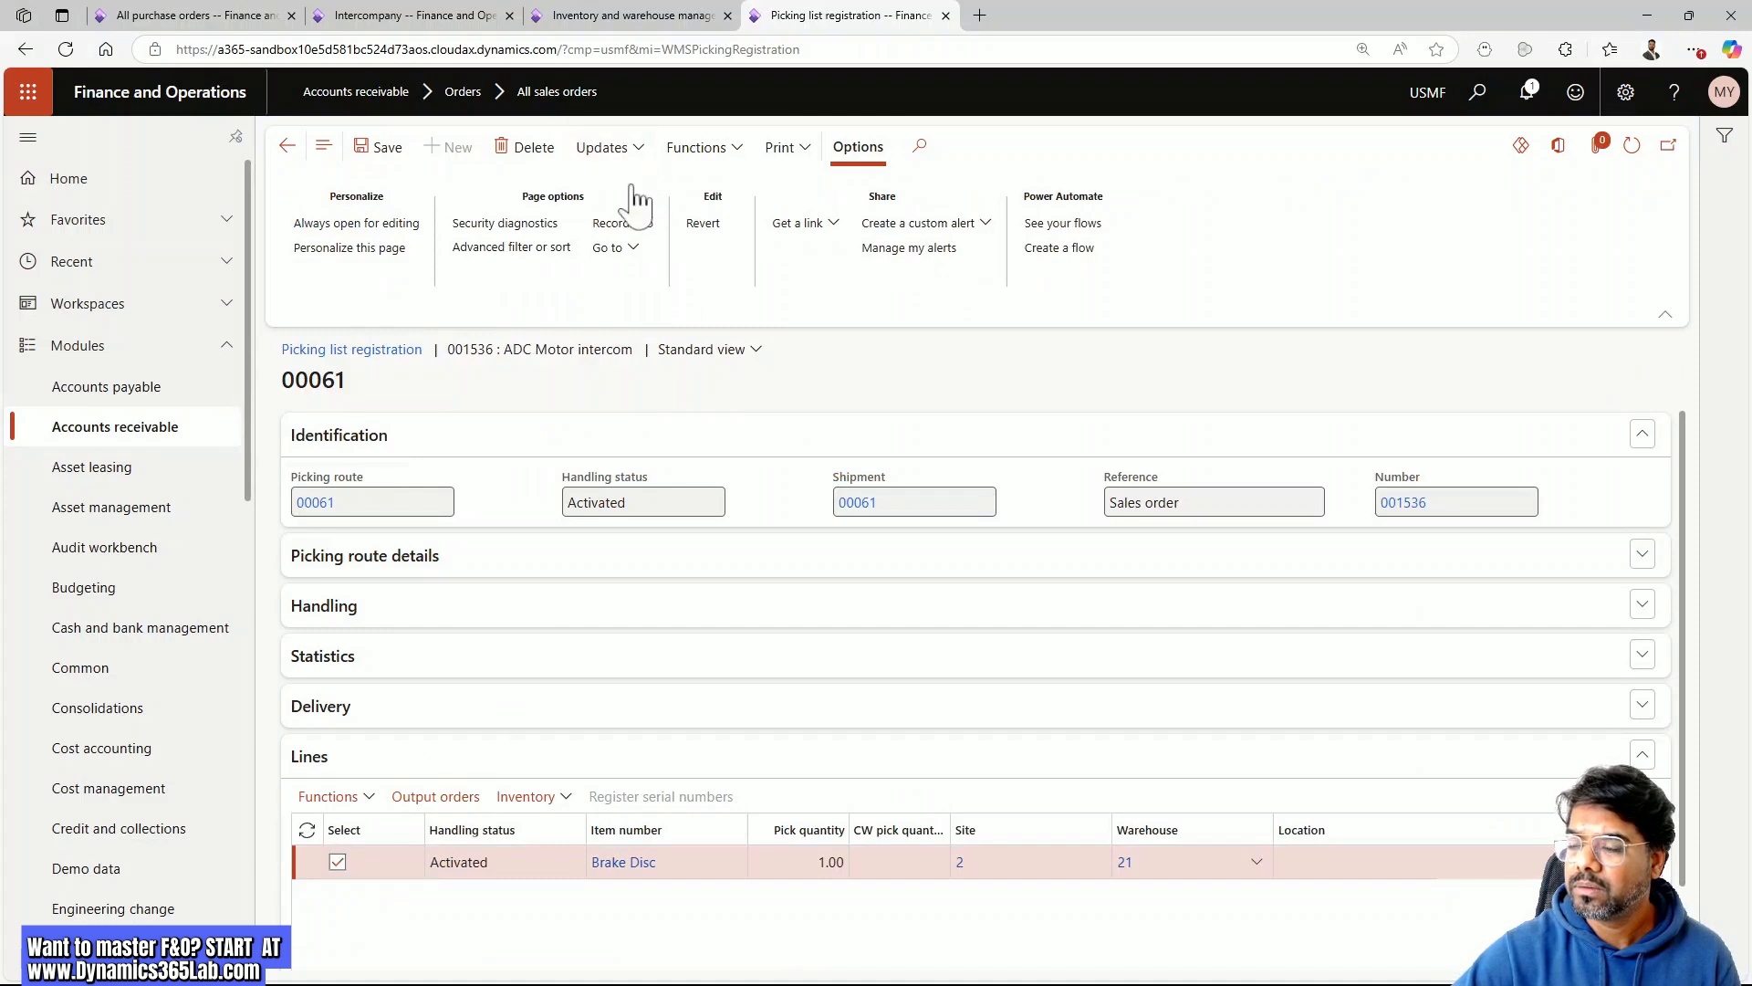
left_click(628, 182)
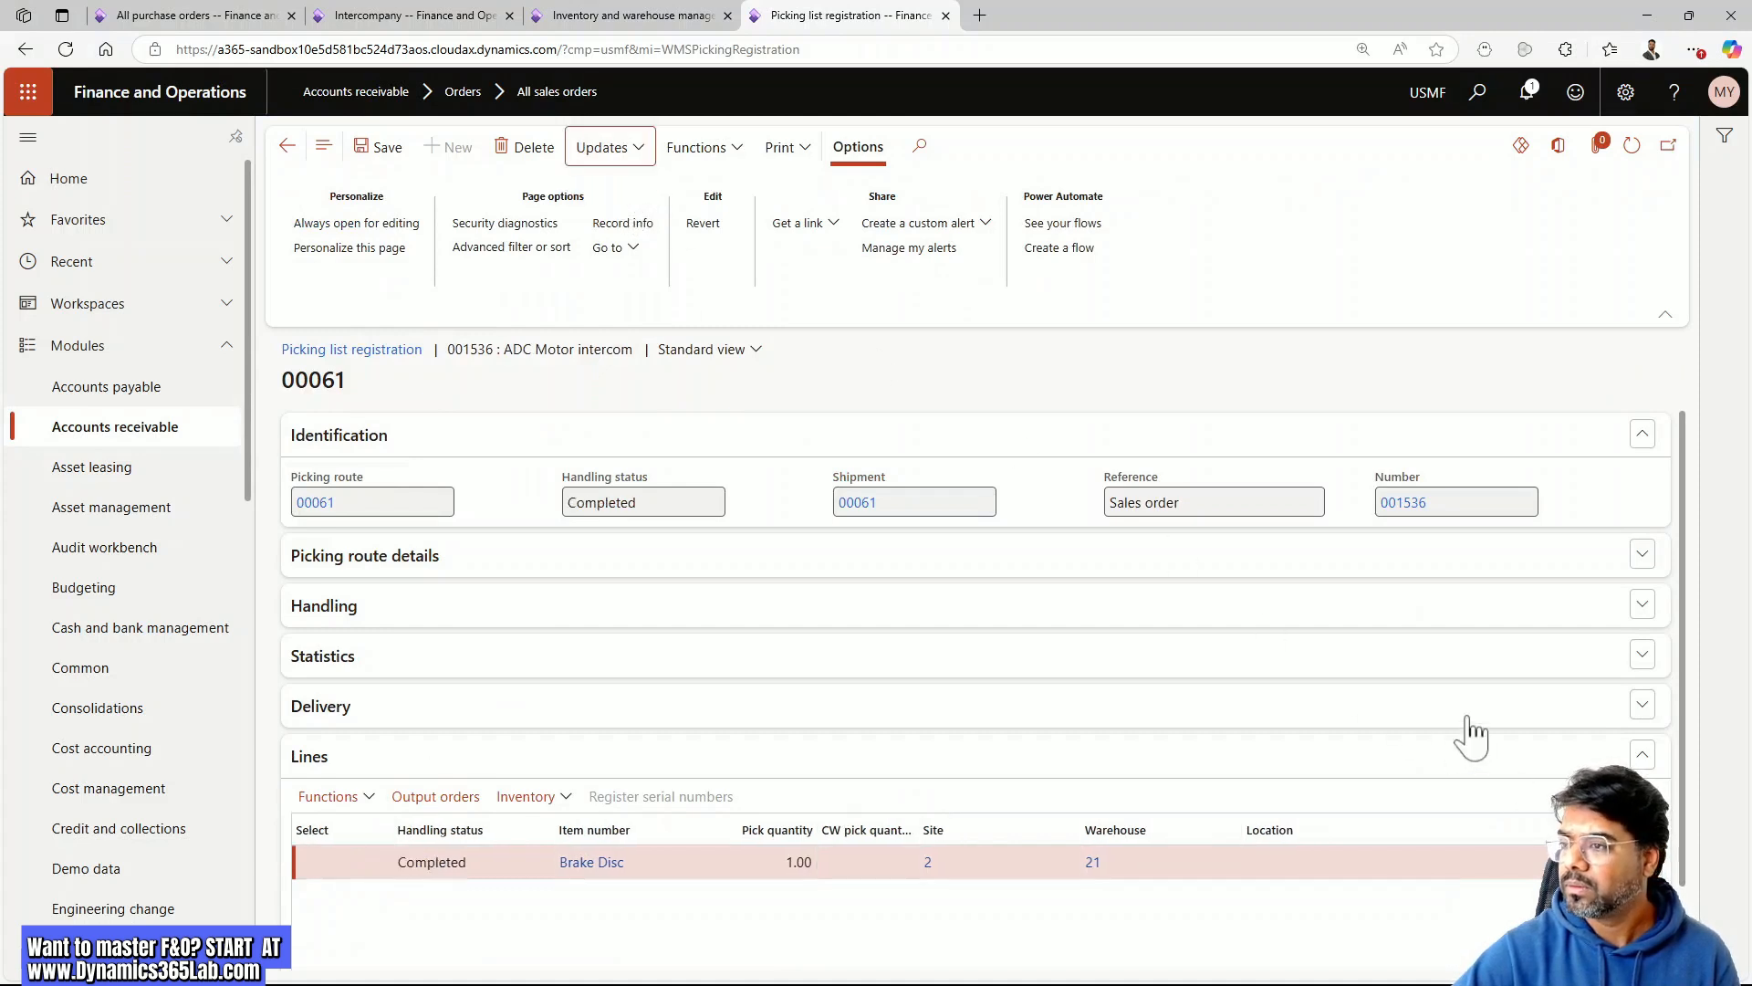
left_click(287, 146)
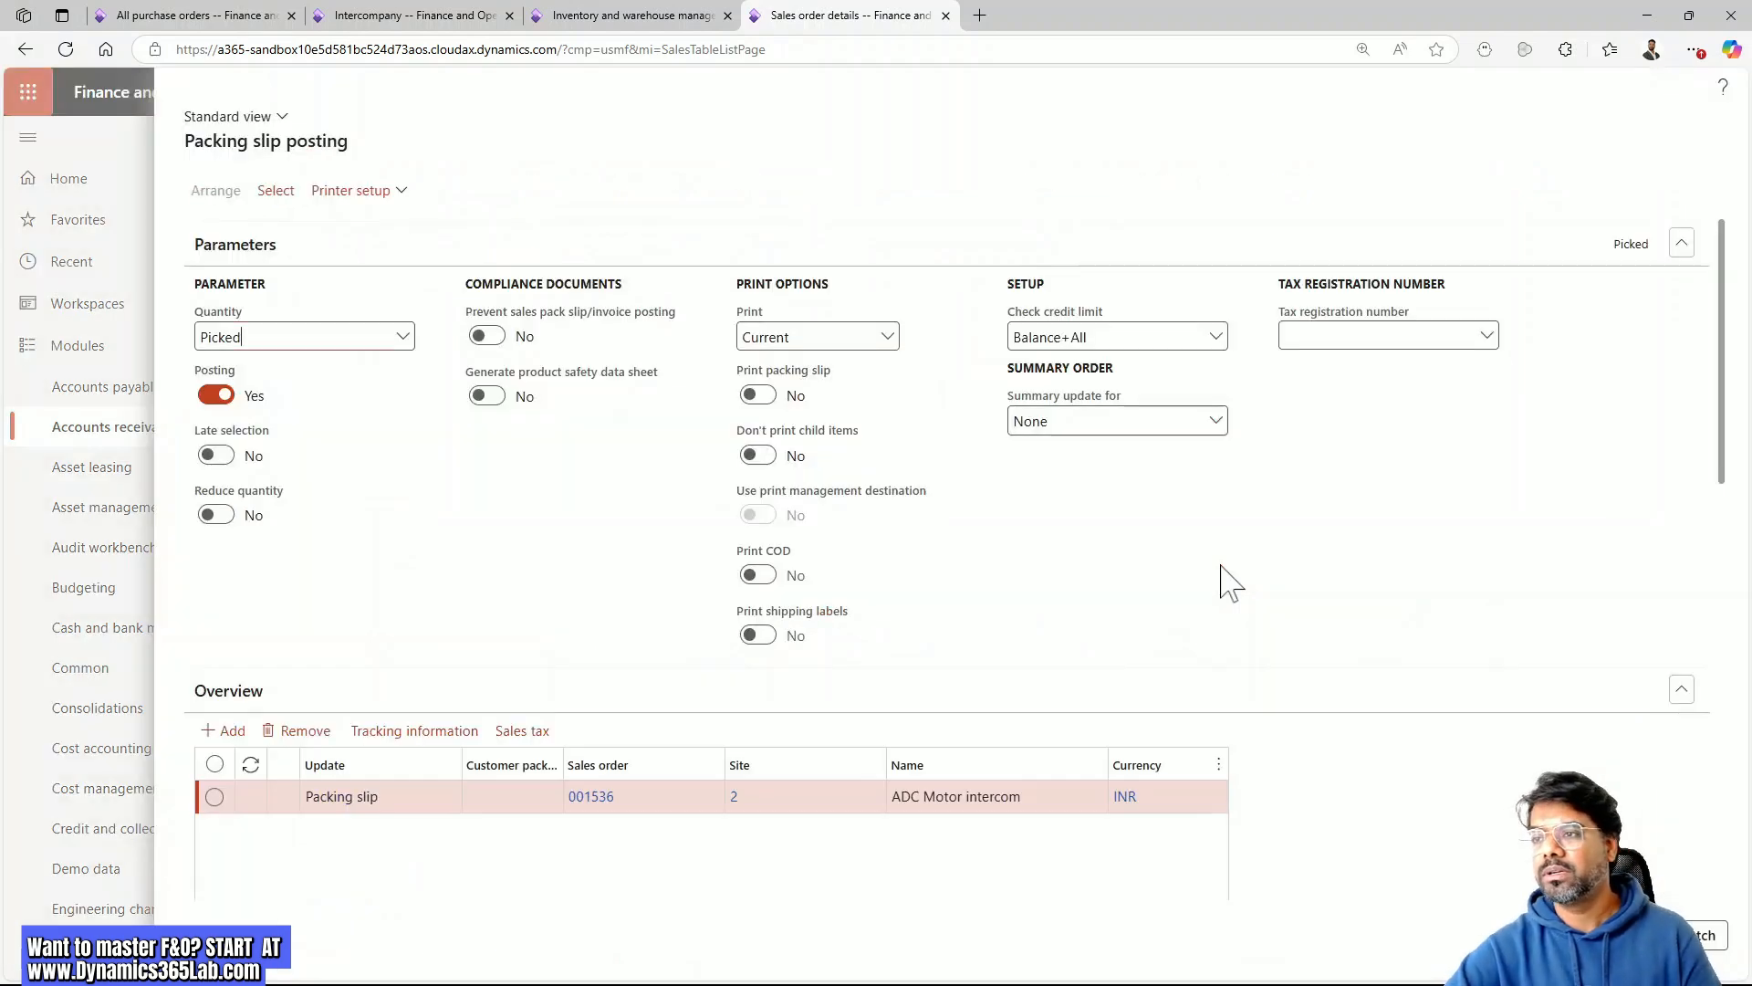
scroll(663, 538, "down", 7)
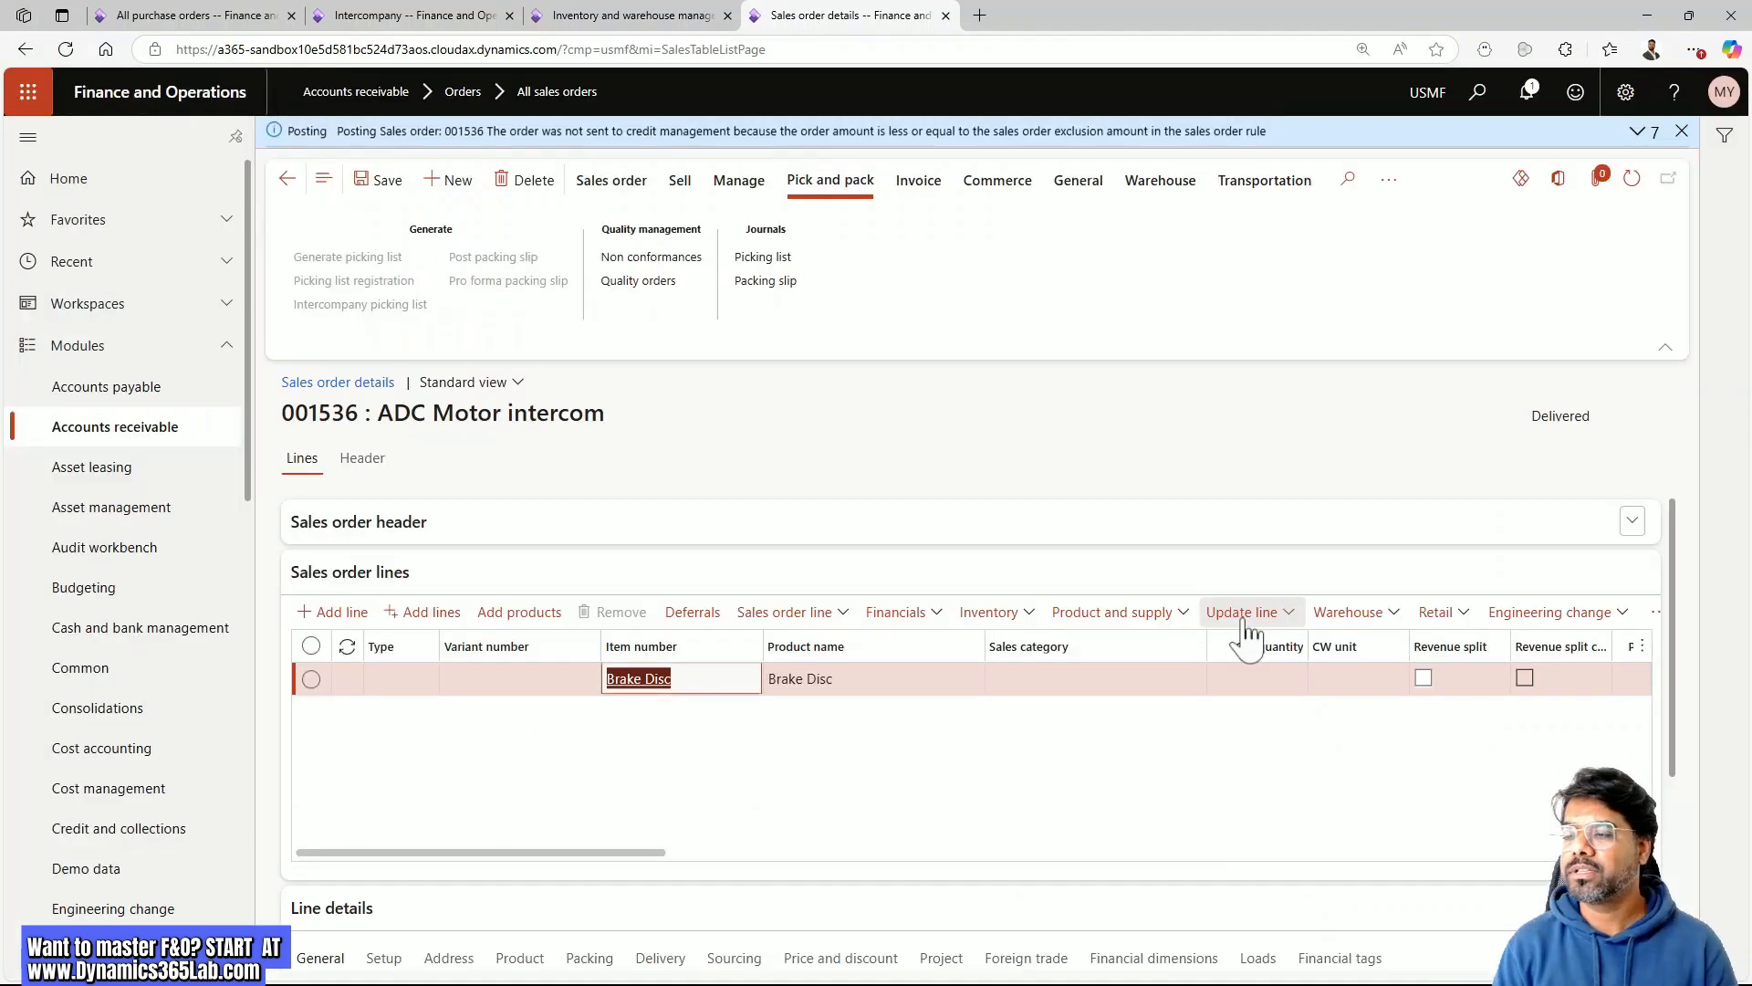
Open product receipt posting on ADC's USMF-Intercom Vendor purchase order and compare its product receipt number with USMF's packing slip journal
left_click(113, 18)
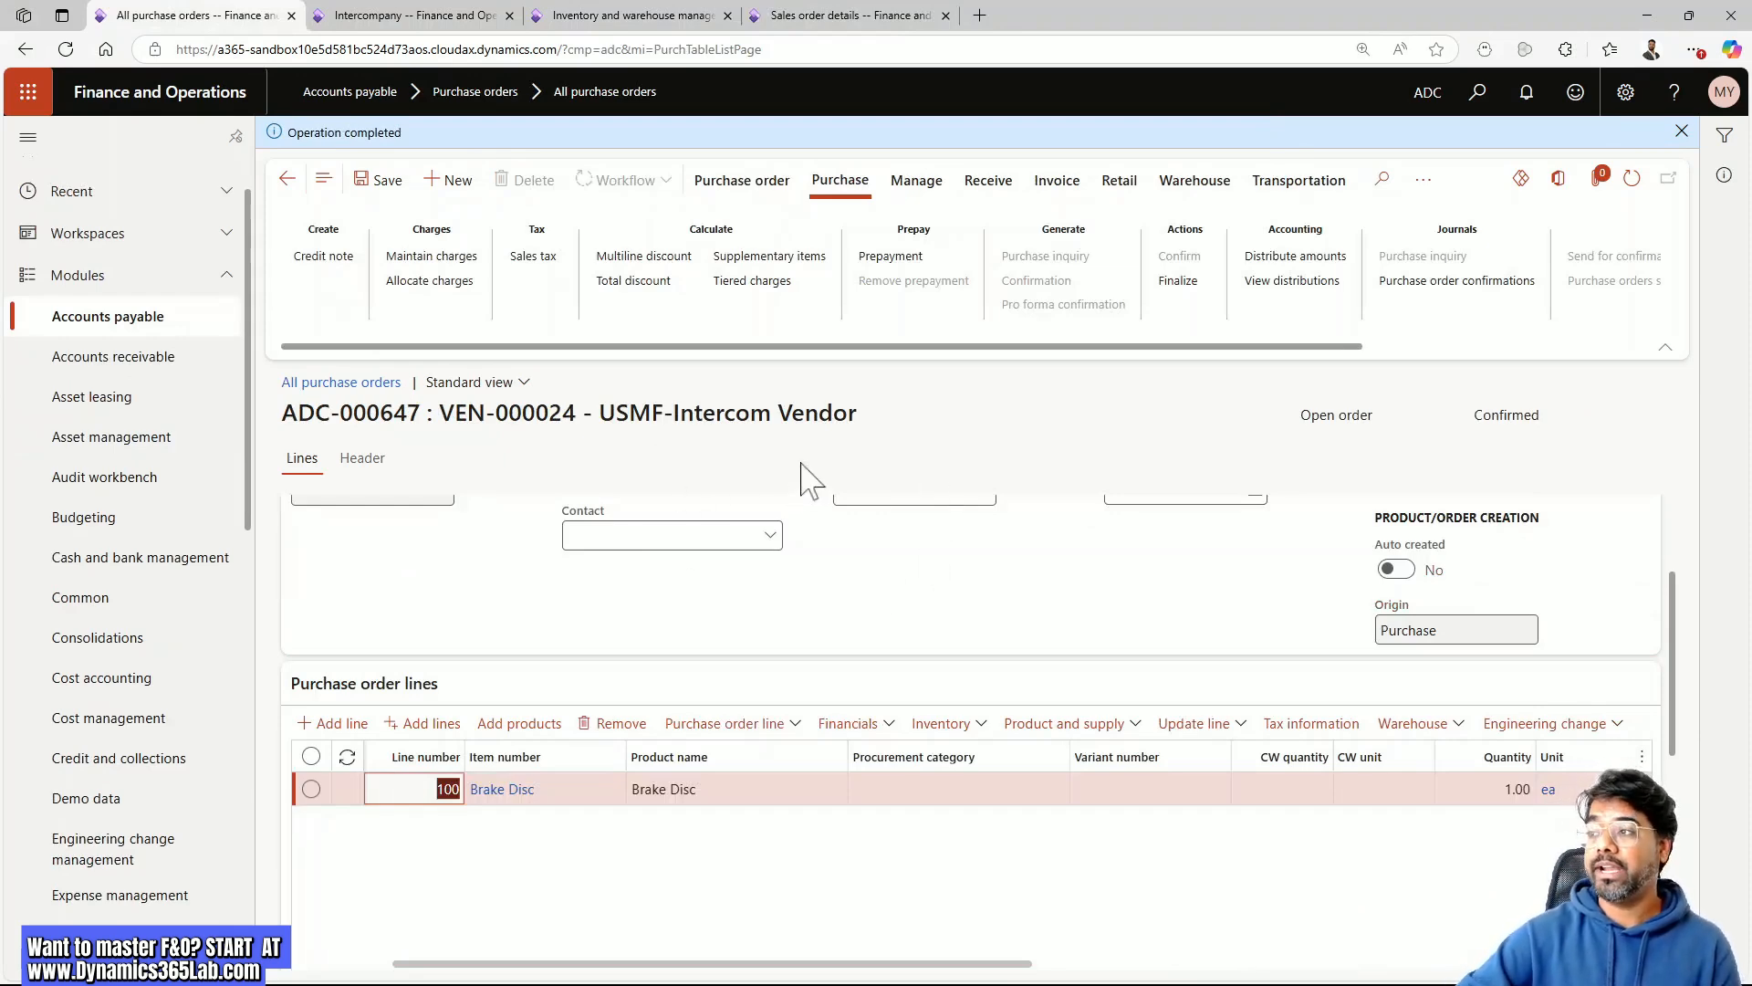
left_click(988, 183)
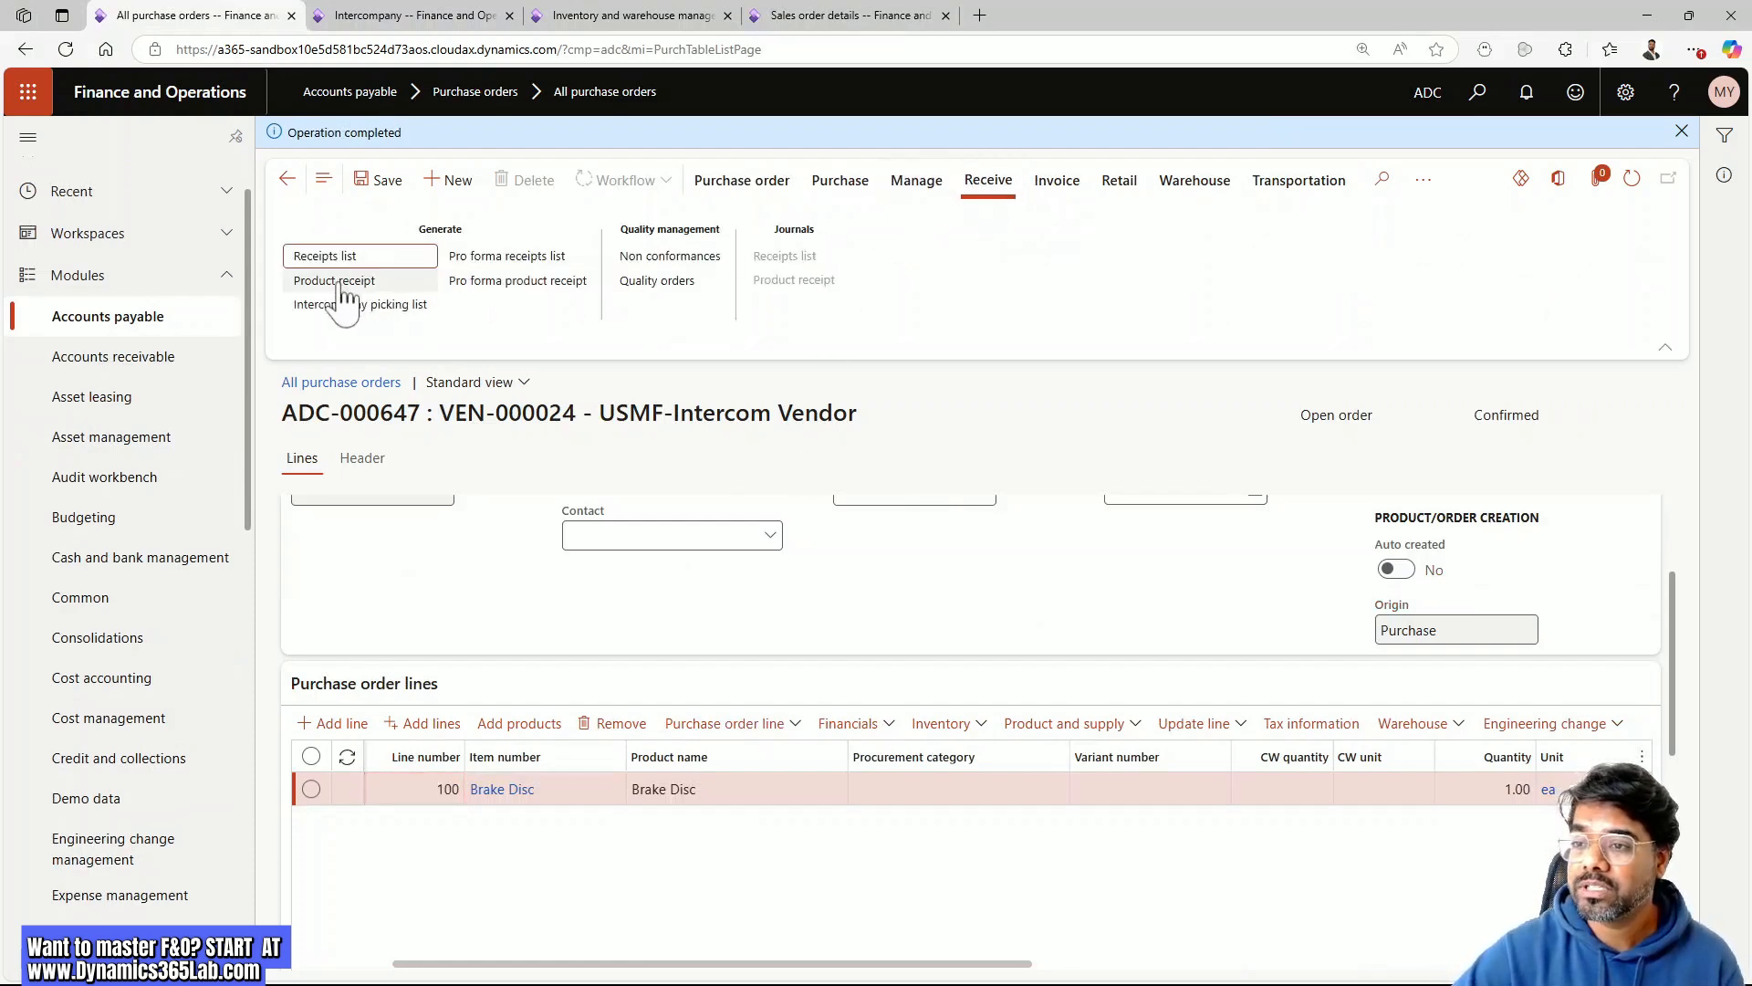
left_click(339, 283)
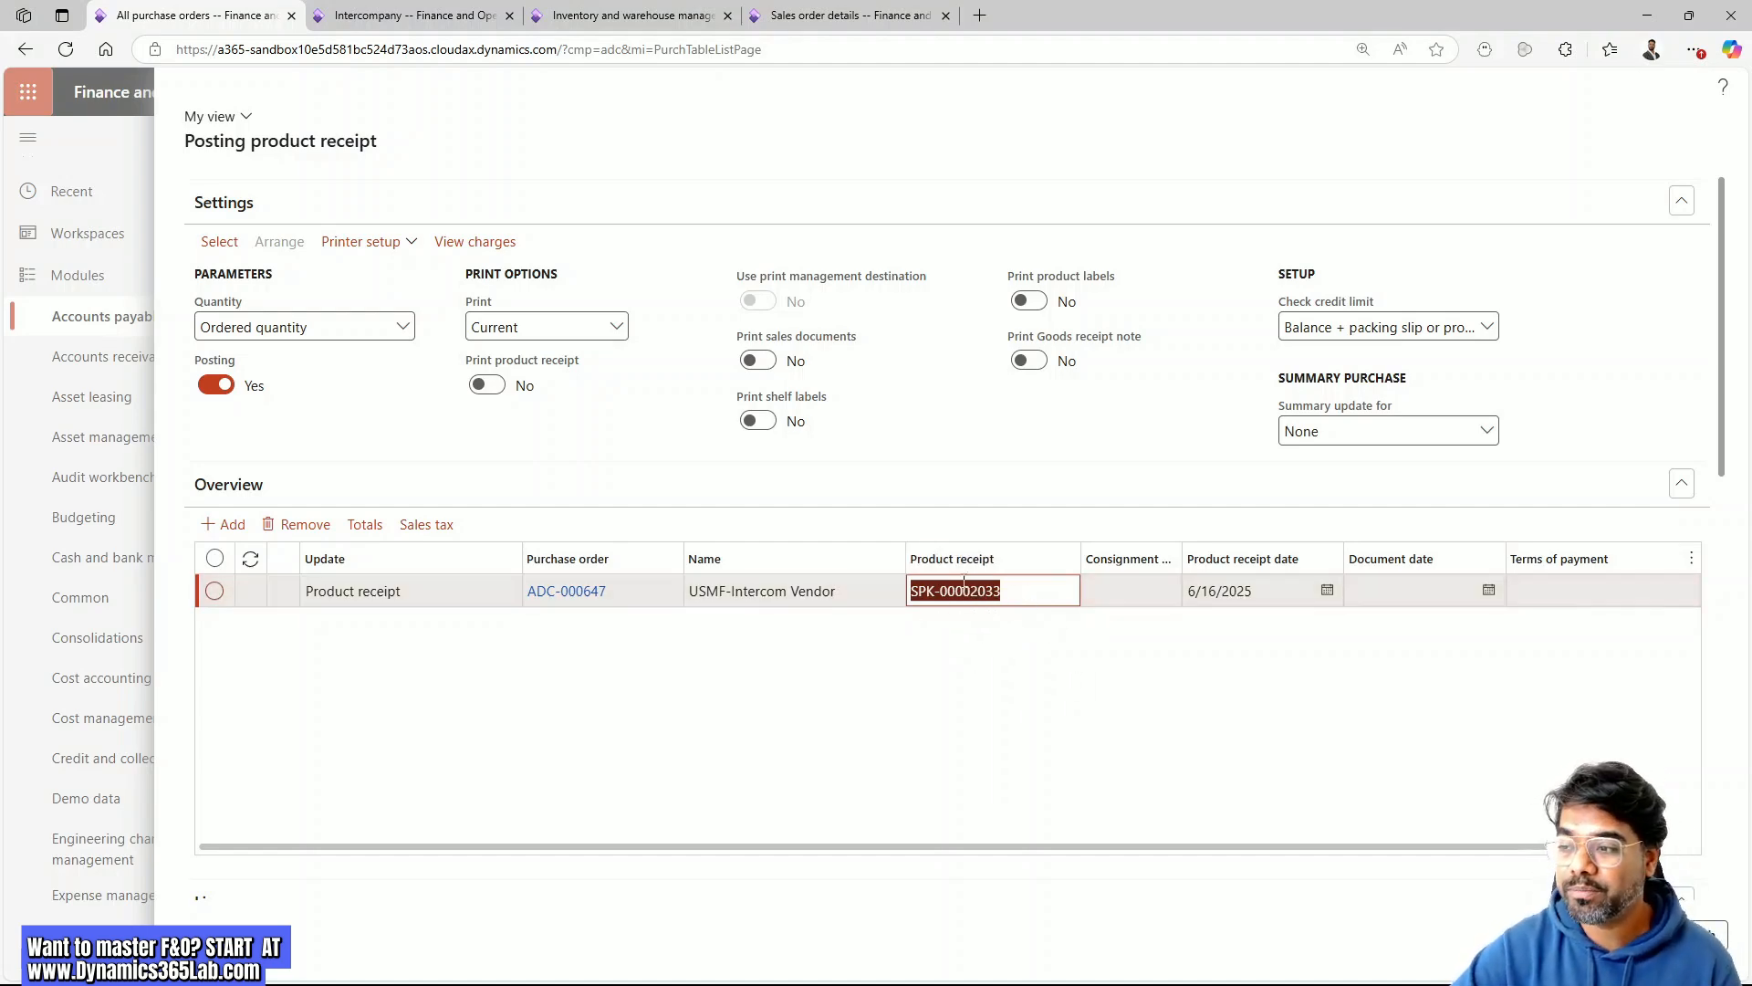
left_click(833, 16)
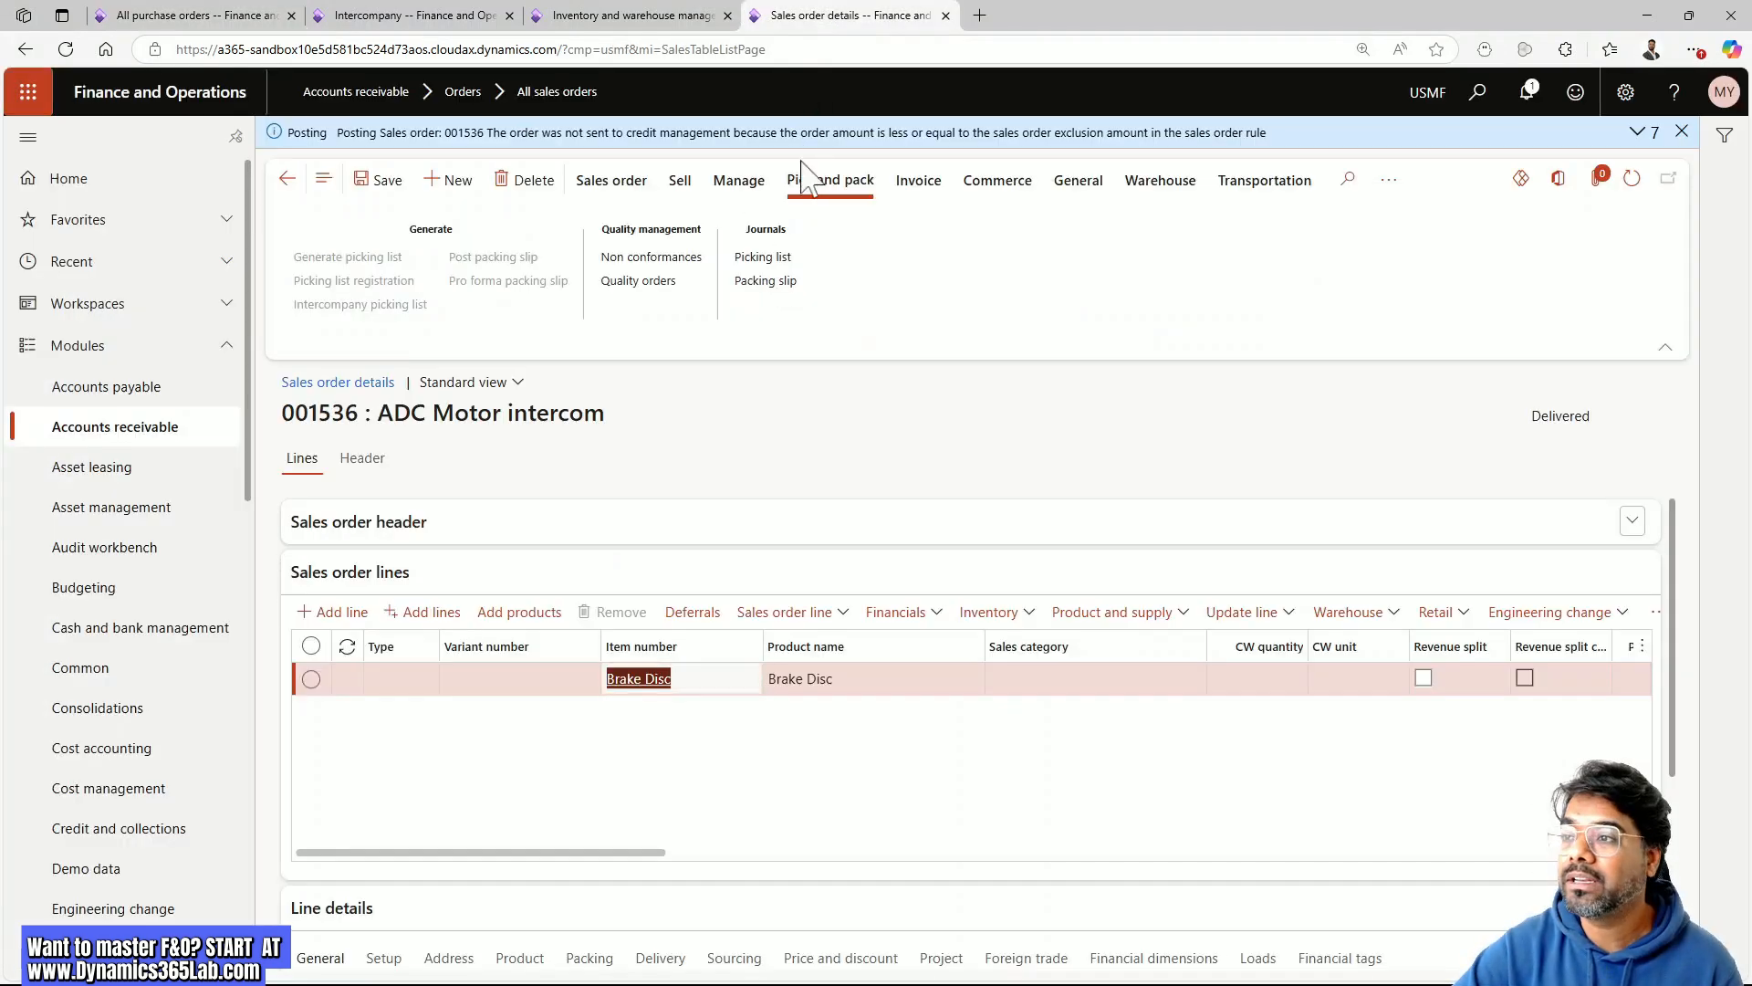
left_click(765, 282)
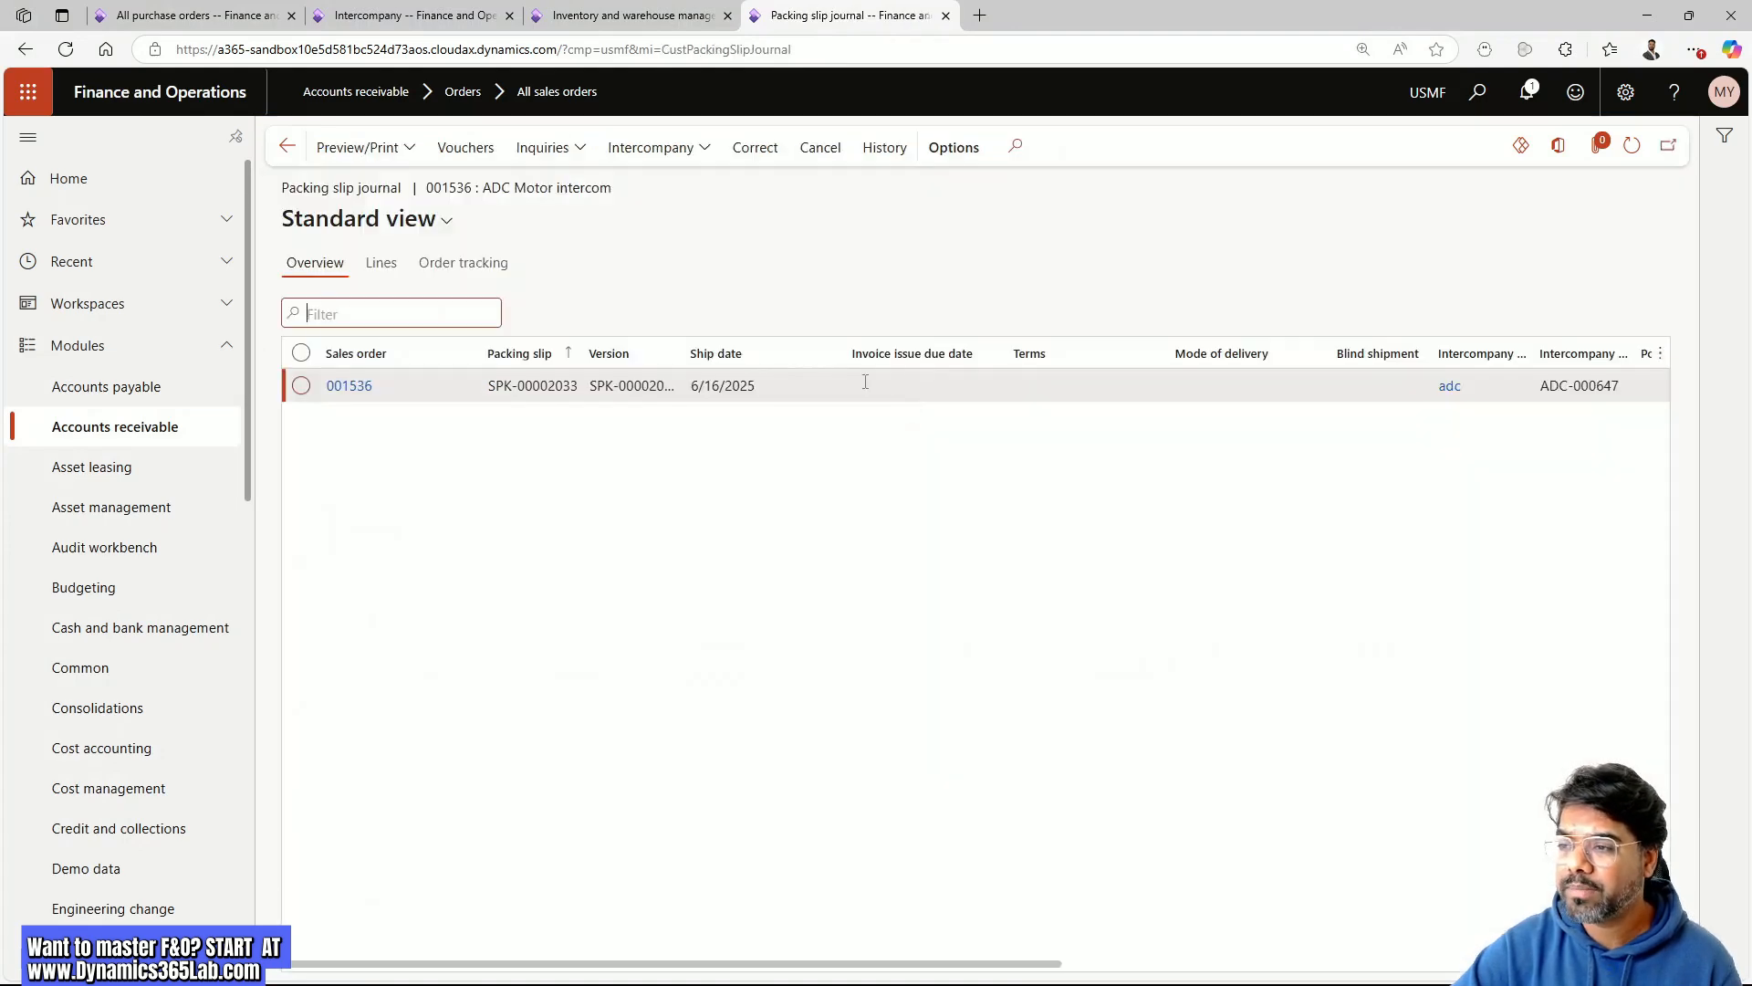
left_click_drag(492, 386, 618, 390)
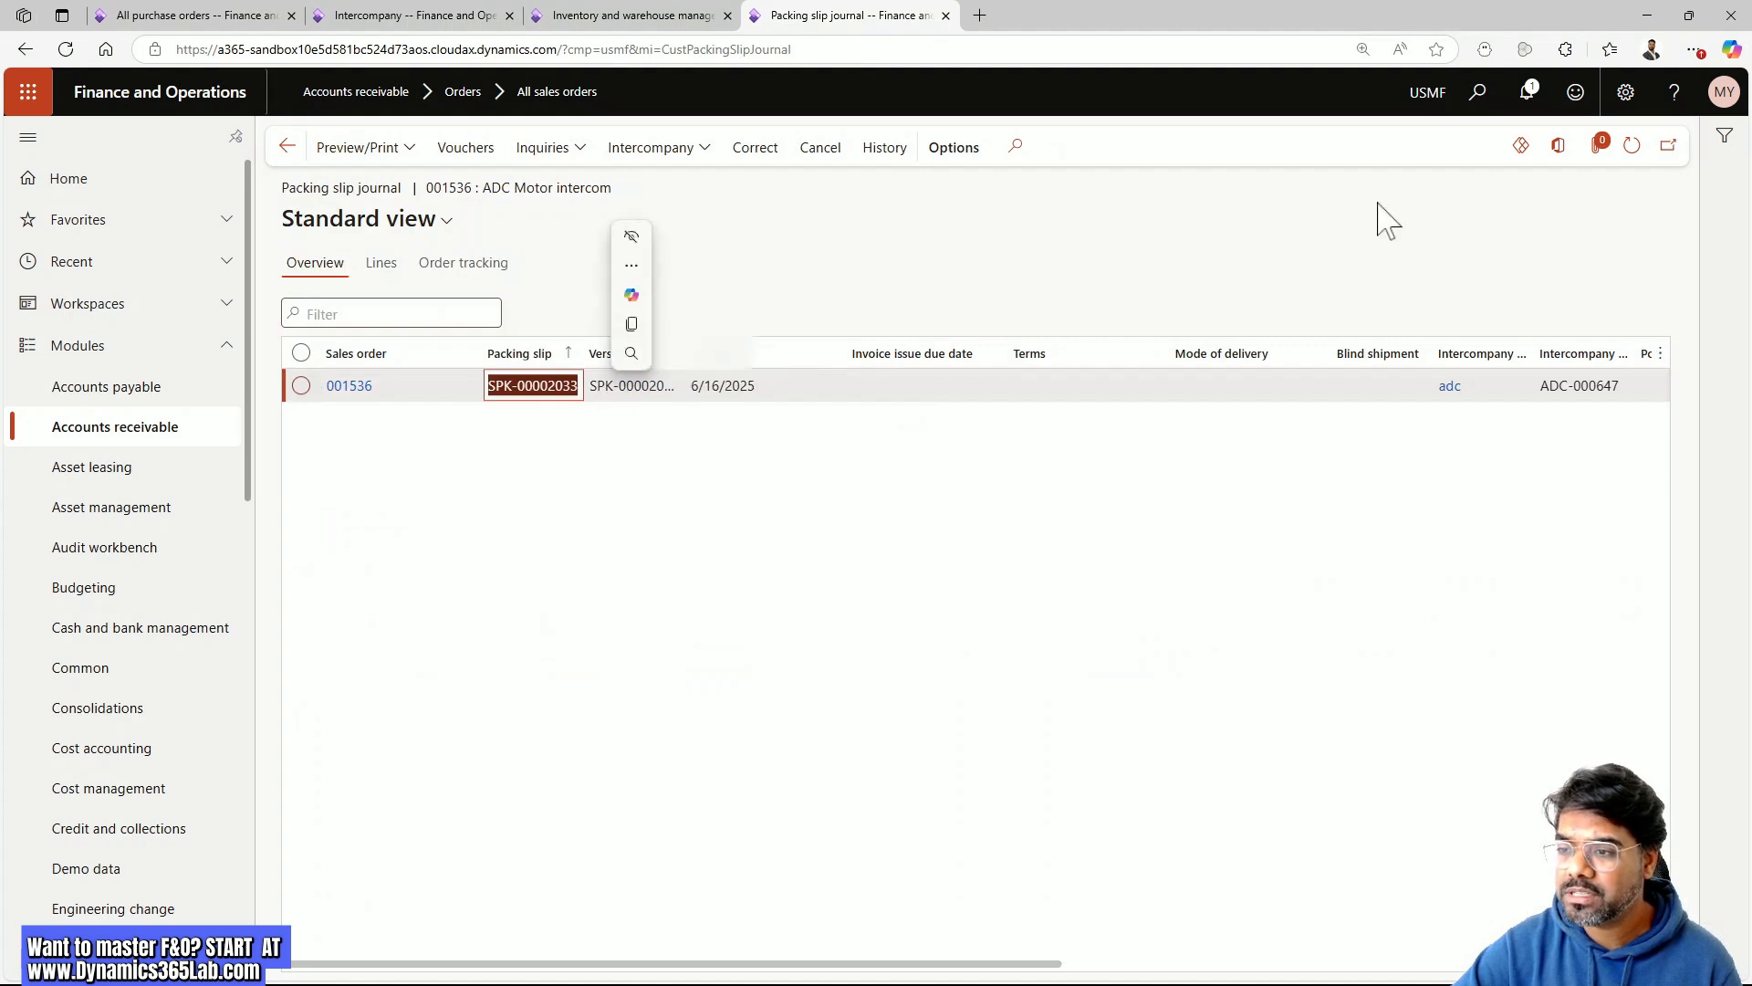
left_click(183, 14)
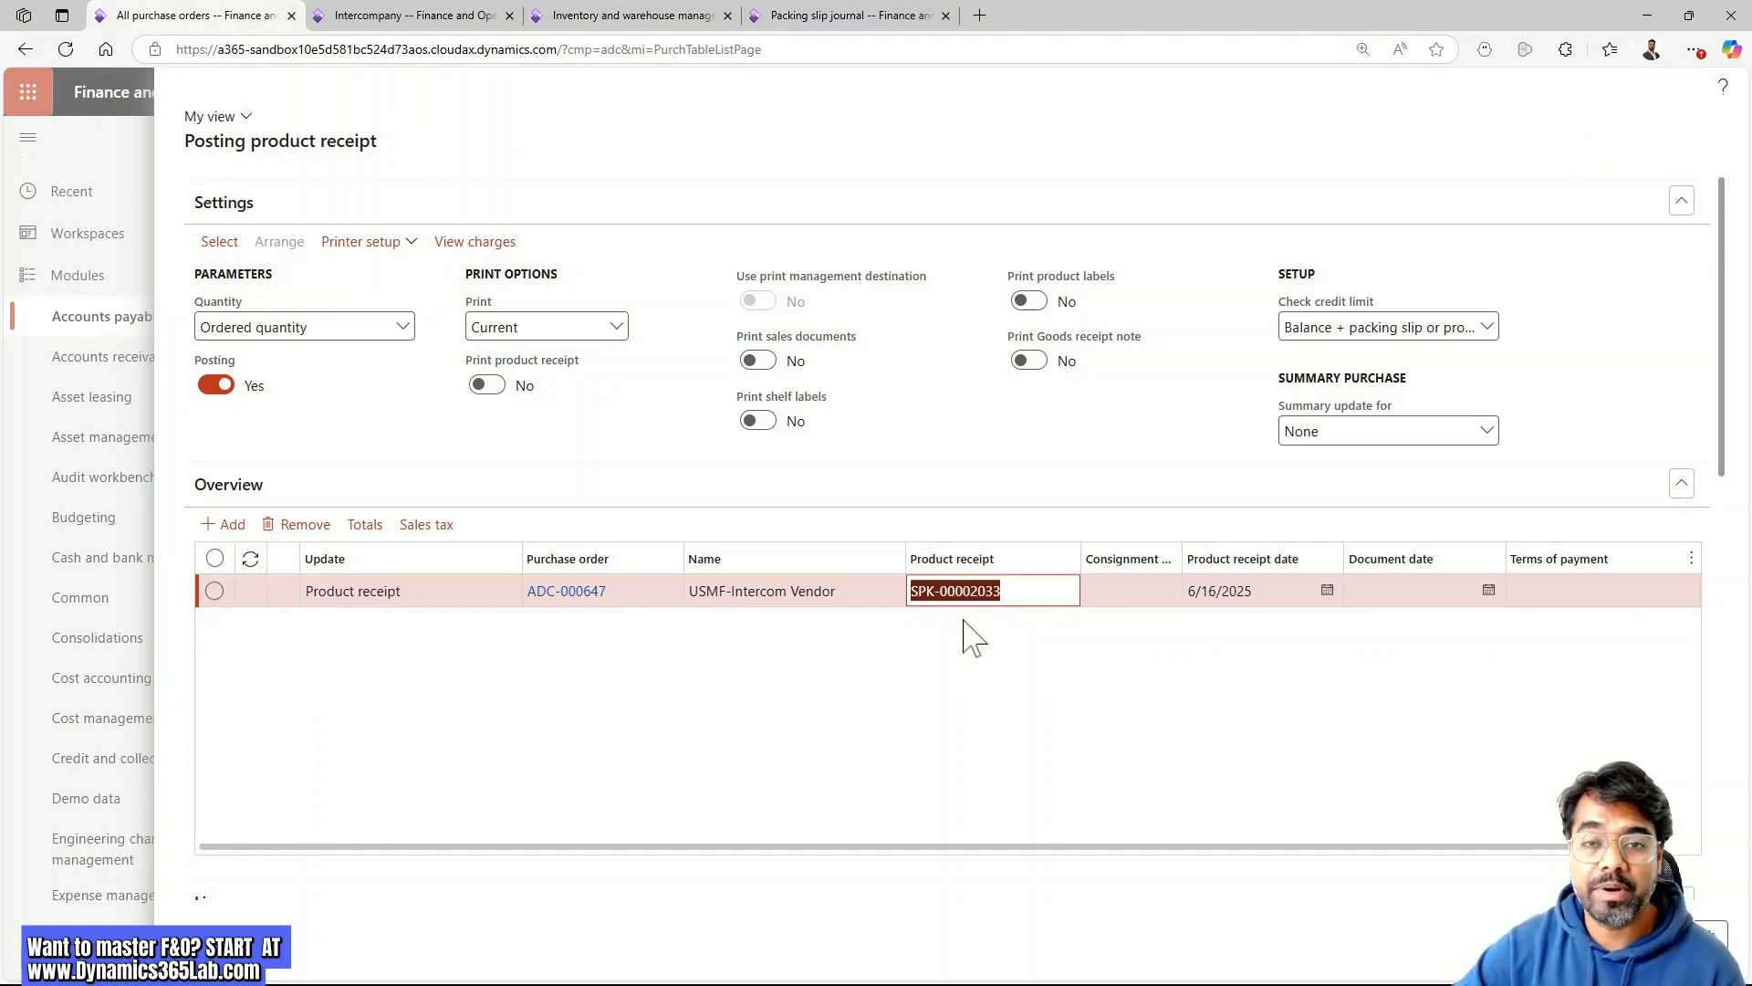
Try to post the product receipt for the ordered quantity and read the message details of the posting
left_click(833, 716)
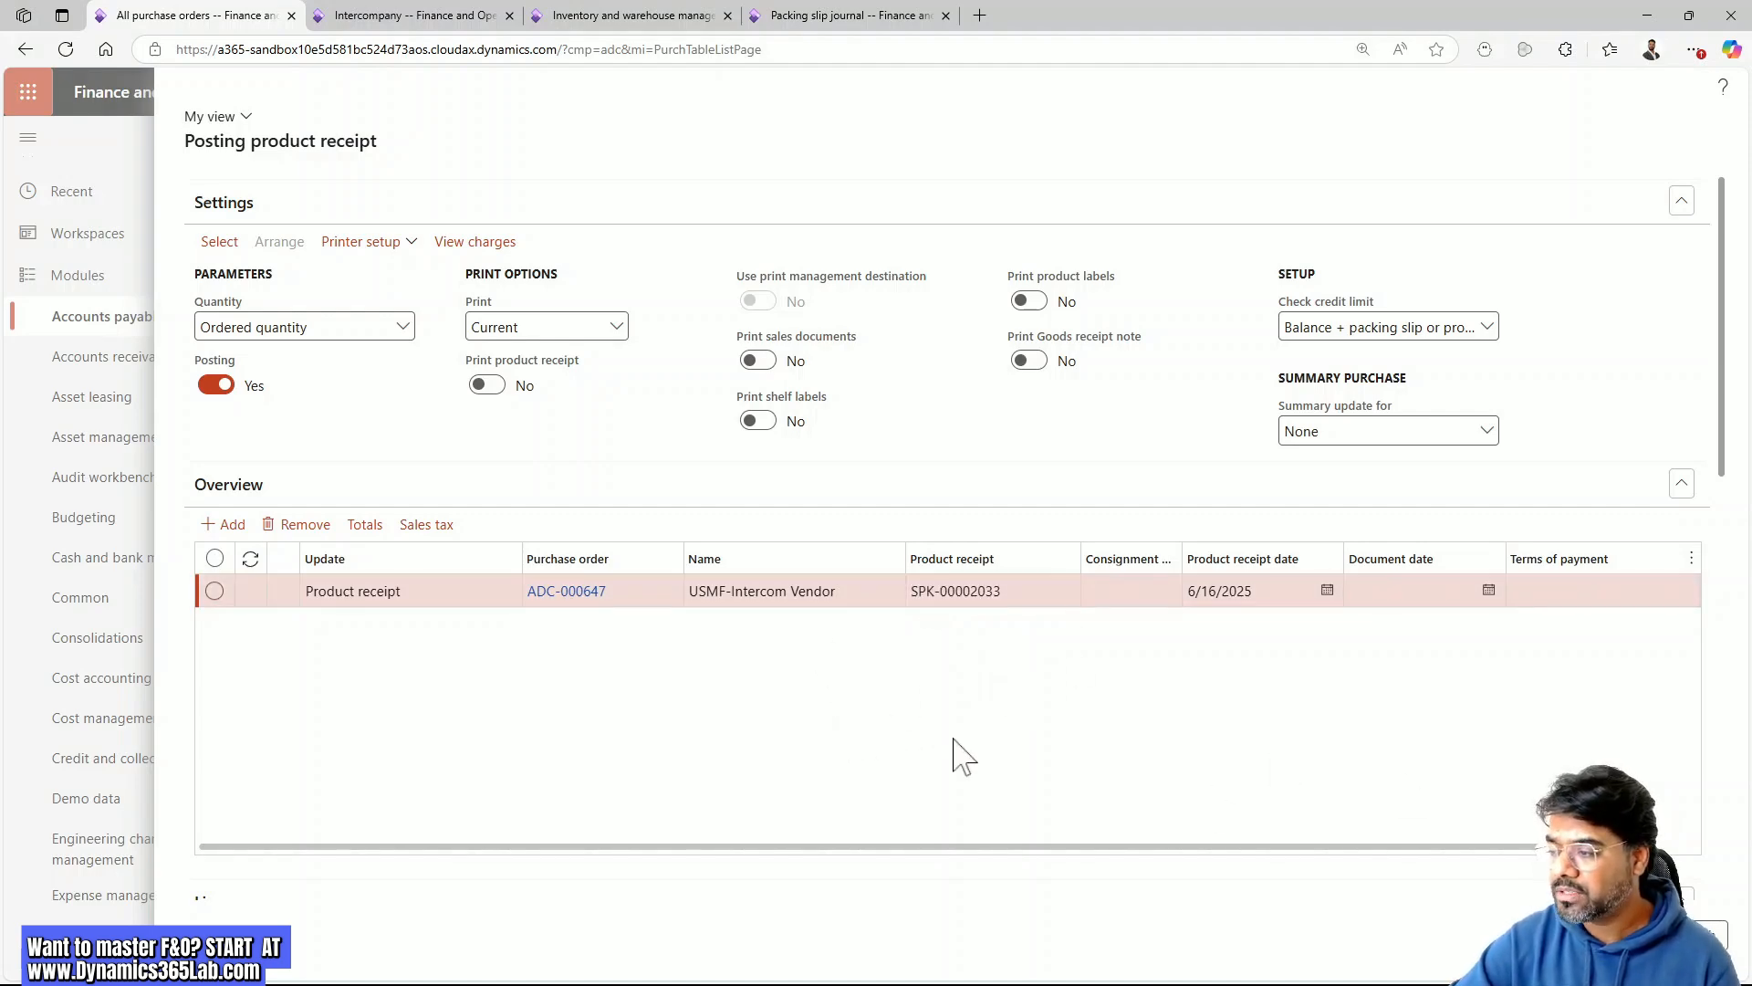
key("alt+Return")
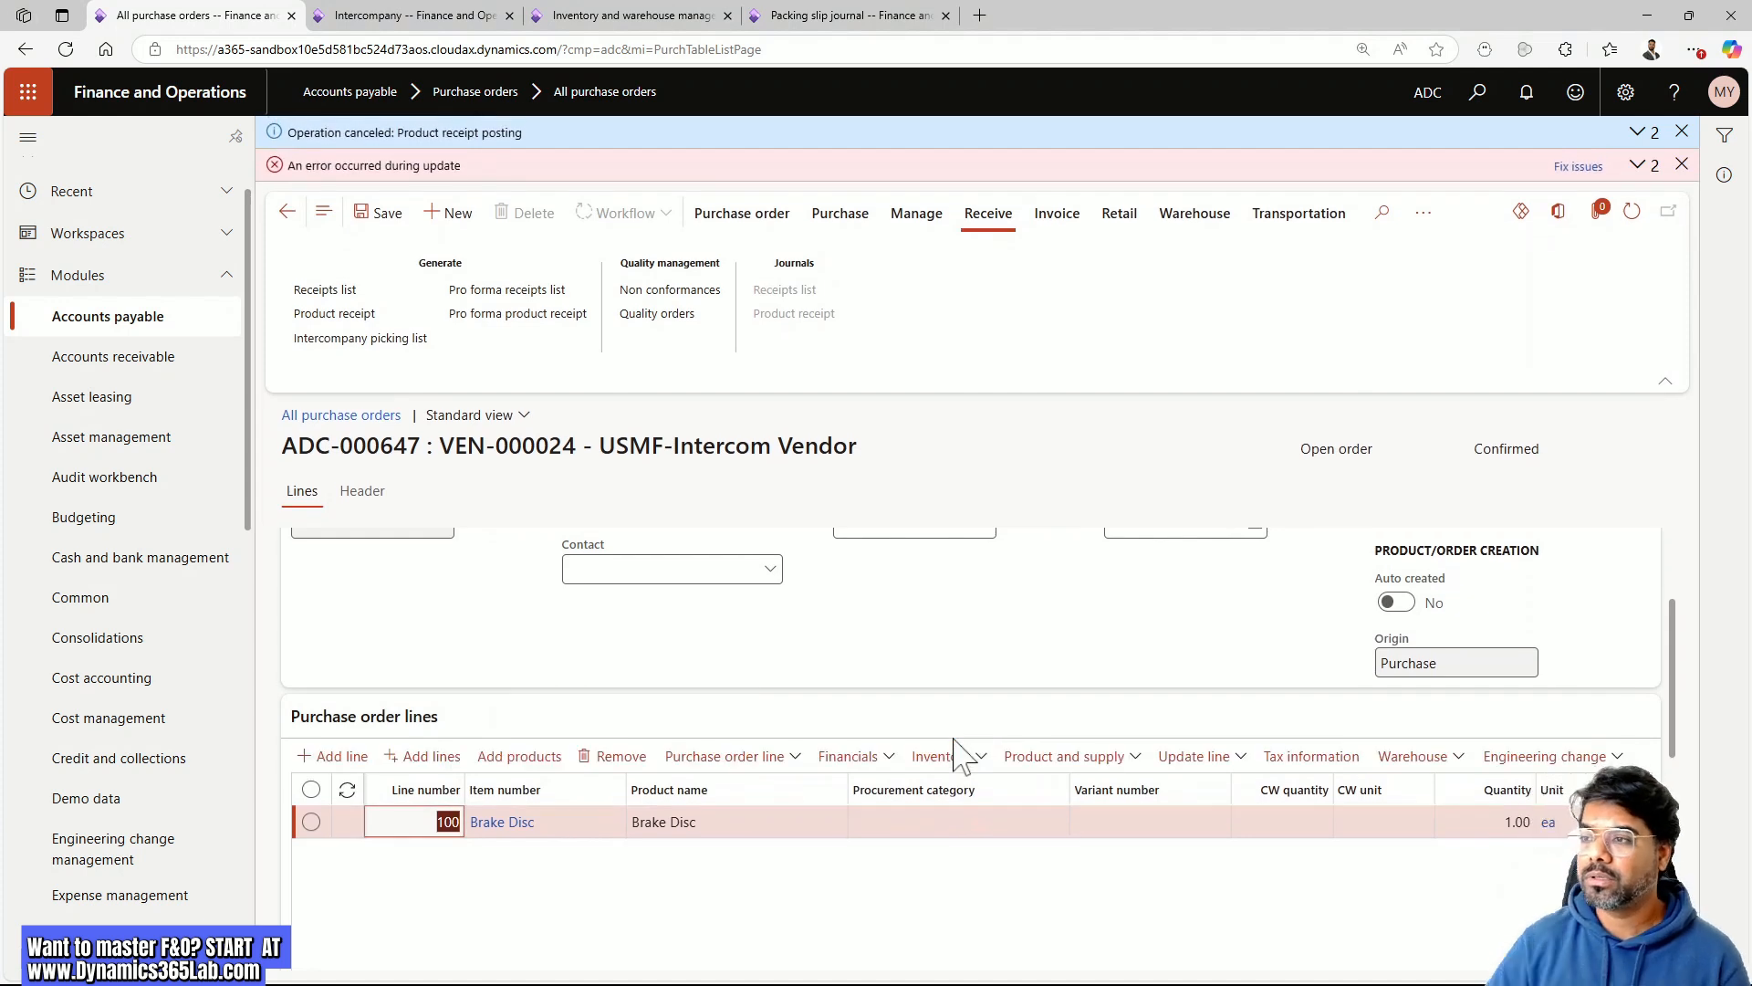
left_click(1643, 166)
left_click(1635, 200)
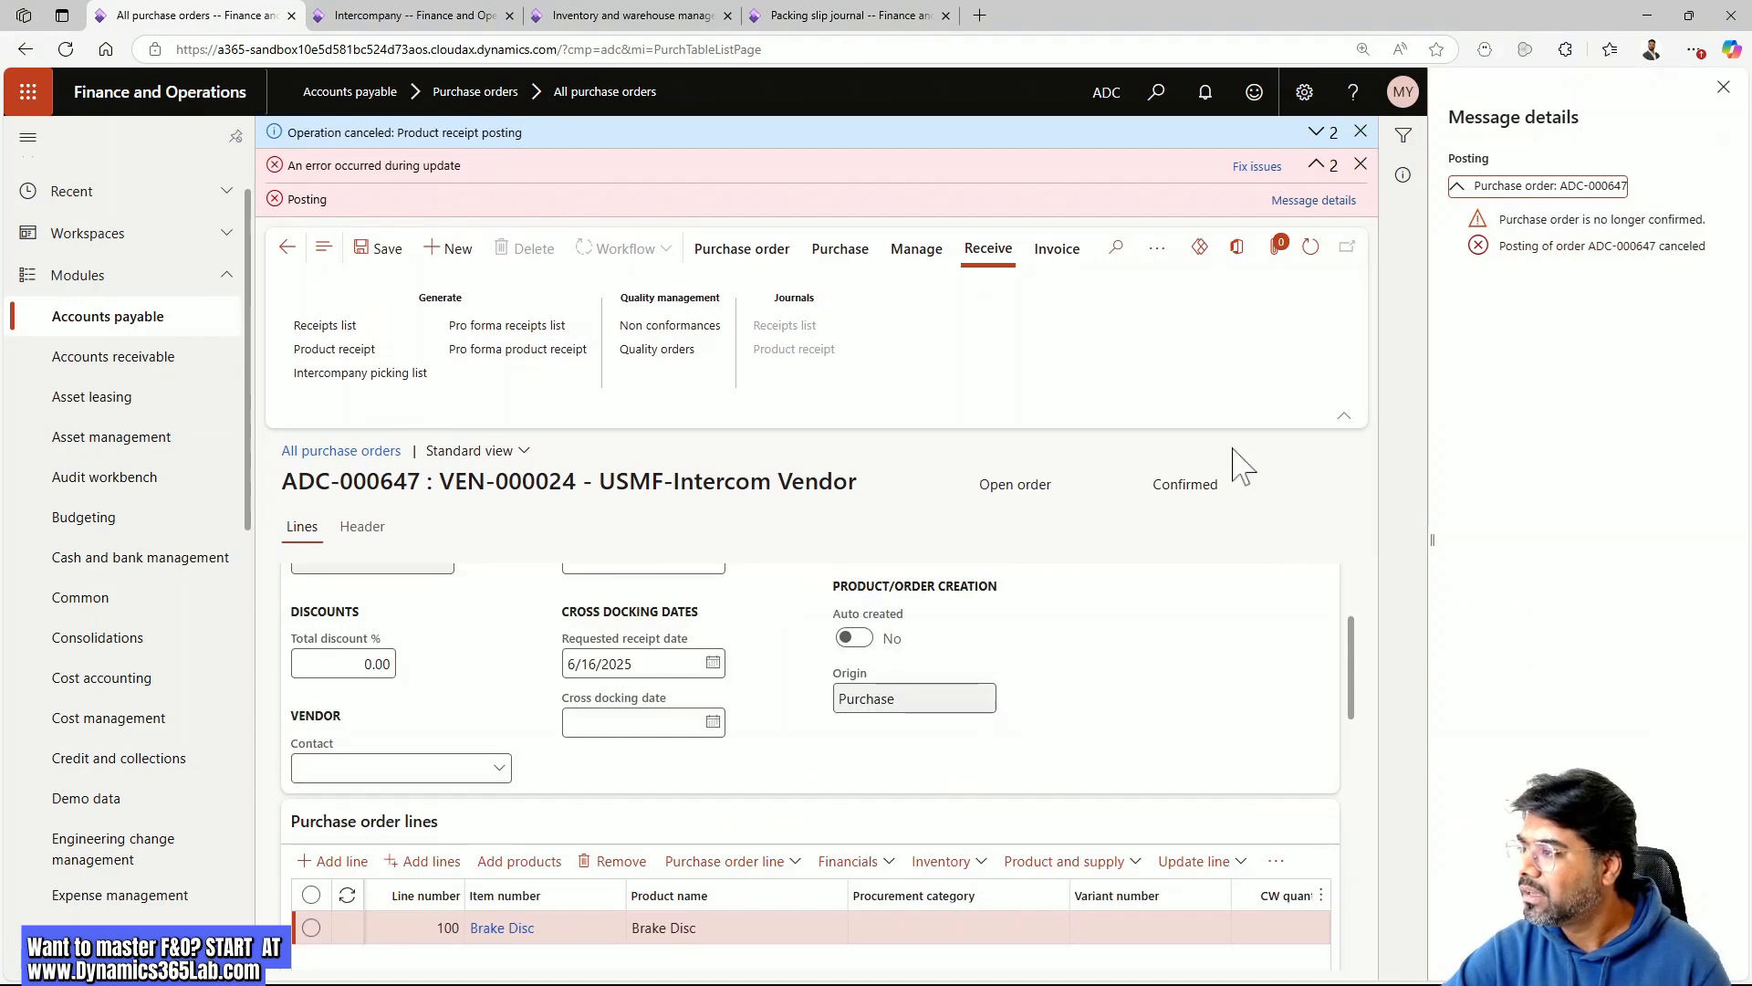
left_click(1723, 87)
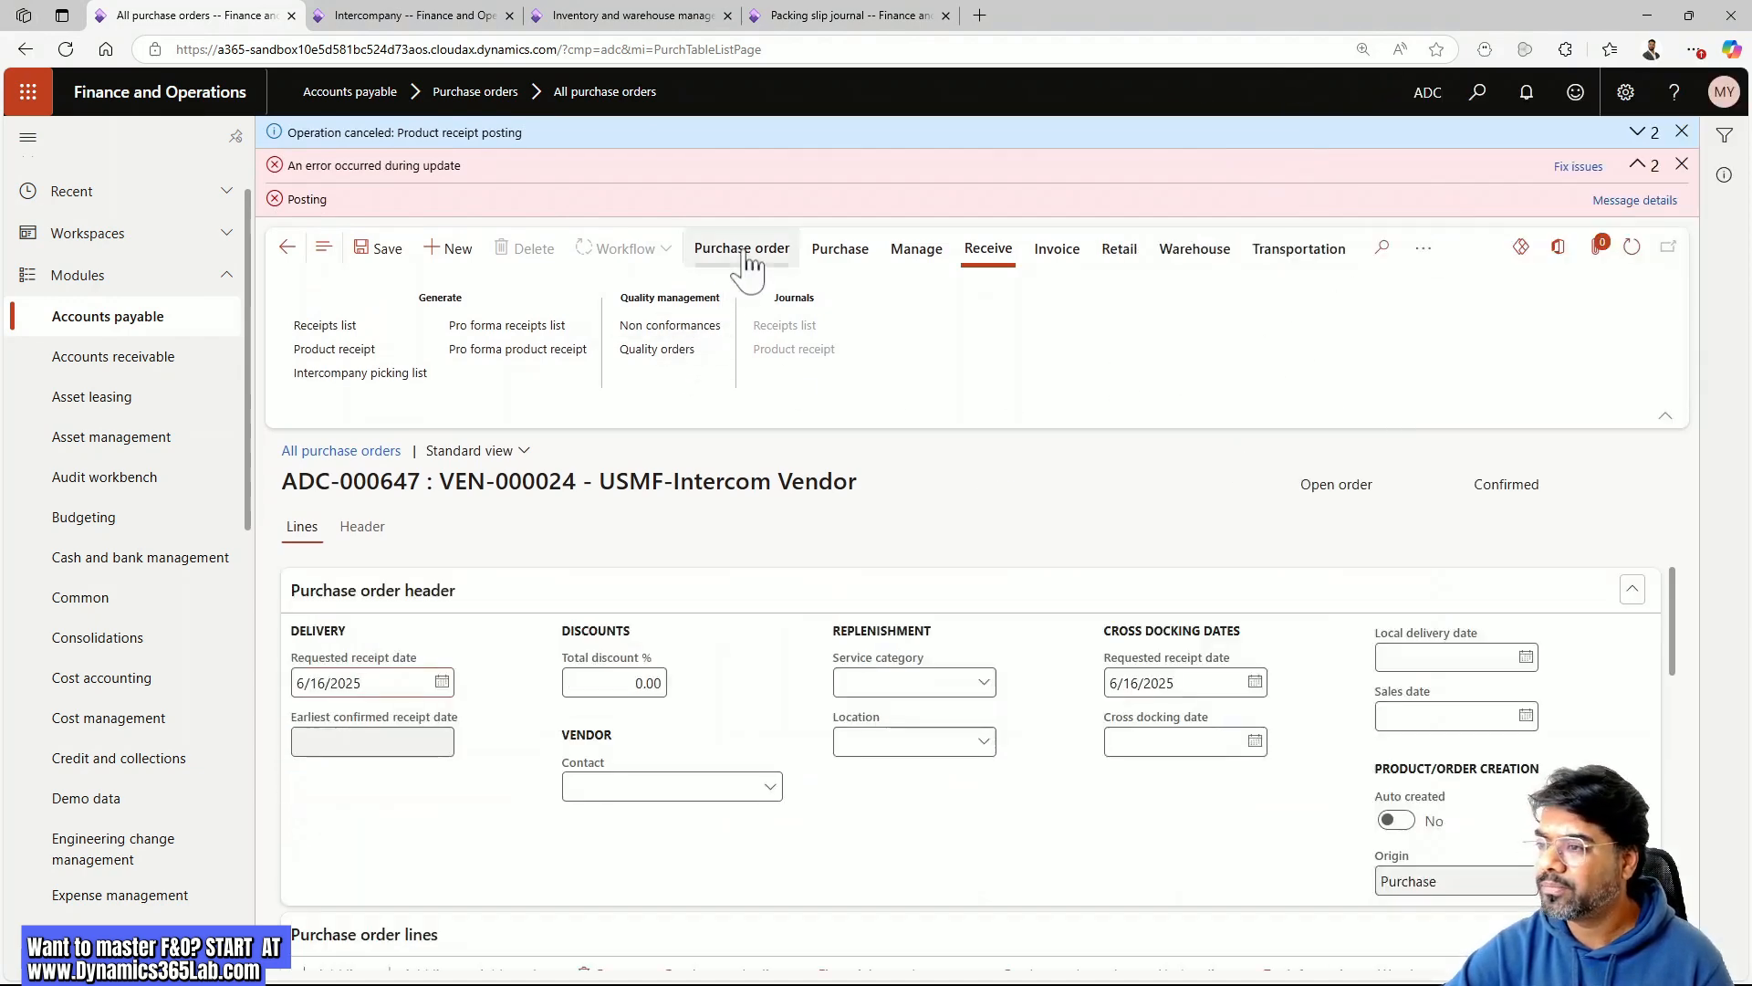
Save the USMF-Intercom Vendor purchase order in ADC and post its product receipt
left_click(742, 249)
left_click(840, 248)
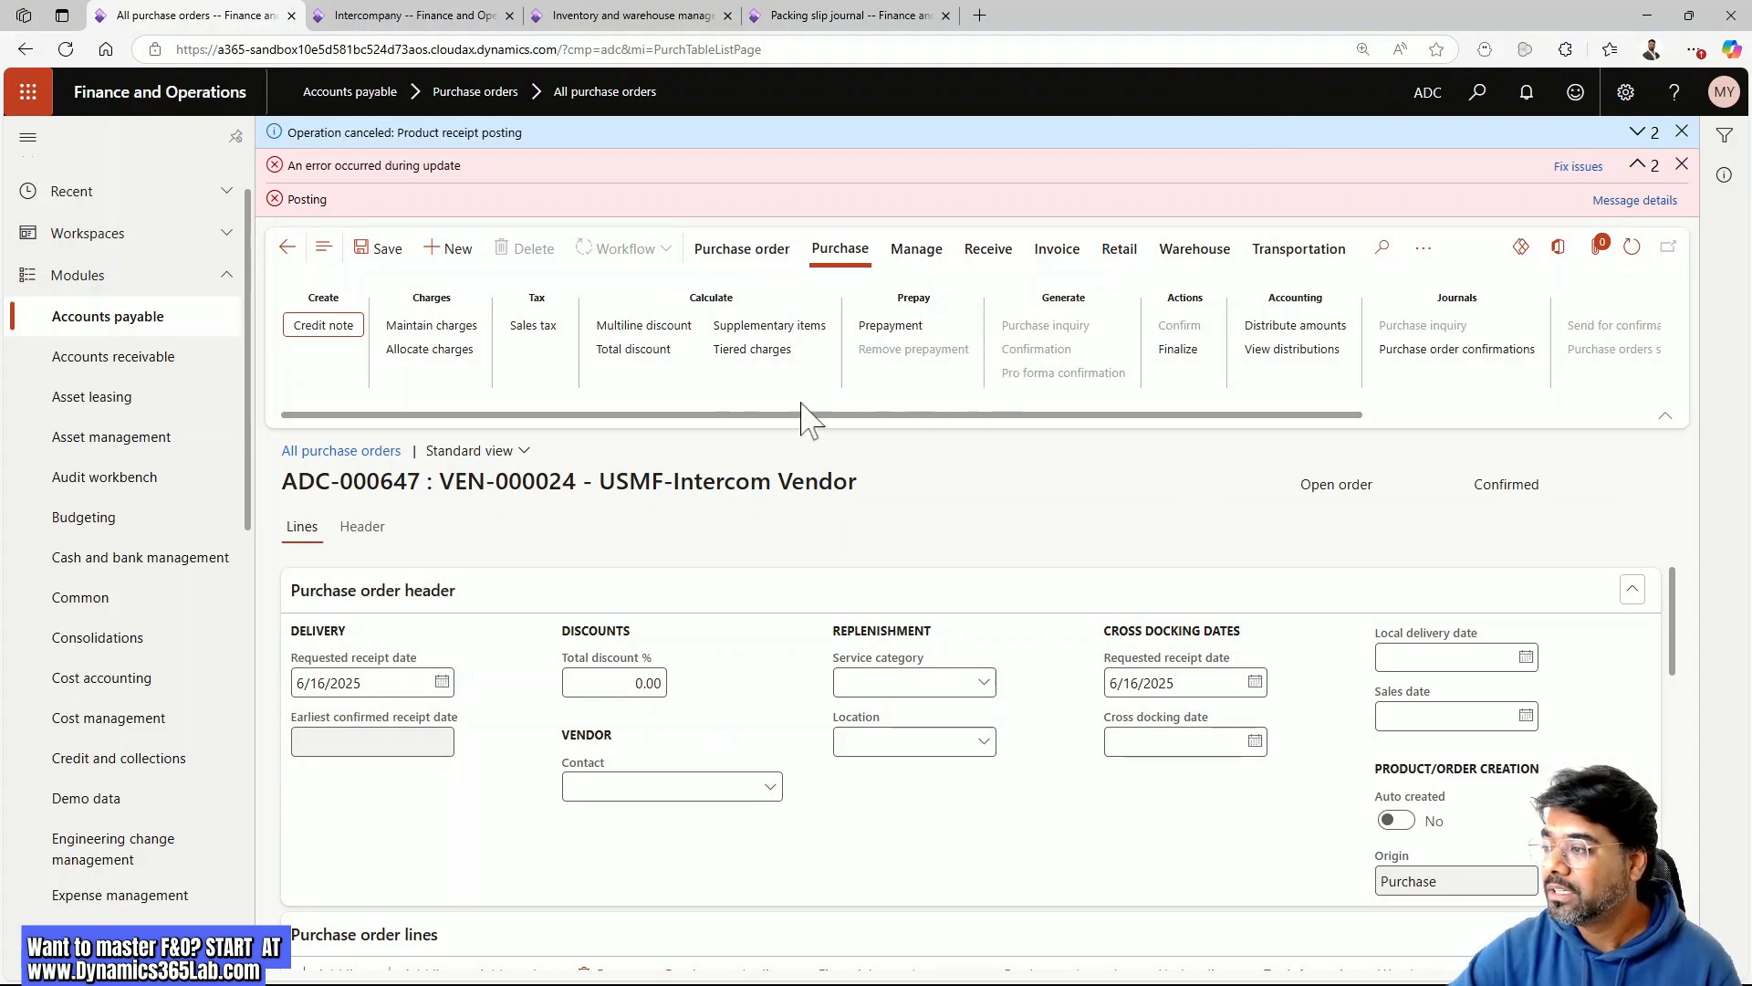
left_click(1683, 166)
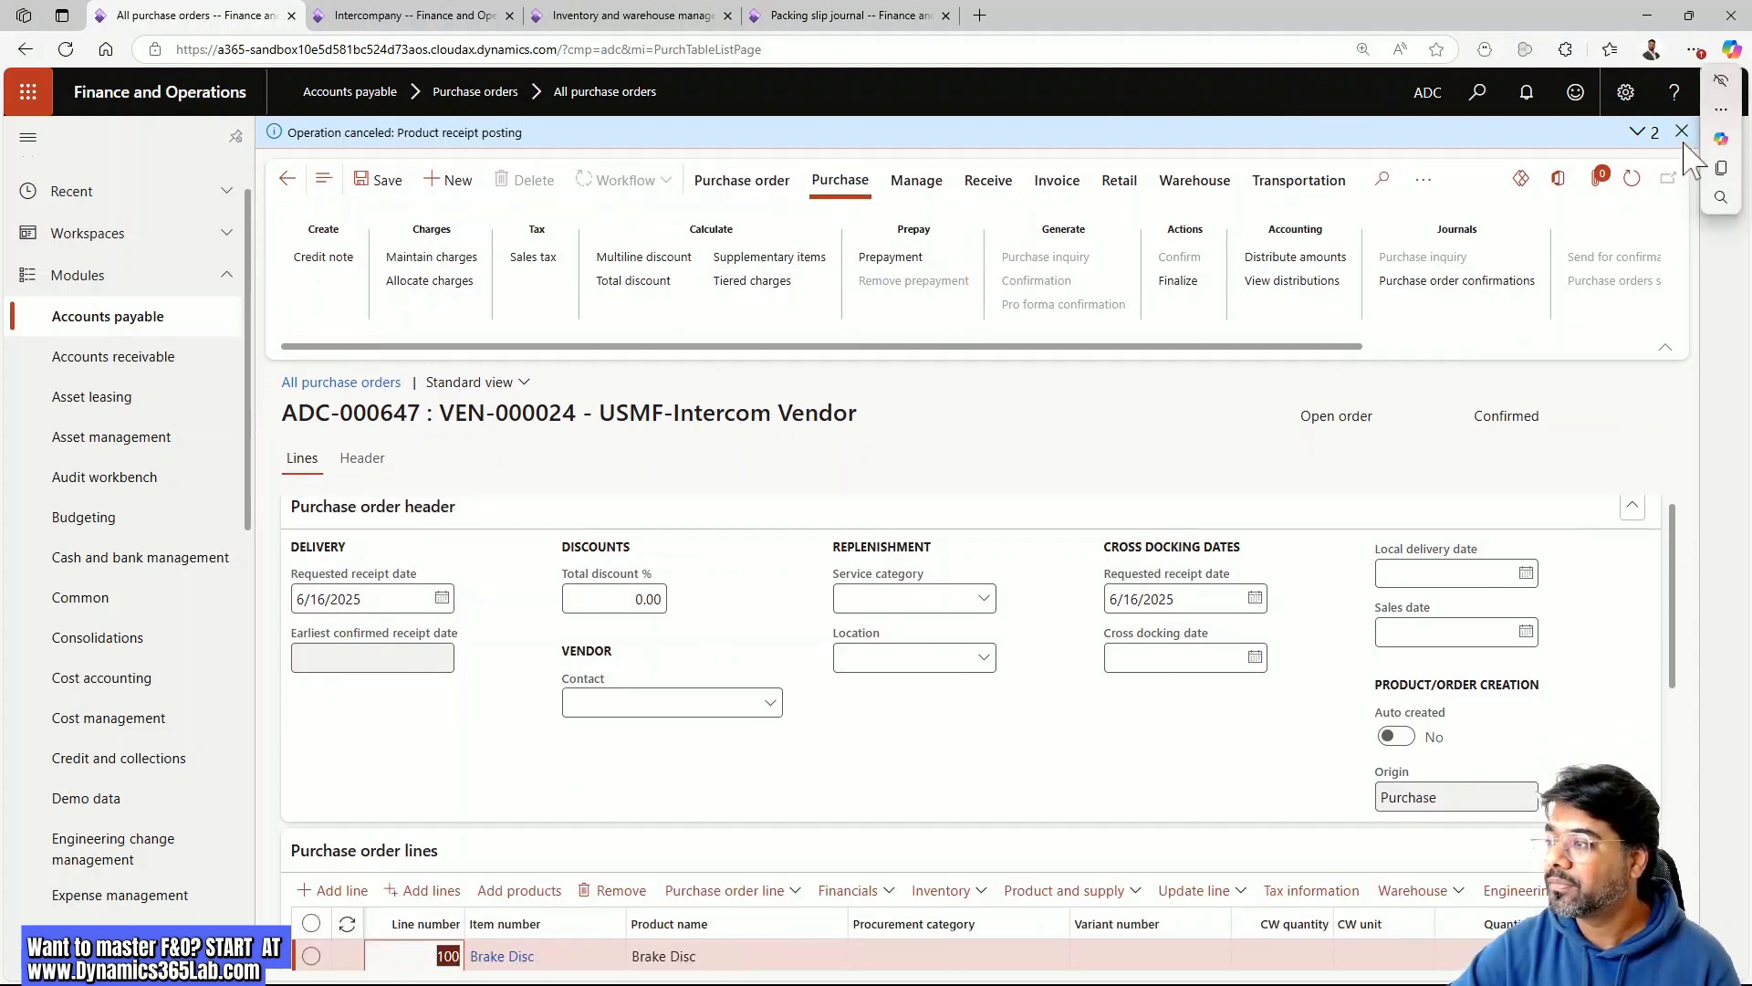
left_click(387, 182)
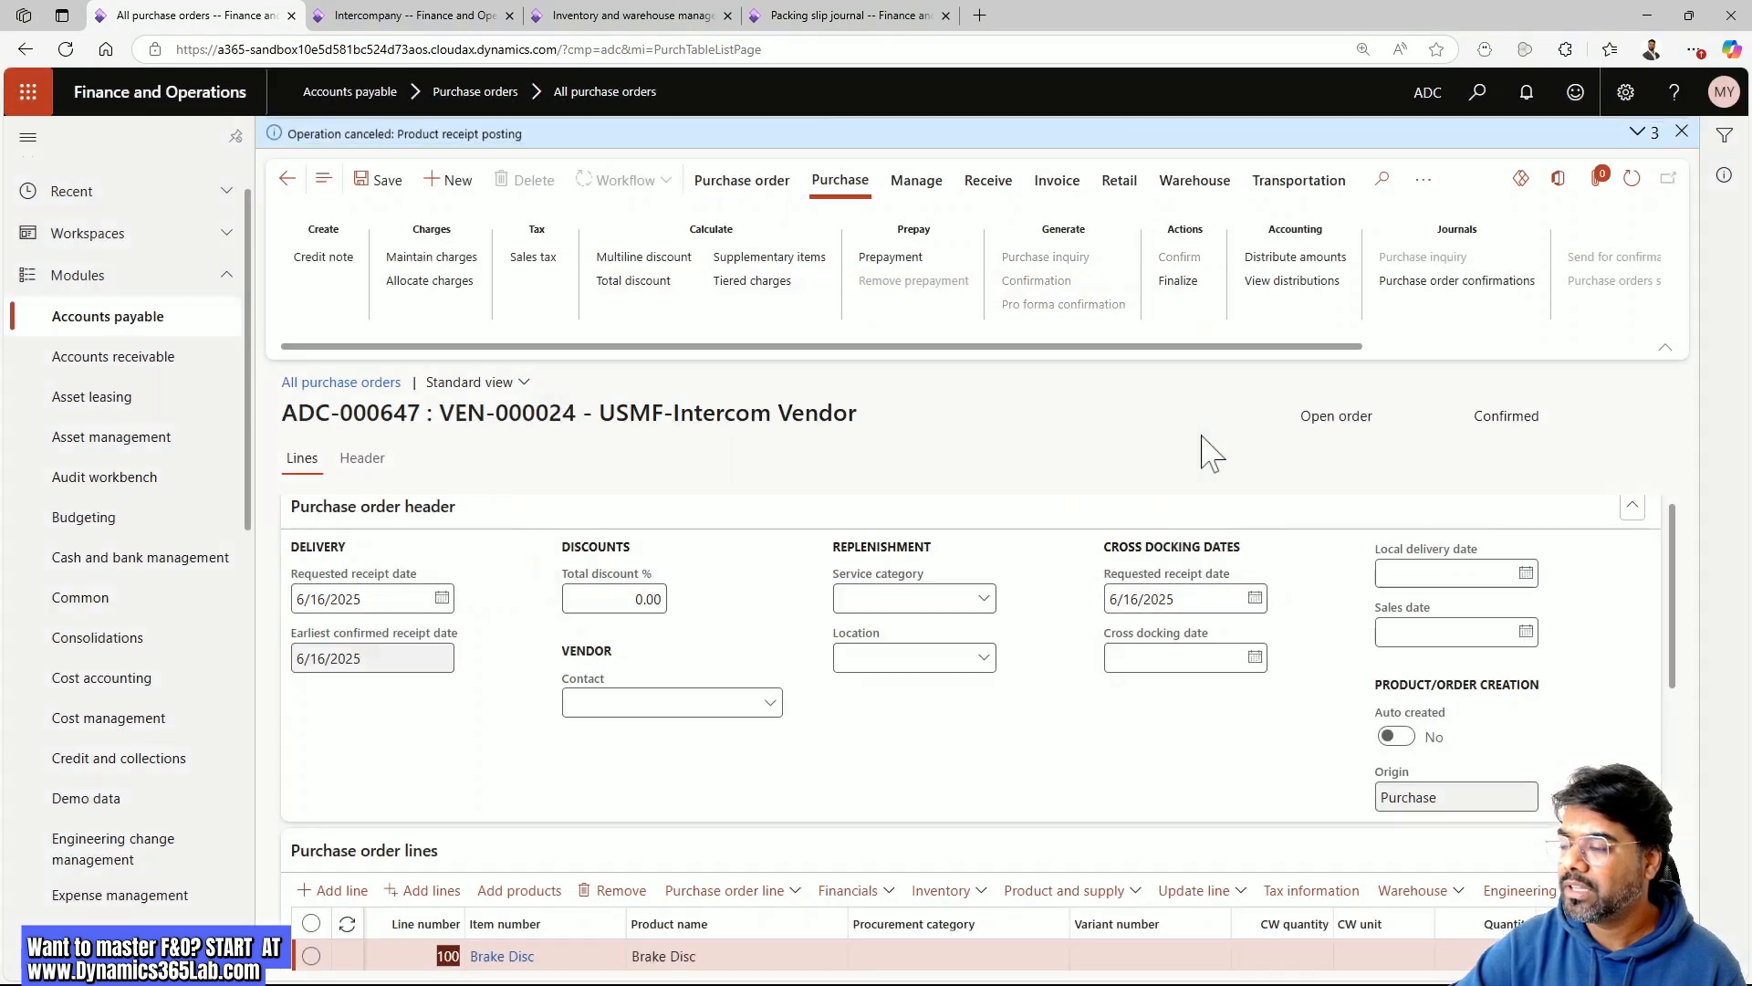
left_click(988, 182)
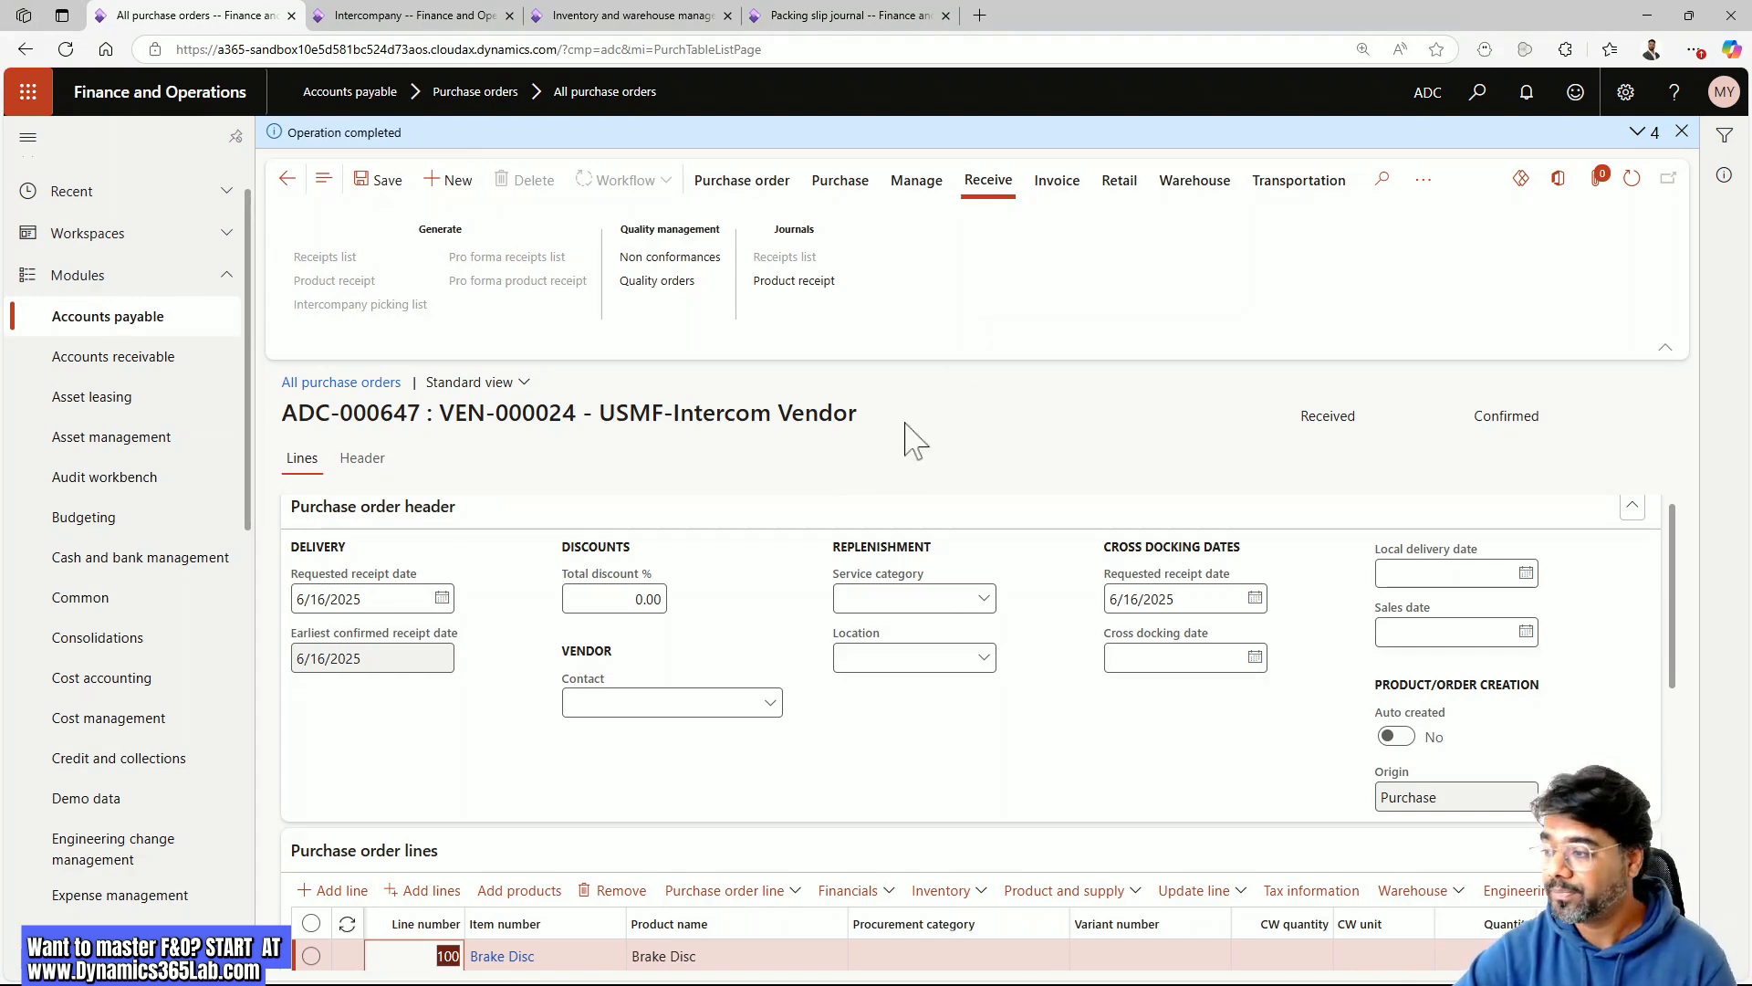
Return to the ADC Motor intercom sales order in USMF and post its invoice based on the packing slip quantity
left_click(662, 16)
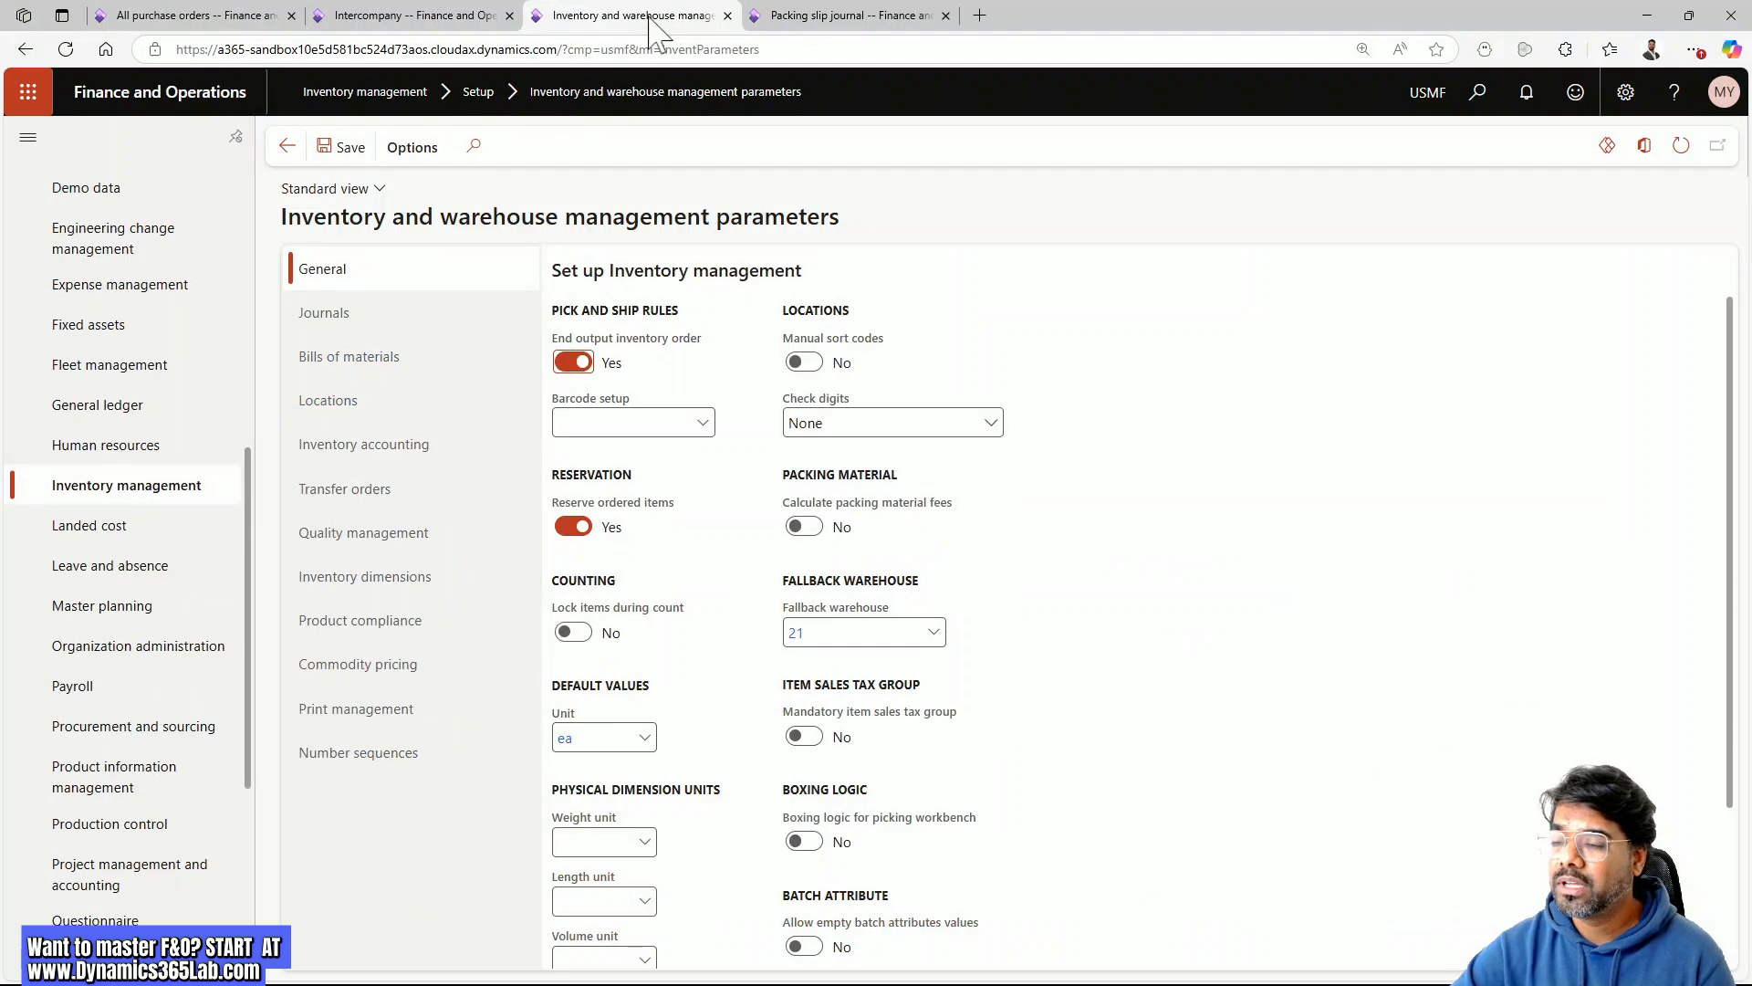
left_click(838, 16)
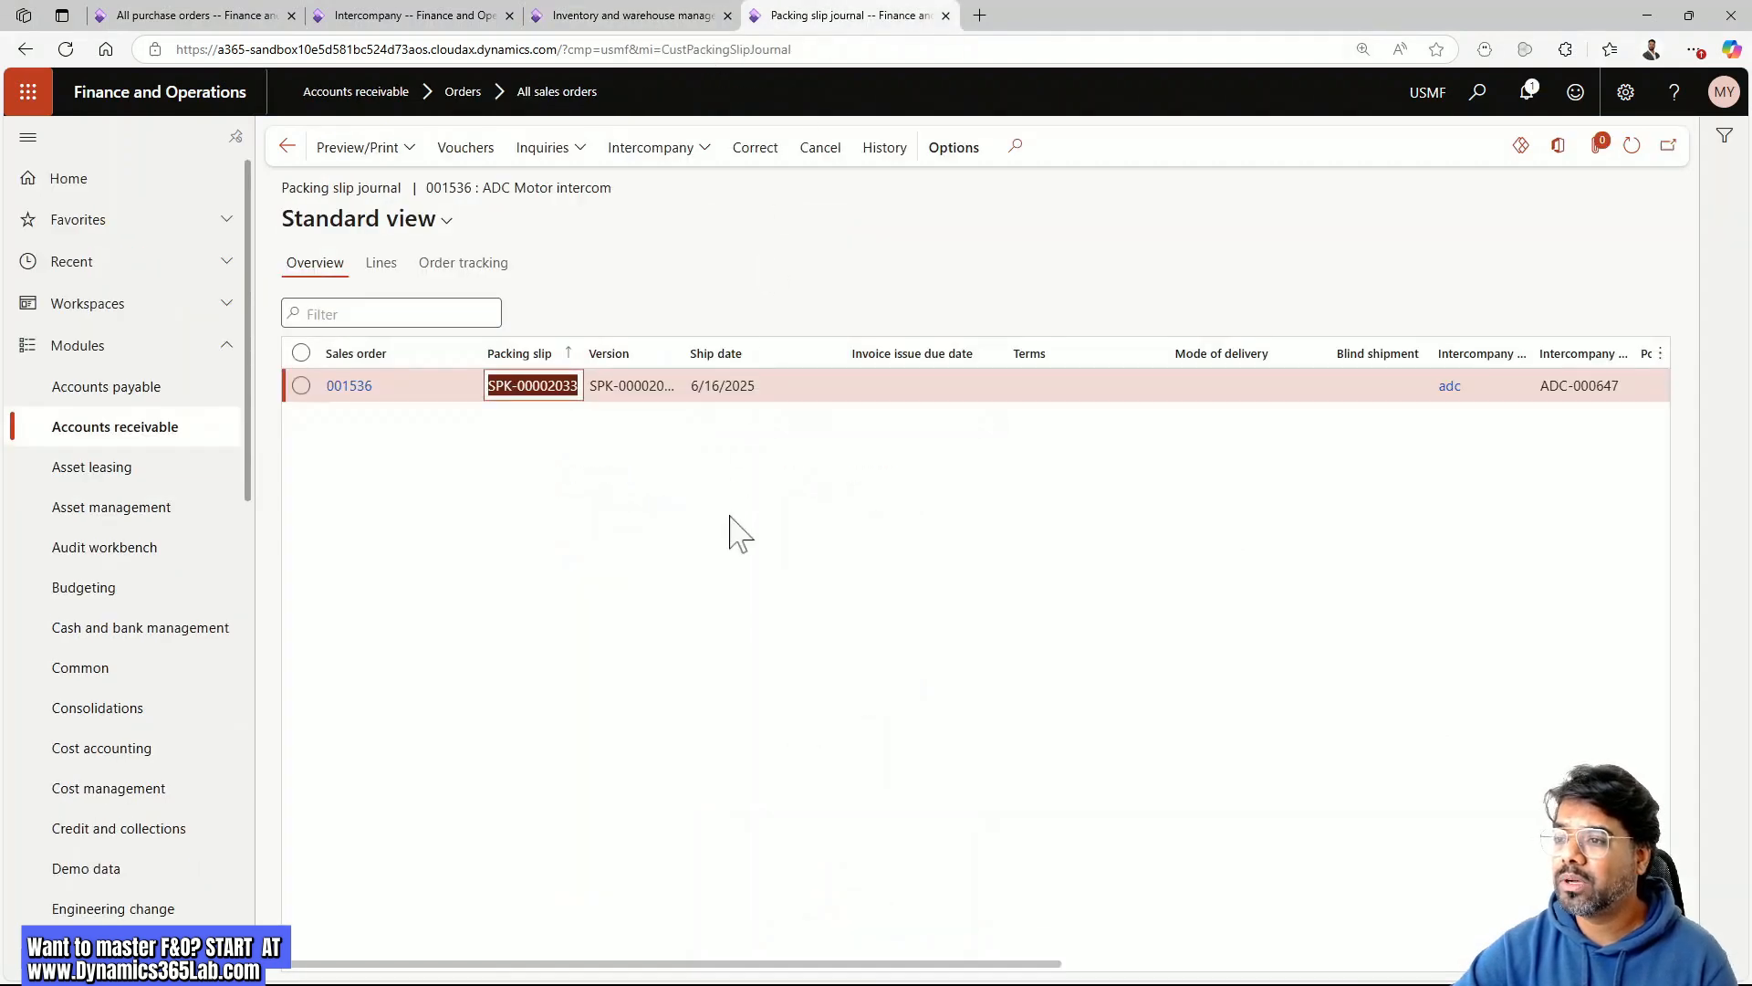
left_click(288, 147)
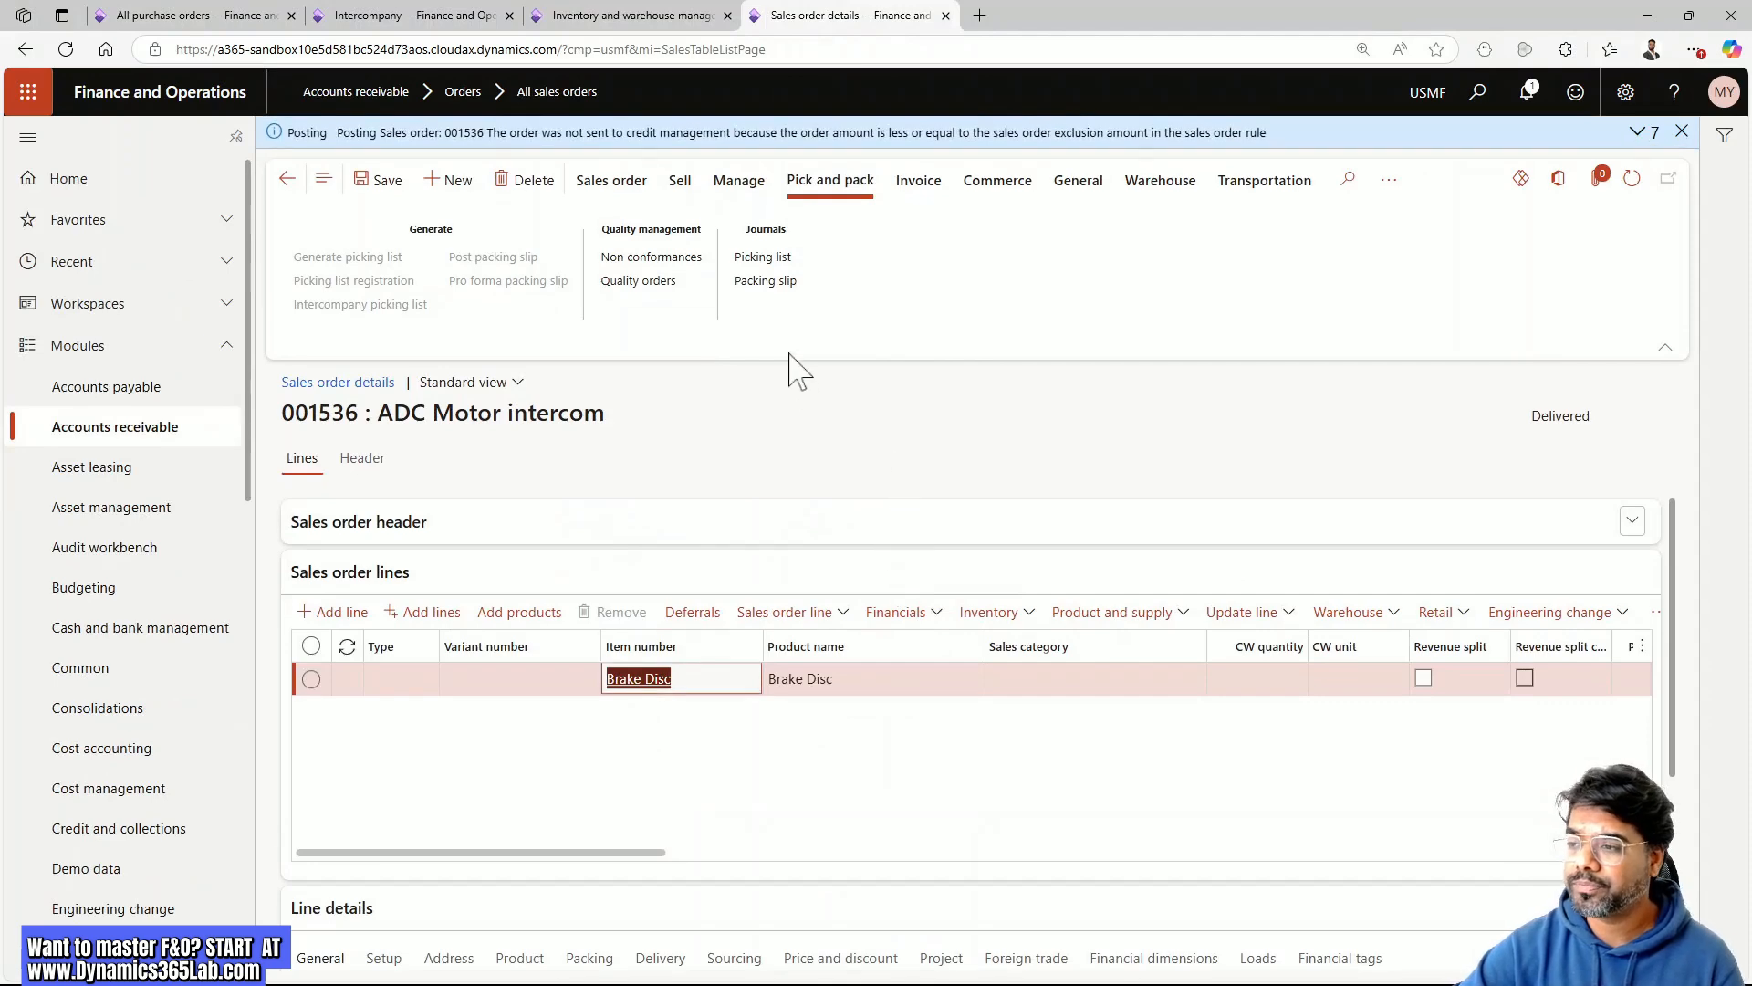
left_click(923, 187)
left_click(314, 264)
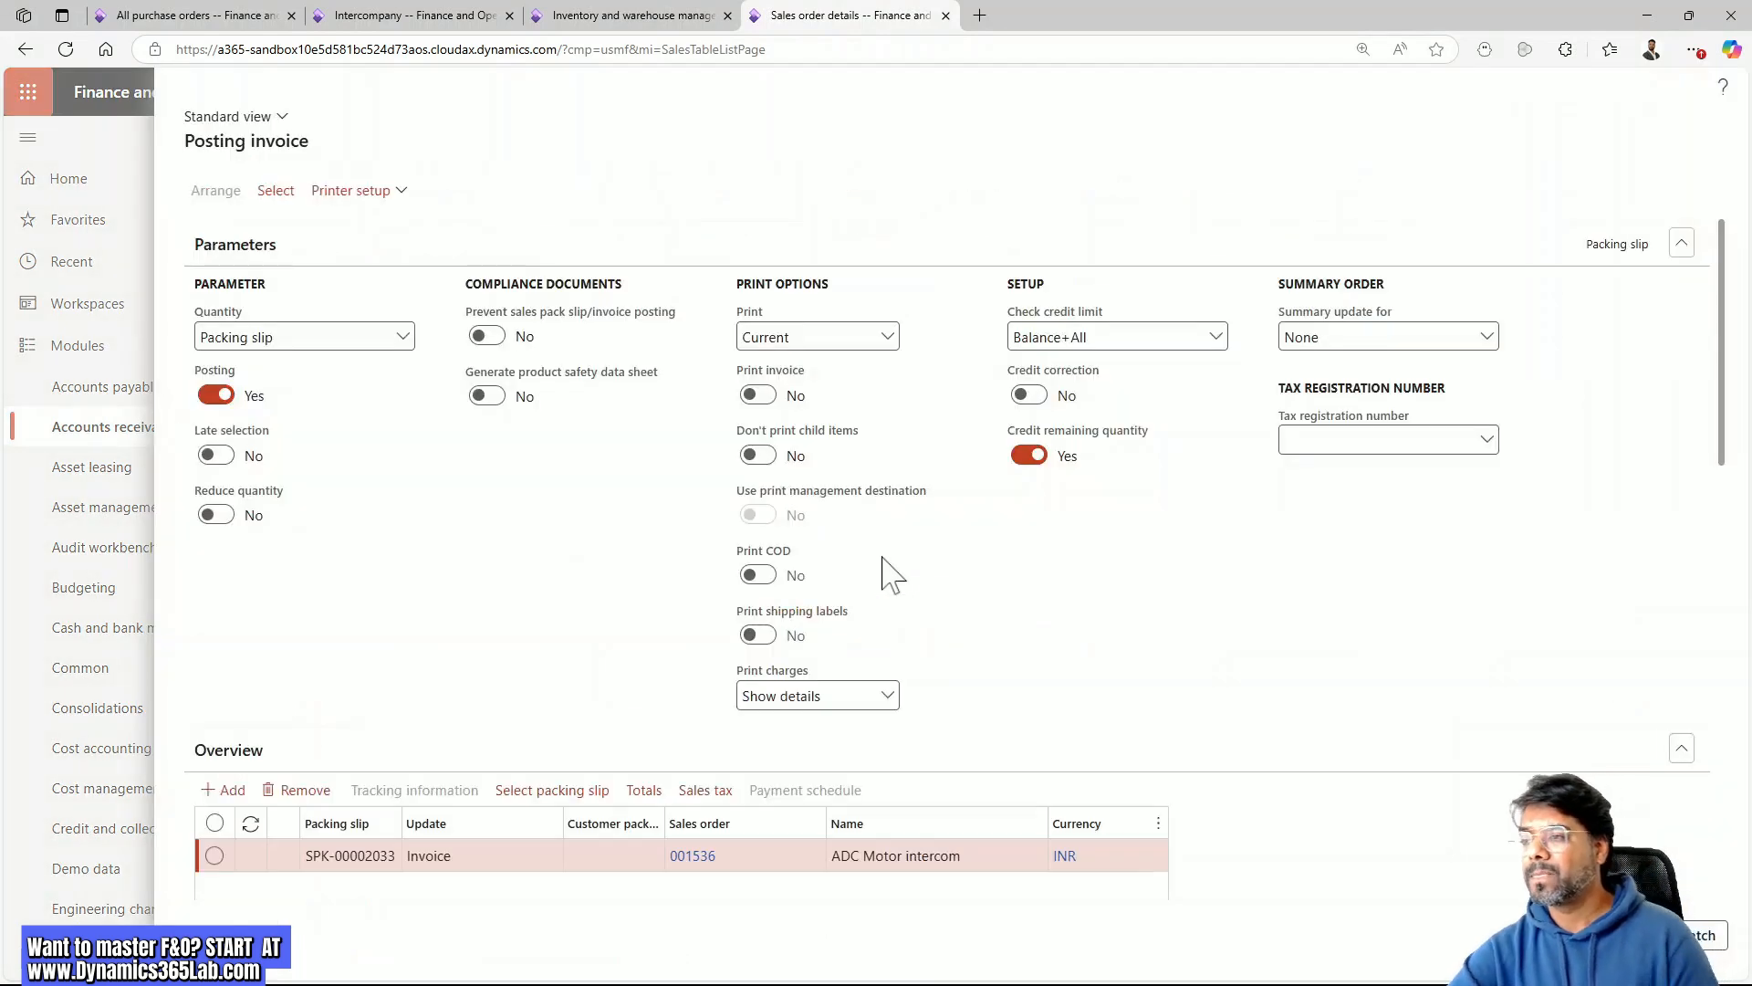
scroll(570, 598, "down", 2)
scroll(570, 602, "down", 2)
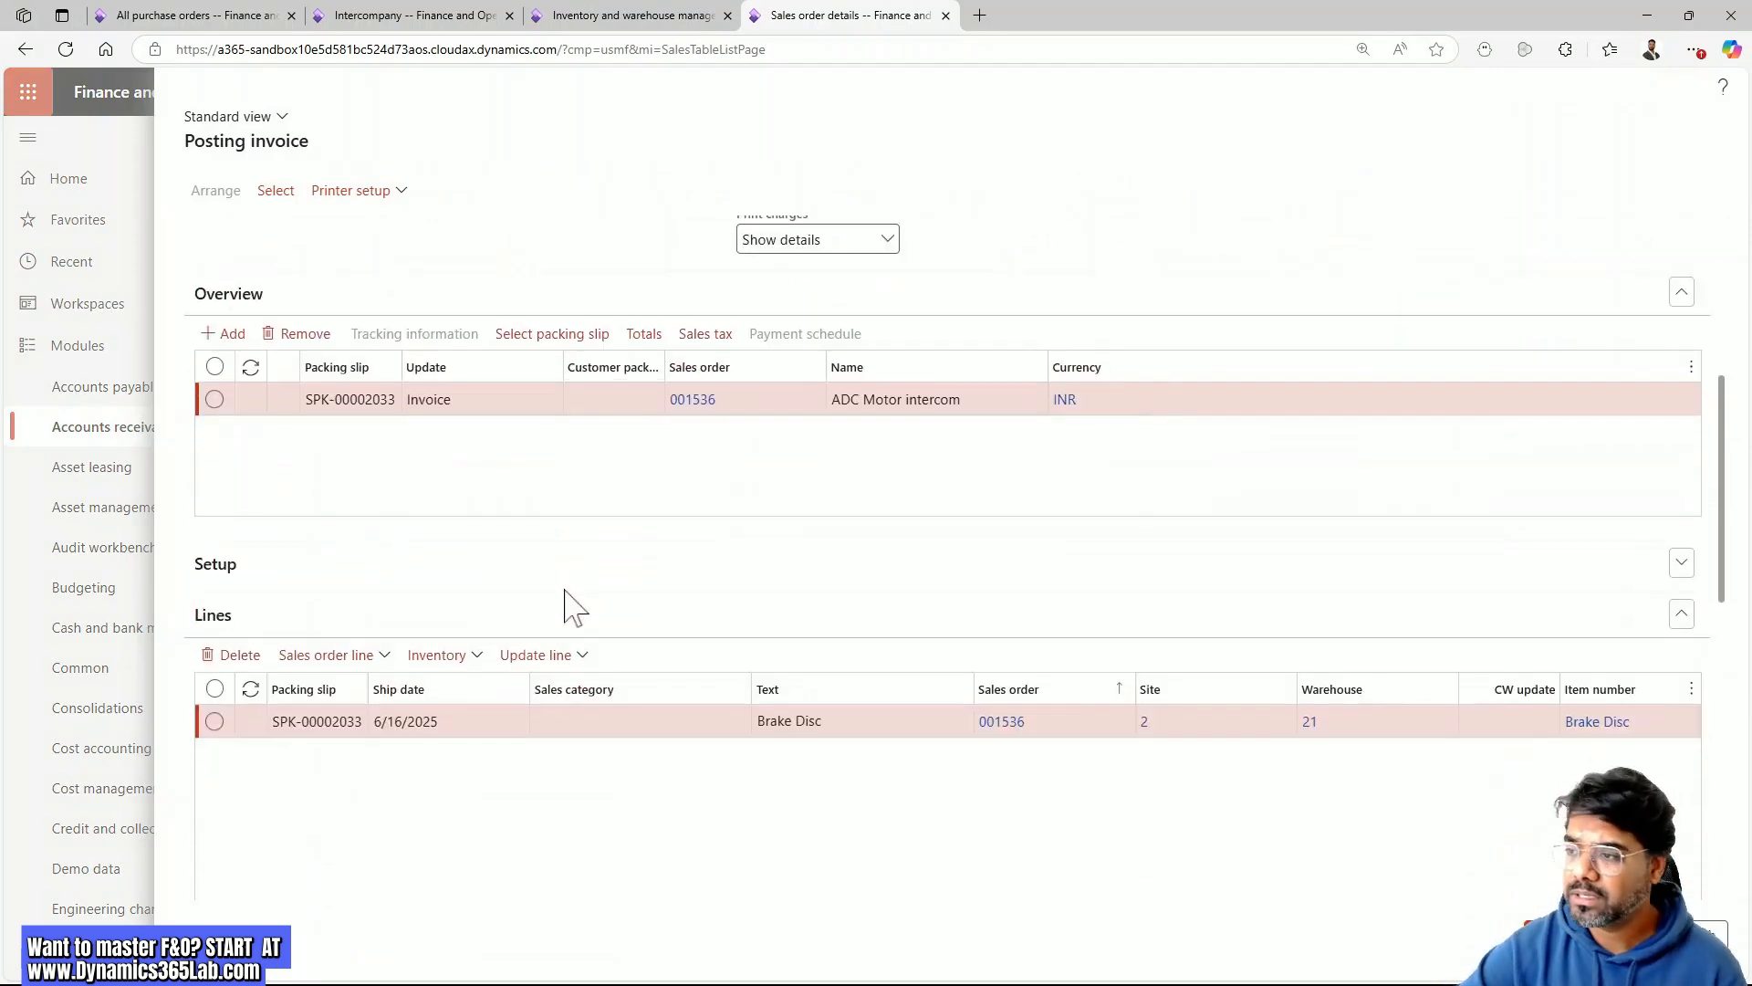
scroll(570, 603, "down", 4)
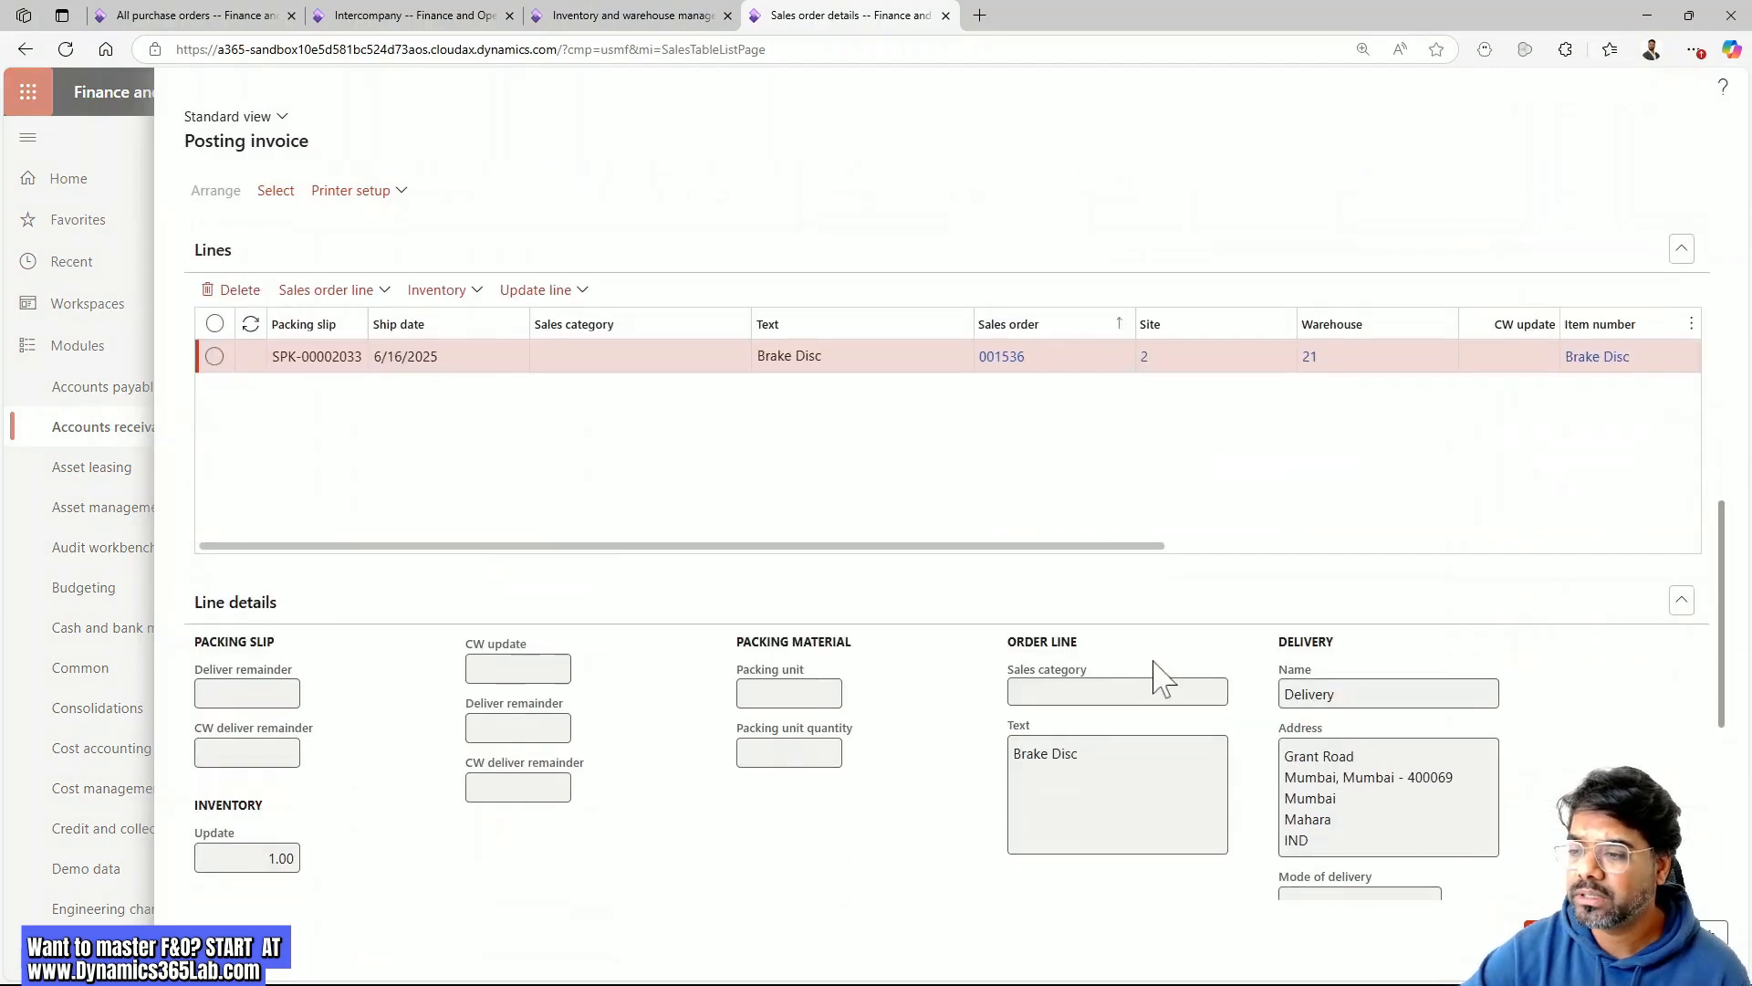
scroll(959, 621, "down", 2)
scroll(963, 622, "down", 3)
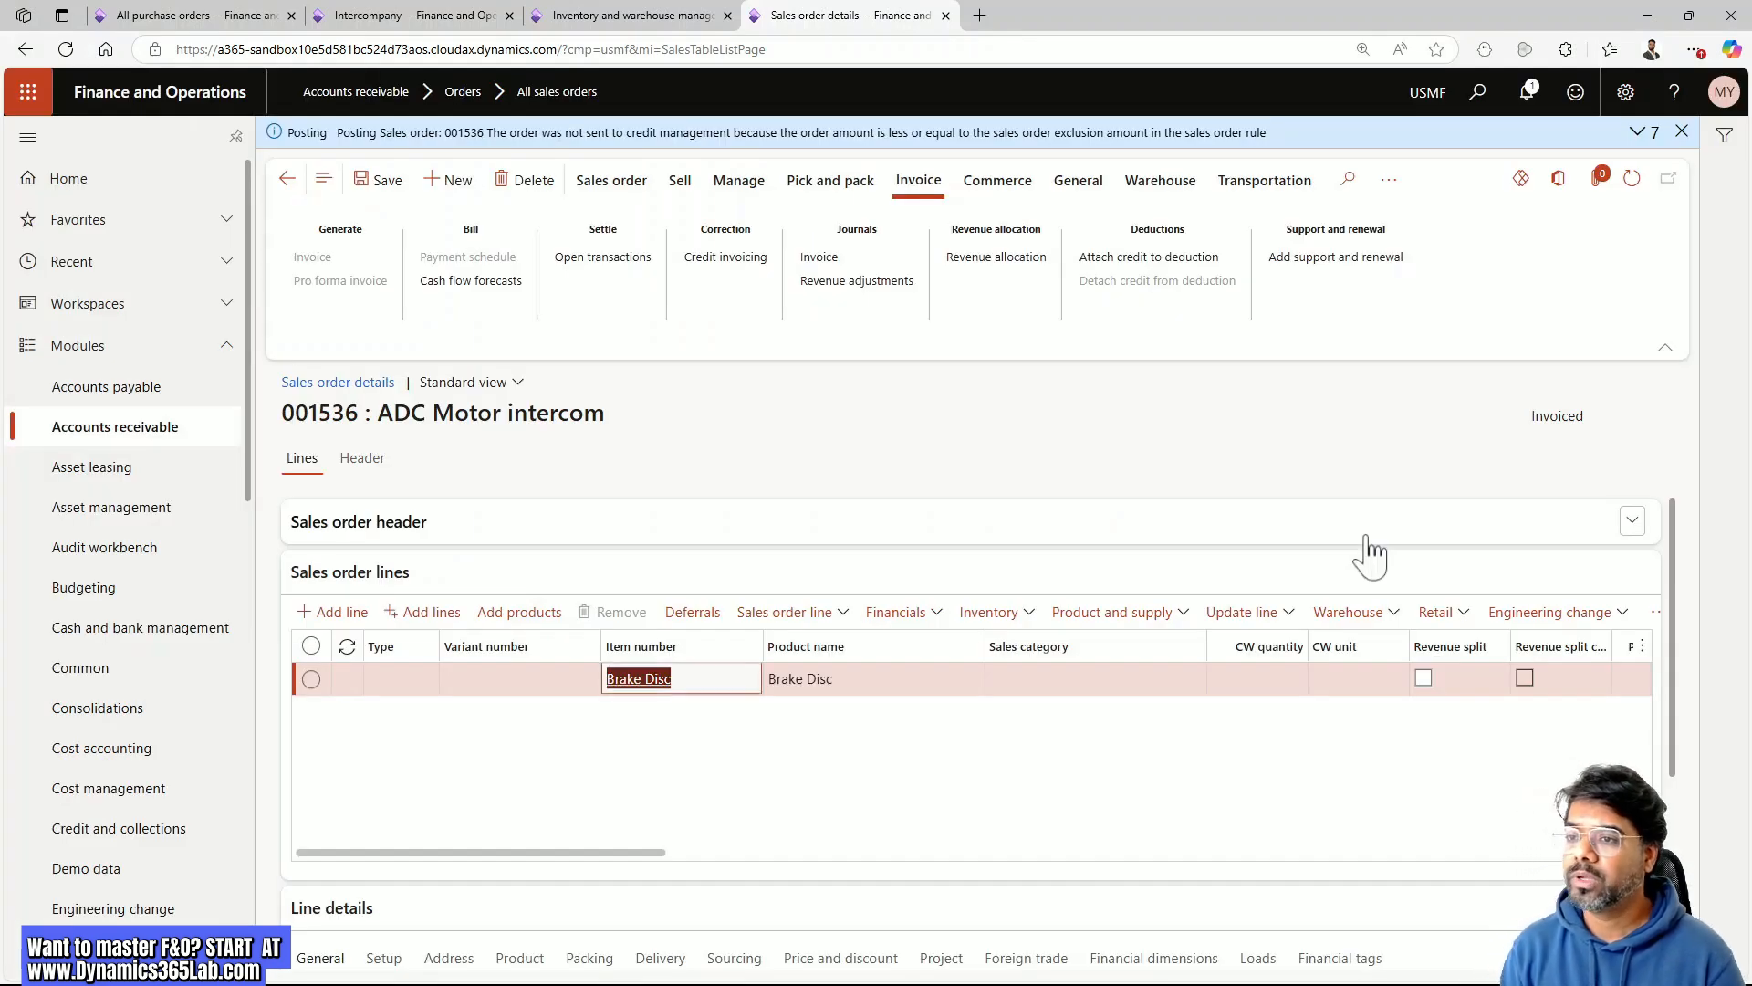
Open USMF's customer invoice journal and widen the Intercompany company and Intercompany purchase order columns
left_click(144, 434)
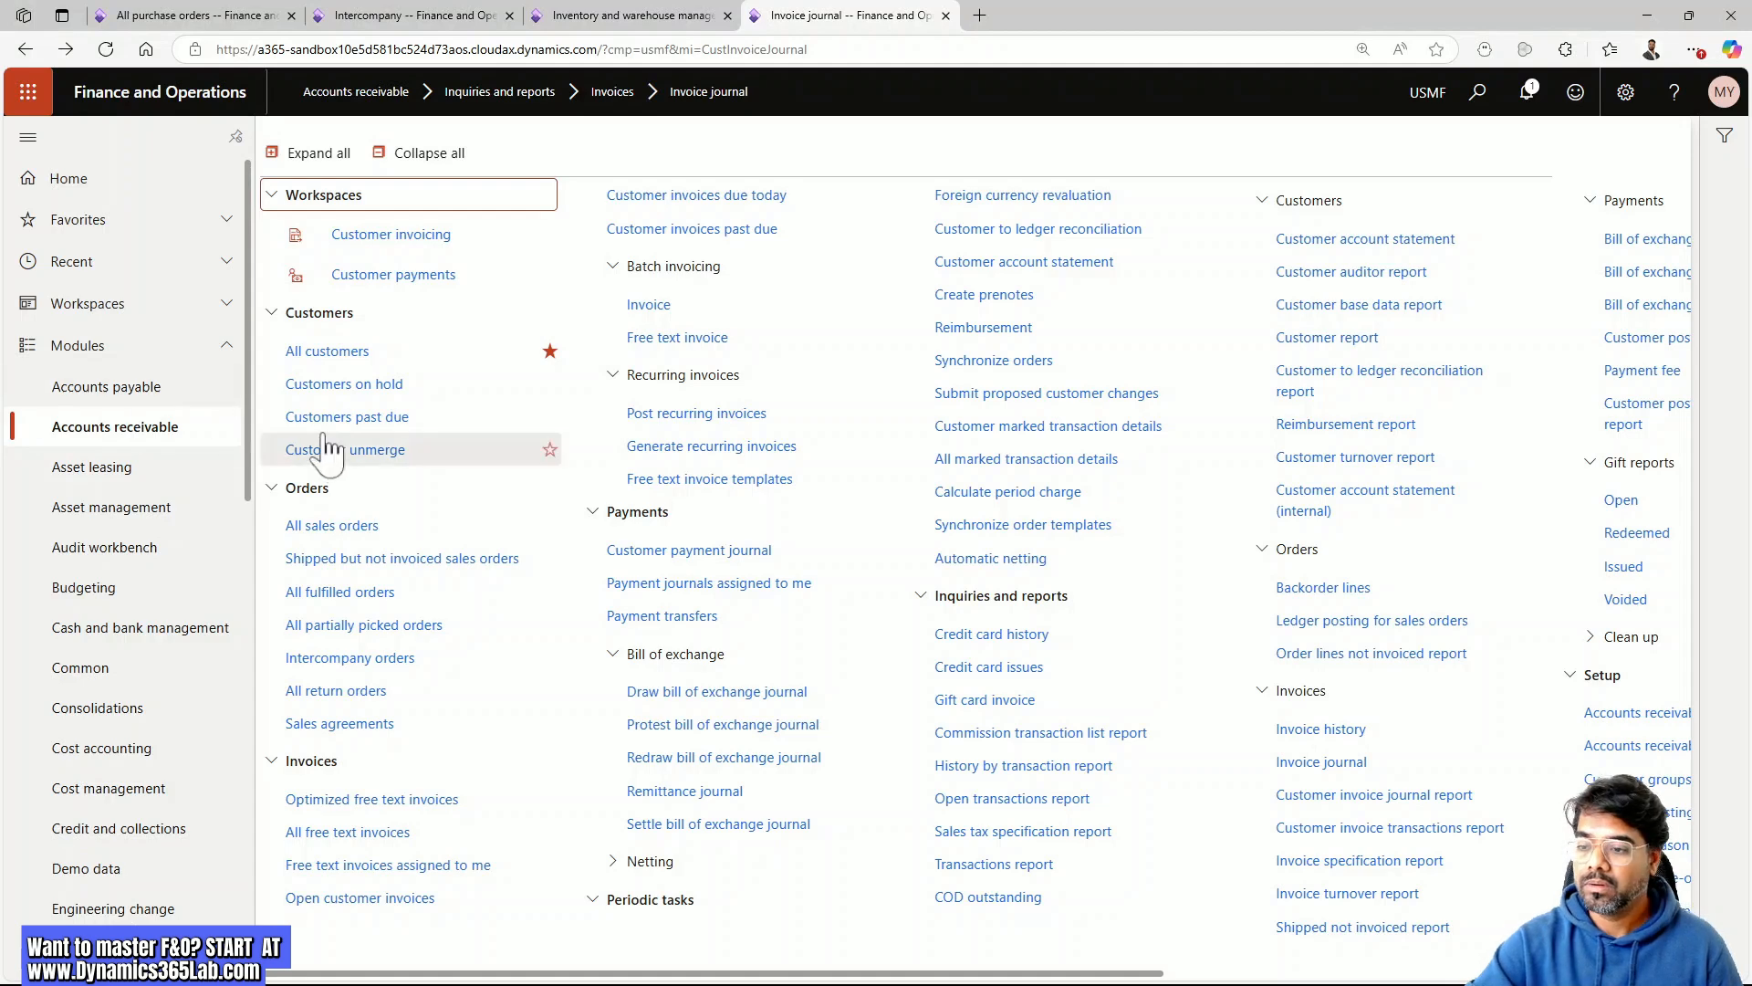
left_click(1334, 765)
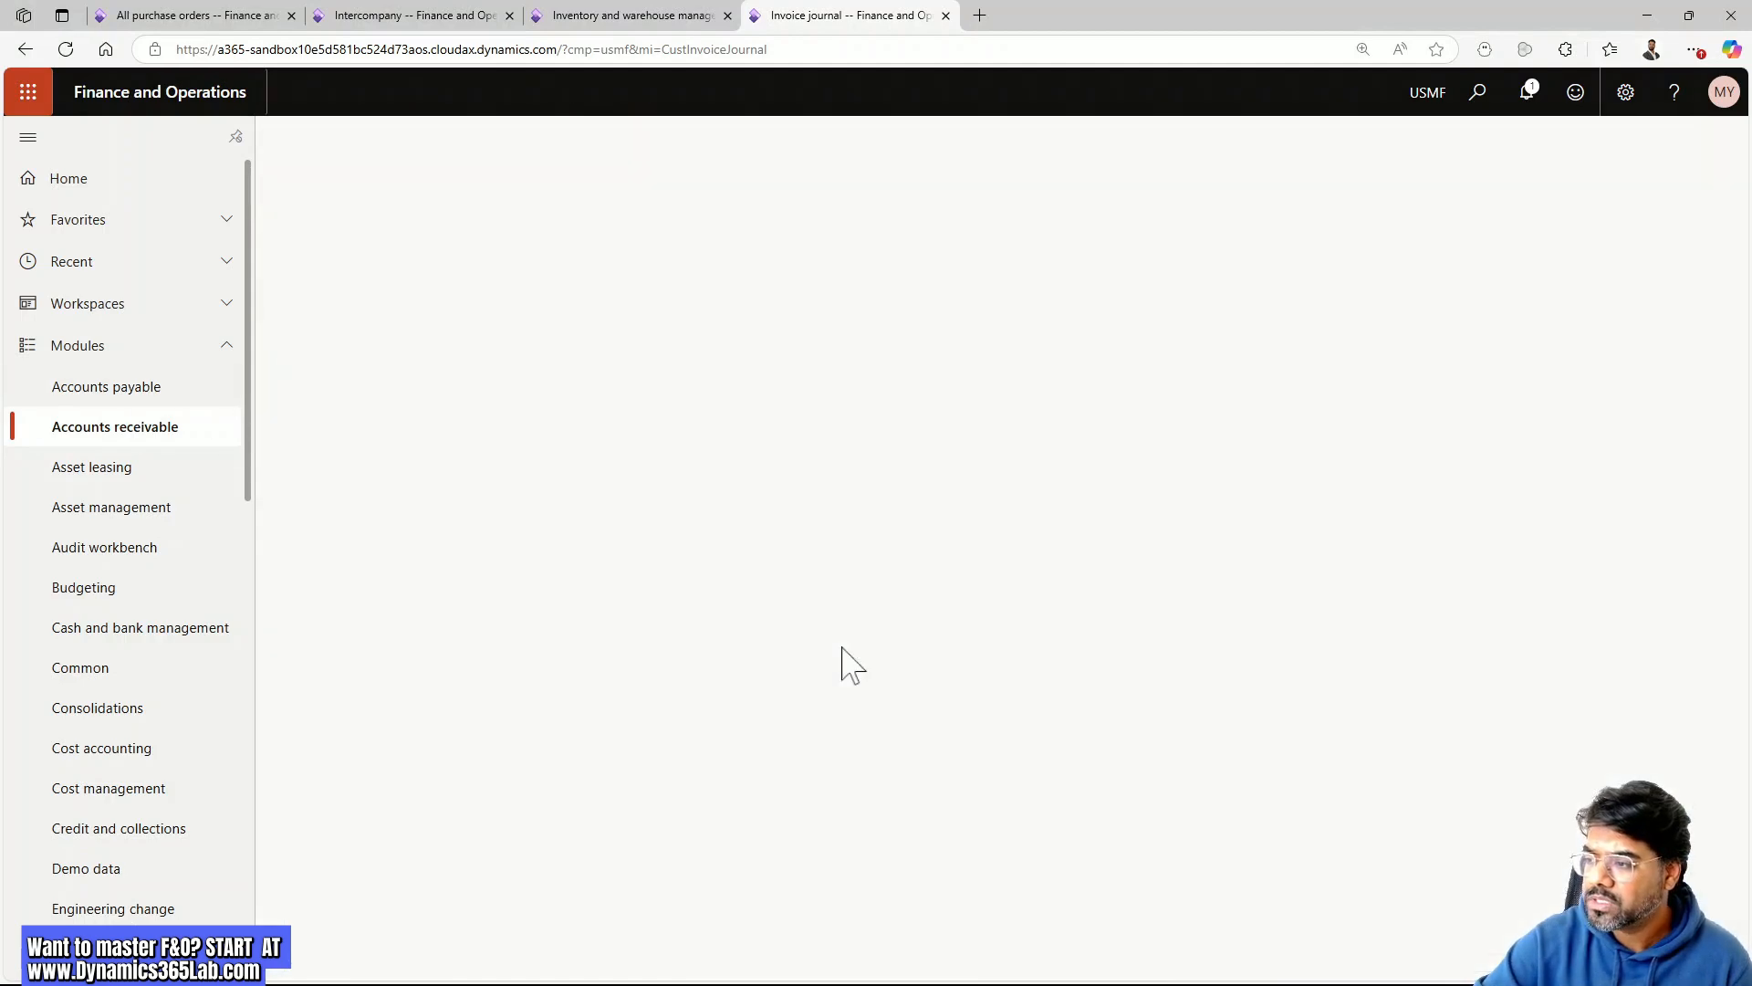
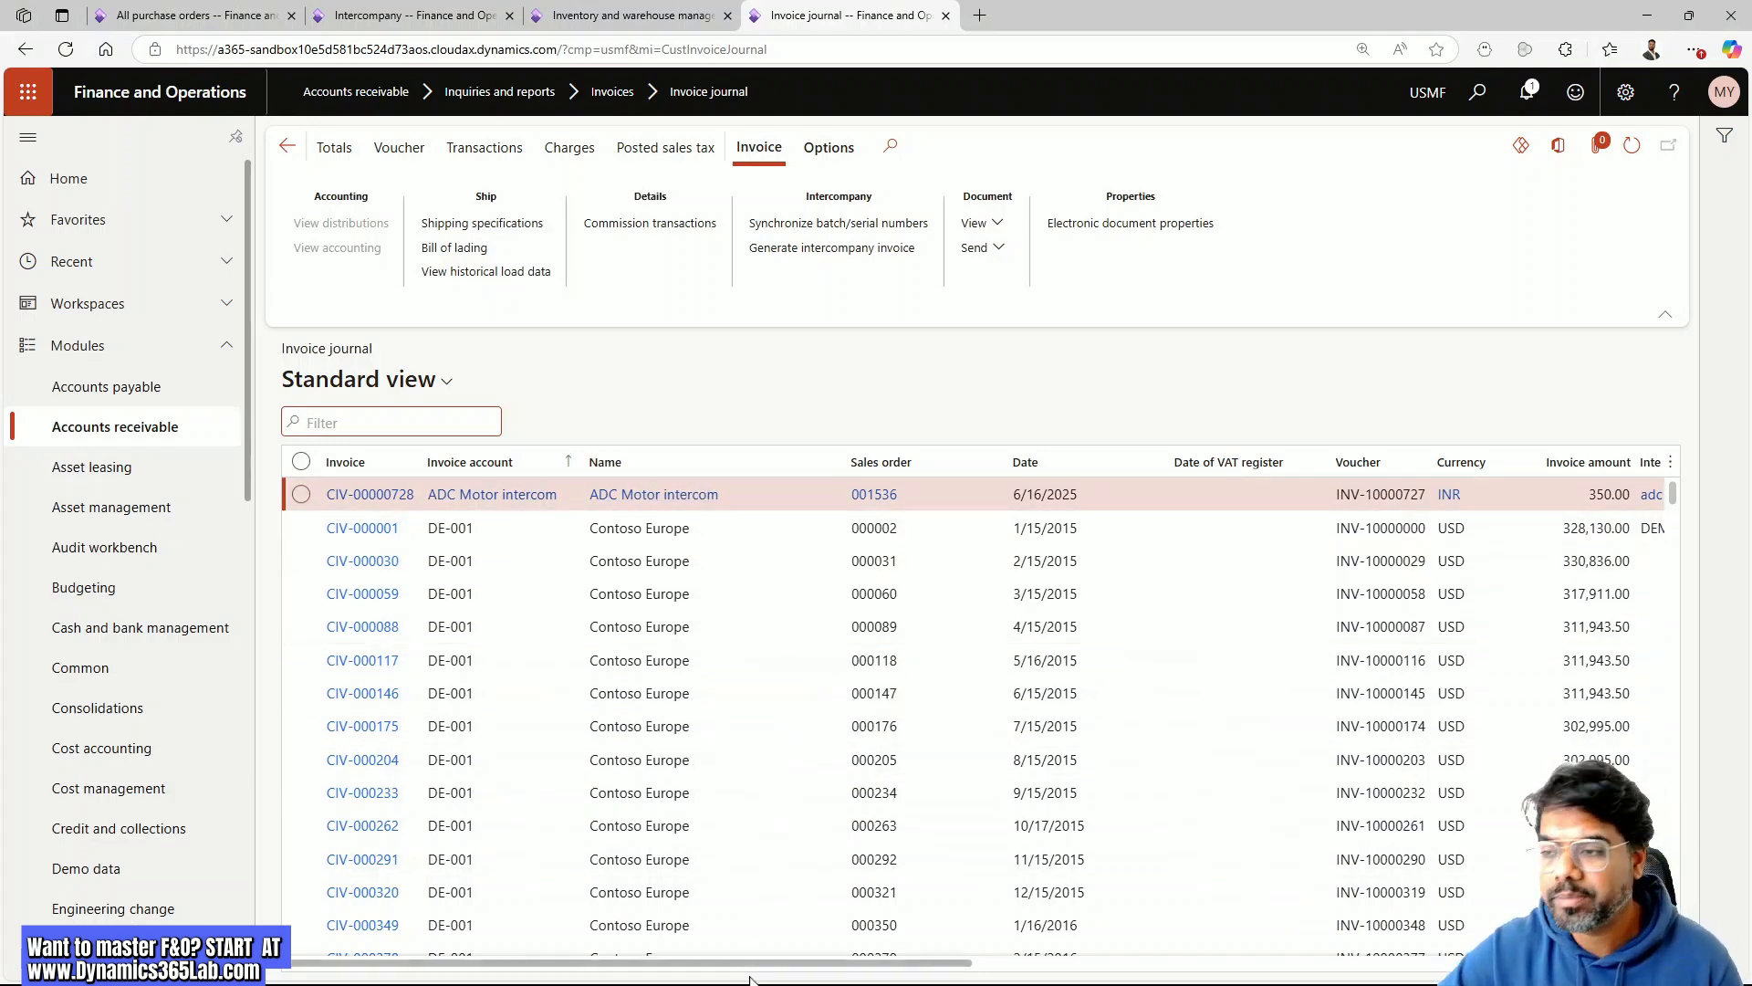
left_click_drag(750, 965, 1176, 969)
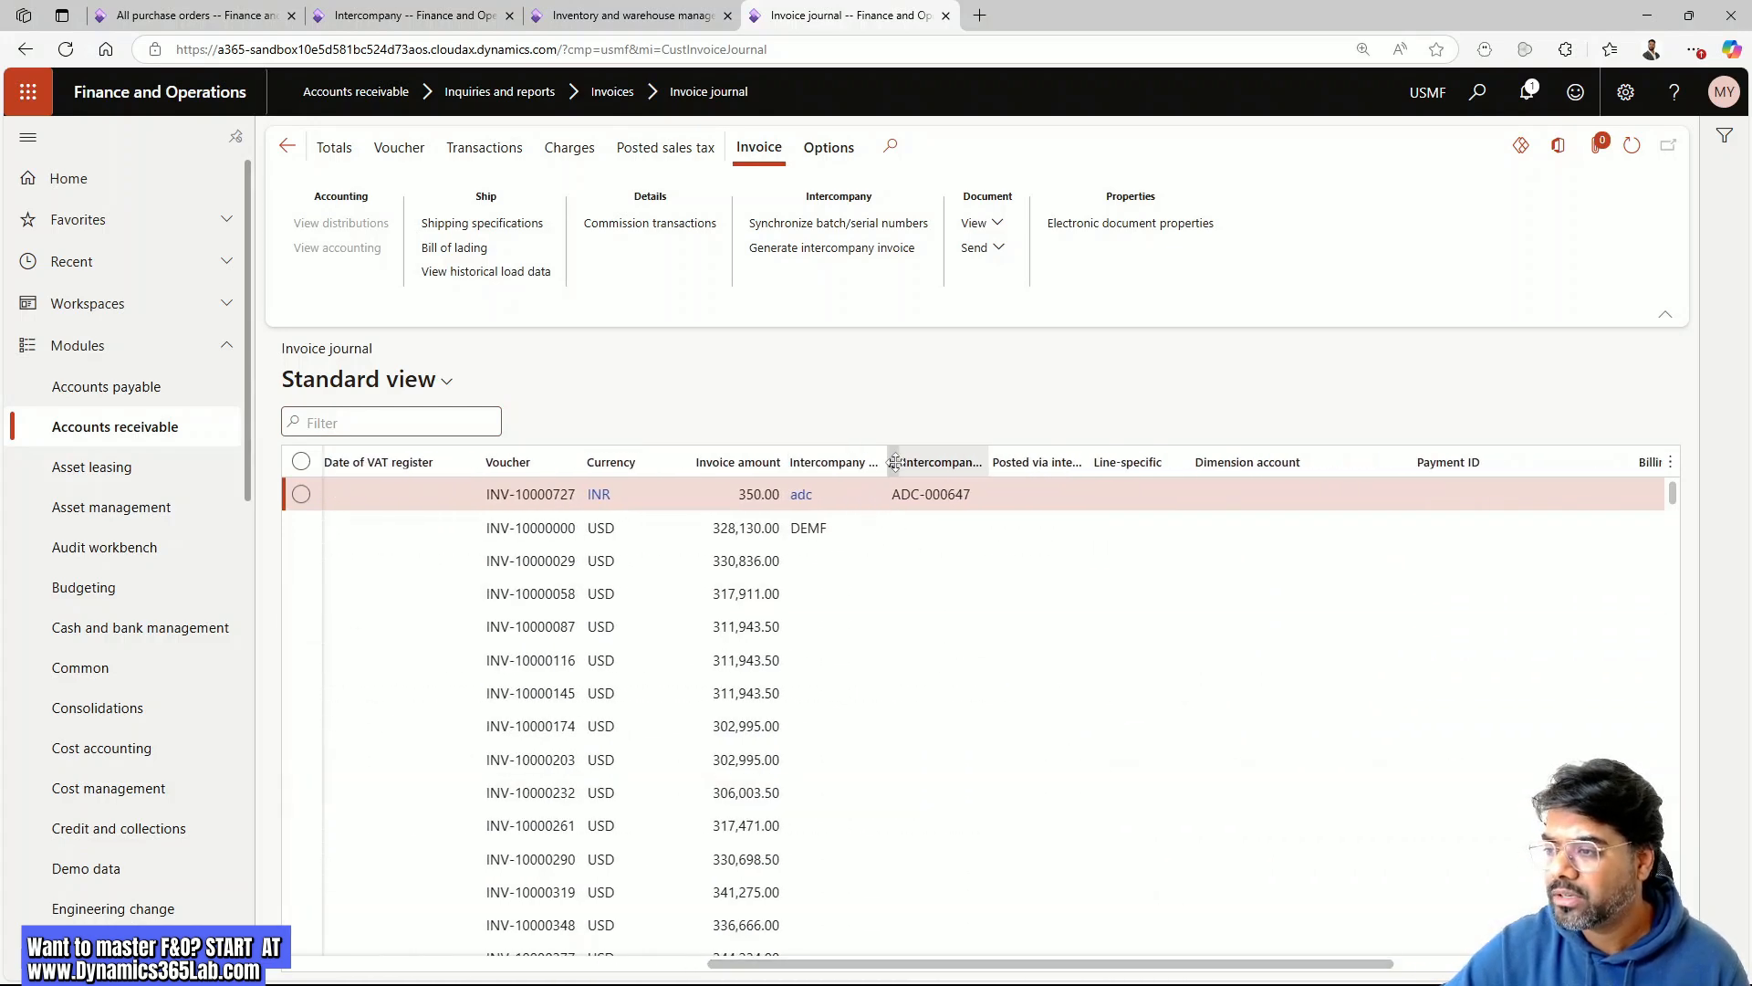
left_click_drag(889, 456, 1175, 466)
left_click_drag(1203, 467, 1210, 469)
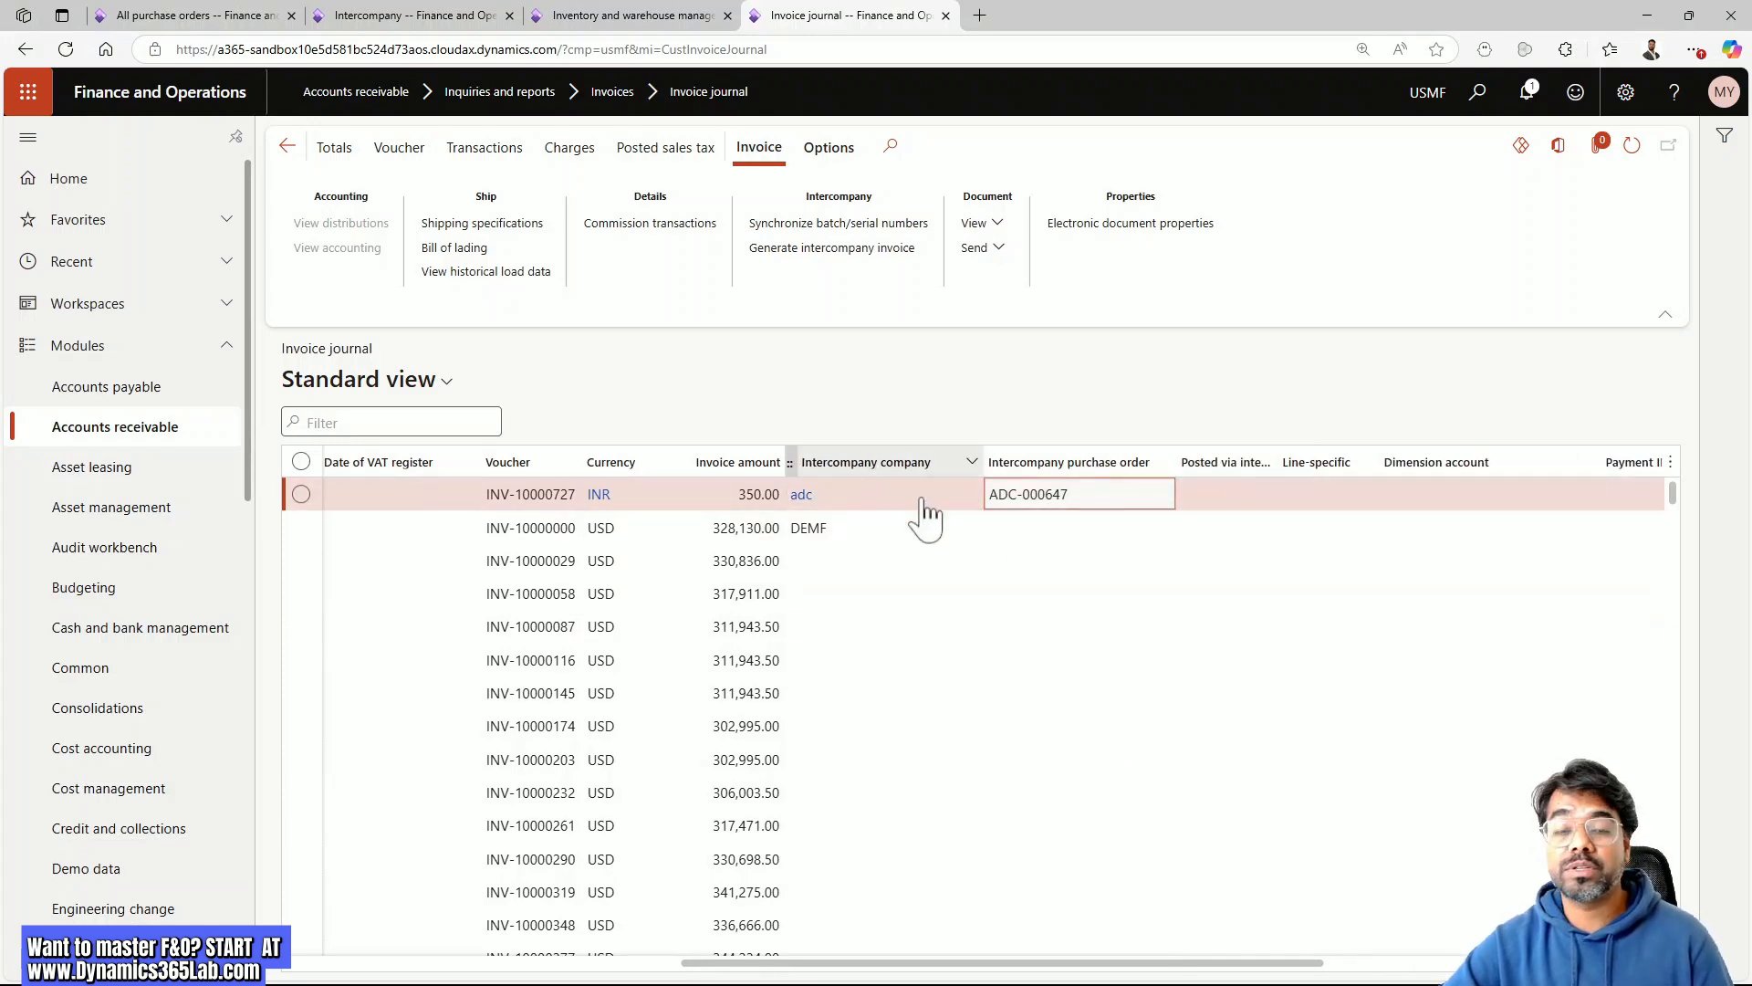
Filter the invoice journal to intercompany company ADC, review the matching ADC Motor intercom invoice, and close the journal
left_click(975, 470)
left_click(973, 466)
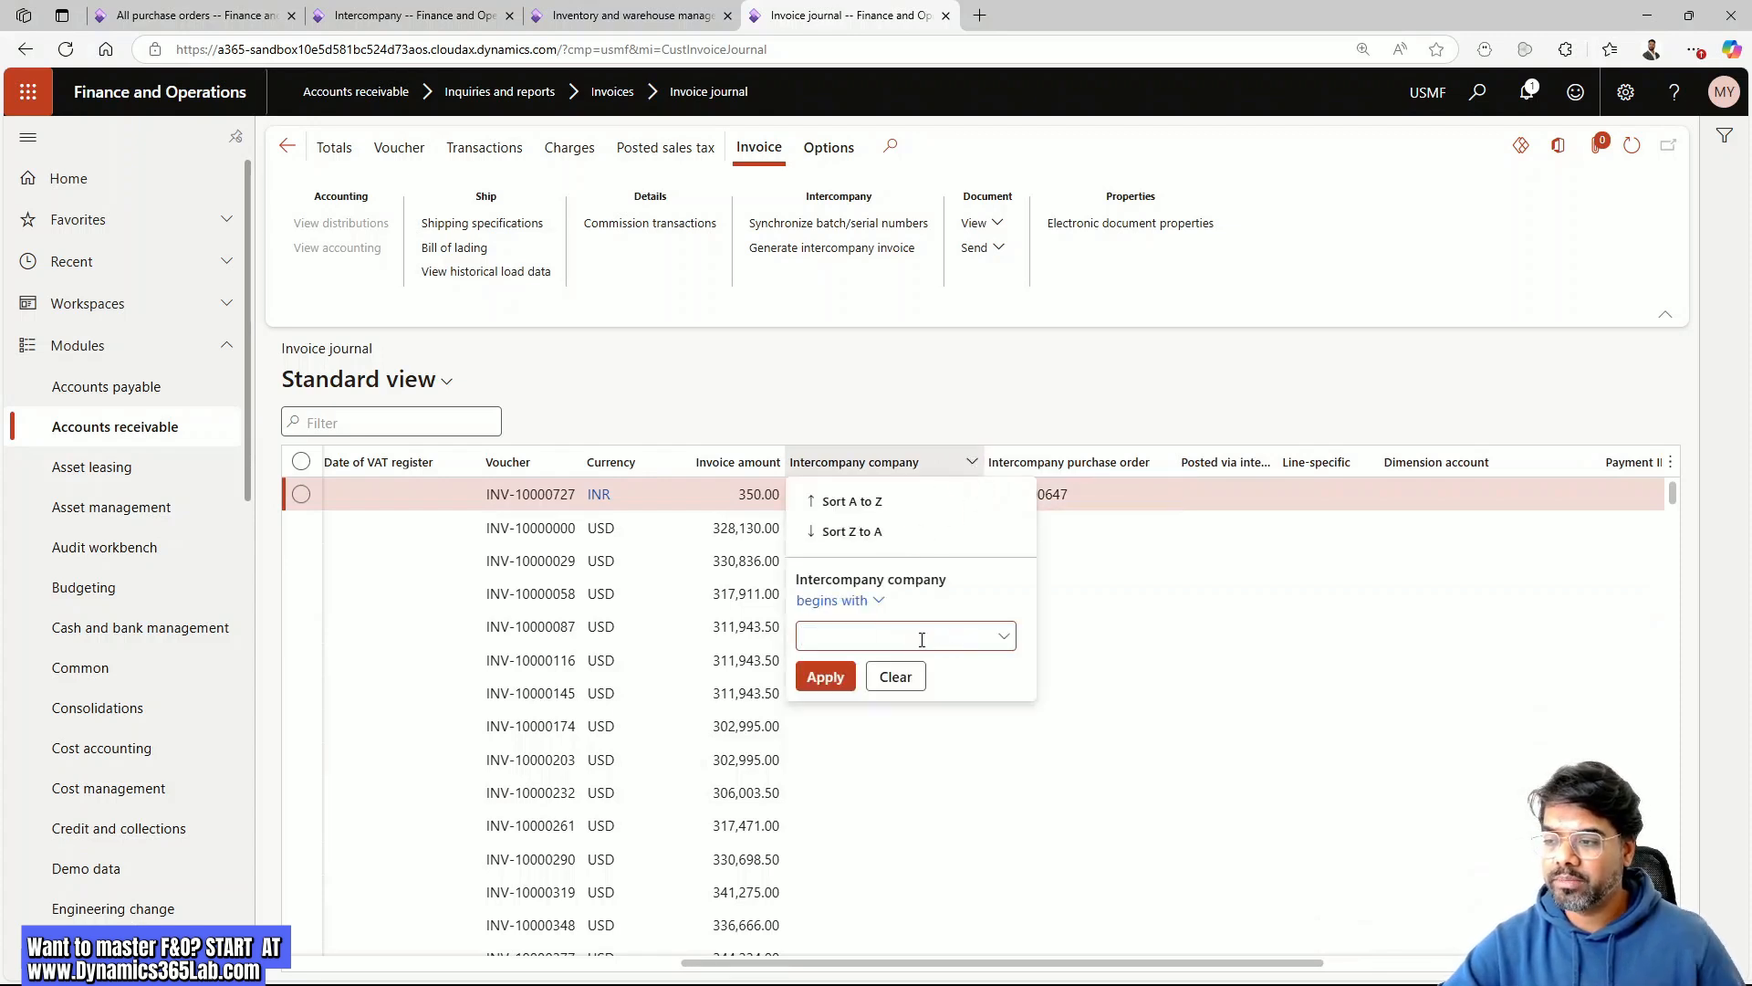
left_click(1004, 639)
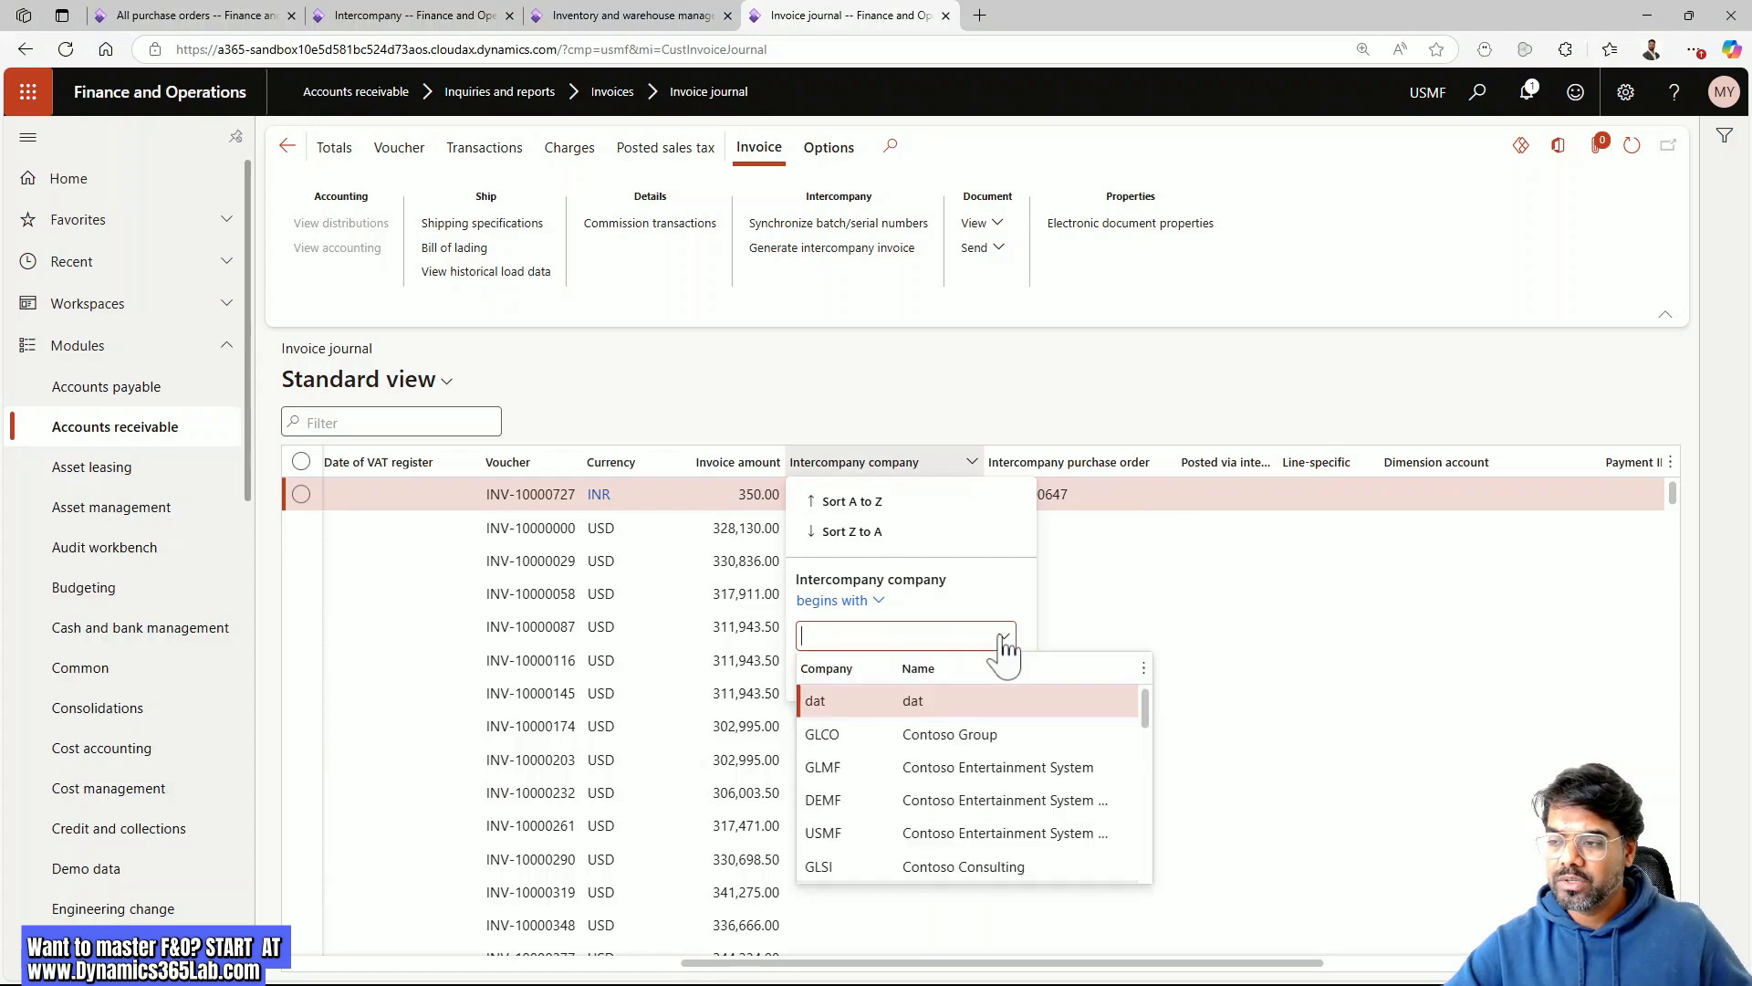
scroll(862, 759, "down", 10)
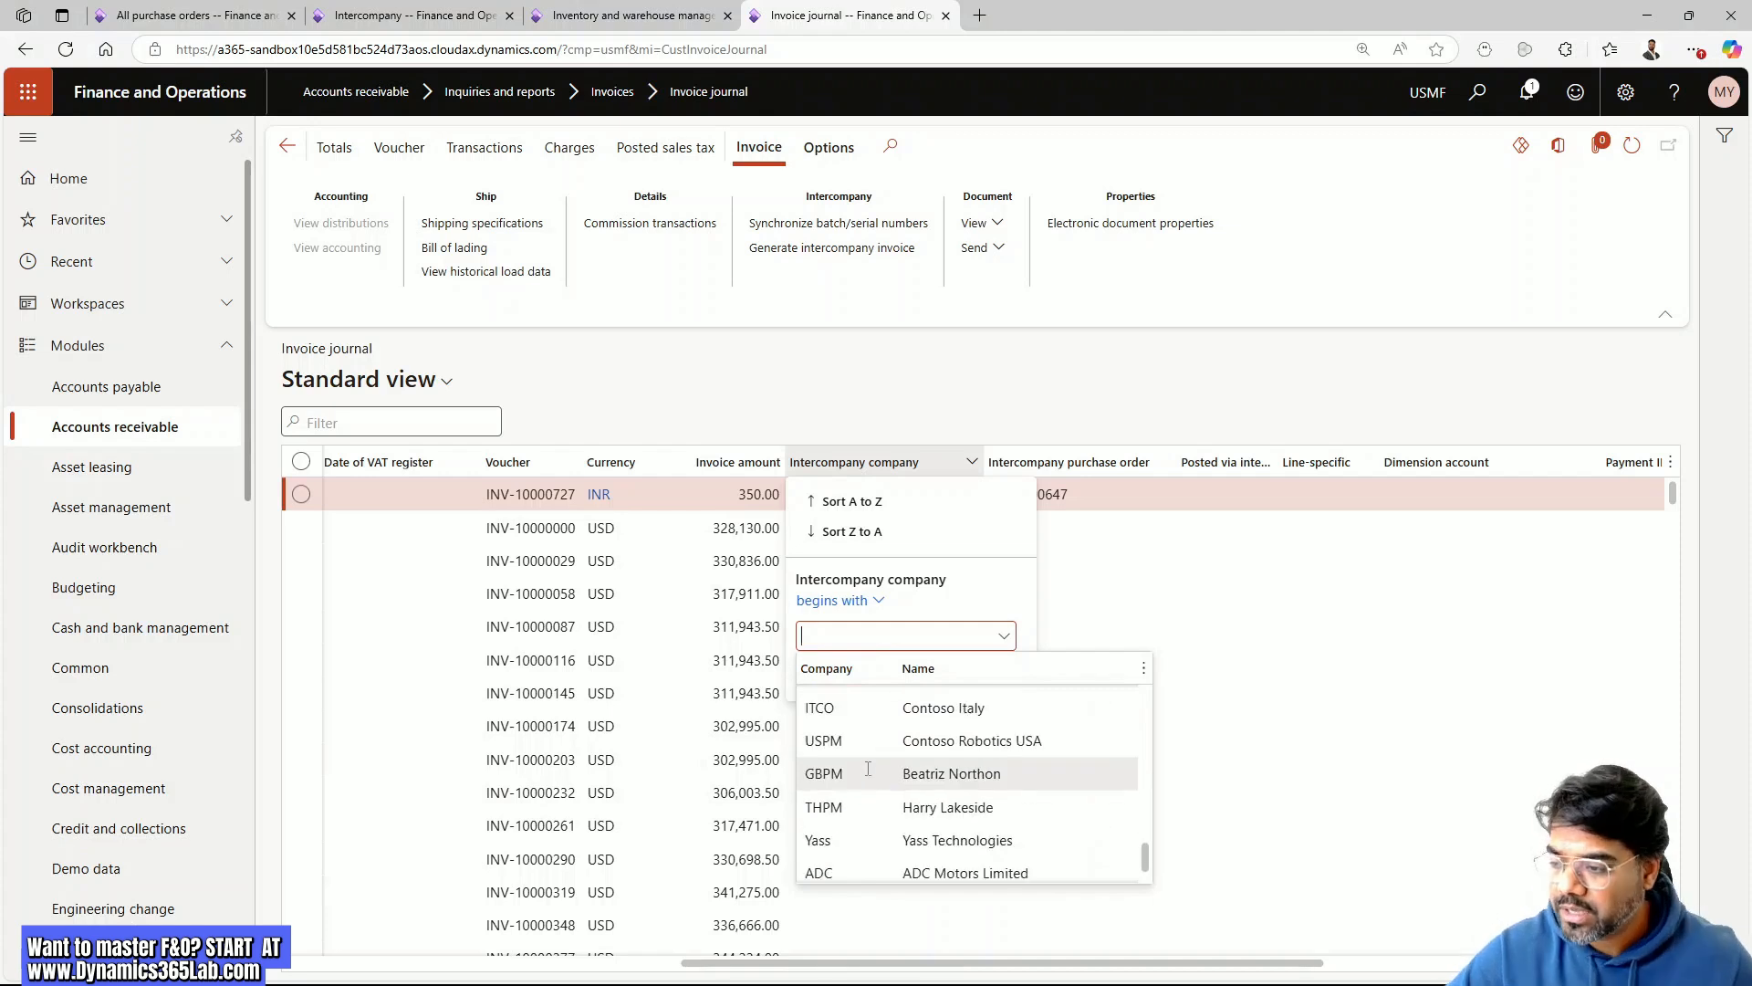
scroll(868, 768, "down", 1)
left_click(873, 833)
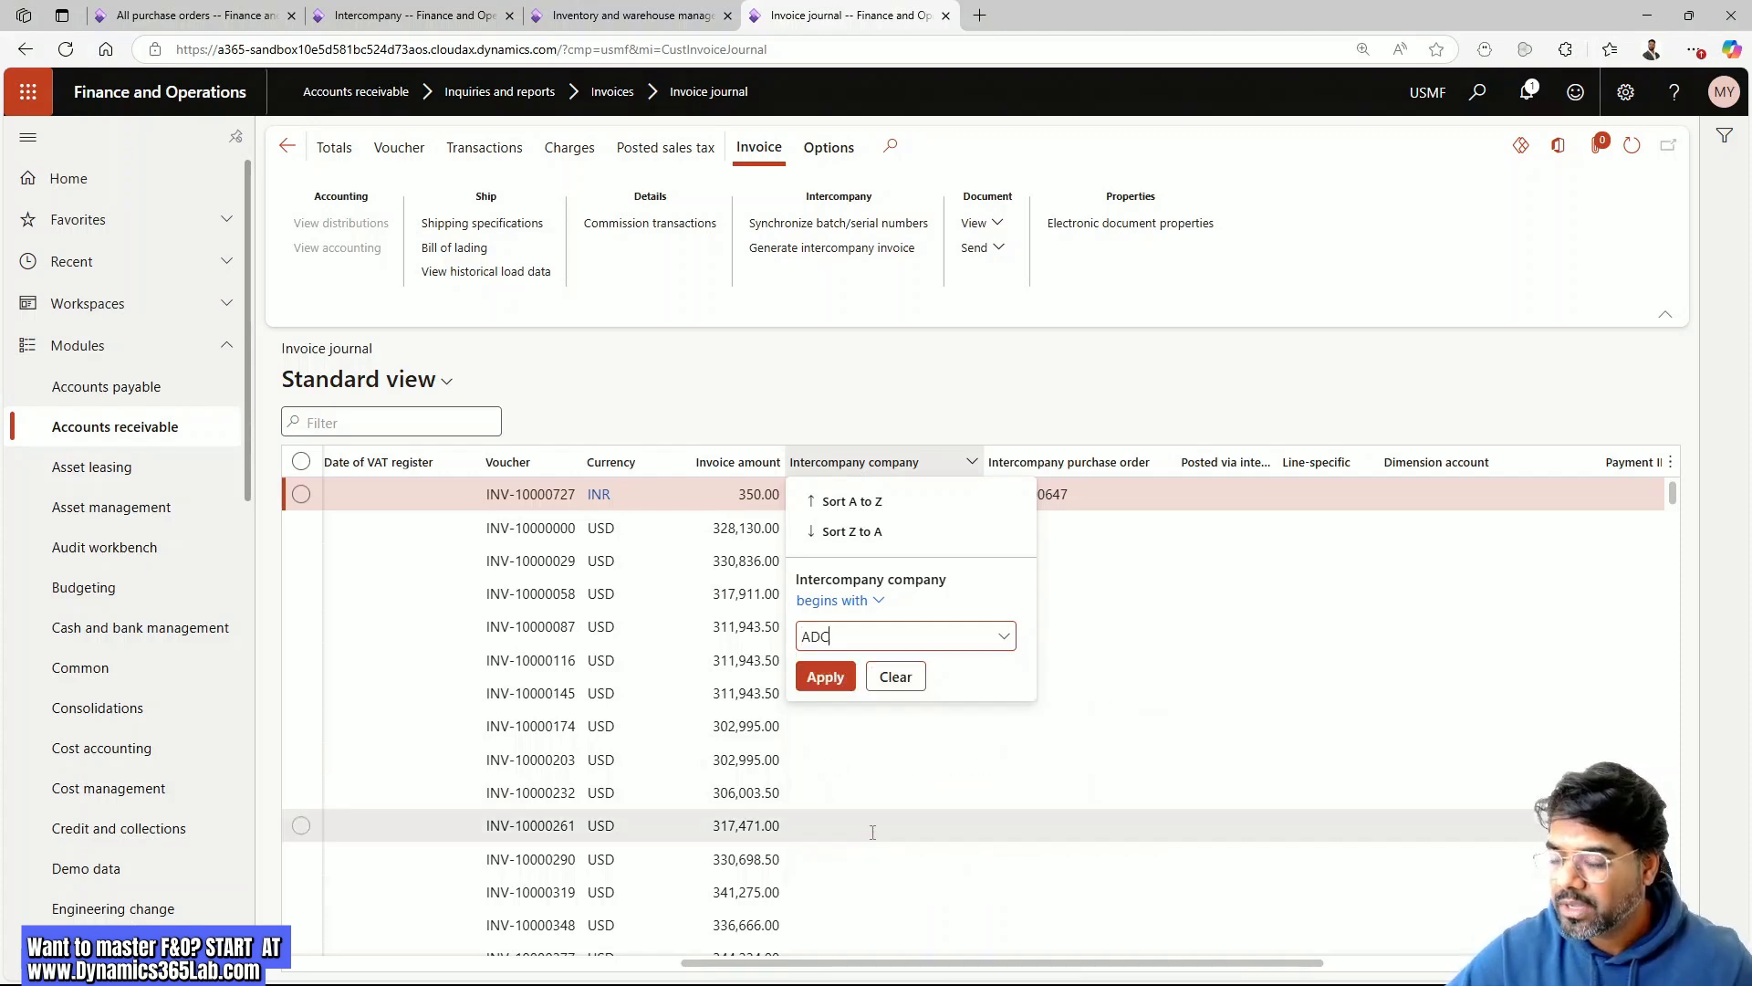
left_click(825, 676)
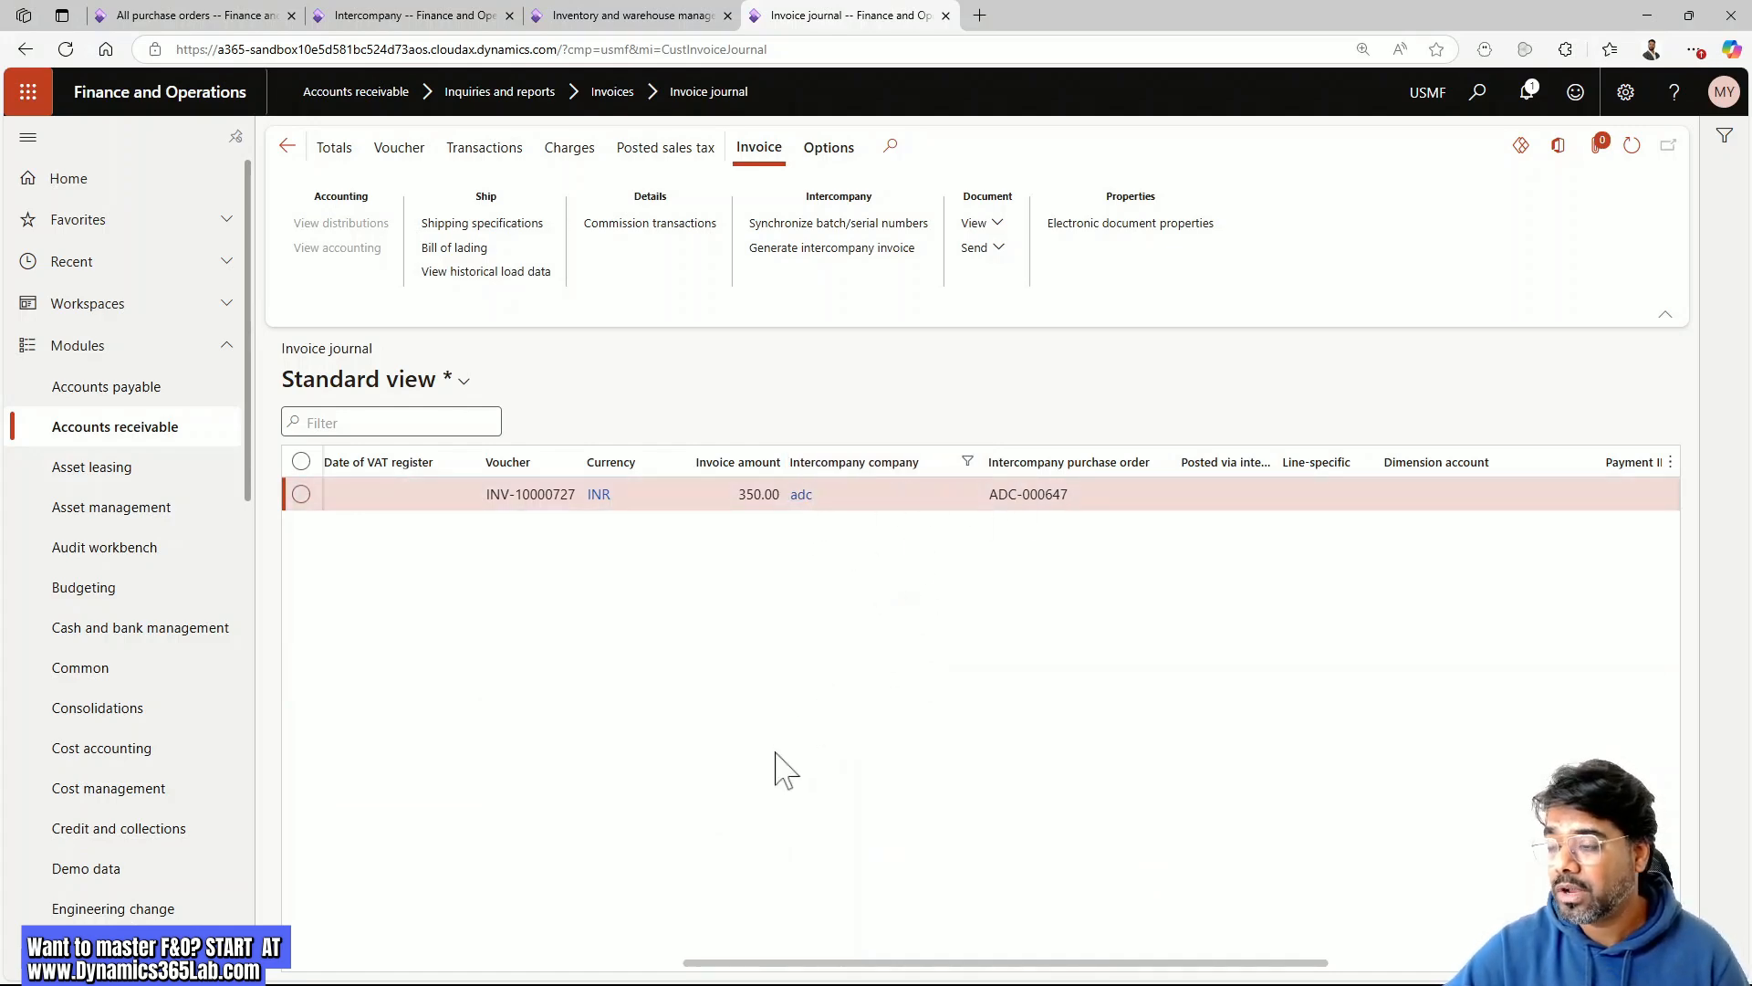
left_click_drag(978, 975, 586, 973)
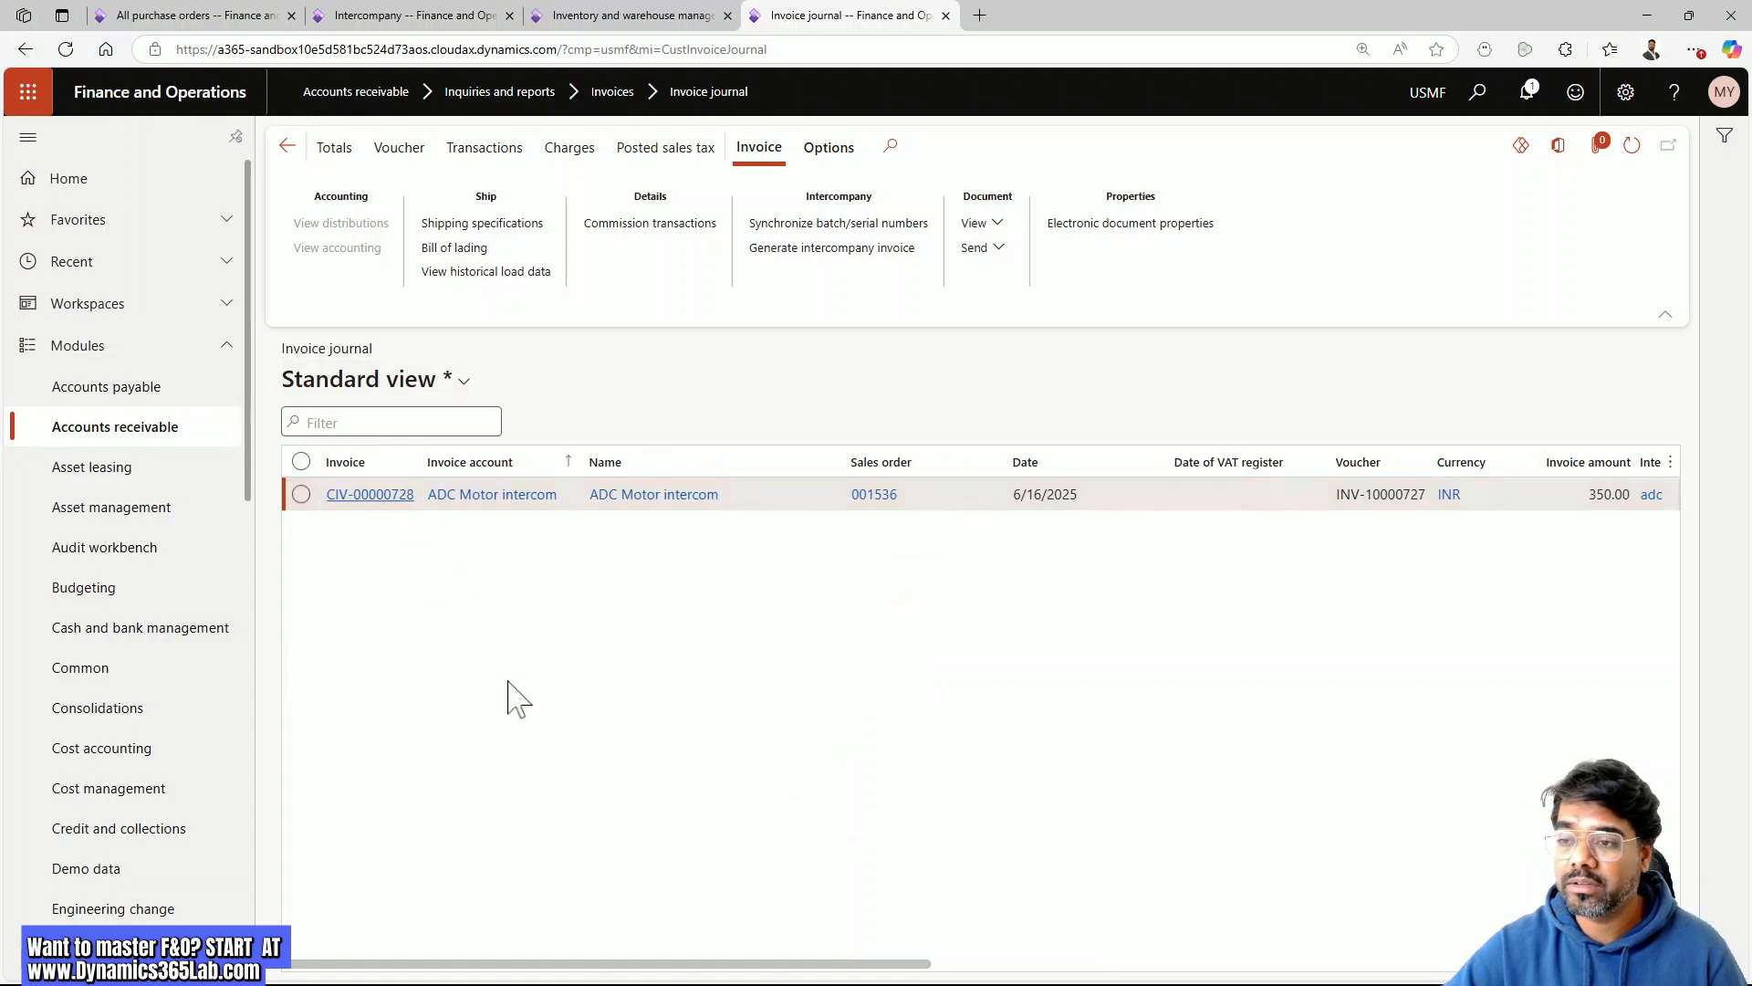
left_click(287, 147)
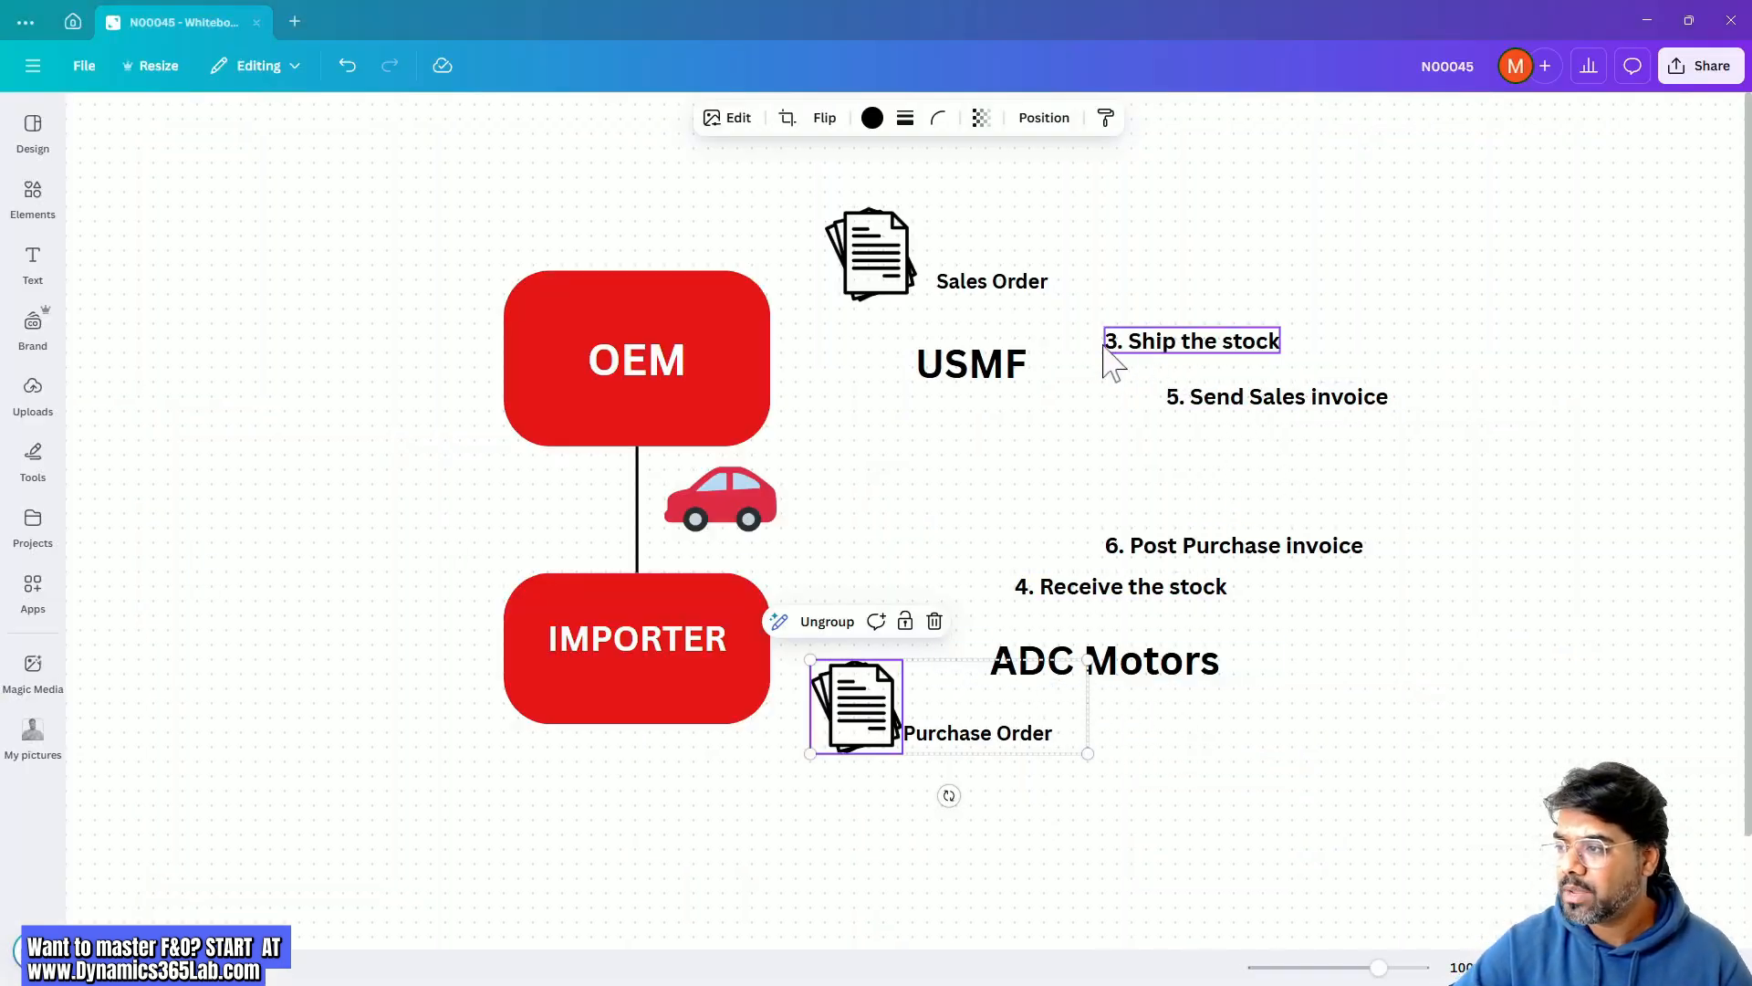
Switch to the Canva whiteboard and reposition the Purchase Order and Sales Order graphics and the shipping, receiving and sales invoice labels
left_click_drag(904, 680, 918, 693)
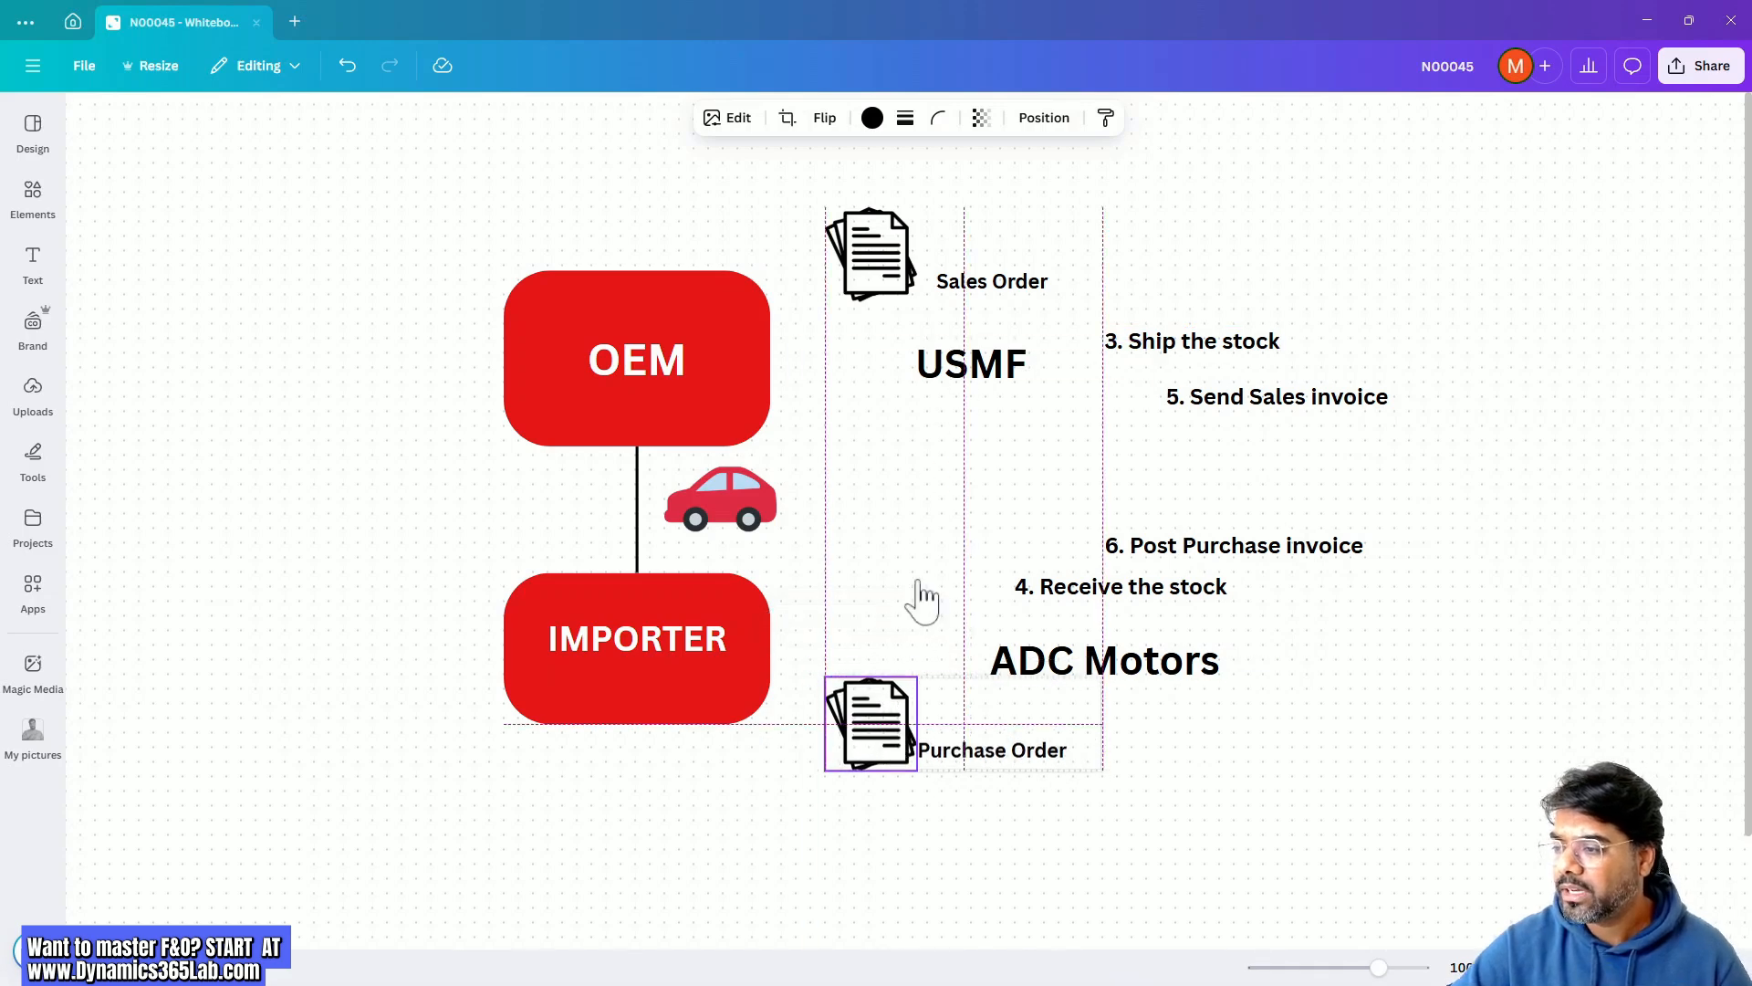
left_click_drag(889, 274, 842, 230)
left_click_drag(1177, 348, 1152, 318)
left_click_drag(1132, 587, 1128, 605)
left_click_drag(1223, 398, 1227, 376)
left_click(1289, 548)
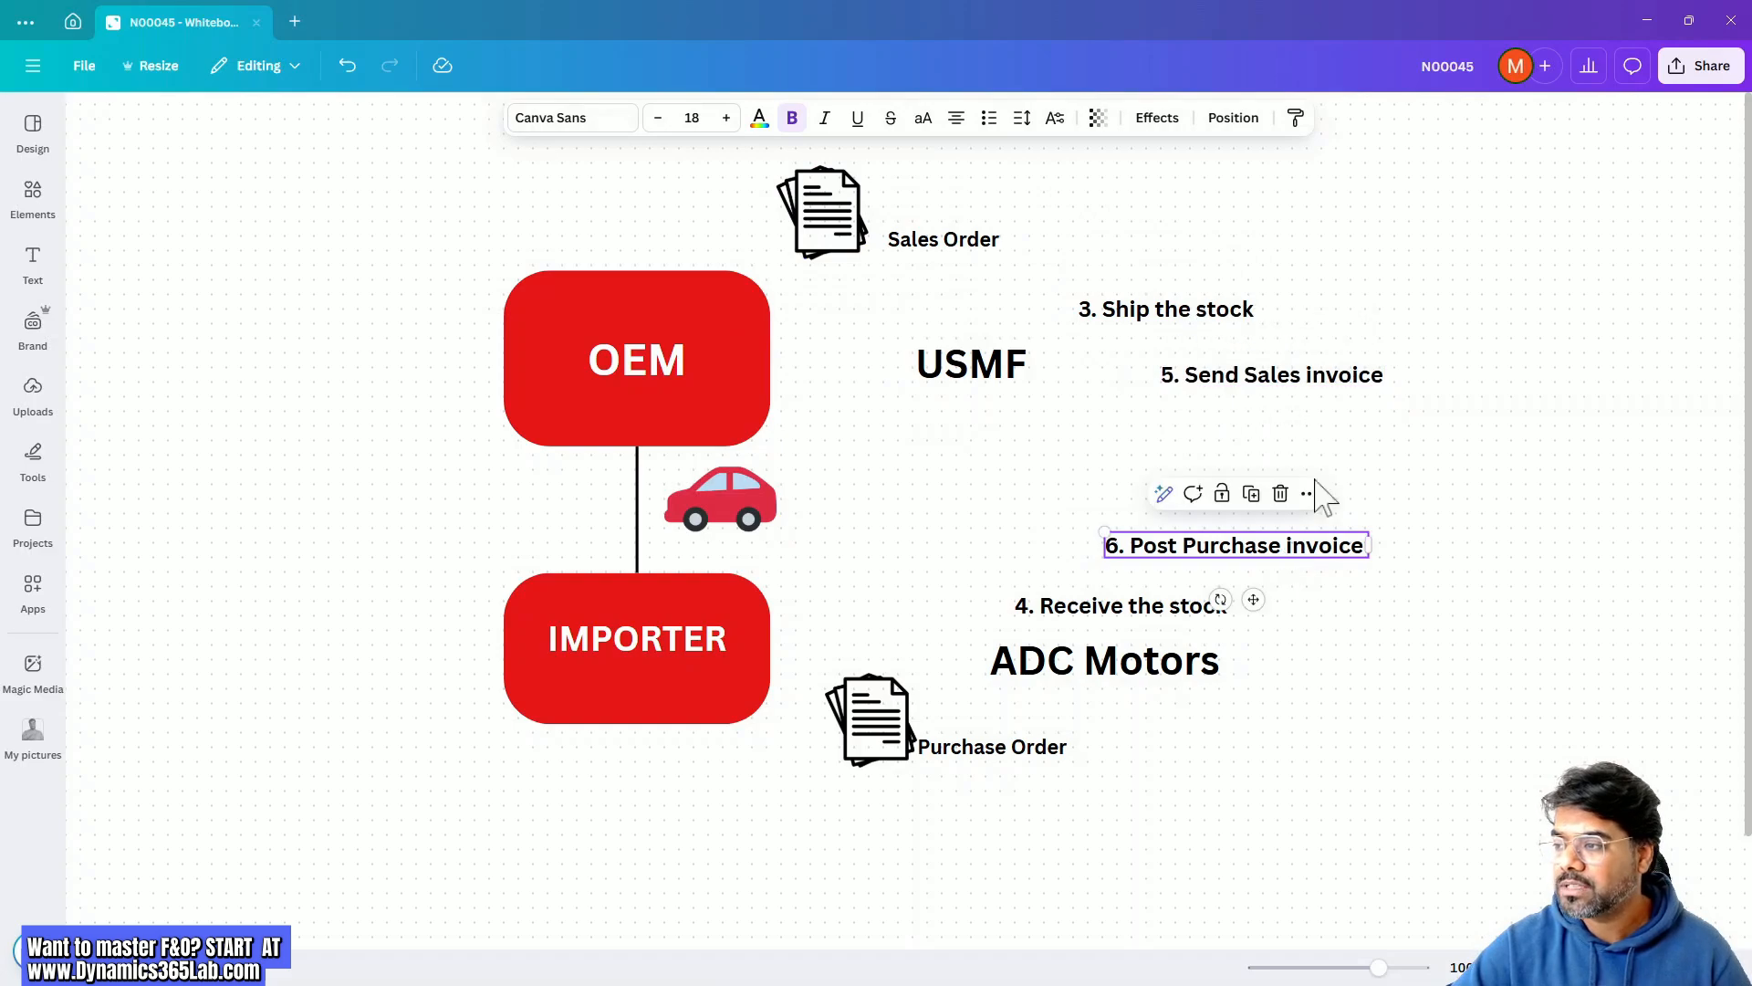
left_click(1645, 20)
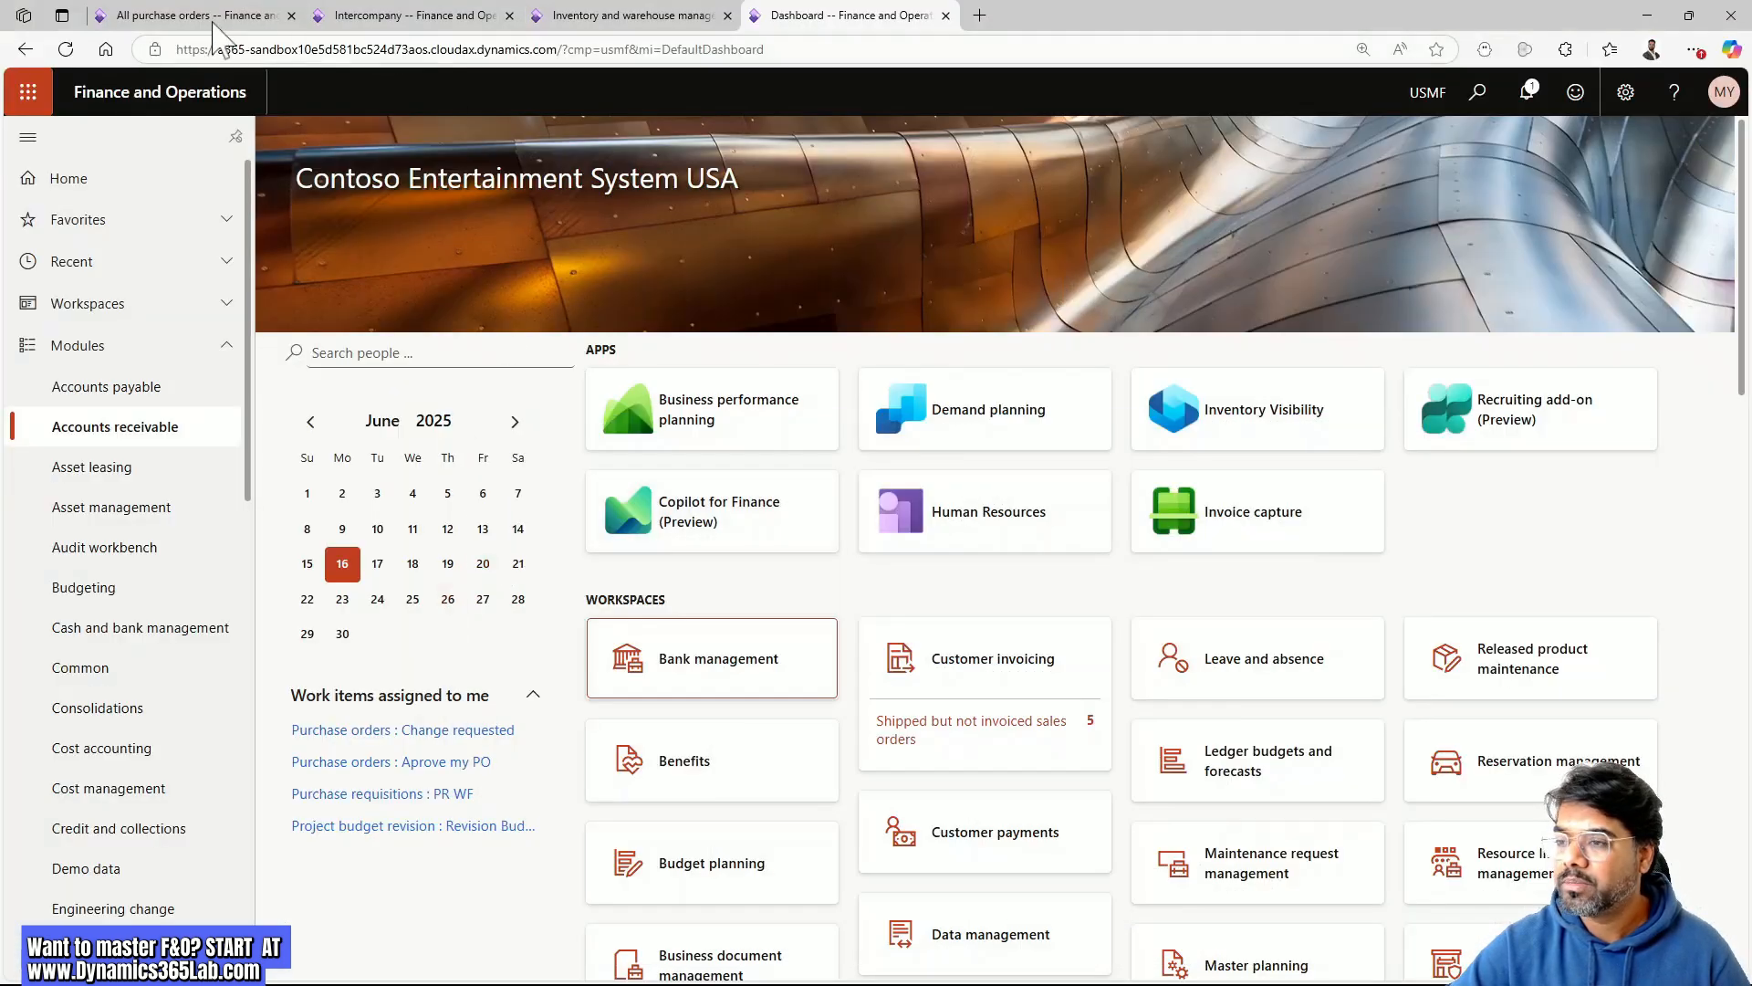
Switch to ADC's USMF-Intercom Vendor purchase order in Finance and Operations and post its vendor invoice with invoice description 1212
left_click(196, 15)
left_click(1052, 182)
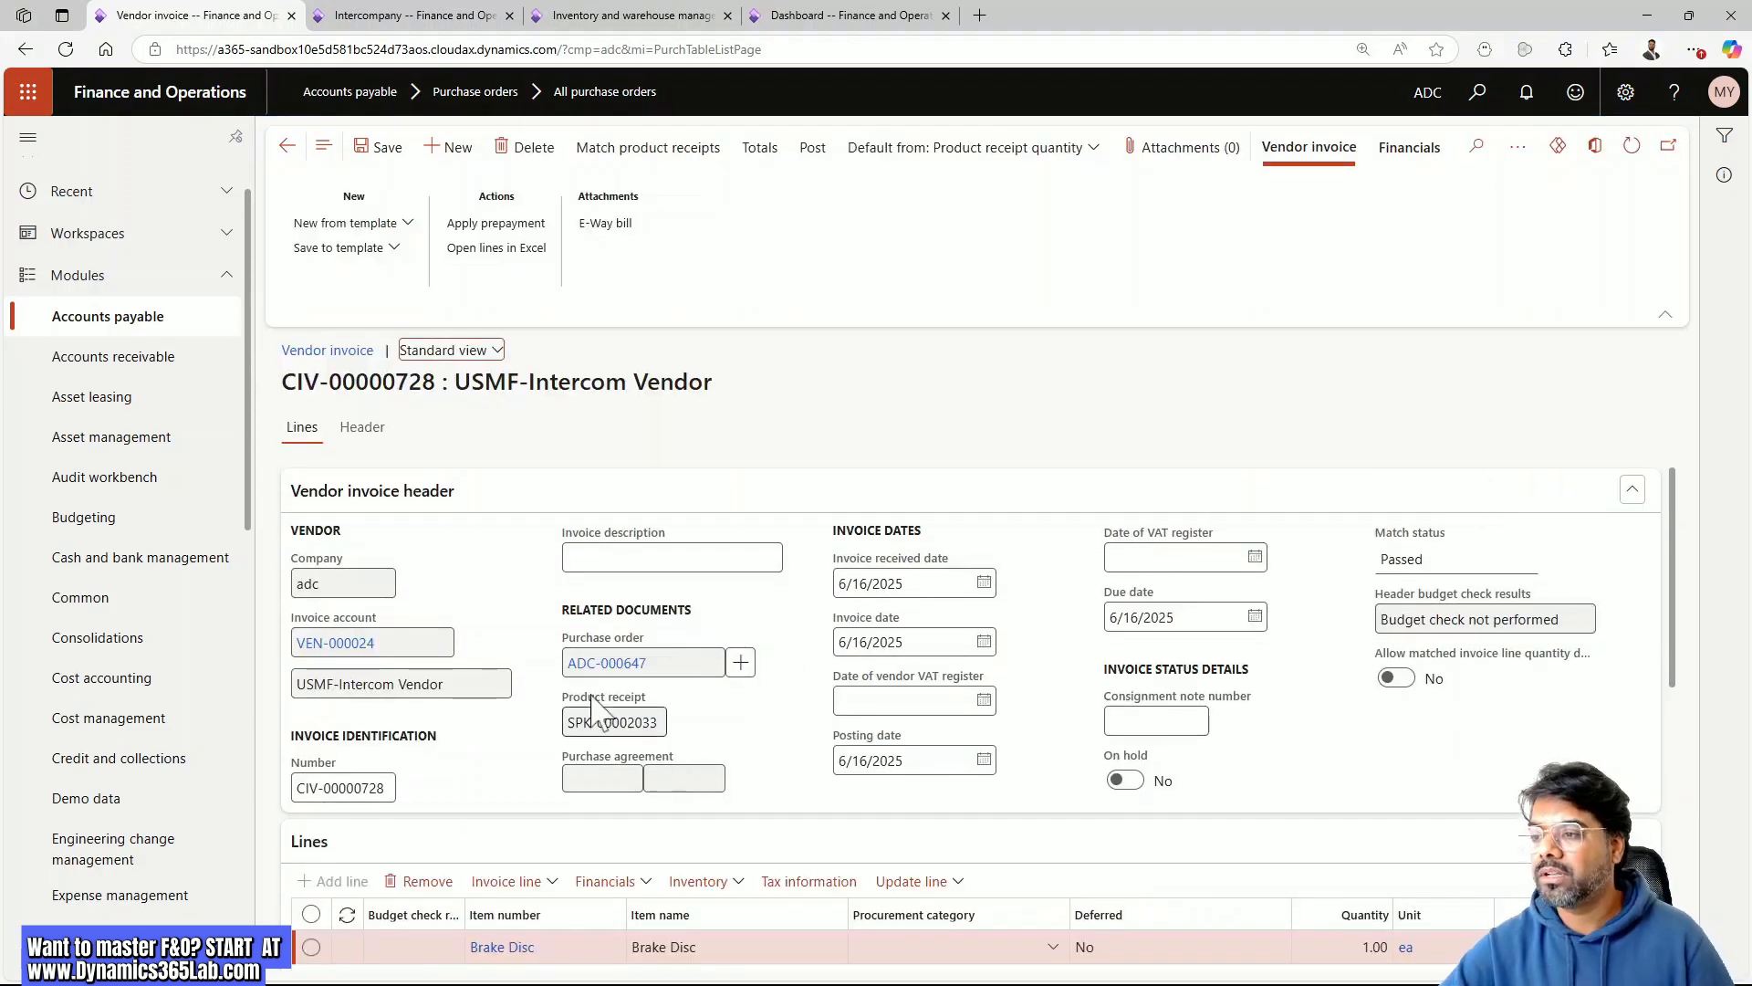
left_click(670, 554)
type("1")
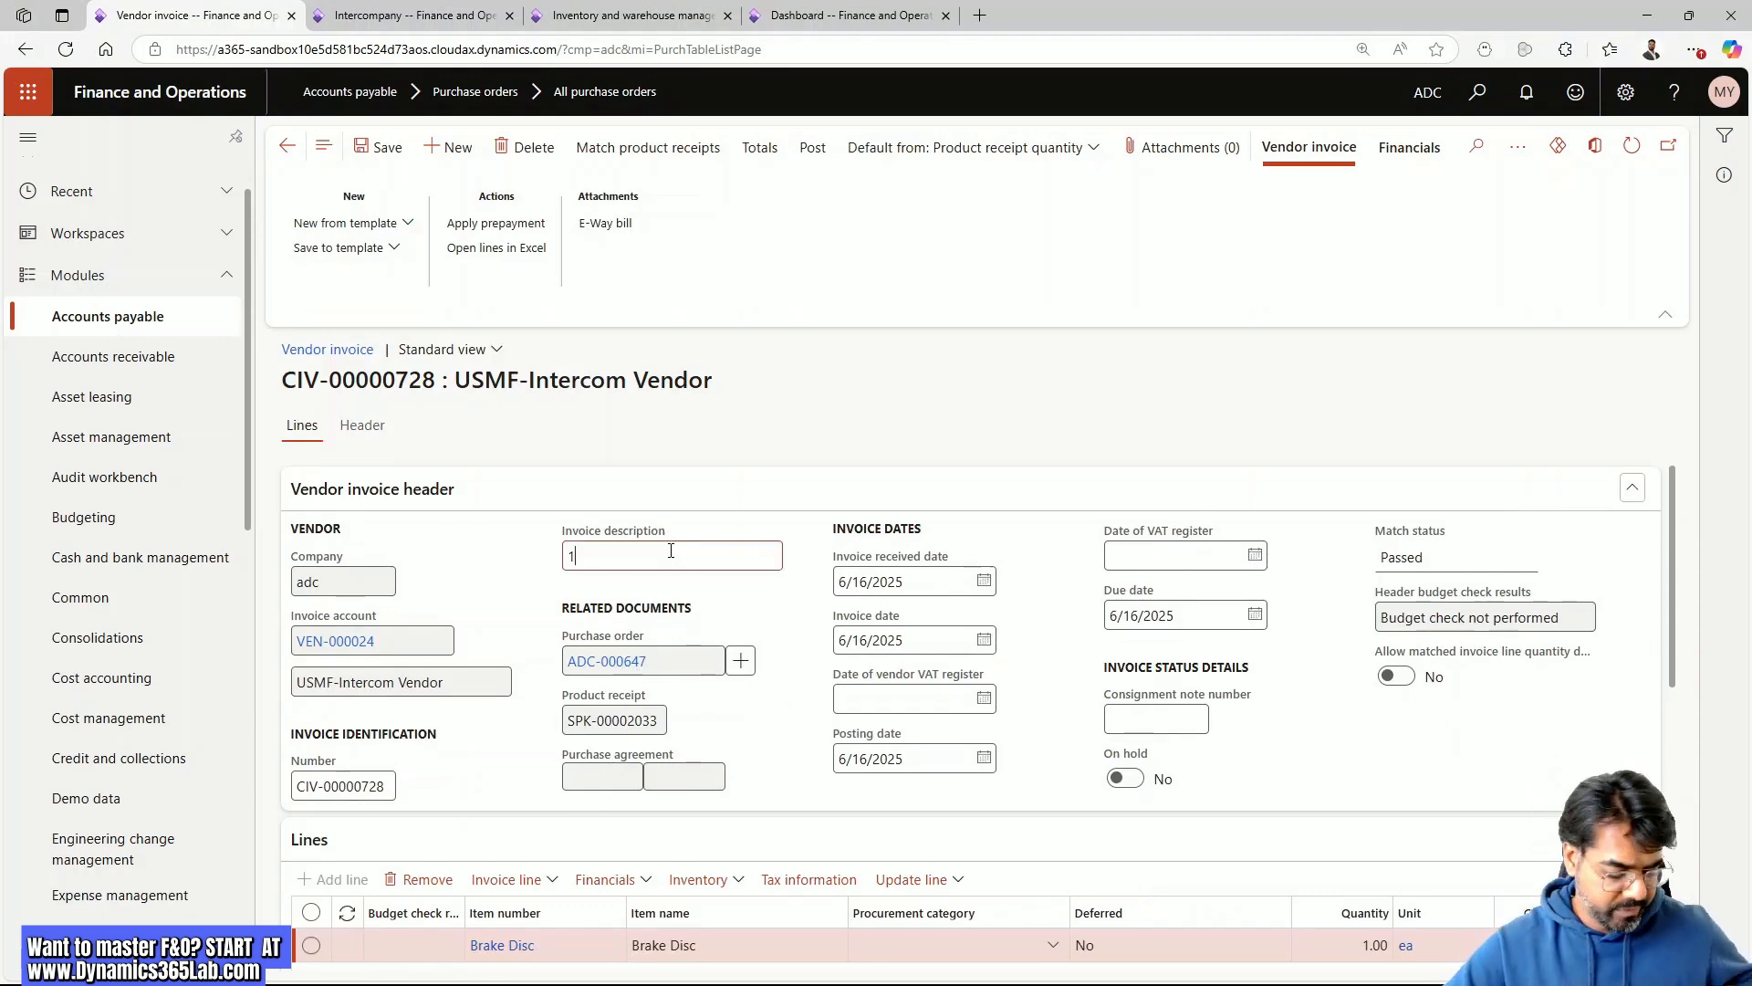
type("212")
scroll(813, 666, "down", 2)
scroll(817, 658, "up", 2)
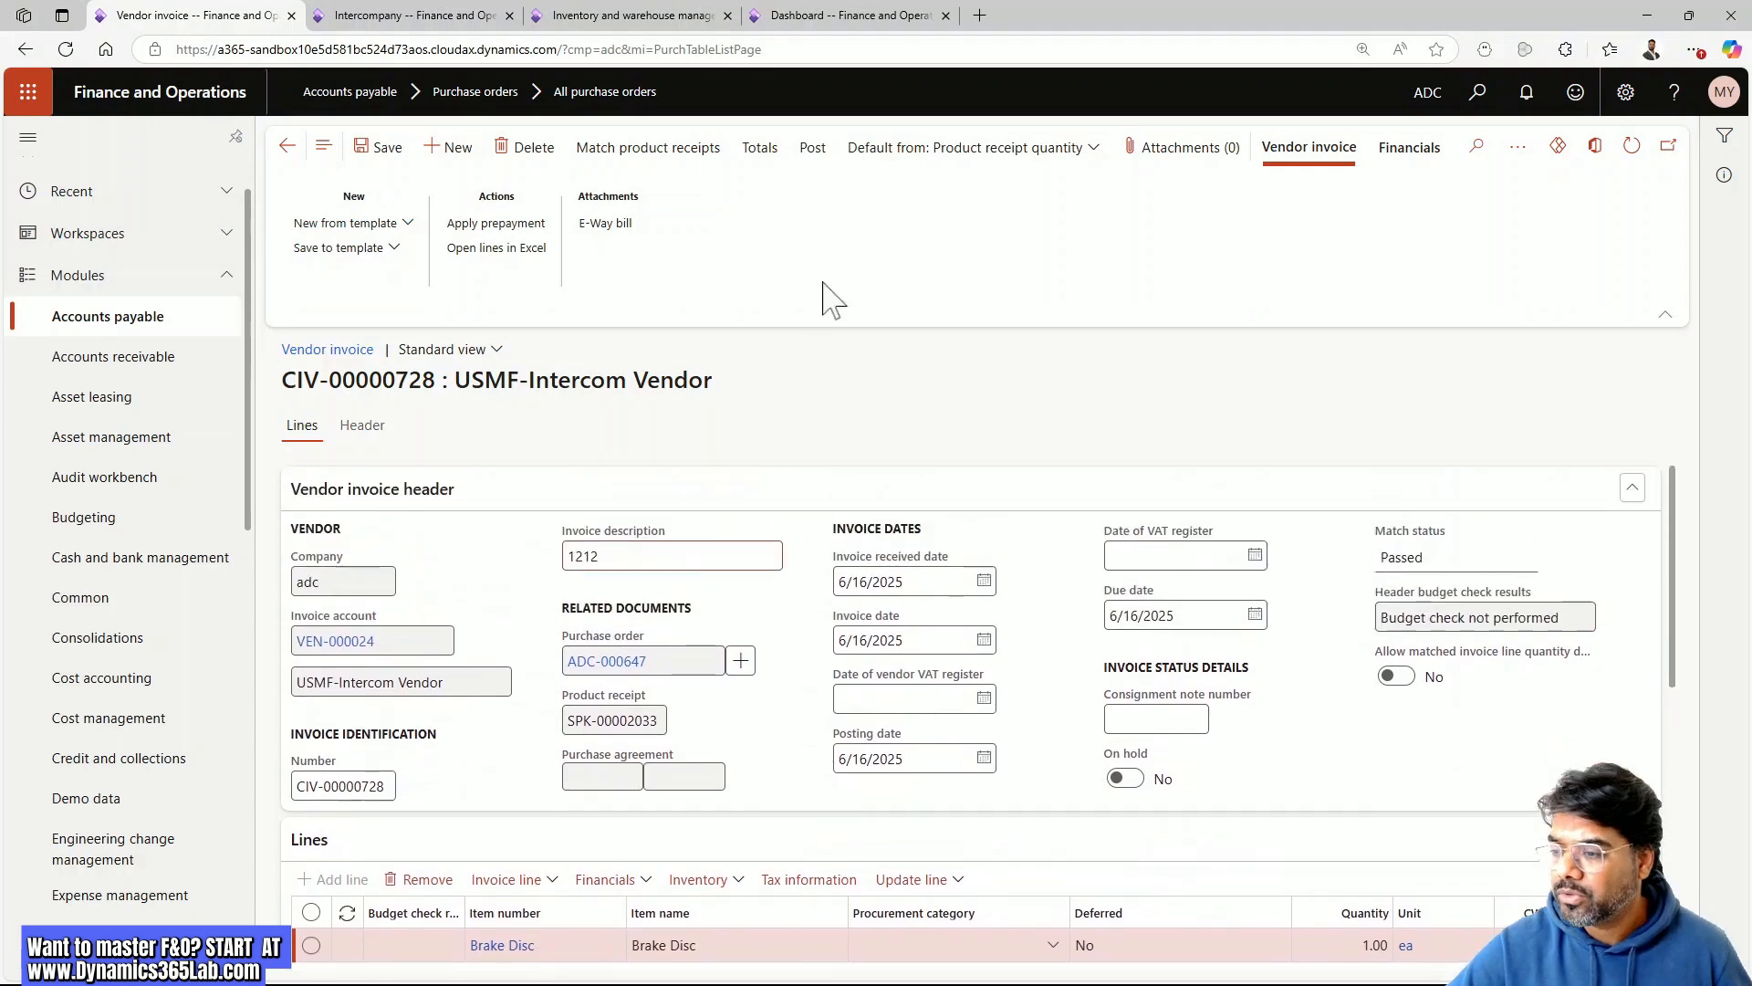
left_click(812, 147)
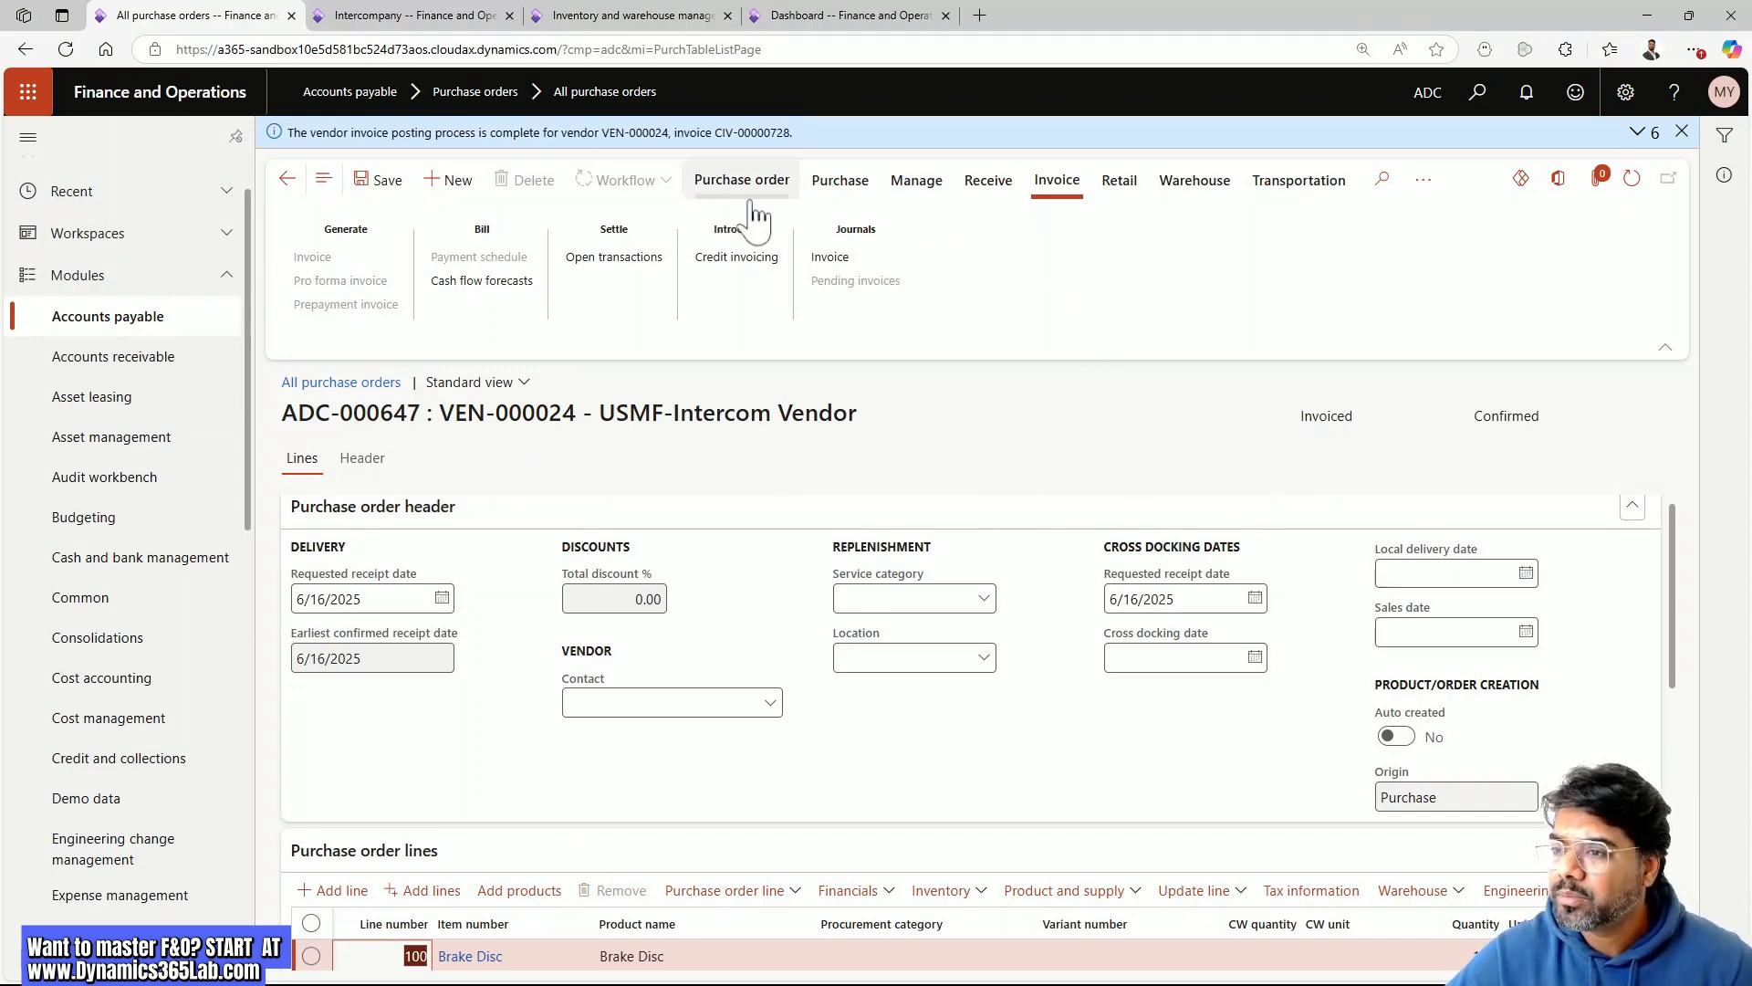
Trace the linked intercompany sales order from ADC's purchase order, view it, and return to the purchase order
left_click(855, 194)
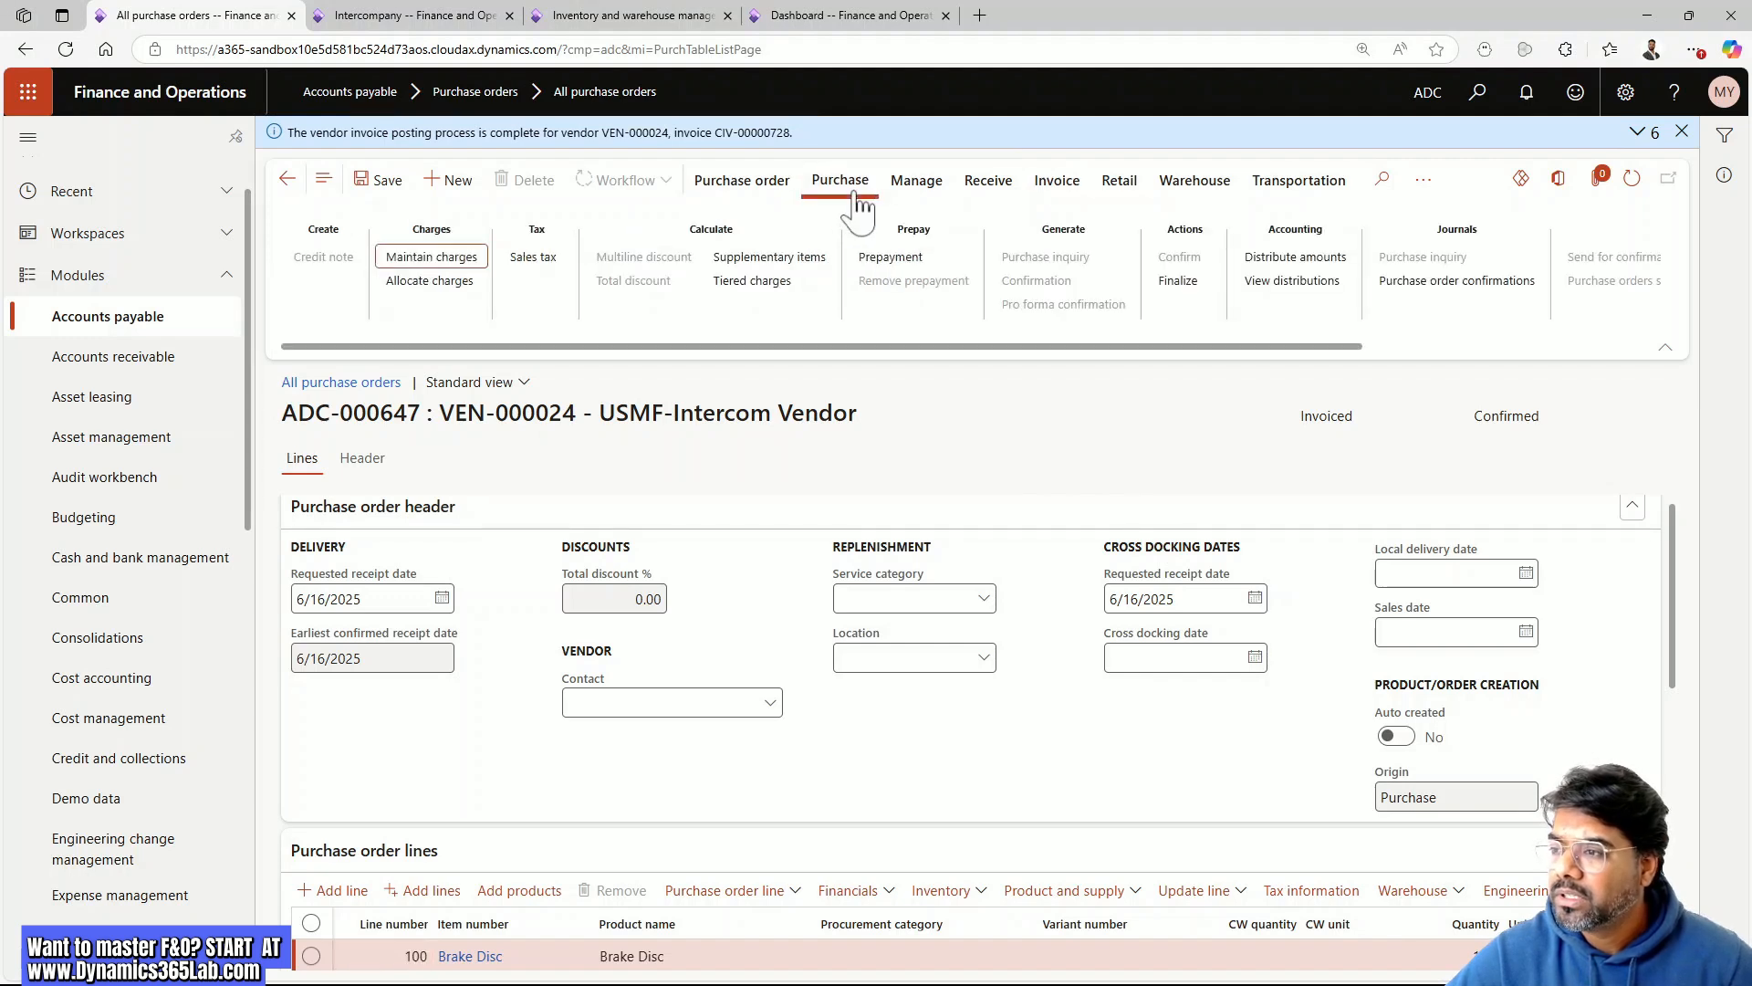
left_click(915, 185)
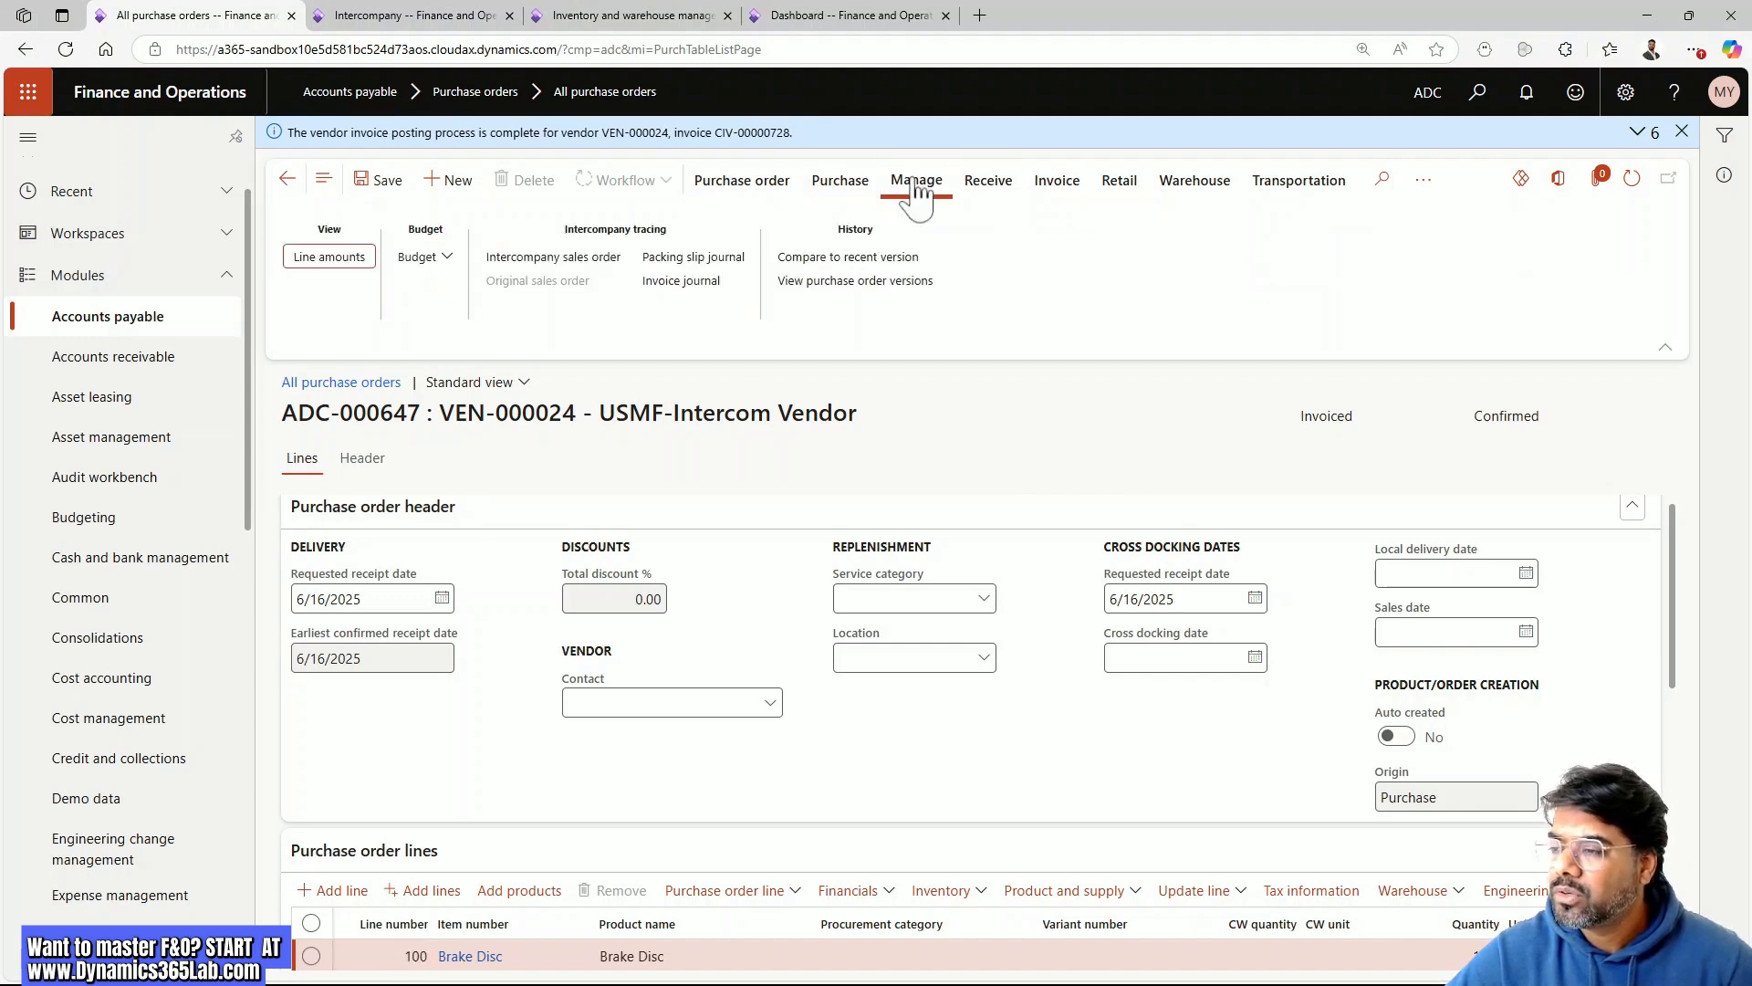
left_click(574, 258)
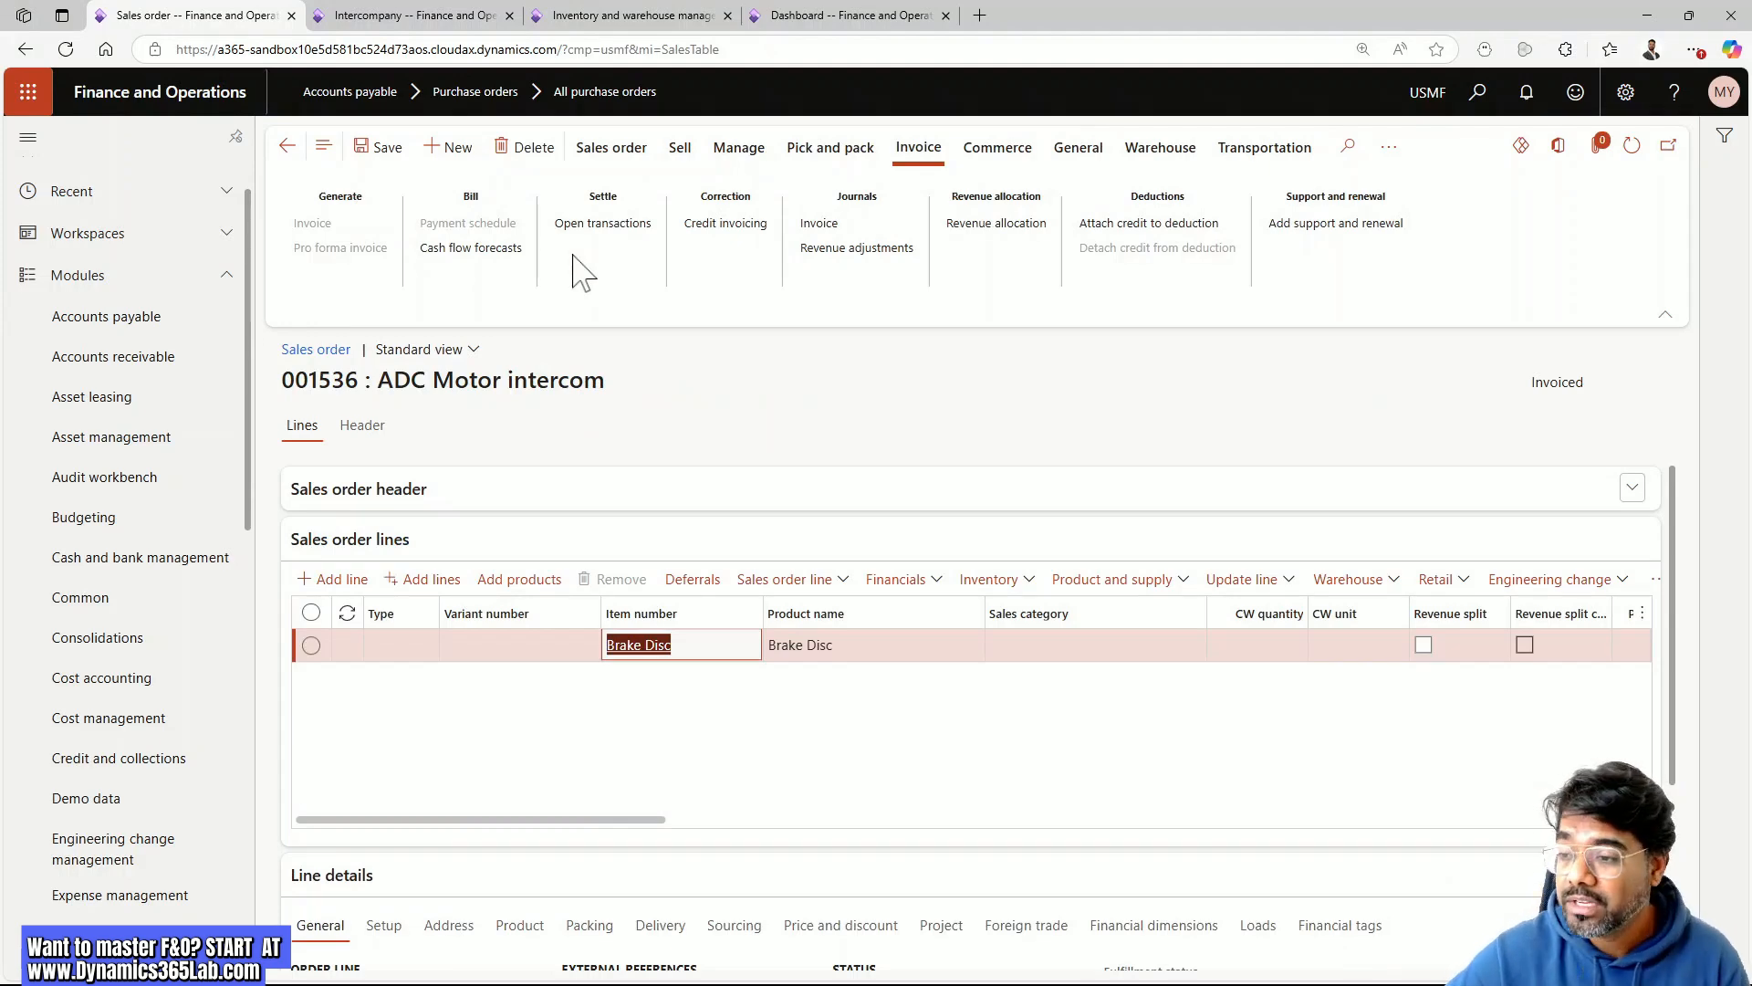
left_click(286, 146)
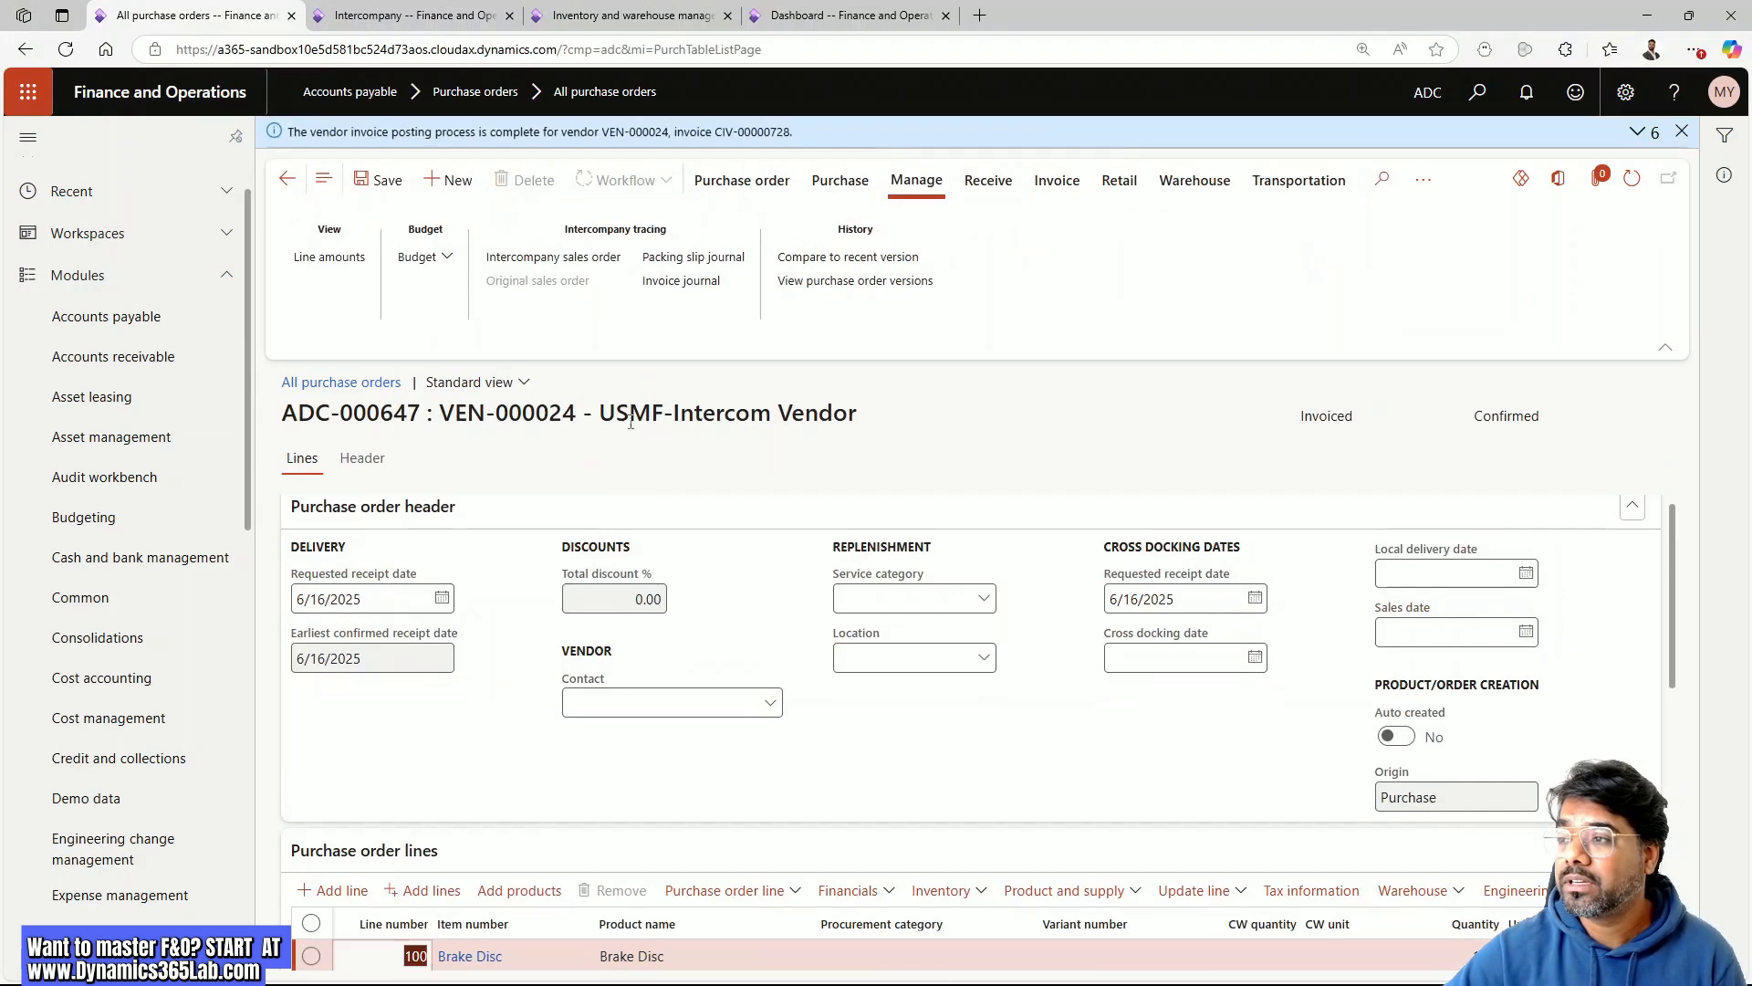
Trace USMF's packing slip journal and invoice journal from the purchase order, checking the intercompany details in each
left_click(724, 260)
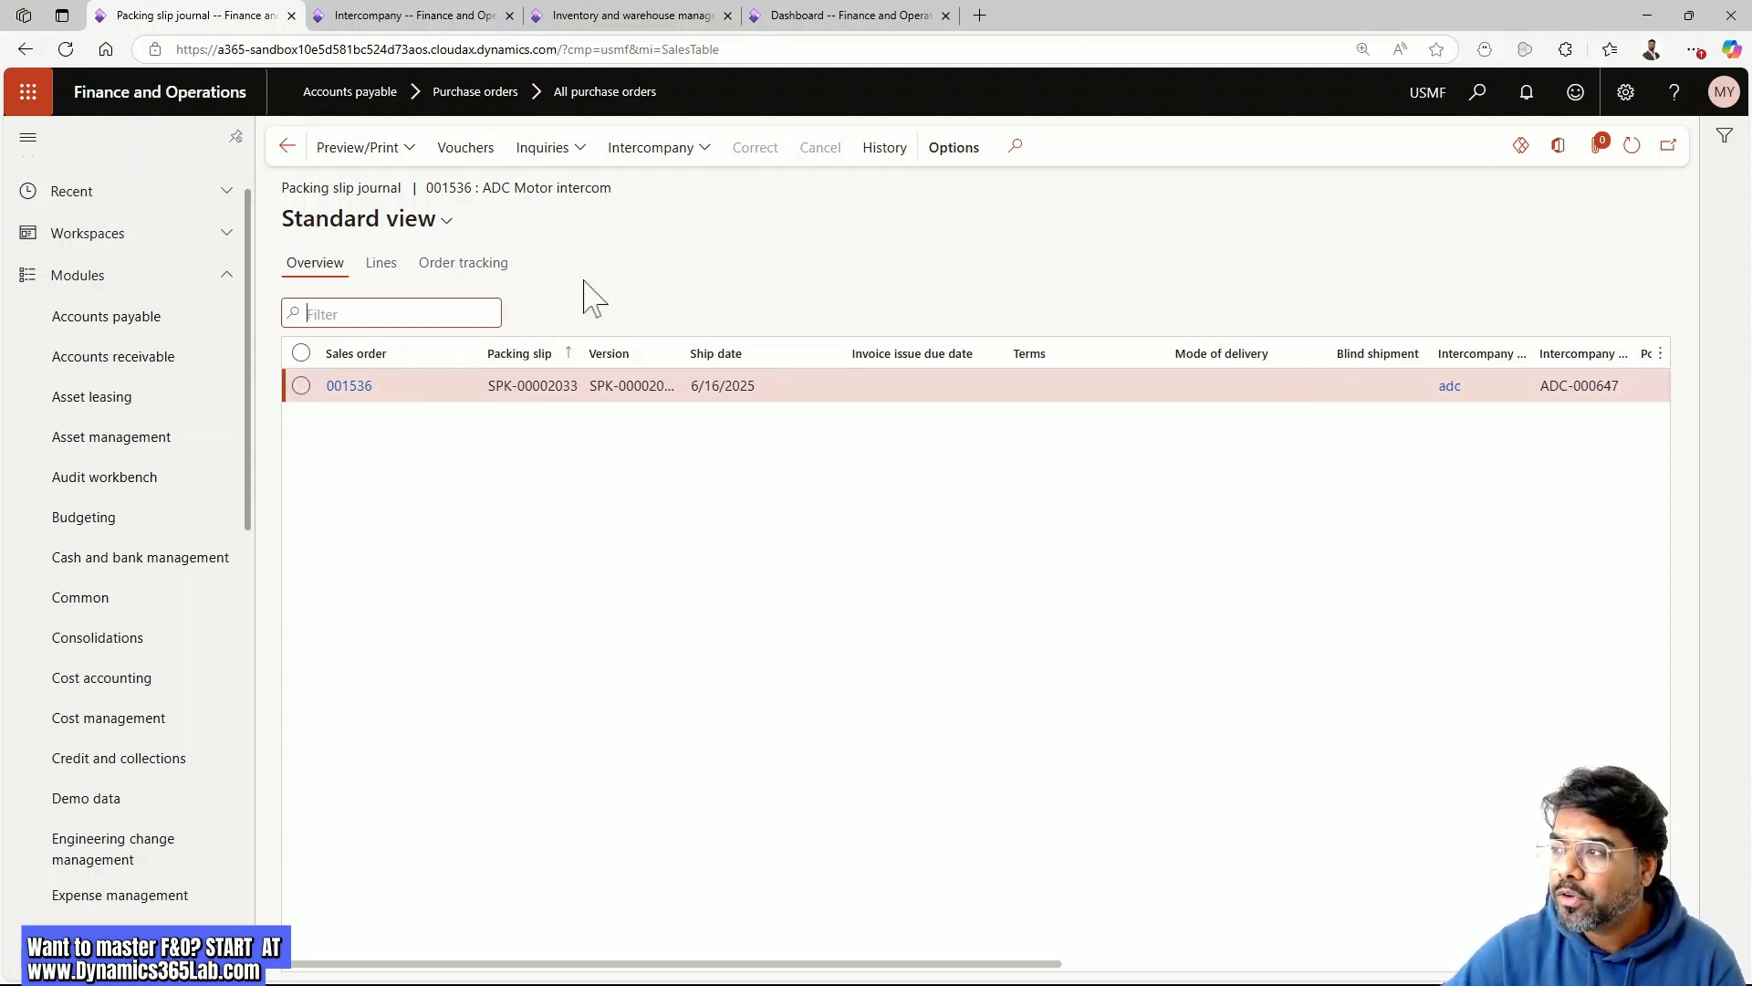
left_click(287, 147)
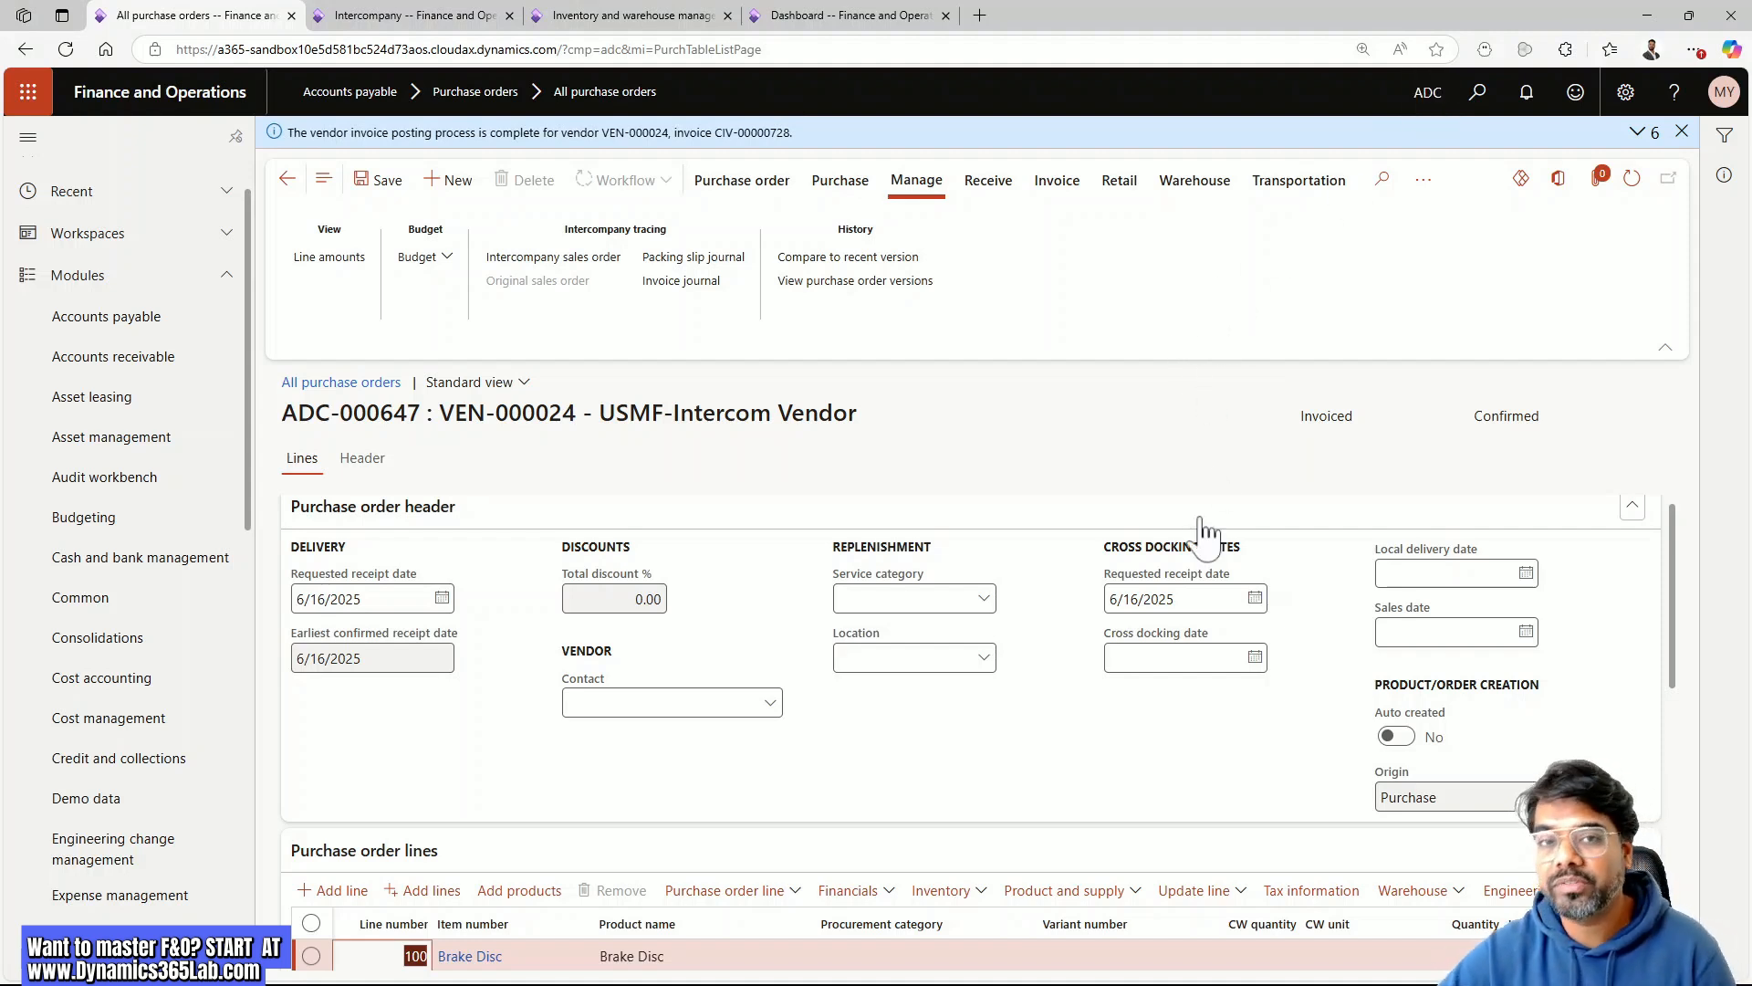
left_click(705, 284)
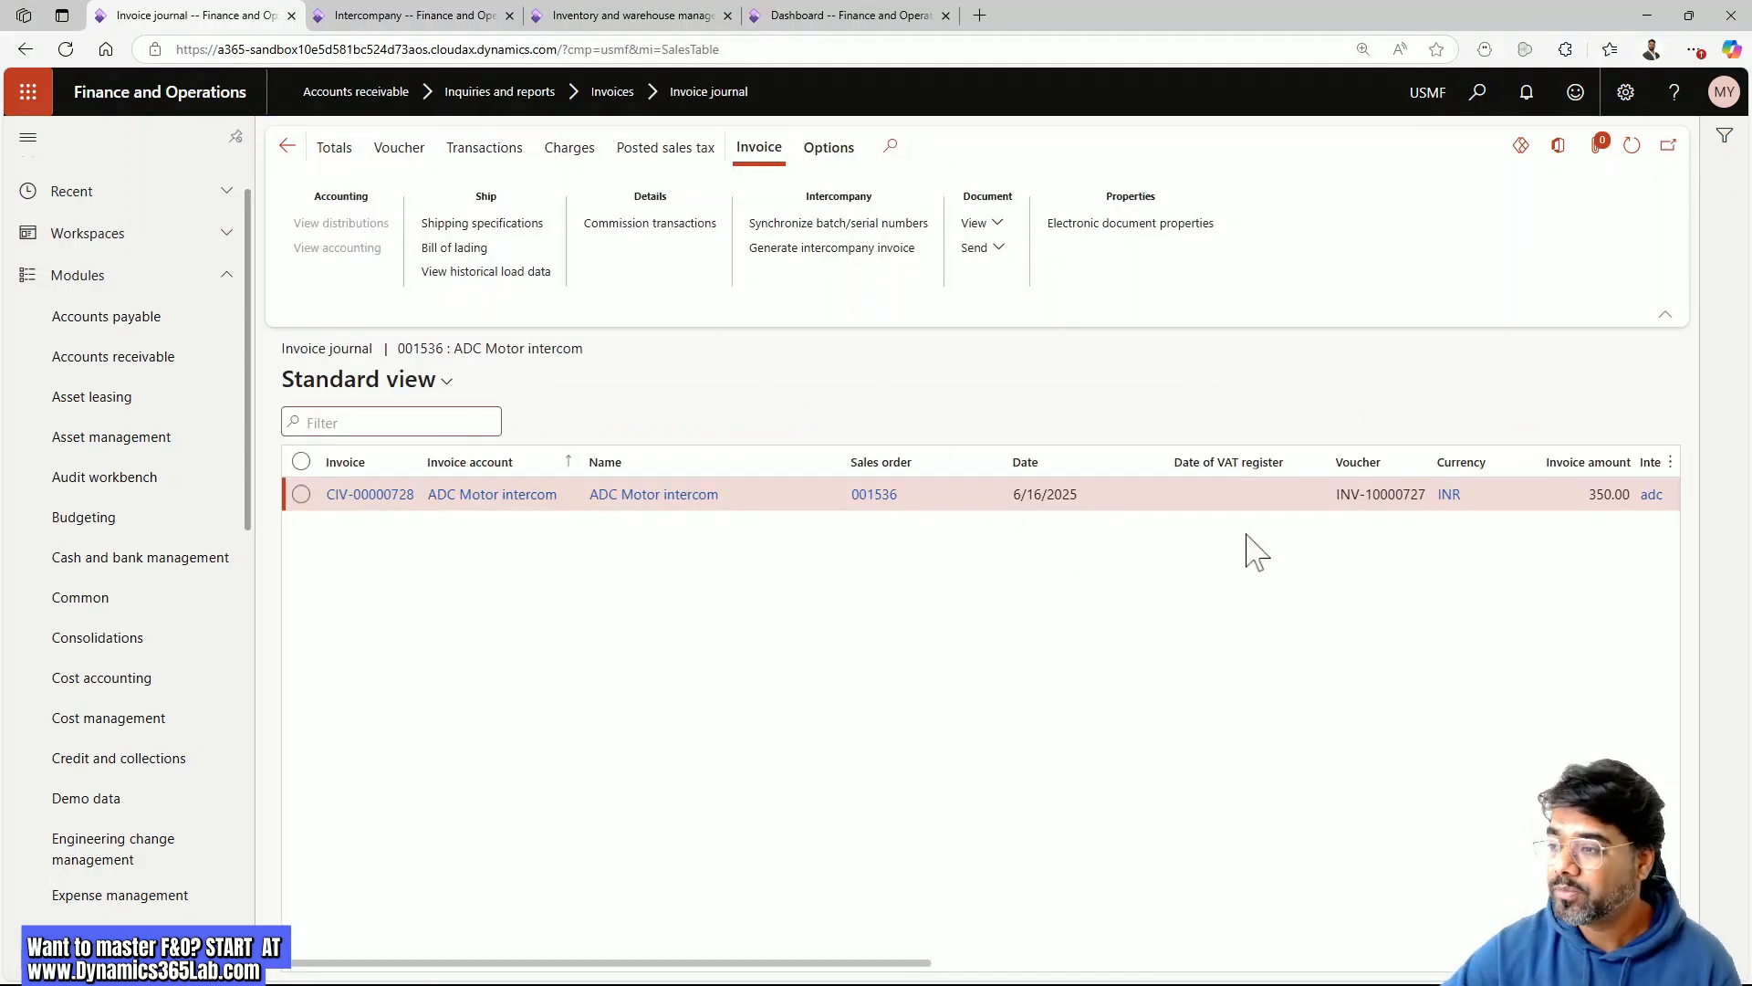
left_click_drag(892, 962, 1570, 954)
key("alt+Left")
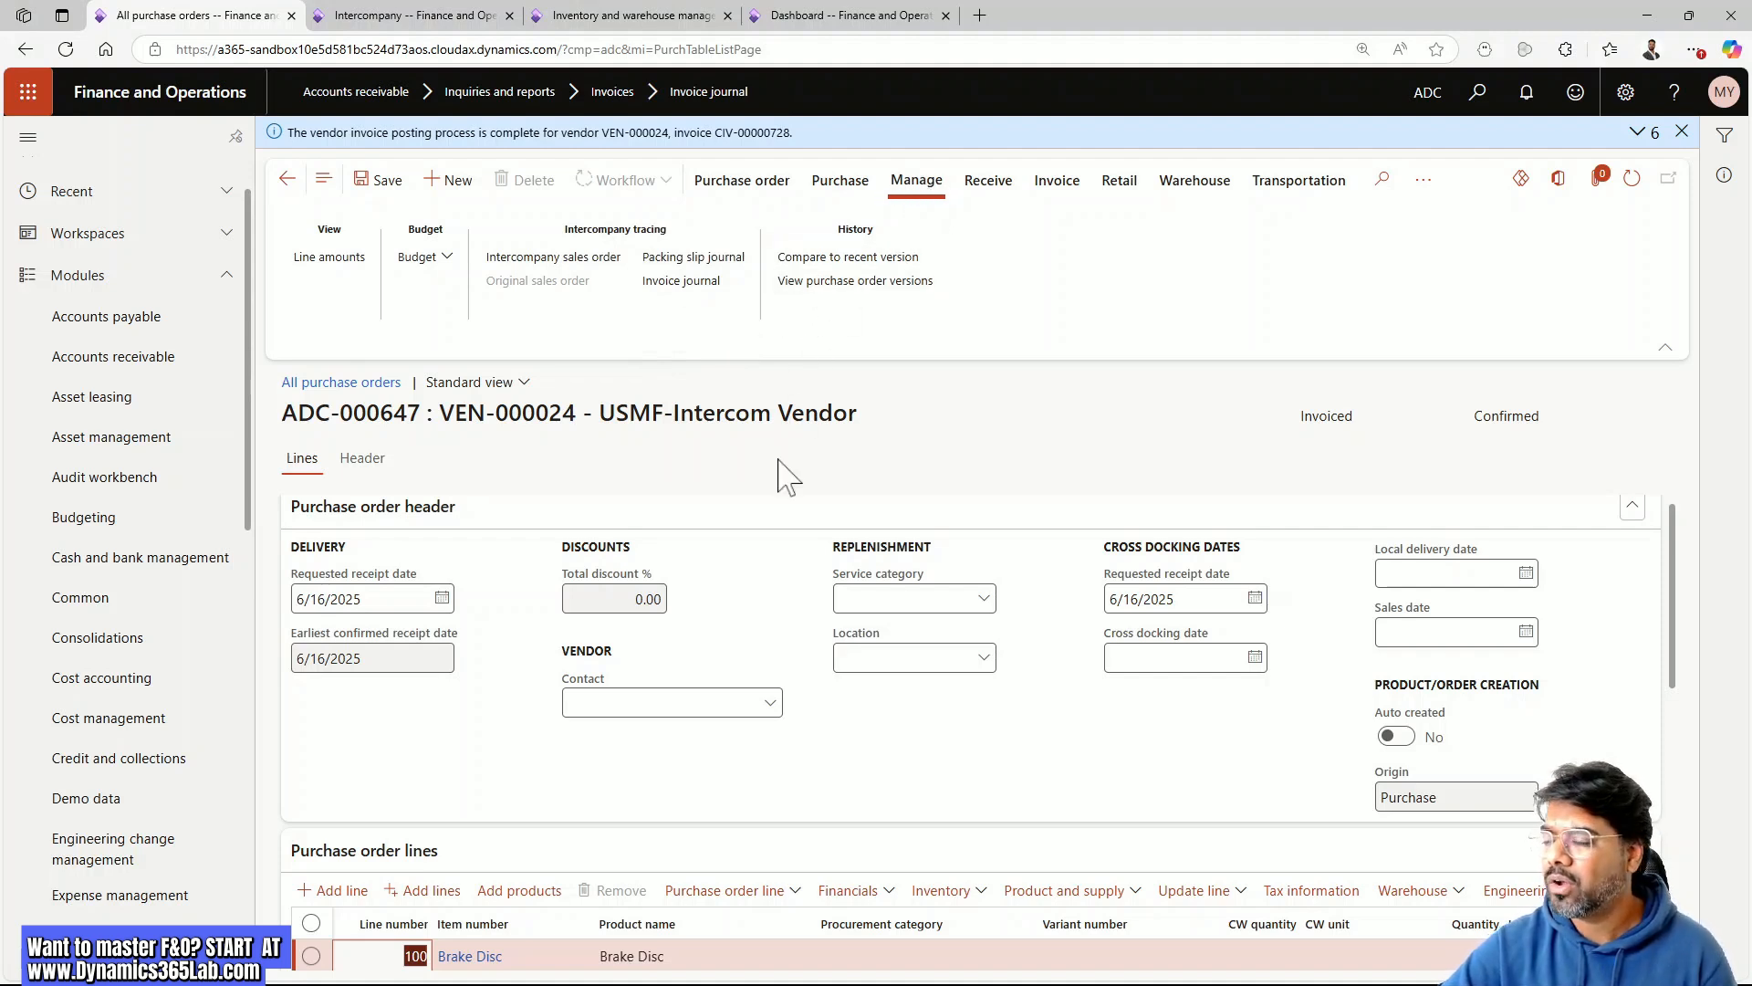
View the purchase order's related orders, examine the status and document of the intercompany sales order, and close the list
left_click(1425, 183)
left_click(1433, 214)
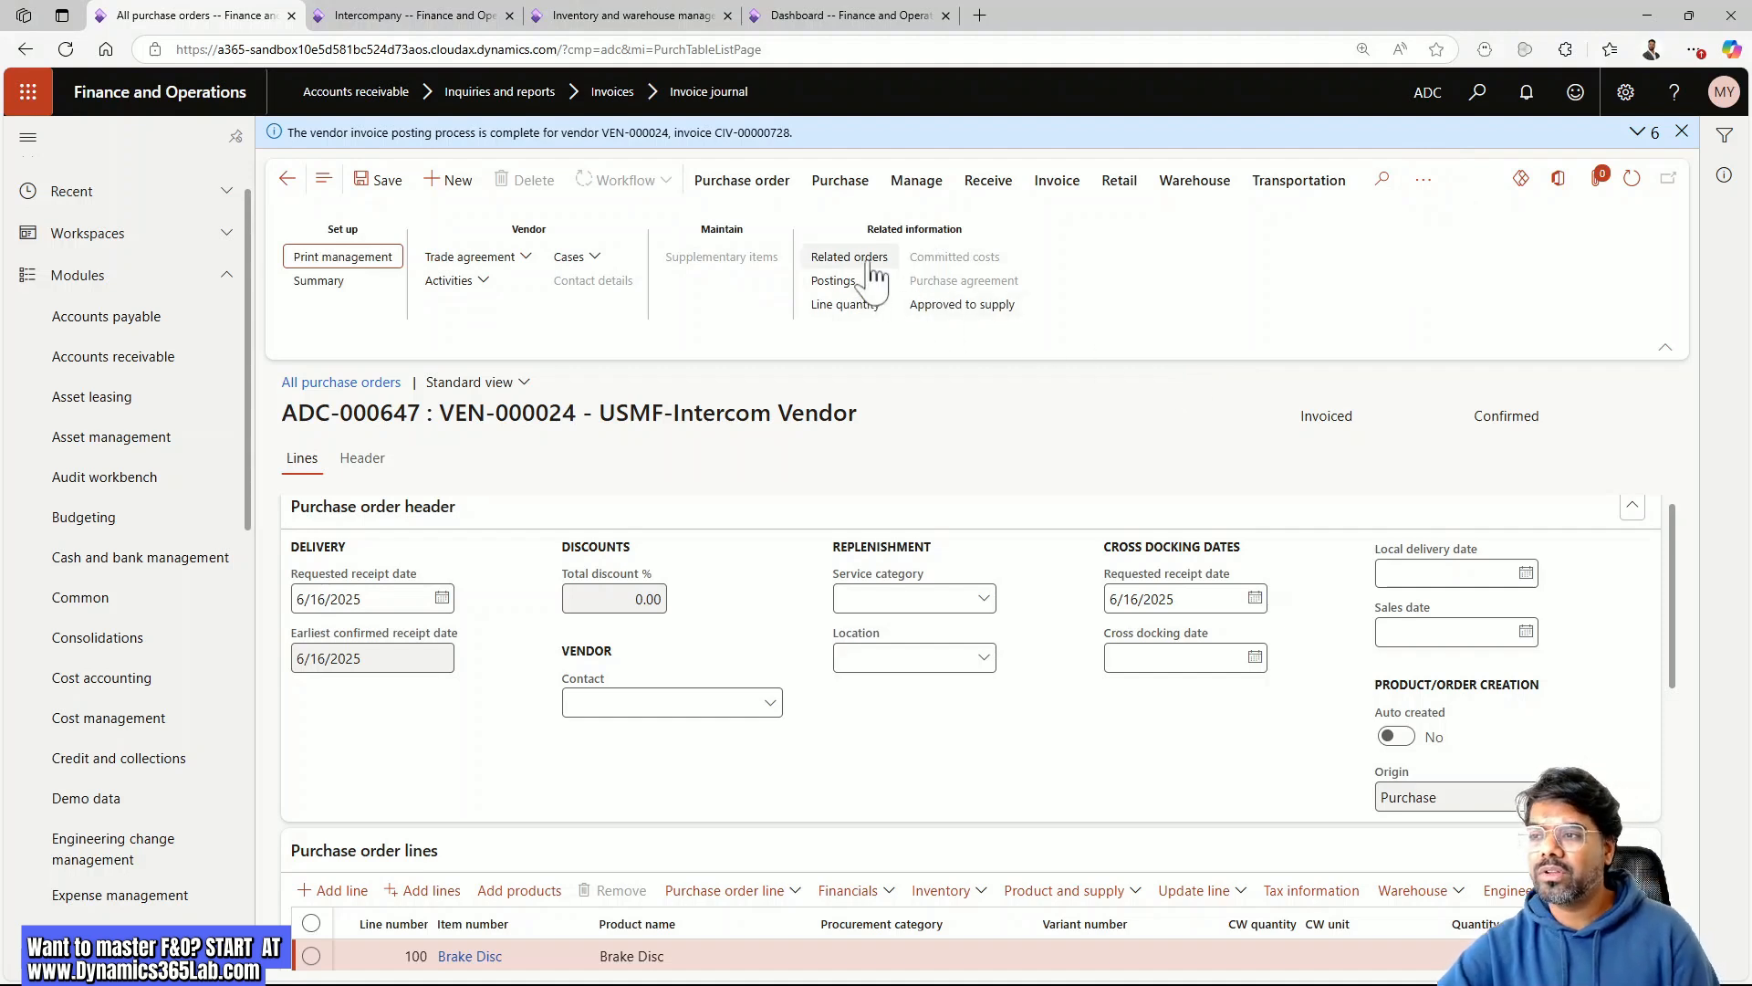
left_click(849, 258)
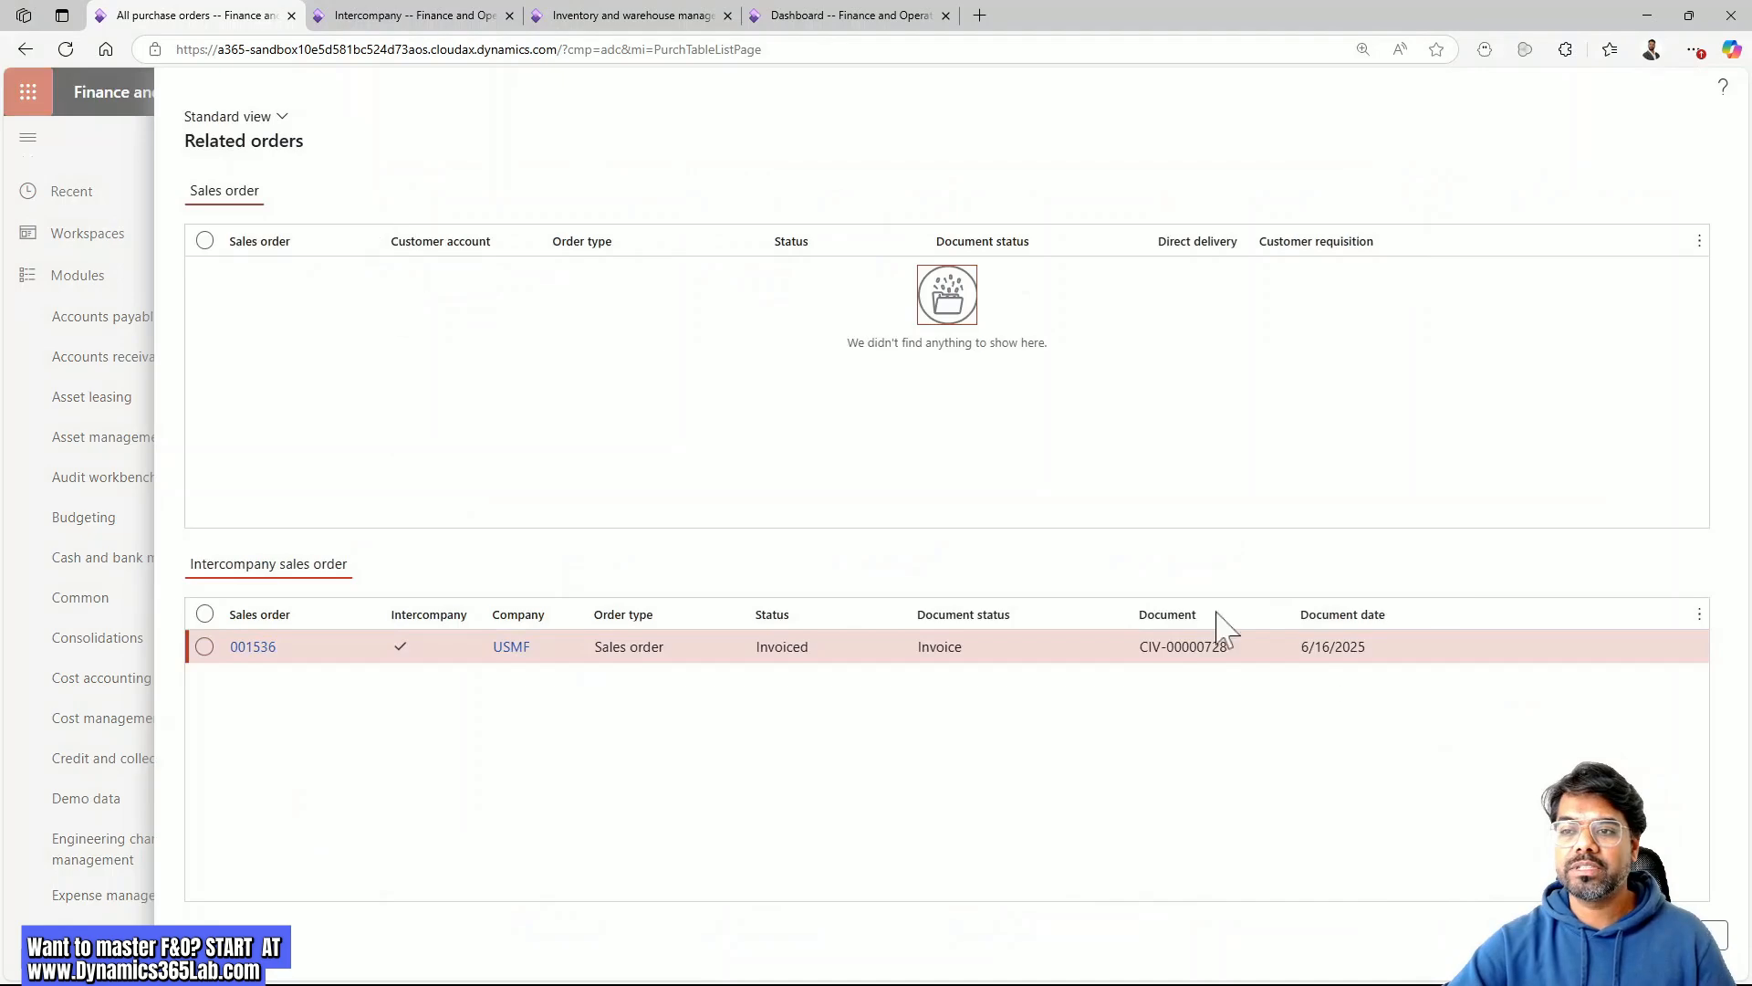
key("Escape")
left_click(835, 15)
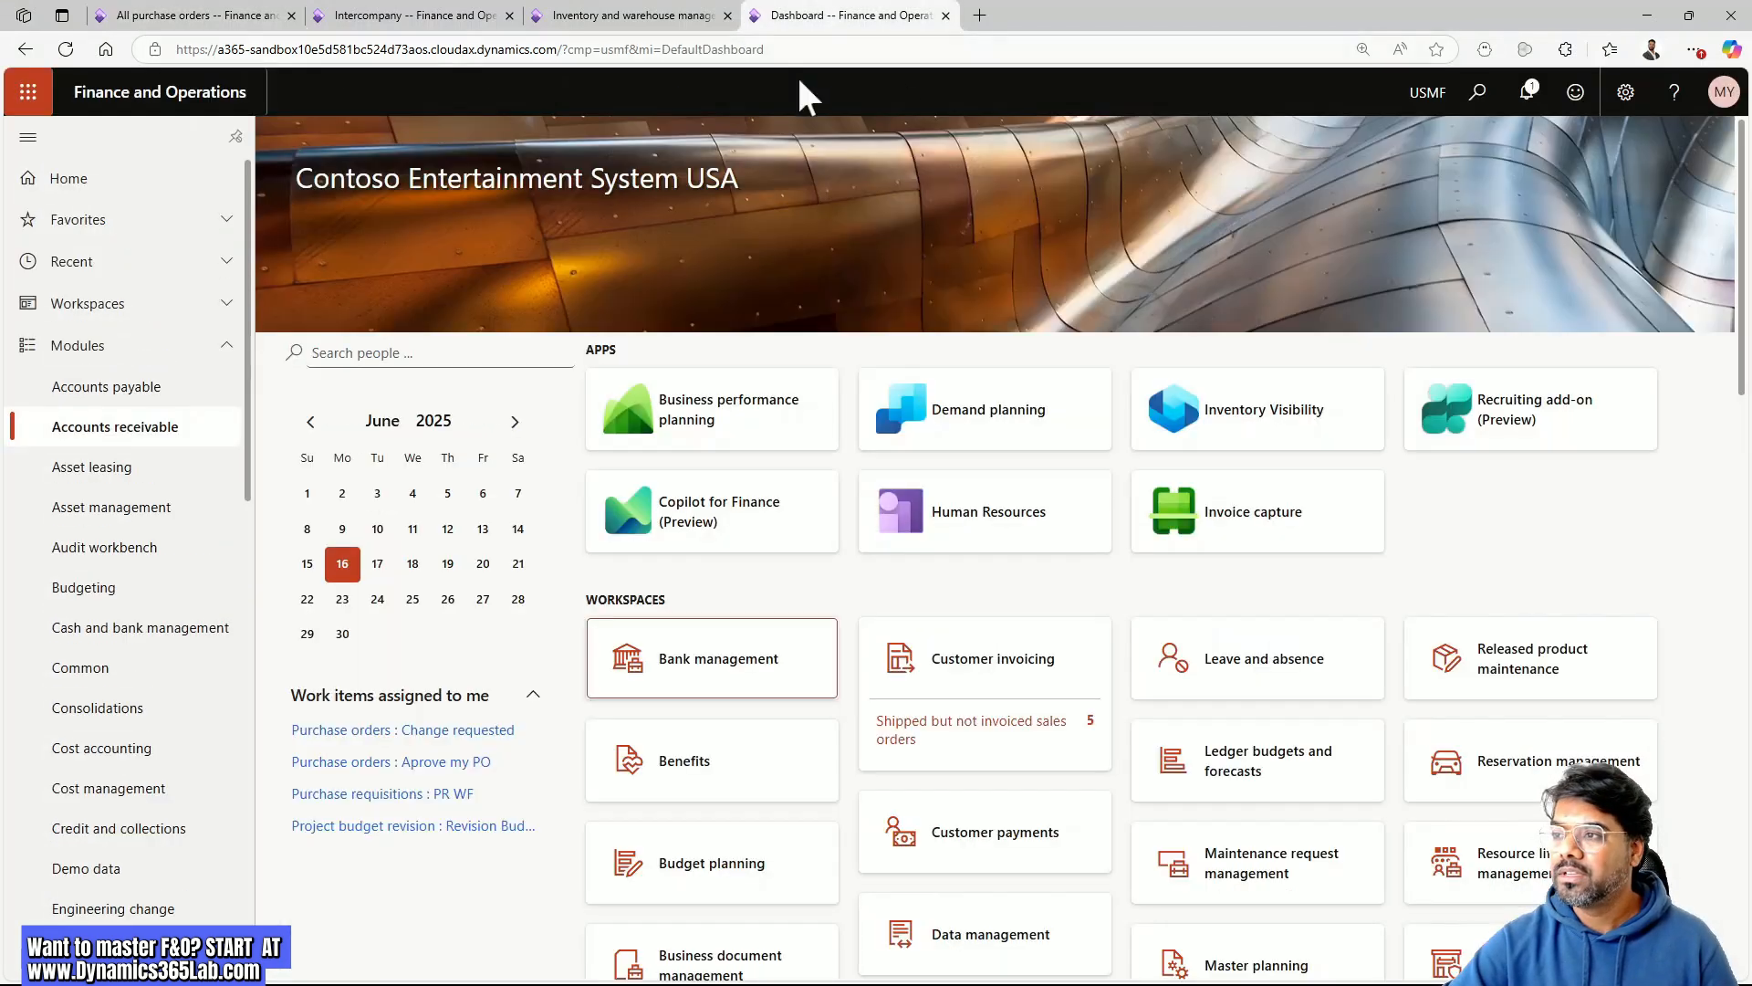
left_click(667, 16)
left_click(803, 16)
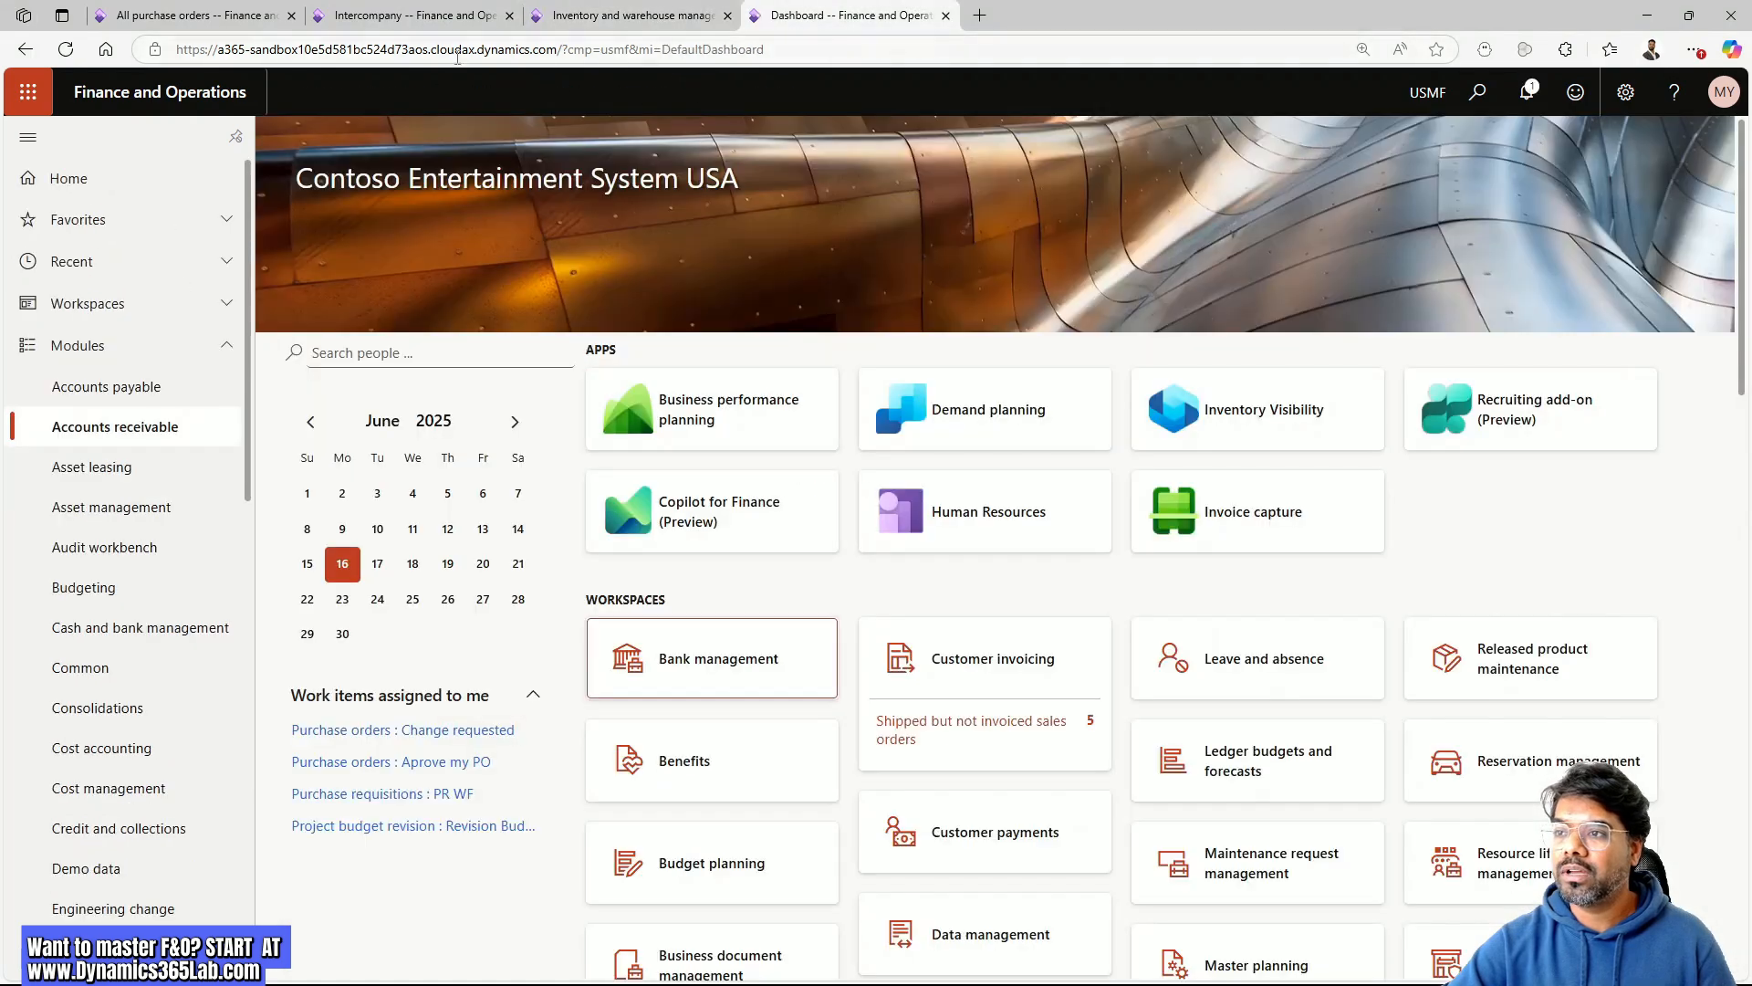
left_click(233, 25)
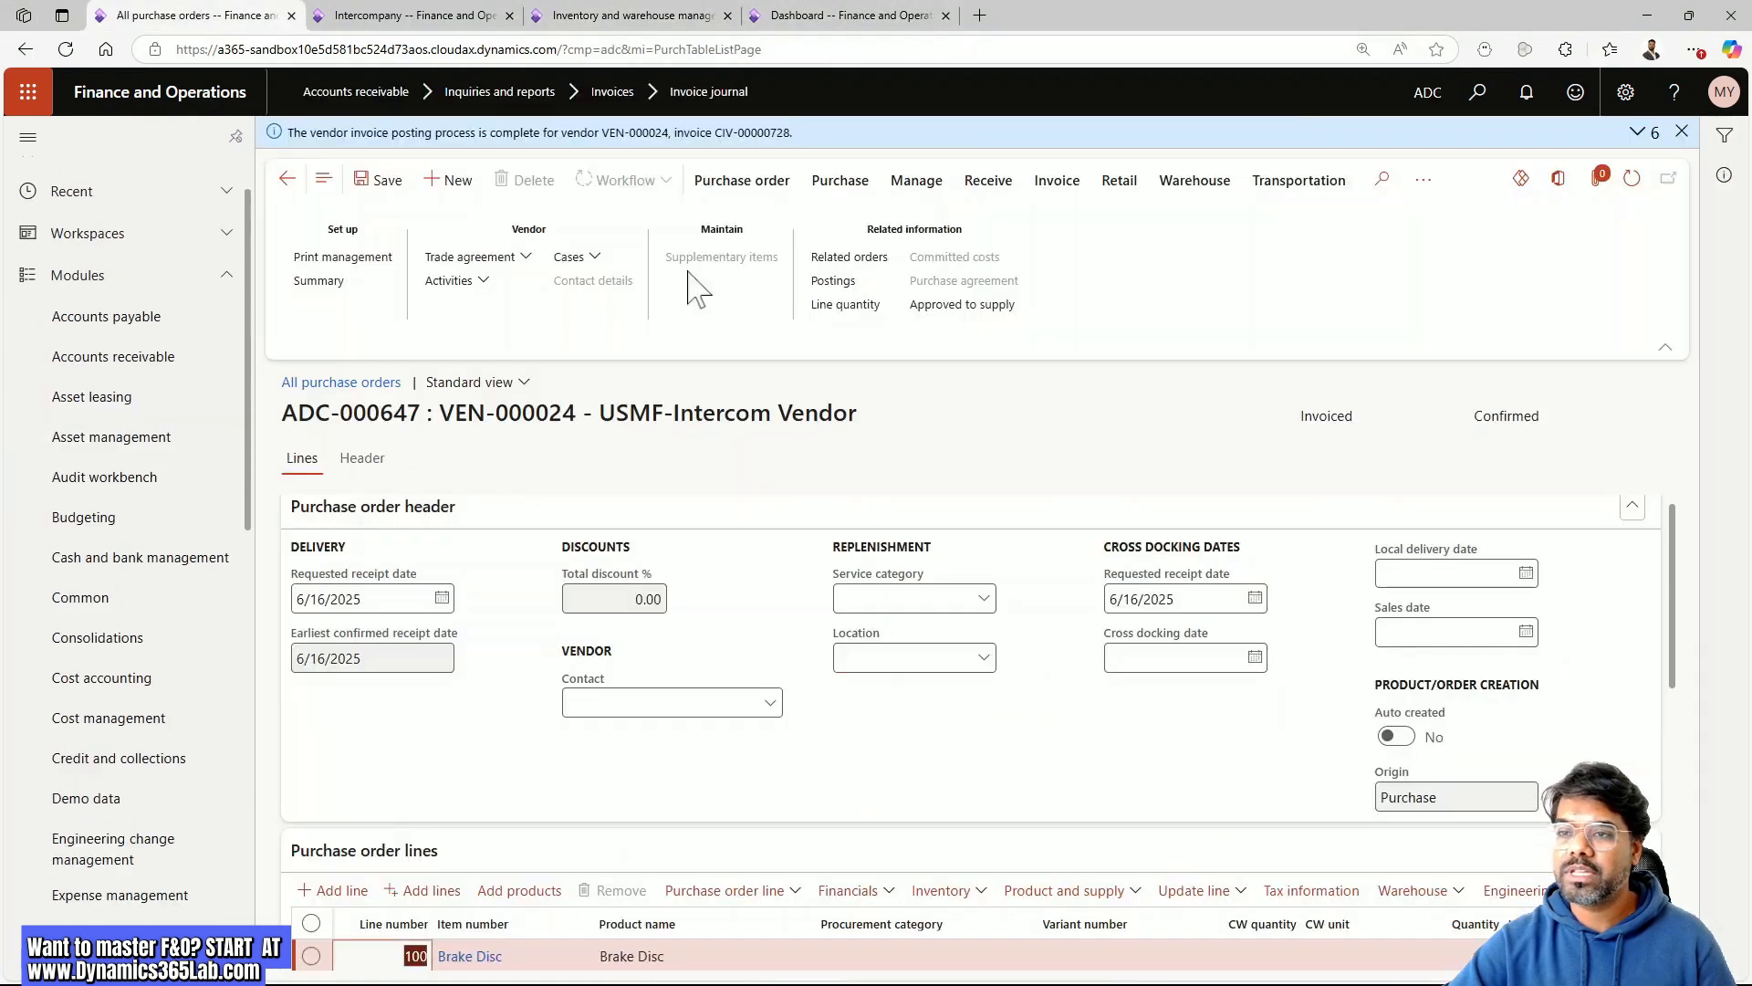
left_click(915, 180)
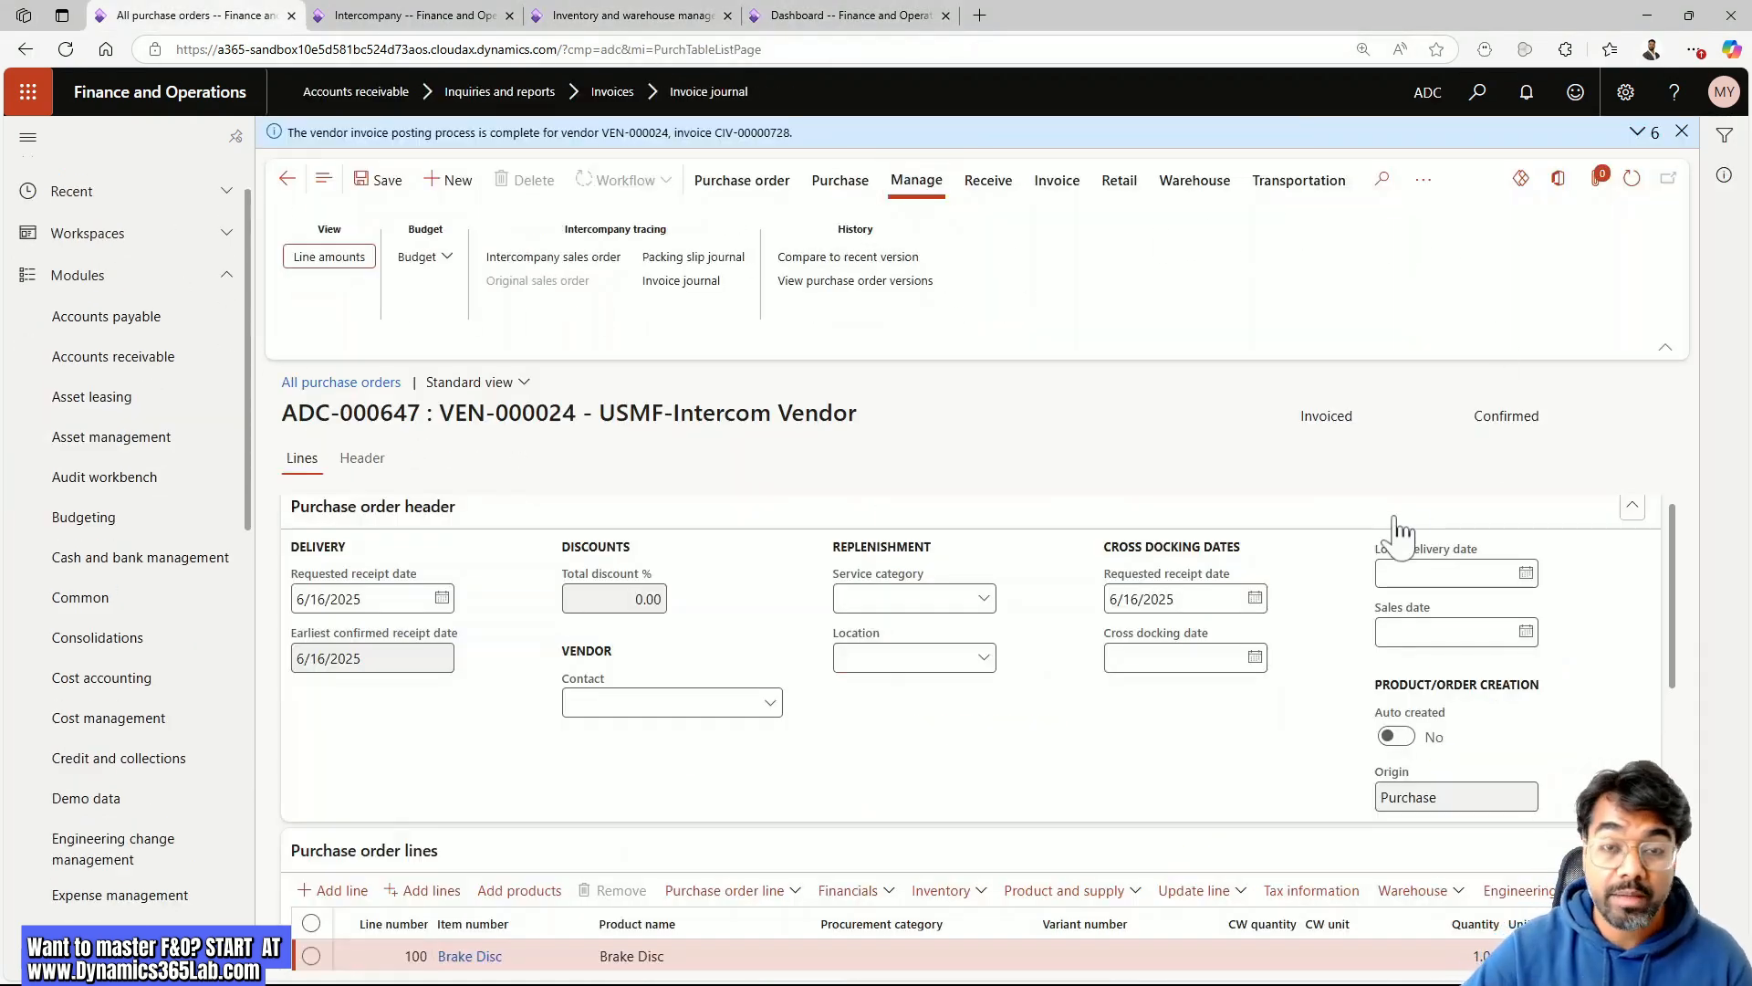